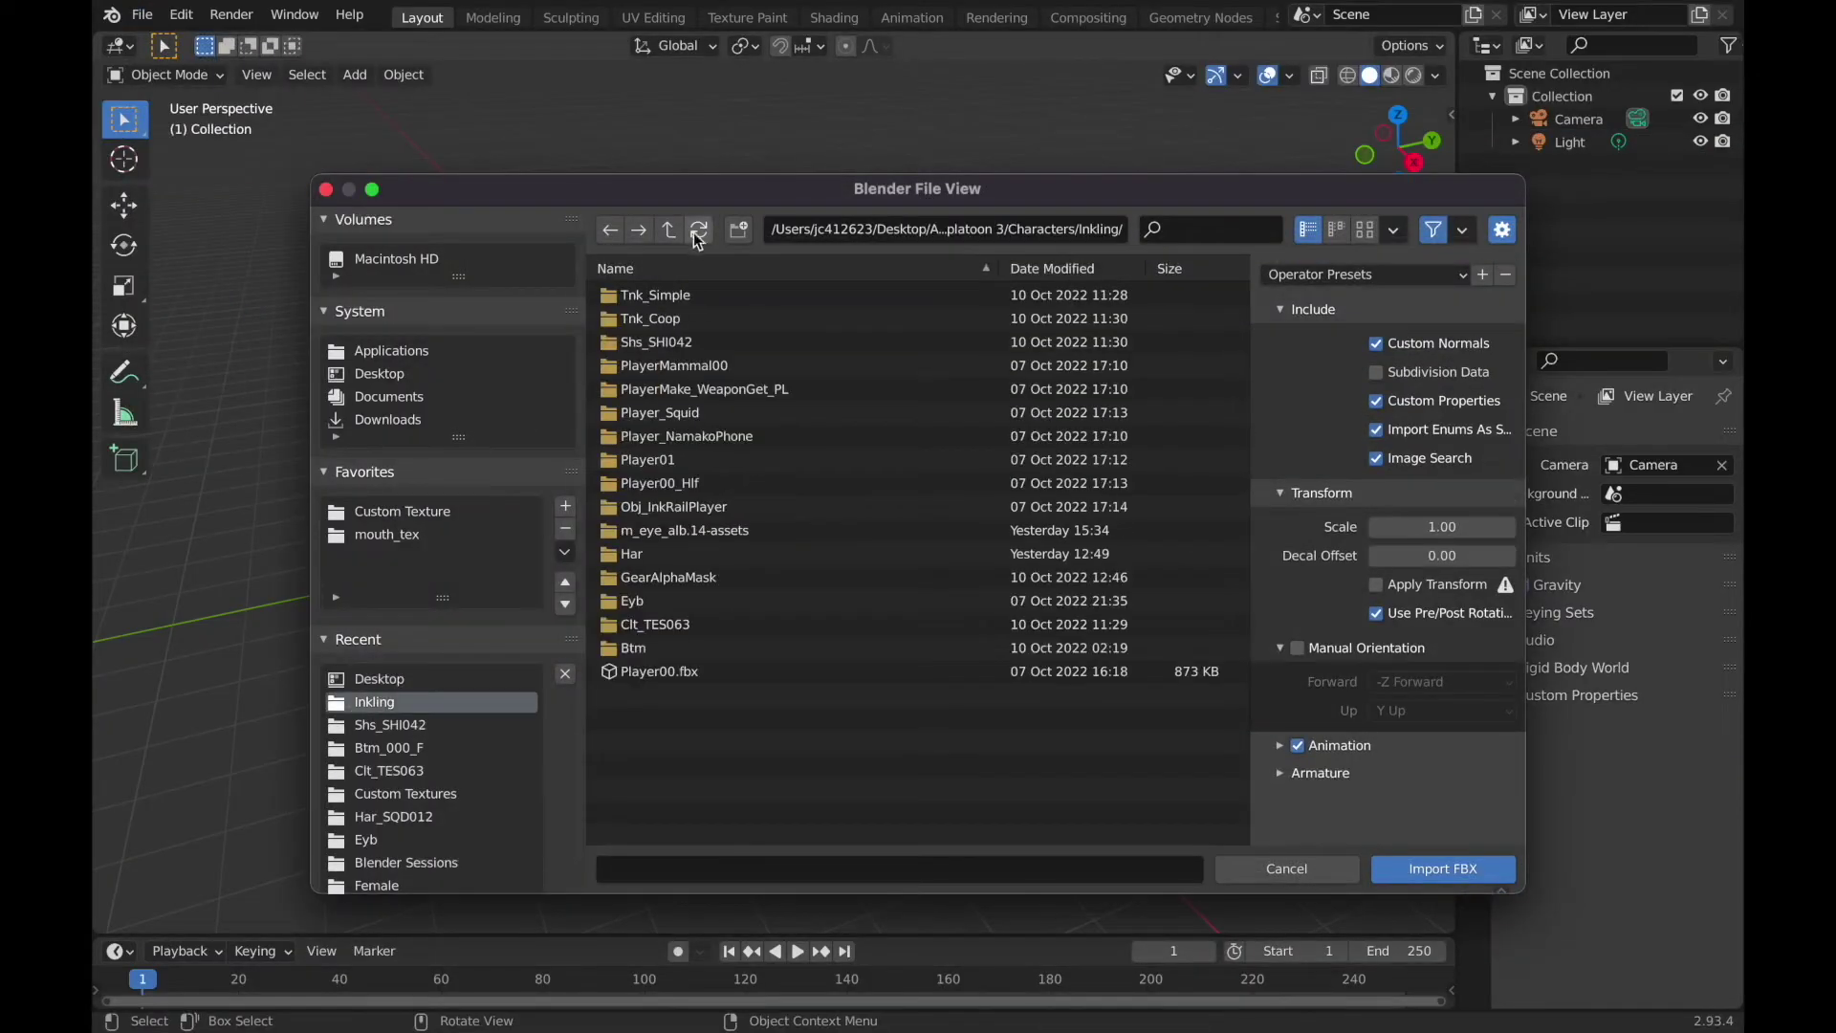
Import the female Inkling body FBX from Models/Characters/Inkling/Female and frame it from the front.
triple_click(670, 230)
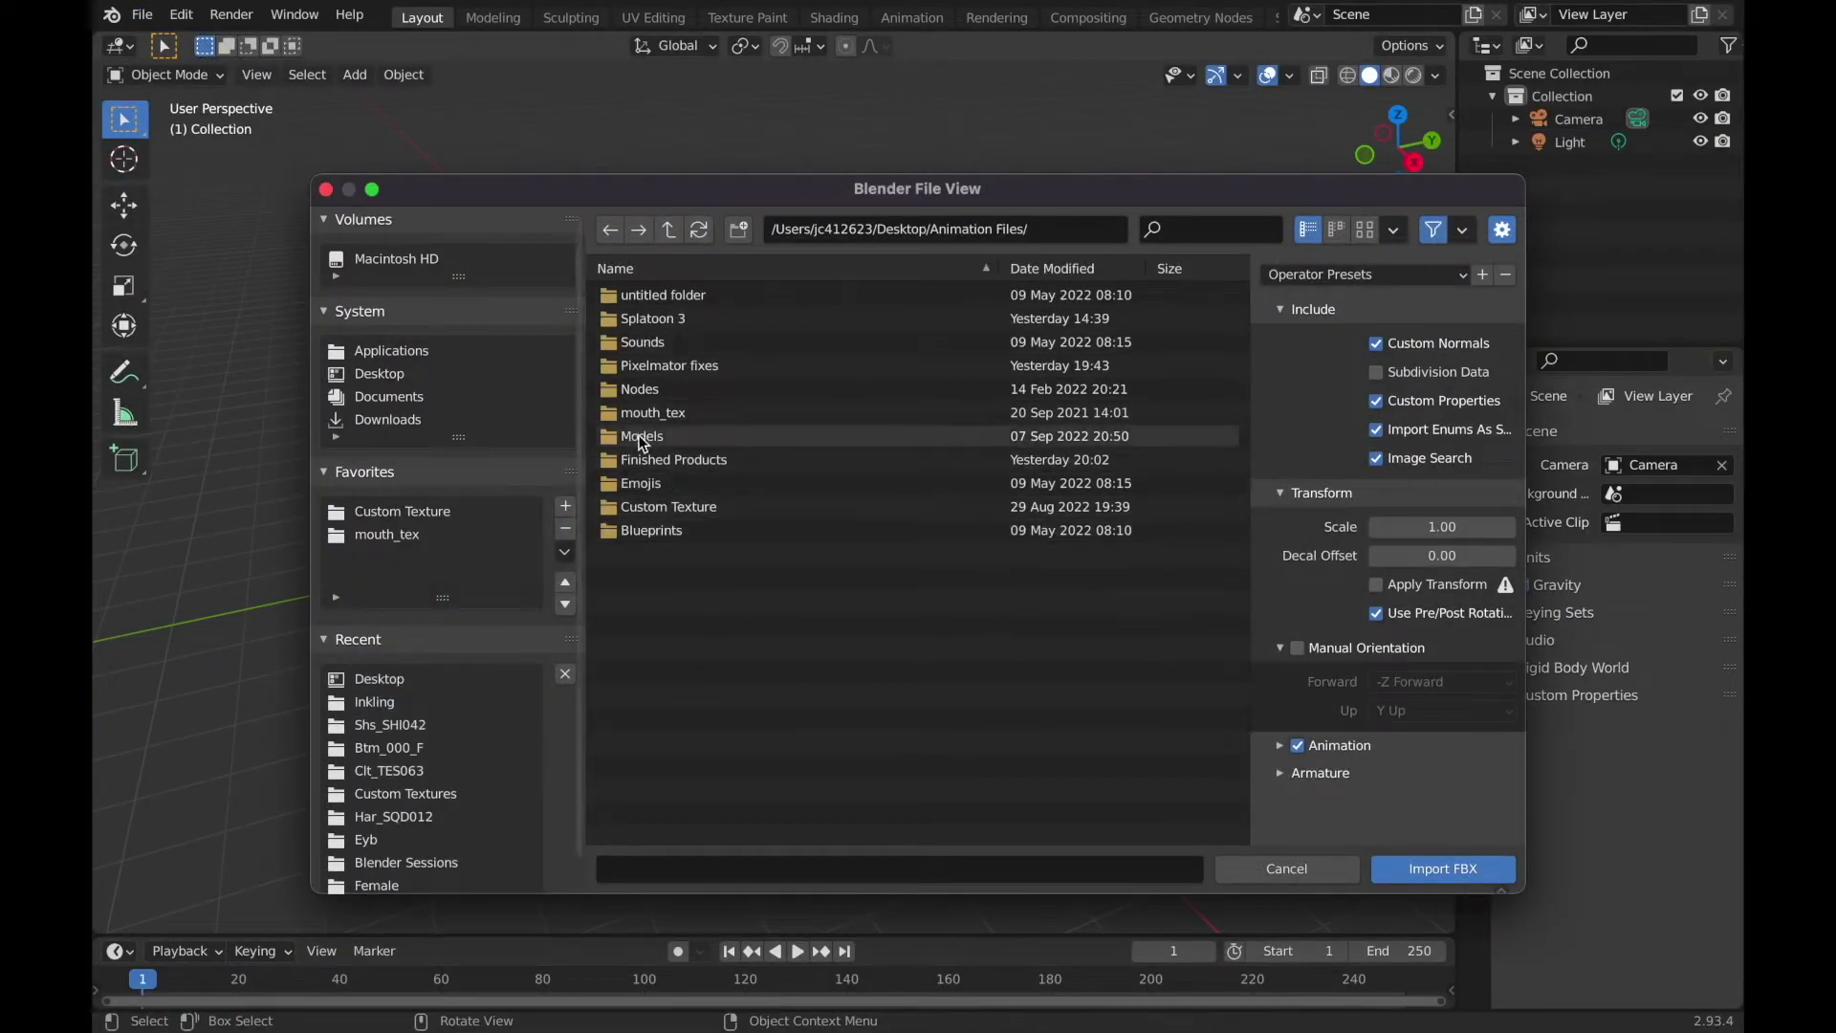
double_click(642, 438)
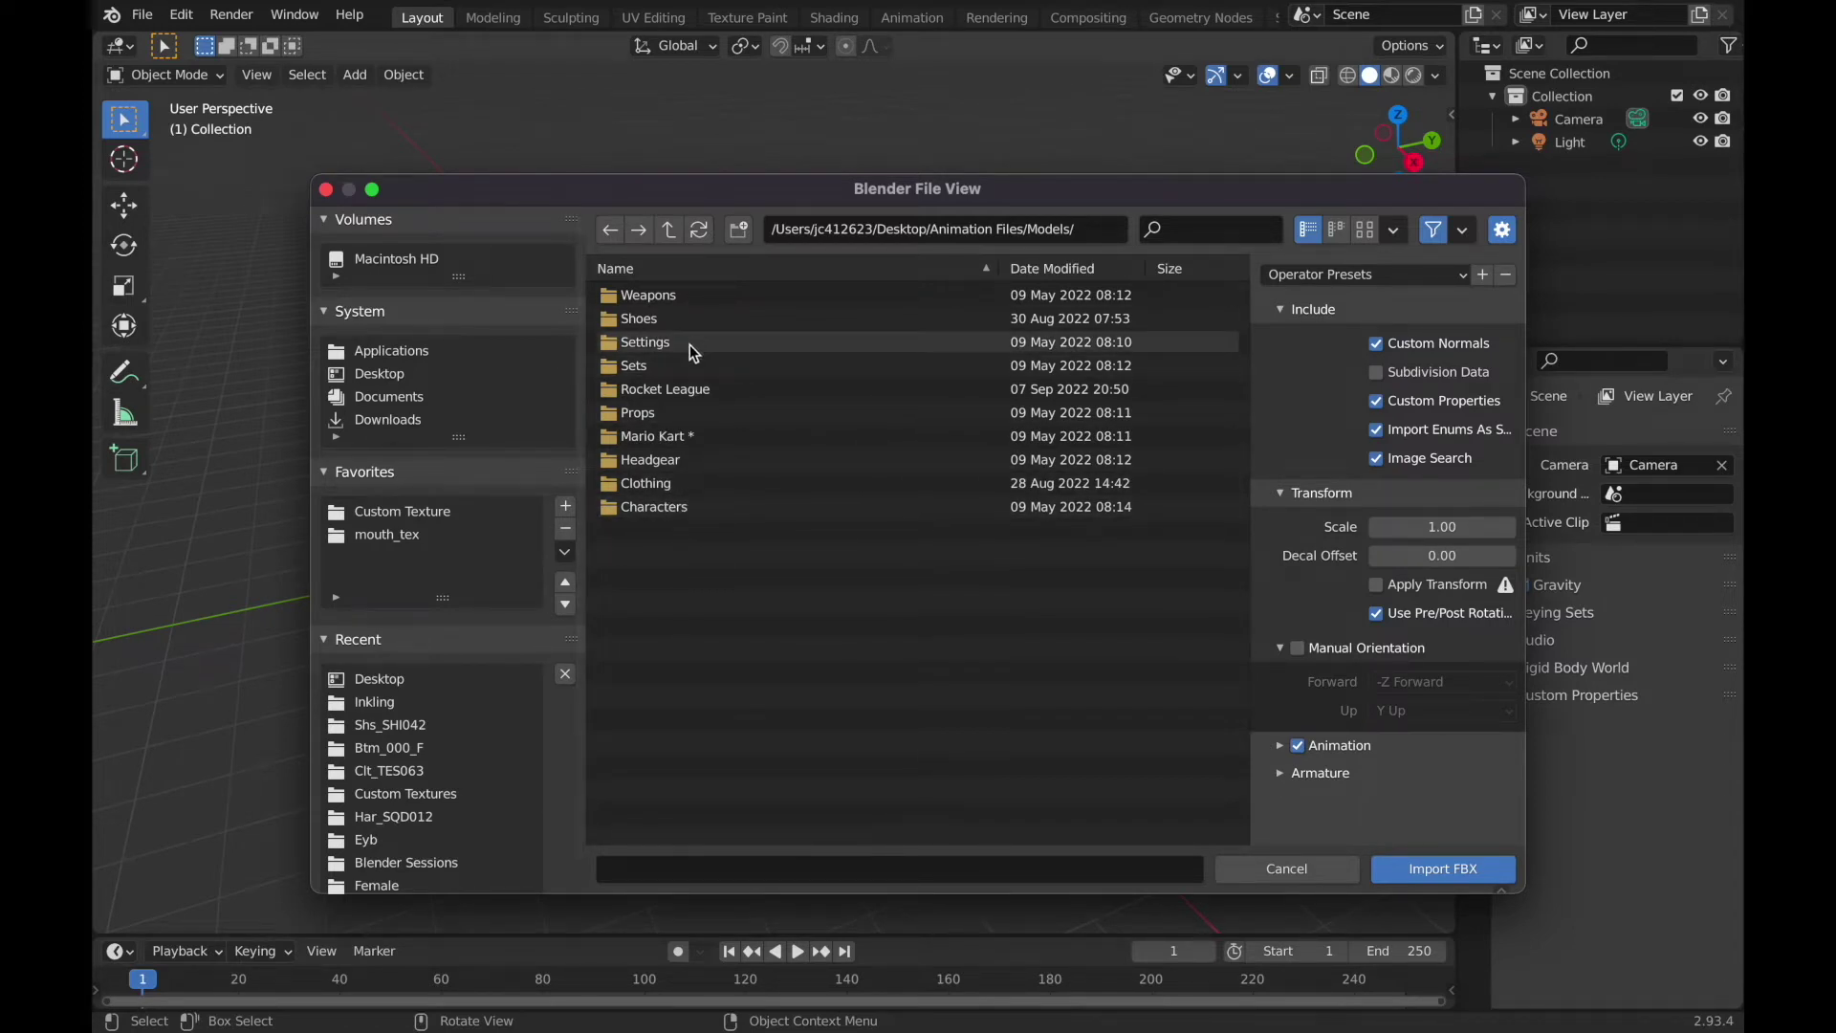
double_click(650, 507)
double_click(671, 483)
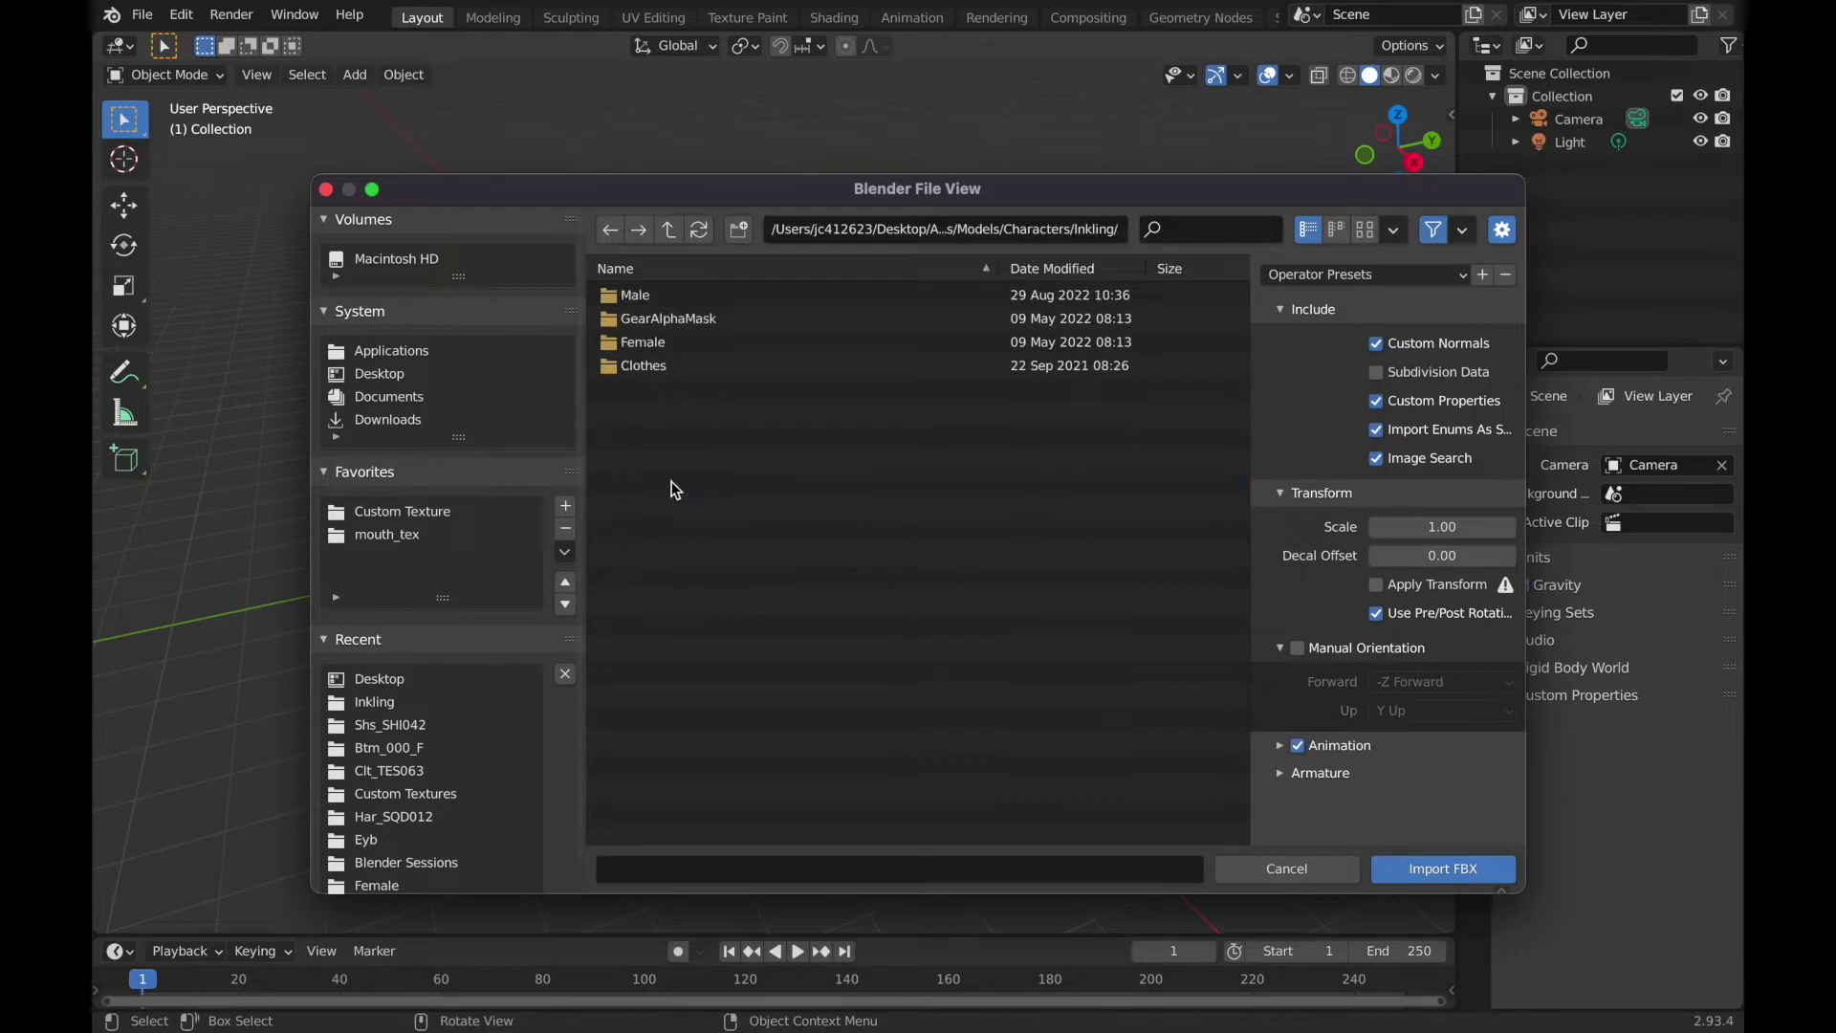
double_click(692, 343)
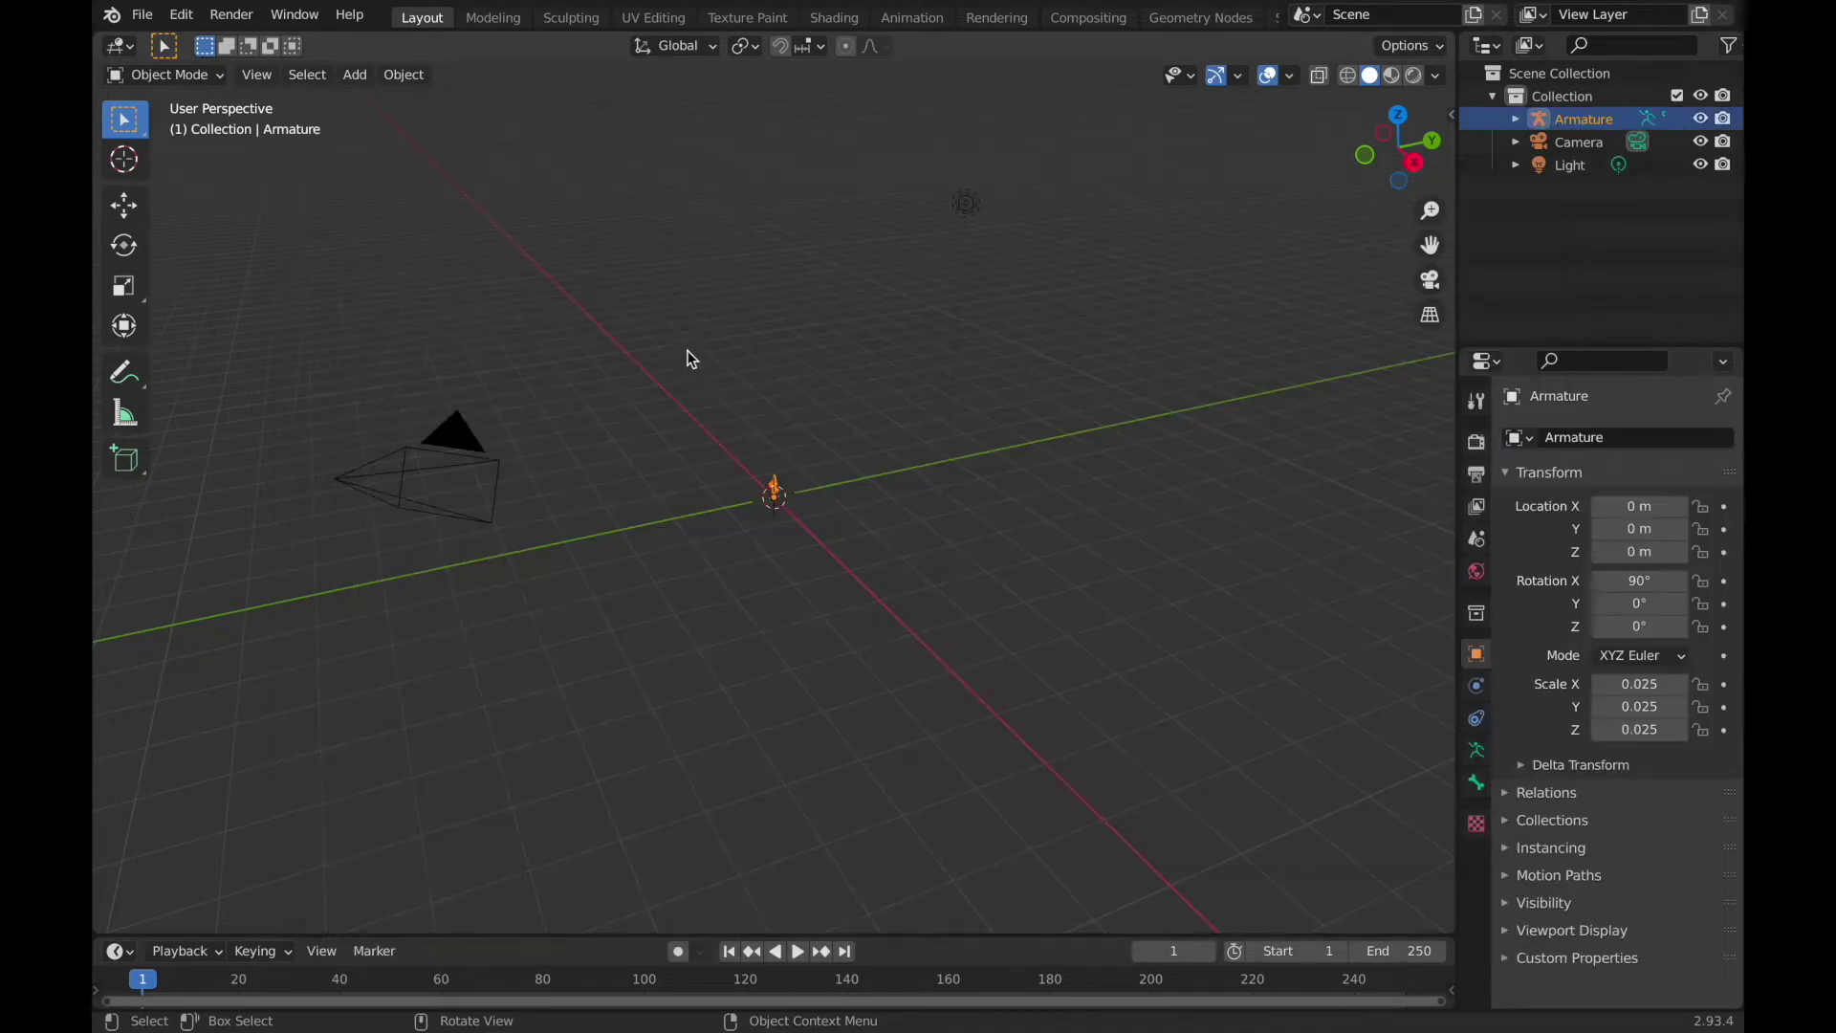
key(KP_Decimal)
middle_drag(729, 474, 838, 510)
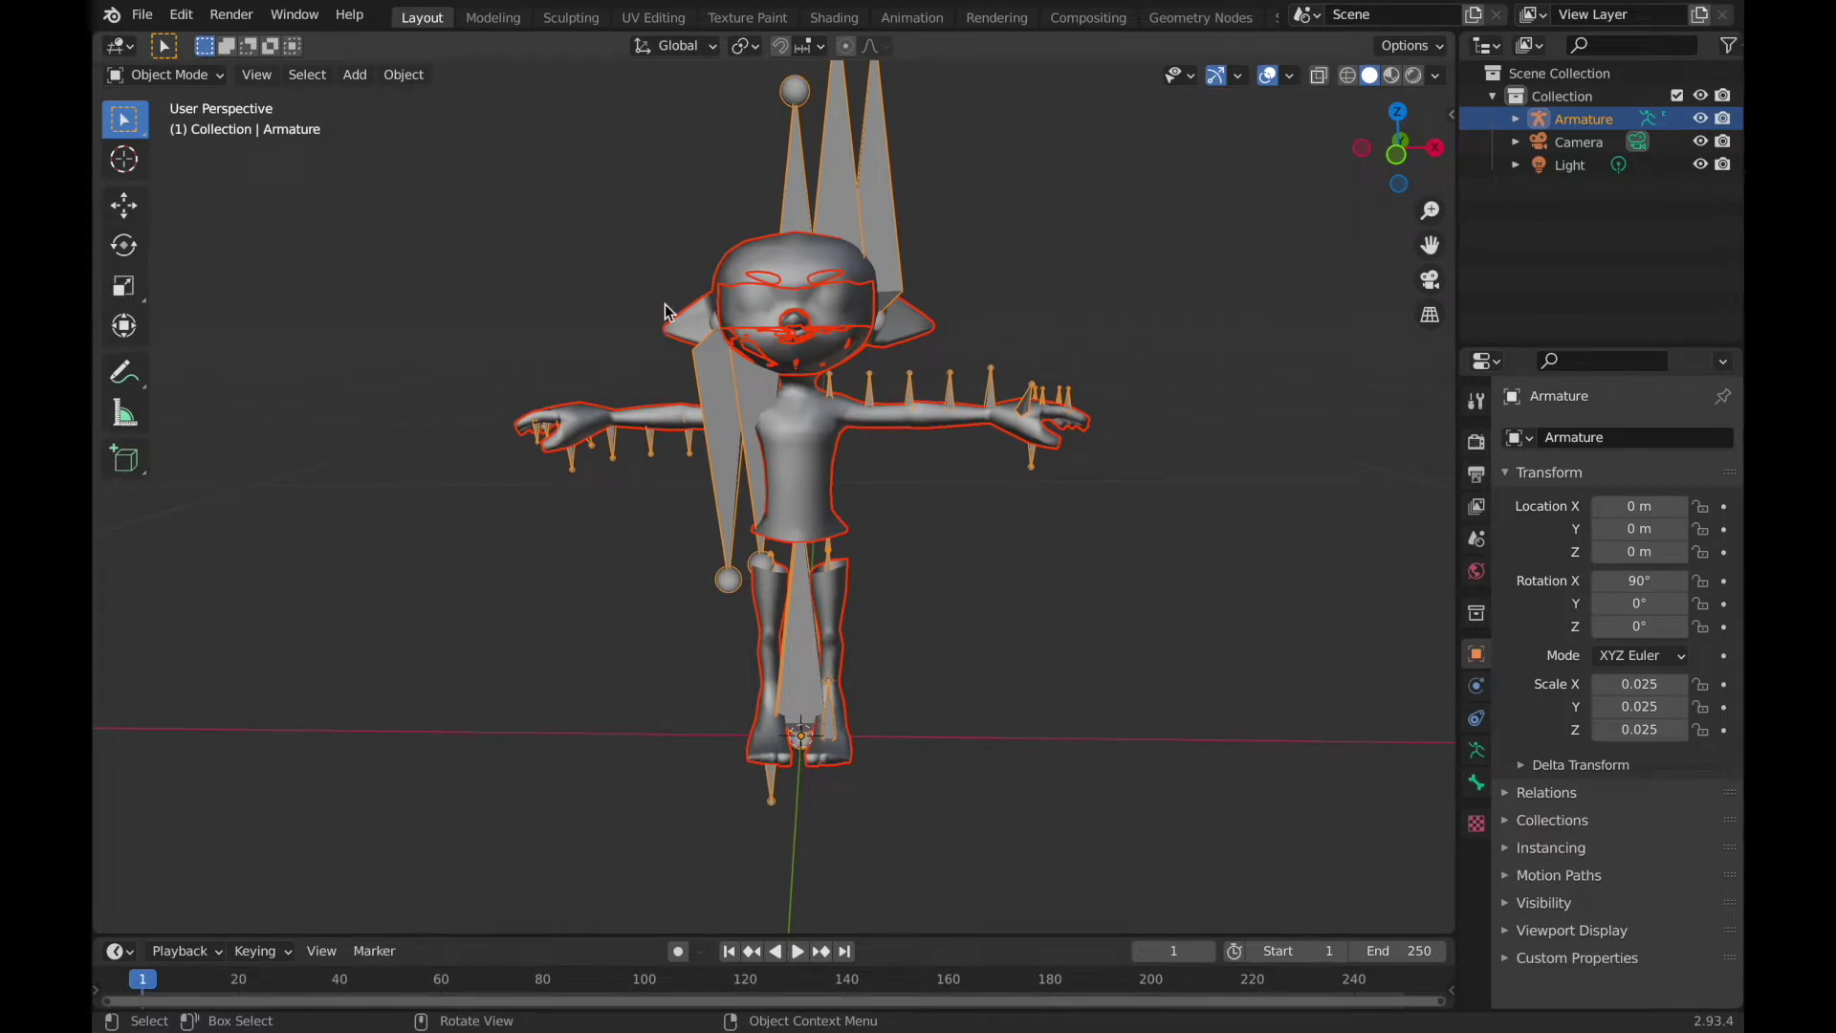
Import the Hair00_00 hairstyle FBX along with its own armature.
click(143, 15)
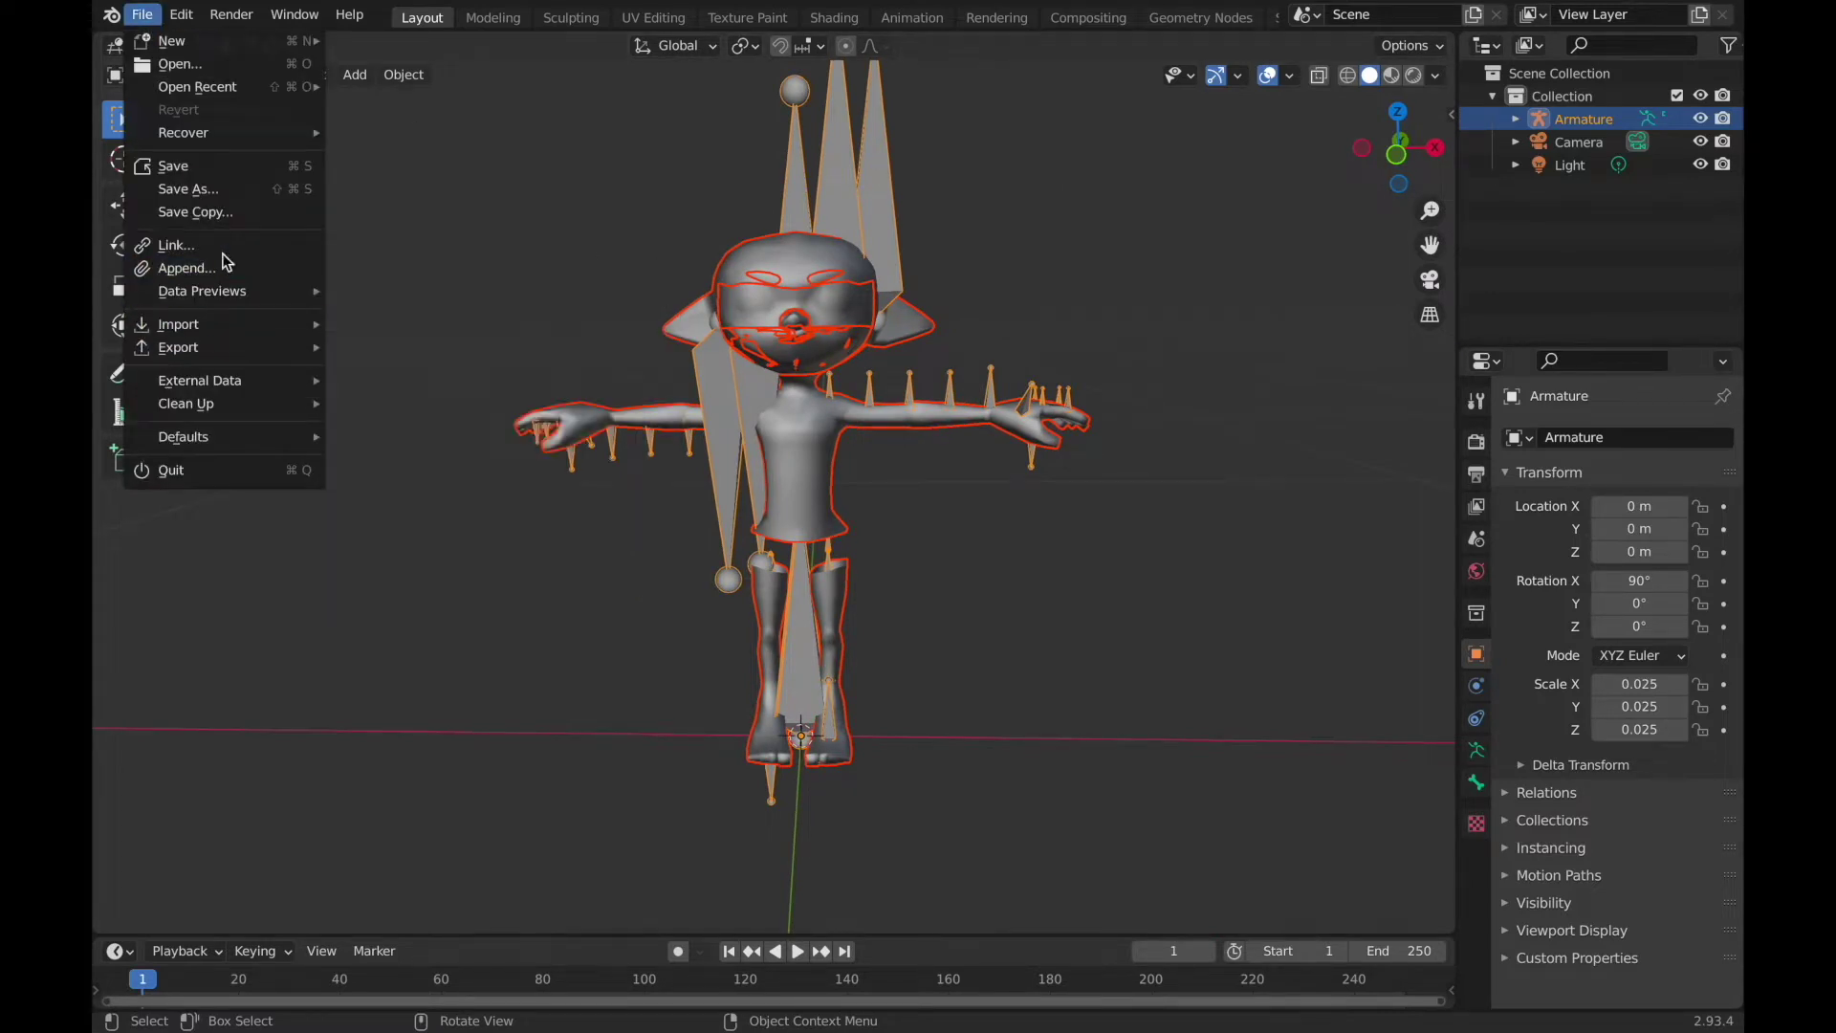
mouse_move(178, 324)
click(402, 440)
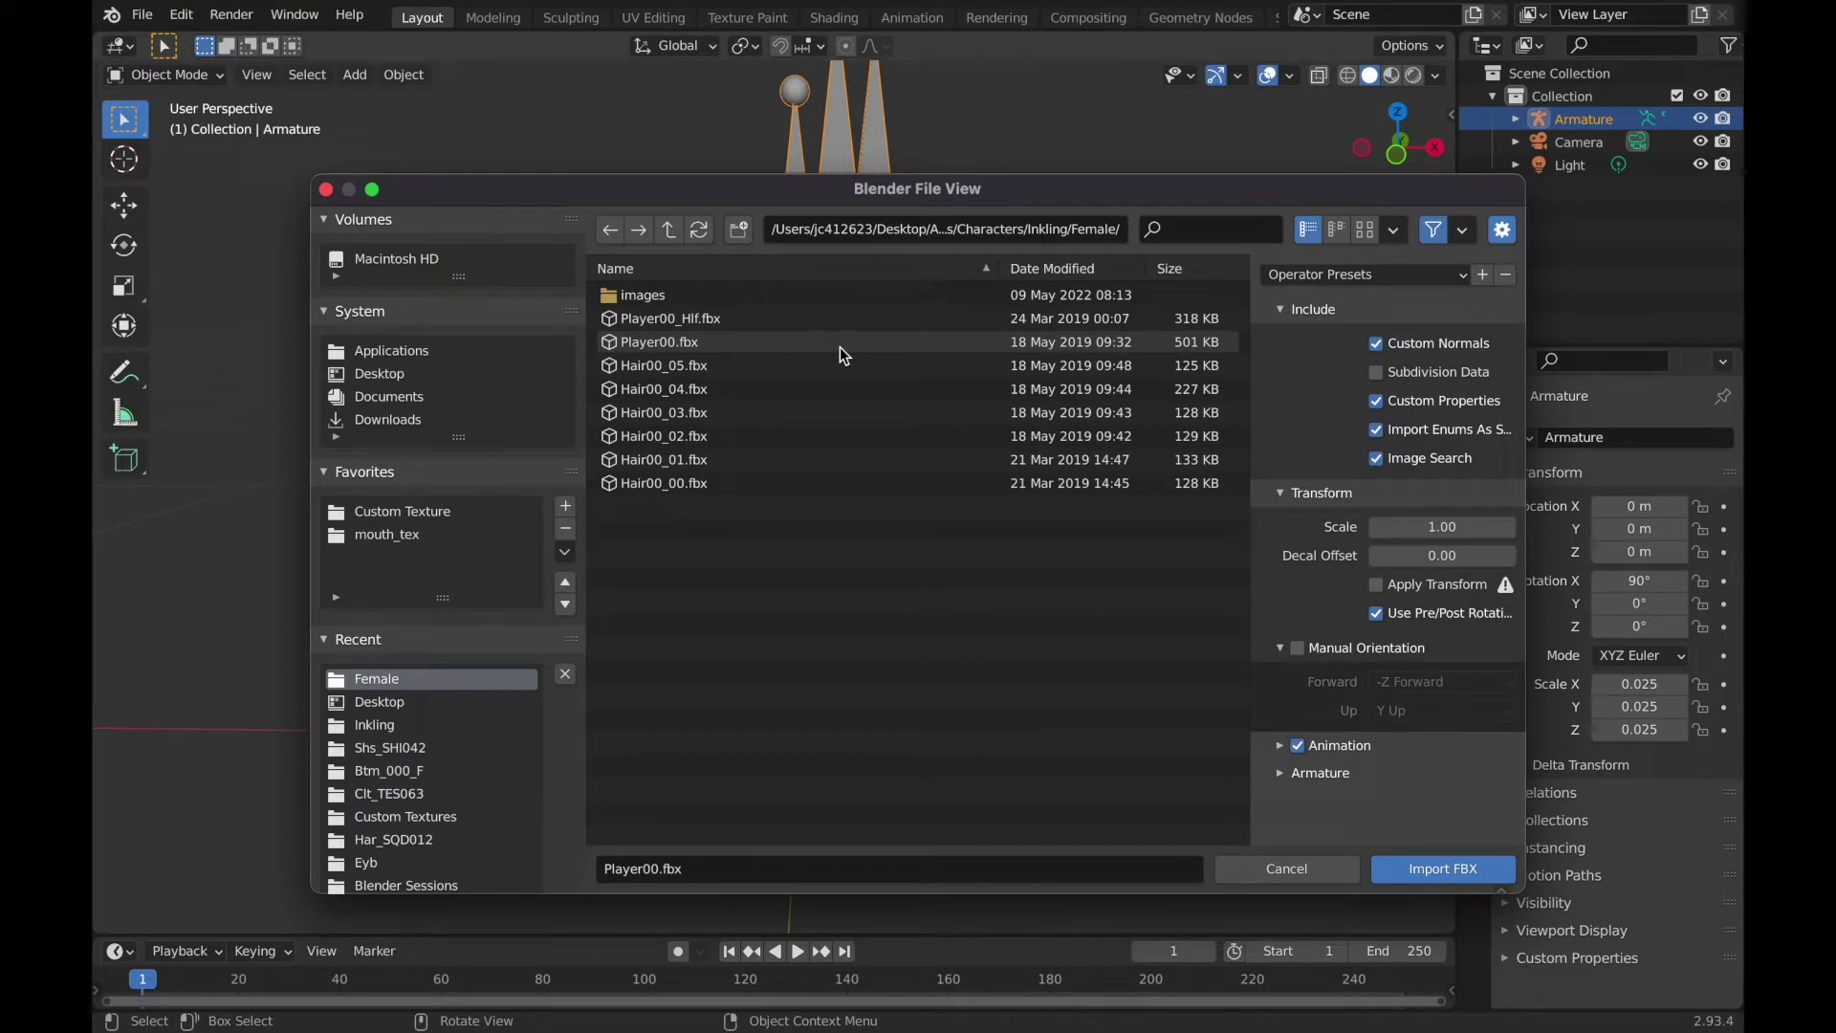
click(795, 481)
double_click(795, 481)
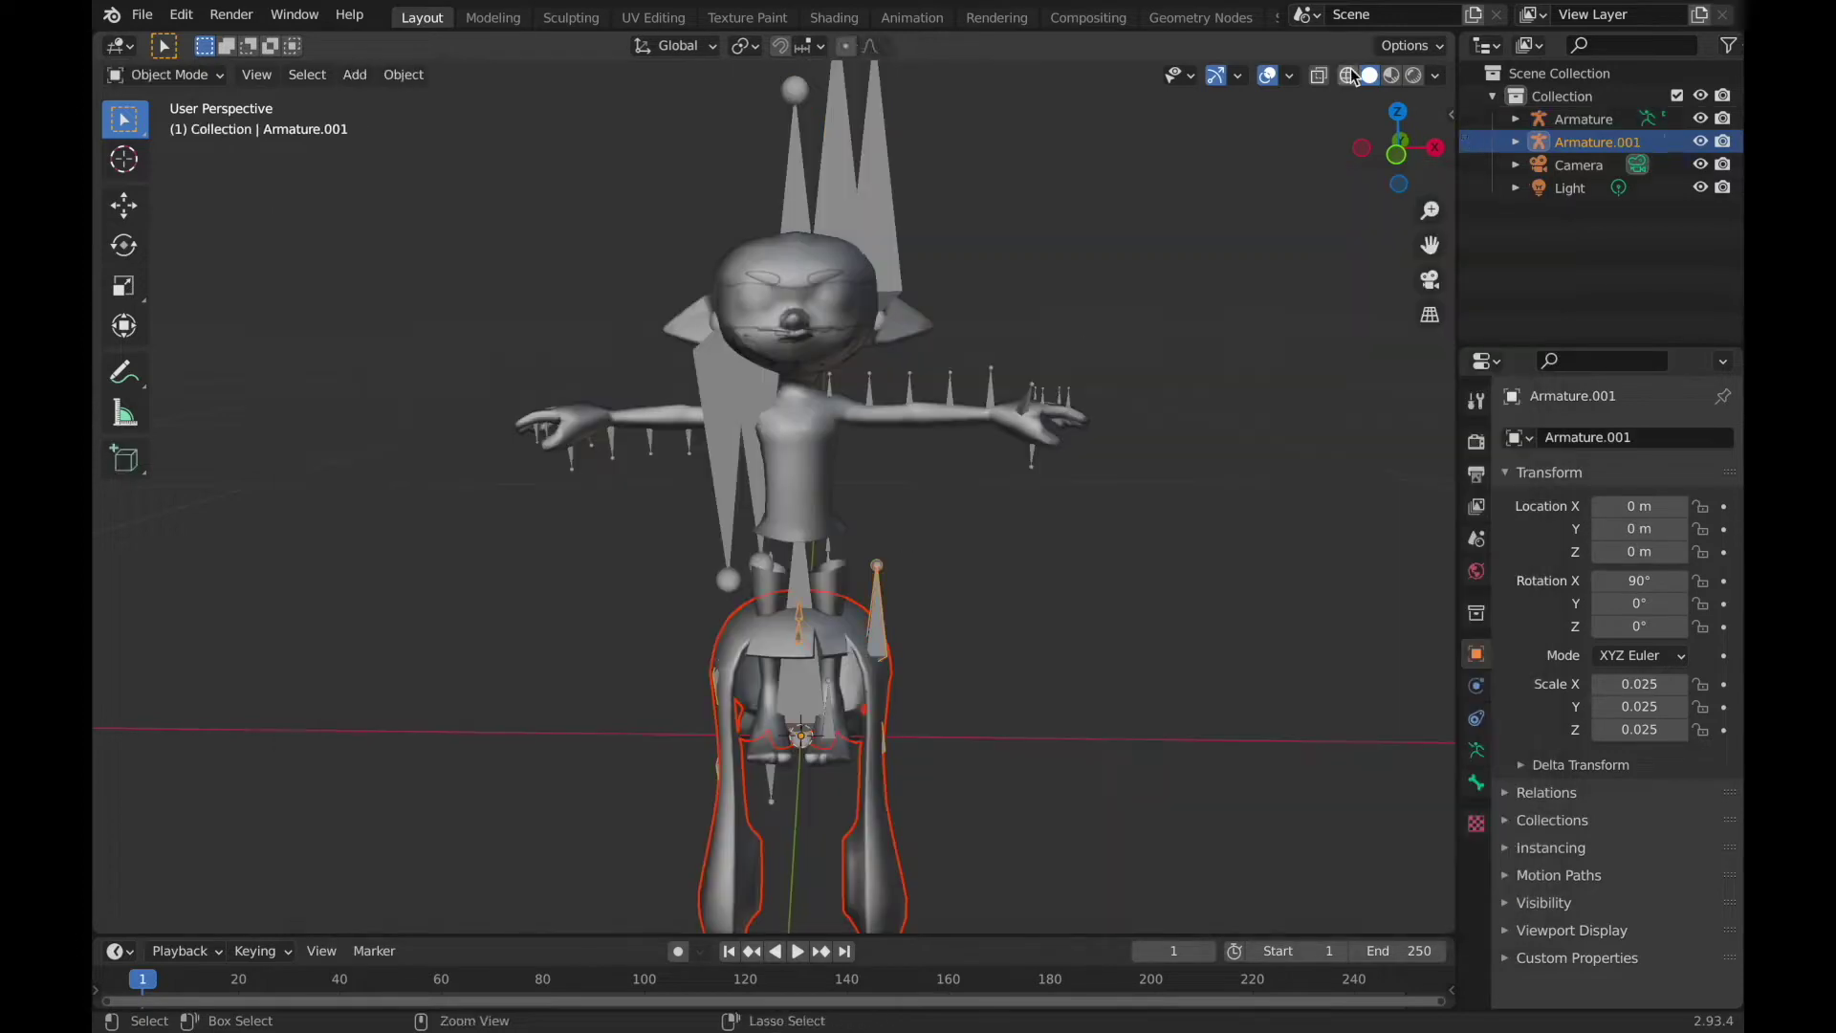
Import the Btm_000 bottoms FBX, inspect its bones, and select the pants in Object Mode.
click(242, 84)
click(141, 14)
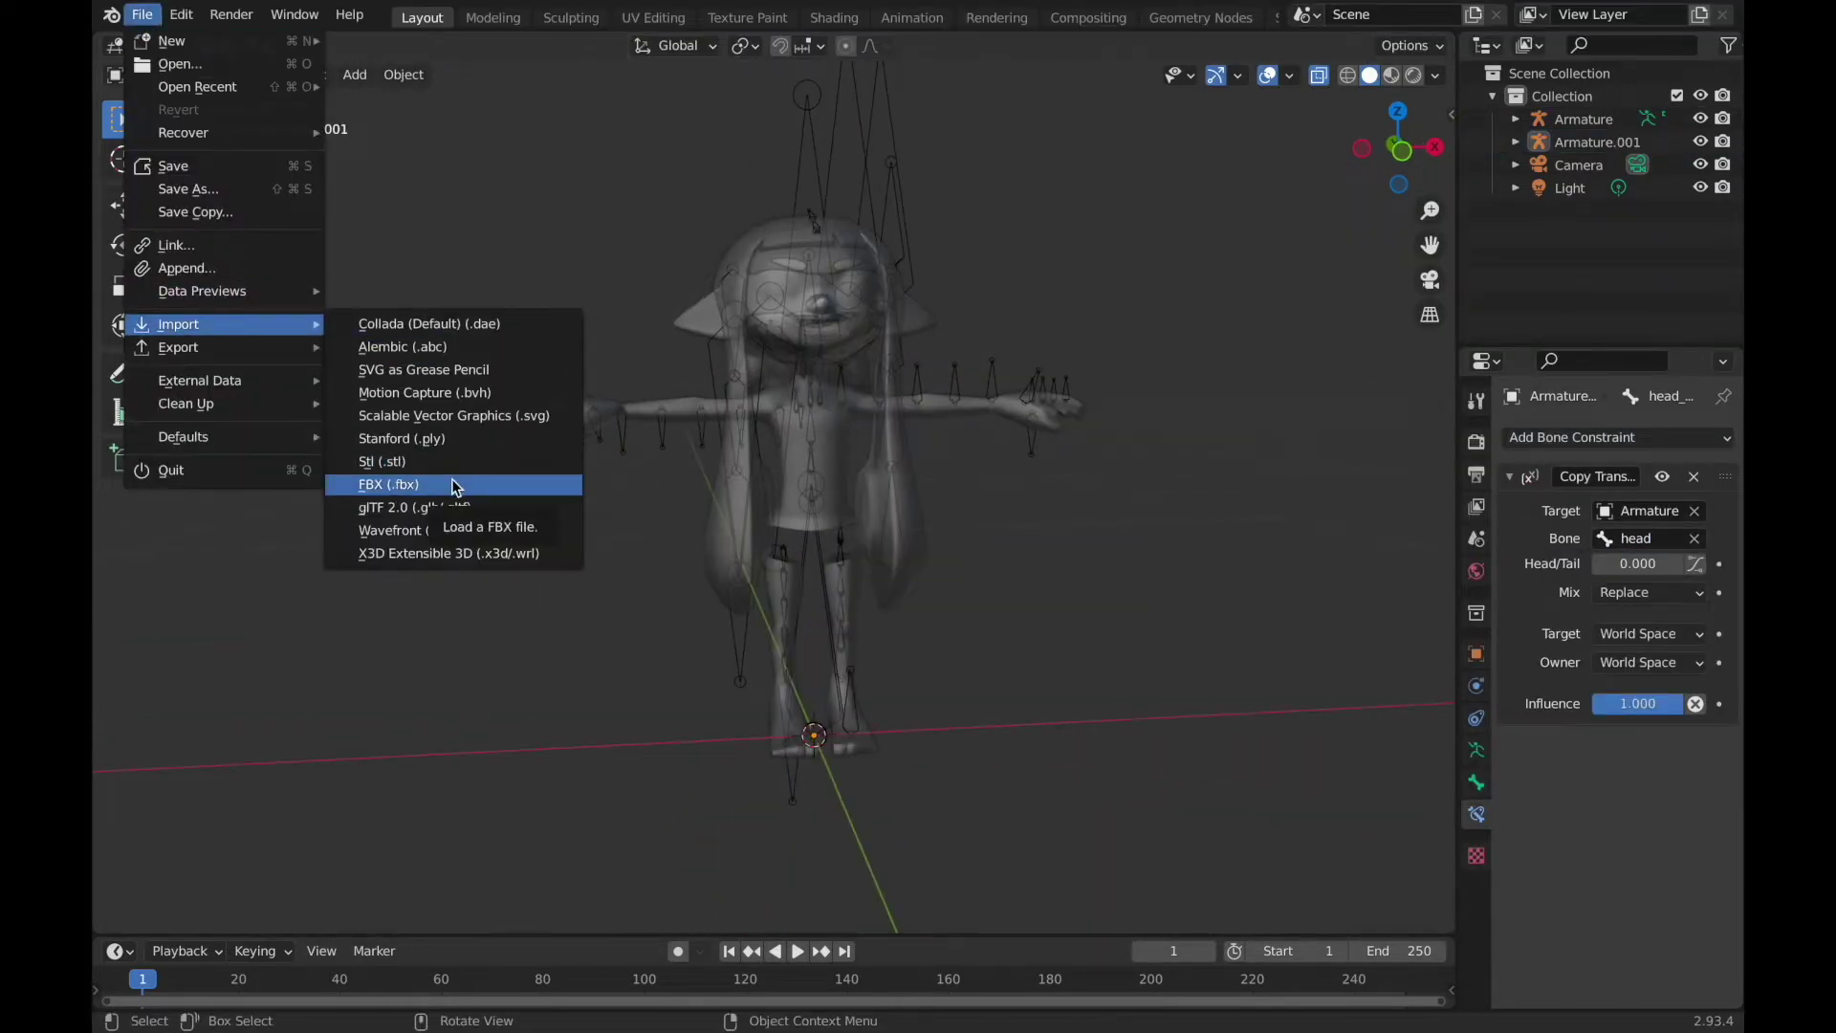
click(455, 486)
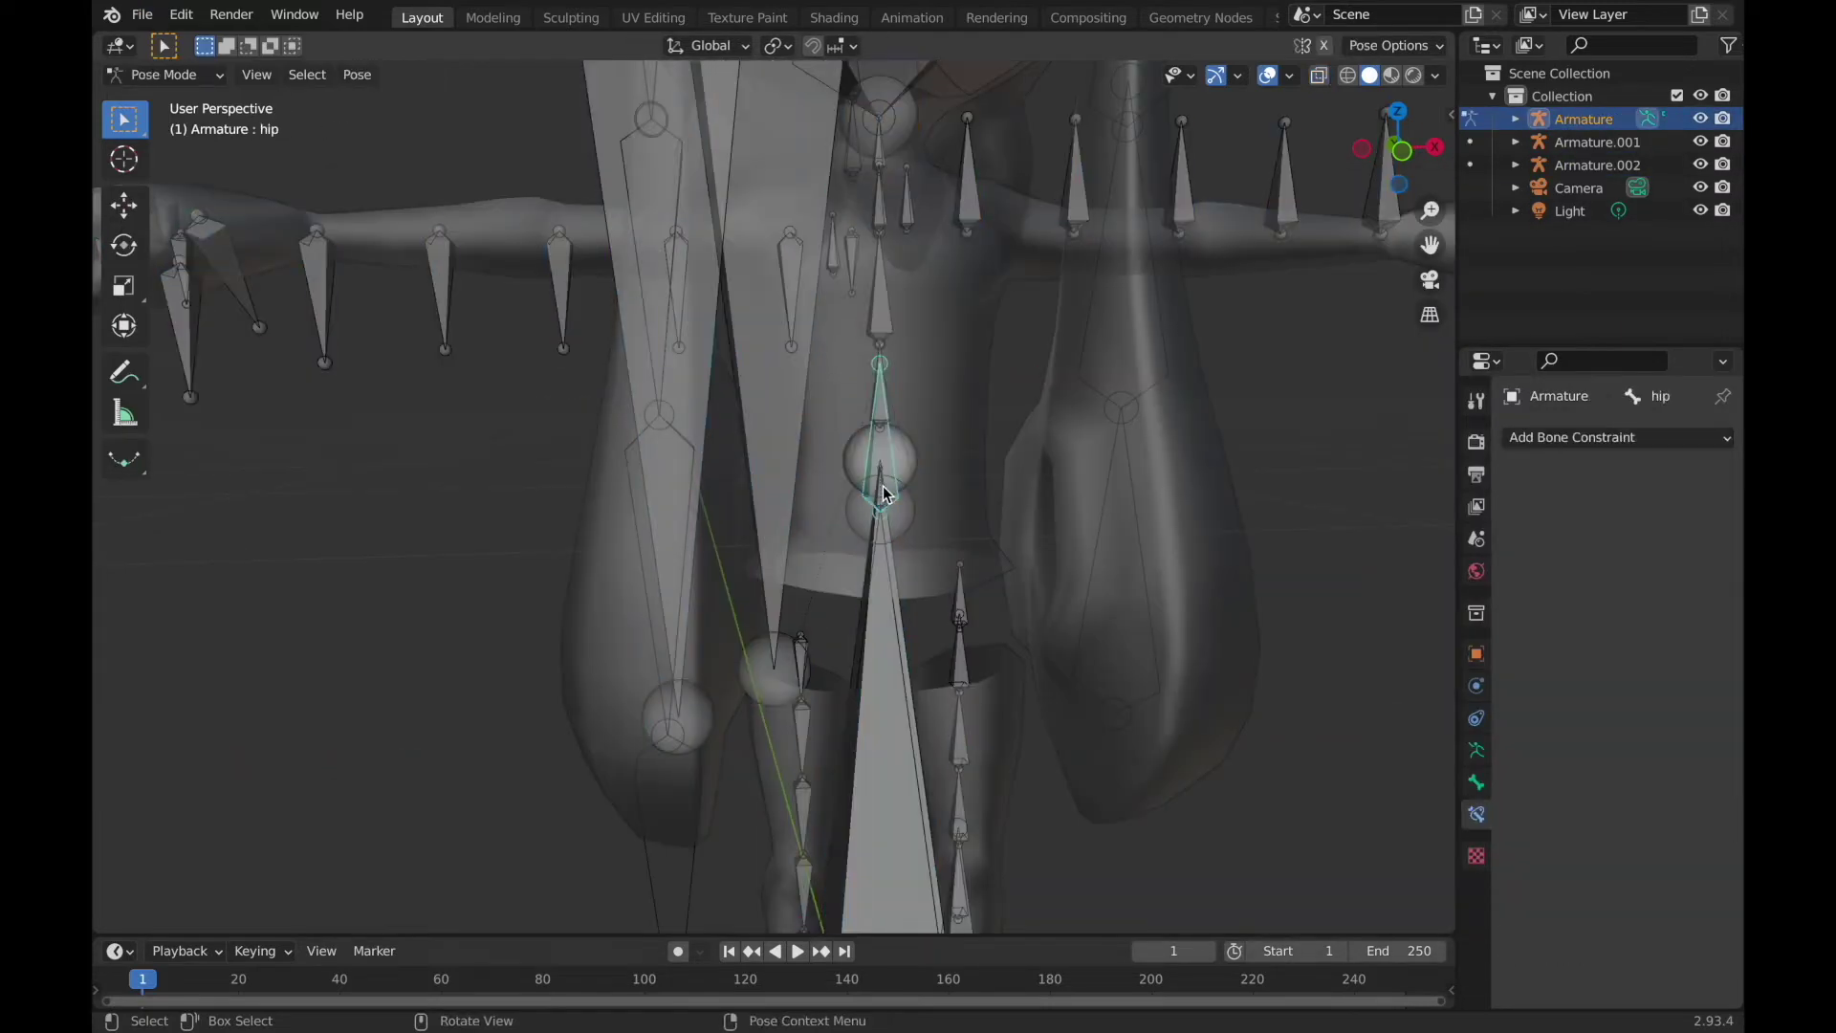
click(882, 493)
scroll(952, 495, up, 2)
scroll(946, 457, up, 2)
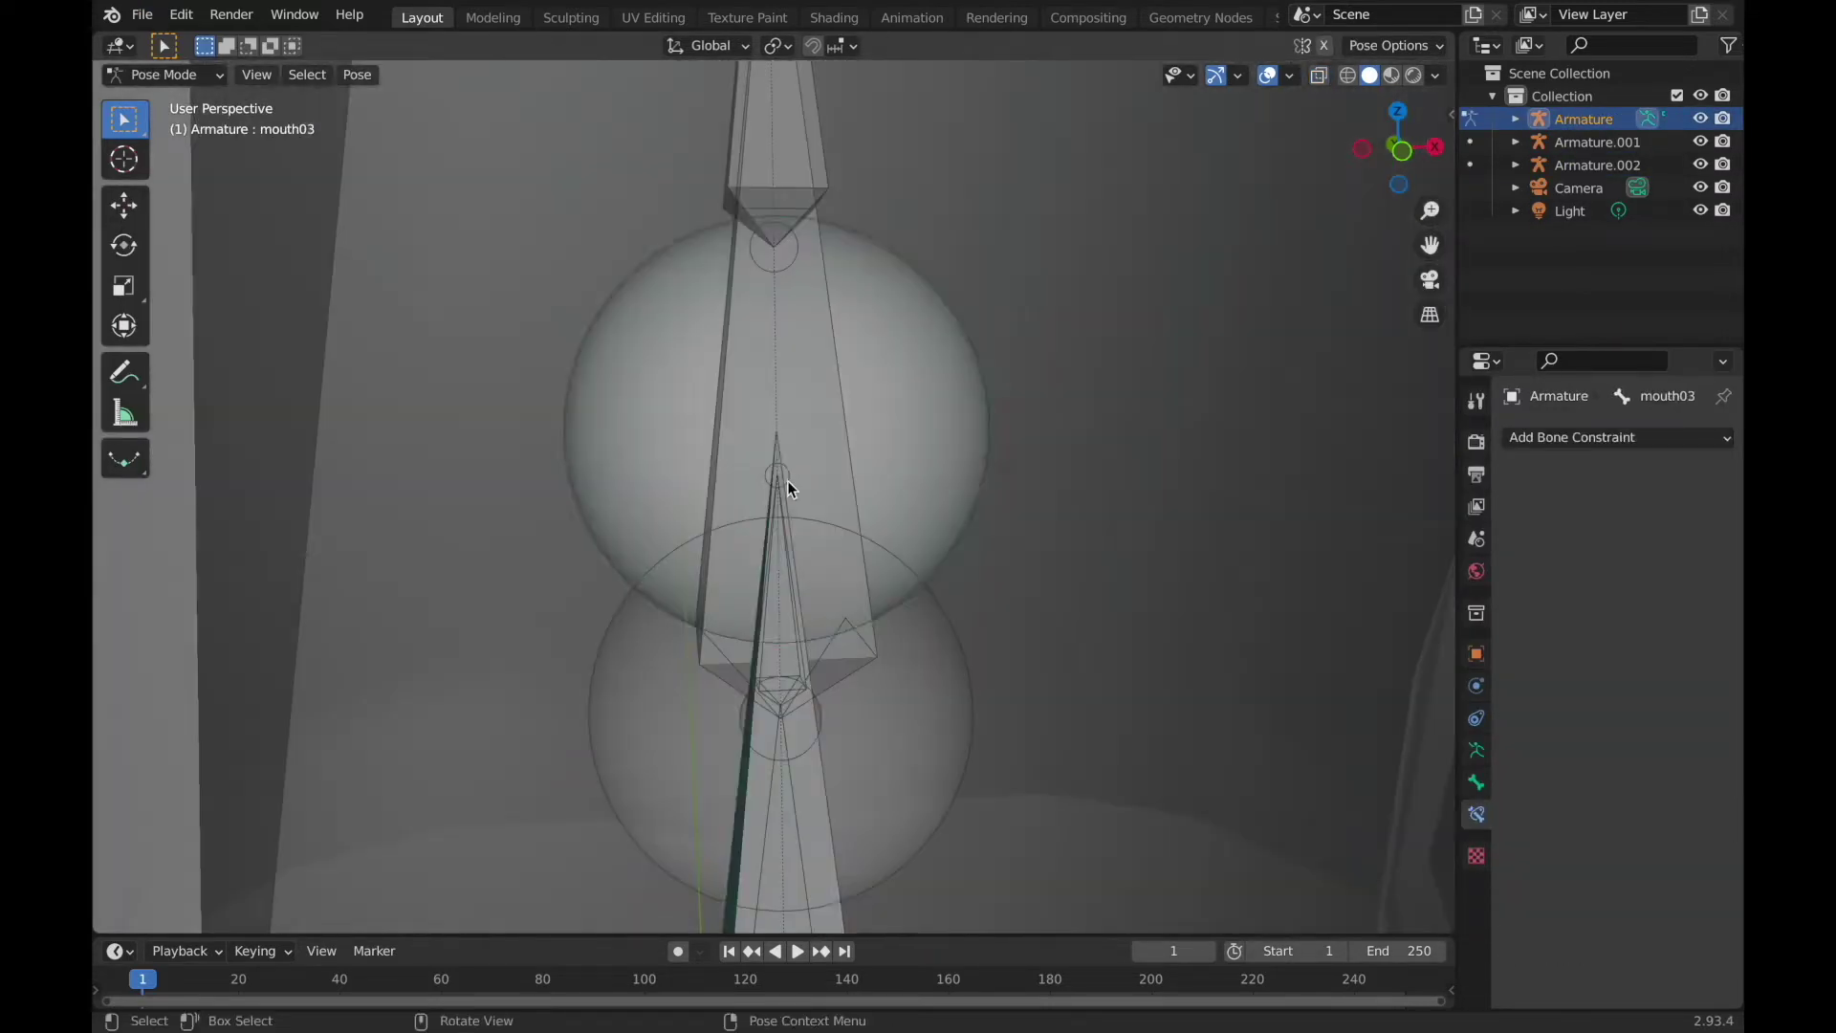
scroll(787, 483, down, 10)
key(ctrl+Tab)
click(790, 611)
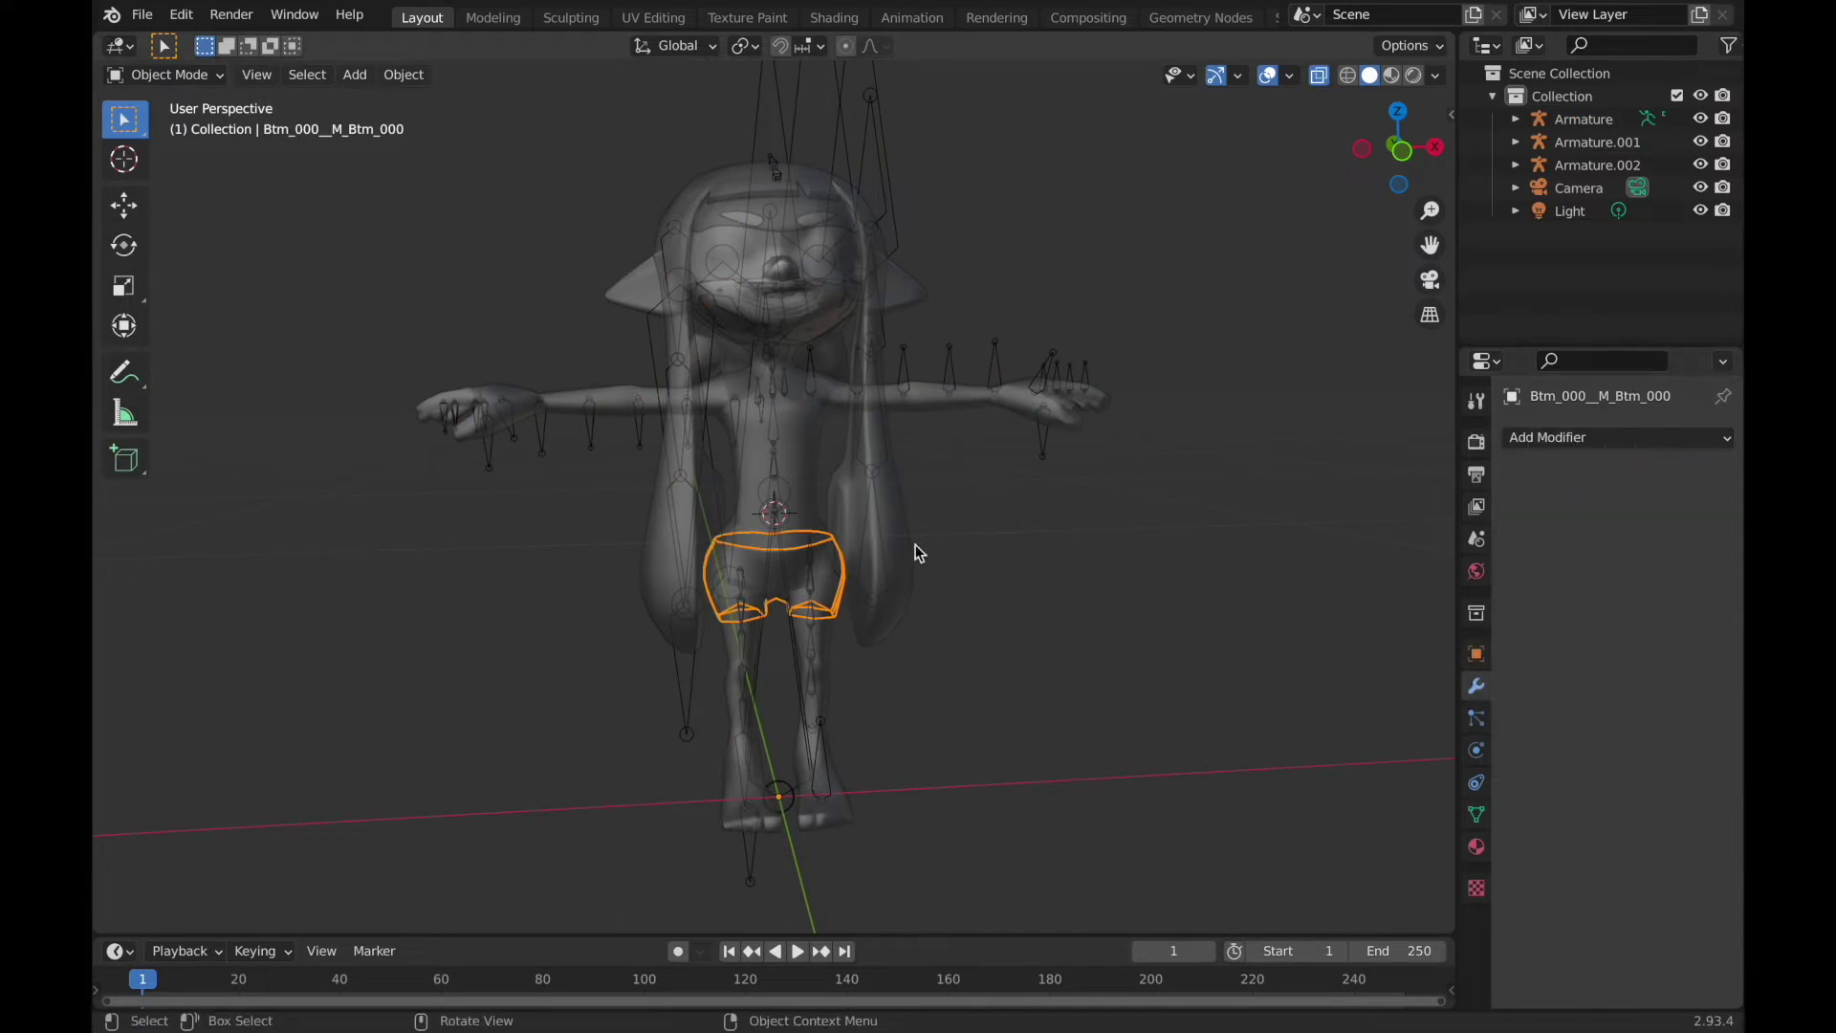
Clear the pants' parent and parent them to the main Armature without inverse.
middle_drag(918, 545, 1159, 605)
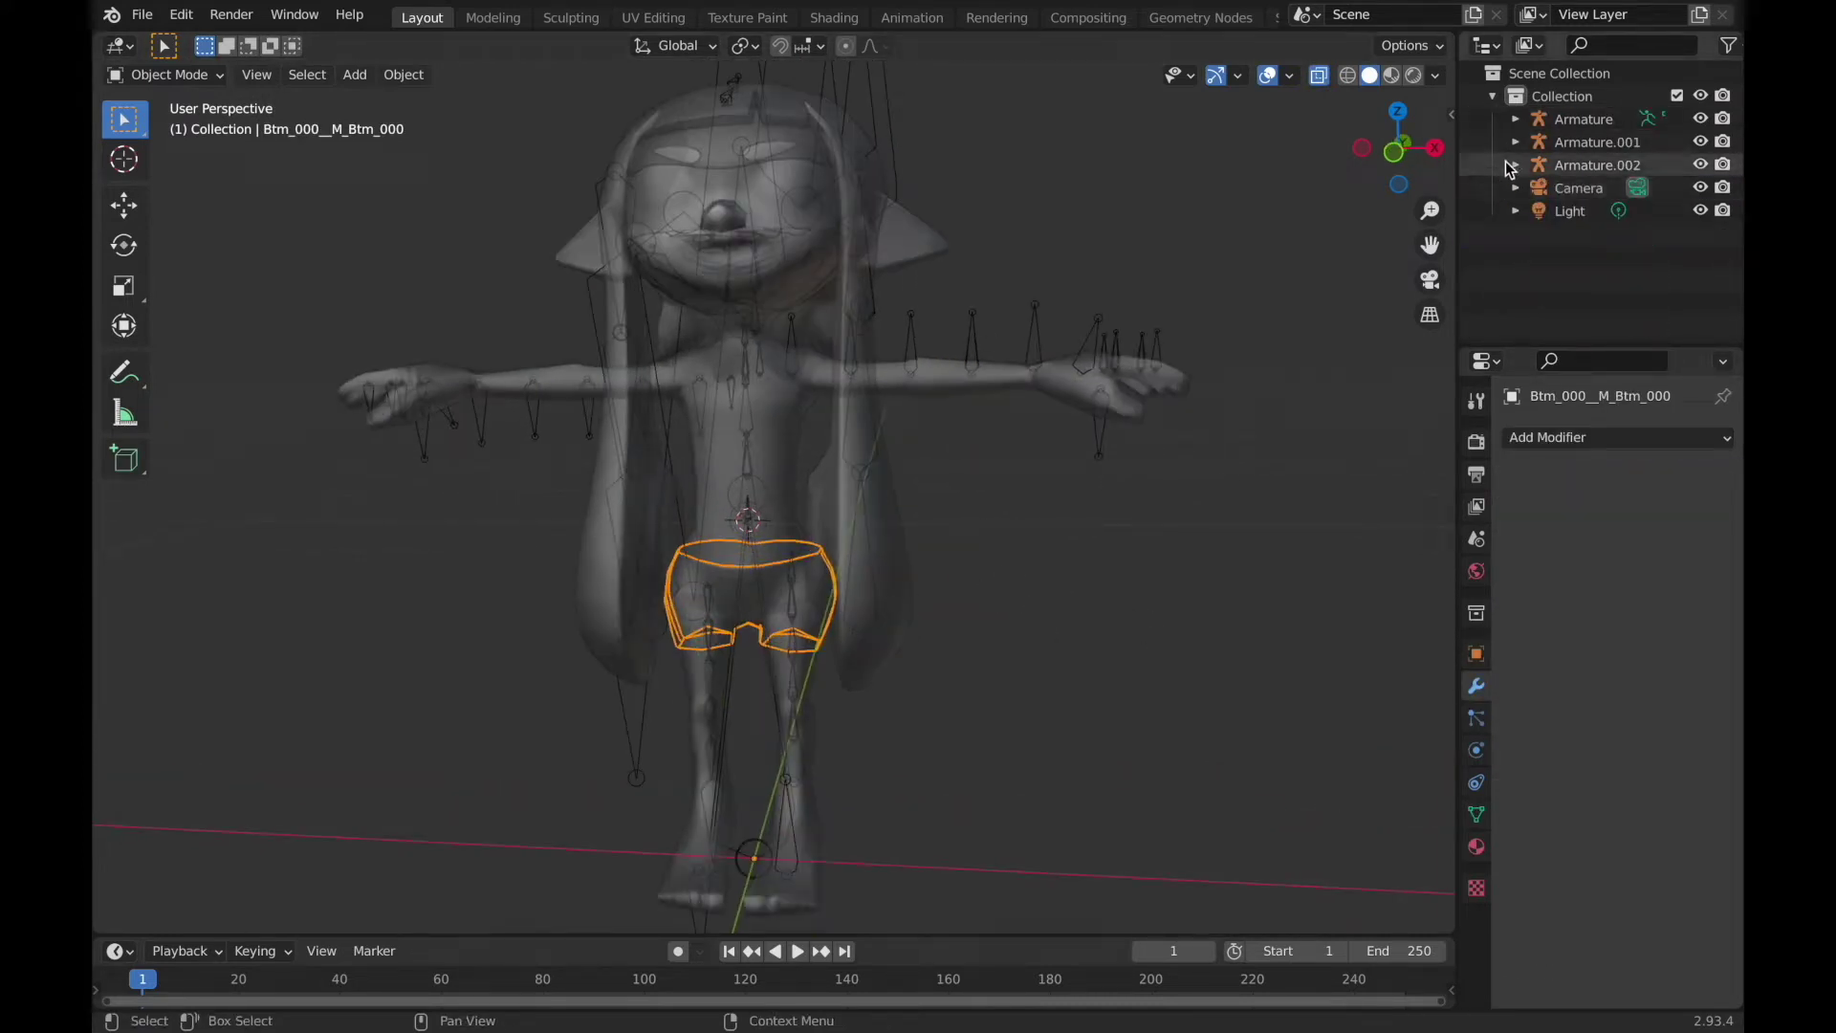
key(alt+p)
click(1052, 471)
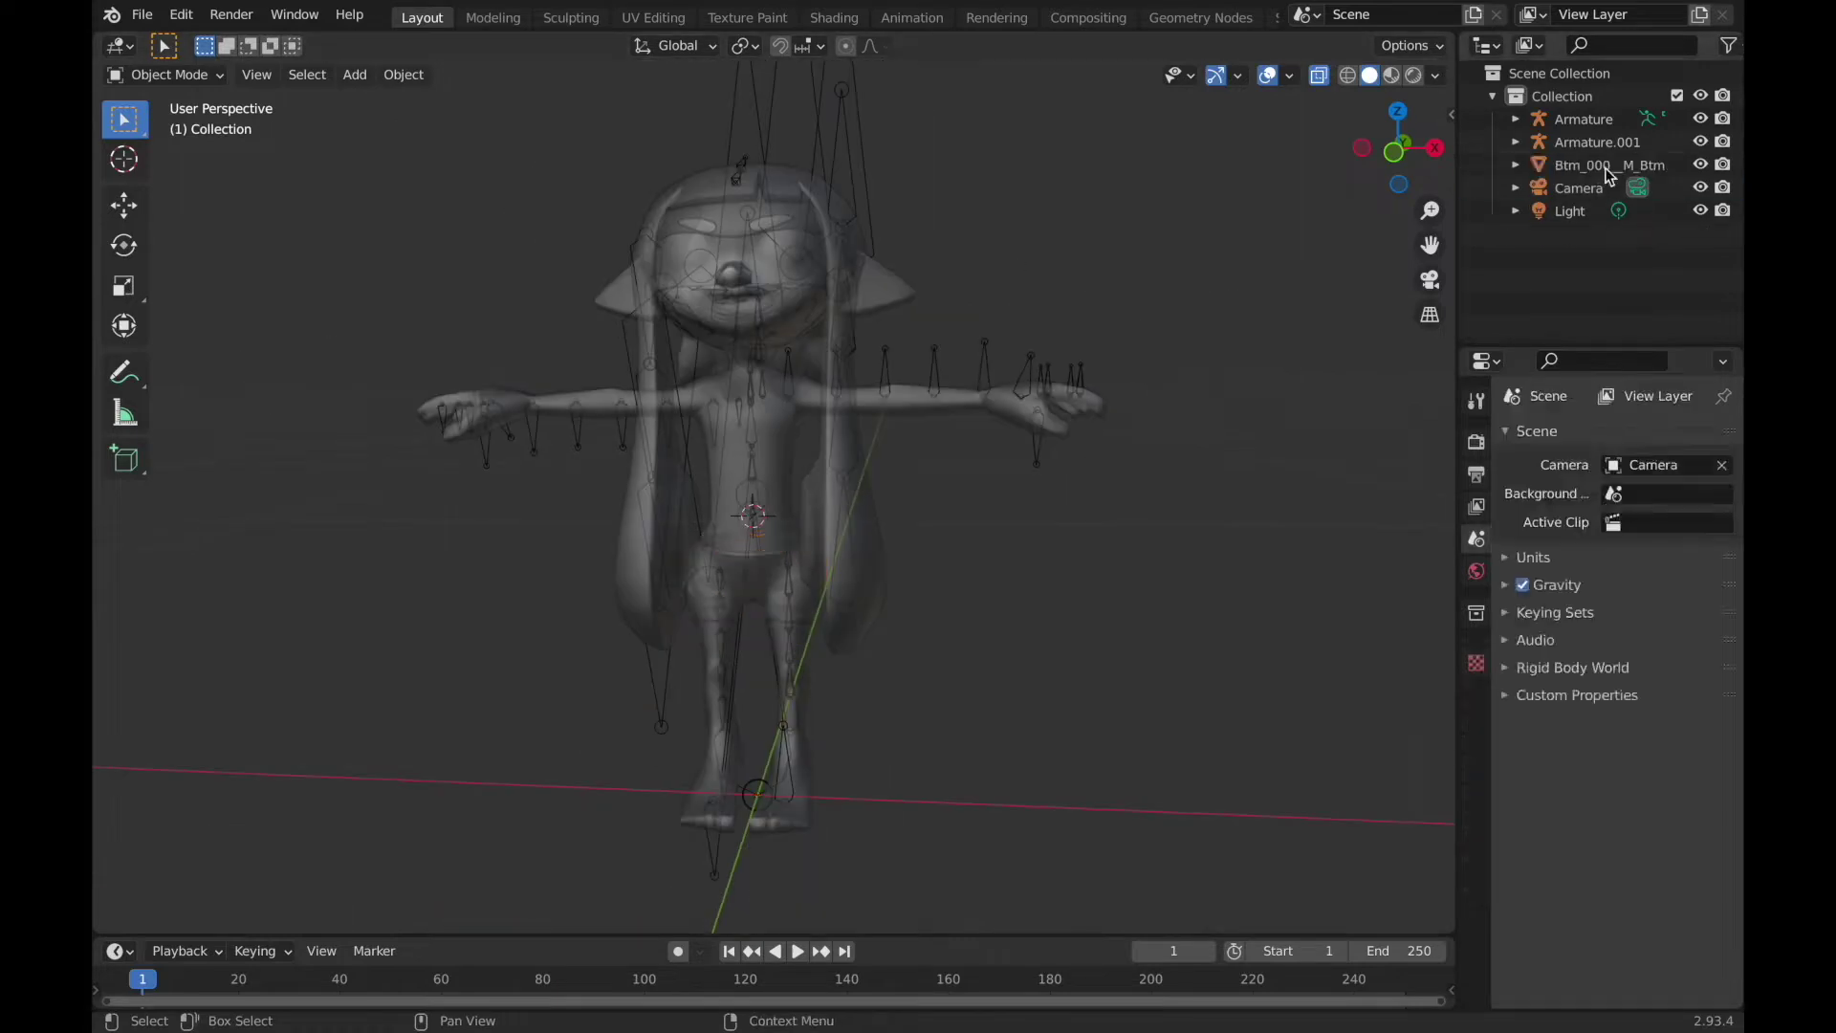
shift+click(1041, 421)
key(ctrl+p)
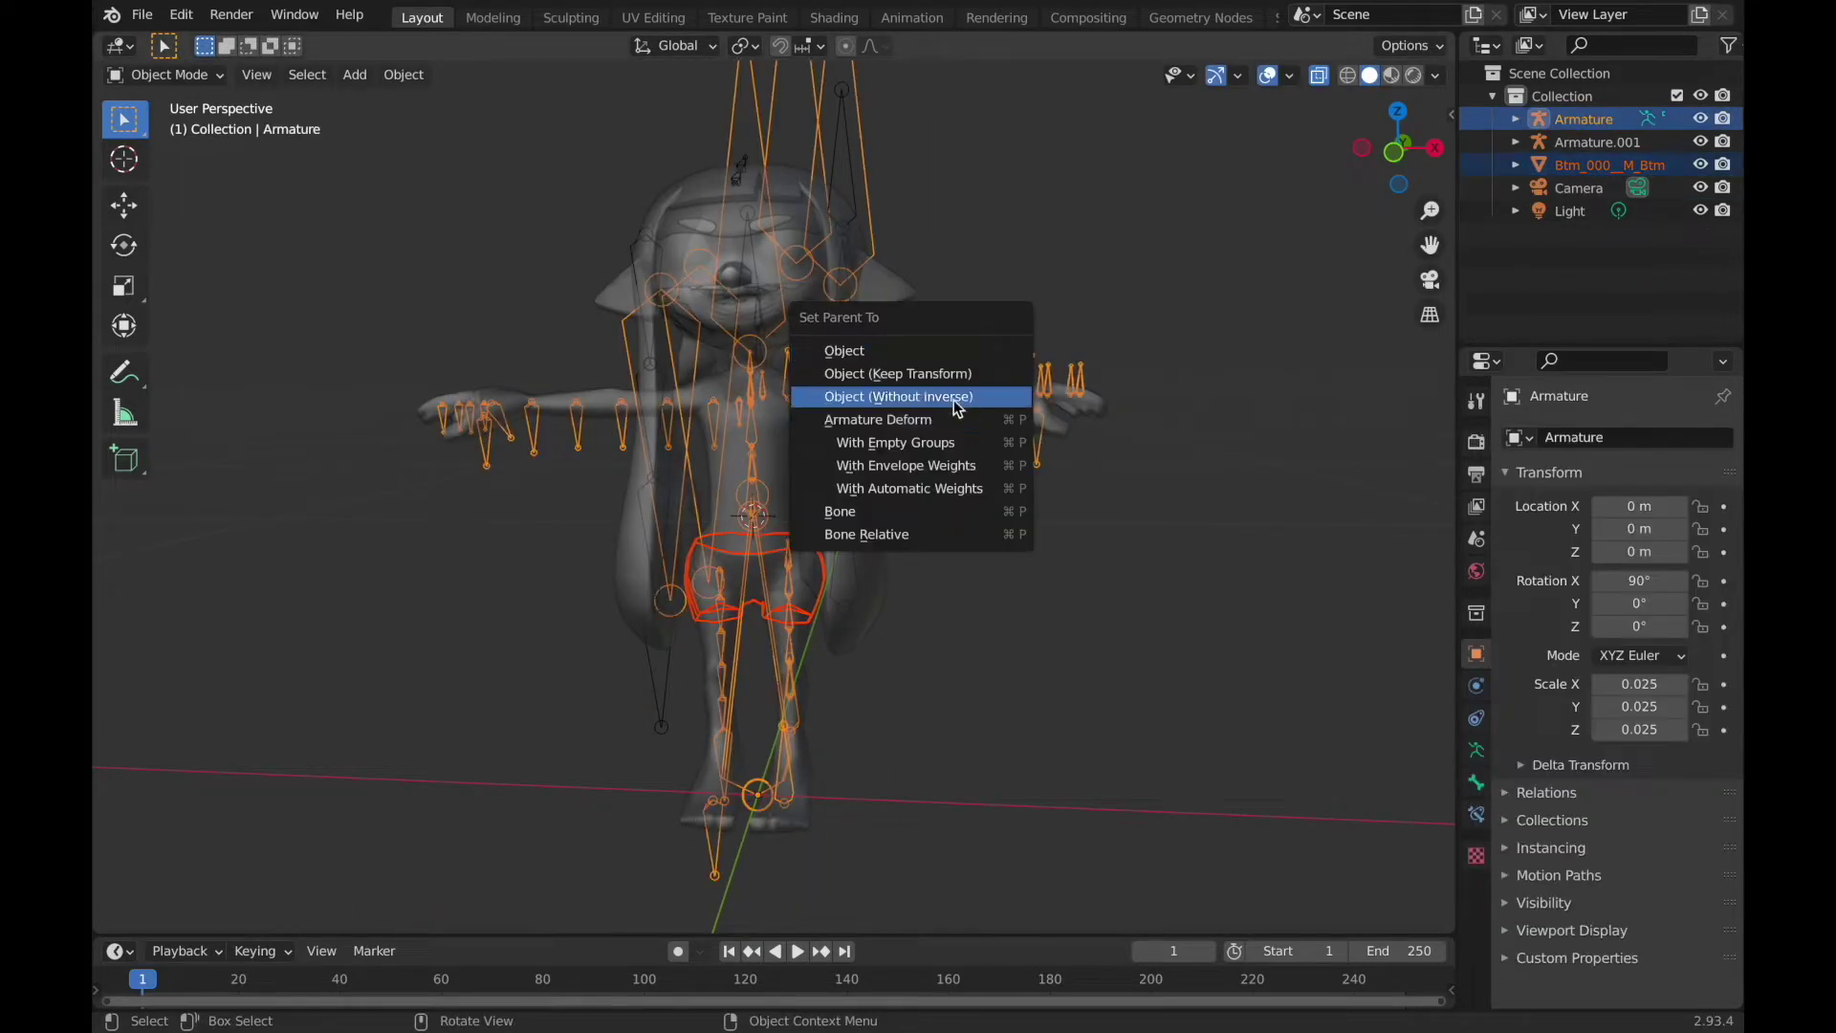
click(890, 373)
Undo an accidental Texture Paint switch and return to Object Mode with the Armature active.
click(774, 774)
key(ctrl+Tab)
key(ctrl+z)
key(ctrl+z)
key(ctrl+shift+z)
key(ctrl+z)
Import the Clt_TES030_F top from the Models clothing folder.
click(141, 14)
click(867, 437)
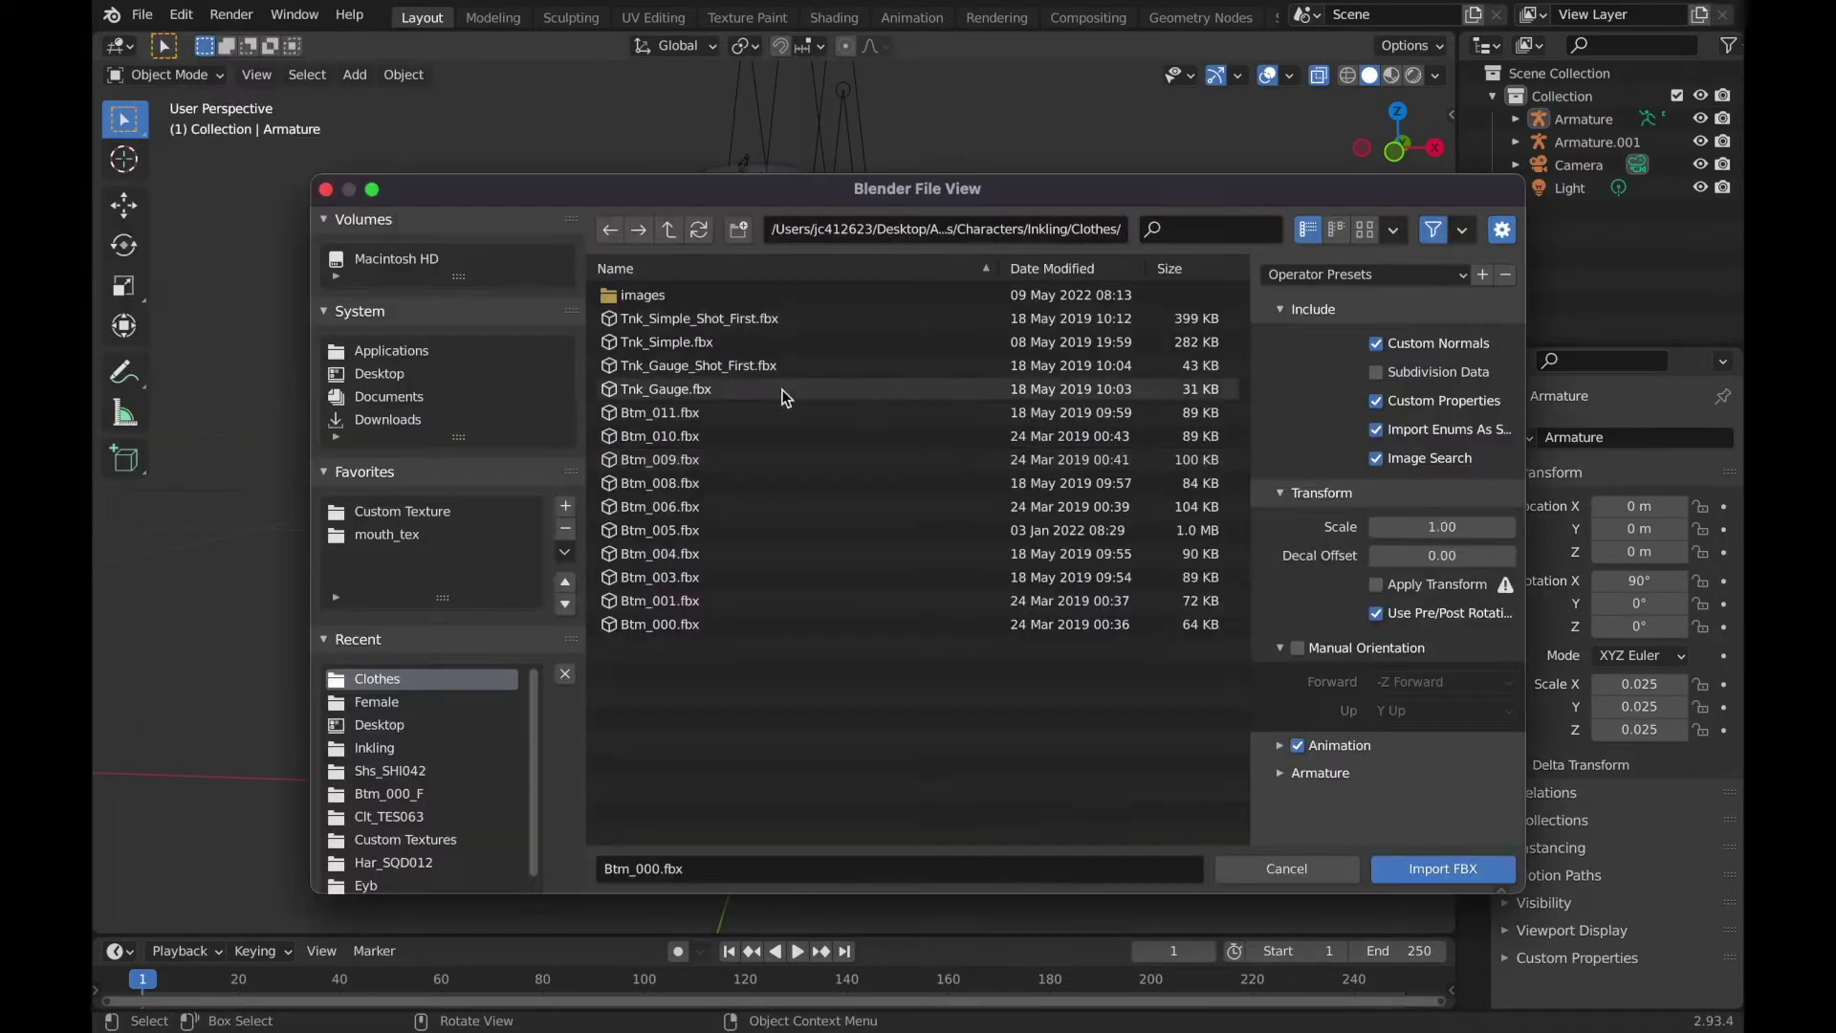
click(668, 244)
double_click(670, 507)
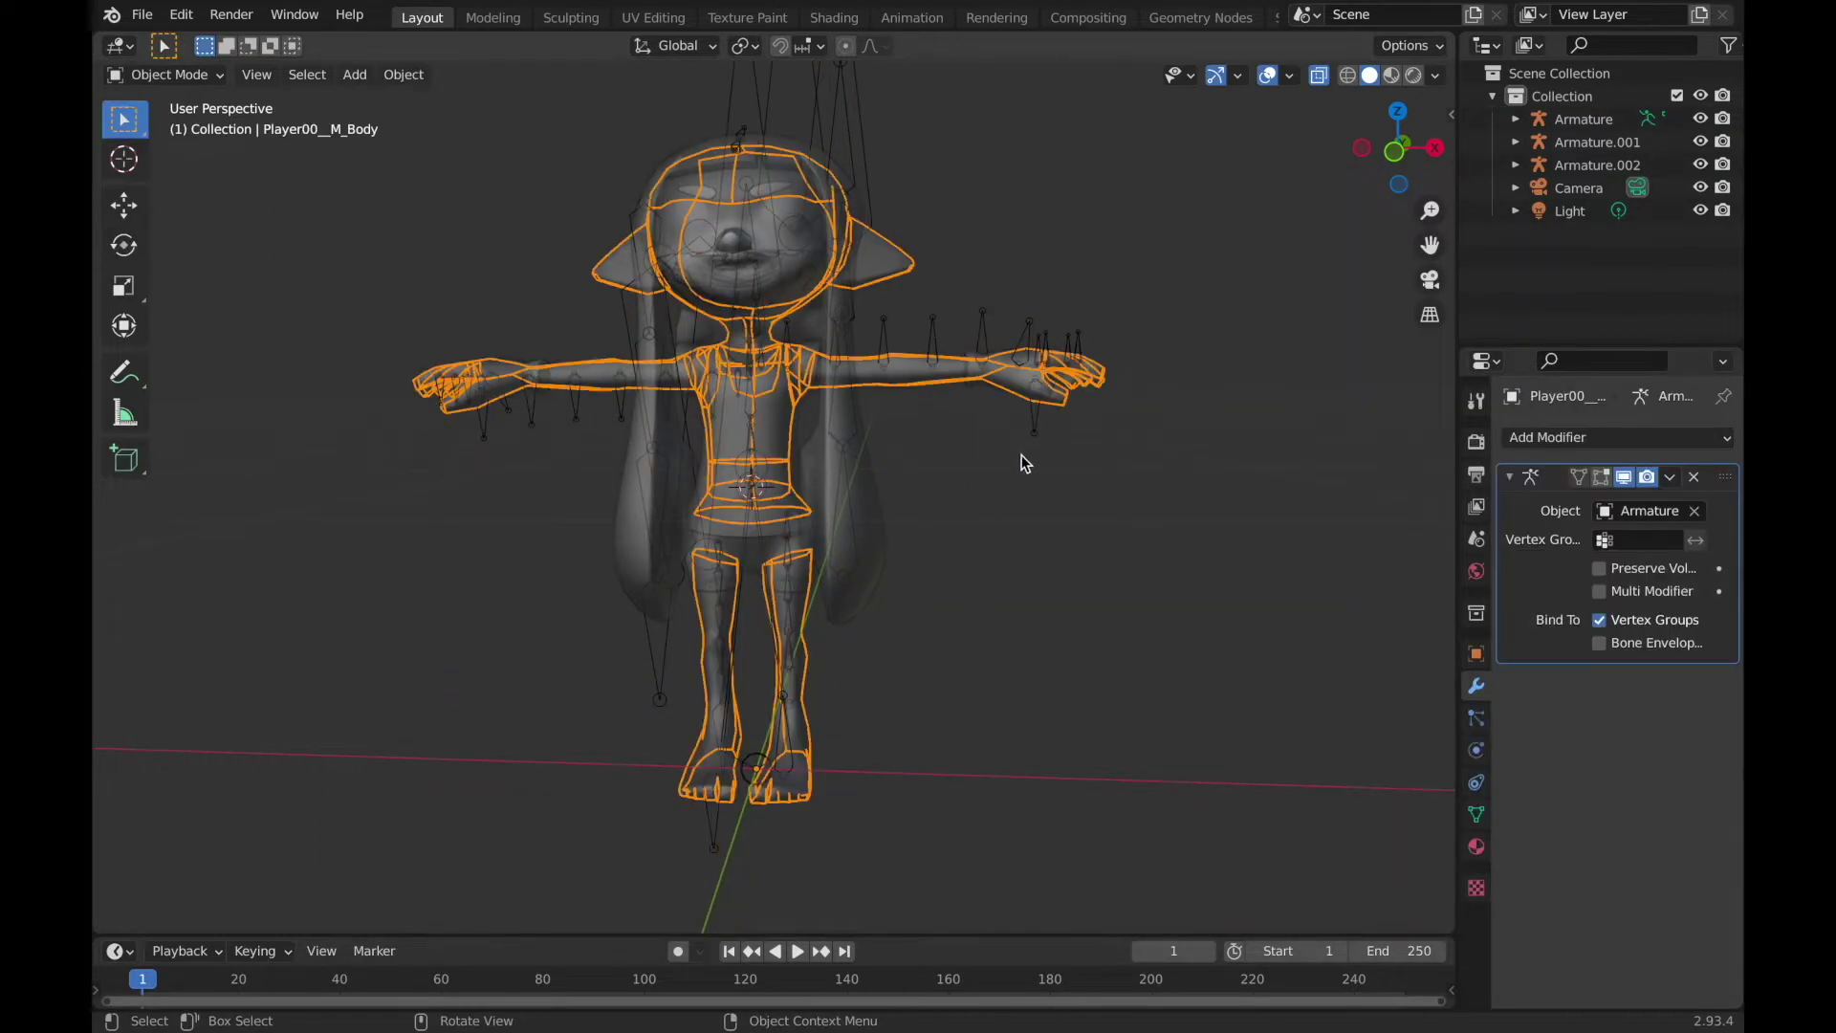
click(1026, 406)
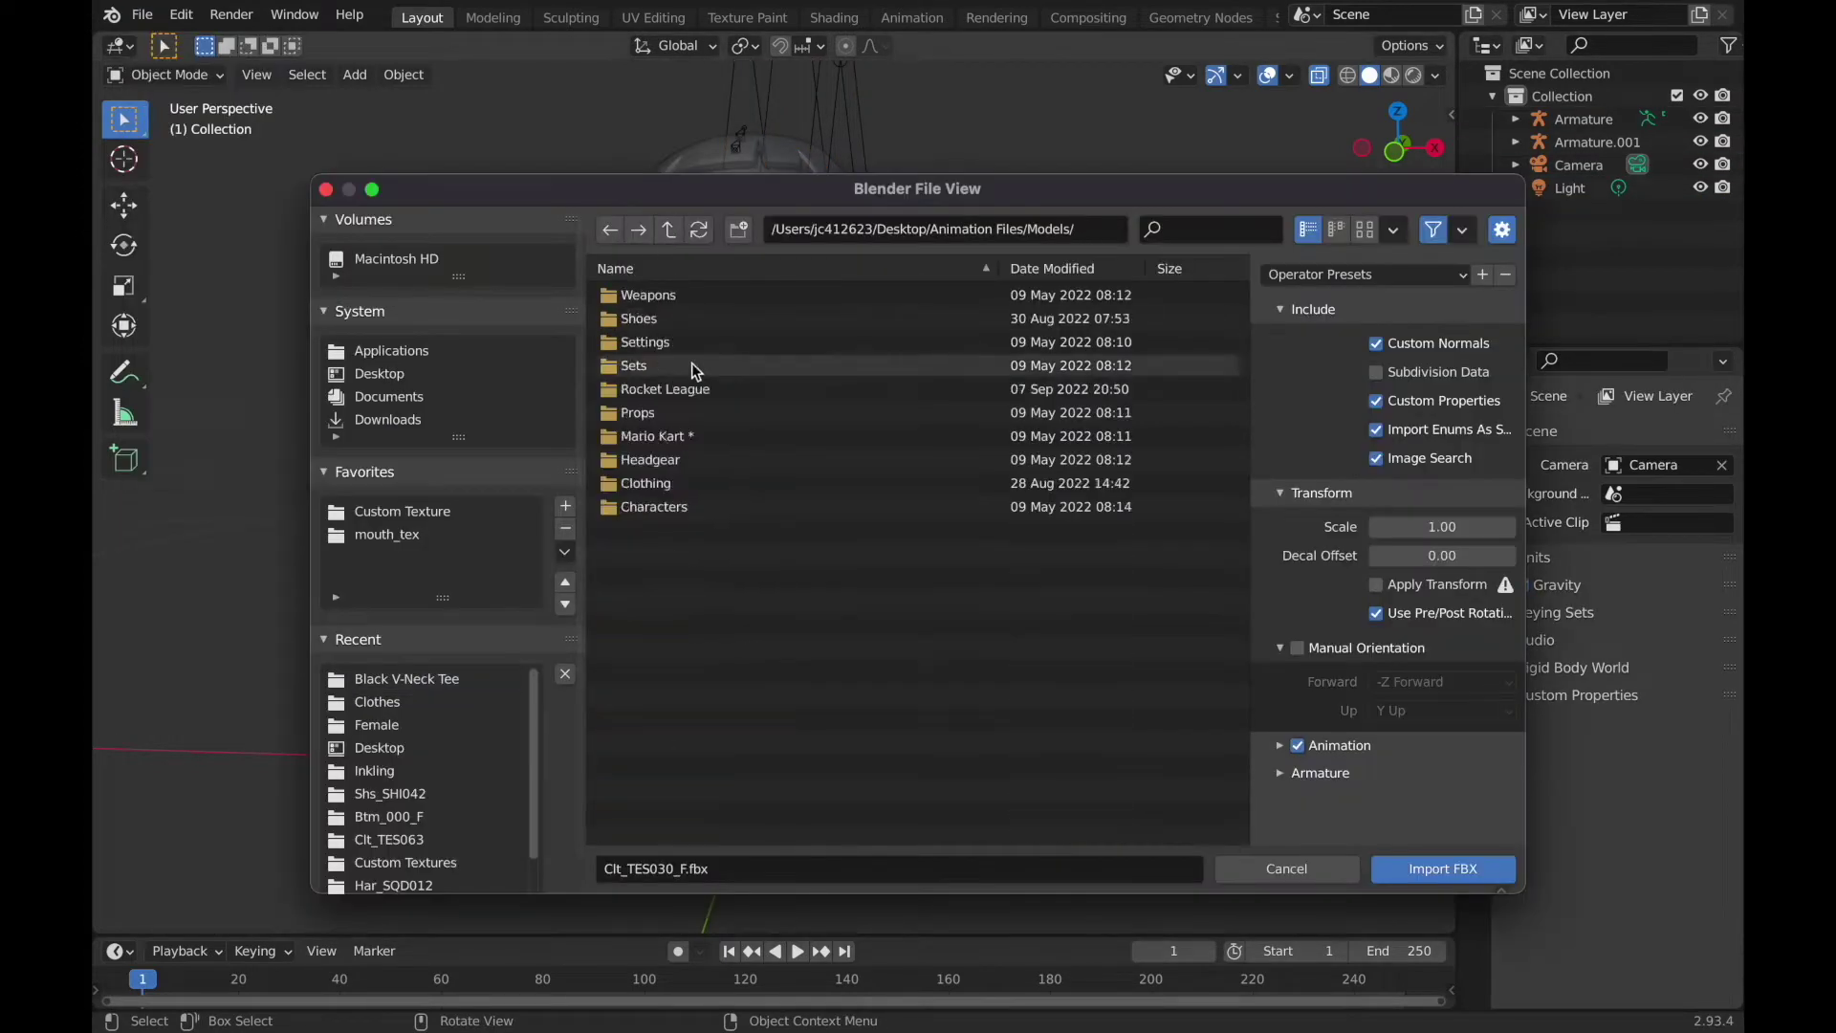
Import the boot from Sets/Null Armor Set and snap it onto the character's foot bone.
double_click(696, 371)
double_click(737, 603)
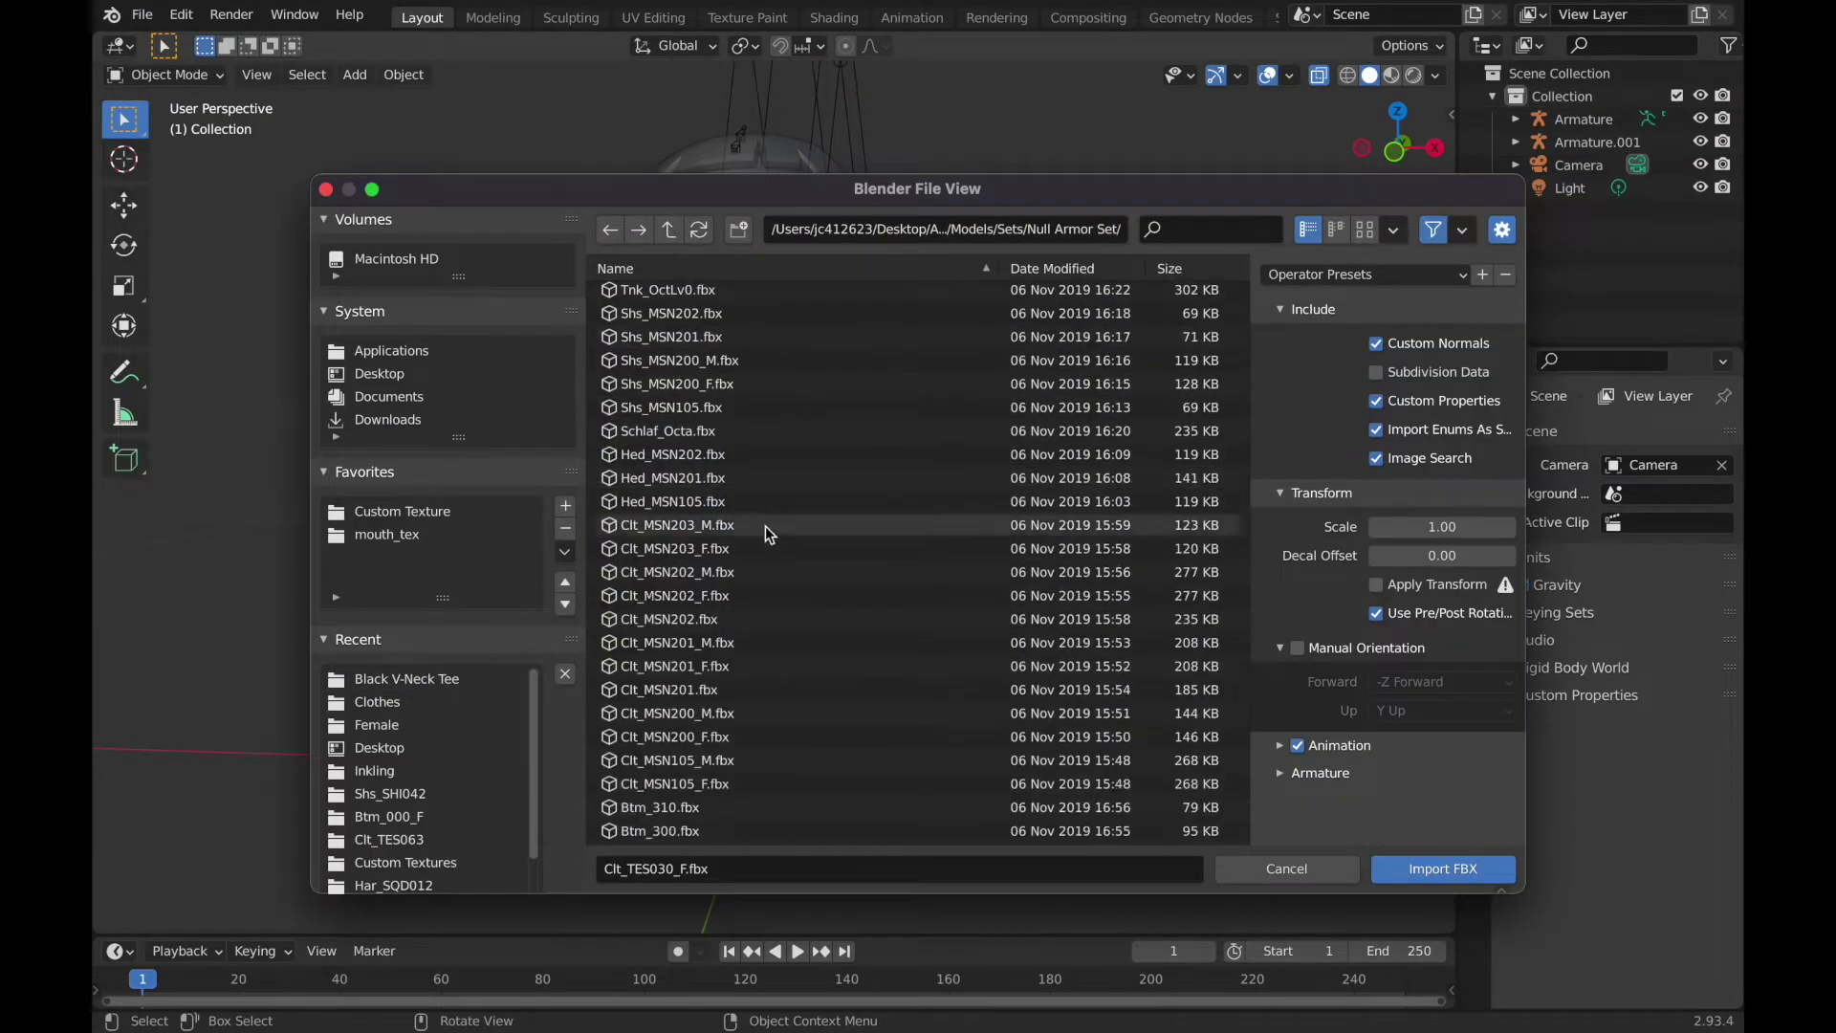
double_click(736, 316)
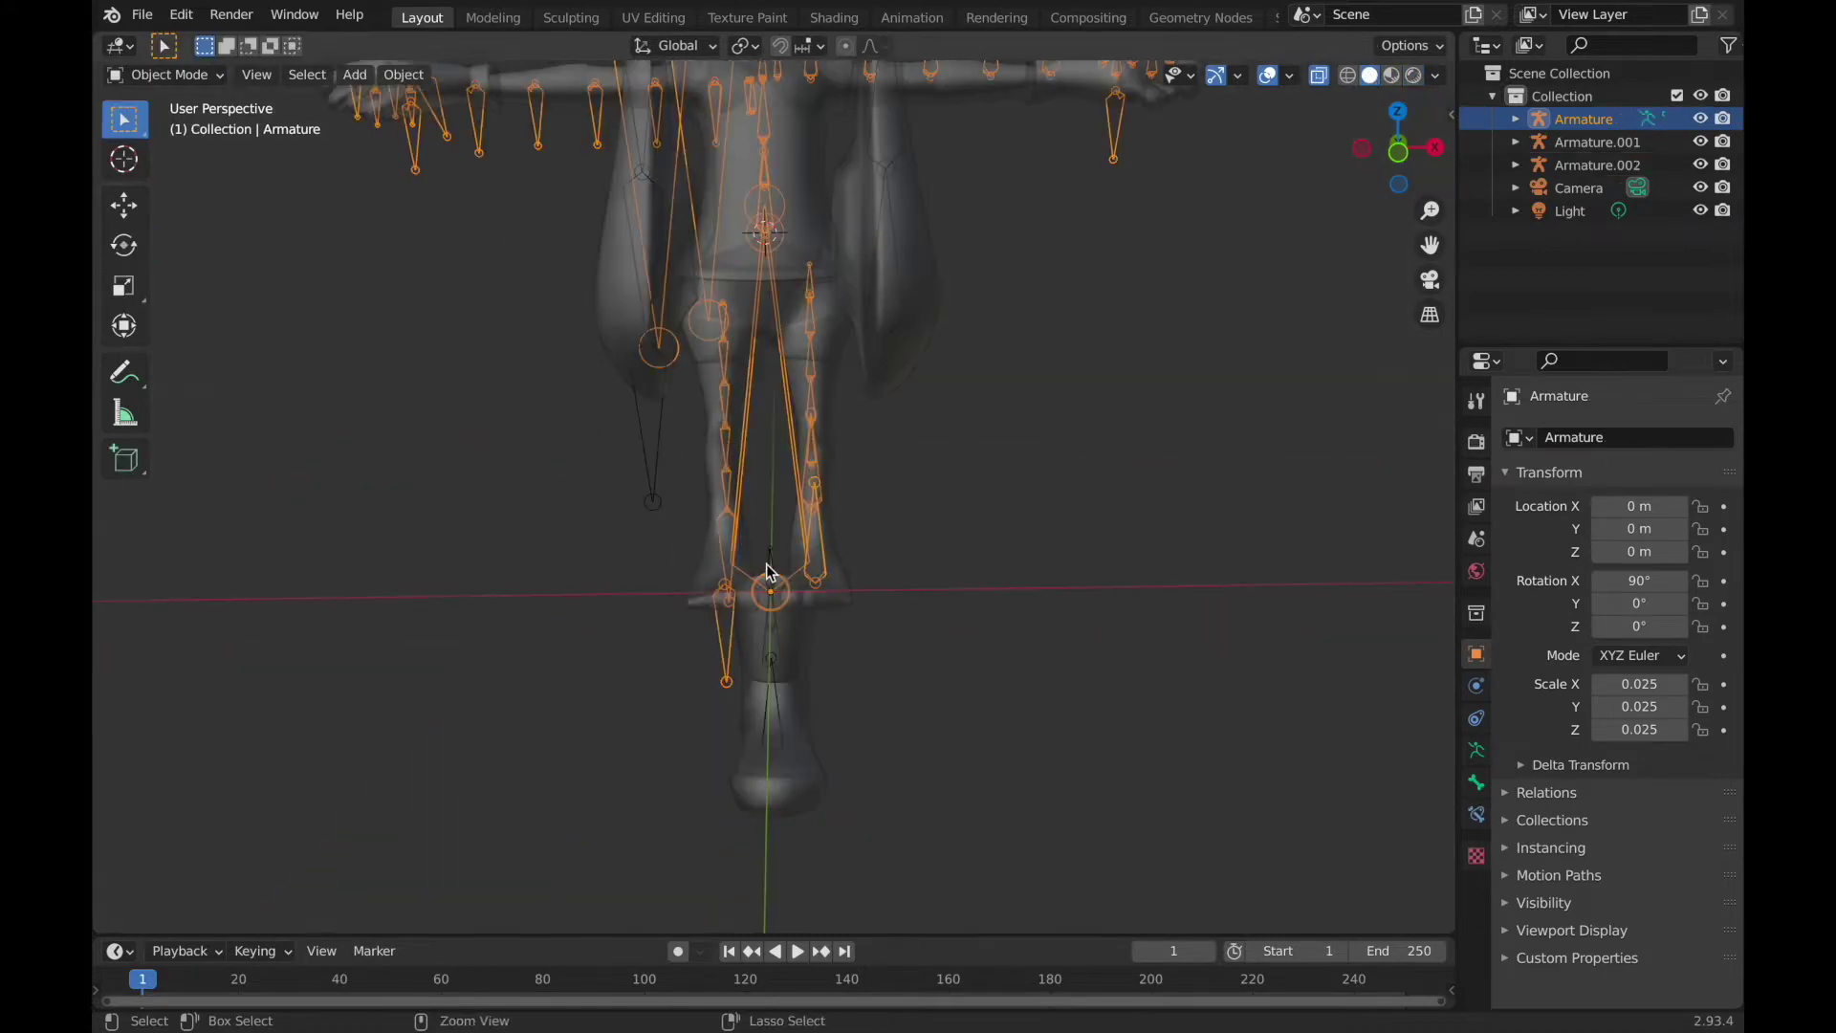
click(819, 499)
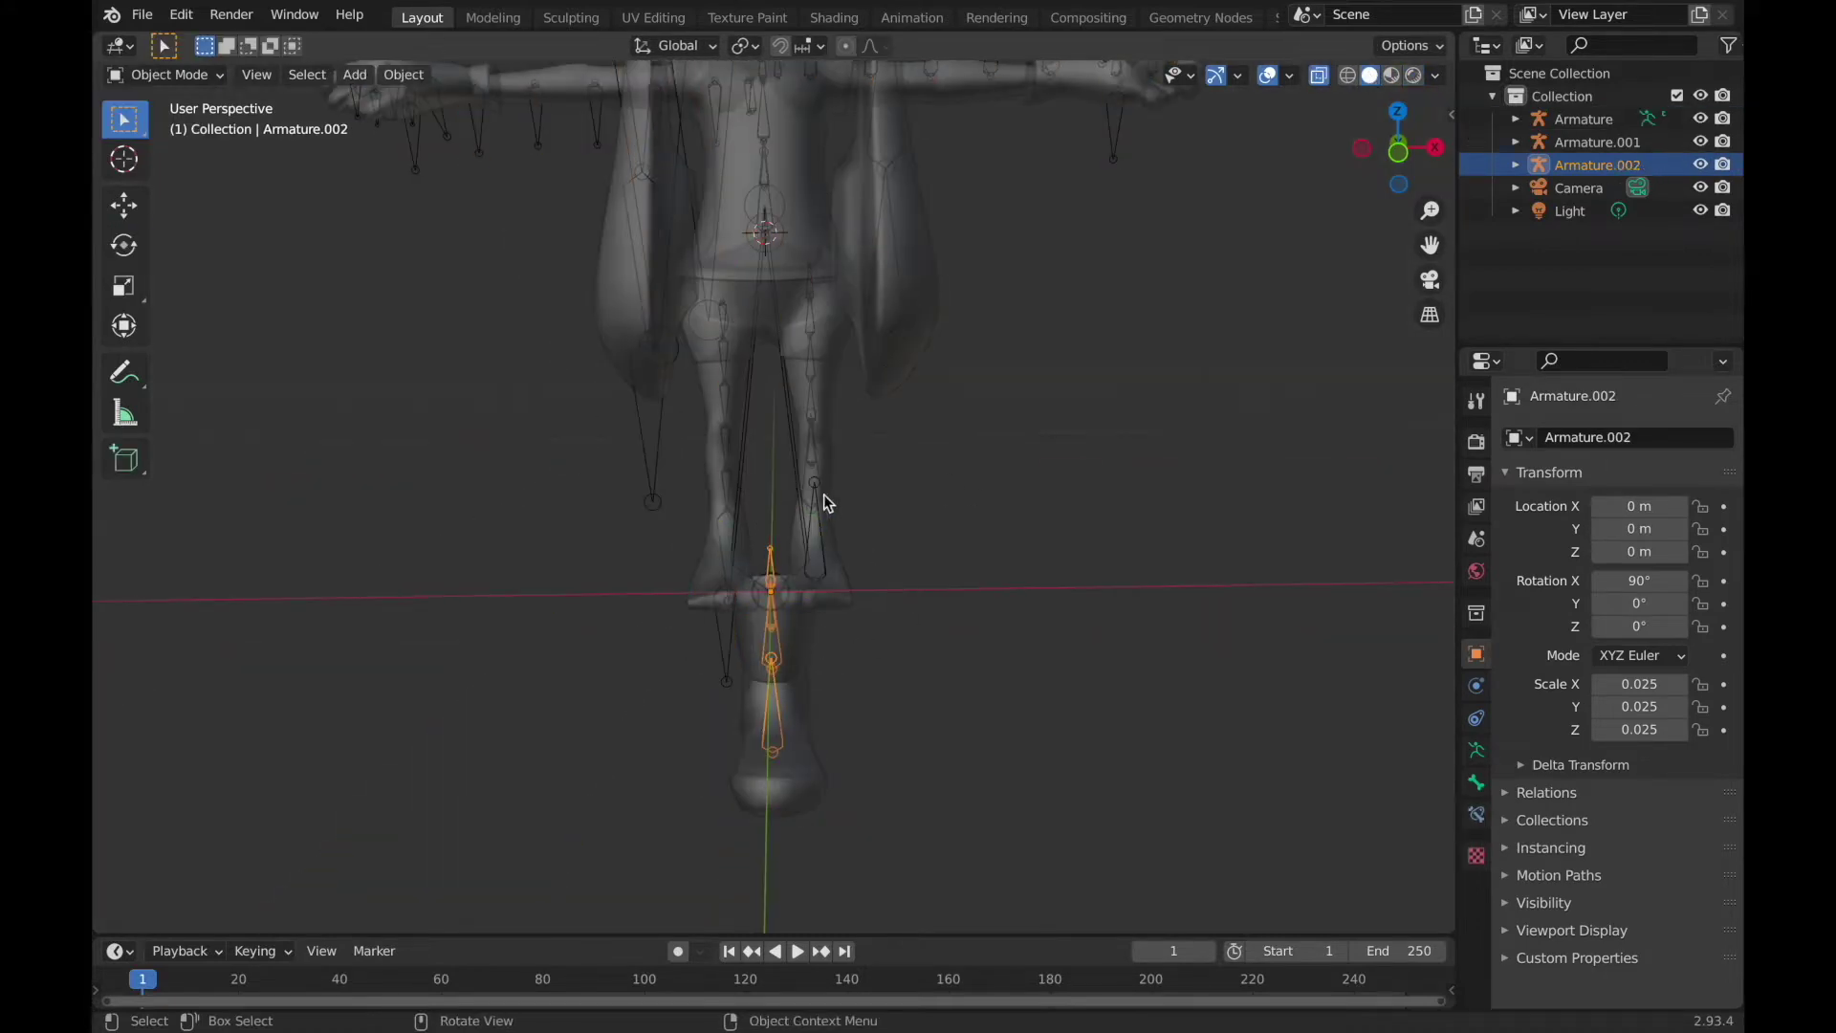
click(816, 440)
key(ctrl+Tab)
key(ctrl+Tab)
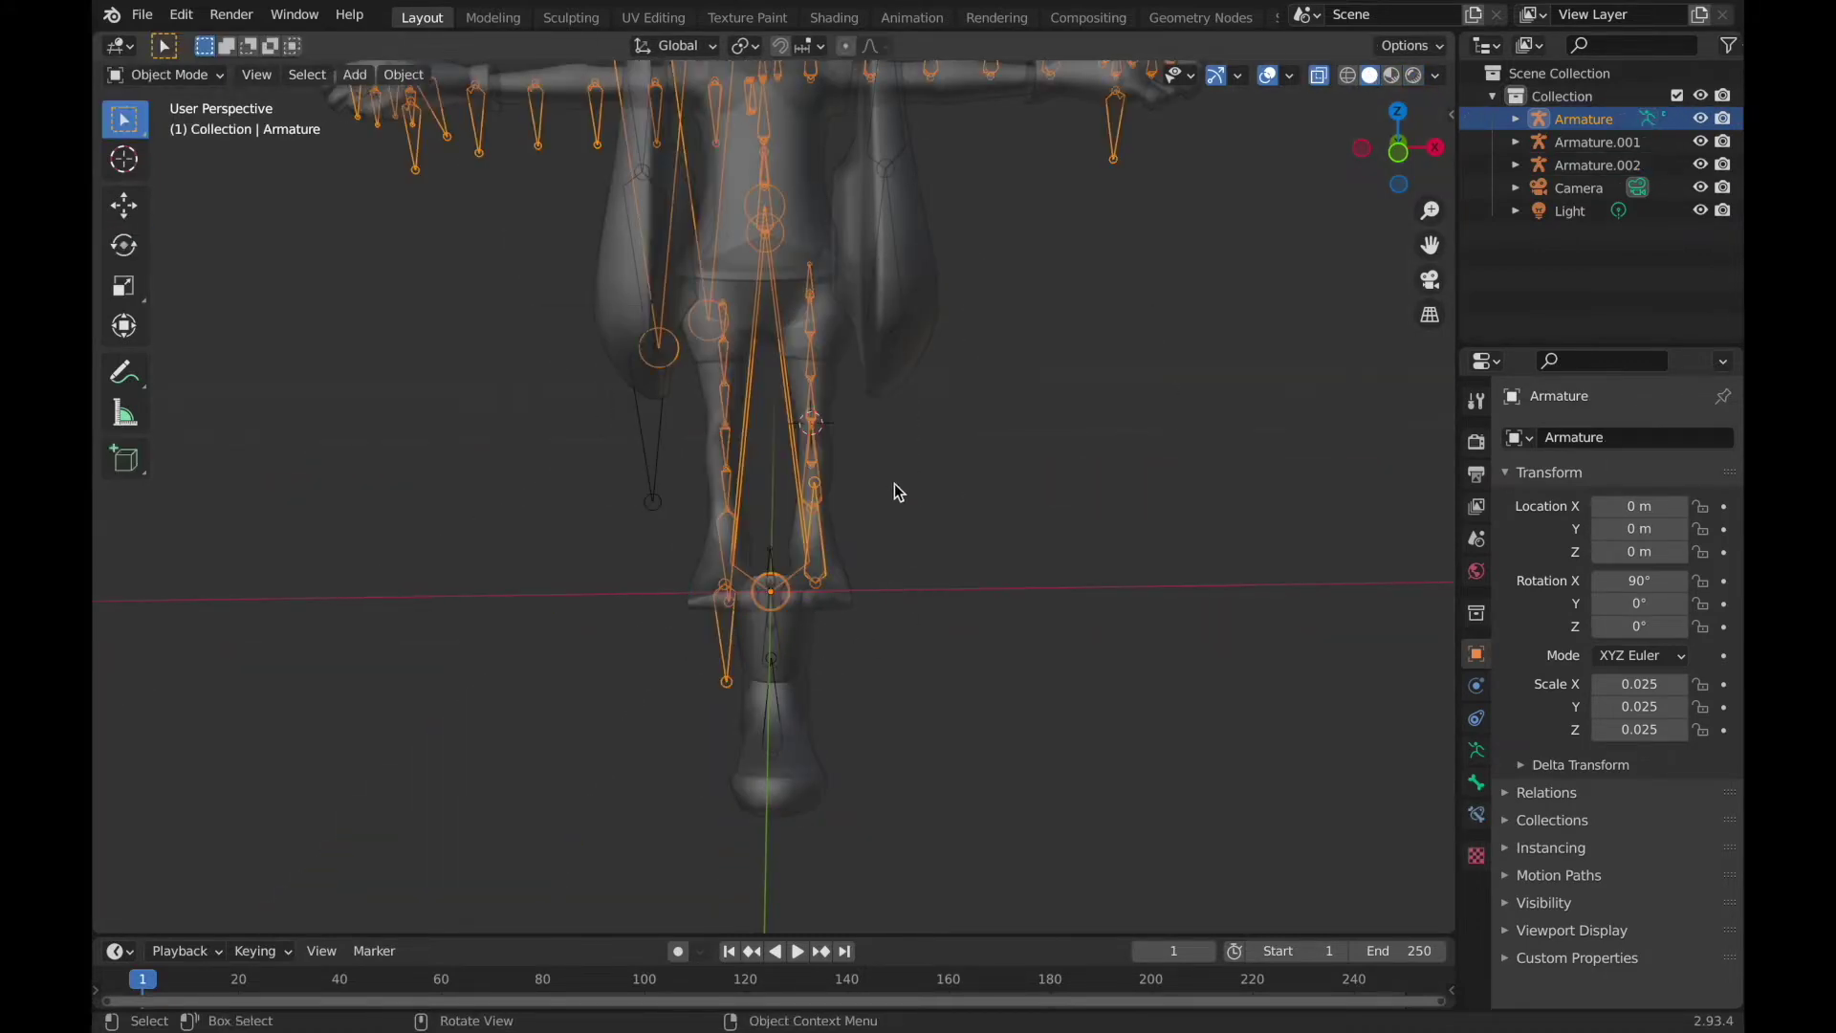
key(shift+s)
click(942, 561)
key(ctrl+z)
key(ctrl+shift+z)
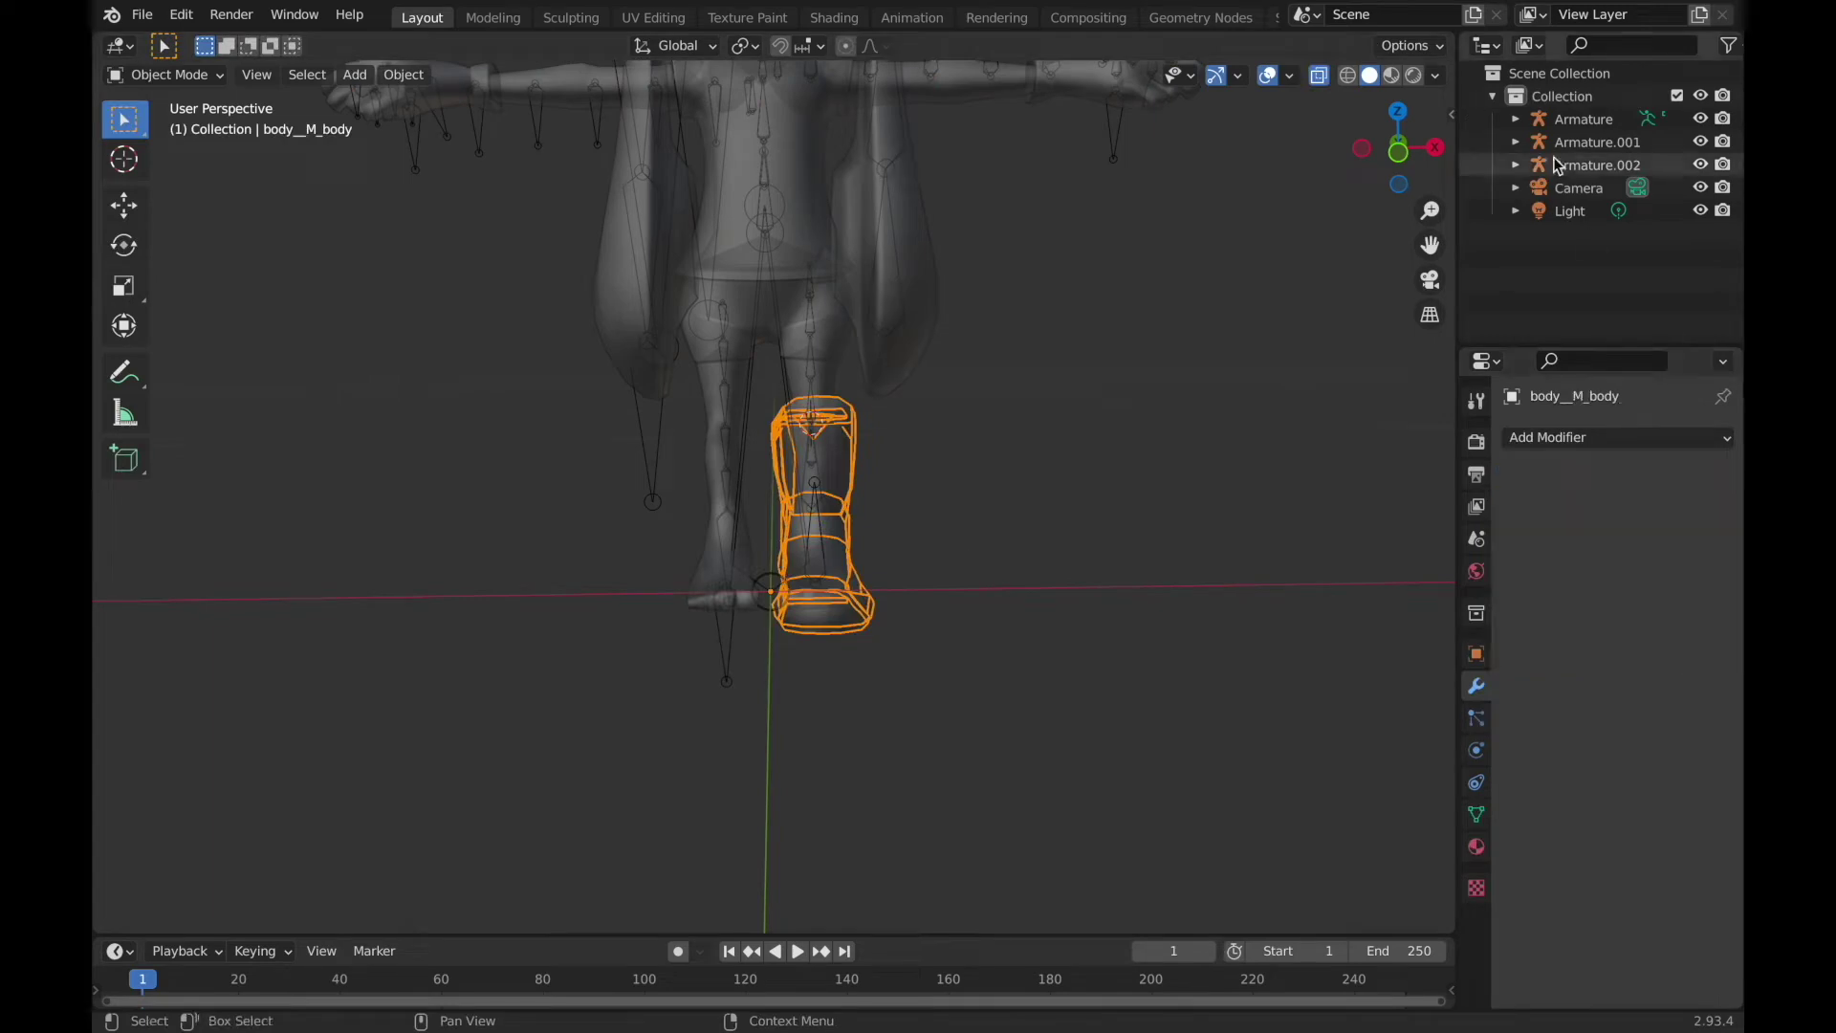
Duplicate the boot mesh and place the copy on the left leg.
key(shift+d)
click(902, 619)
key(ctrl+Tab)
key(ctrl+Tab)
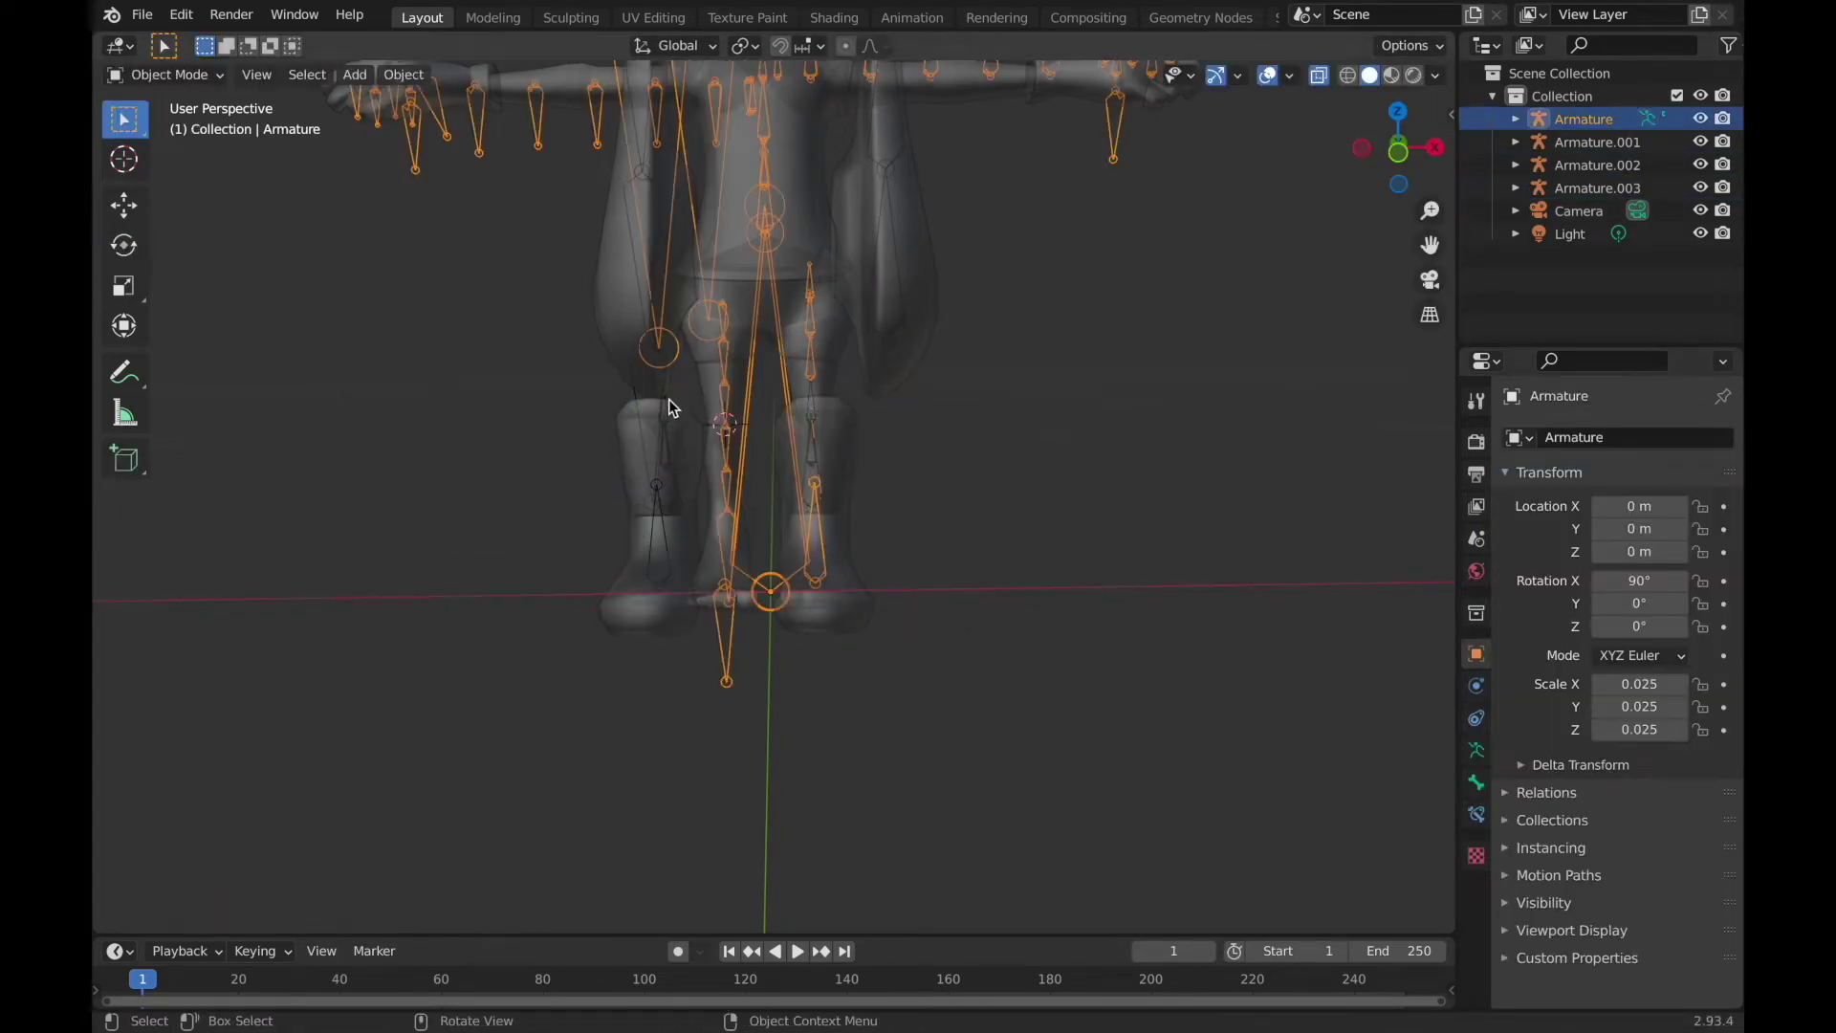
click(672, 408)
key(shift+s)
key(Escape)
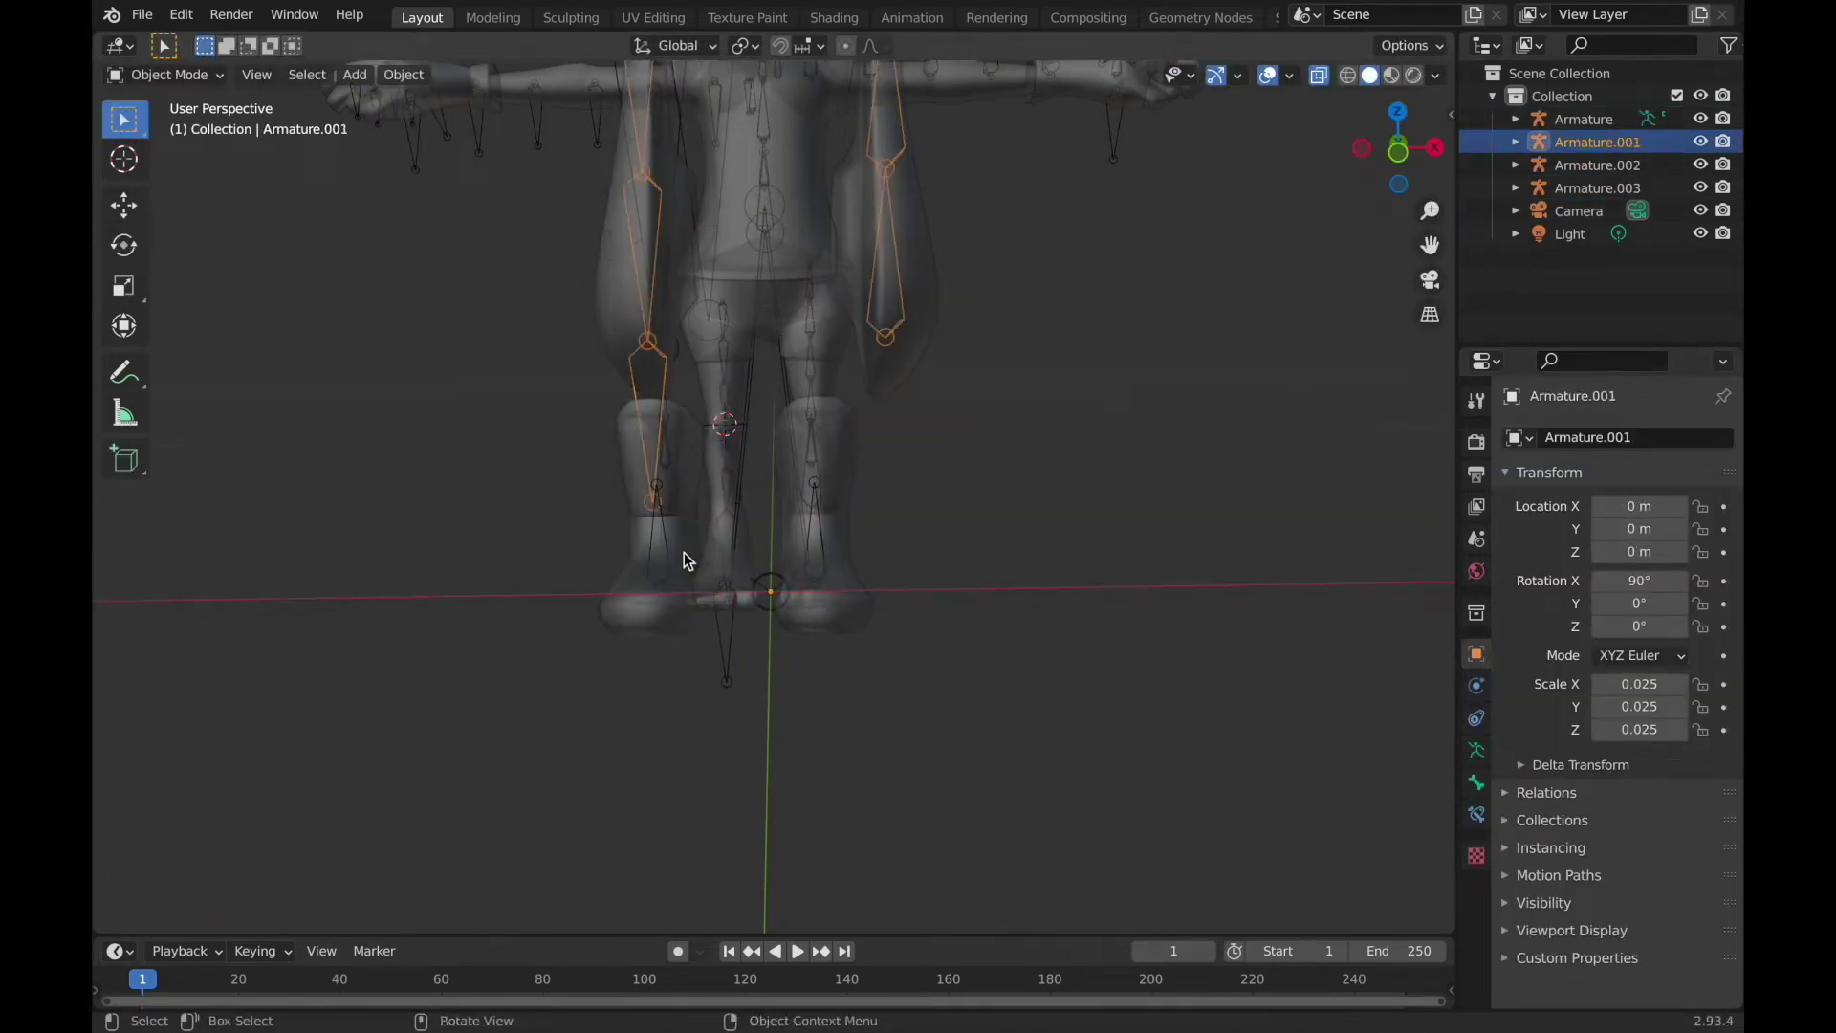
Move the mirrored Armature.003 to the left leg and snap its bones, then undo the failed attempt.
click(685, 557)
key(g)
click(667, 397)
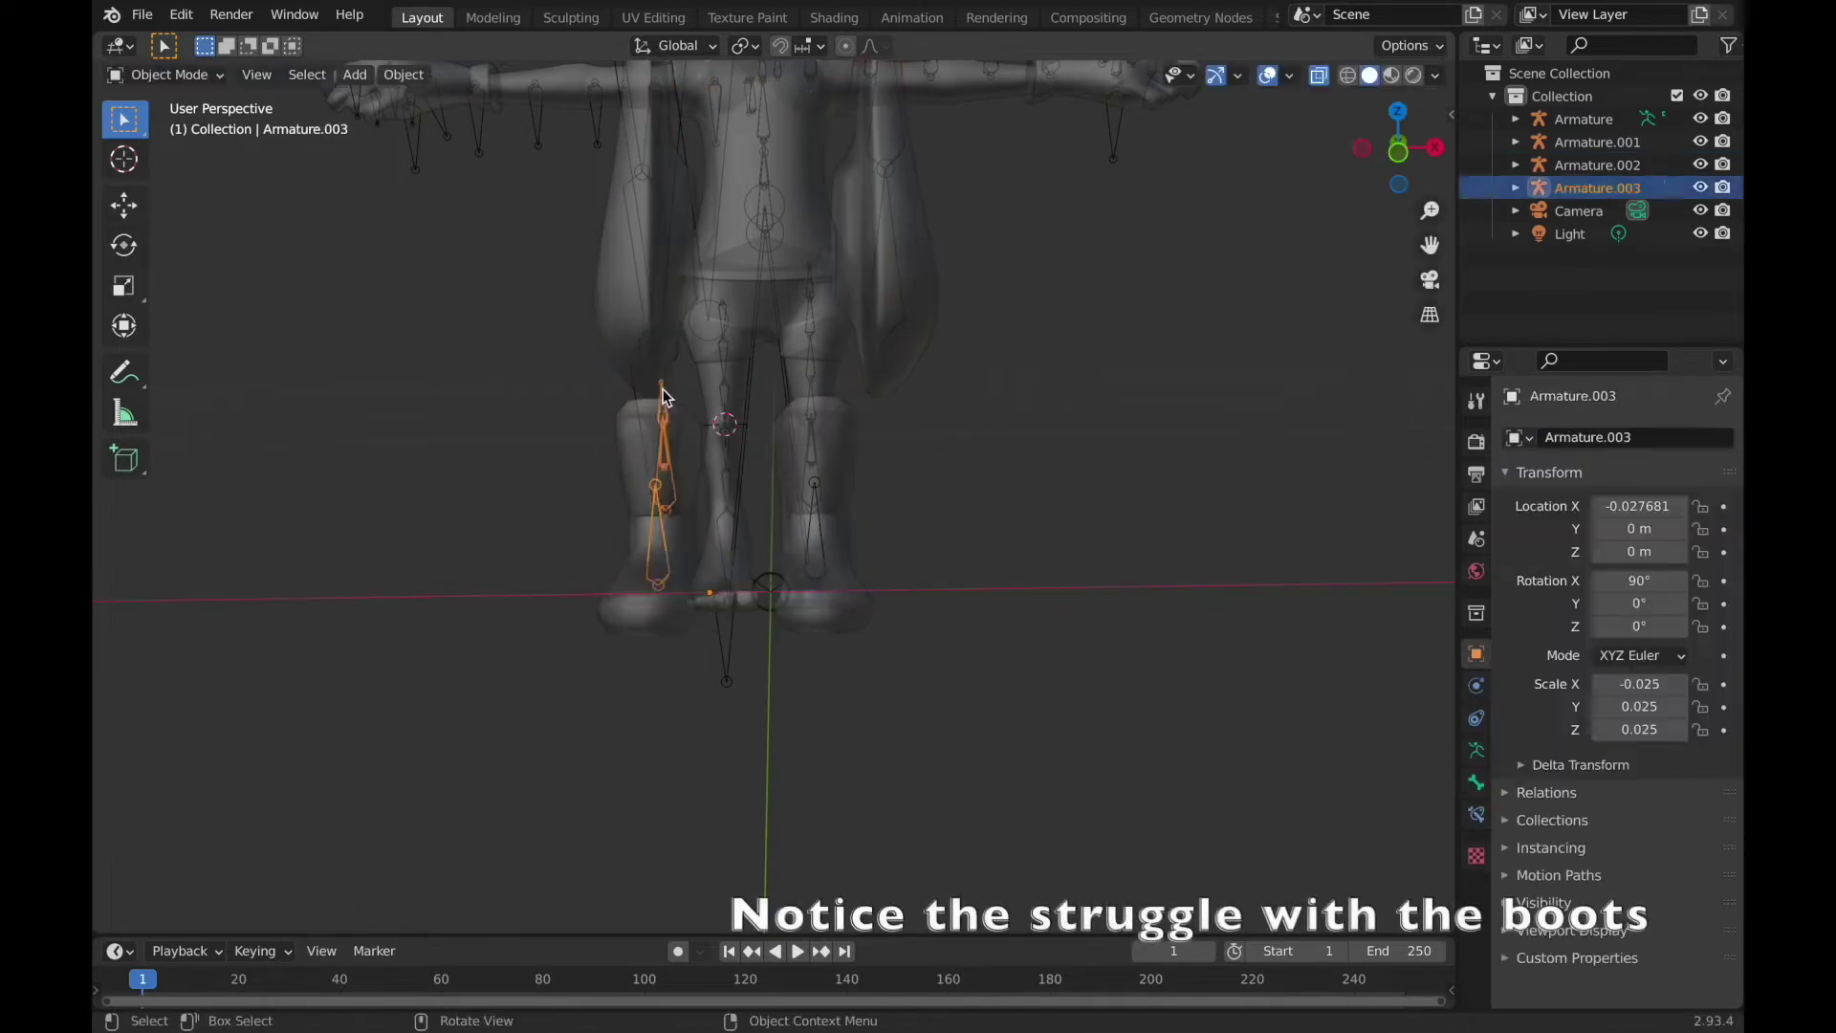
key(ctrl+Tab)
key(shift+s)
key(8)
key(ctrl+z)
key(ctrl+z)
key(ctrl+z)
key(ctrl+z)
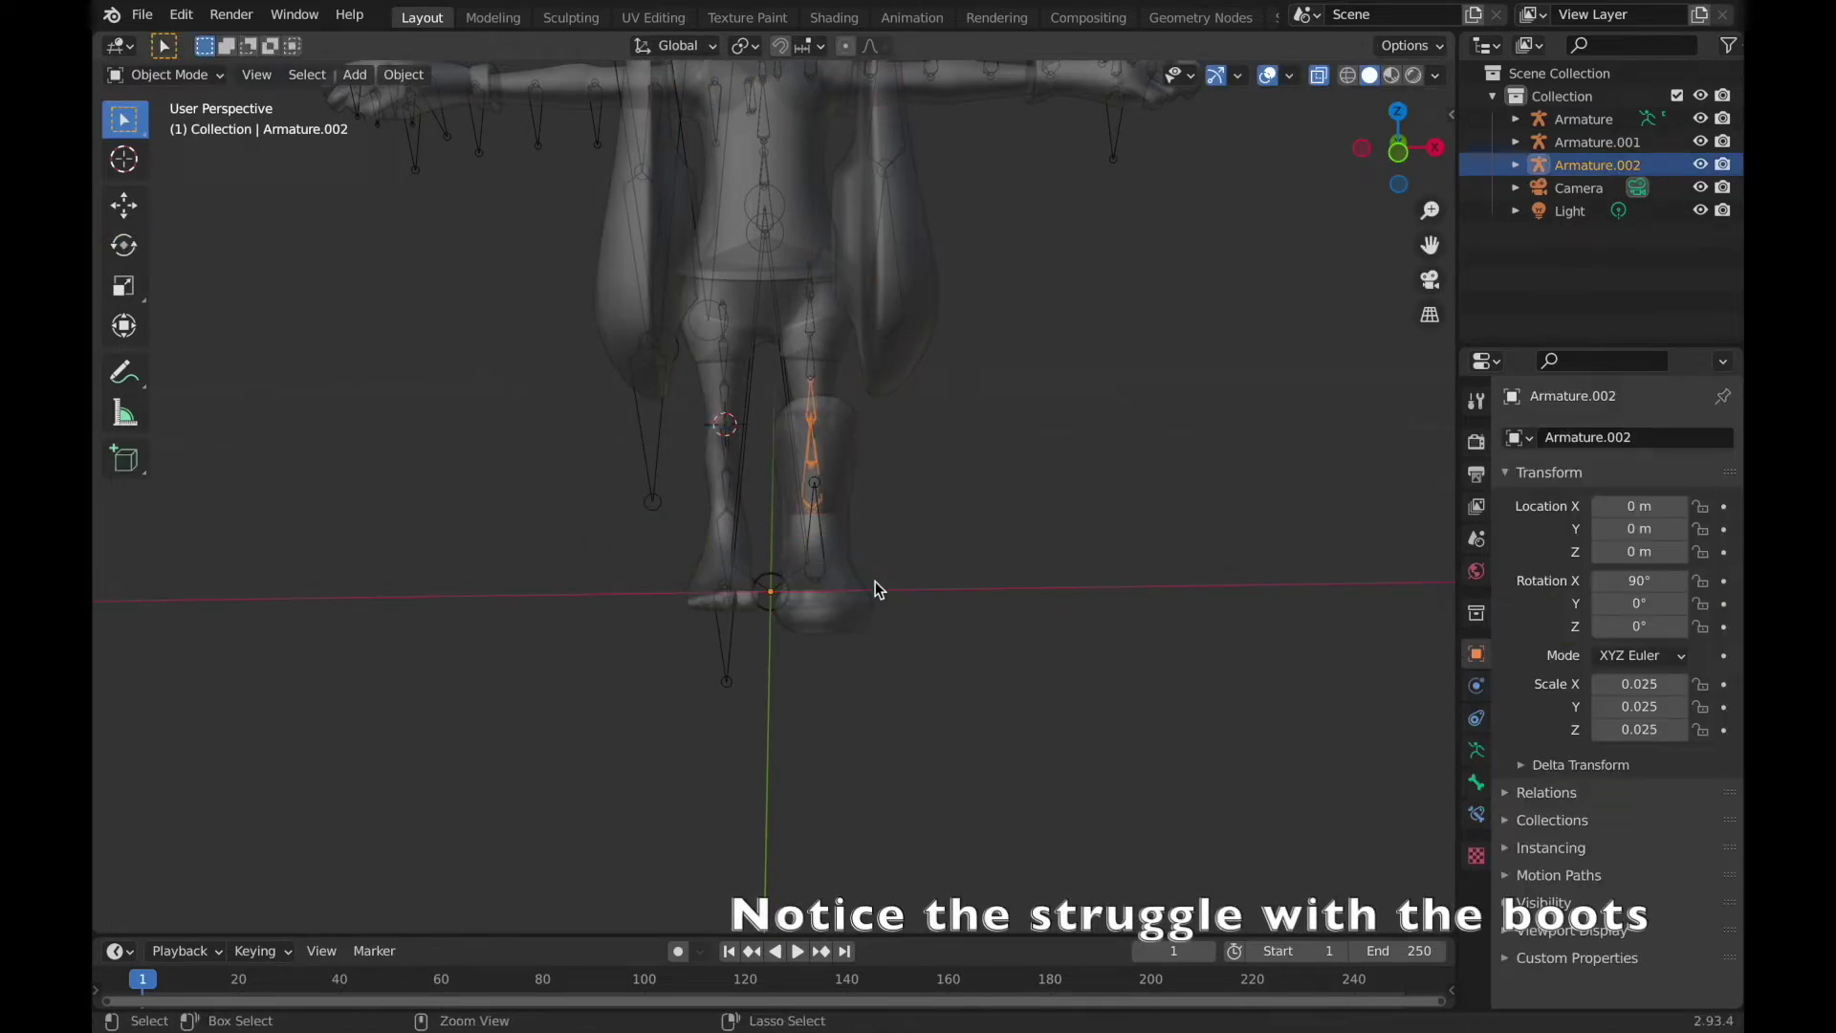
Put the boot armature back into Pose Mode after backing out of the snap menu.
key(ctrl+Tab)
key(shift+s)
key(Escape)
key(ctrl+Tab)
key(ctrl+Tab)
key(shift+s)
key(8)
key(ctrl+Tab)
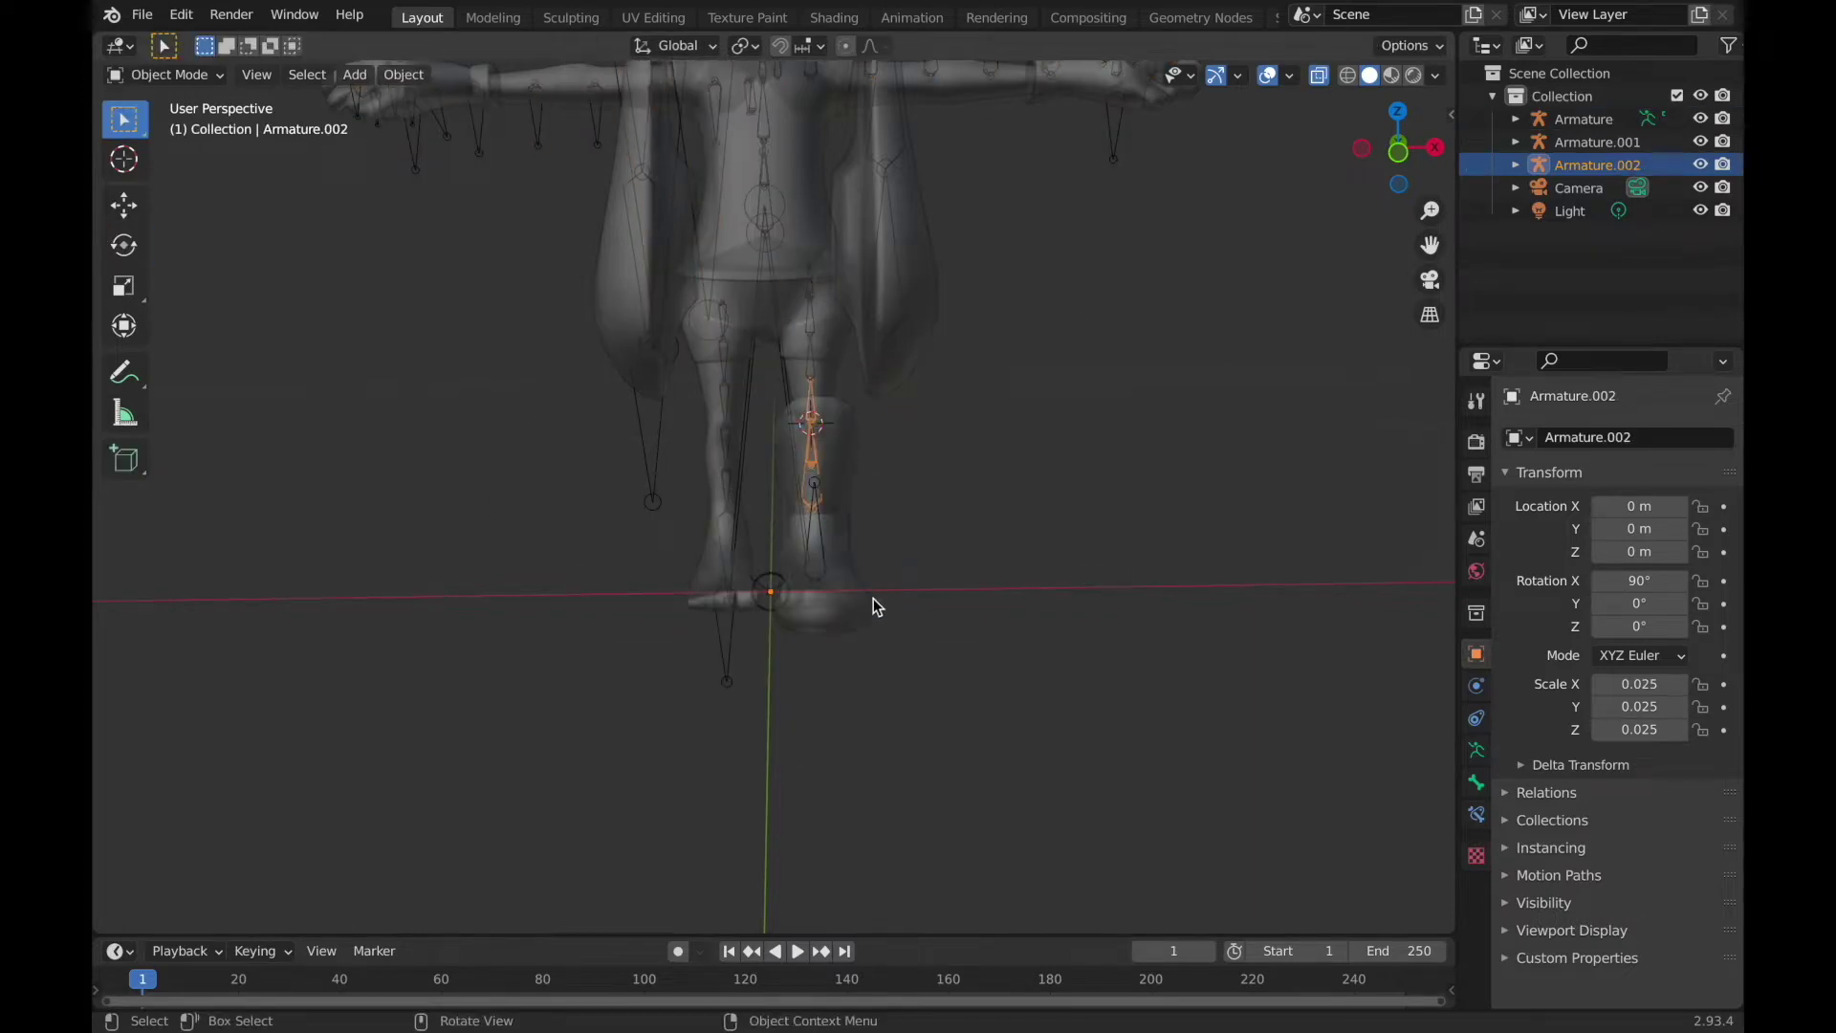
Duplicate the boot together with its armature.
click(871, 629)
click(1668, 476)
click(889, 615)
click(824, 635)
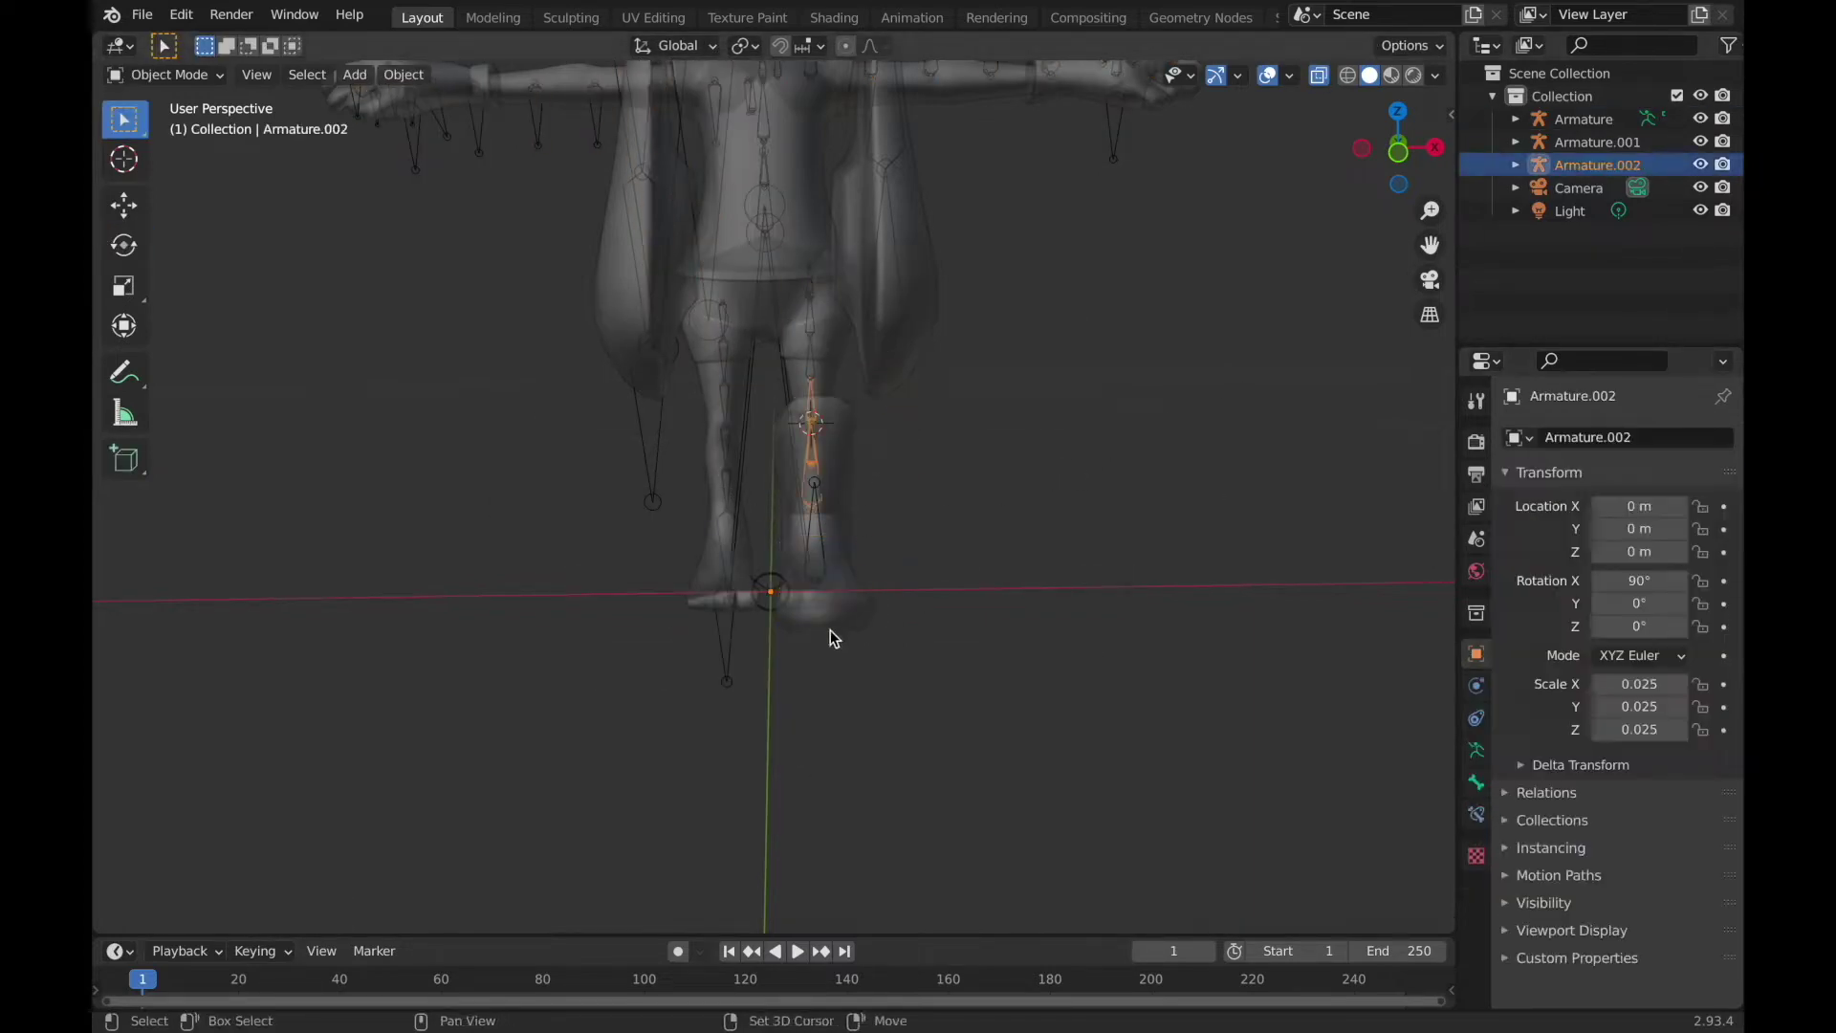
shift+click(822, 573)
key(shift+d)
click(880, 621)
Snap the duplicate Armature.003's leg bones to the other foot and select the duplicated boot mesh.
click(799, 430)
key(ctrl+Tab)
key(ctrl+Tab)
click(655, 390)
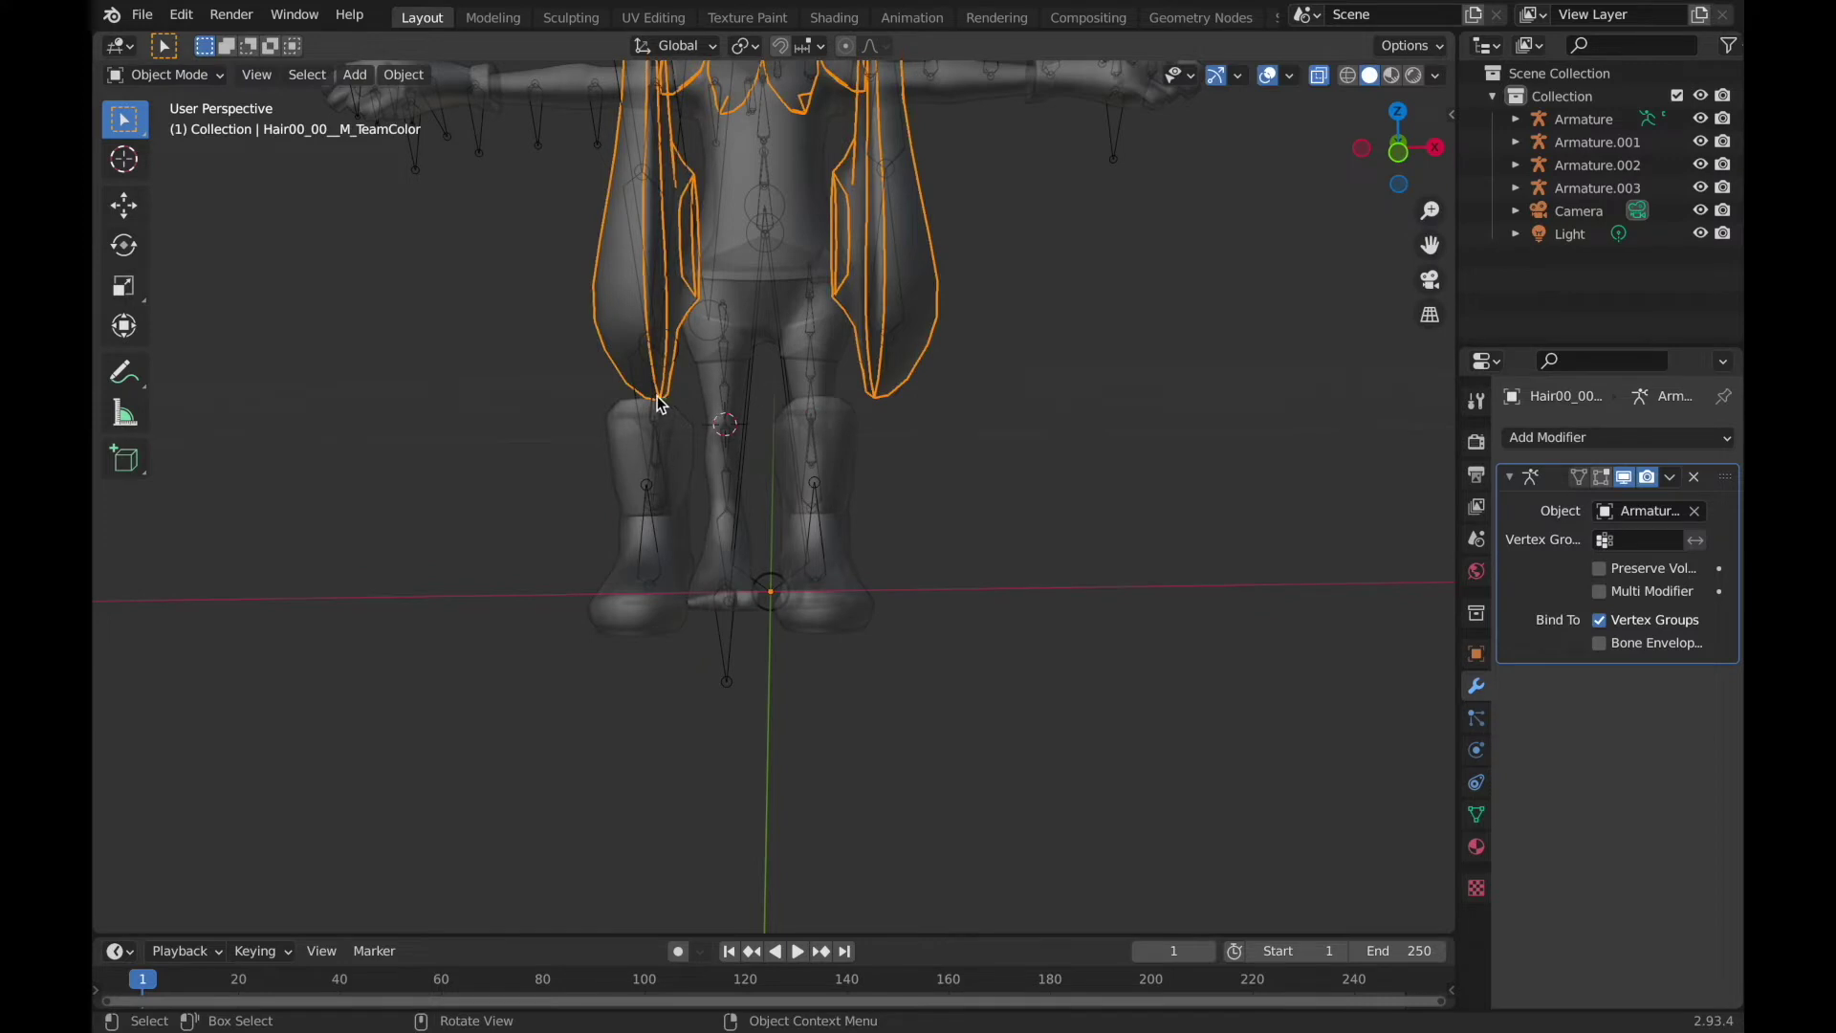
key(ctrl+Tab)
key(shift+s)
key(8)
key(ctrl+Tab)
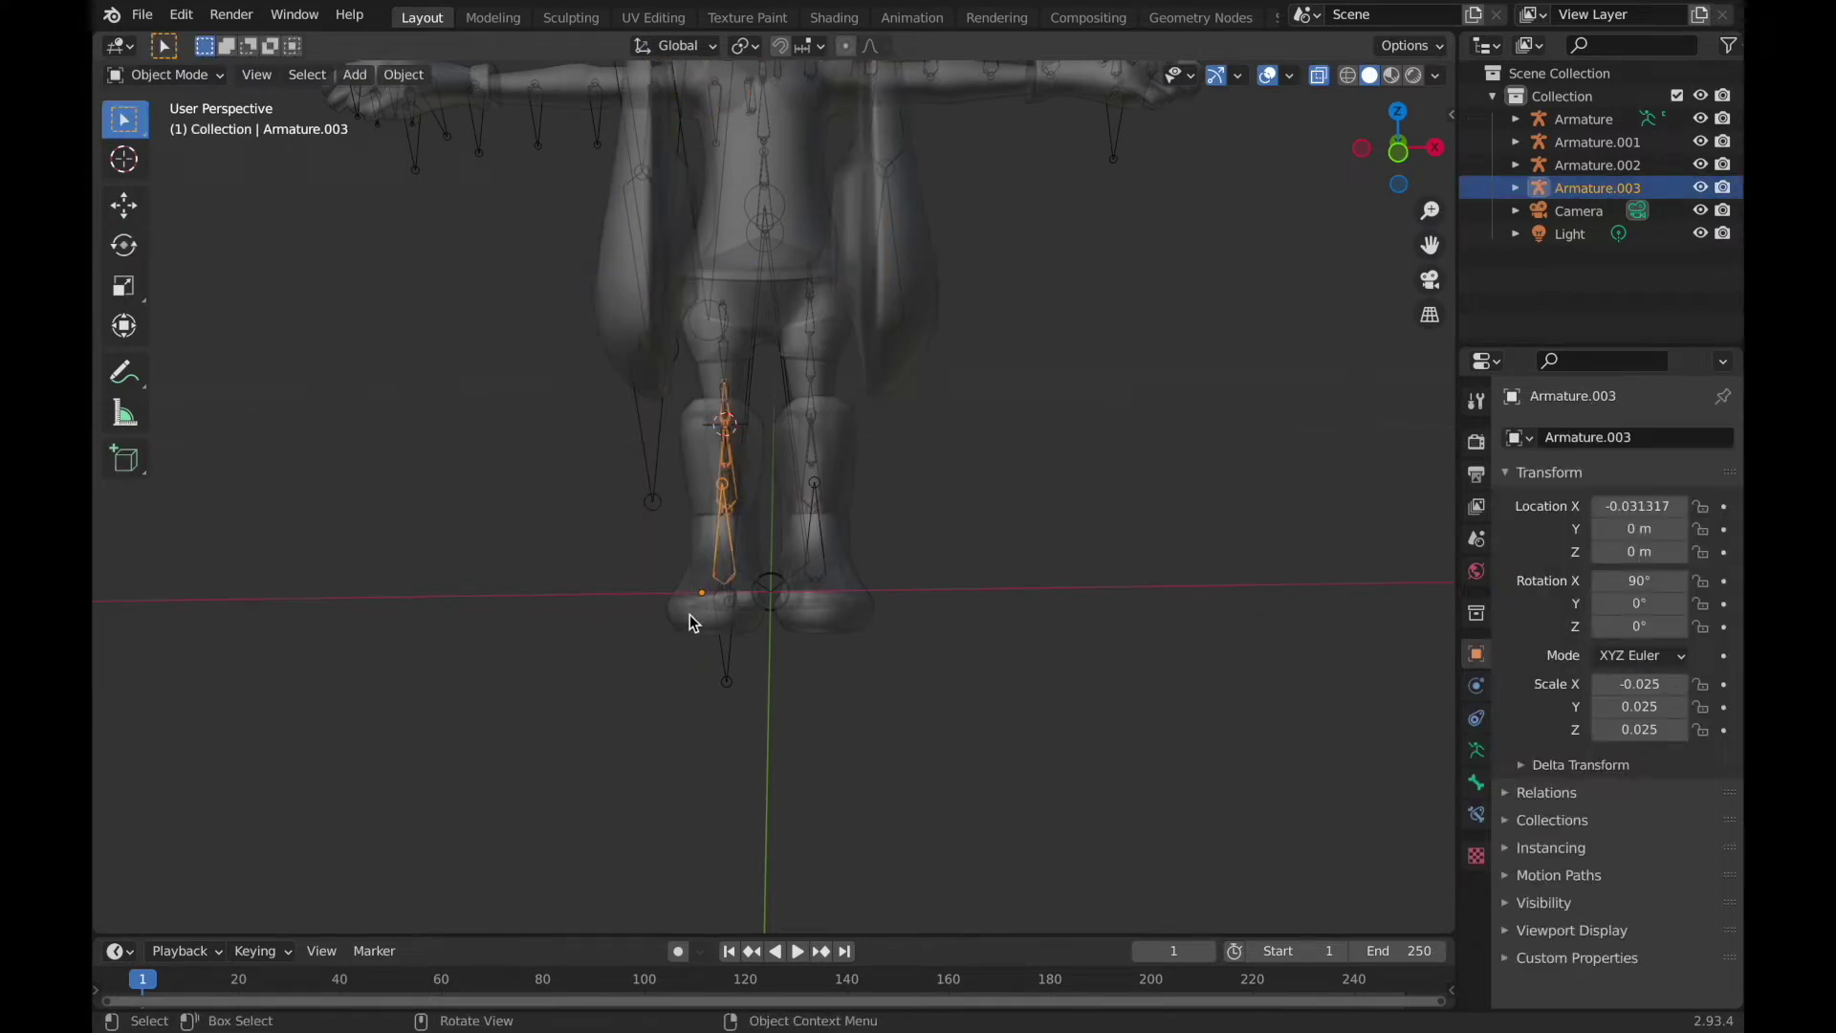
click(694, 622)
click(822, 583)
click(759, 631)
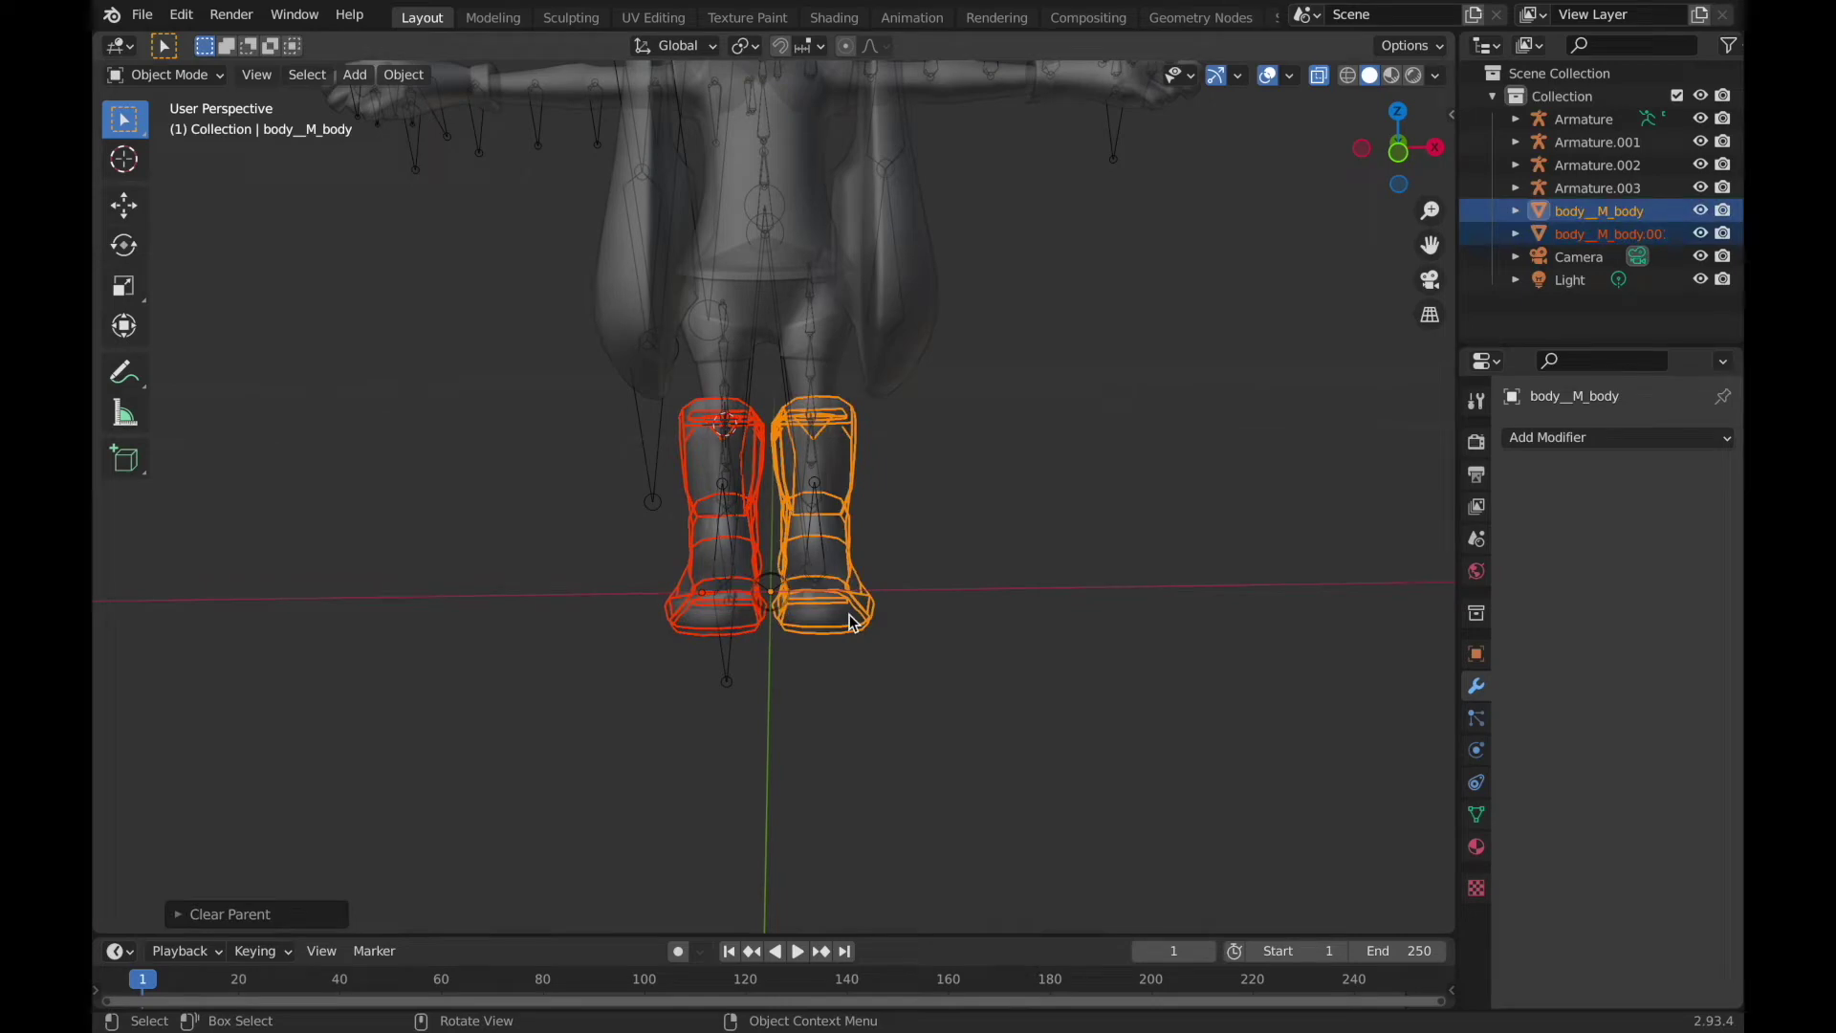
Parent both boots to the Armature with Armature Deform.
middle_drag(762, 472, 666, 480)
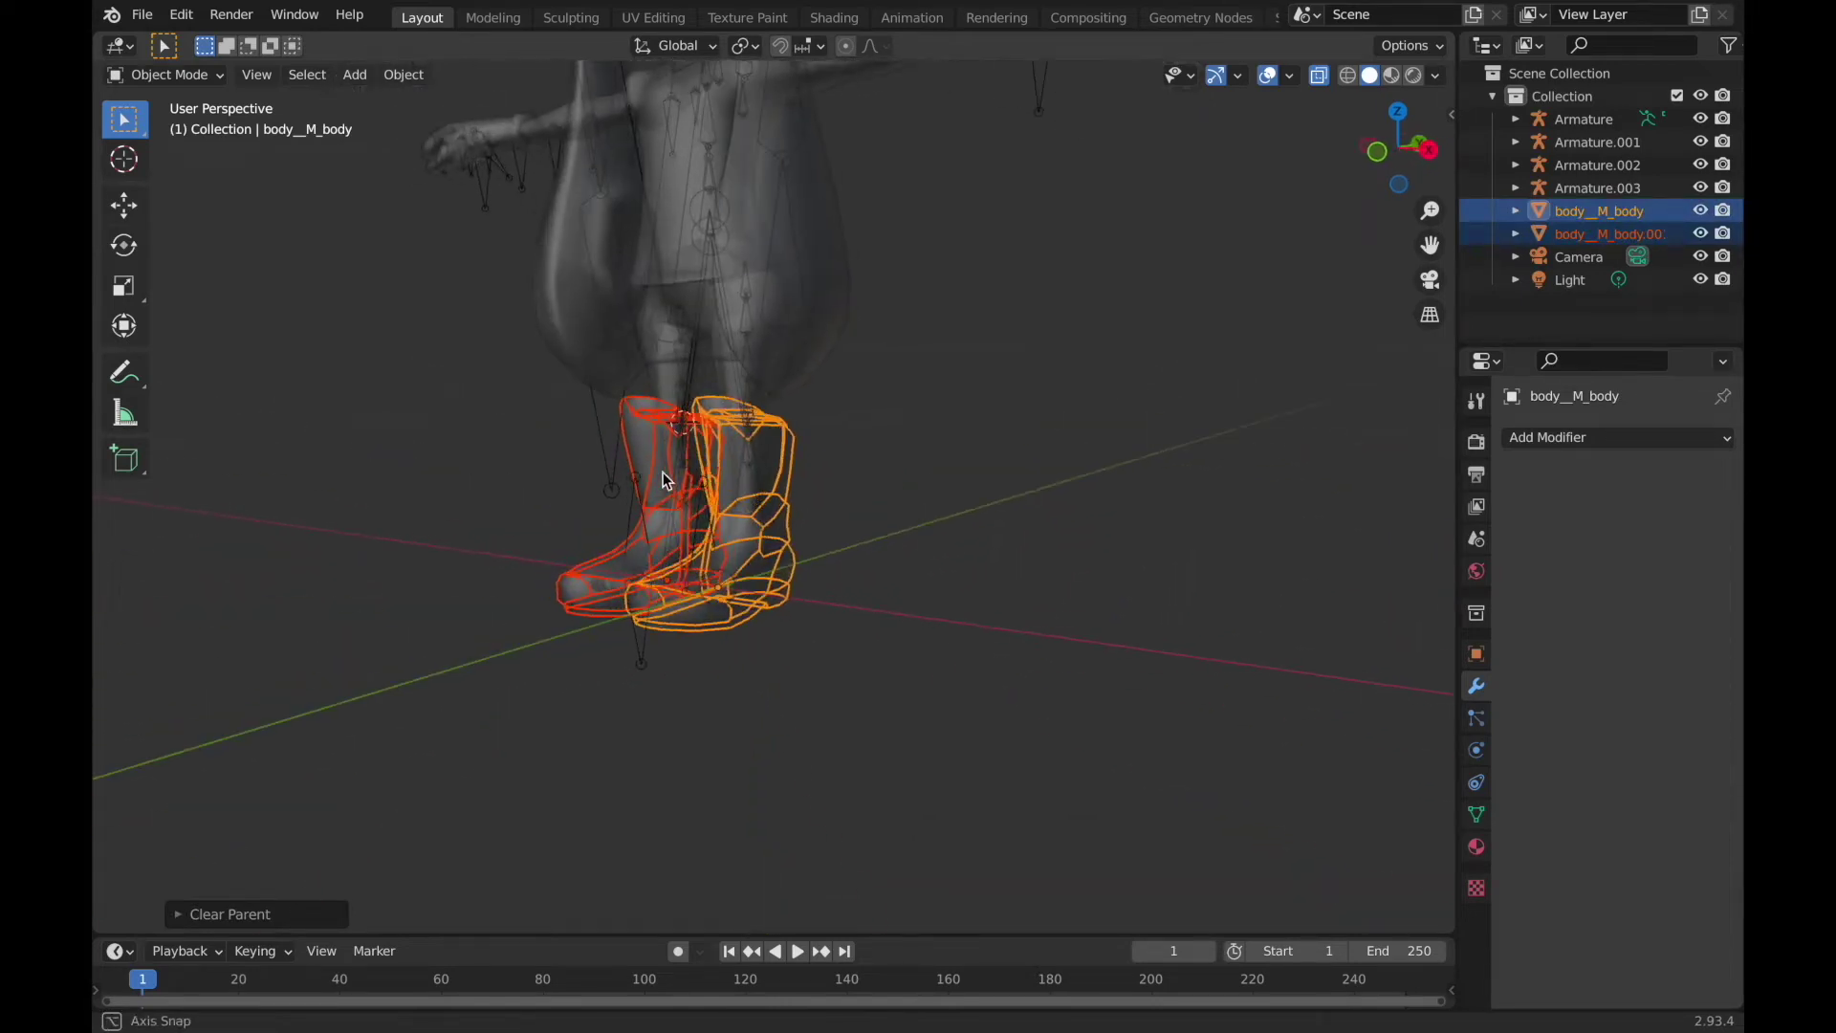
shift+click(956, 259)
key(ctrl+p)
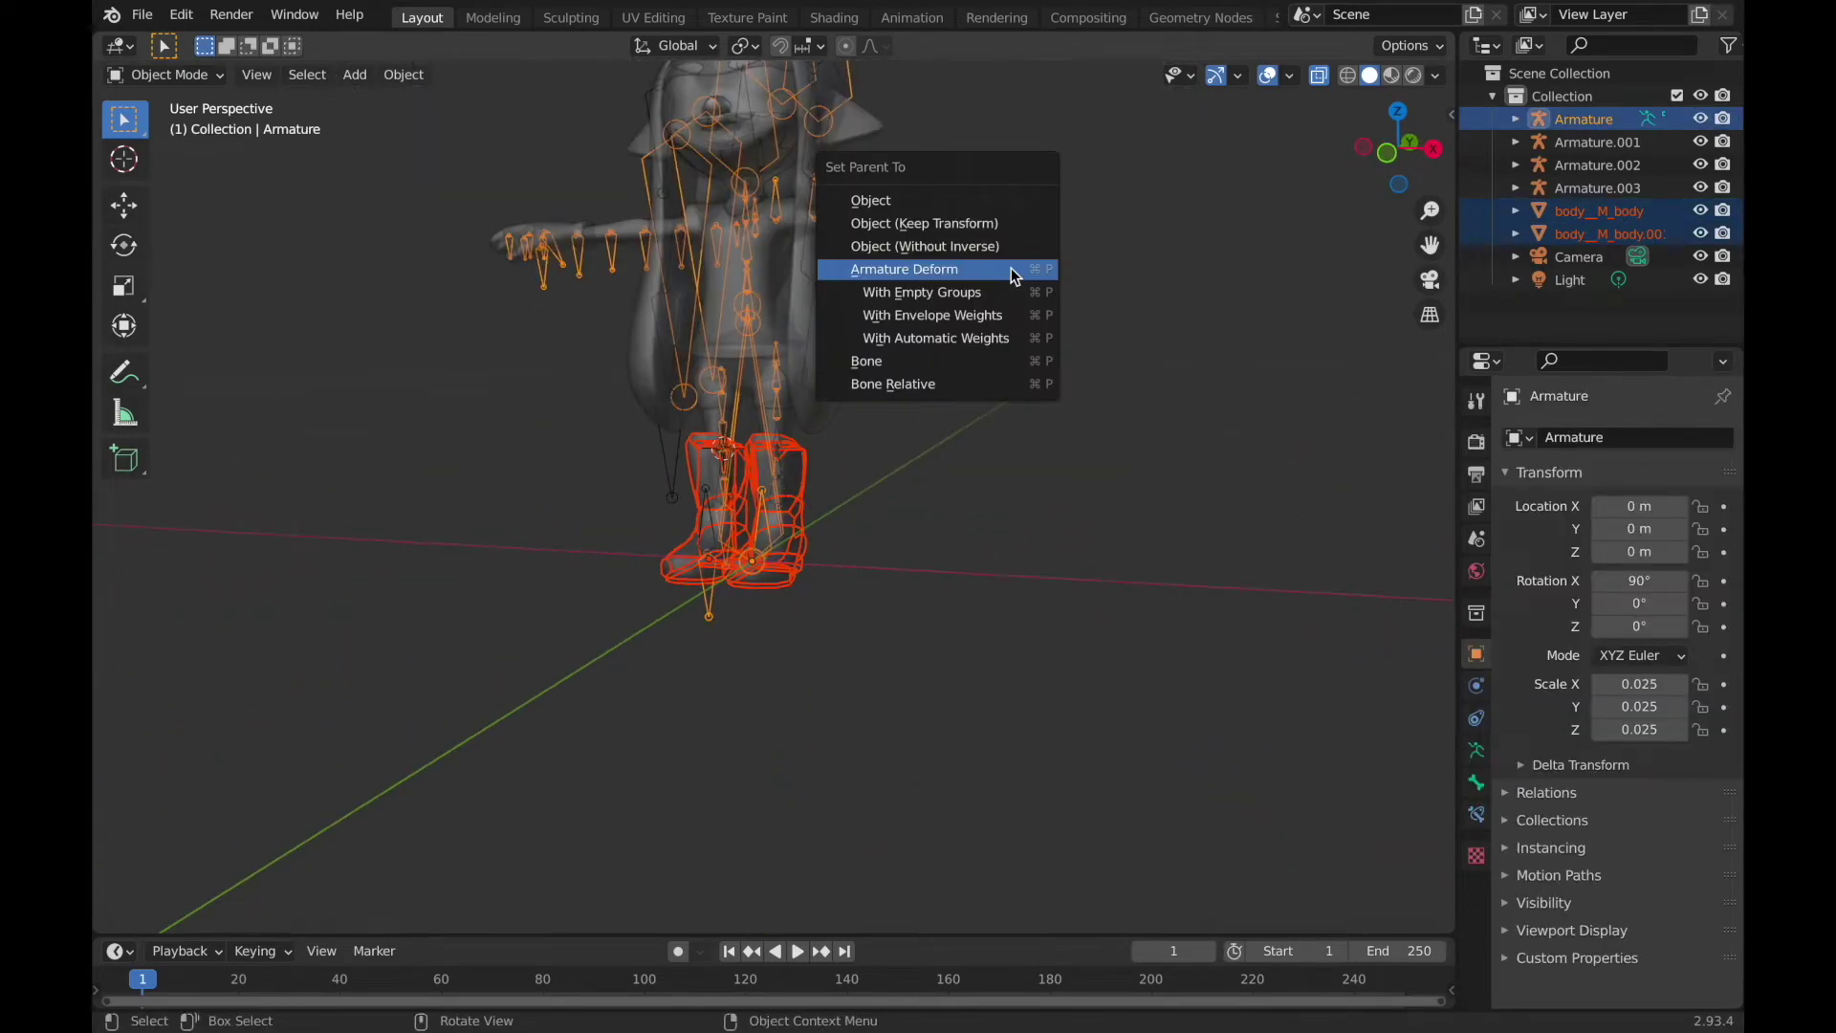
click(947, 340)
Rename the right boot's leg2_L vertex group to leg2_R.
click(790, 359)
click(712, 507)
click(1475, 813)
double_click(1627, 513)
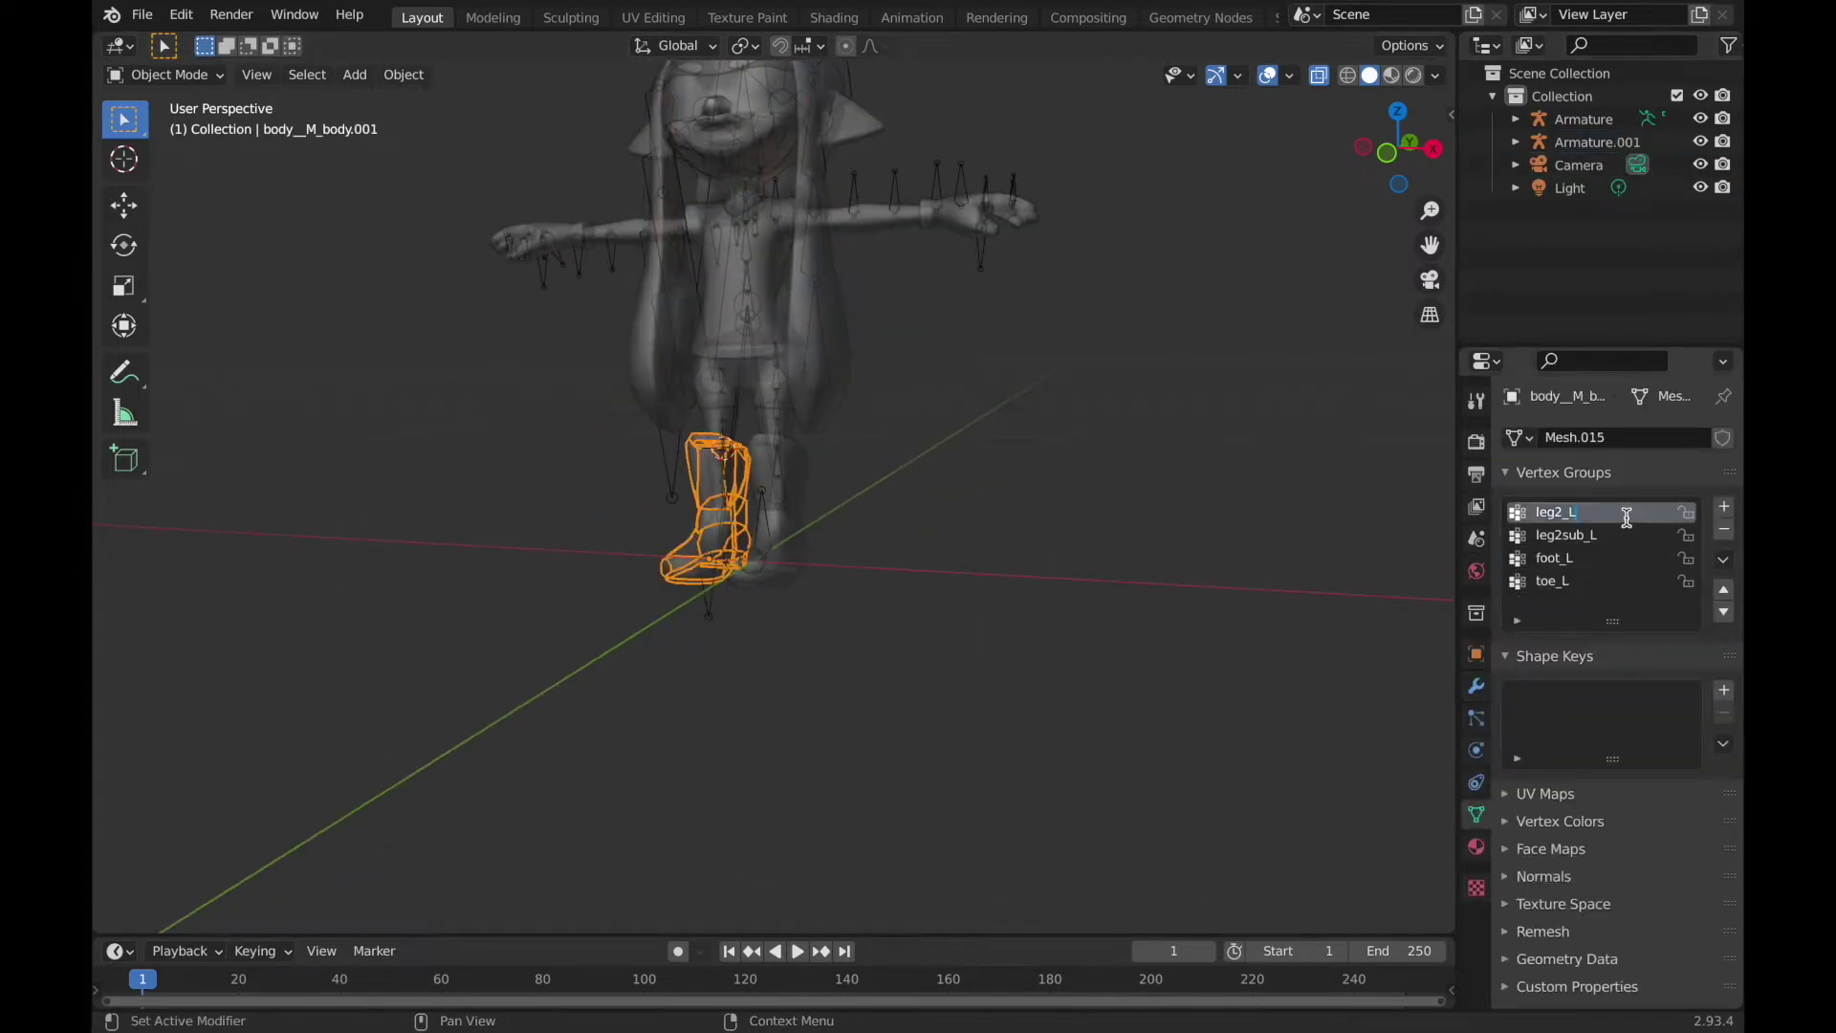
key(BackSpace)
text(R)
key(Return)
Import the FBX and set the Copy Transforms constraint's bone to head.
click(141, 14)
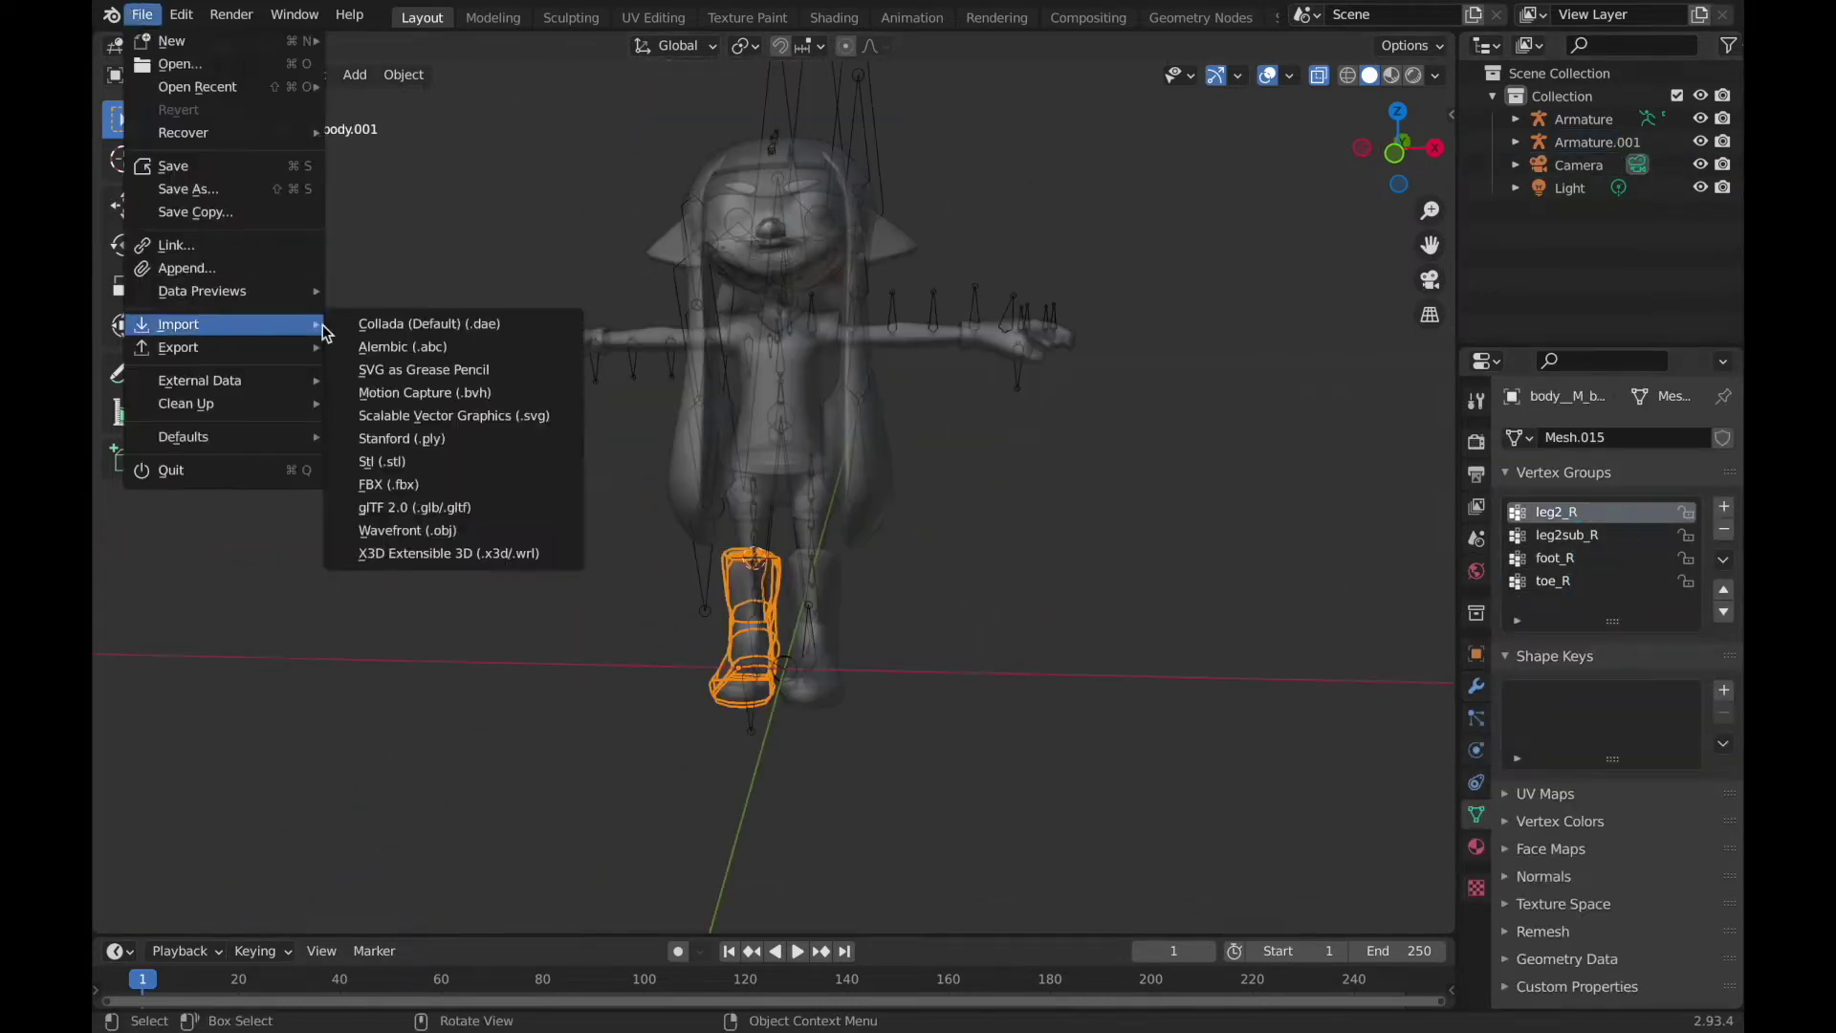
click(420, 484)
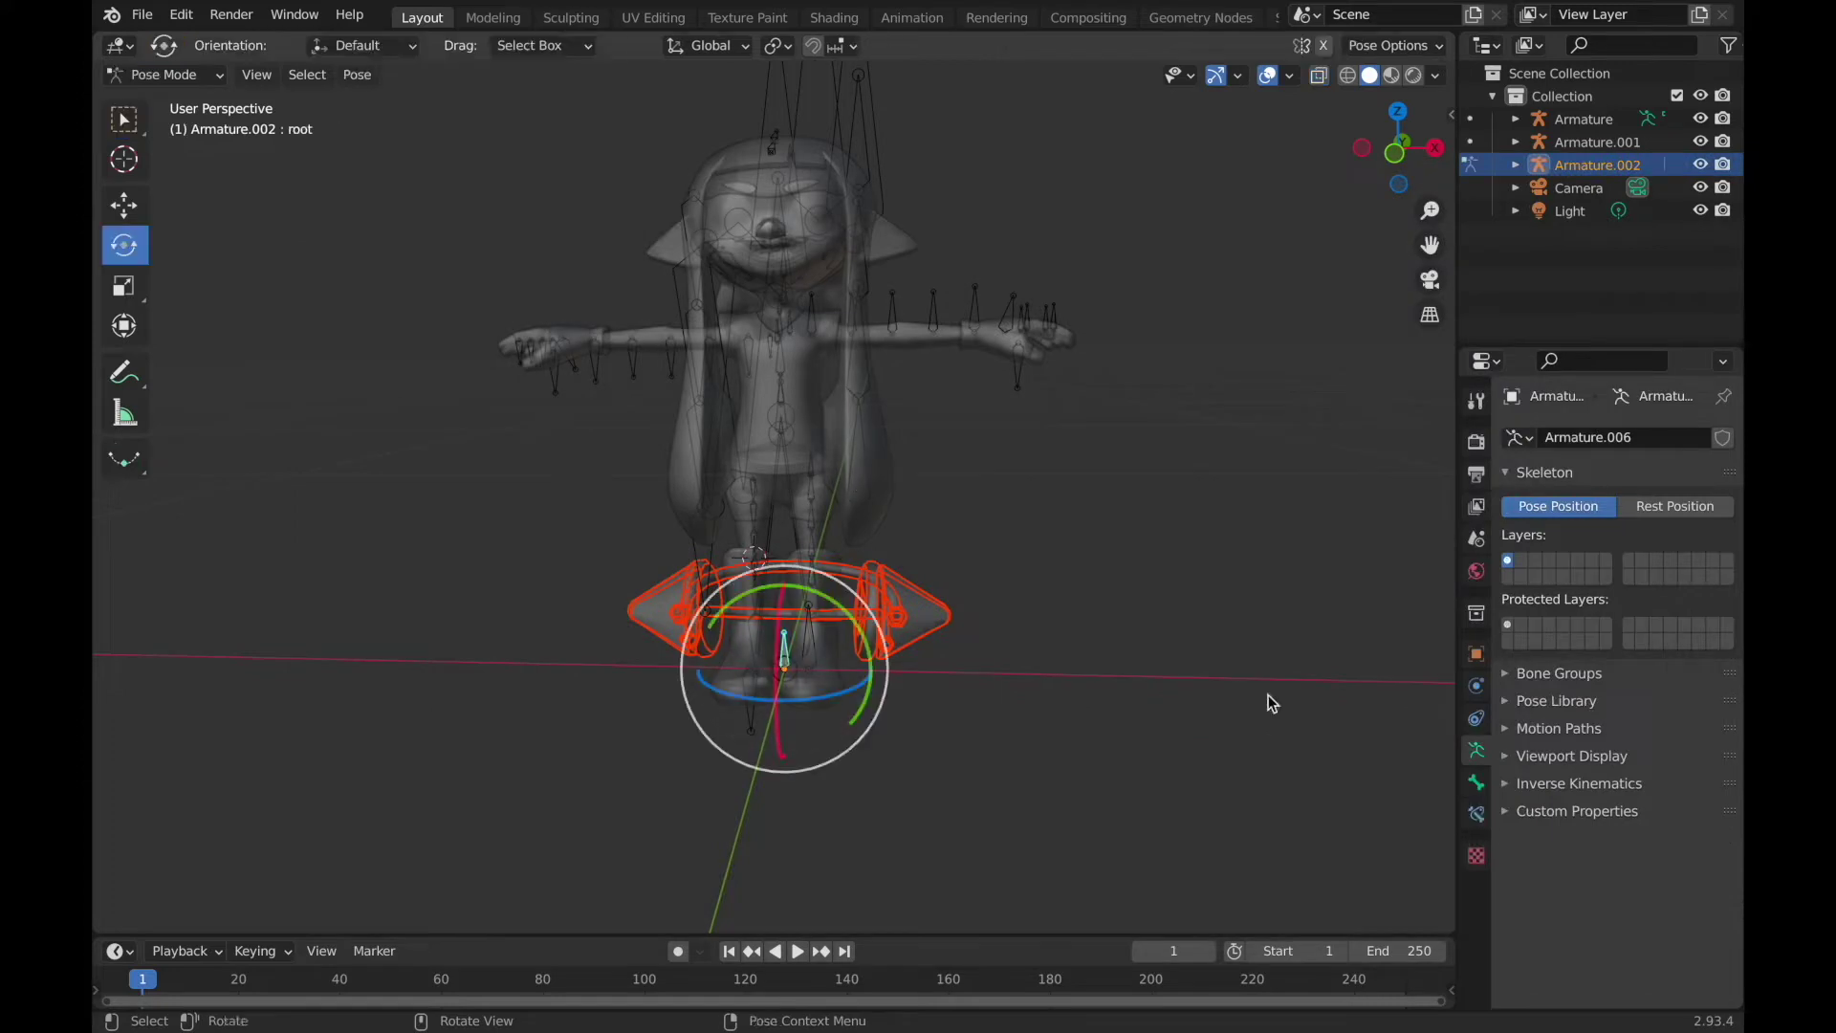
text(head)
key(Return)
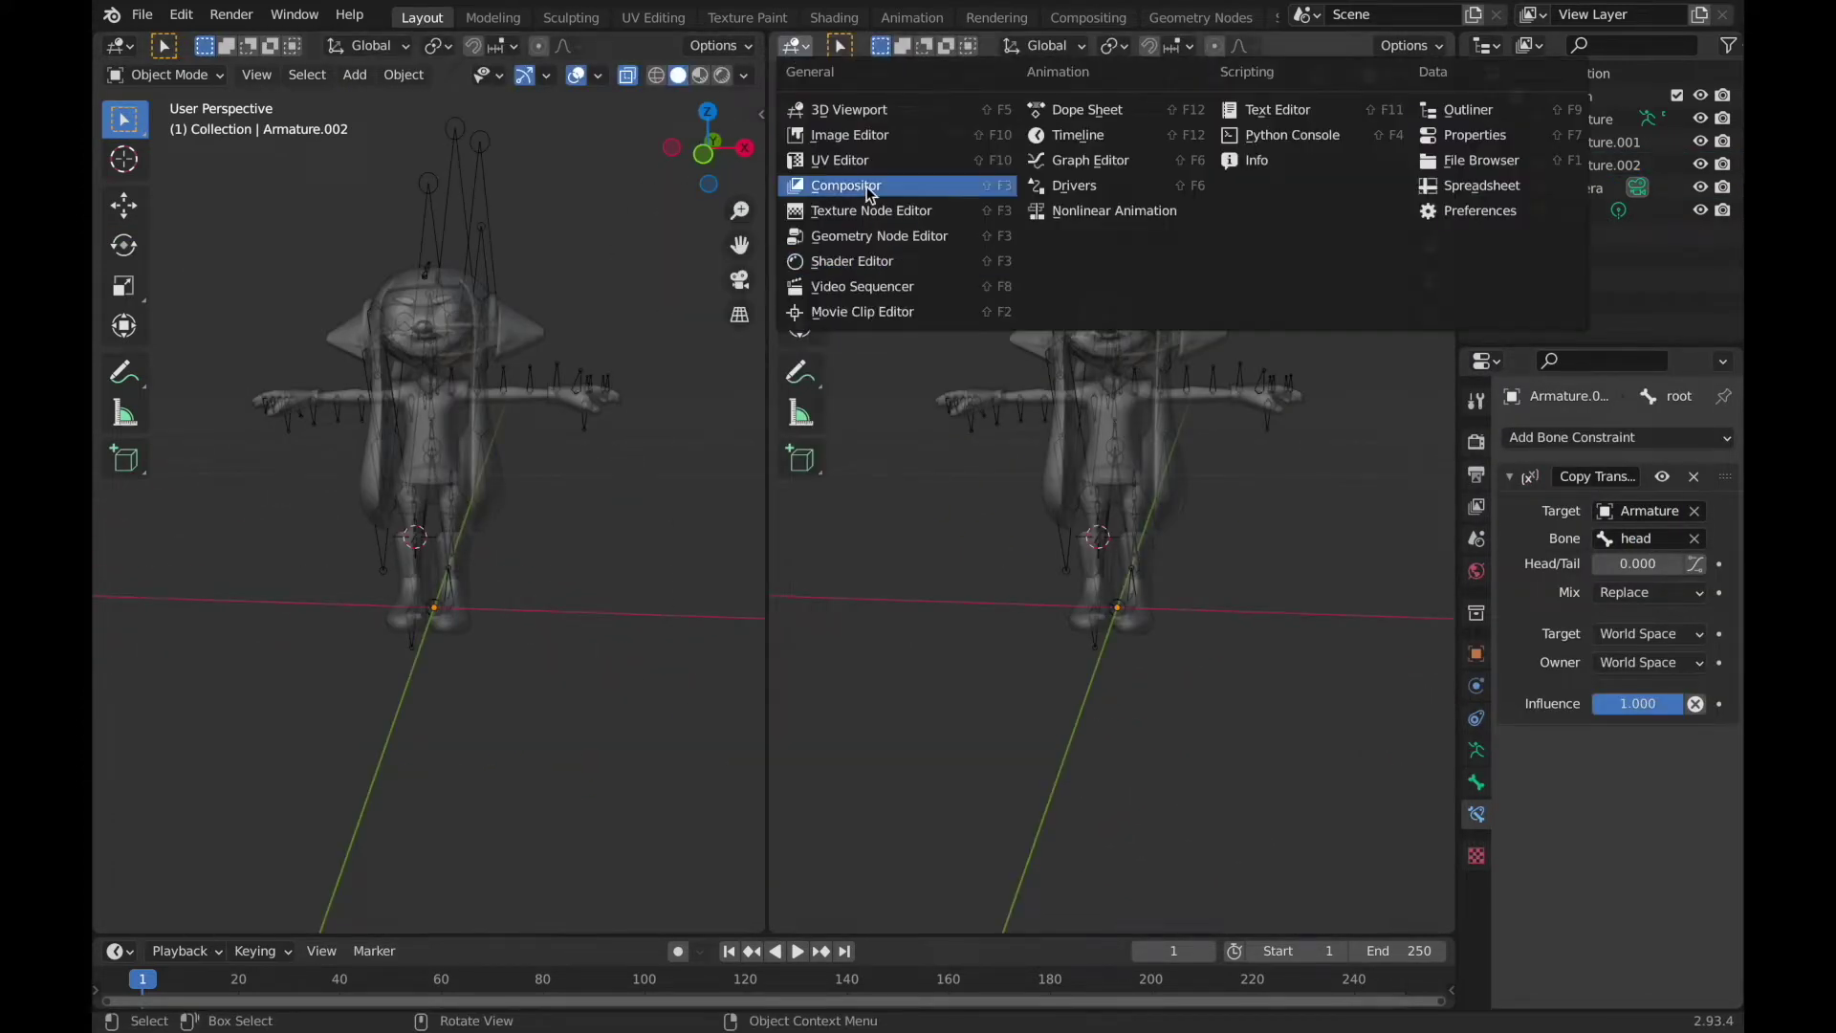
Show the Dragoling Biology reference in a resized Image Editor beside the model, then add a cylinder.
click(889, 134)
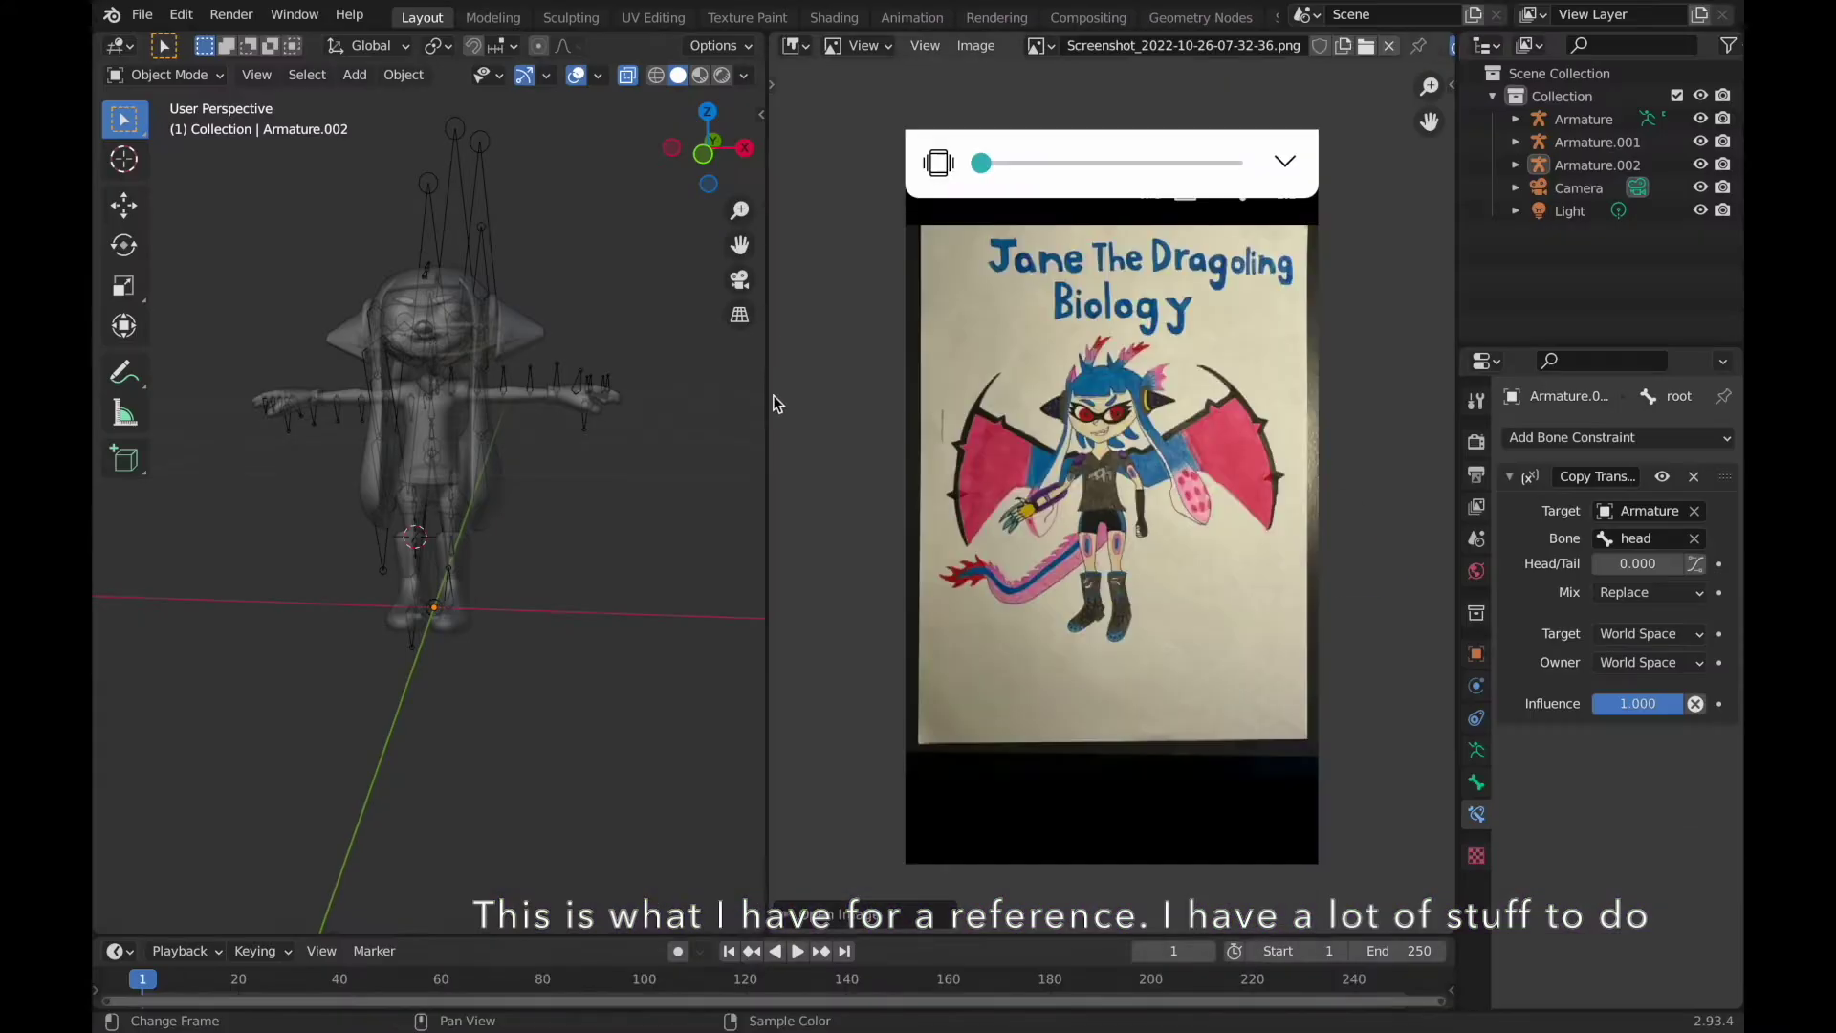
drag(773, 402, 1079, 402)
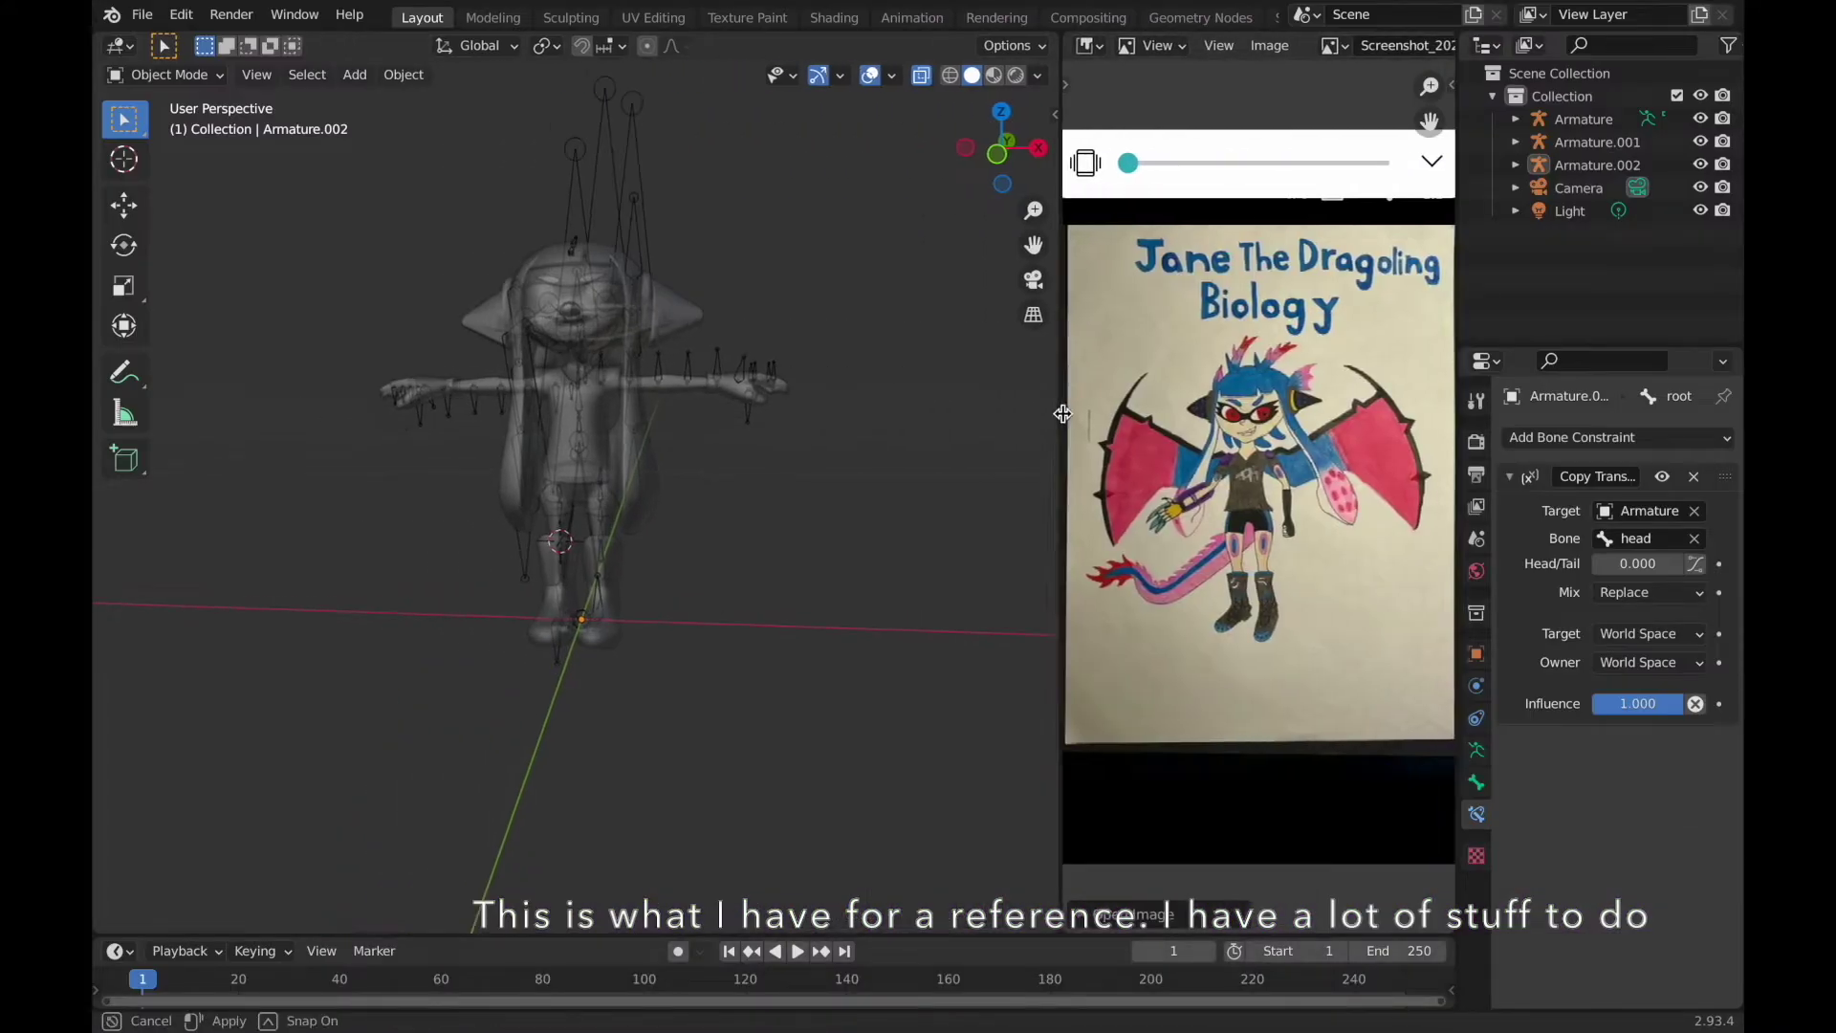
mouse_move(1033, 382)
middle_down()
mouse_move(740, 220)
mouse_move(582, 323)
mouse_move(412, 143)
middle_up()
click(354, 74)
mouse_move(543, 105)
click(583, 216)
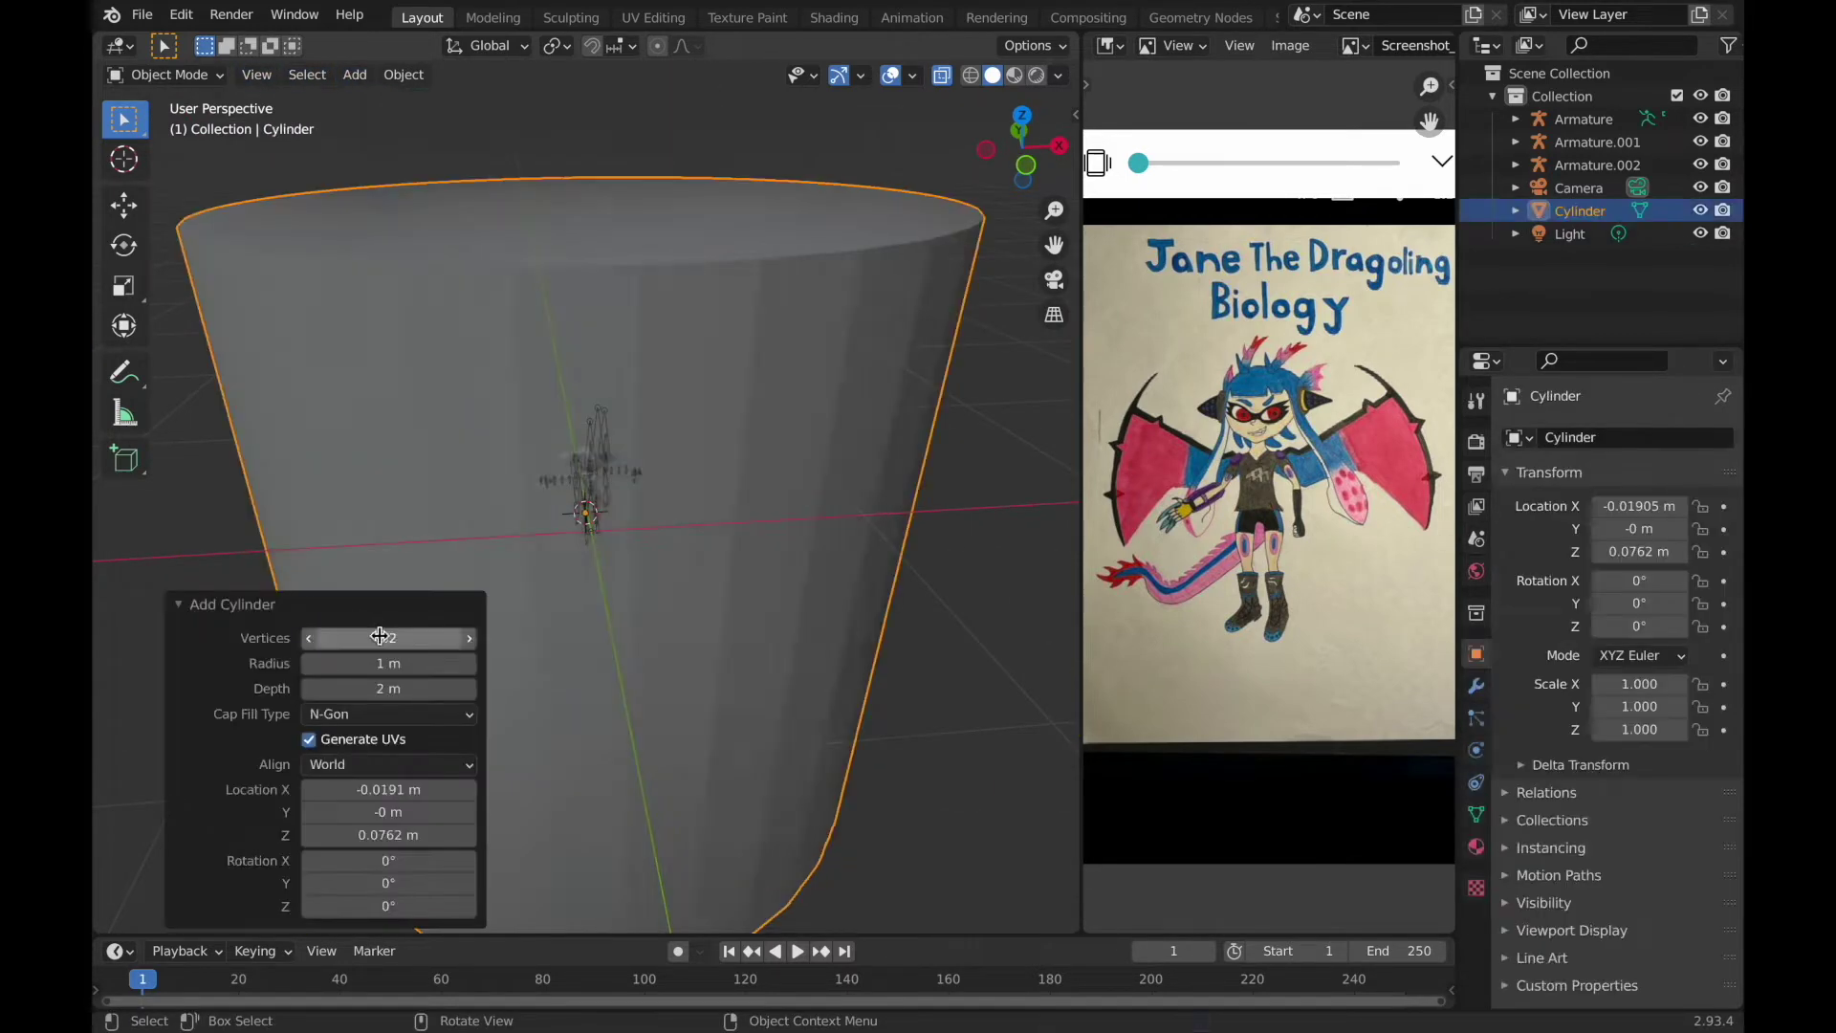
Scale the new cylinder down with the Scale tool.
middle_drag(380, 636, 832, 634)
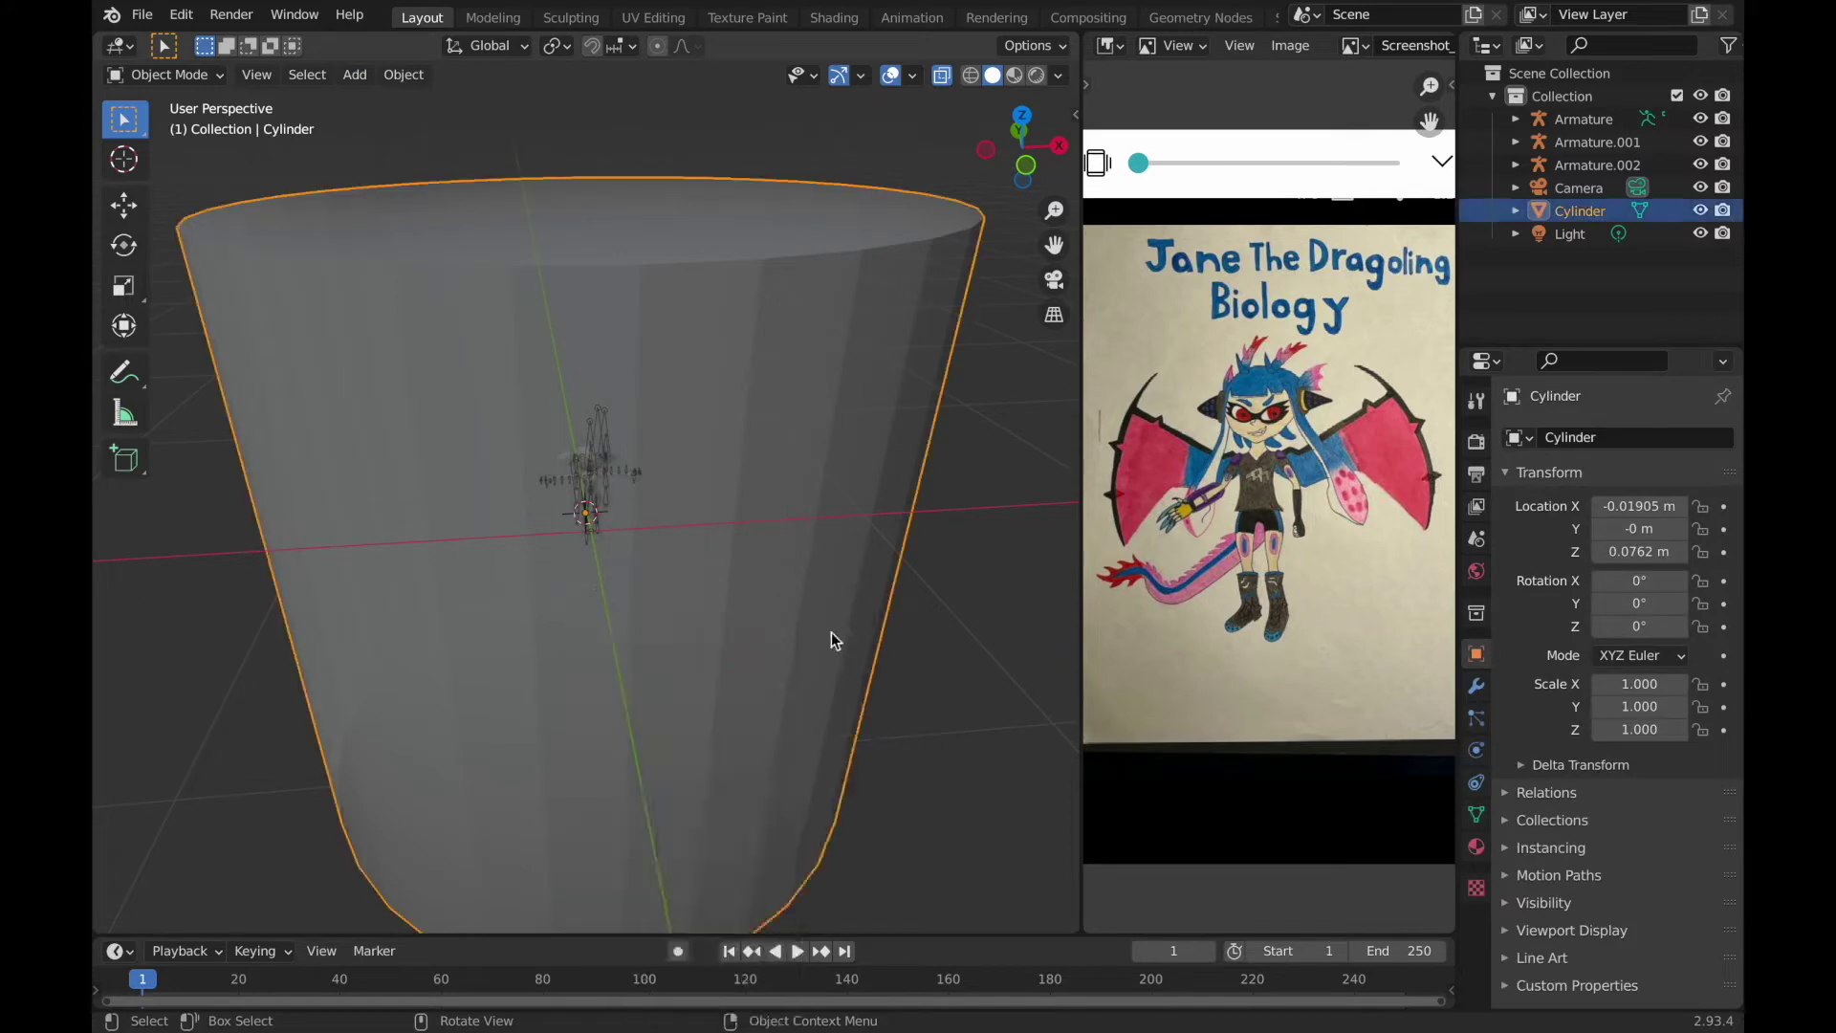
scroll(889, 479, down, 3)
click(124, 285)
drag(688, 497, 610, 536)
click(610, 535)
Raise the cylinder up to the character's head height.
scroll(612, 521, up, 4)
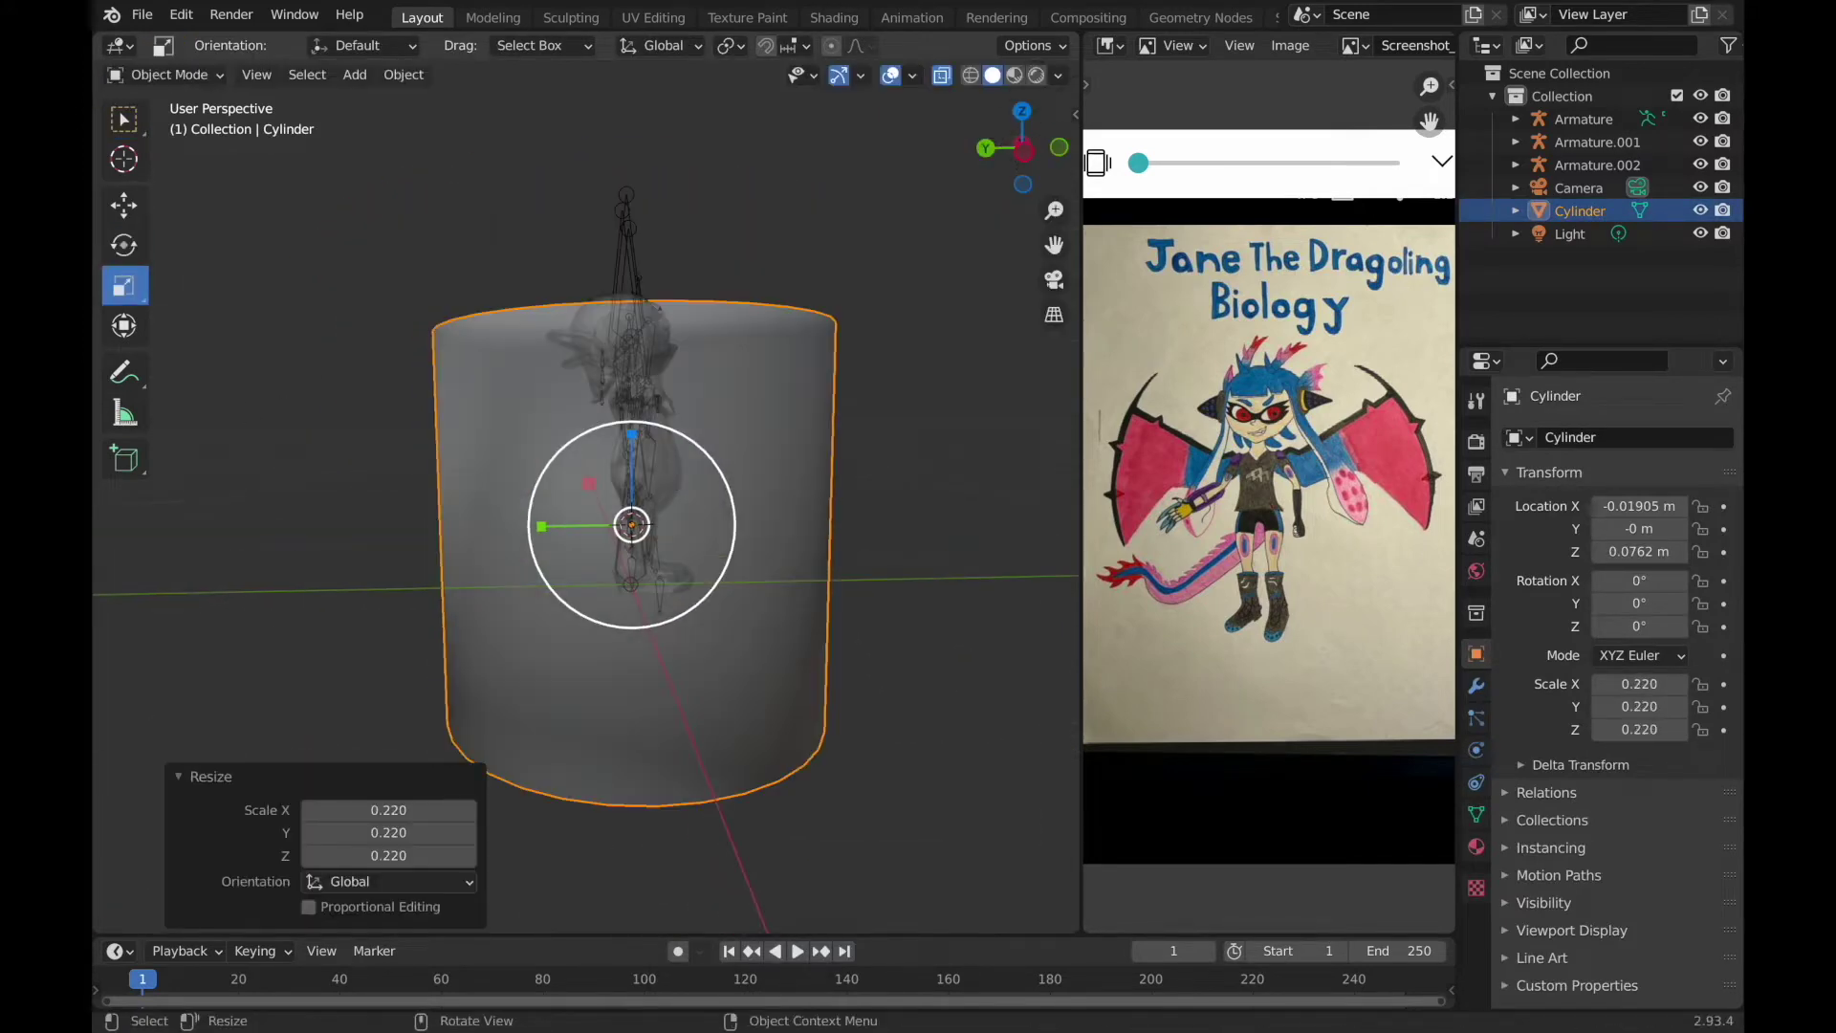
click(123, 205)
middle_drag(337, 285, 574, 363)
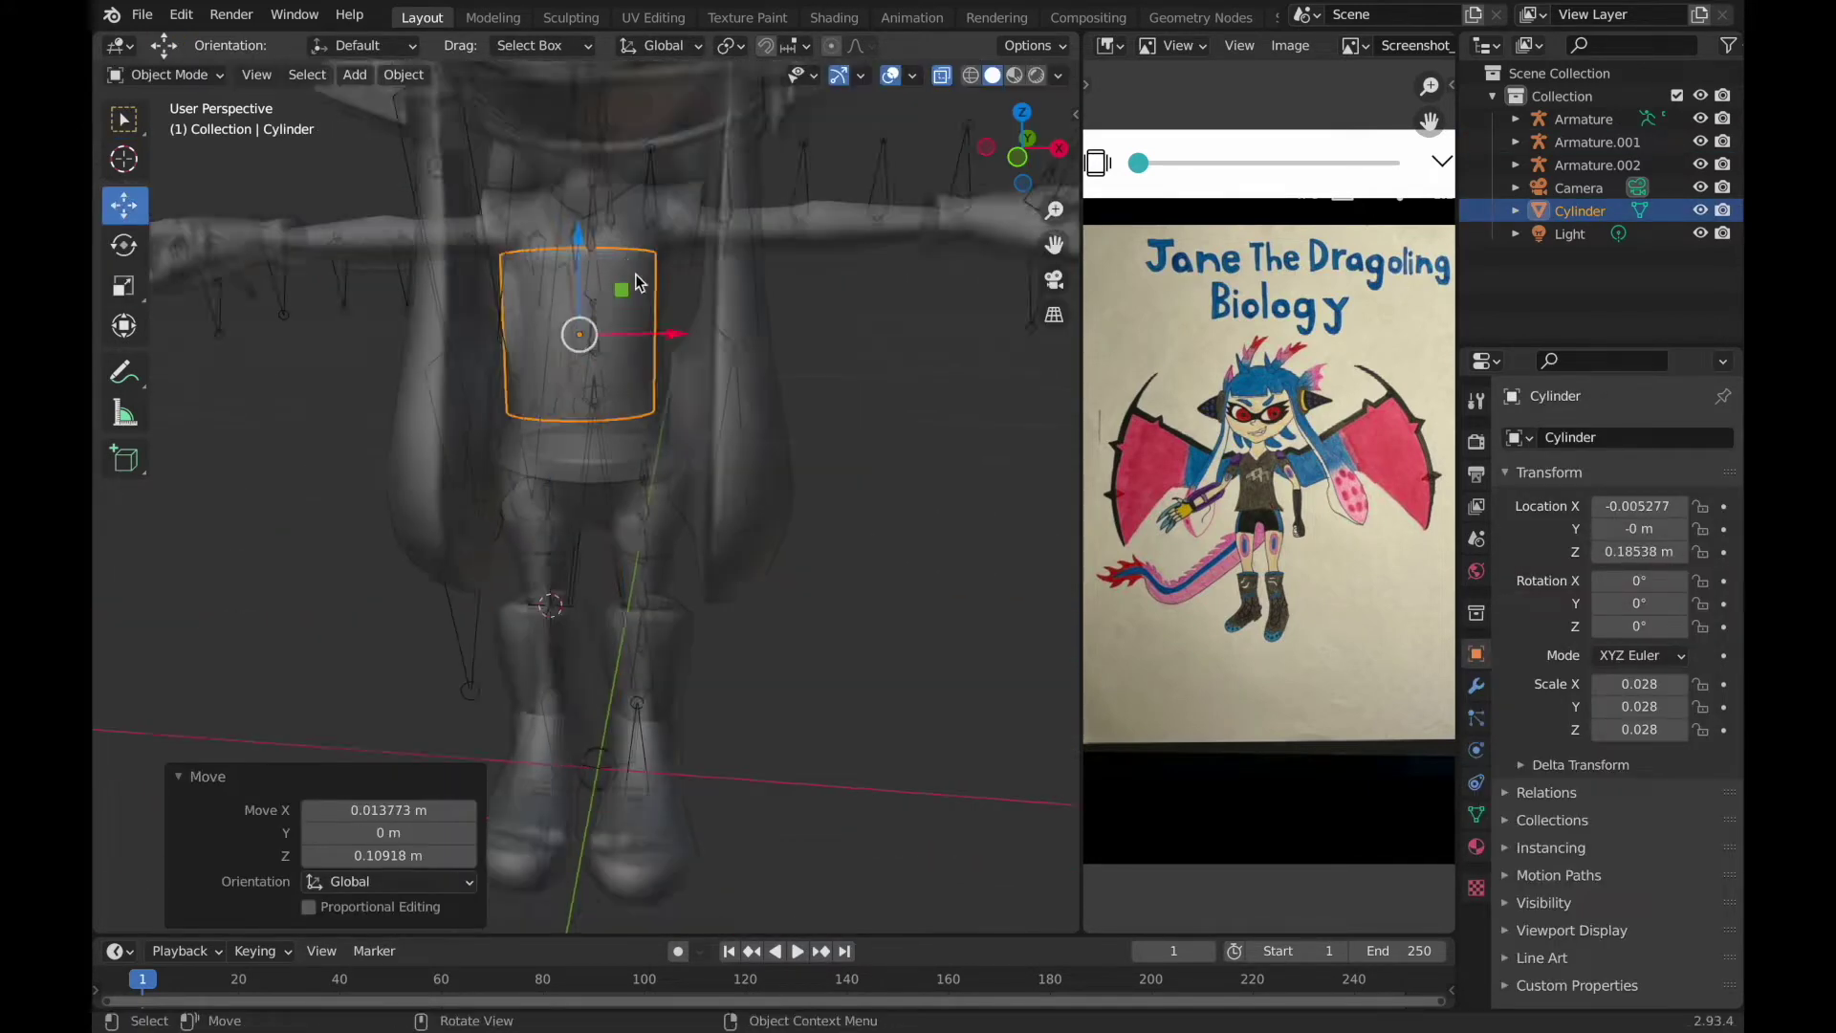
scroll(574, 372, down, 2)
drag(587, 382, 647, 287)
scroll(564, 484, up, 3)
scroll(672, 463, up, 3)
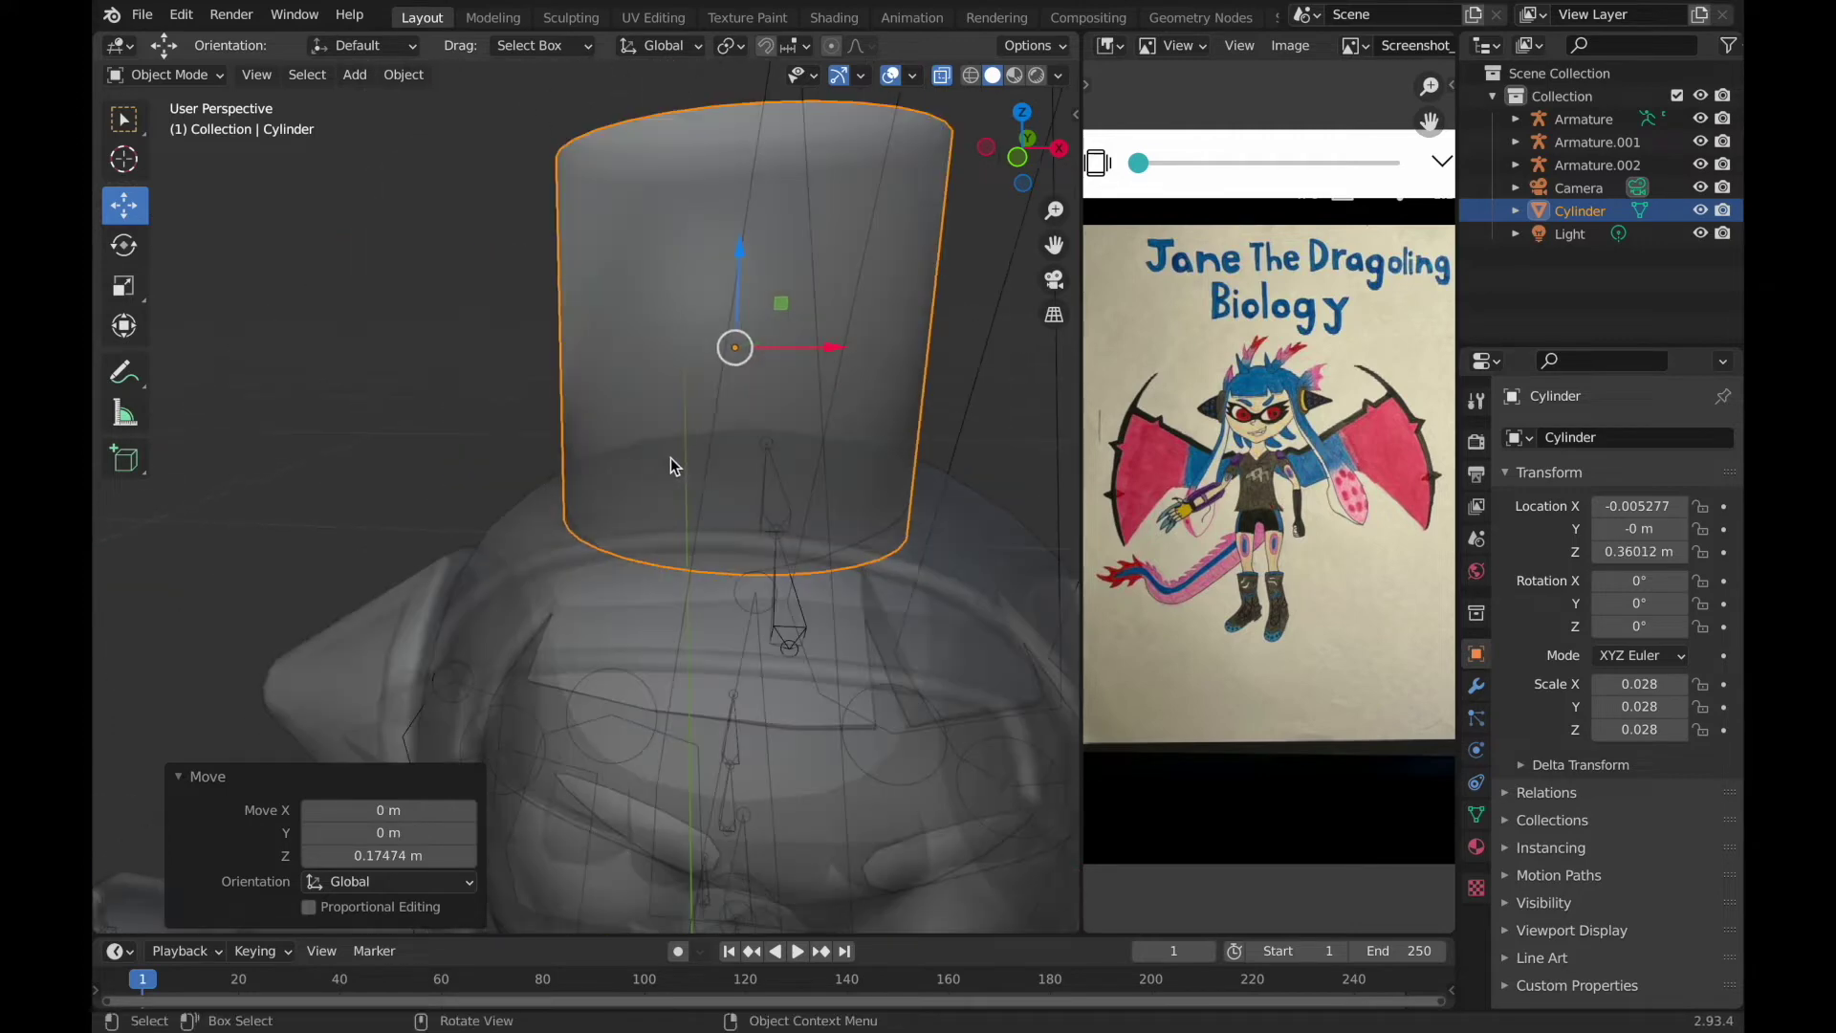
Shrink the cylinder further and stretch it along Z into a tall rod.
key(s)
click(716, 410)
mouse_move(715, 410)
middle_down()
mouse_move(589, 411)
mouse_move(593, 364)
middle_up()
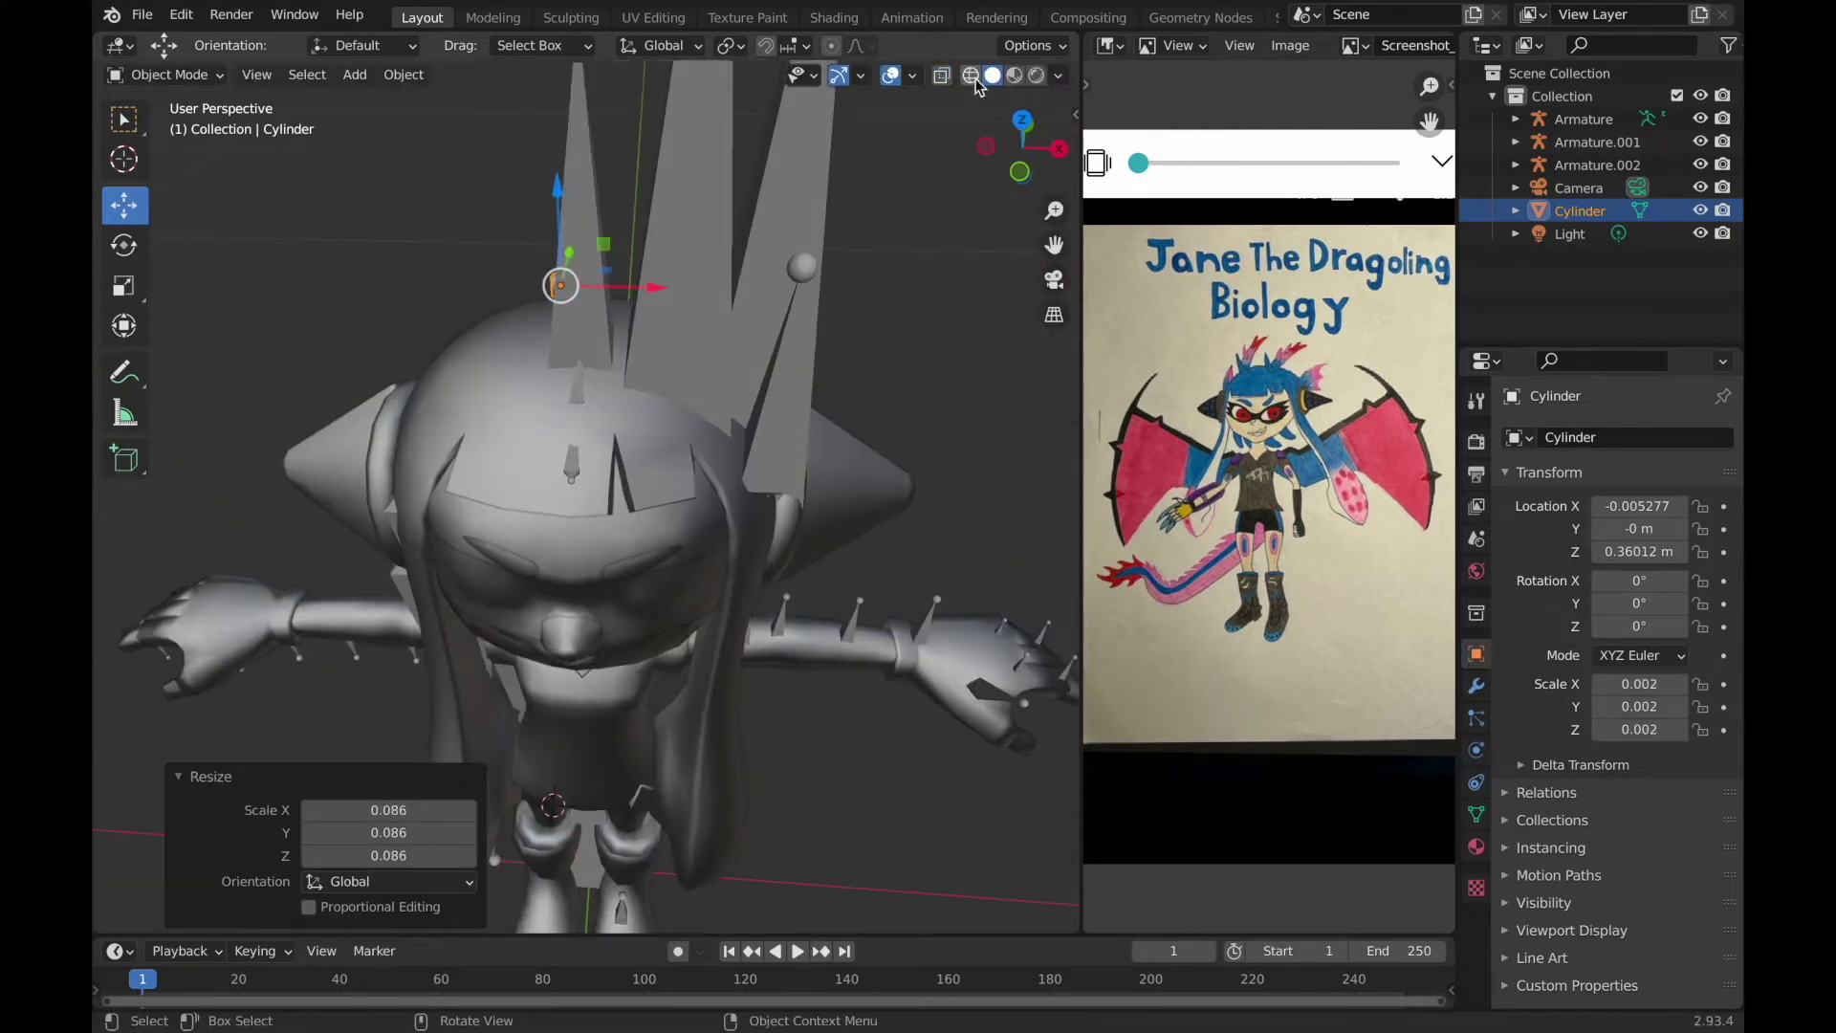
scroll(593, 364, up, 3)
key(s)
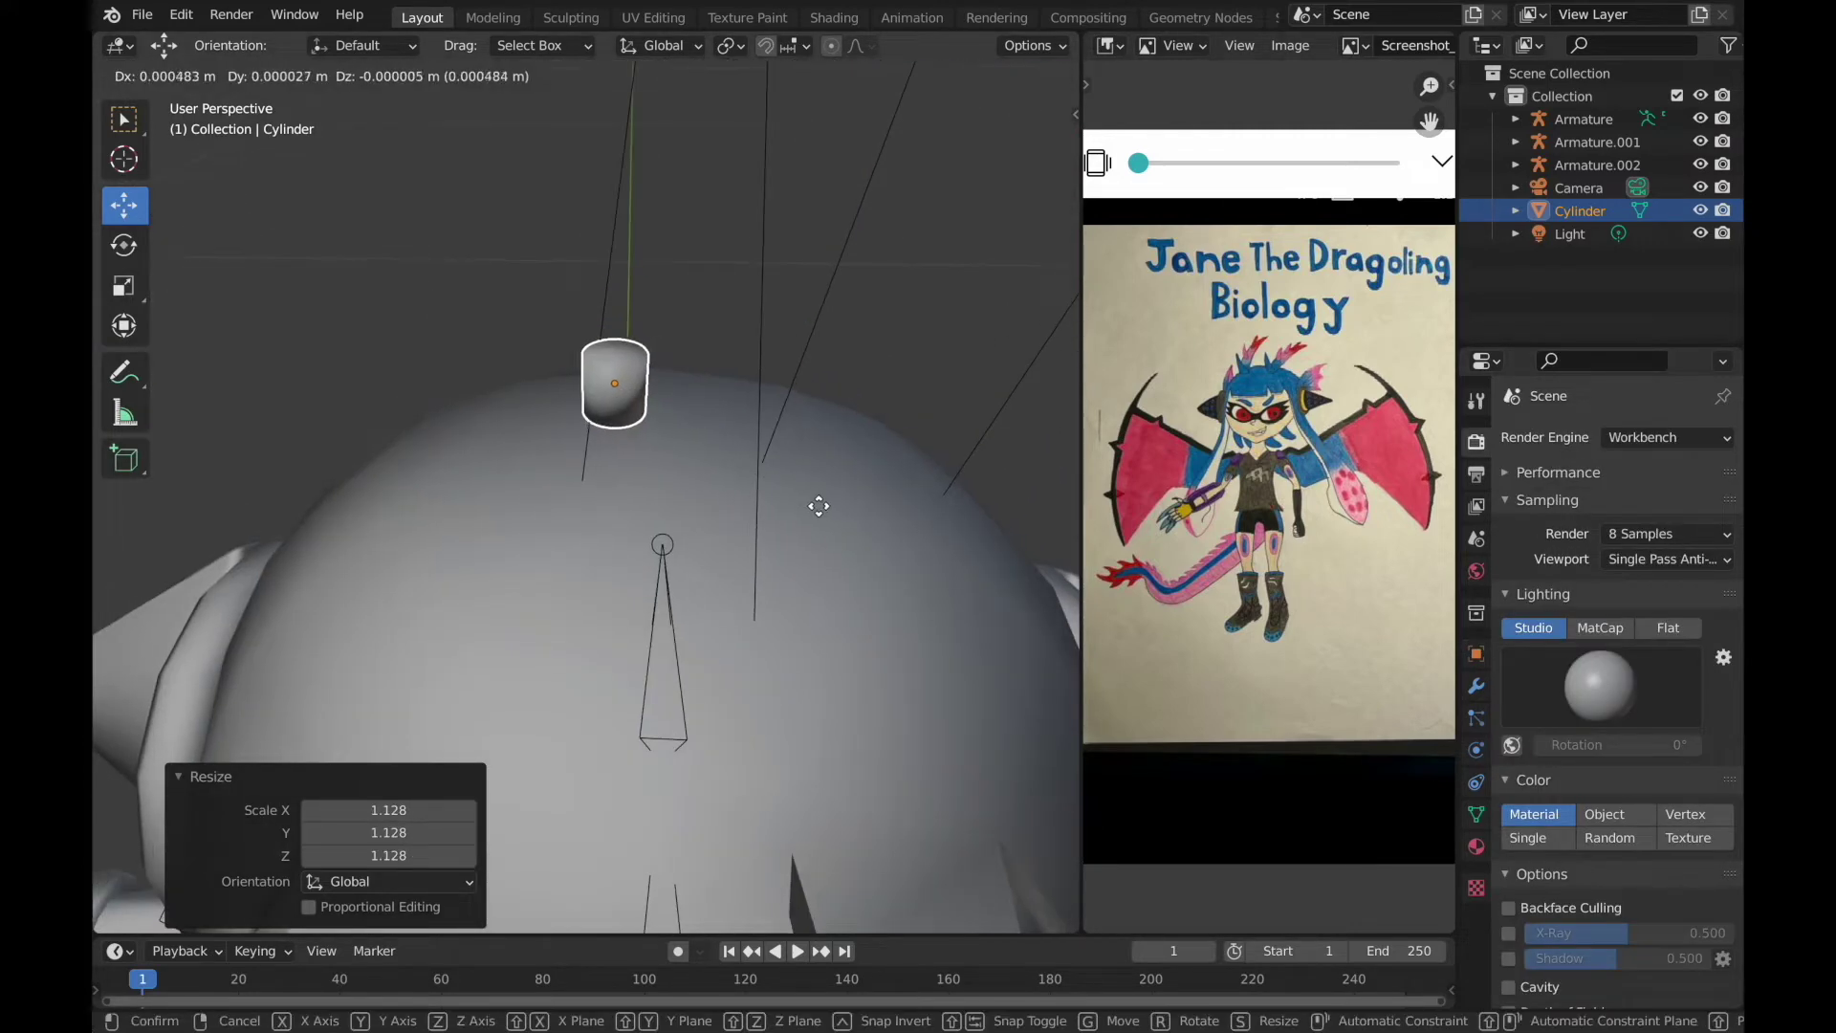
key(s)
key(z)
click(612, 383)
mouse_move(612, 383)
middle_down()
mouse_move(812, 426)
mouse_move(813, 237)
middle_up()
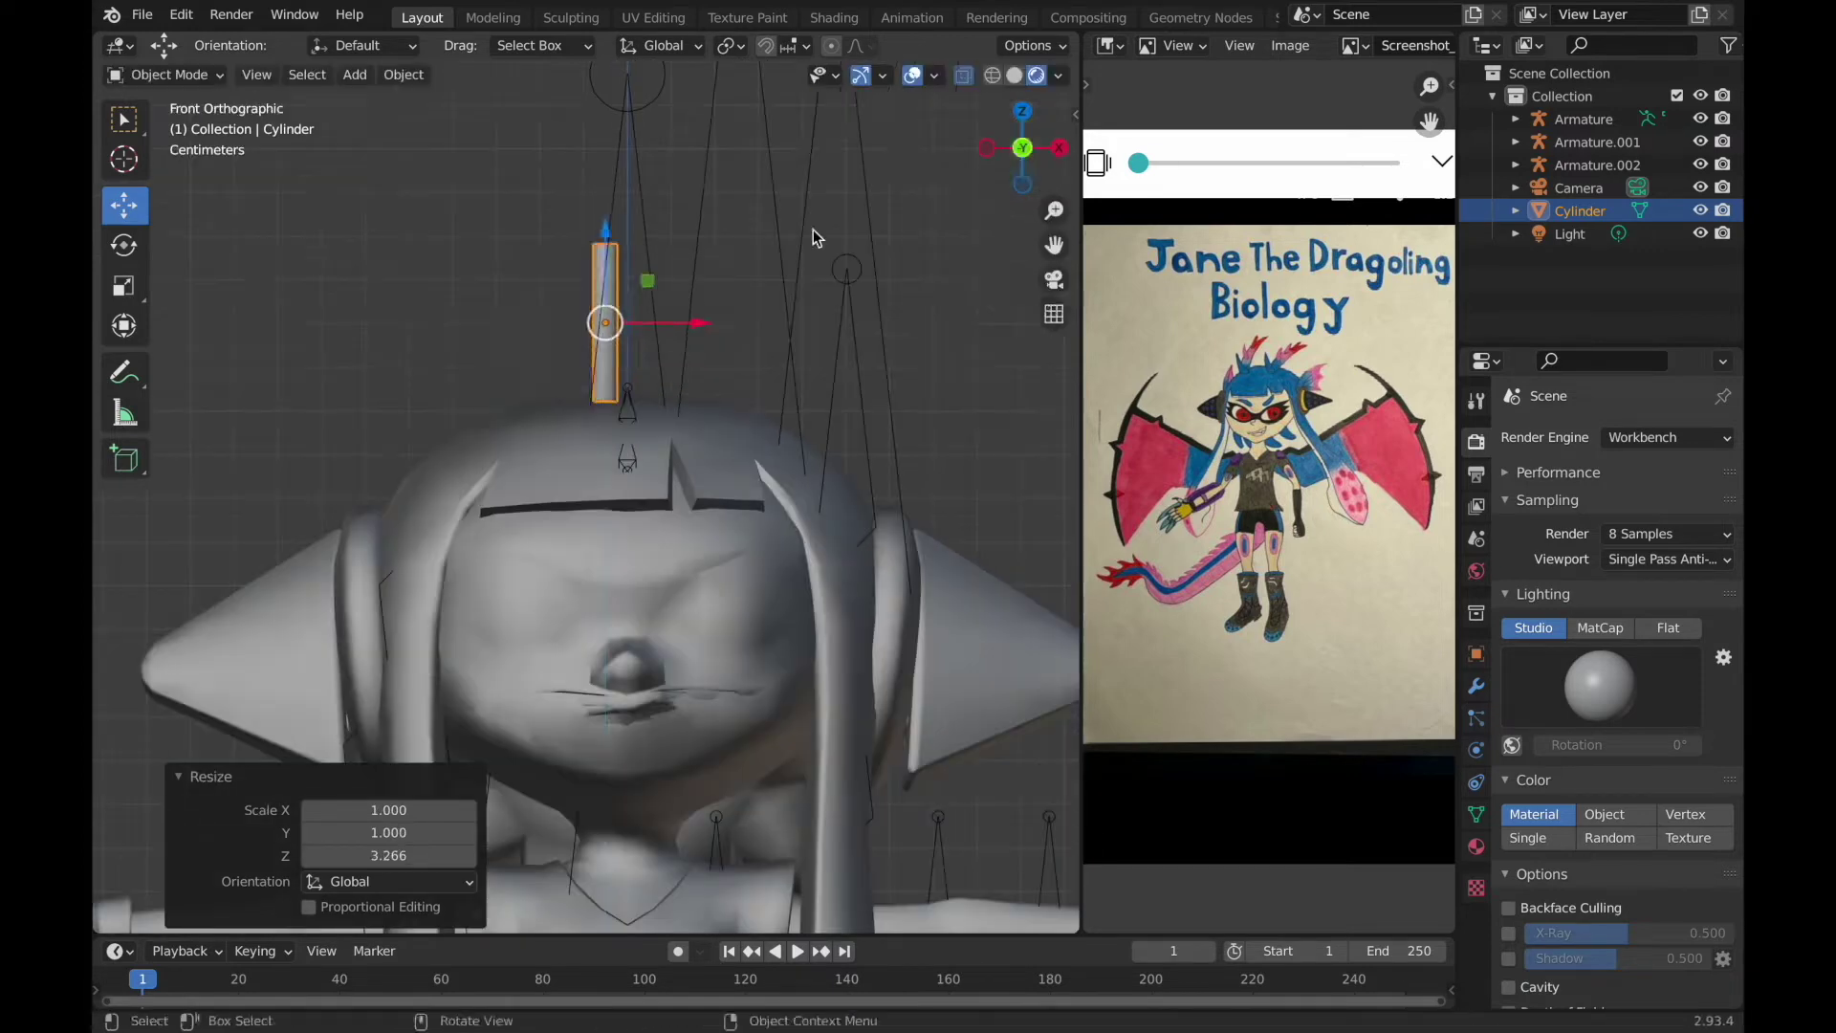
Move the rod cylinder slightly left and lower, then delete it.
key(g)
click(574, 299)
key(Delete)
click(573, 421)
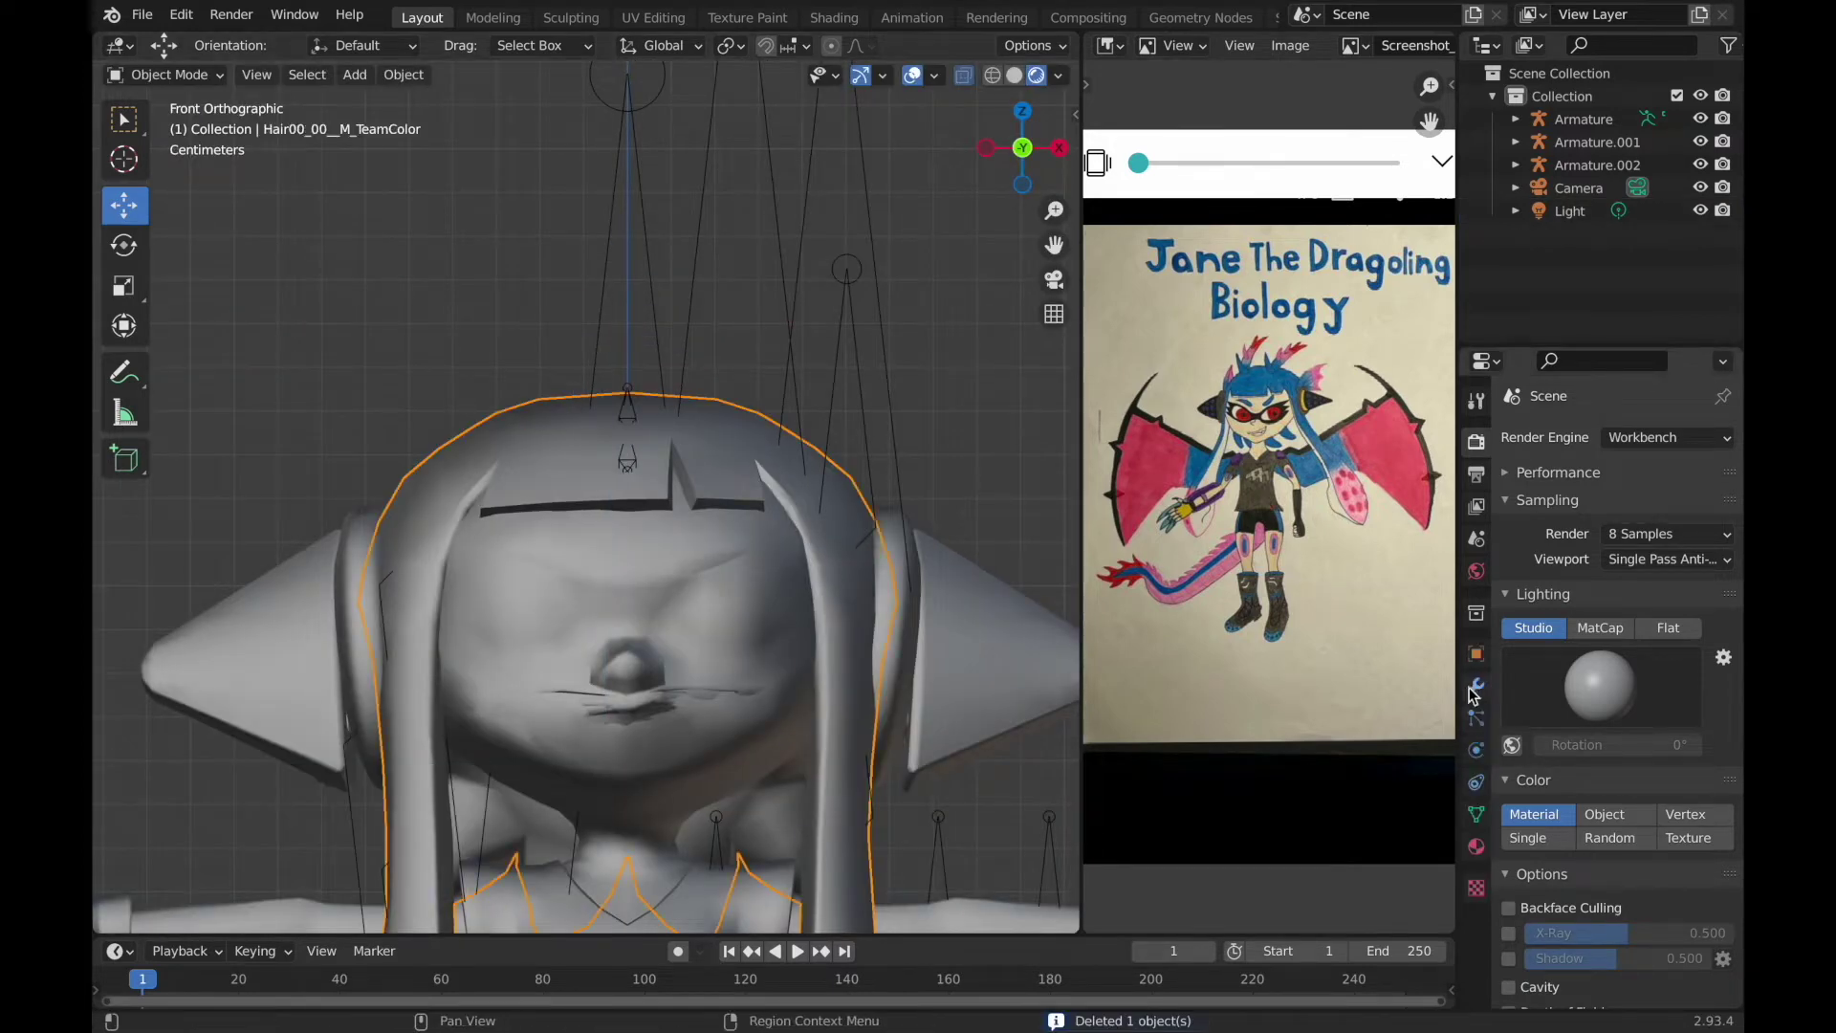
Try a Mirror modifier on the hair mesh, then undo back to the rod cylinder.
click(1475, 685)
click(1616, 437)
click(1248, 702)
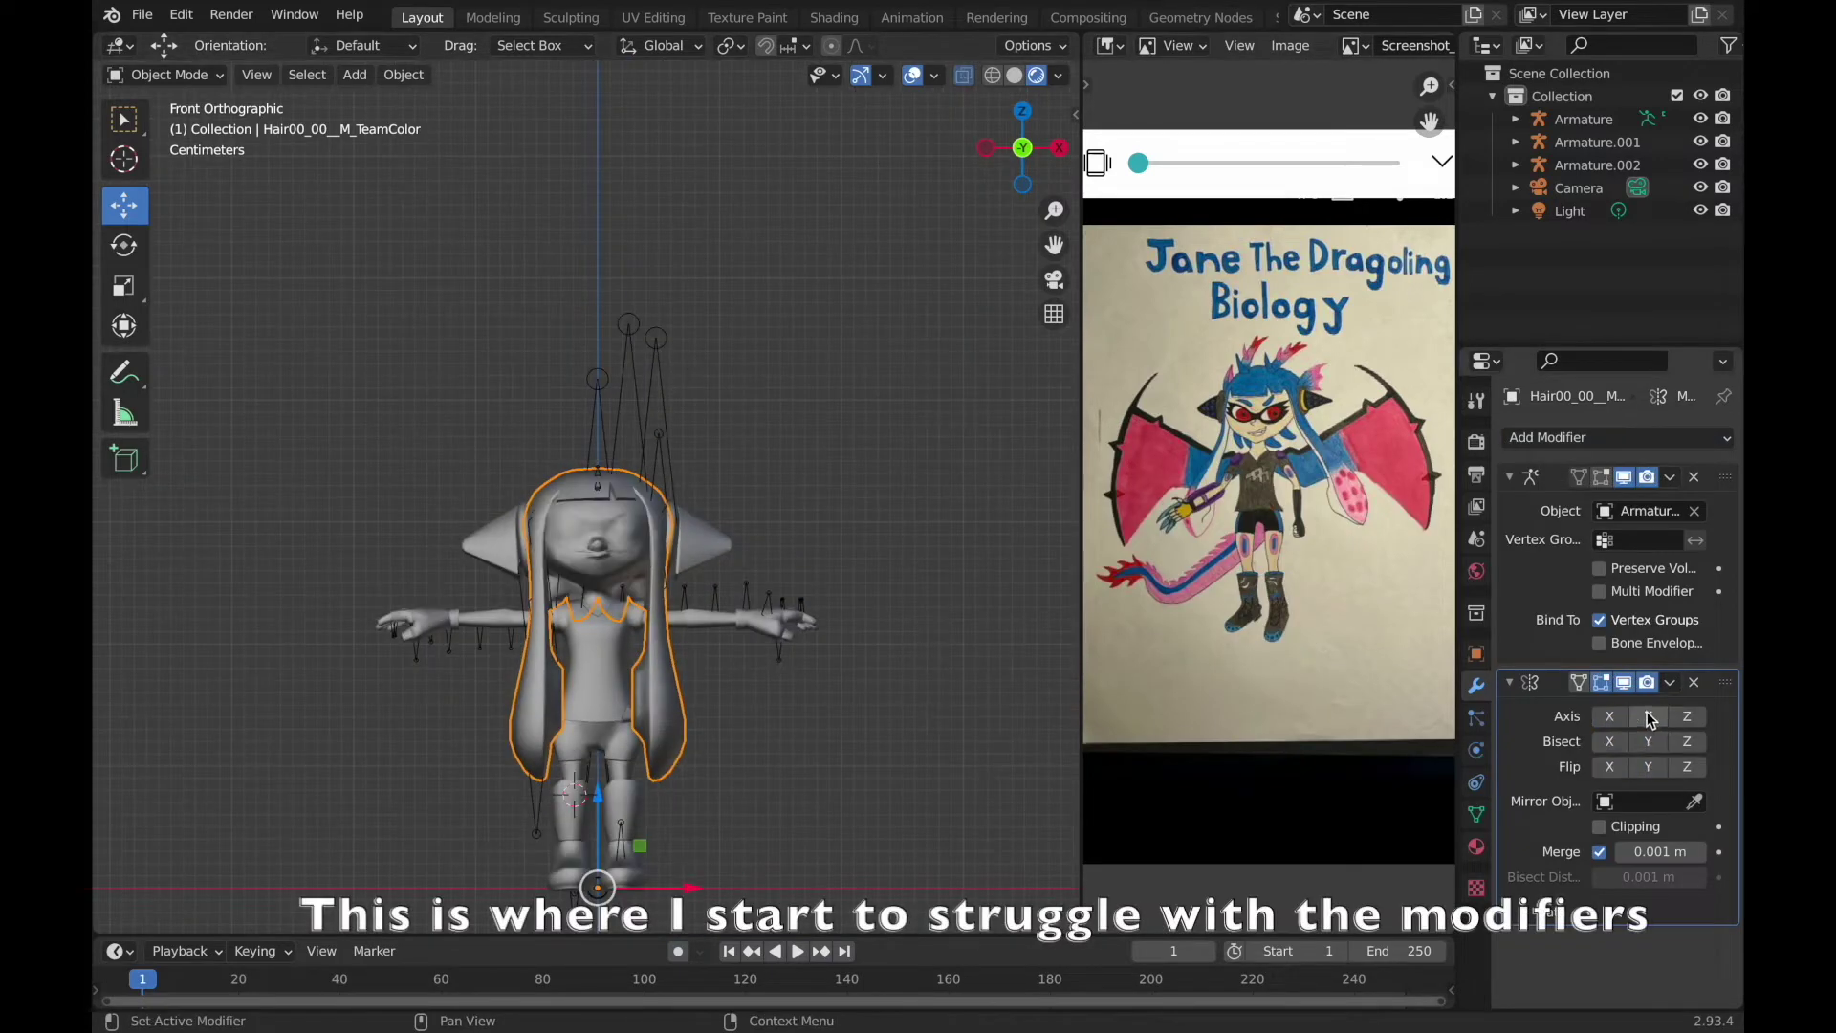
key(ctrl+z)
key(ctrl+z)
key(ctrl+z)
key(ctrl+z)
Add a Boolean modifier to the hair mesh and try applying it.
middle_drag(369, 192, 774, 302)
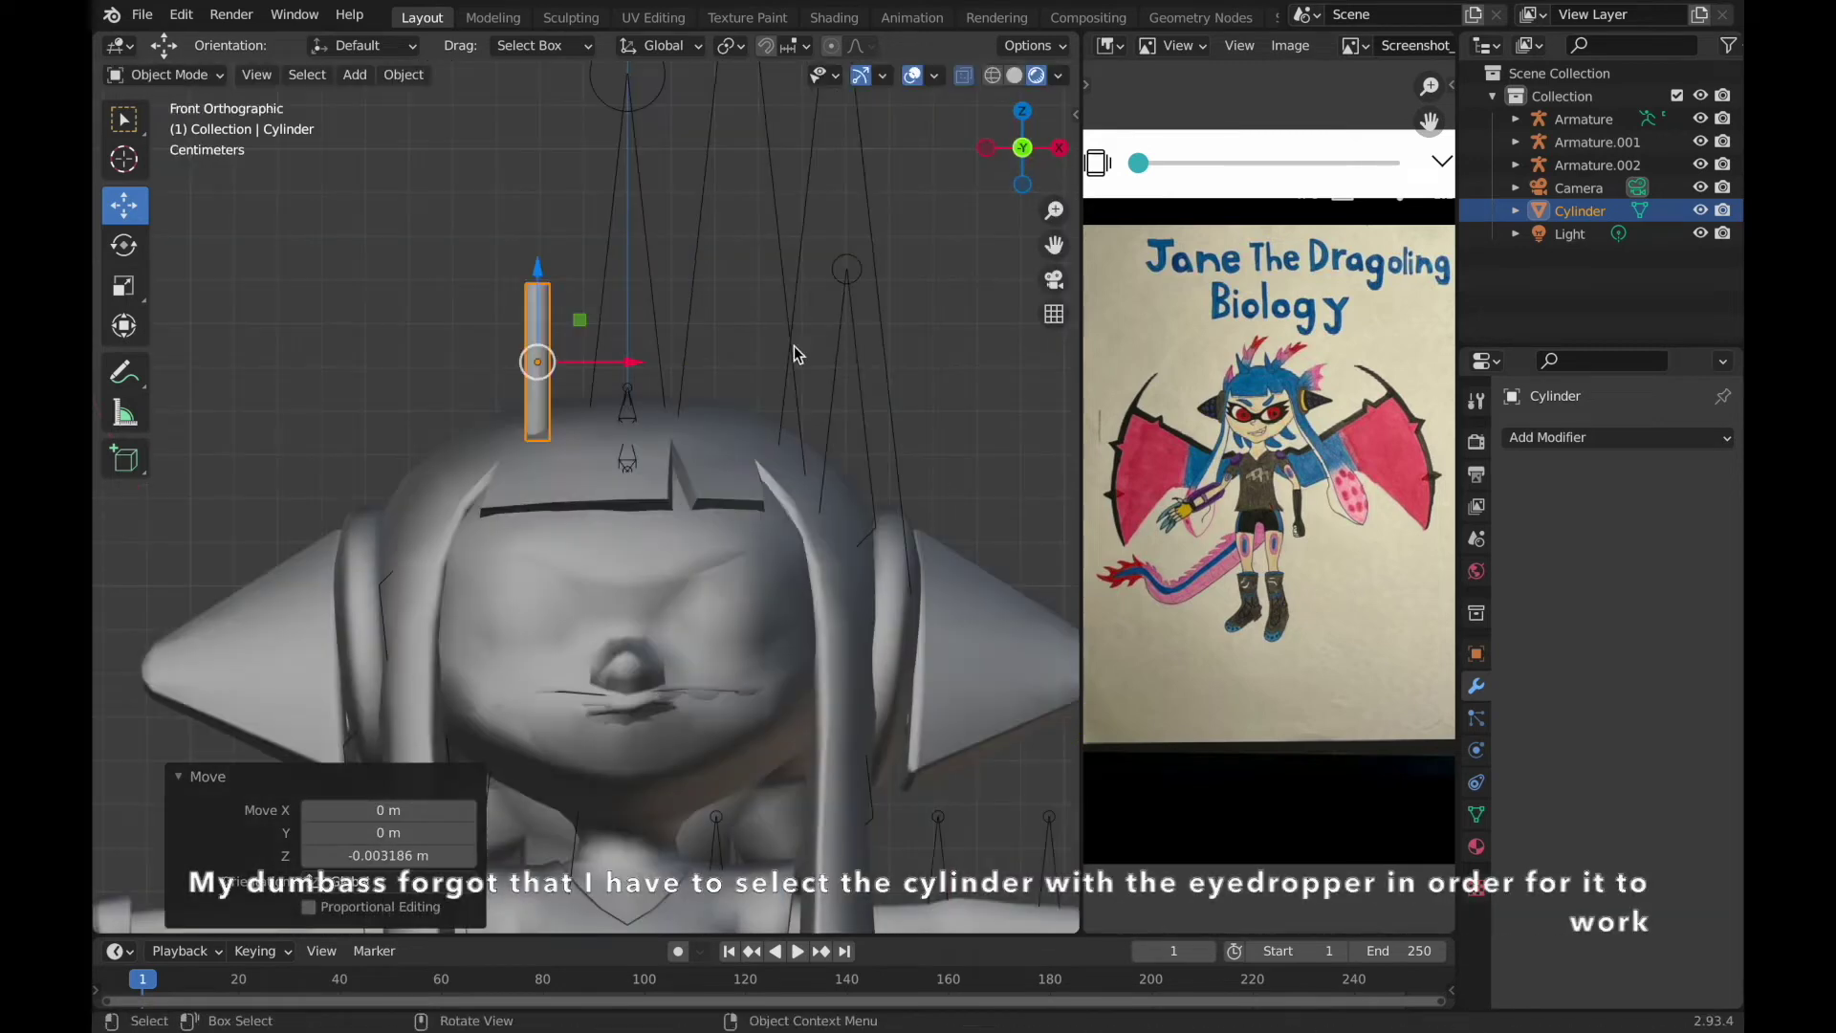
click(764, 459)
click(1616, 437)
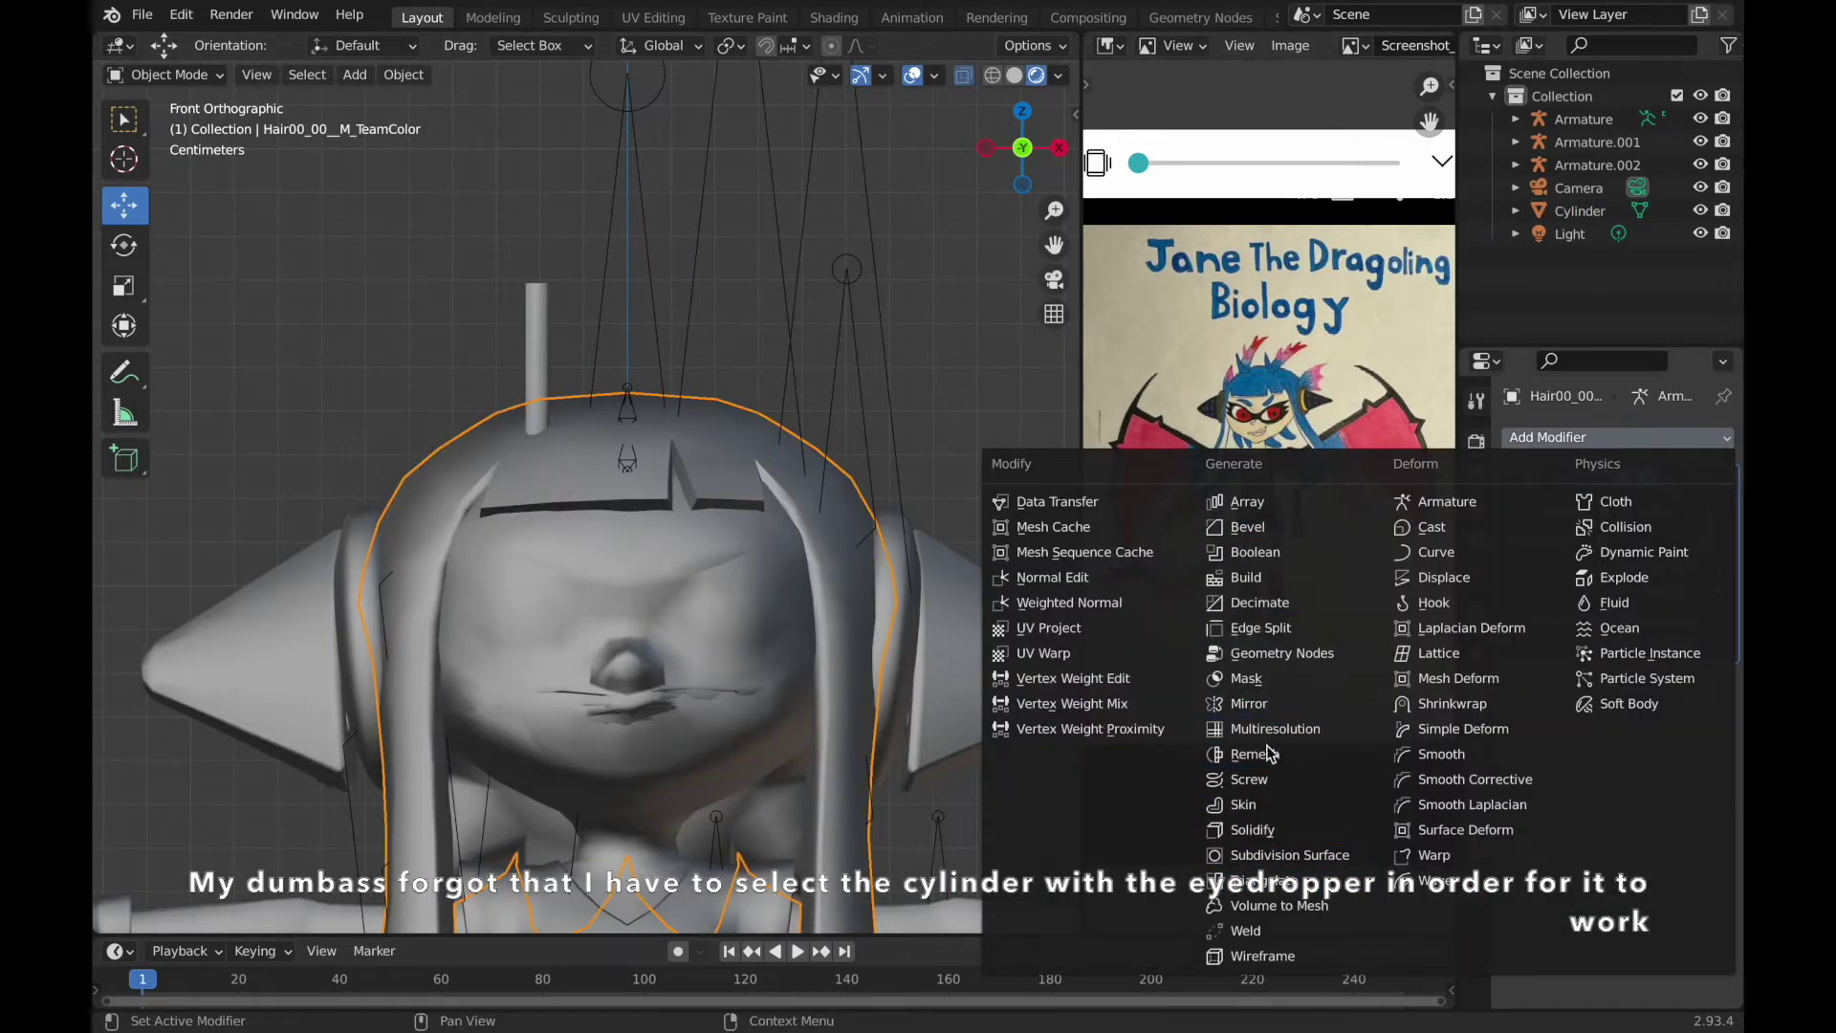
click(1257, 551)
key(ctrl+a)
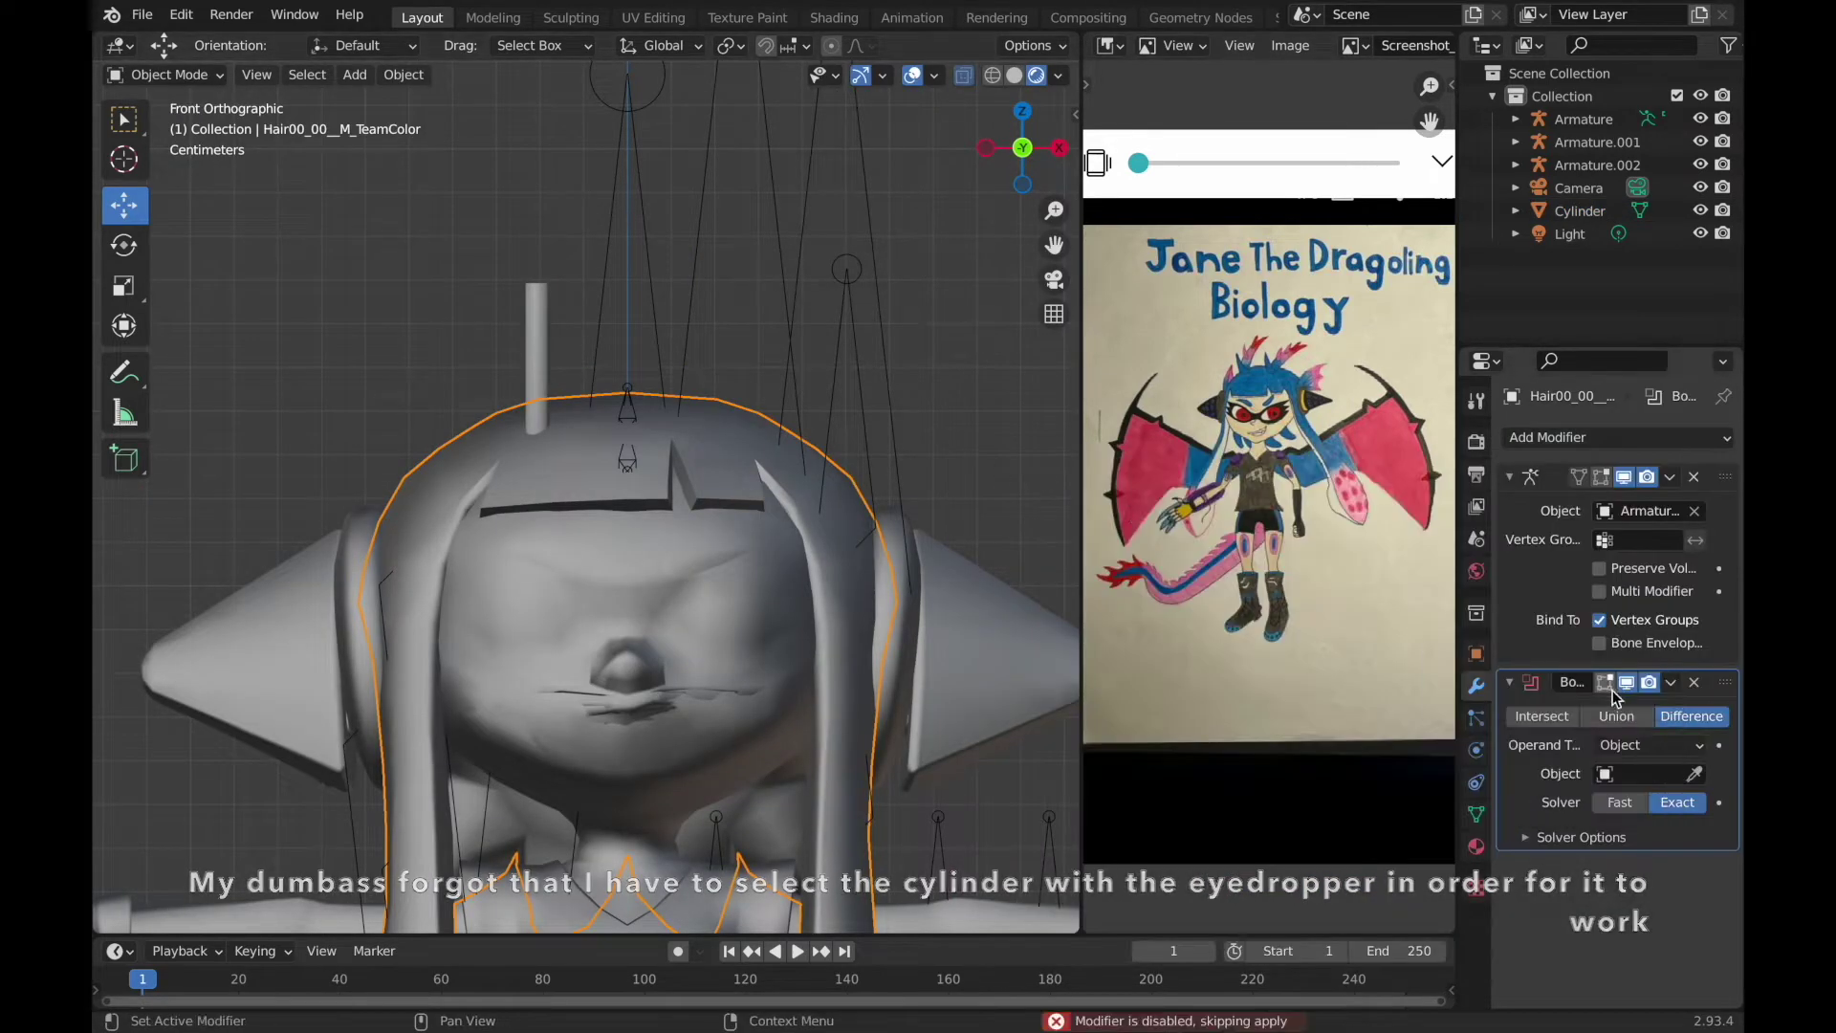
Try a Boolean modifier on the rod cylinder, then undo it.
click(525, 296)
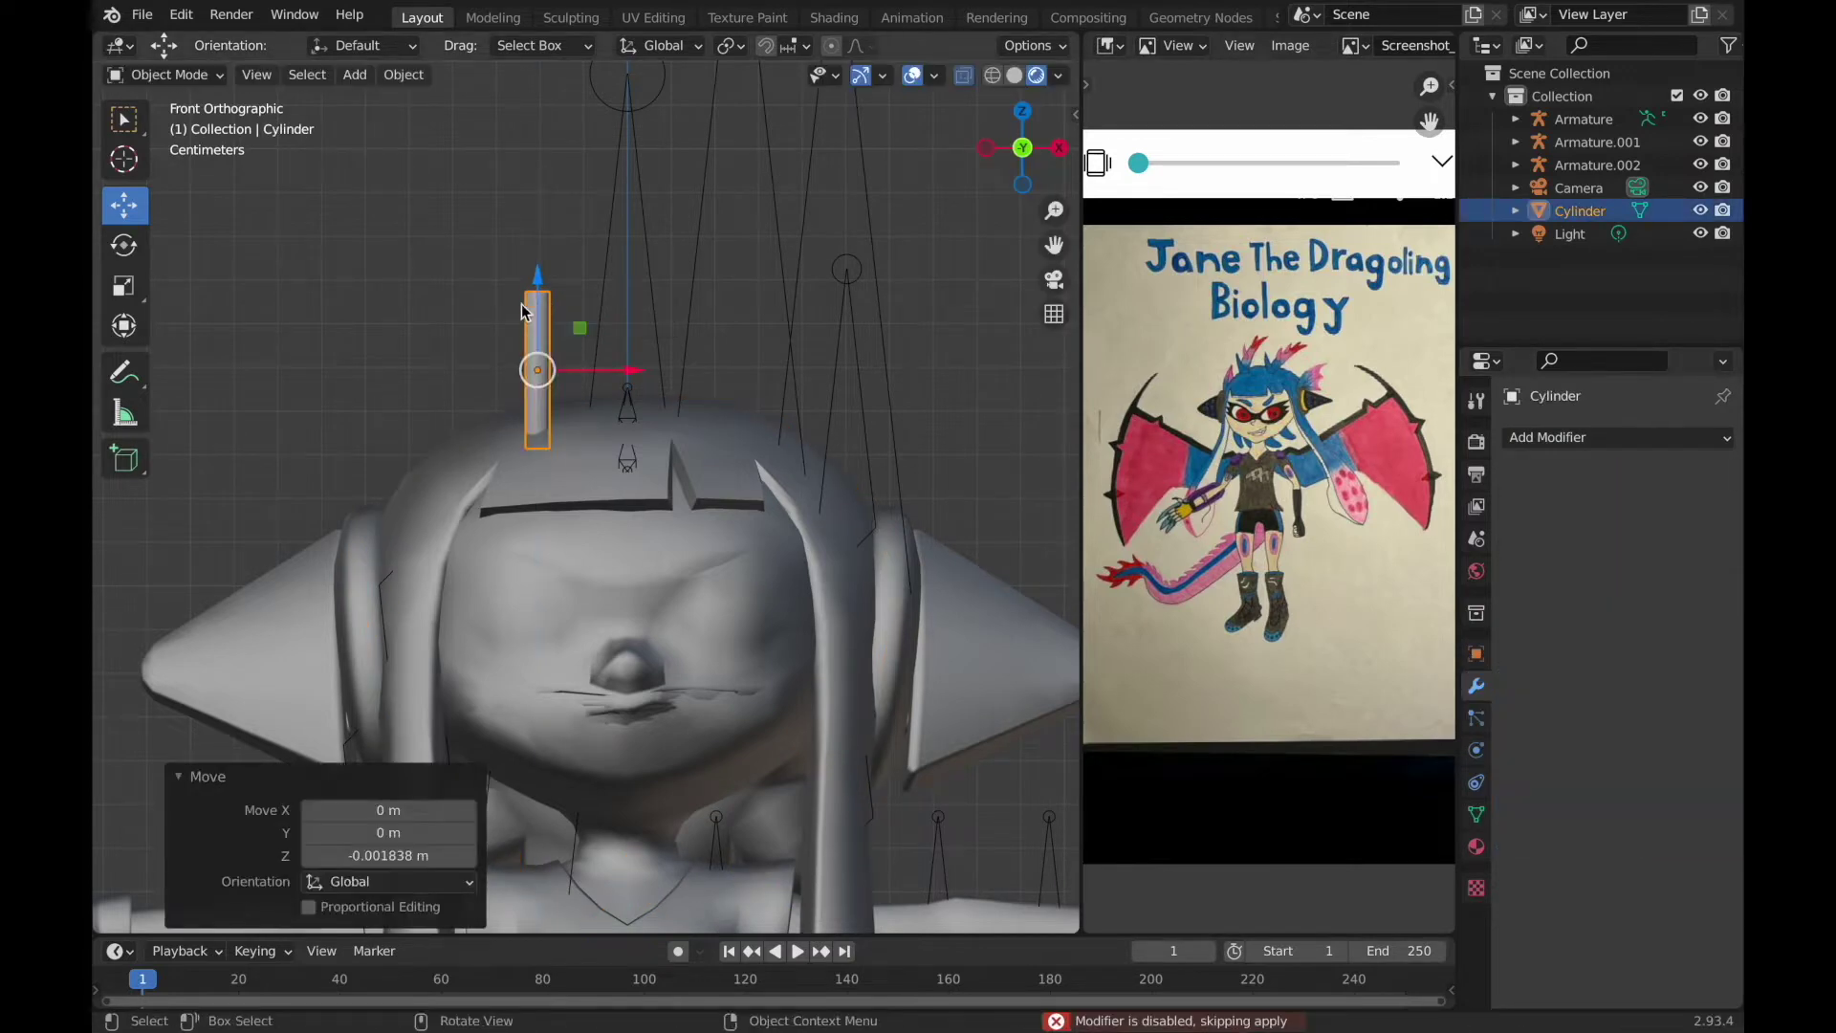
click(1616, 437)
click(1260, 551)
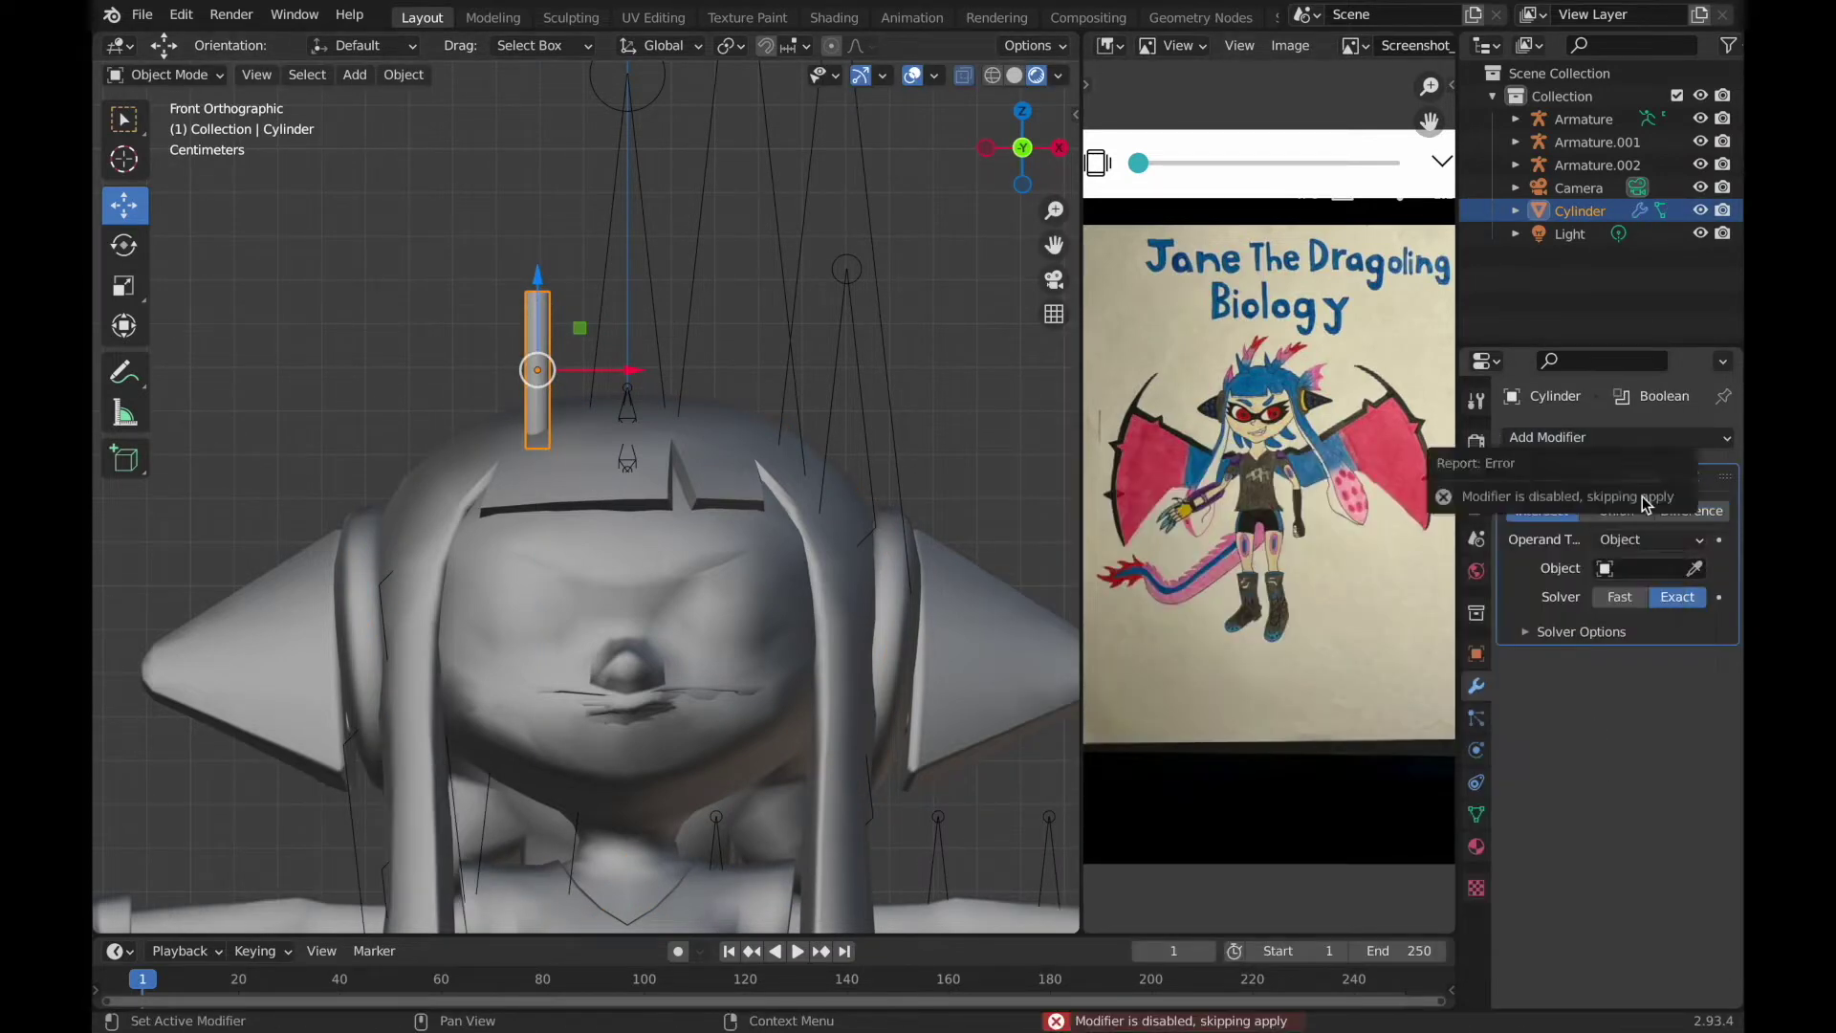
middle_drag(820, 356, 807, 405)
key(ctrl+z)
Add another Boolean modifier to the hair and try applying it from its options menu.
click(888, 507)
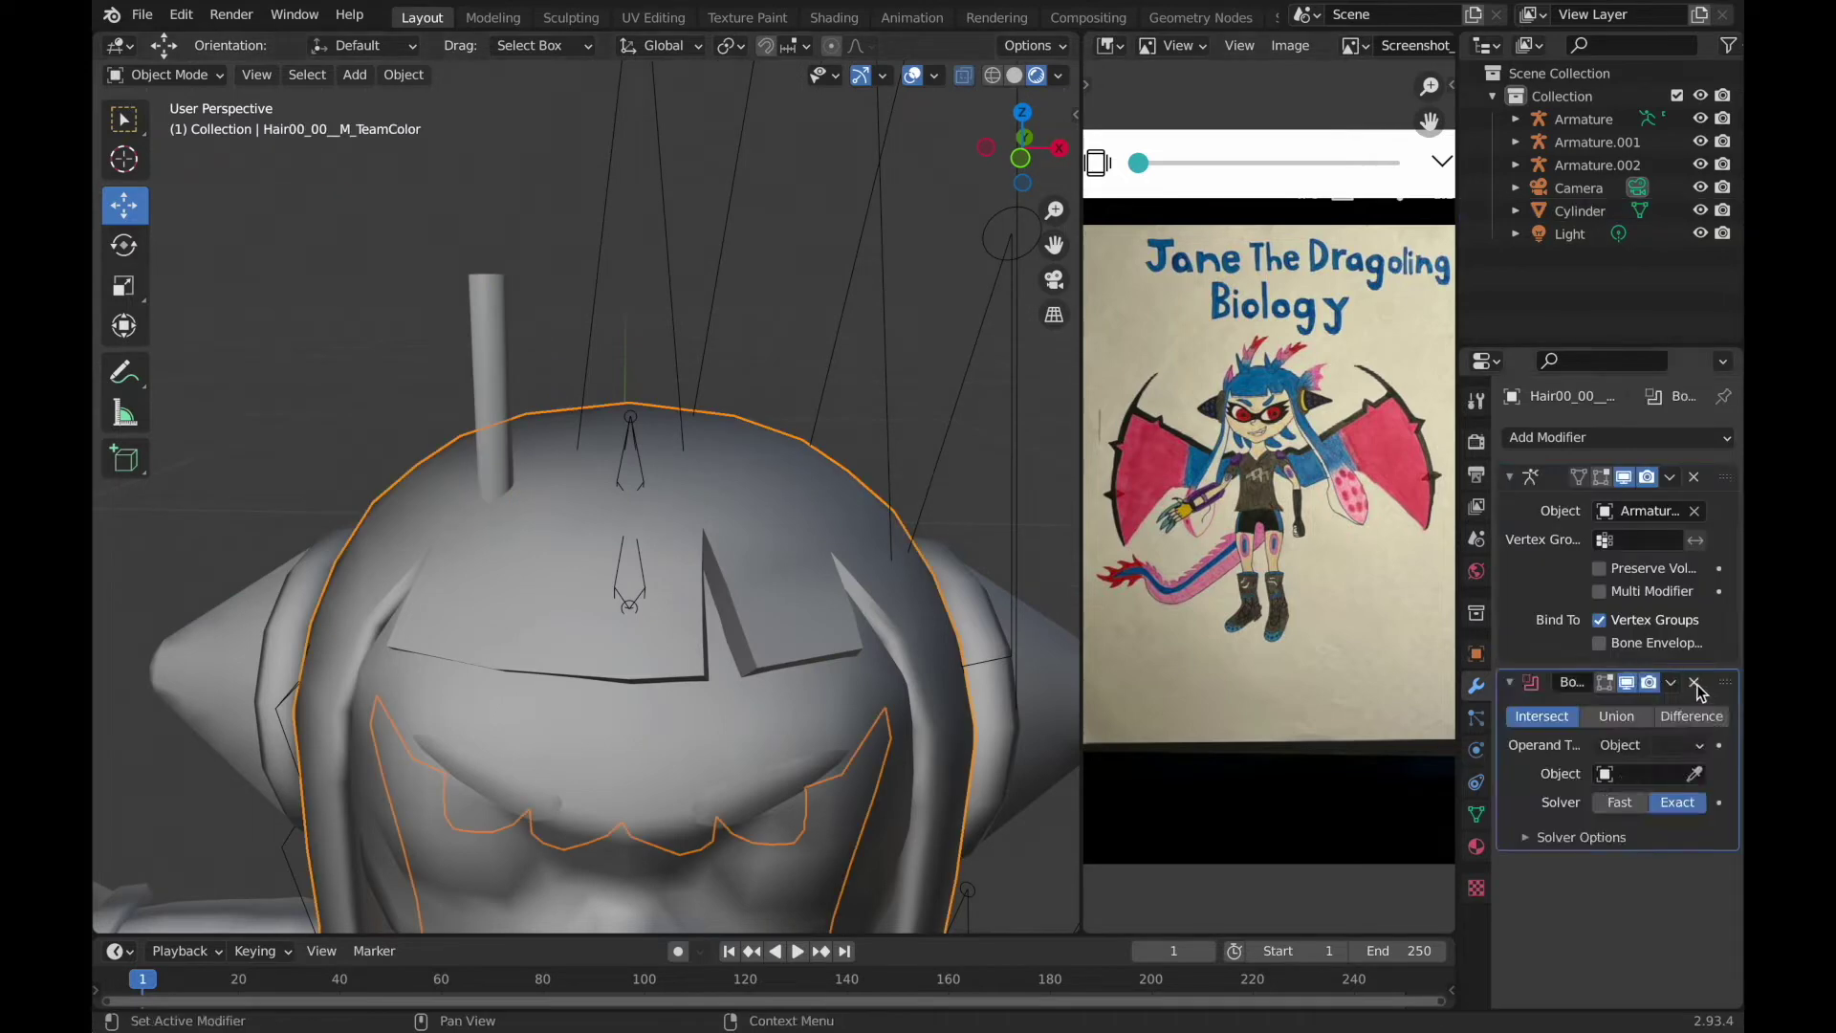
middle_drag(888, 507, 752, 562)
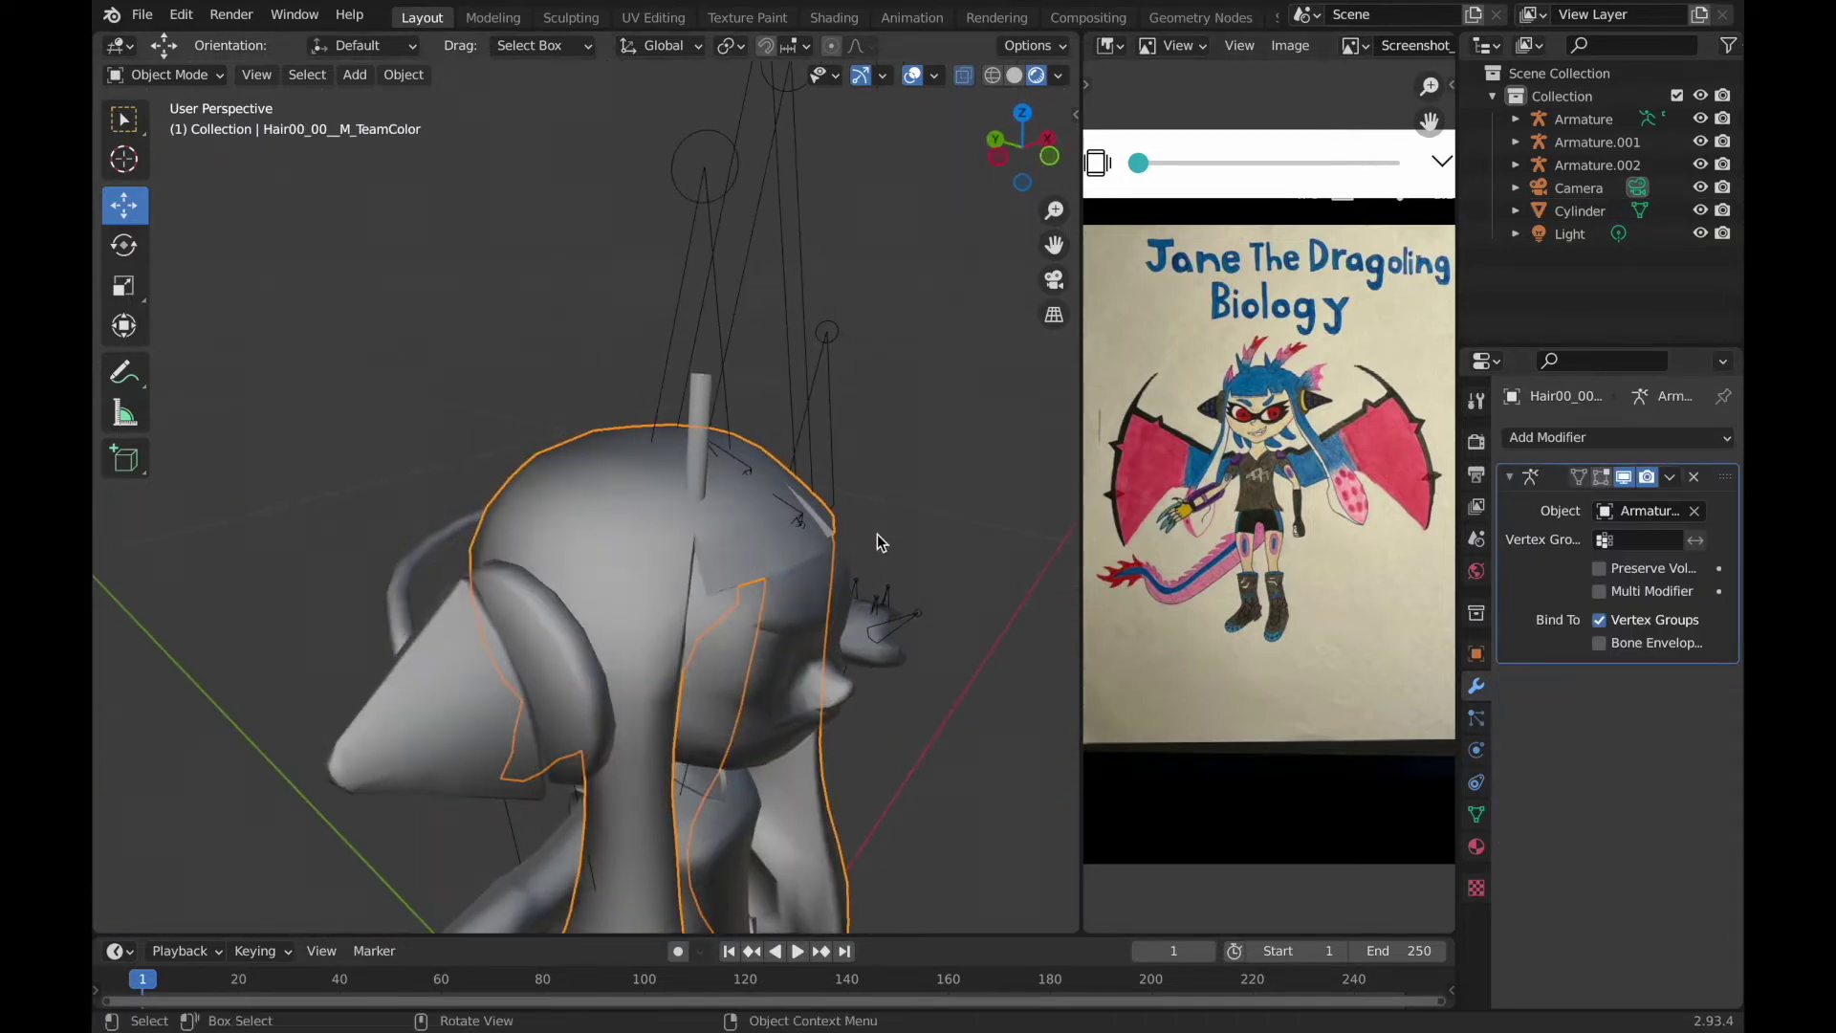
click(1631, 445)
click(1287, 562)
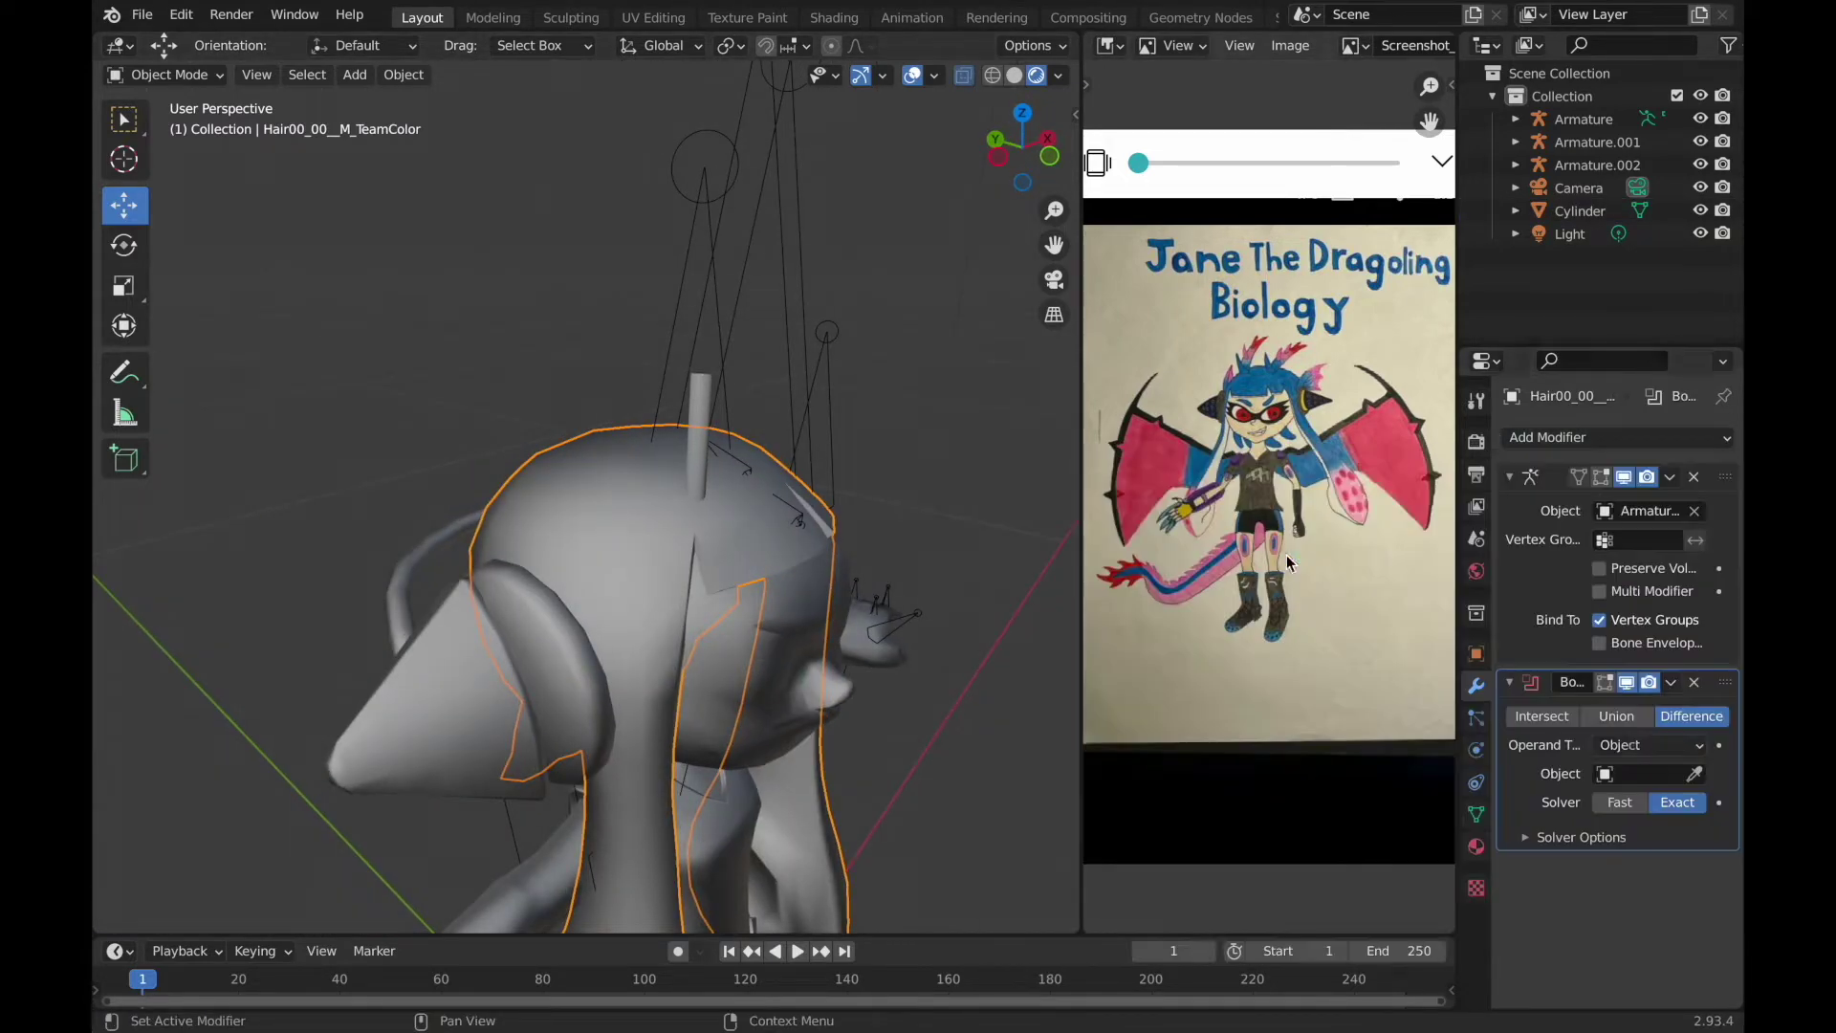
click(1670, 681)
click(1569, 709)
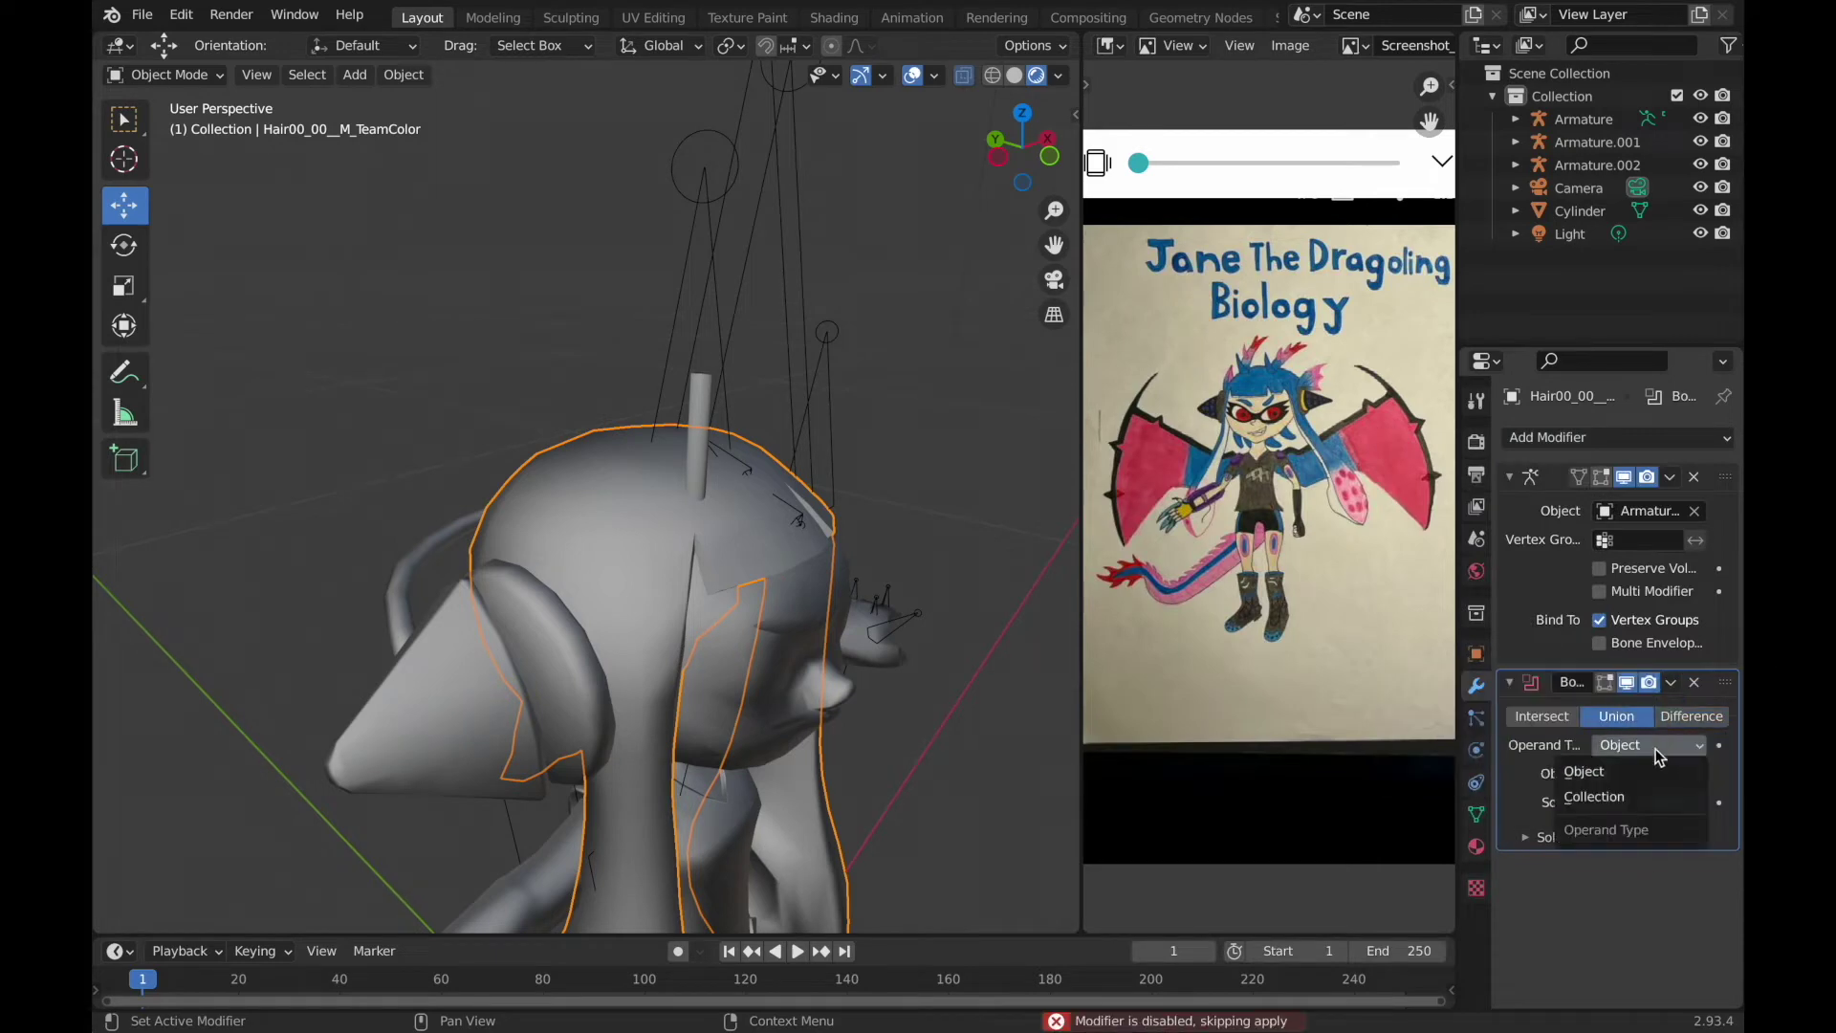
Select the rod cylinder and undo the failed Boolean changes.
mouse_move(669, 574)
middle_down()
mouse_move(574, 583)
mouse_move(631, 574)
middle_up()
click(637, 440)
key(ctrl+z)
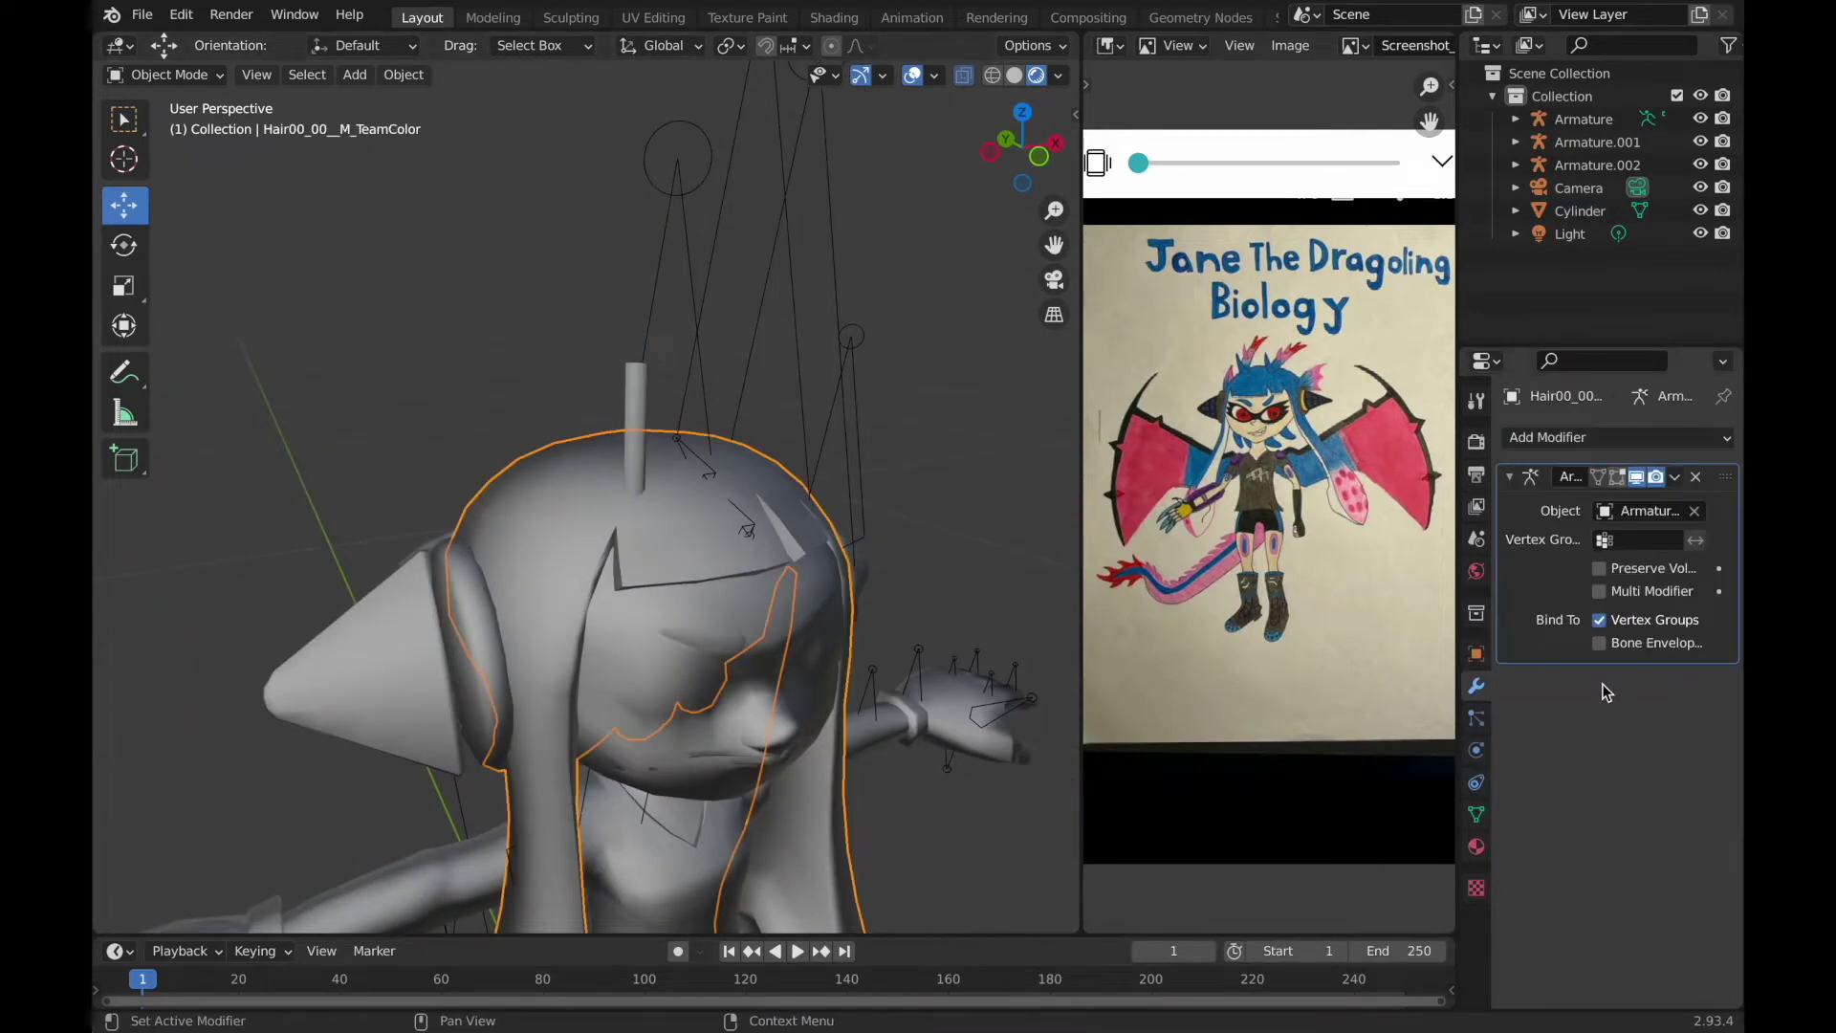
key(ctrl+z)
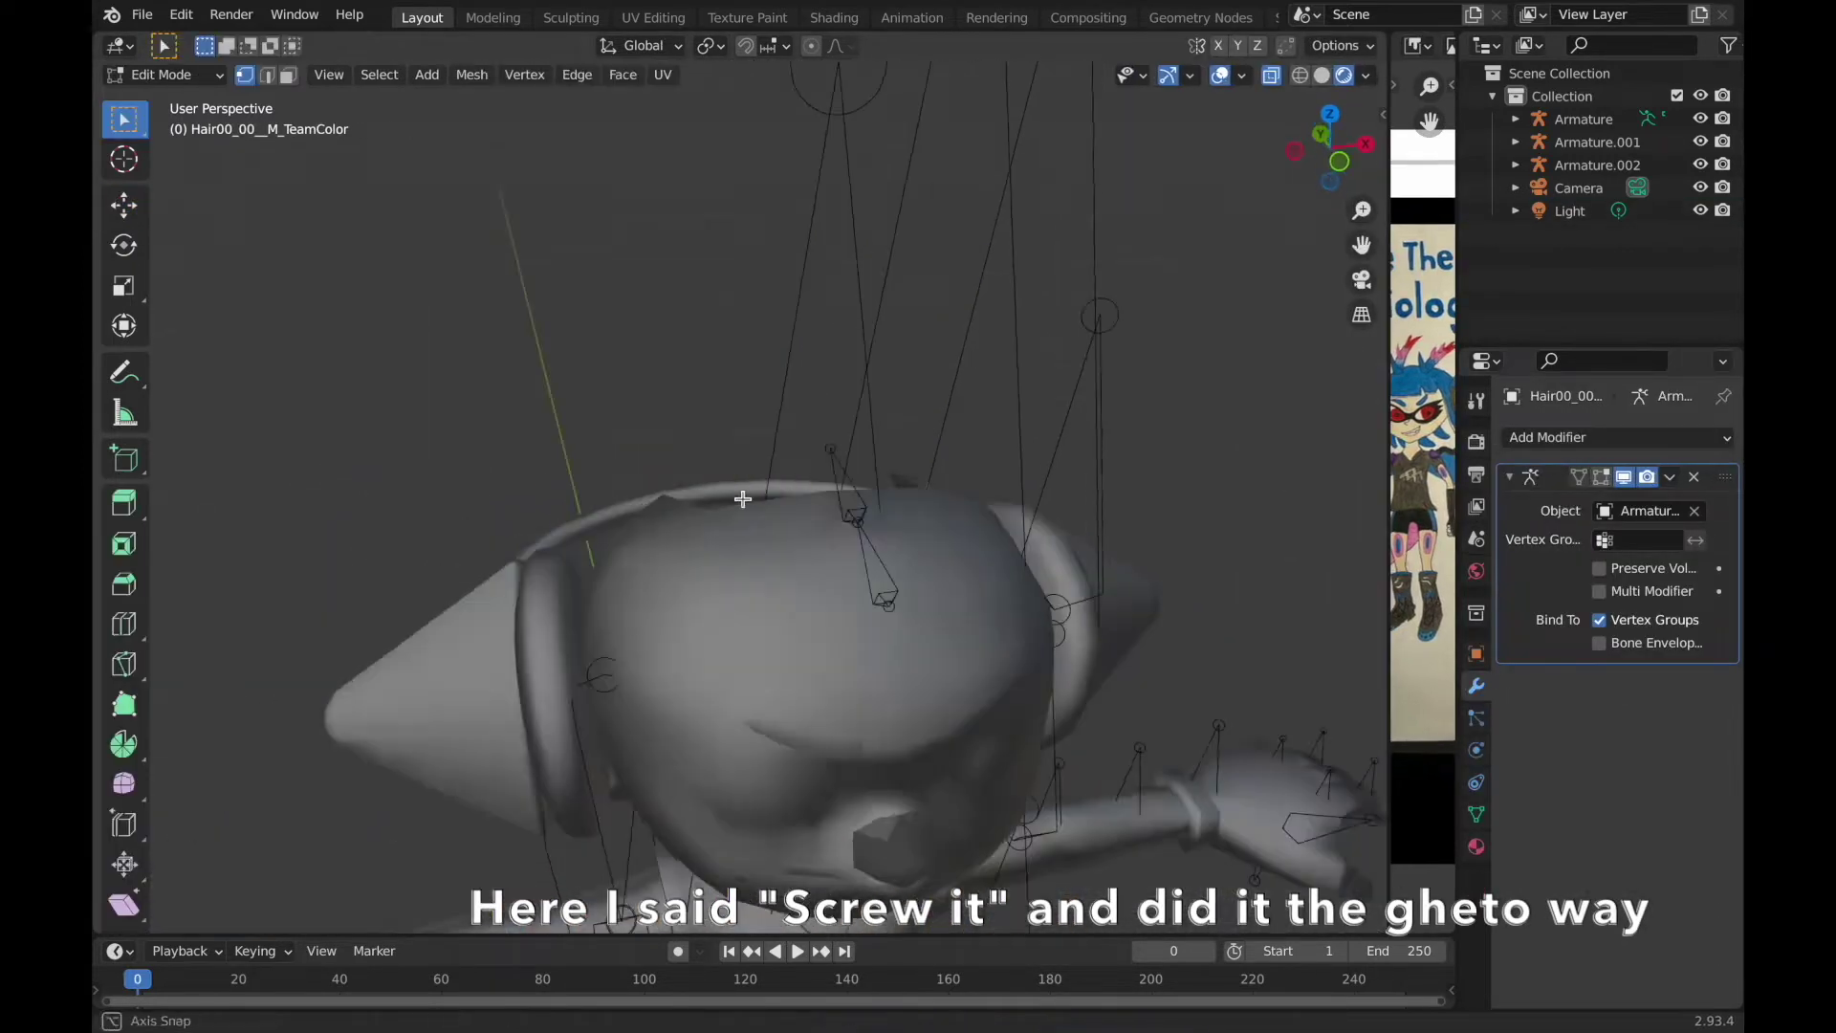
Add a new cylinder and shrink it down to hair-strand size.
key(a)
middle_drag(743, 498, 717, 320)
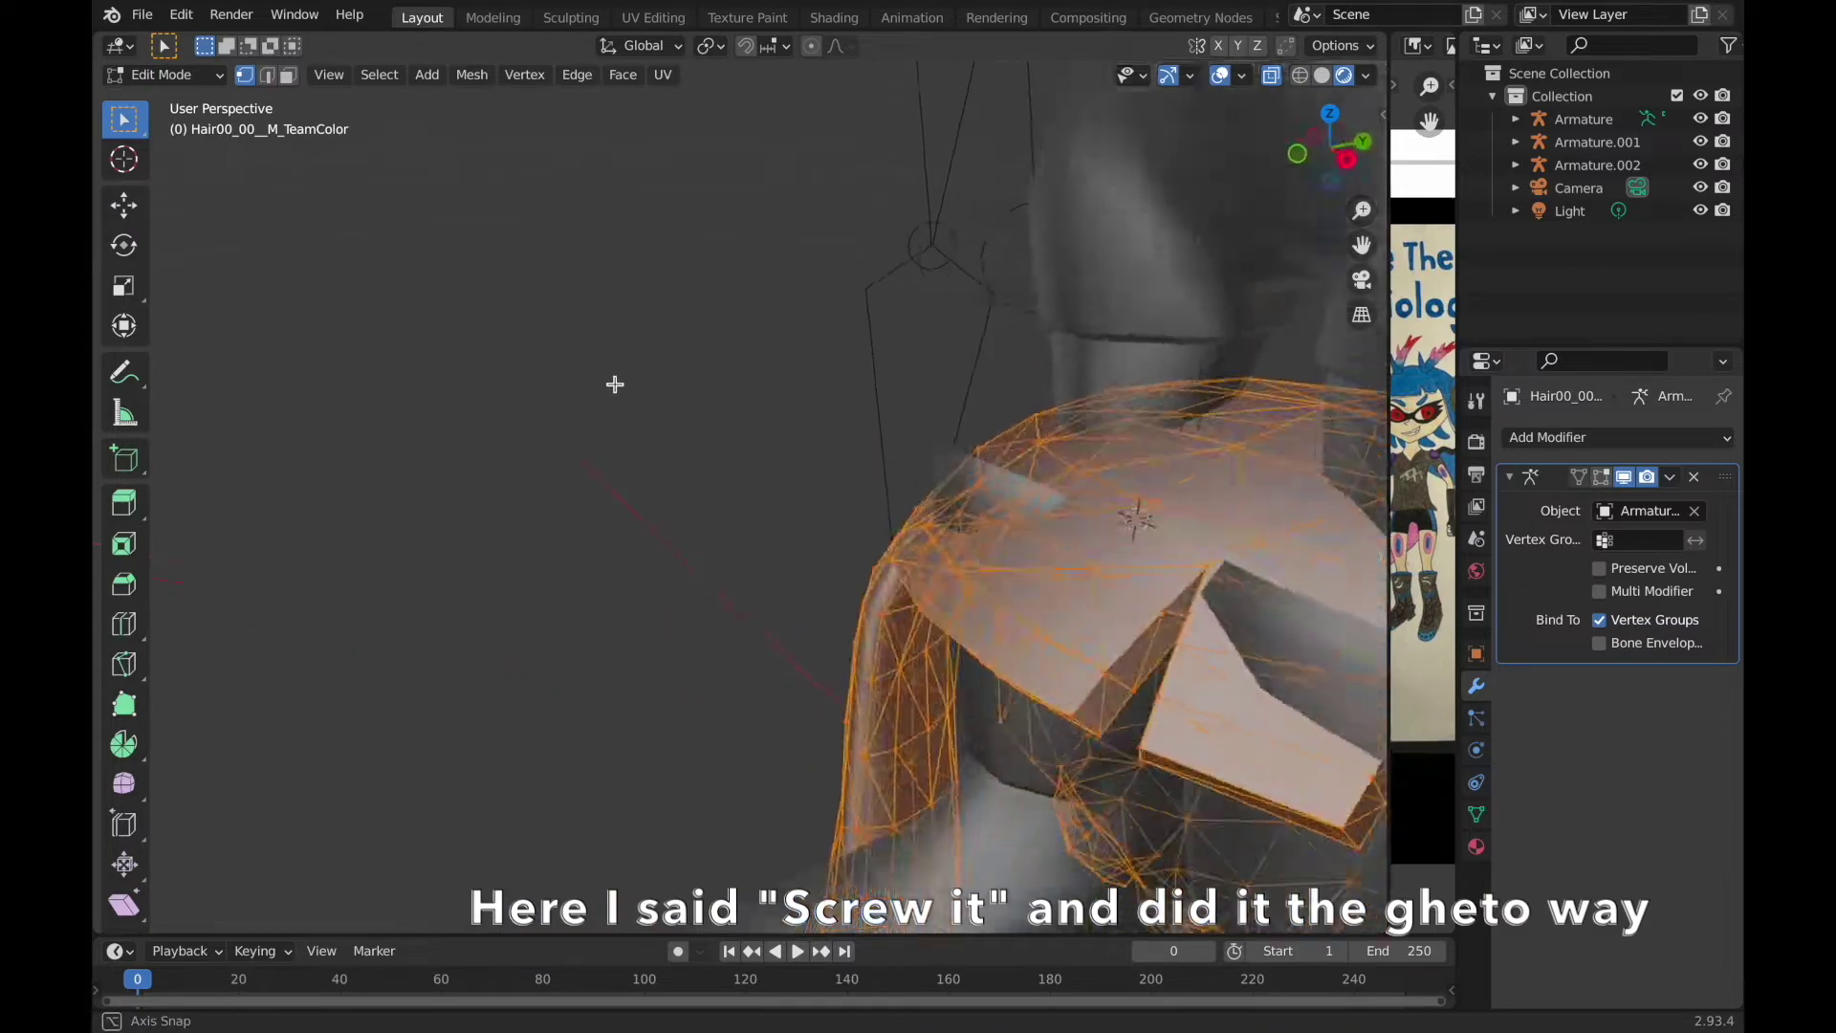
click(427, 75)
click(480, 224)
scroll(861, 406, down, 5)
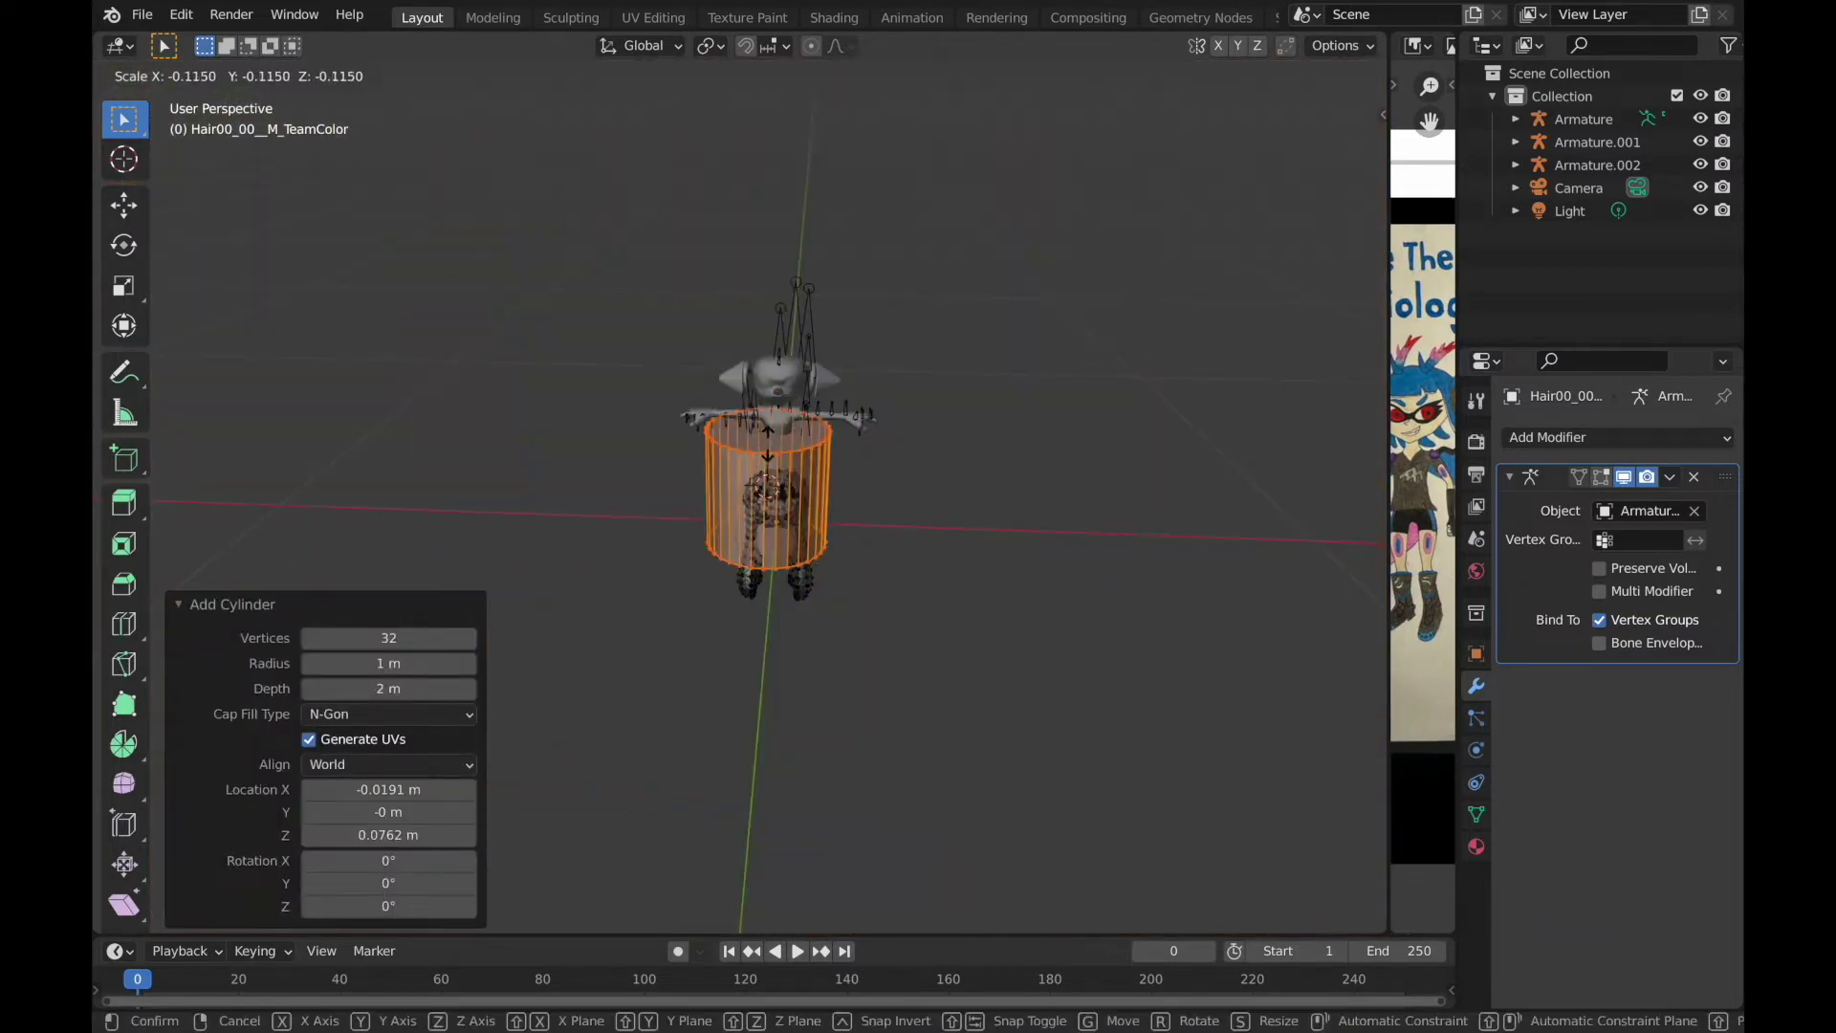
key(s)
click(893, 482)
scroll(1189, 538, up, 4)
key(s)
Stretch the strand cylinder taller and move it along Y, checking from the front view.
middle_drag(1051, 535, 813, 497)
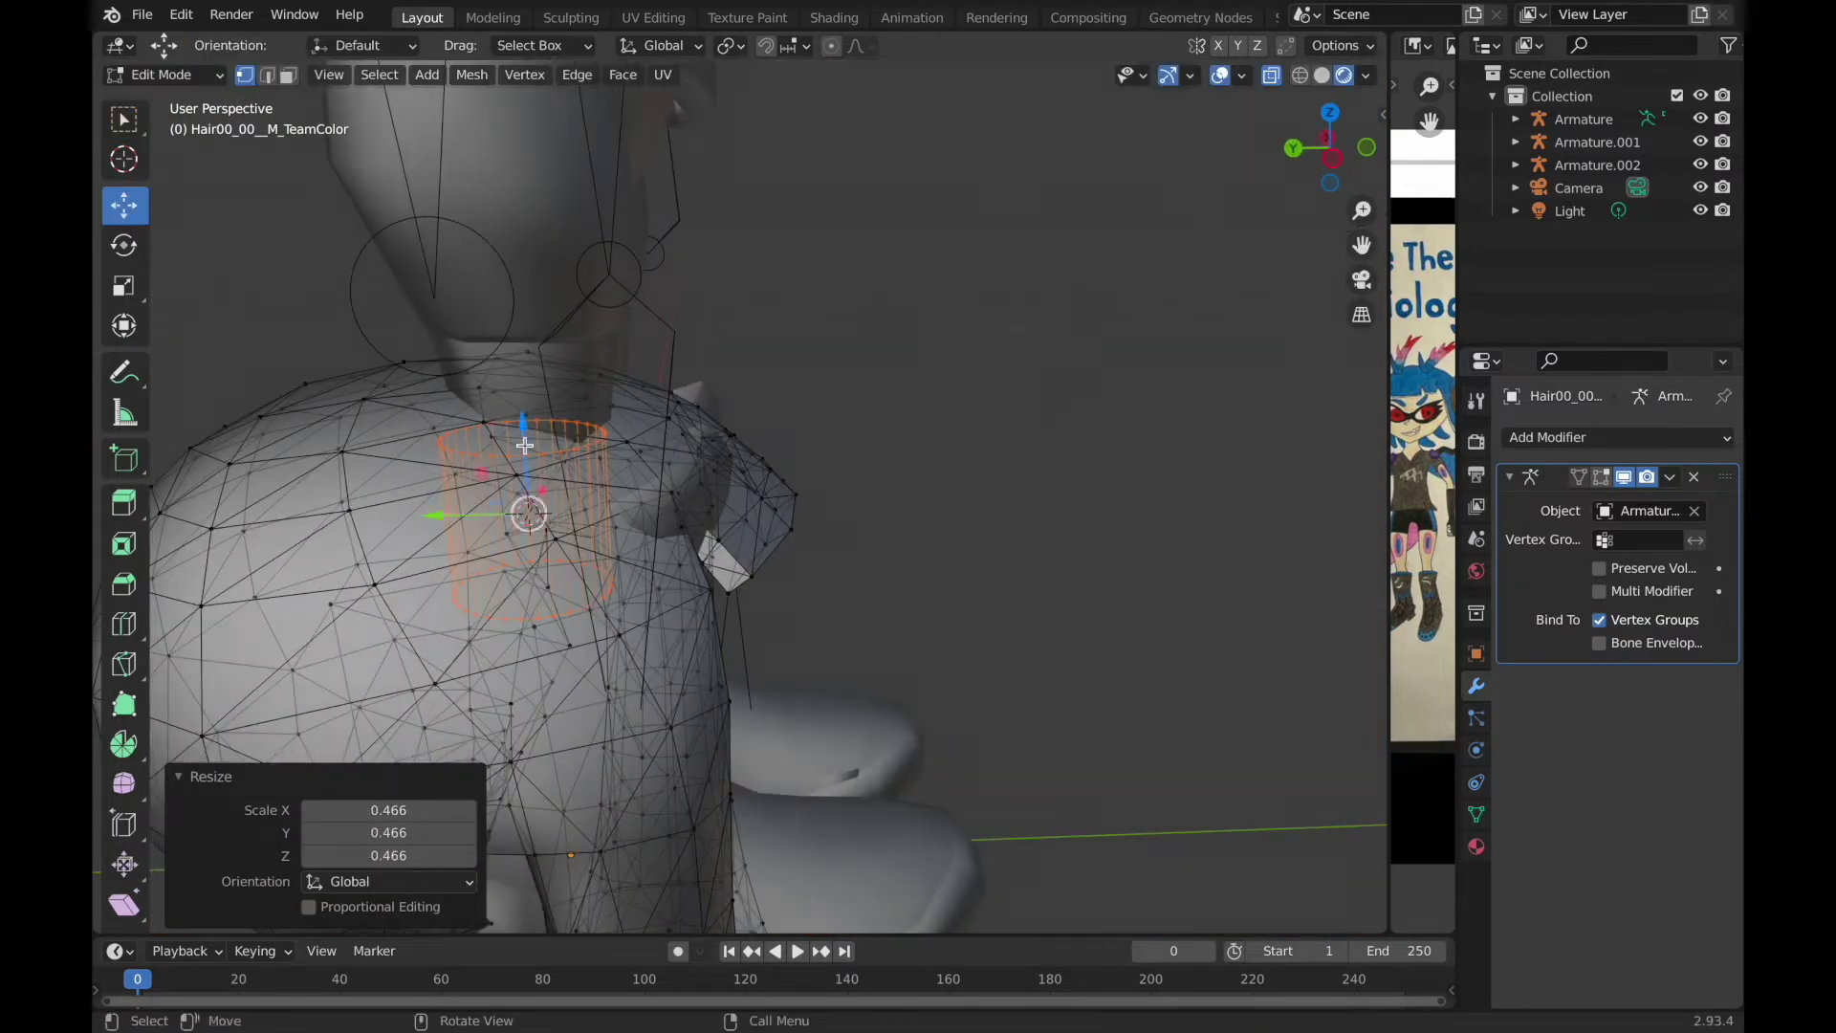
key(g)
click(934, 584)
mouse_move(935, 583)
middle_down()
mouse_move(574, 471)
mouse_move(1094, 472)
mouse_move(580, 395)
middle_up()
click(550, 395)
middle_drag(550, 394, 321, 424)
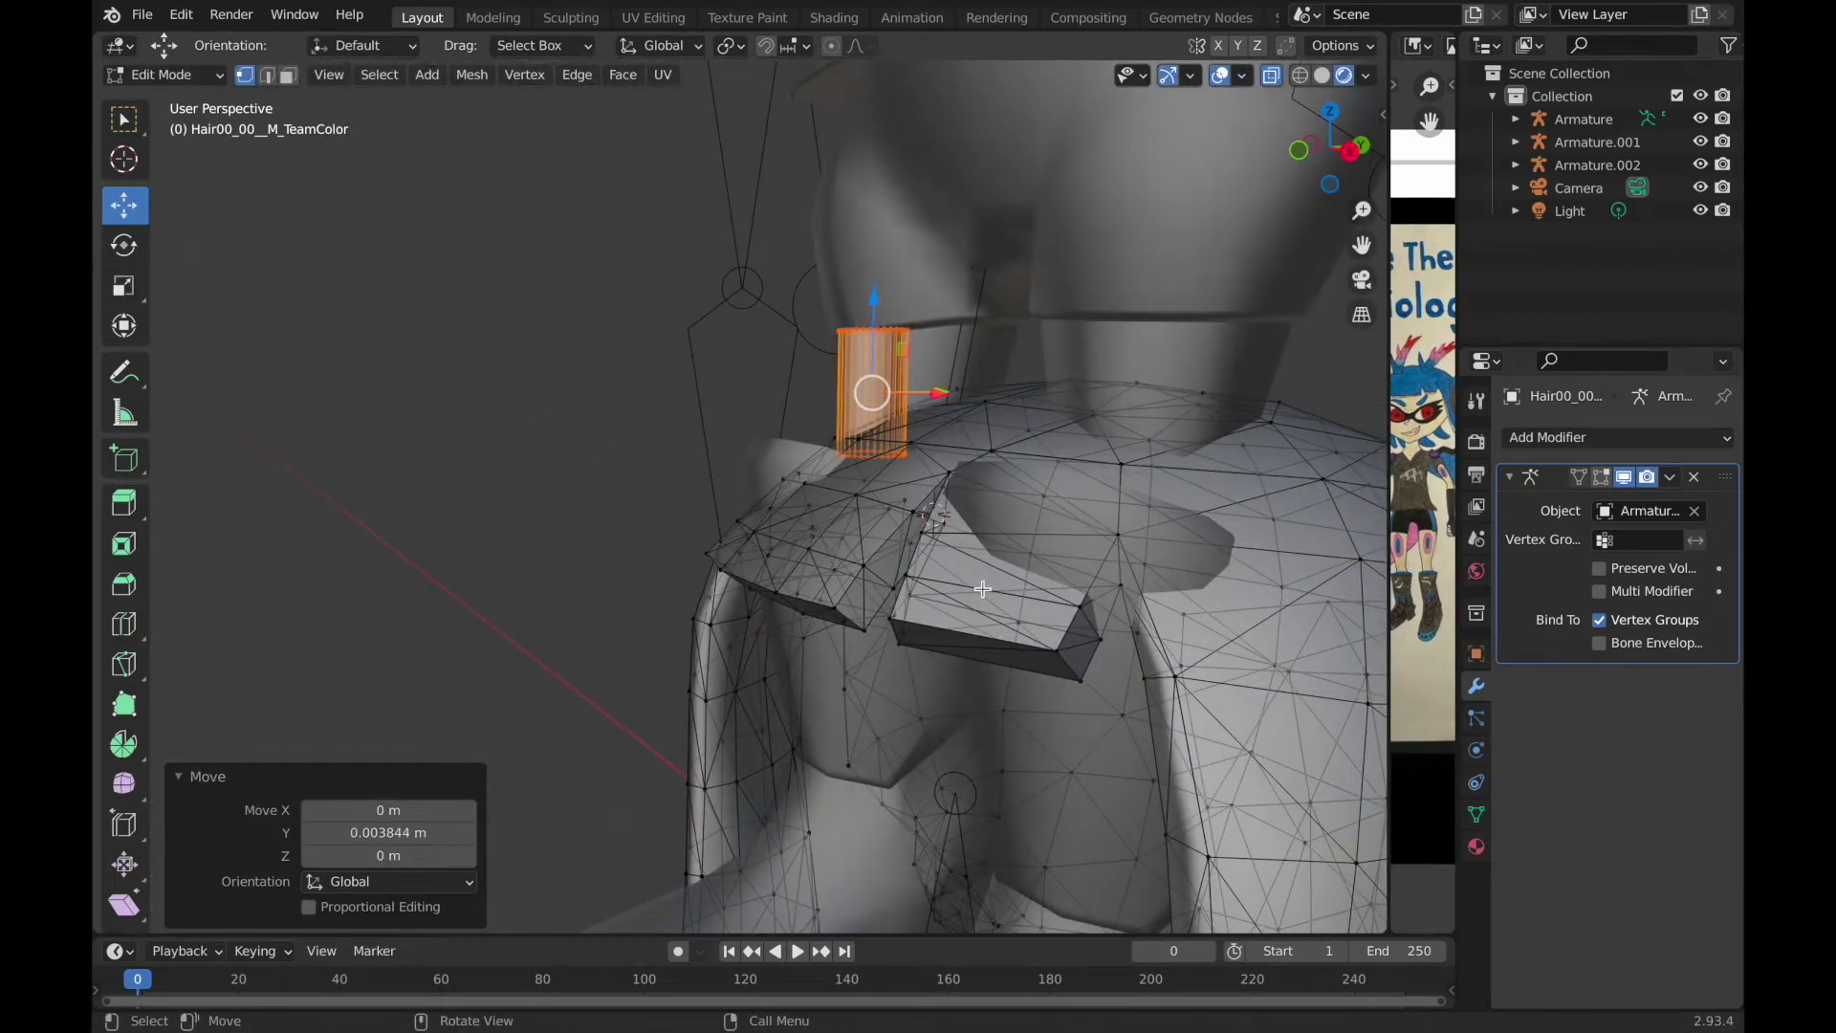
middle_drag(976, 587, 1114, 612)
click(1327, 163)
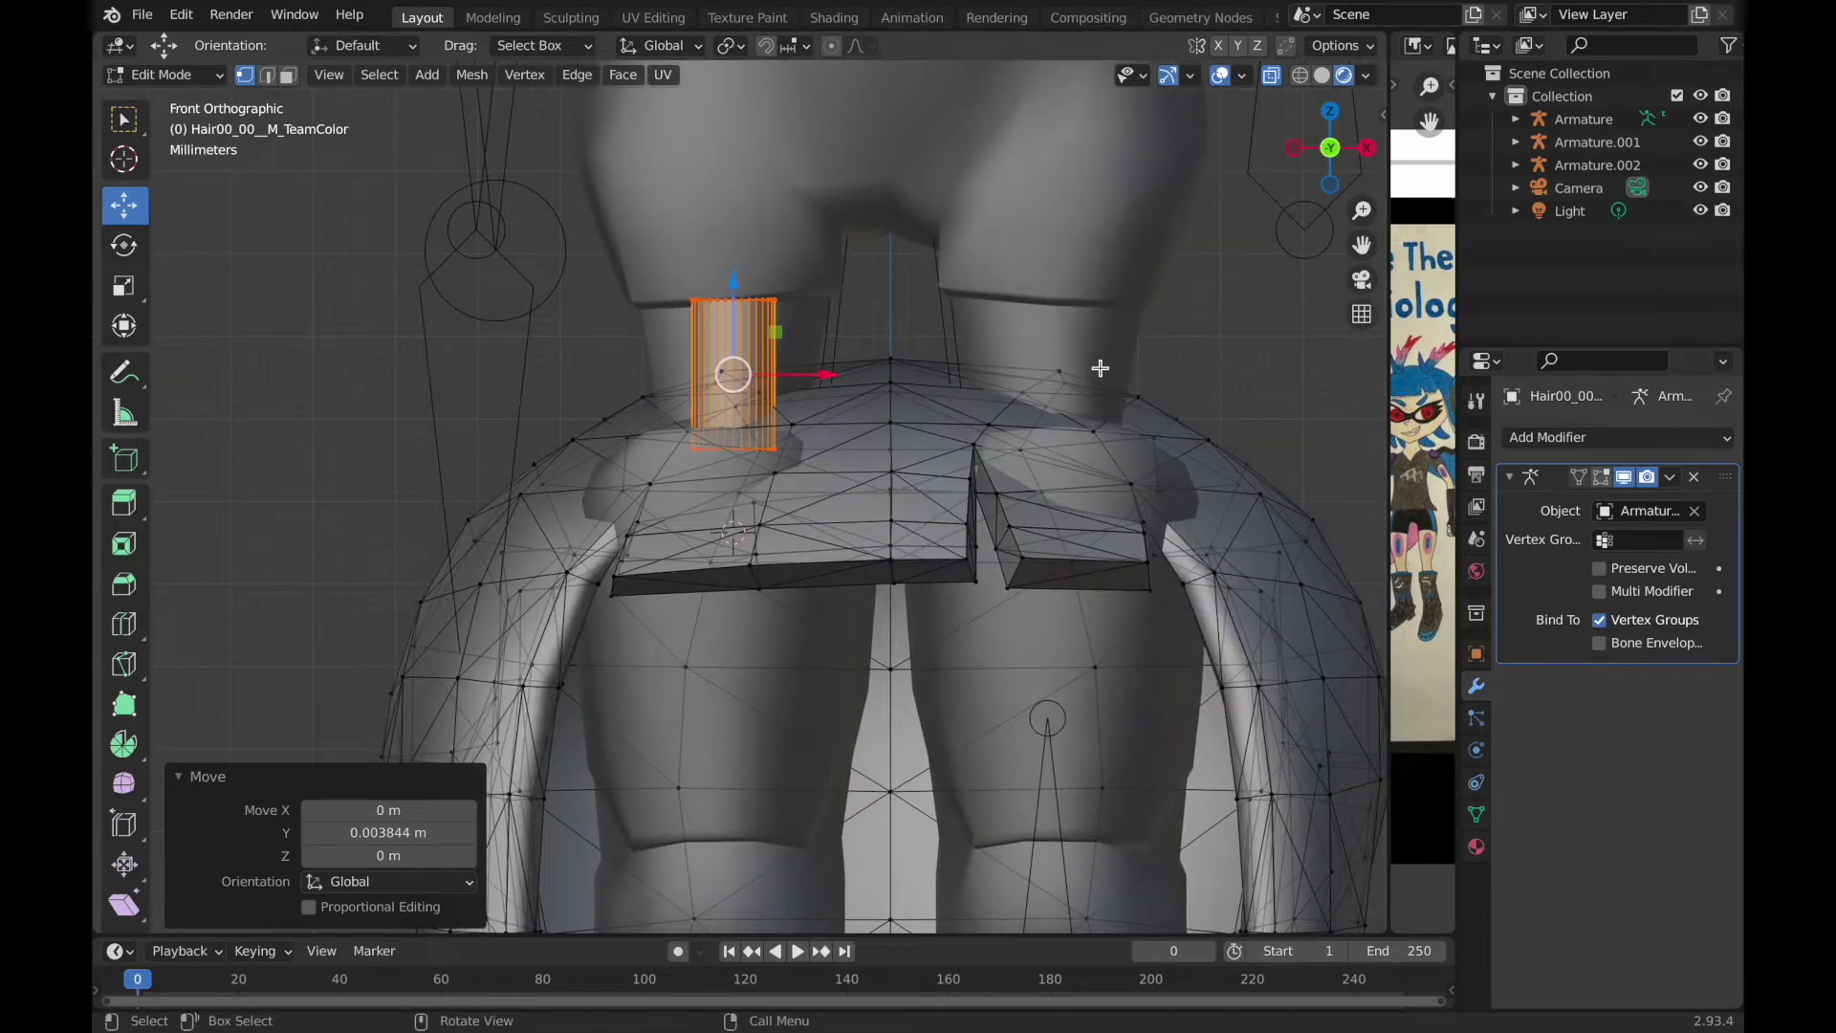
Duplicate the hair strand cylinder and place the copy on the opposite side along X.
key(Escape)
key(g)
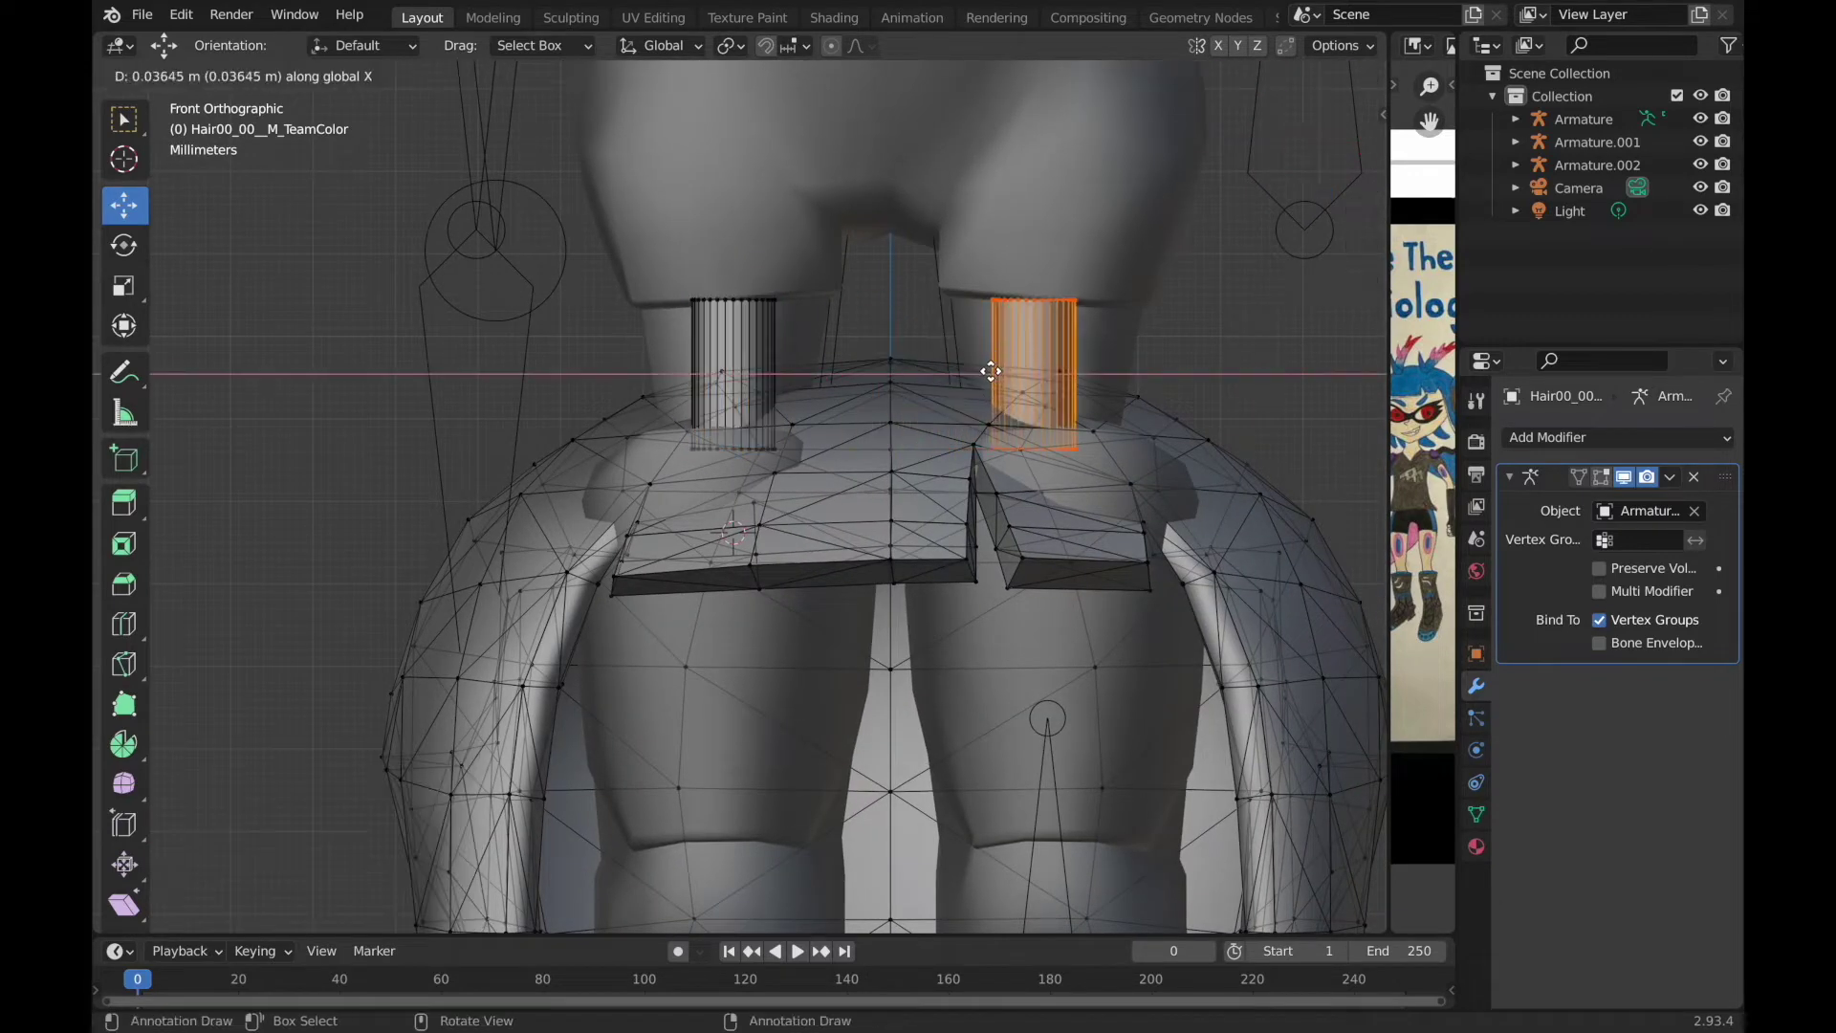
click(1000, 371)
mouse_move(1000, 371)
middle_down()
mouse_move(971, 393)
mouse_move(1066, 371)
middle_up()
Loop-cut the right strand, then raise, narrow and merge its top into a point.
key(ctrl+r)
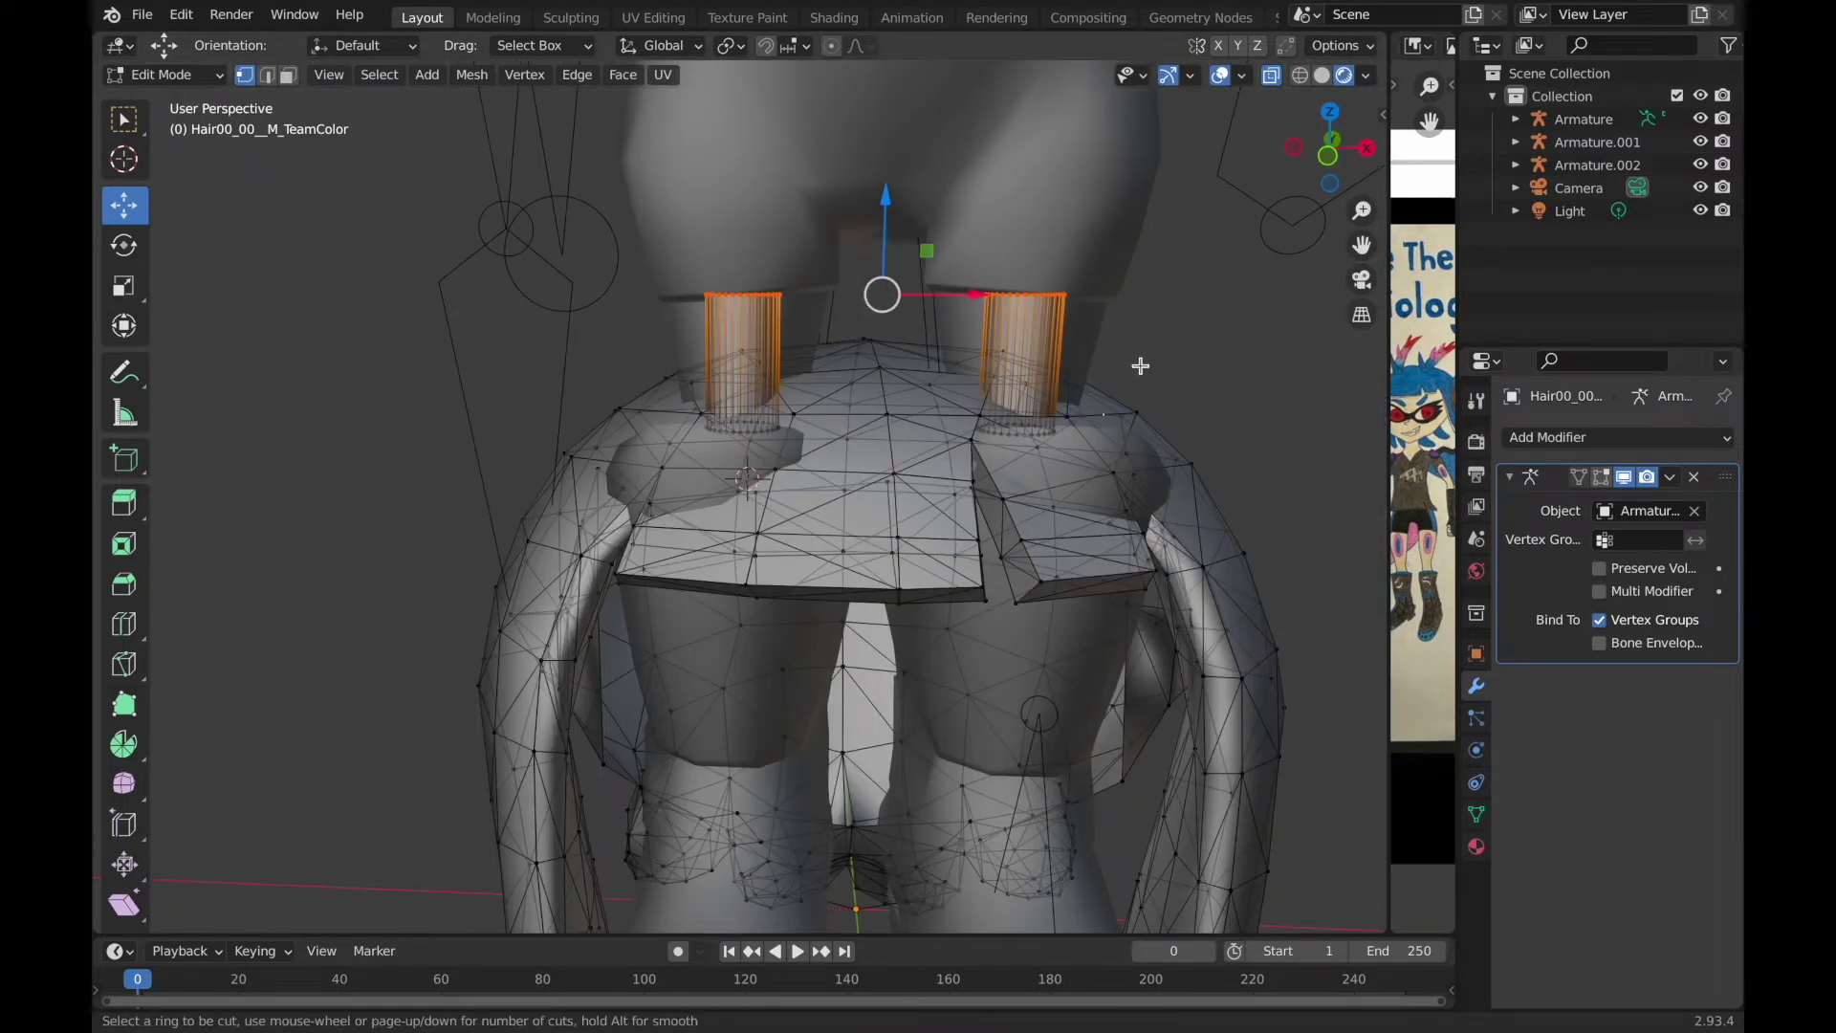
click(1069, 351)
click(809, 329)
mouse_move(809, 330)
middle_down()
mouse_move(943, 287)
mouse_move(910, 299)
middle_up()
key(g)
click(1068, 179)
key(s)
click(1169, 287)
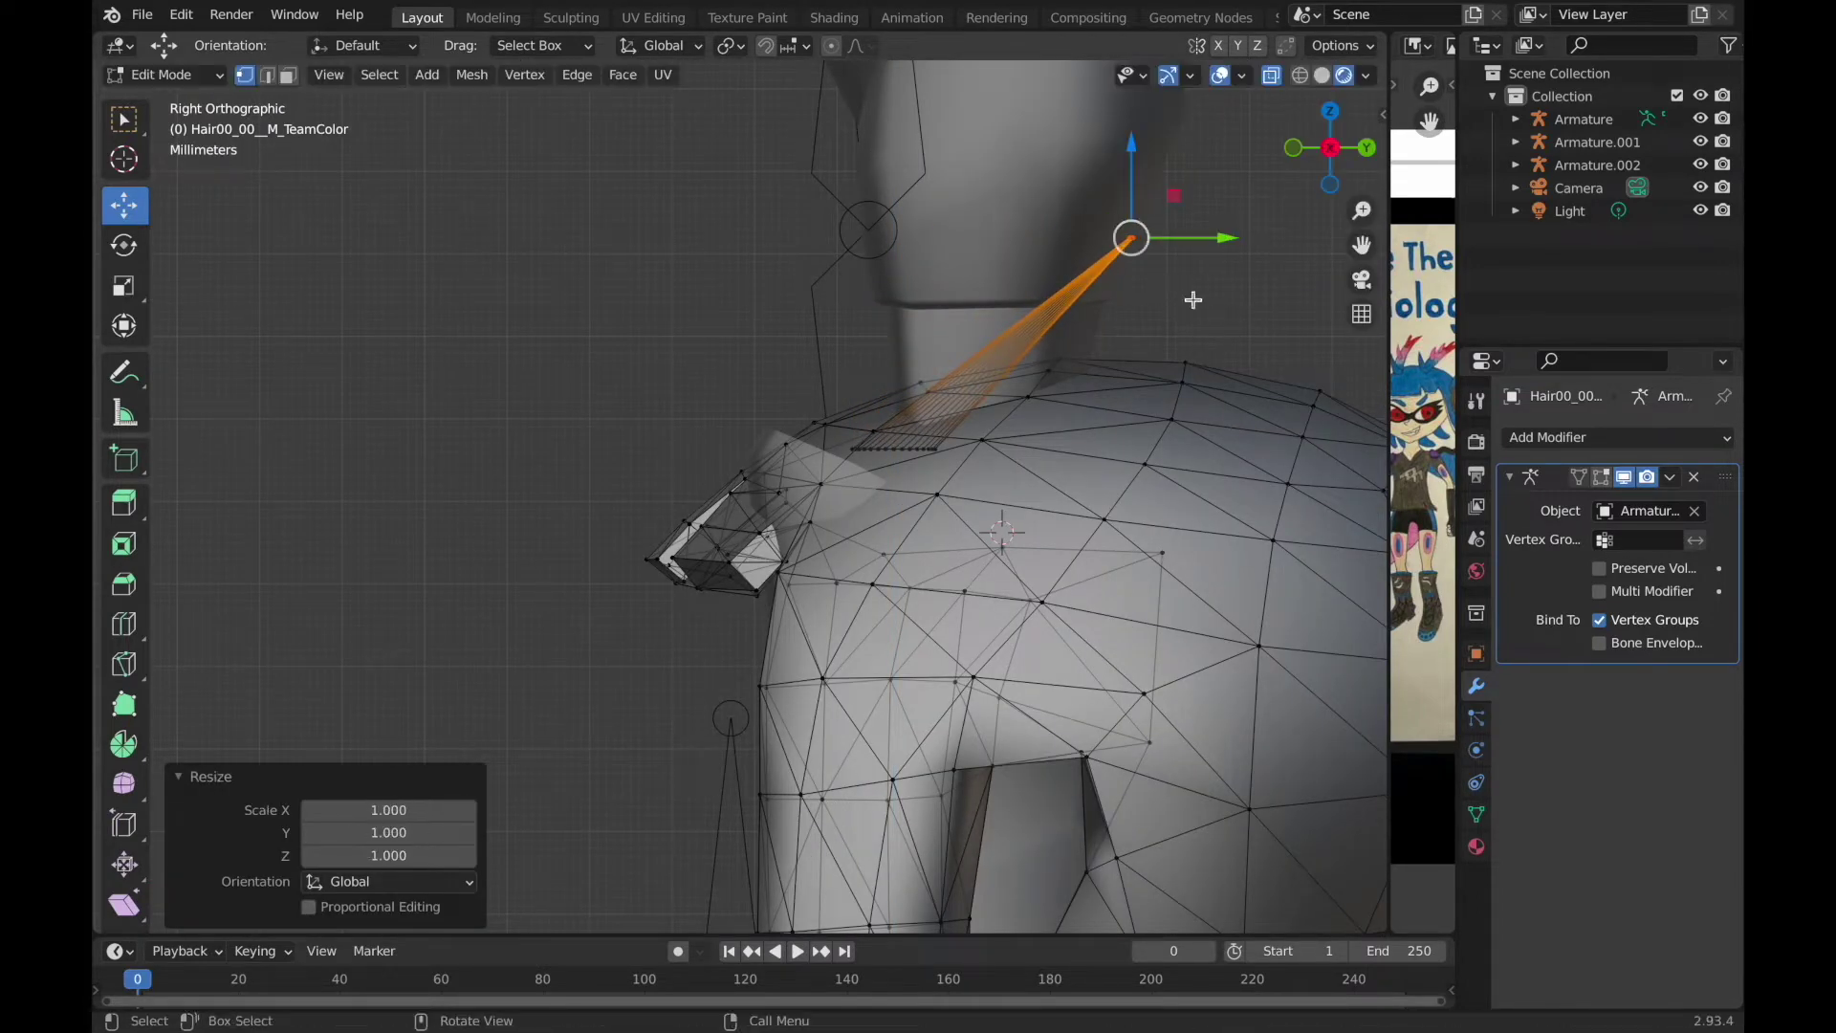
right_click(1186, 296)
click(1233, 750)
Move the spike tip in right side view and try merging its vertices, then undo.
mouse_move(1052, 344)
middle_down()
mouse_move(1229, 345)
mouse_move(1309, 281)
middle_up()
middle_drag(1062, 324, 917, 210)
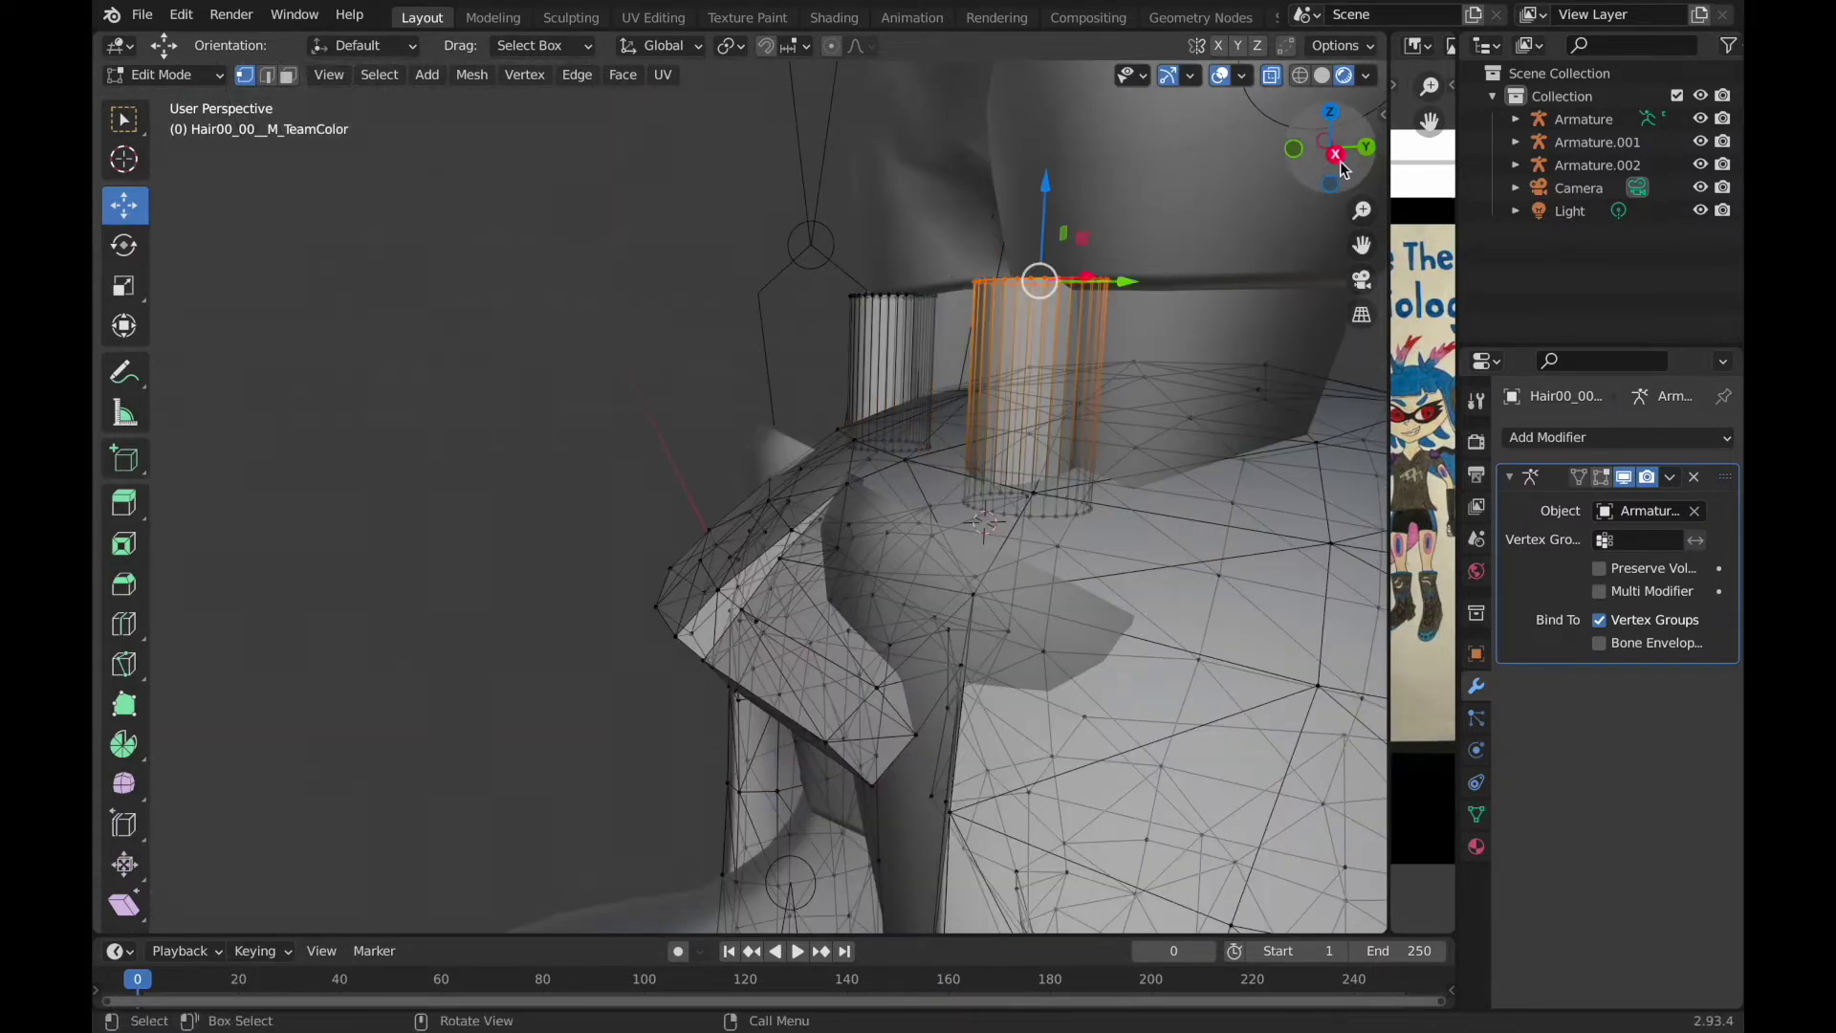
click(1335, 154)
drag(1217, 225, 1217, 184)
right_click(1286, 457)
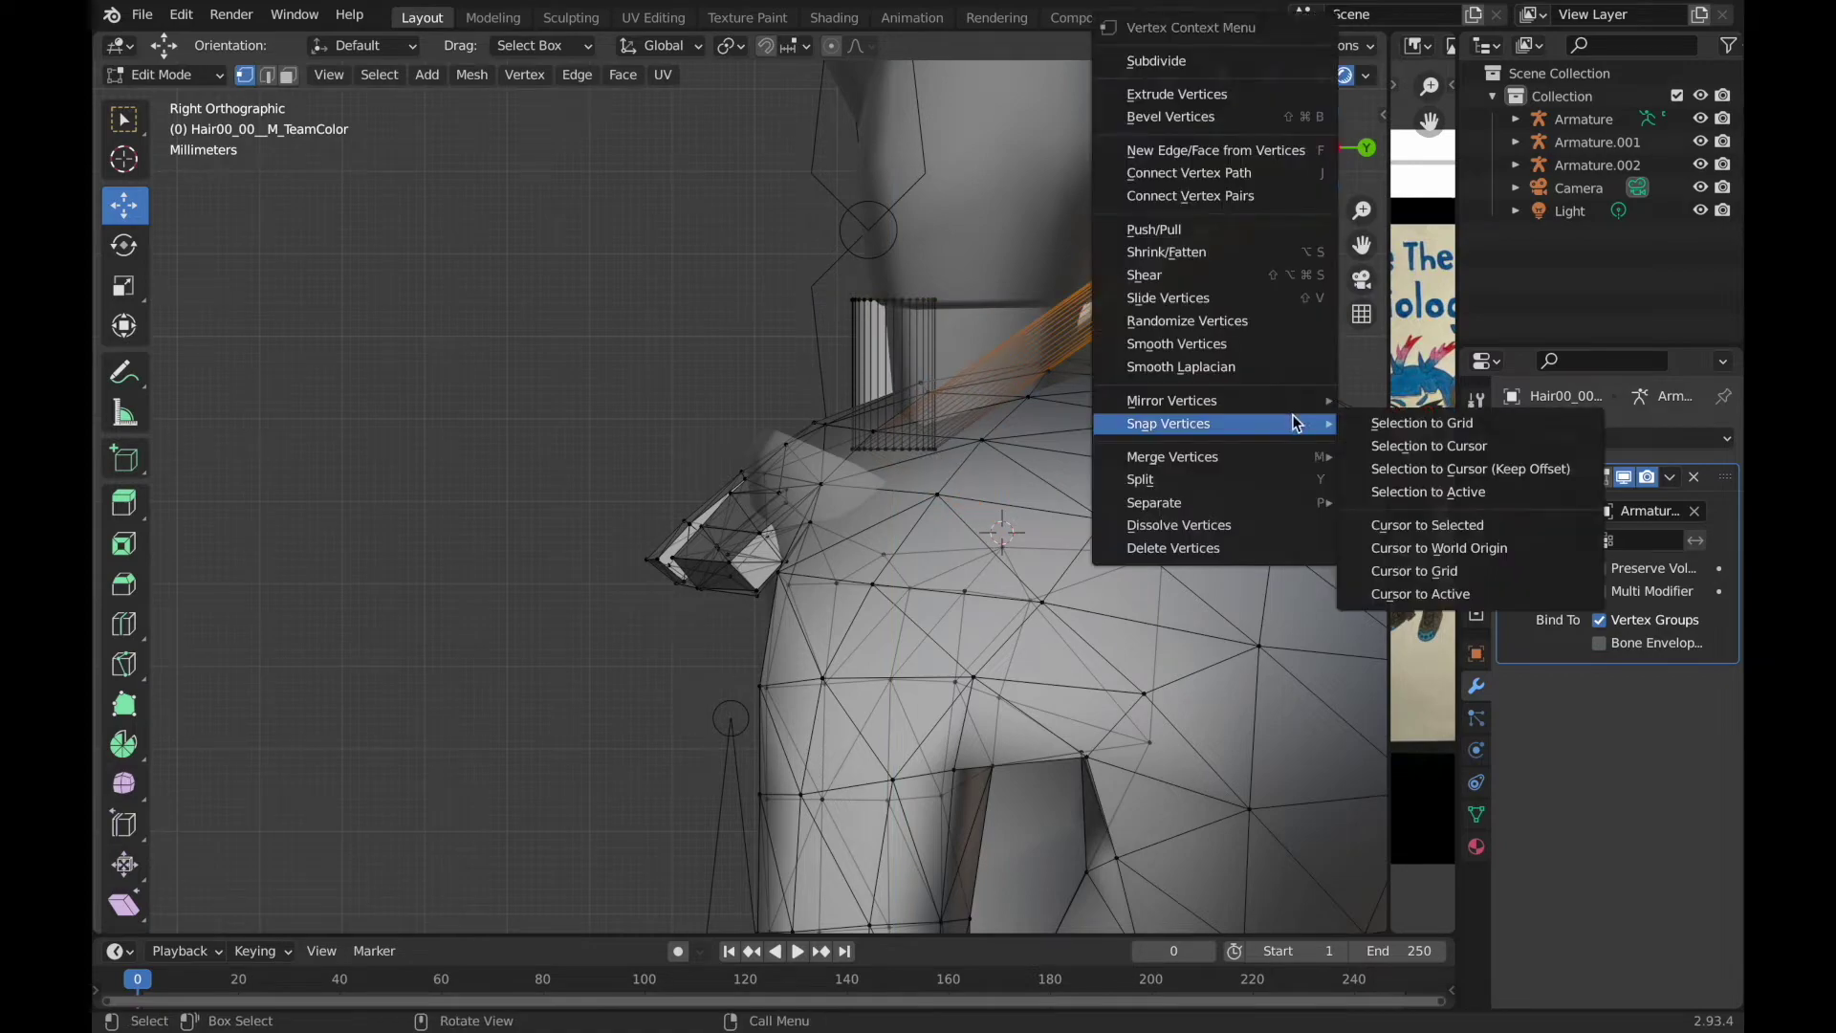
click(1387, 456)
middle_drag(1387, 456, 1319, 287)
key(ctrl+z)
Merge the tip vertices at the cursor and at center, then move the spike tip up and outward.
click(1334, 153)
right_click(1090, 232)
click(1230, 458)
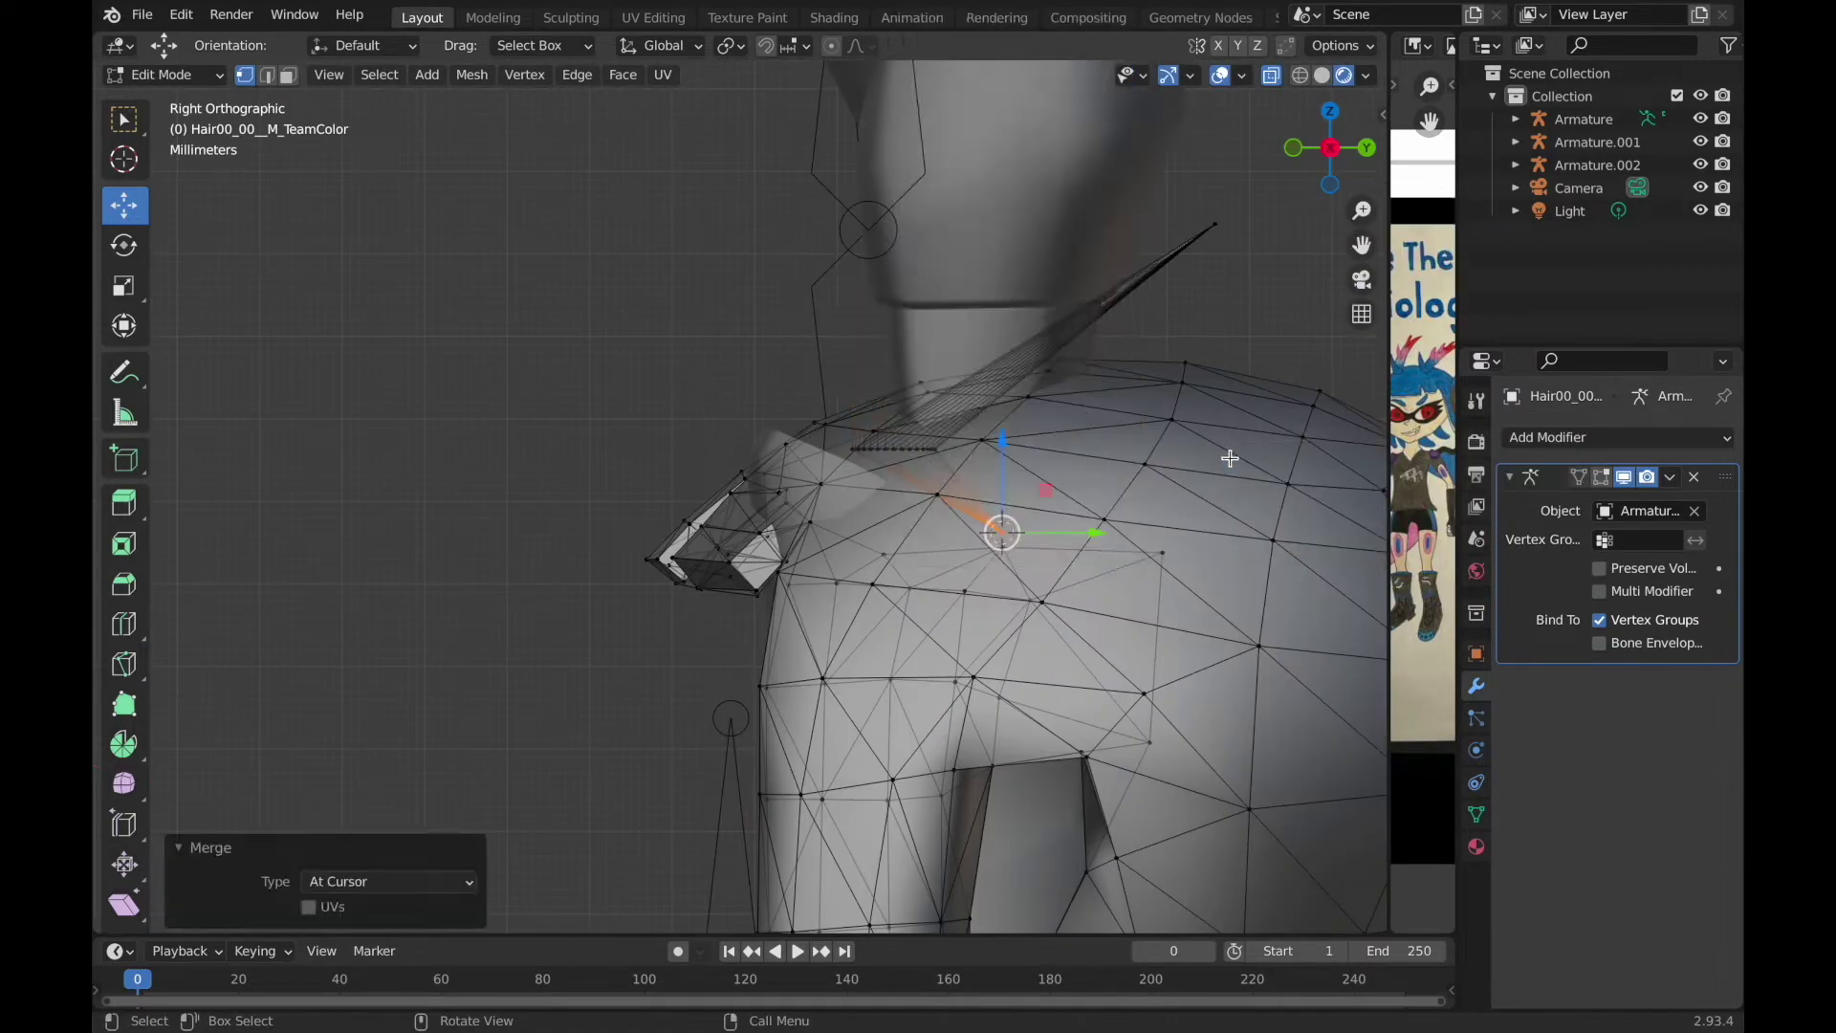
right_click(1004, 445)
click(1046, 444)
key(g)
click(1265, 185)
mouse_move(1265, 184)
middle_down()
mouse_move(1006, 311)
mouse_move(1148, 418)
middle_up()
Begin another loop cut on the hair cylinder, zooming in closer.
key(ctrl+r)
middle_drag(794, 396, 1155, 377)
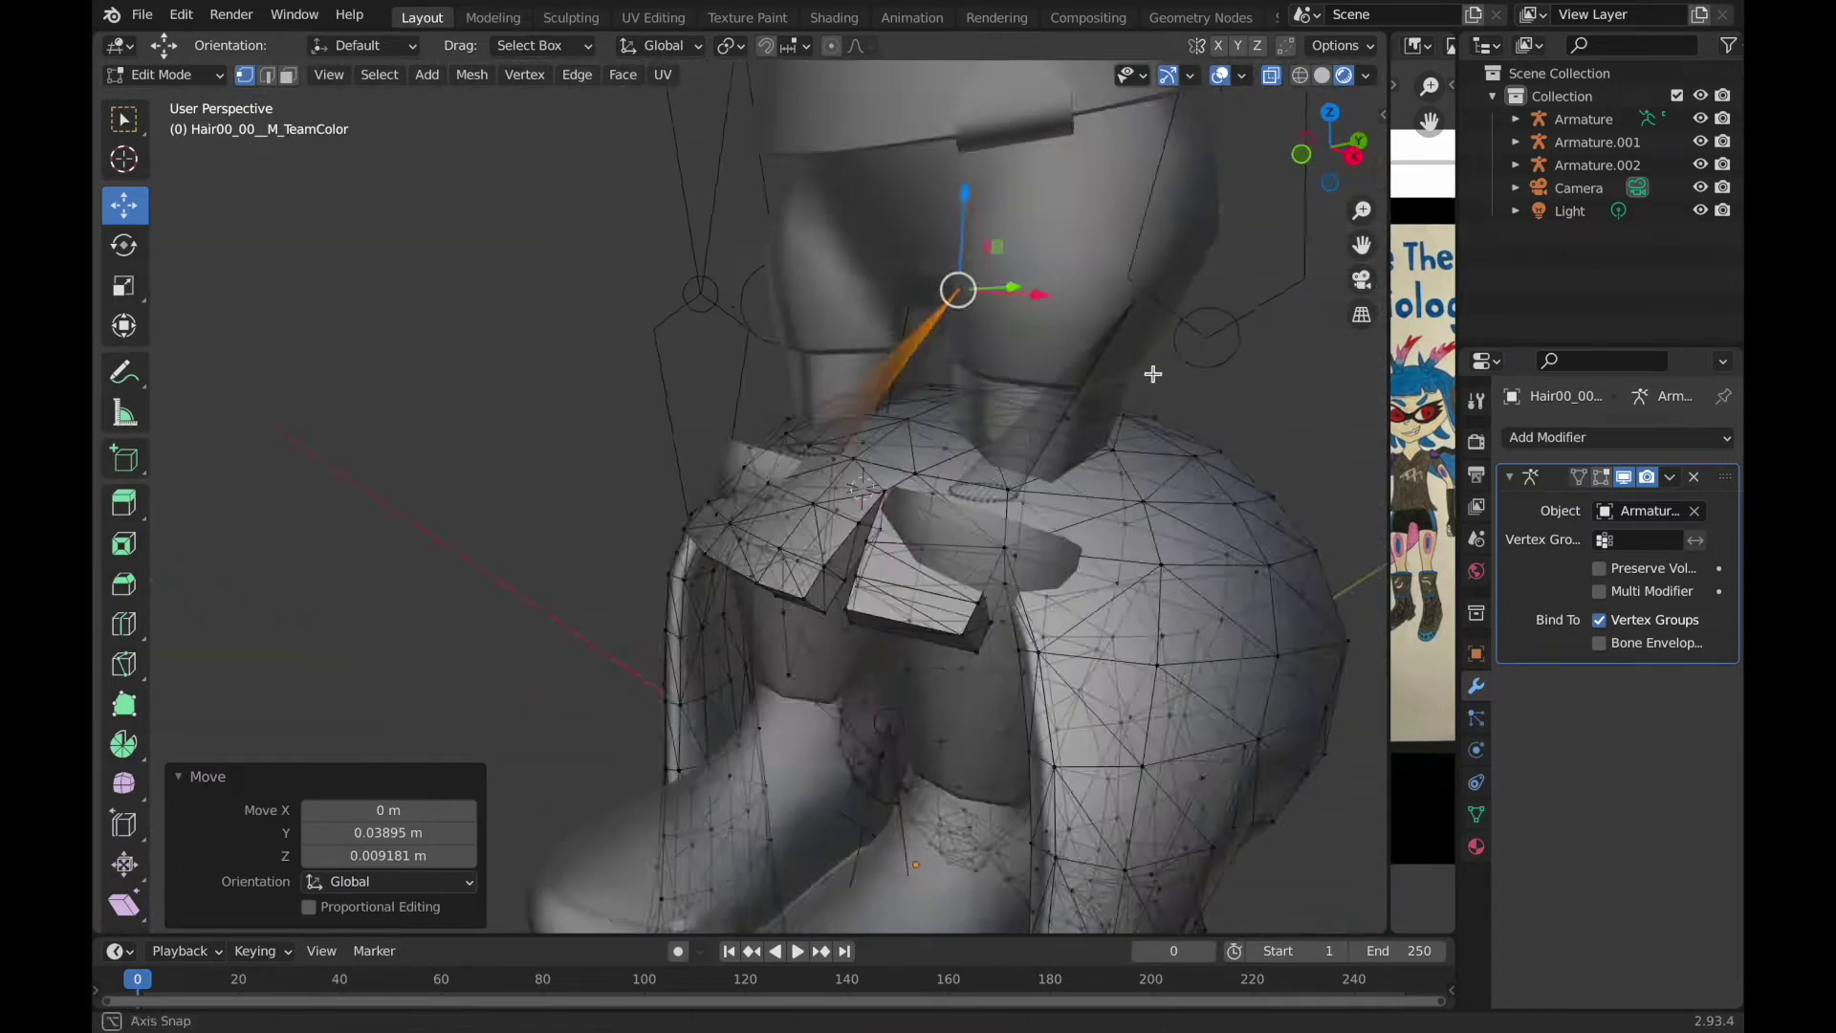
scroll(1077, 352, up, 5)
Add centred loop cuts to the left and right hair cylinders.
click(1068, 356)
right_click(1067, 354)
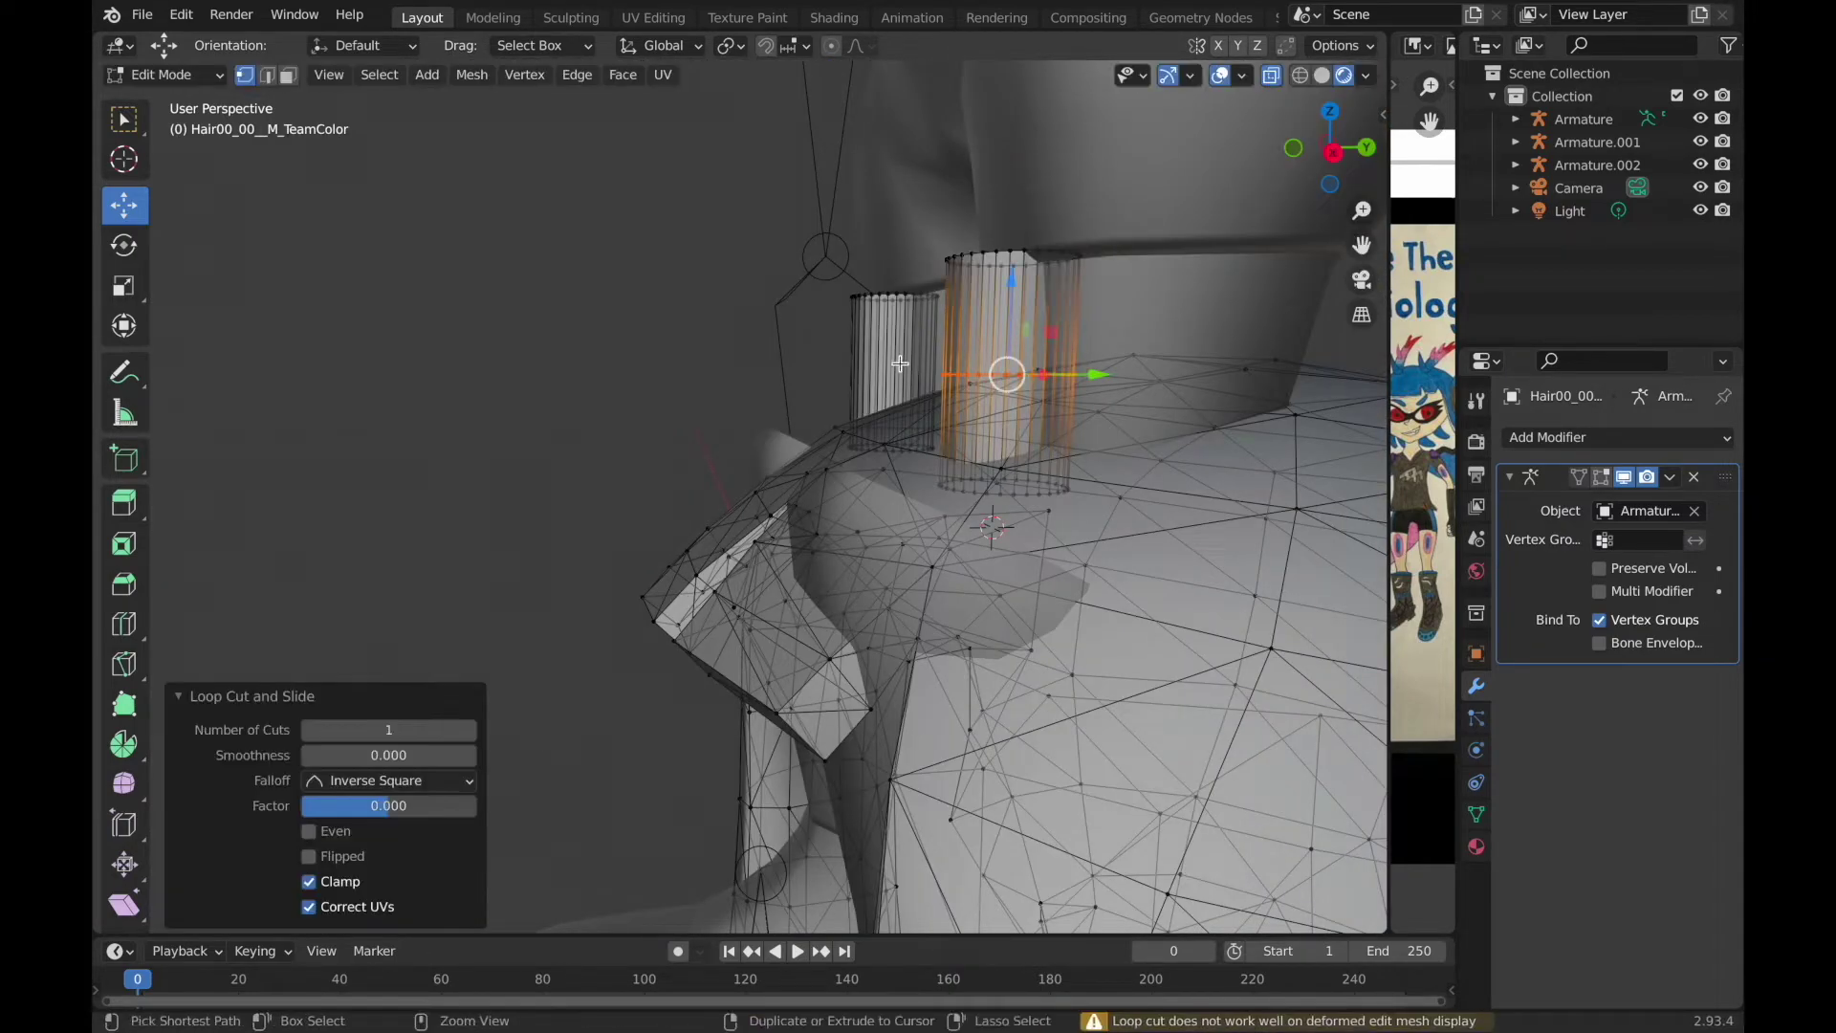
click(894, 374)
middle_drag(1135, 327, 1020, 338)
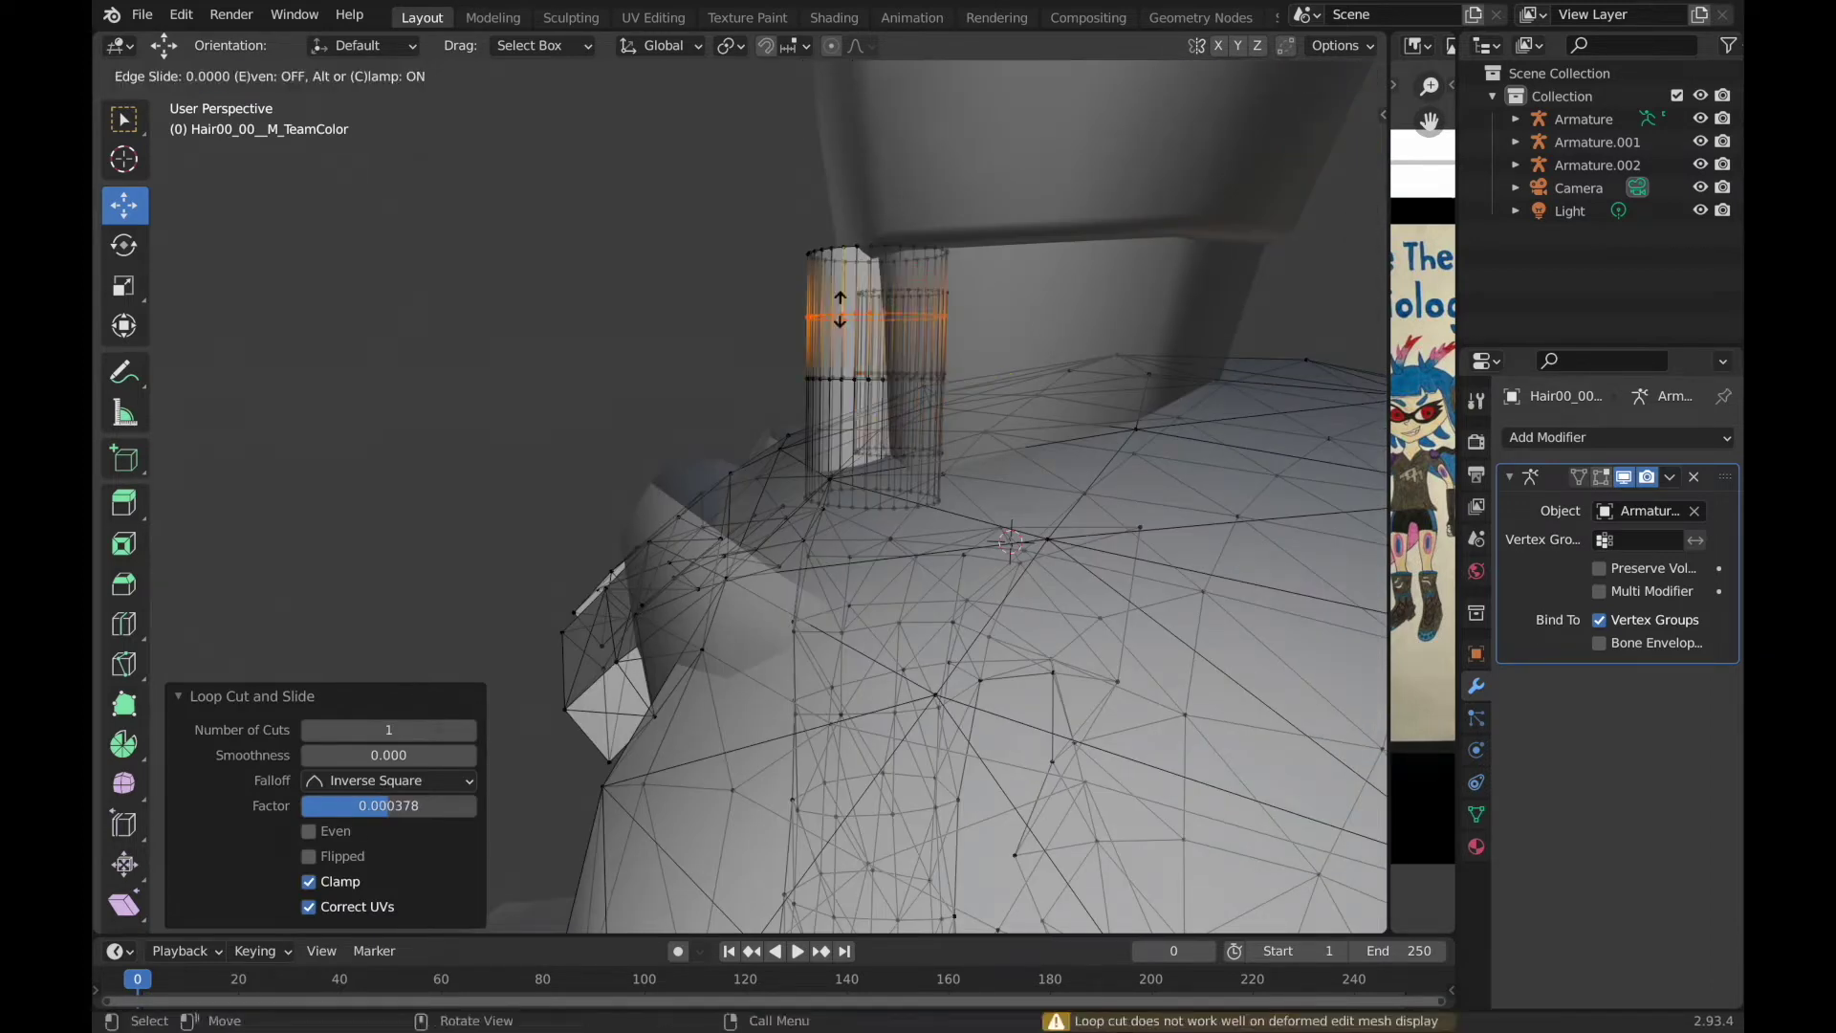
middle_drag(851, 444, 1141, 369)
right_click(878, 397)
click(1052, 409)
click(1044, 469)
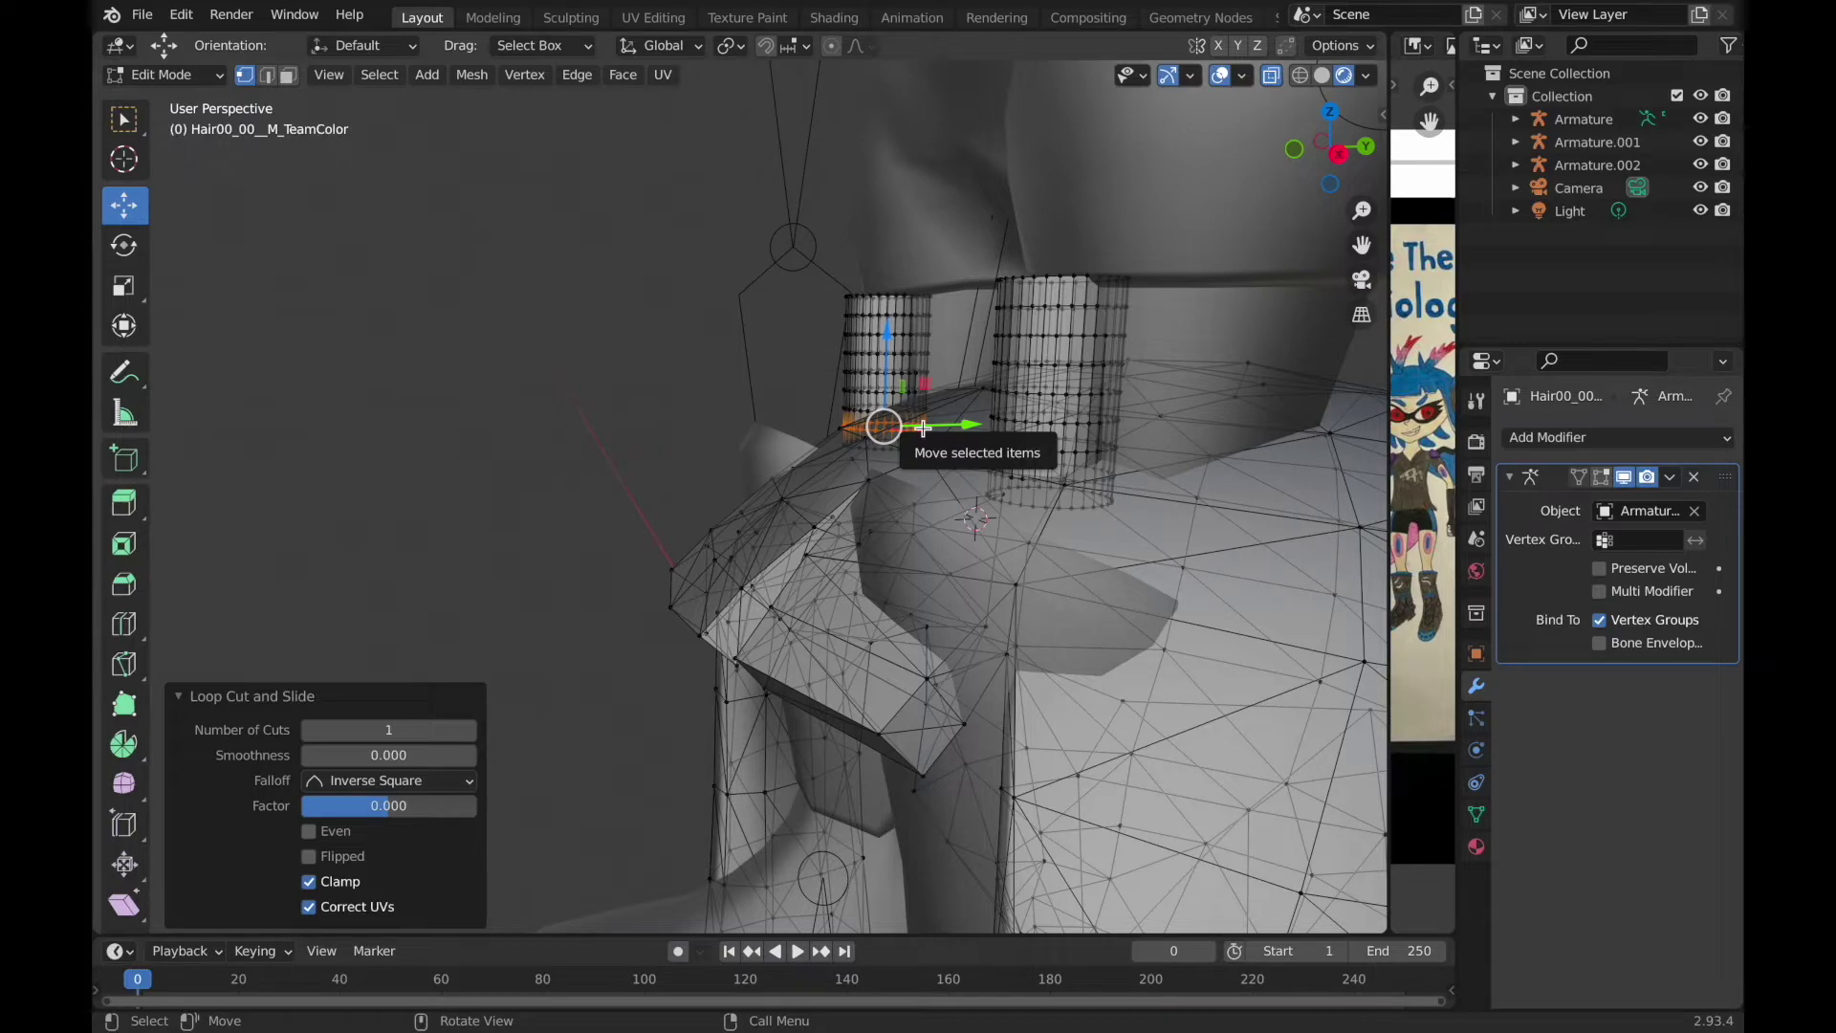
Select the whole hair cylinder, toggle X-ray off and on, and check it from the right side view.
middle_drag(1073, 275, 1147, 402)
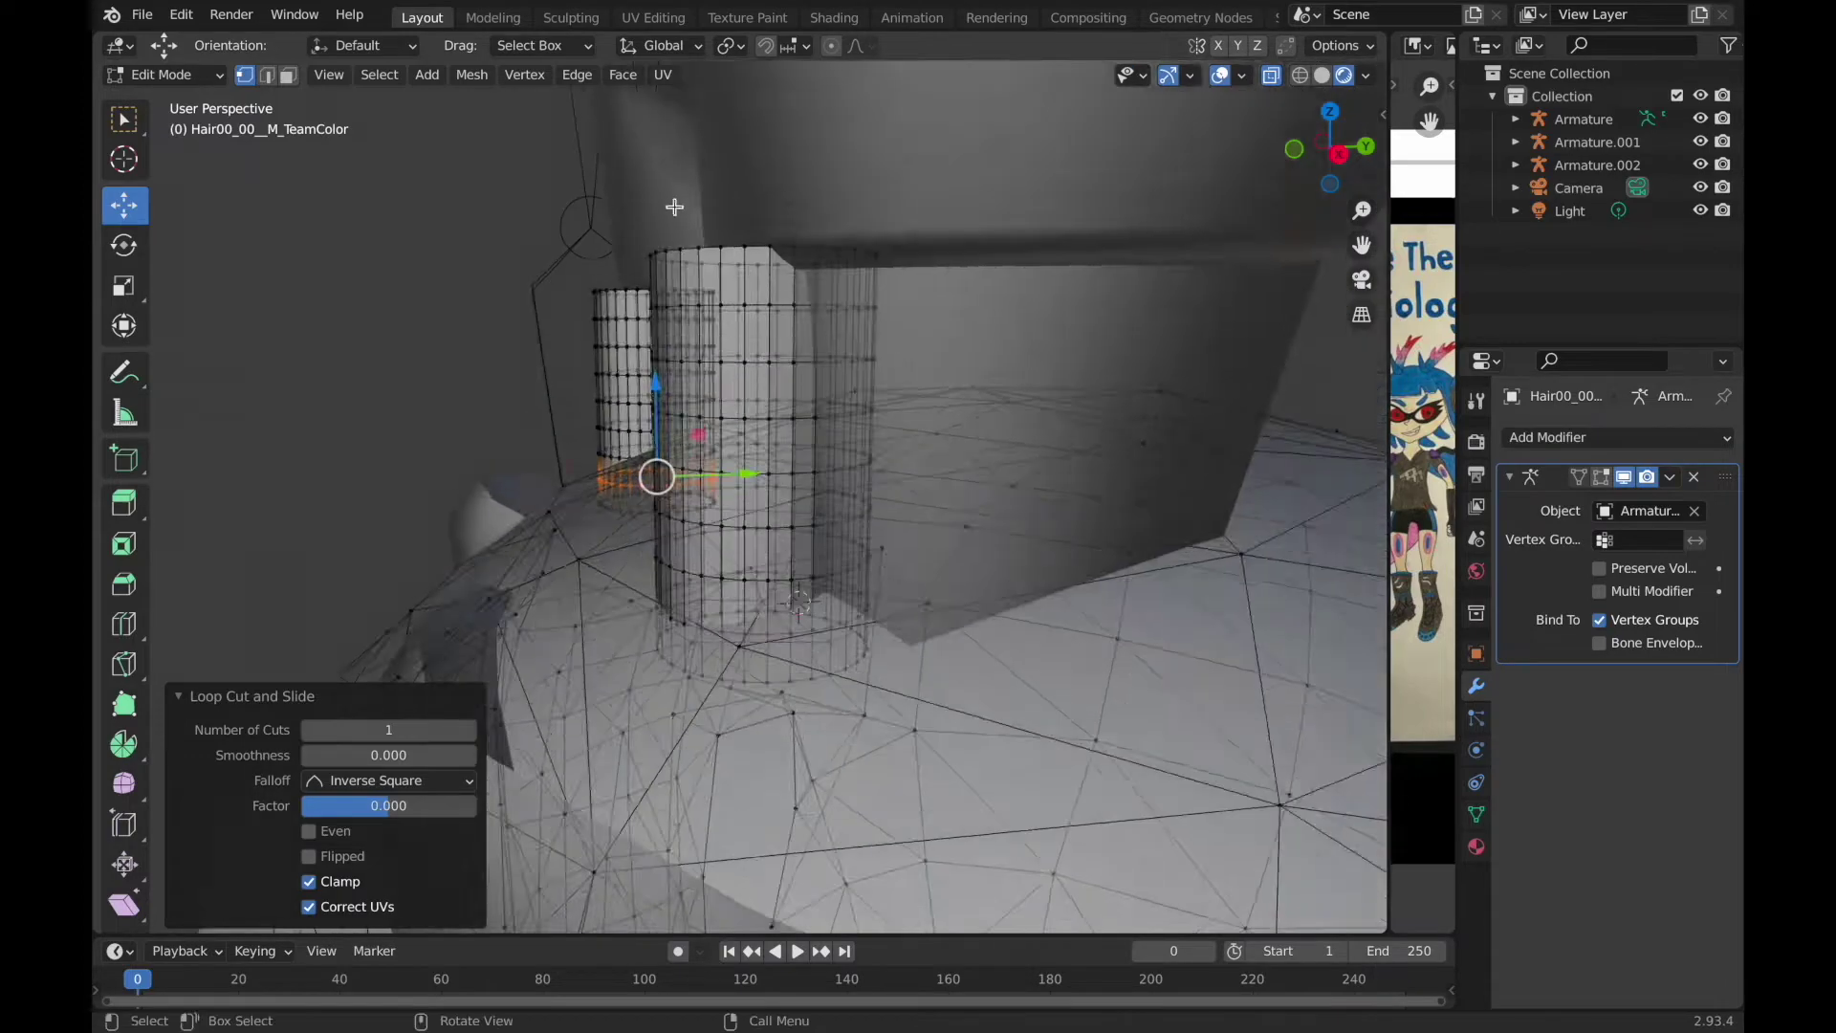
key(l)
mouse_move(1301, 491)
middle_down()
mouse_move(1259, 84)
mouse_move(1082, 207)
middle_up()
click(1271, 77)
key(alt+z)
mouse_move(1321, 250)
middle_down()
mouse_move(1157, 431)
mouse_move(574, 394)
mouse_move(665, 423)
mouse_move(388, 525)
middle_up()
key(KP_3)
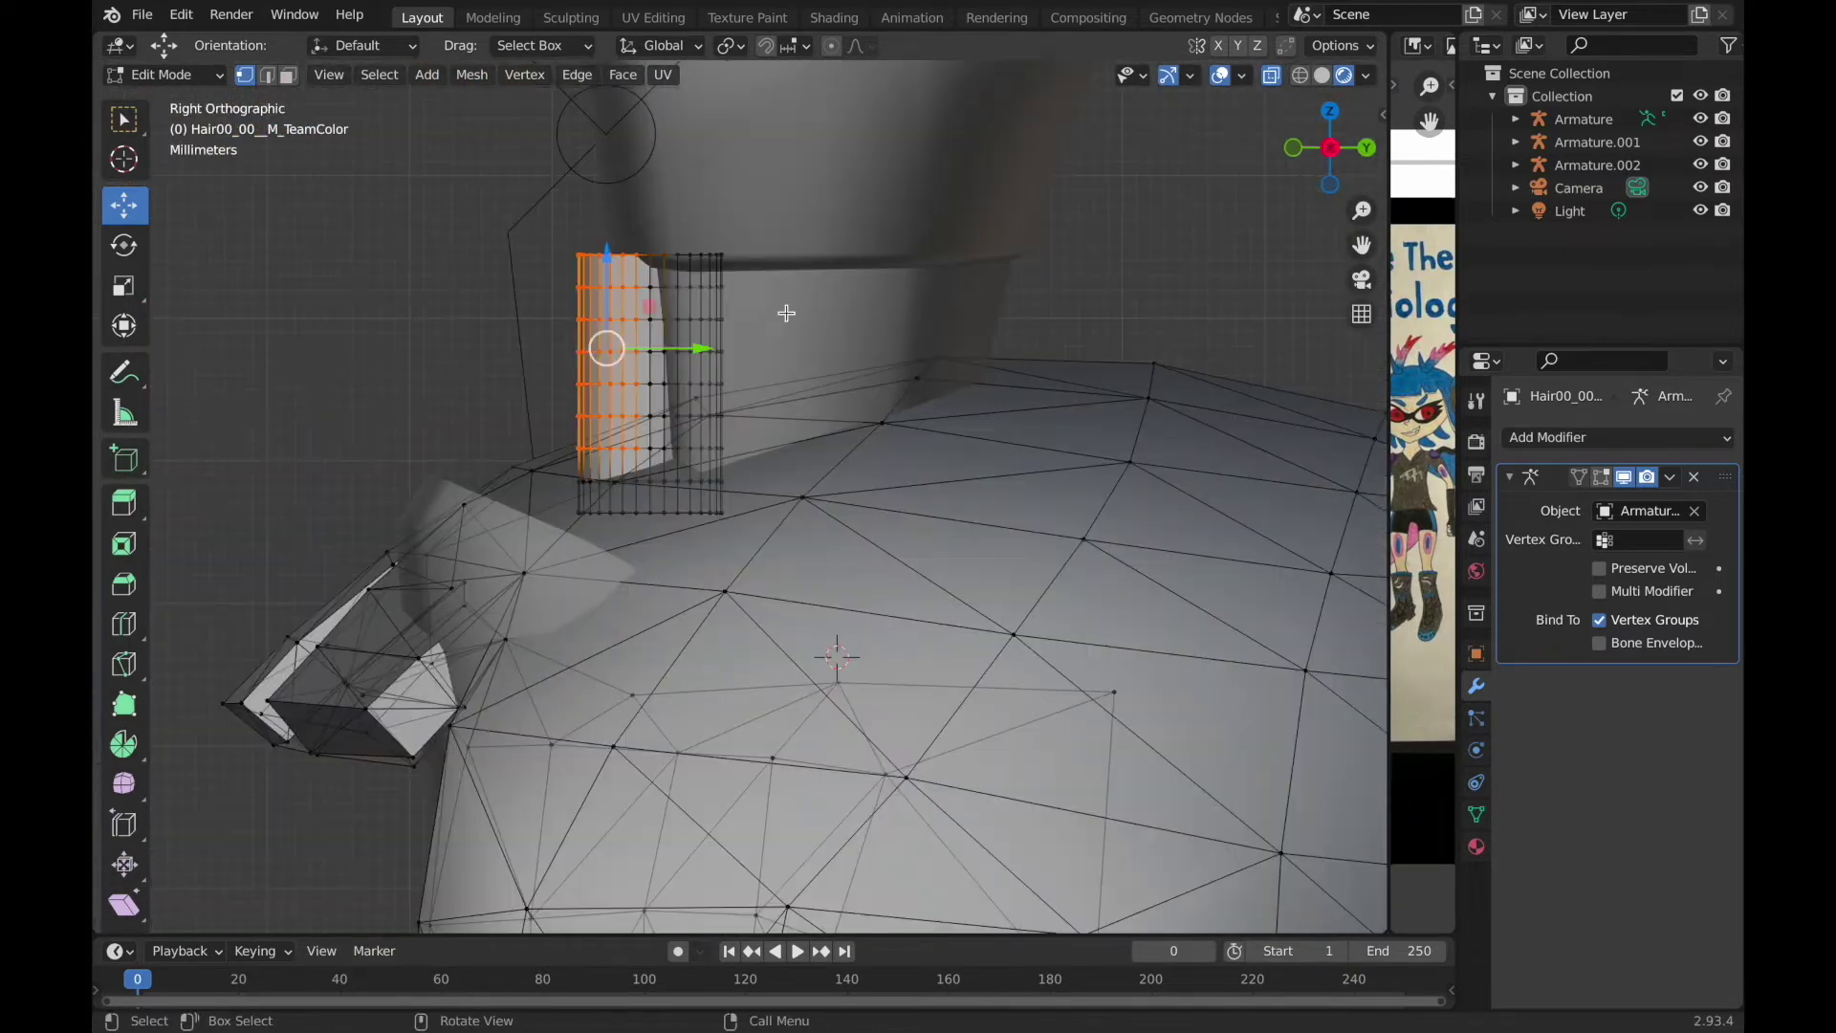
middle_drag(653, 265, 988, 316)
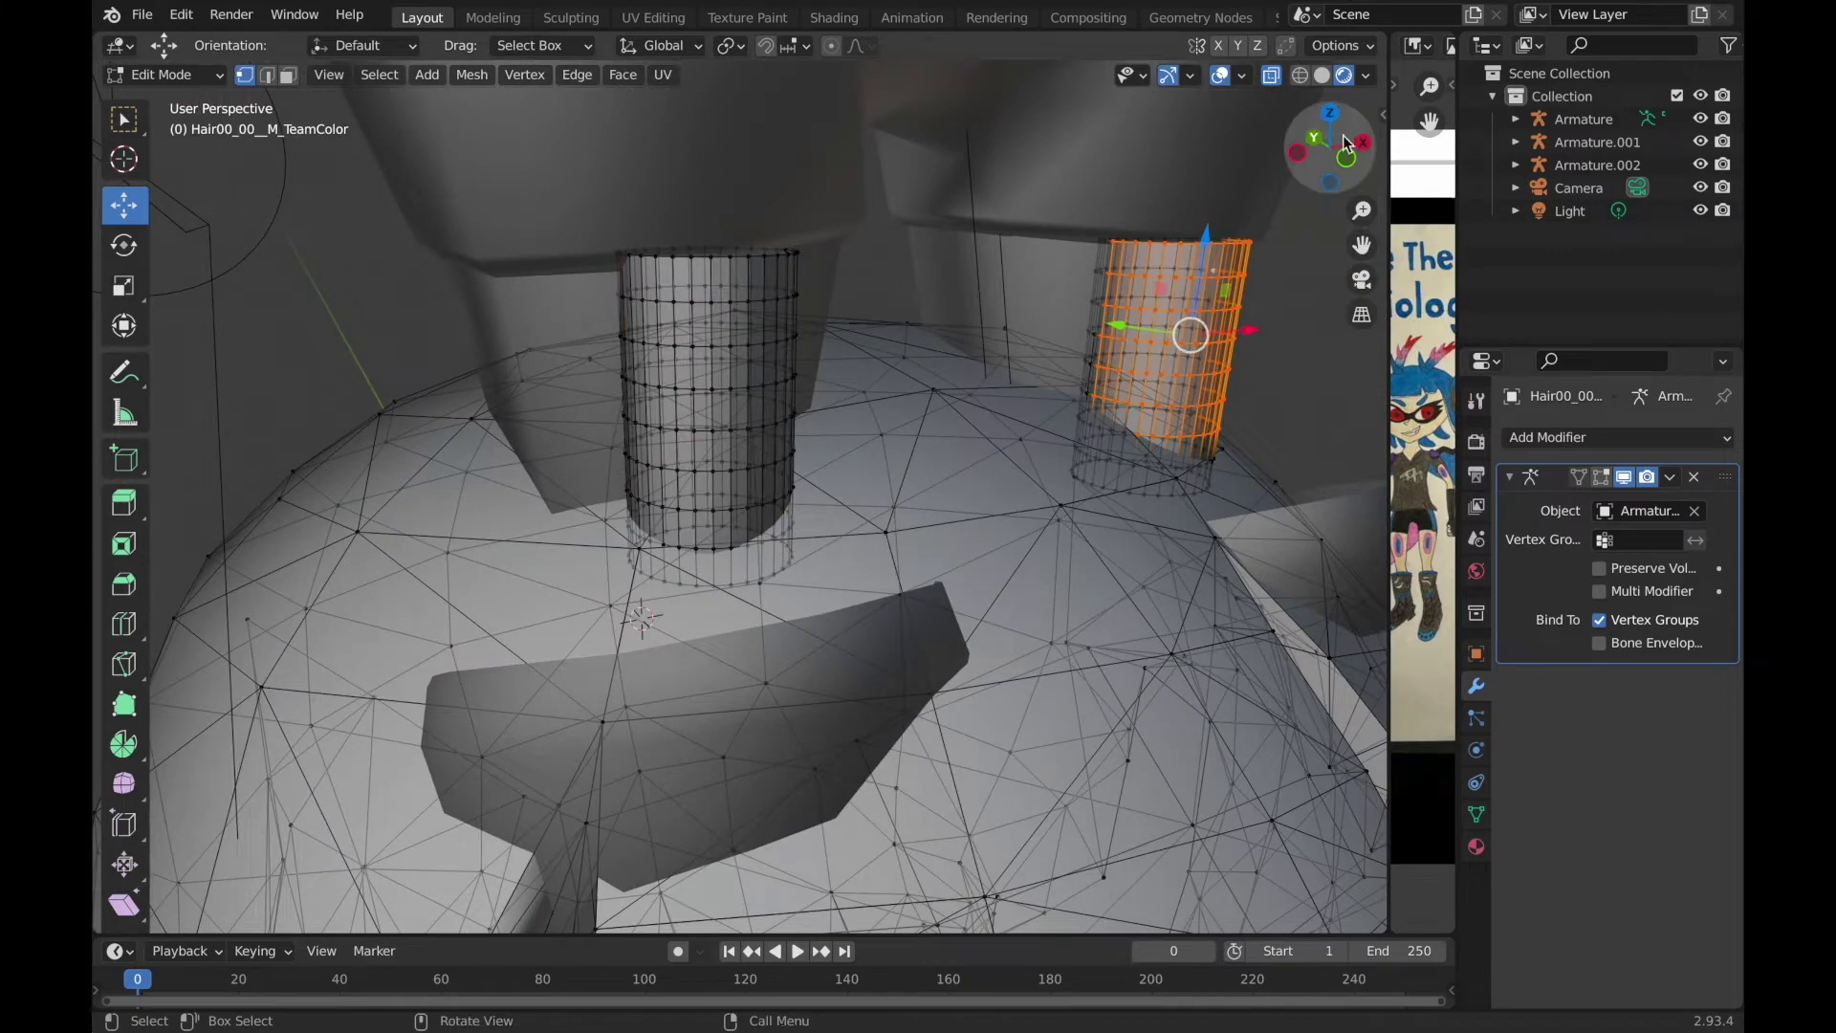
click(1346, 142)
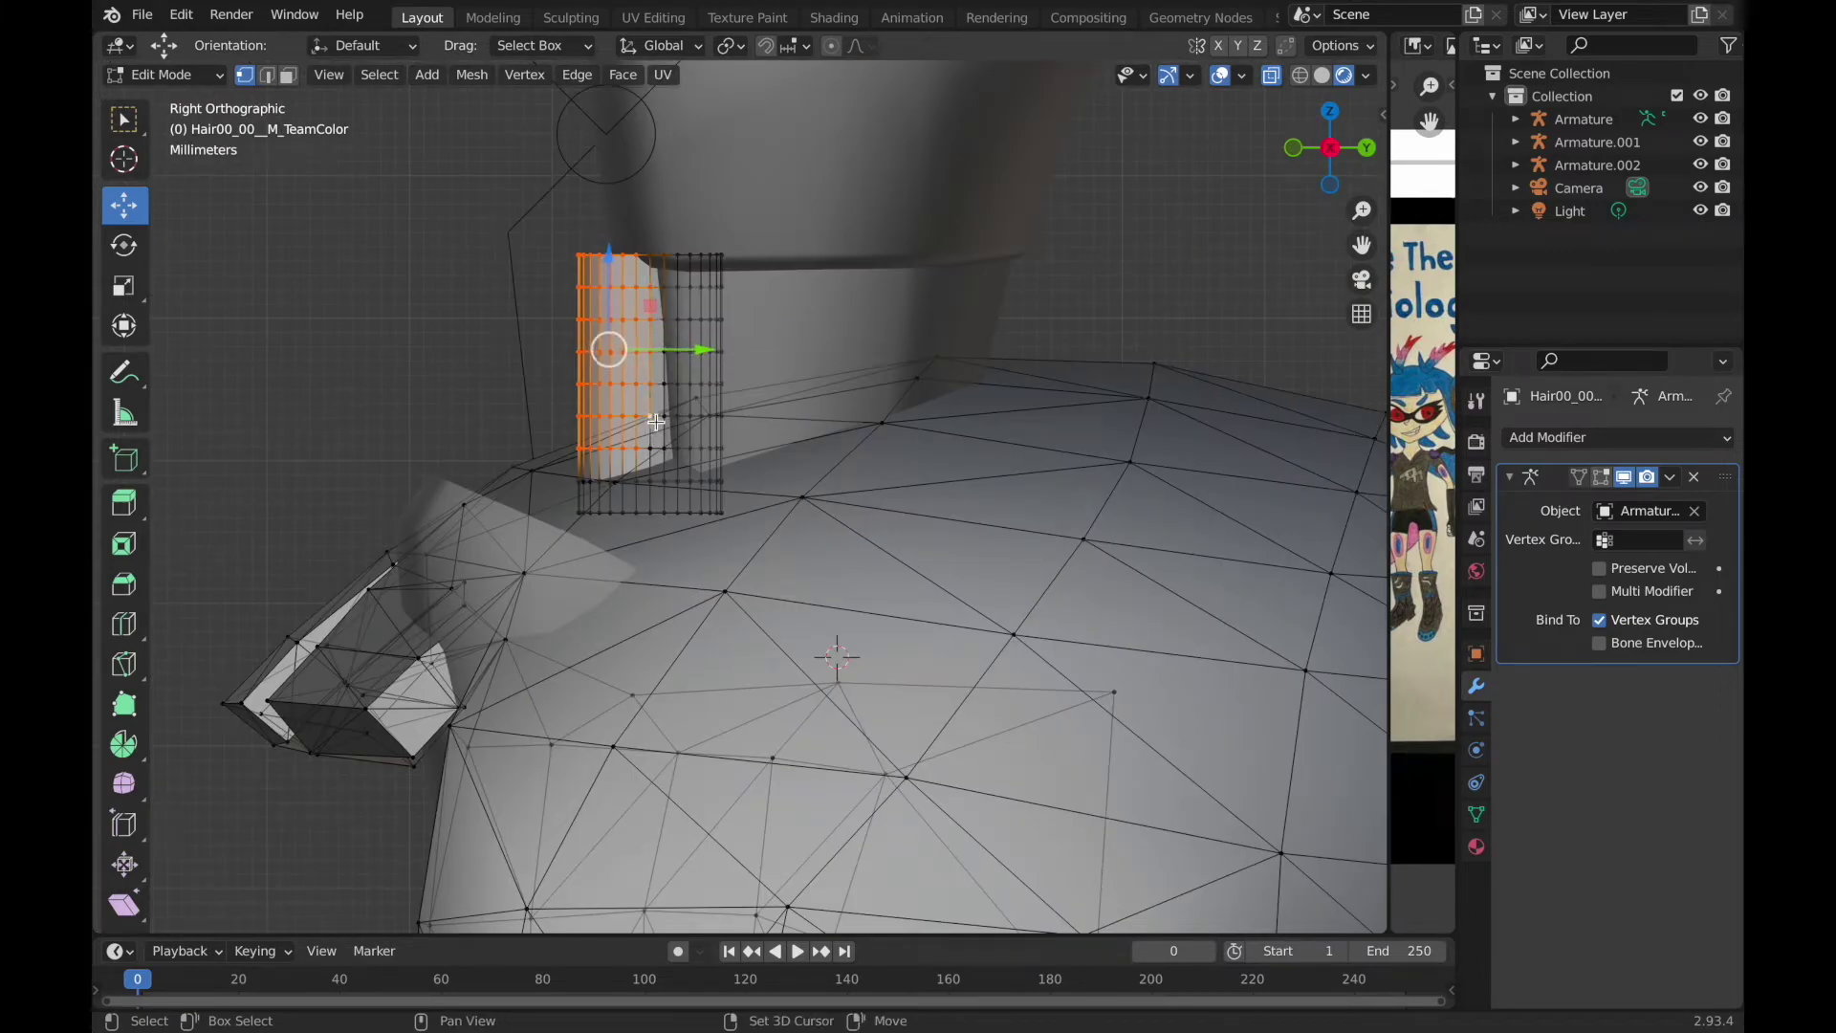
mouse_move(689, 441)
middle_down()
mouse_move(819, 438)
mouse_move(669, 434)
mouse_move(319, 160)
middle_up()
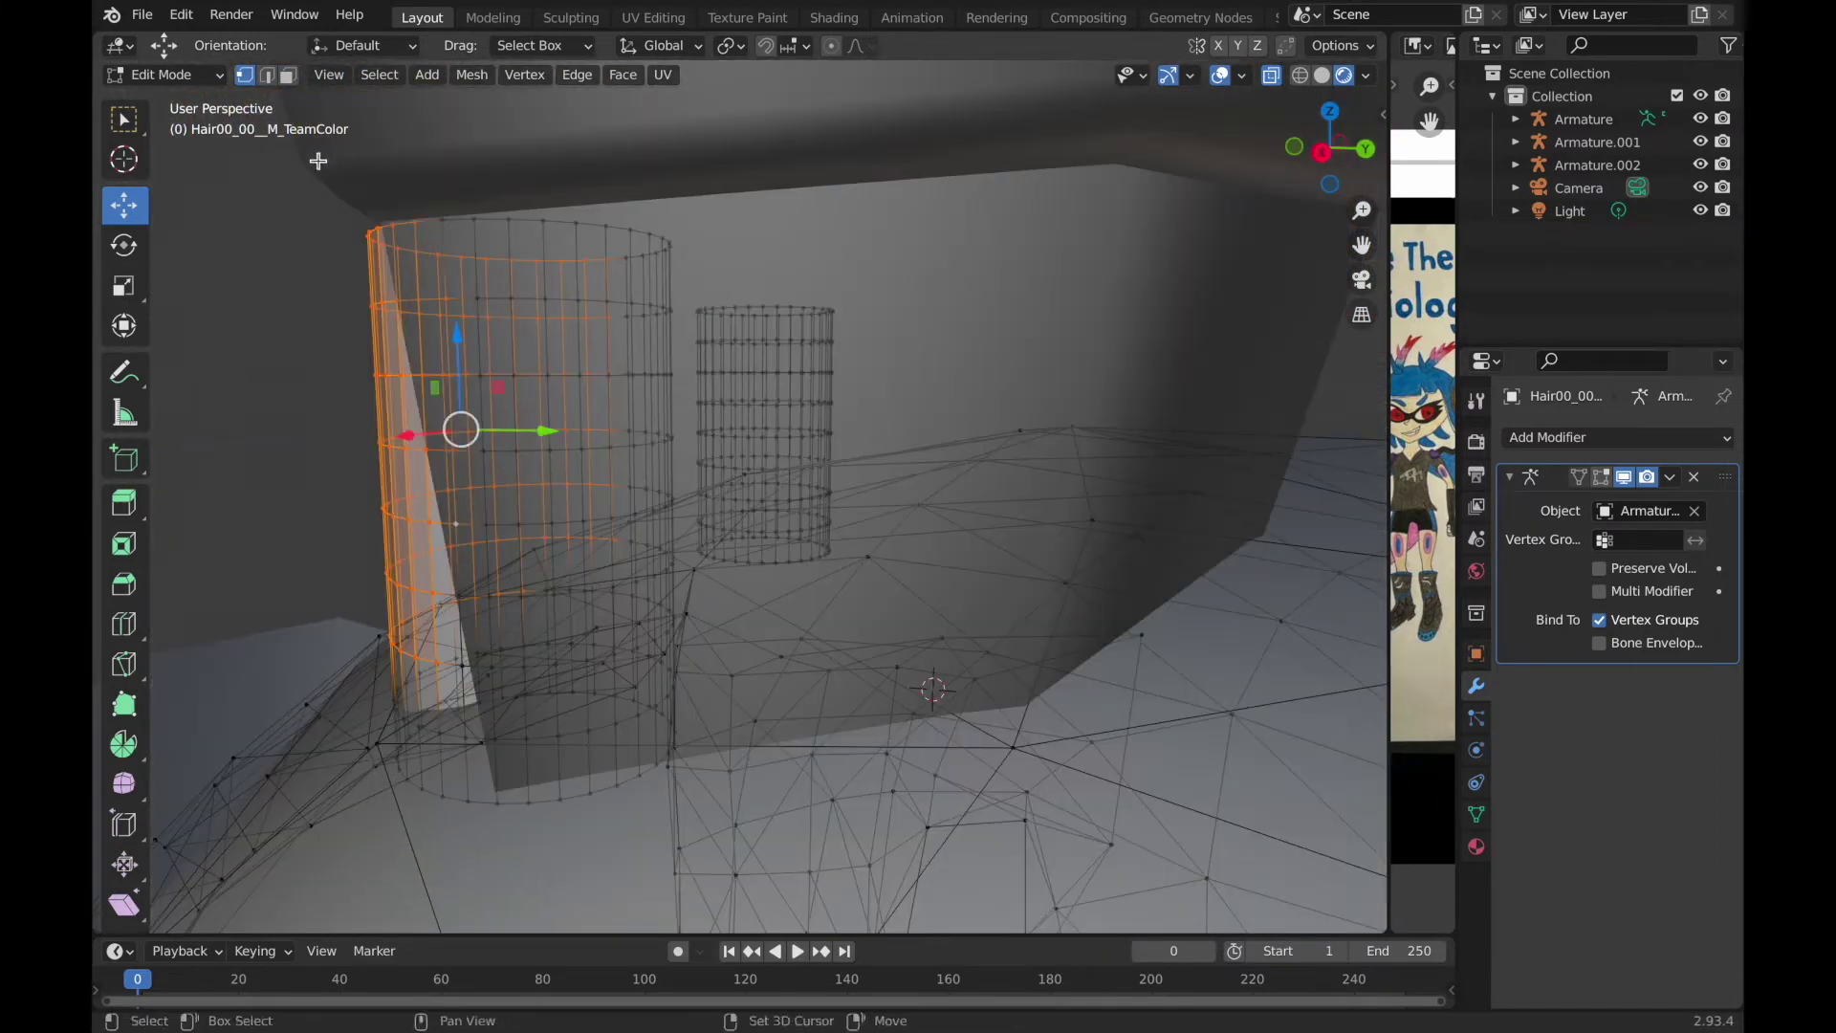
Isolate the hair object with Toggle Local View.
middle_drag(681, 487, 309, 429)
mouse_move(313, 512)
middle_down()
mouse_move(909, 491)
mouse_move(1282, 538)
mouse_move(727, 287)
middle_up()
click(328, 75)
click(709, 276)
Orbit around the isolated hair cylinder and adjust which of its vertices are selected.
mouse_move(765, 440)
middle_down()
mouse_move(698, 525)
mouse_move(652, 387)
mouse_move(675, 358)
mouse_move(721, 403)
middle_up()
middle_drag(633, 462, 619, 434)
middle_drag(927, 486, 676, 409)
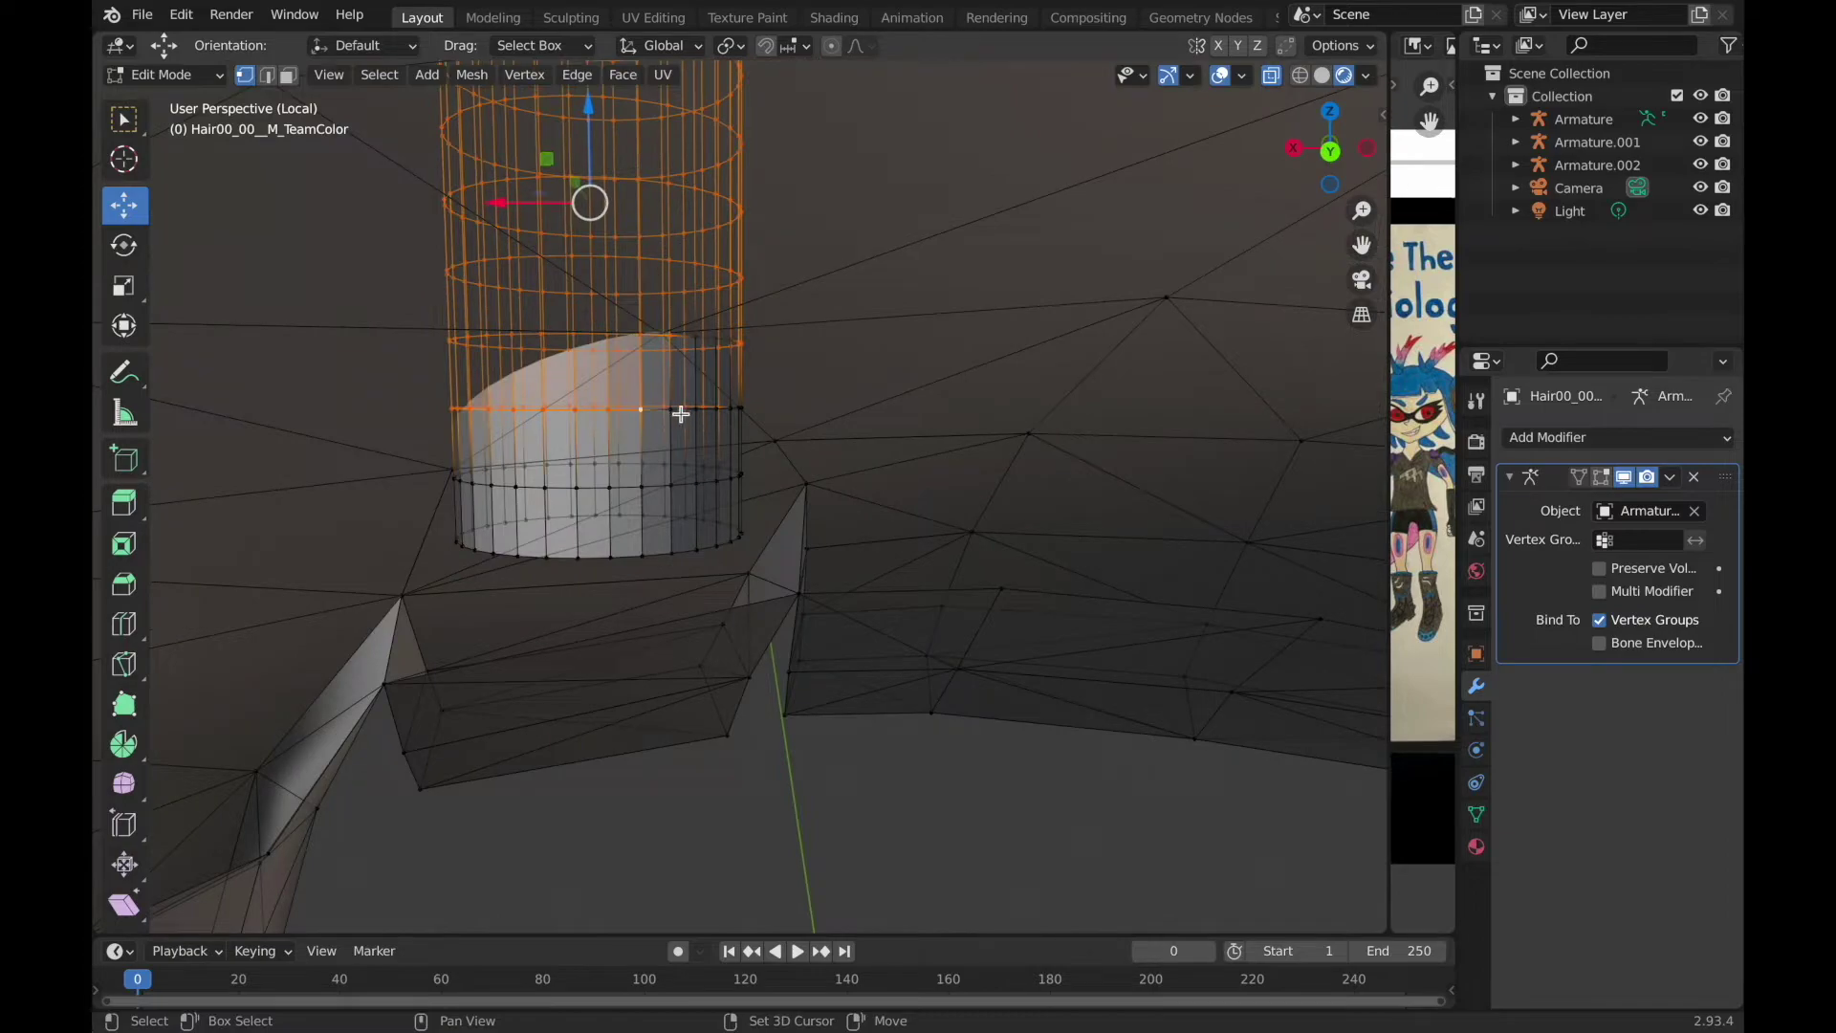
mouse_move(854, 430)
middle_down()
mouse_move(685, 414)
mouse_move(647, 443)
mouse_move(972, 376)
mouse_move(764, 414)
middle_up()
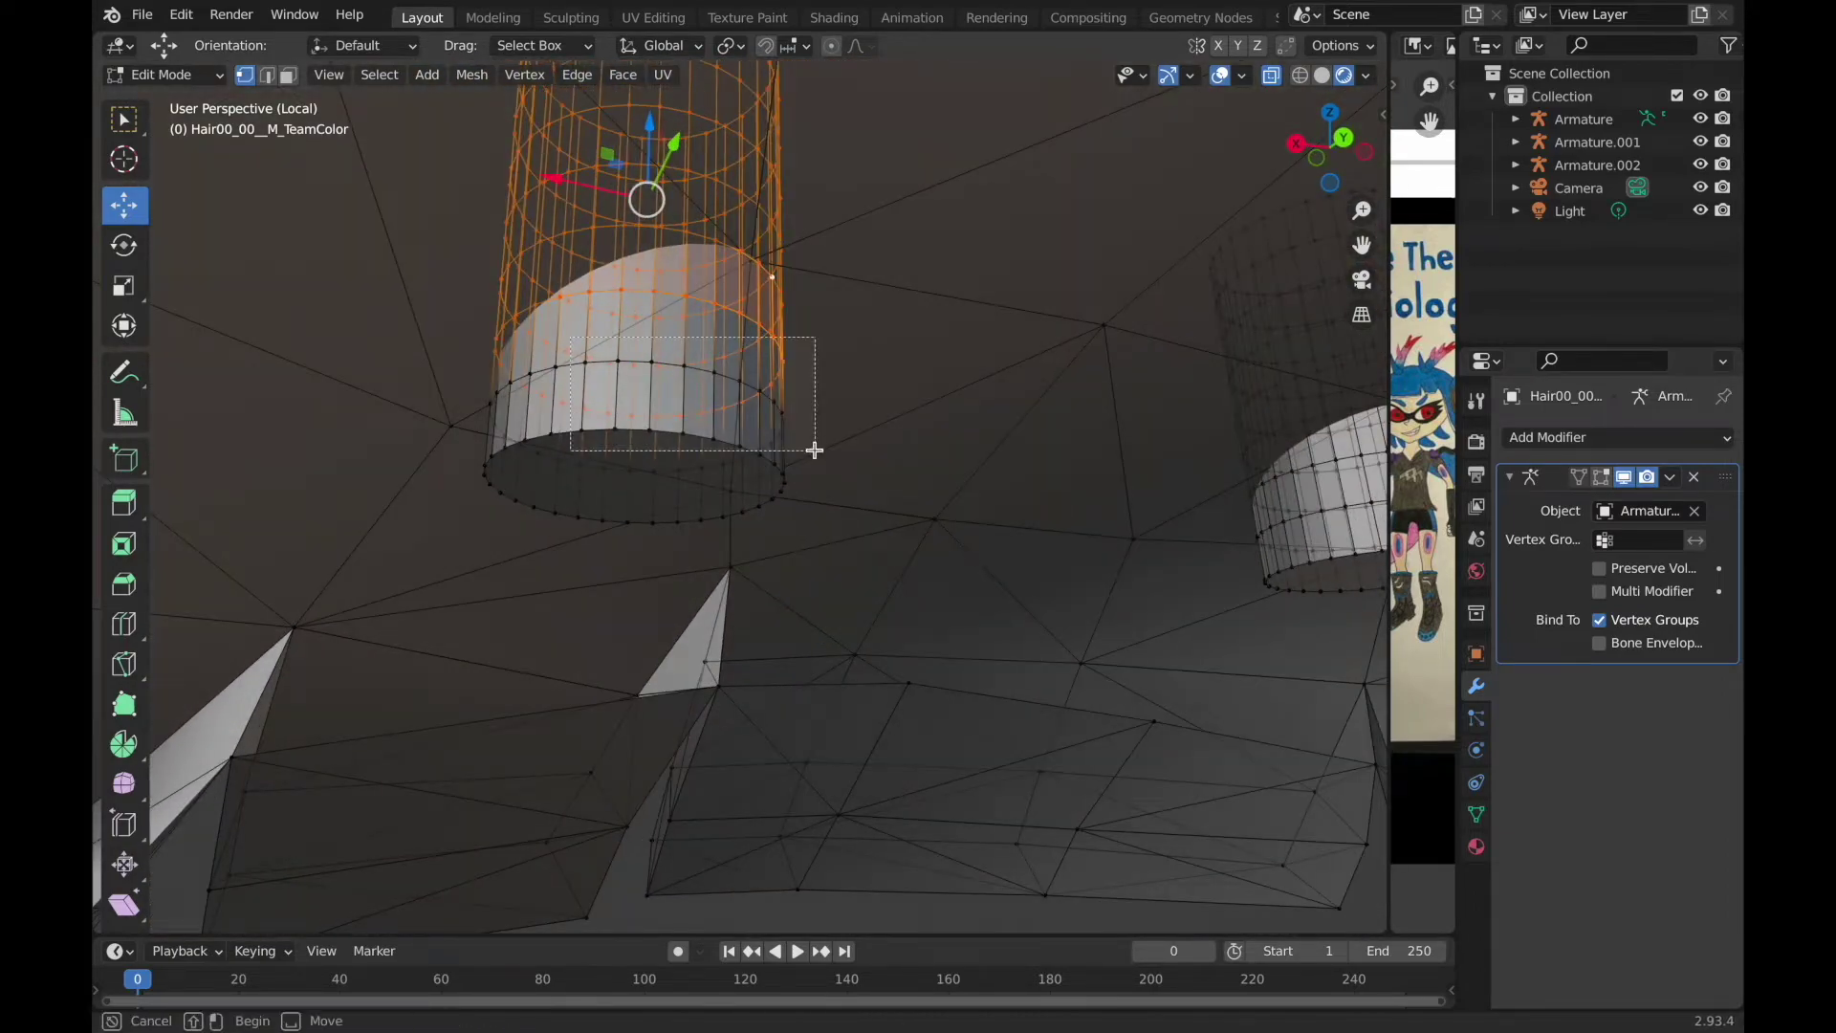
drag(815, 449, 758, 434)
middle_drag(758, 434, 651, 478)
mouse_move(773, 476)
middle_down()
mouse_move(891, 483)
mouse_move(860, 521)
mouse_move(935, 545)
mouse_move(891, 452)
mouse_move(857, 500)
middle_up()
scroll(988, 489, down, 3)
Raise the hair cylinder slightly along Z and shrink it a little.
key(g)
key(z)
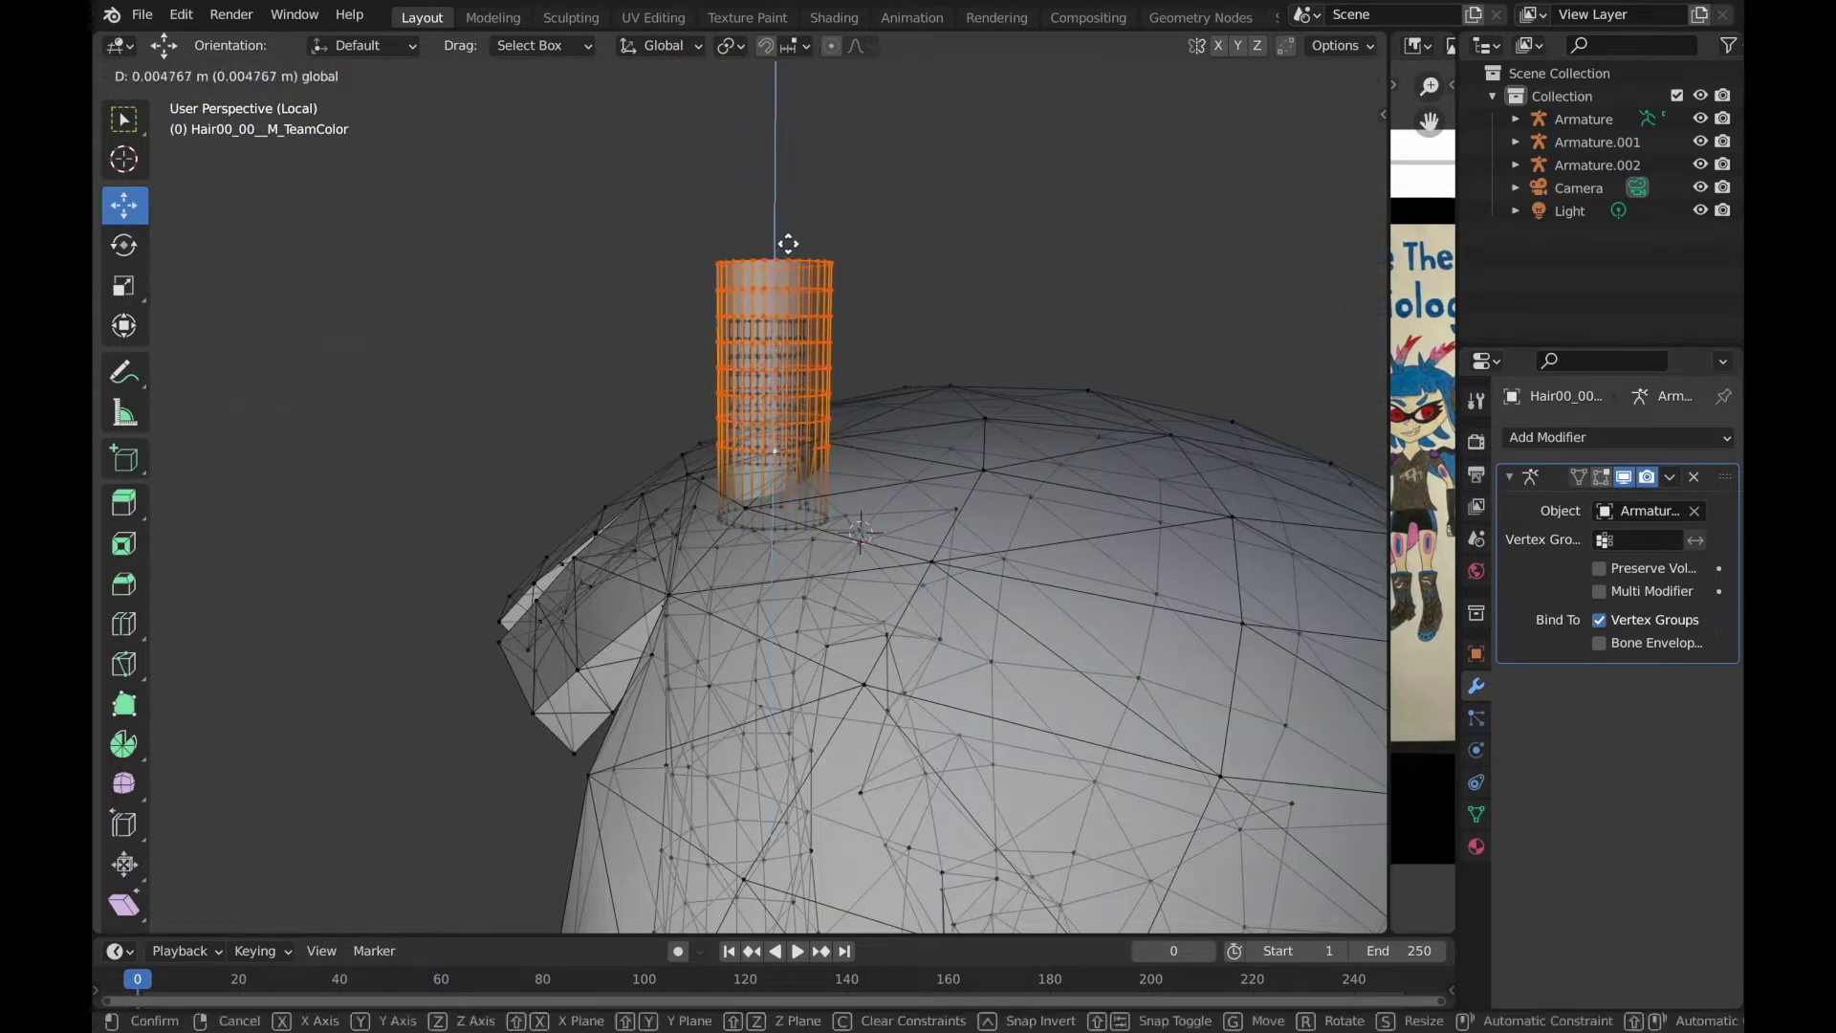
click(845, 344)
key(s)
click(865, 369)
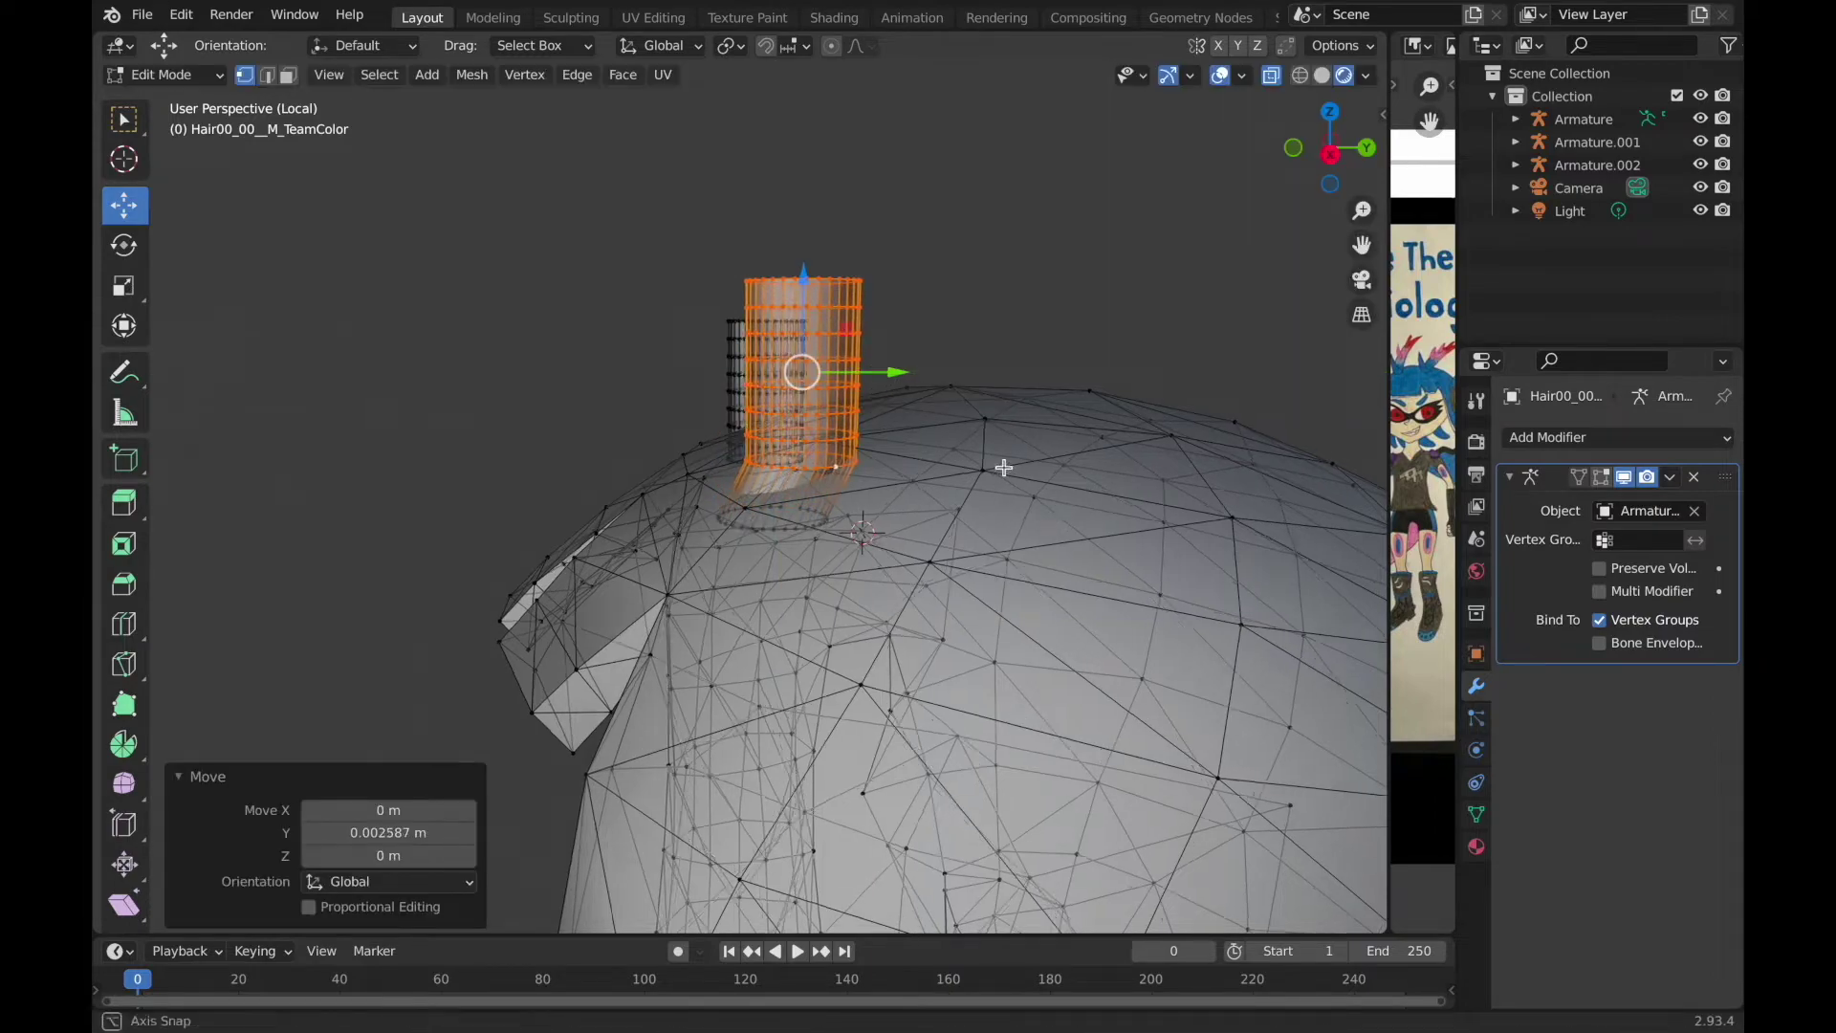
middle_drag(865, 368, 1051, 470)
mouse_move(675, 246)
middle_down()
mouse_move(950, 229)
mouse_move(860, 439)
mouse_move(909, 492)
mouse_move(1016, 434)
middle_up()
Reposition the hair cylinder to a new spot on the head.
key(g)
mouse_move(818, 396)
middle_down()
mouse_move(869, 360)
mouse_move(843, 401)
mouse_move(918, 380)
middle_up()
key(Escape)
key(g)
click(893, 308)
mouse_move(945, 8)
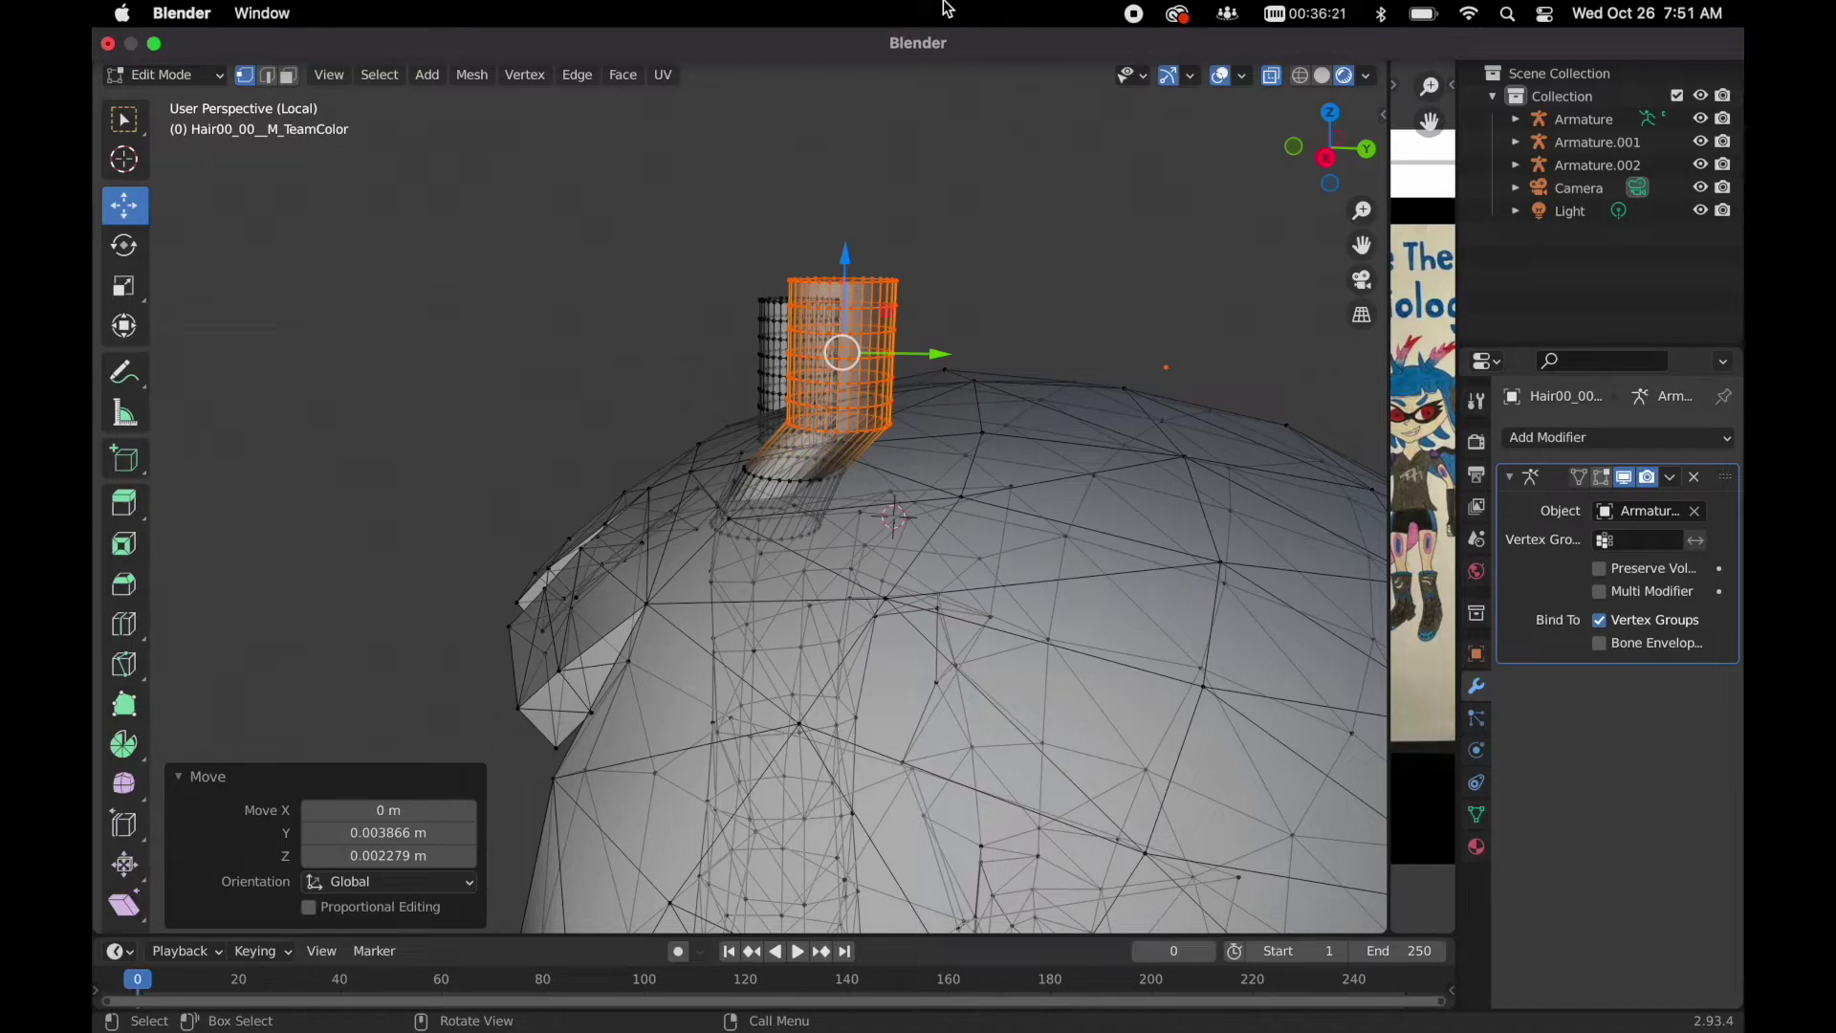
Extend the strand's top into a new segment and resize its end.
mouse_move(947, 153)
middle_down()
mouse_move(975, 237)
mouse_move(942, 300)
mouse_move(956, 239)
mouse_move(918, 274)
mouse_move(1010, 219)
mouse_move(1148, 306)
middle_up()
key(g)
key(shift+x)
key(Escape)
key(g)
key(Escape)
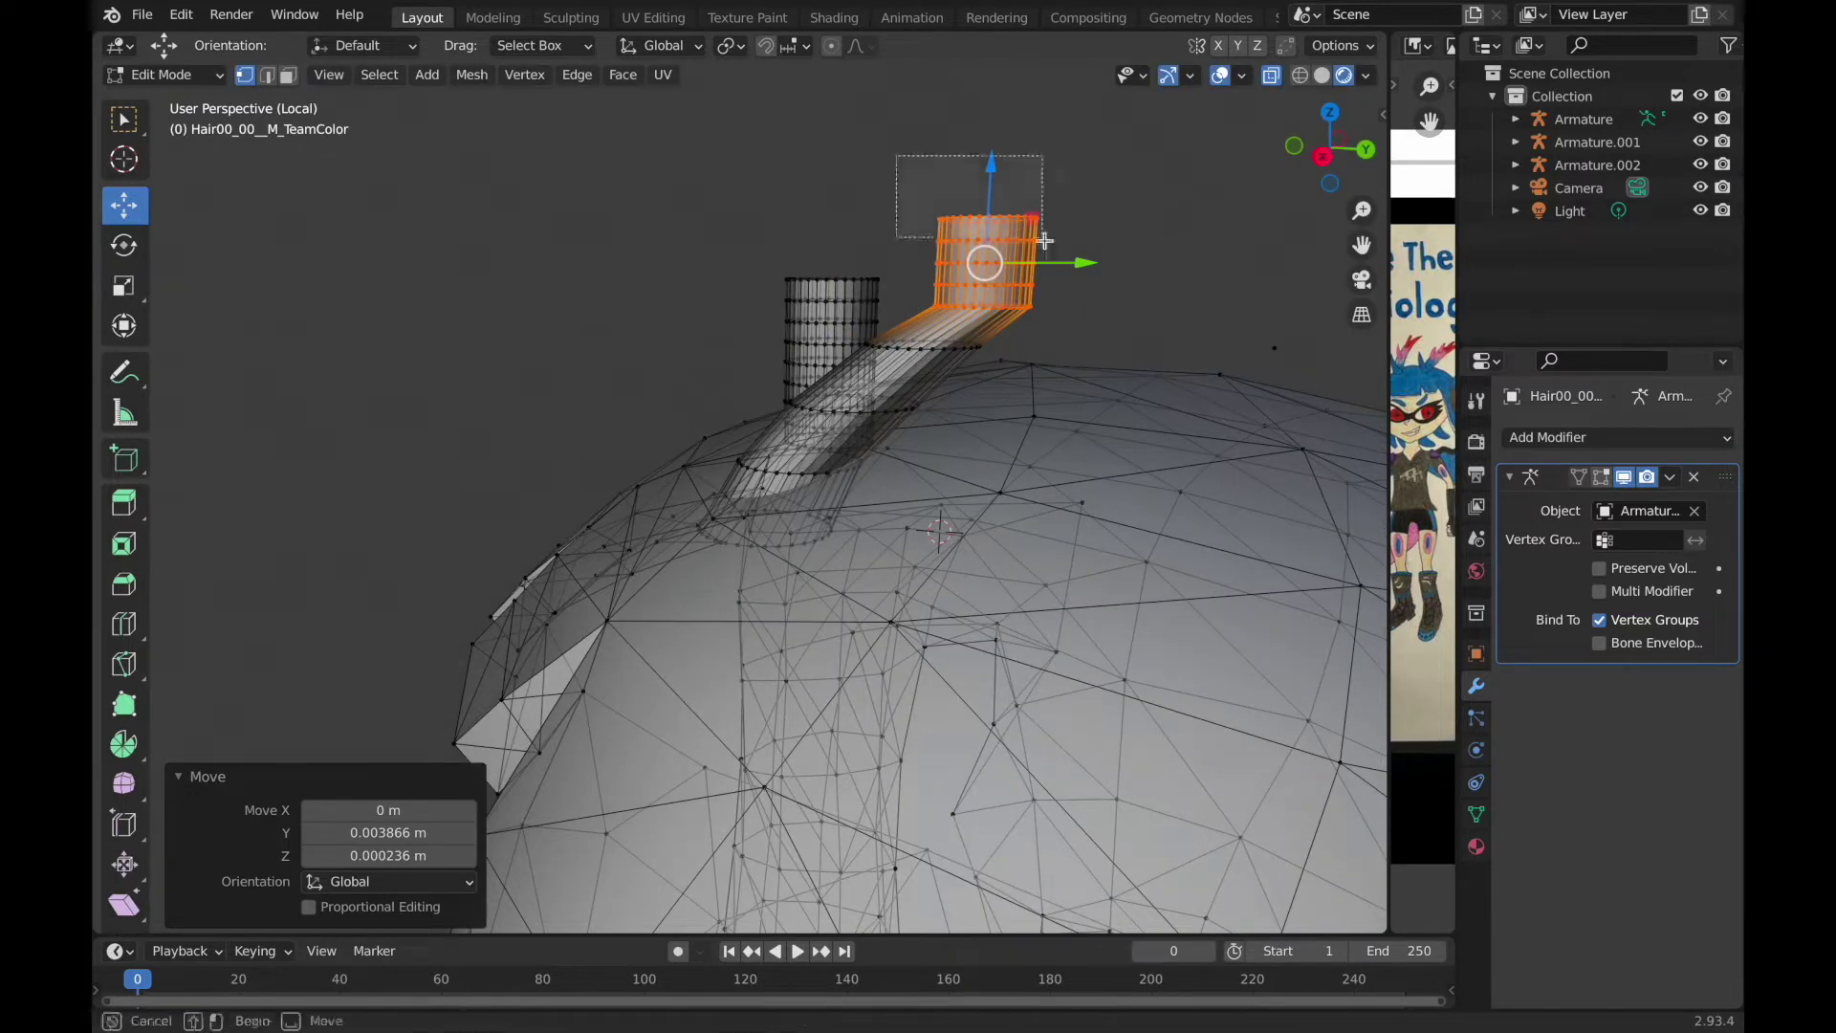
key(s)
click(1081, 277)
Lengthen the strand into a longer curve and narrow its end.
key(g)
click(1004, 192)
key(ctrl+z)
key(g)
click(1047, 184)
key(s)
click(1157, 216)
key(g)
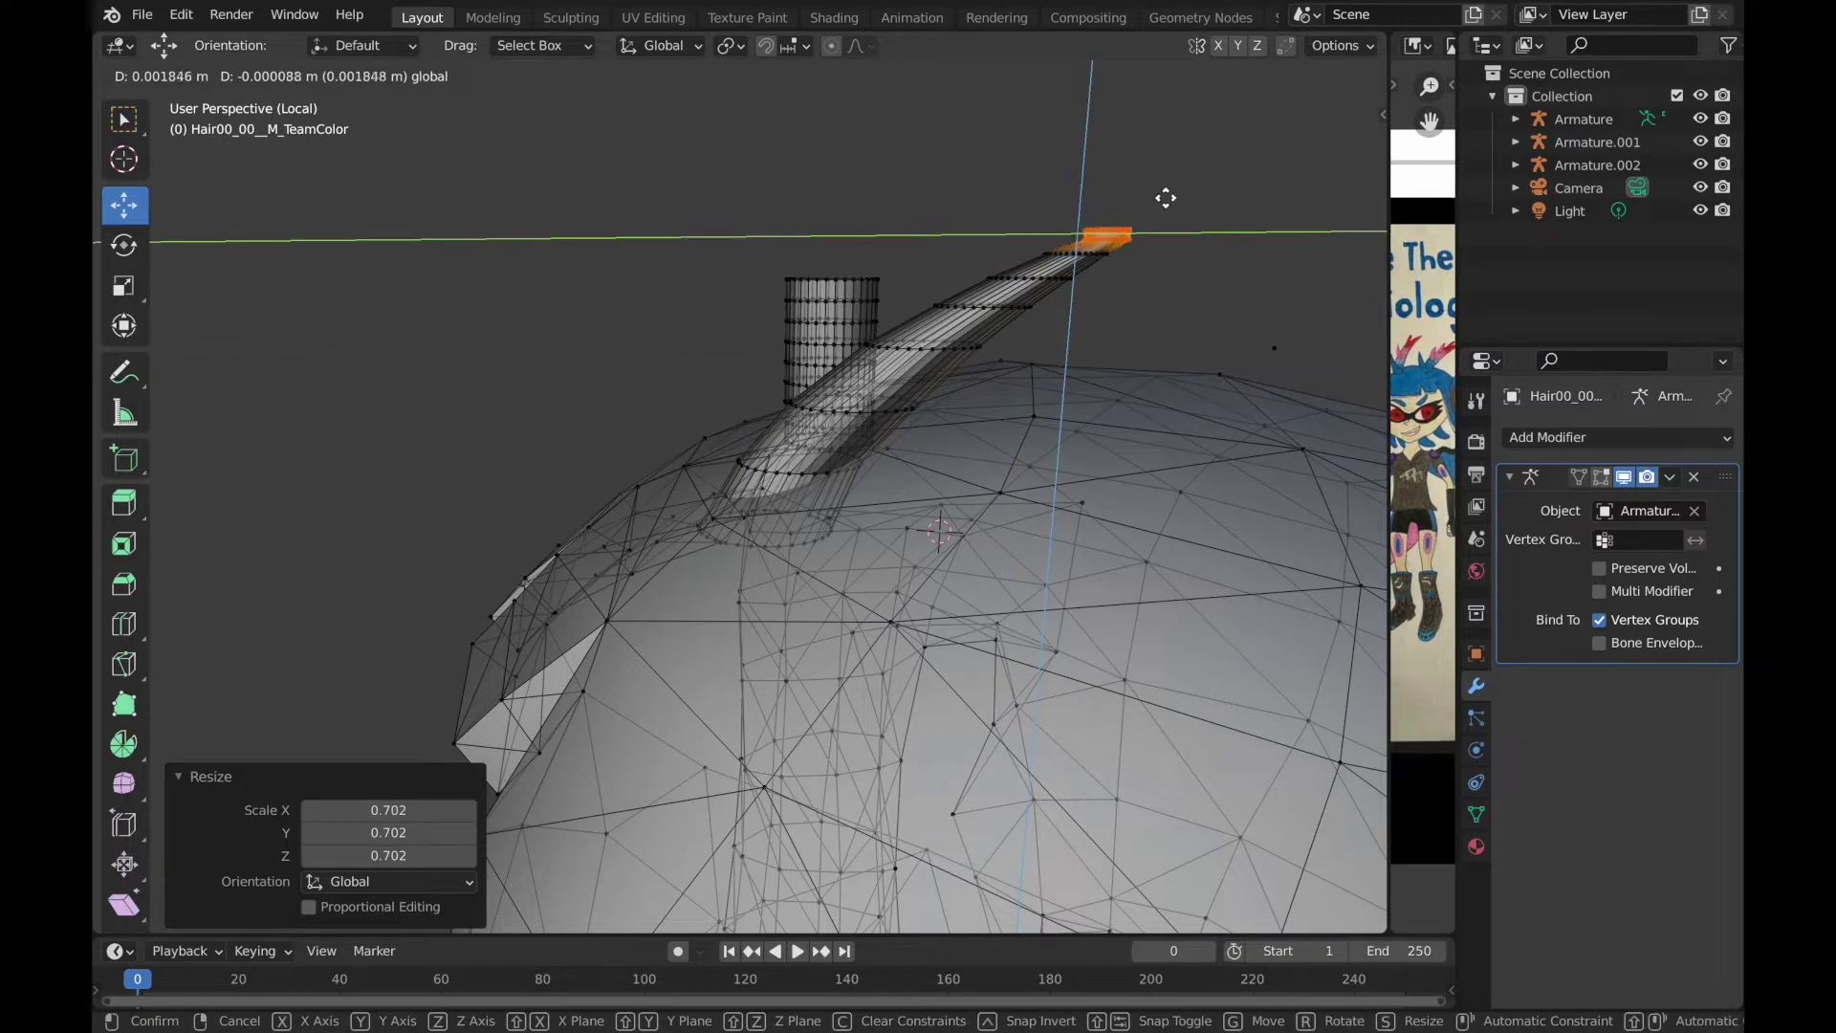
Merge the strand's end vertices at center into a single pointed tip.
right_click(1090, 456)
click(1287, 465)
drag(1138, 222, 1143, 220)
middle_drag(1195, 239, 1251, 326)
Save the file under a new name, then select the cone's upper vertices.
key(ctrl+s)
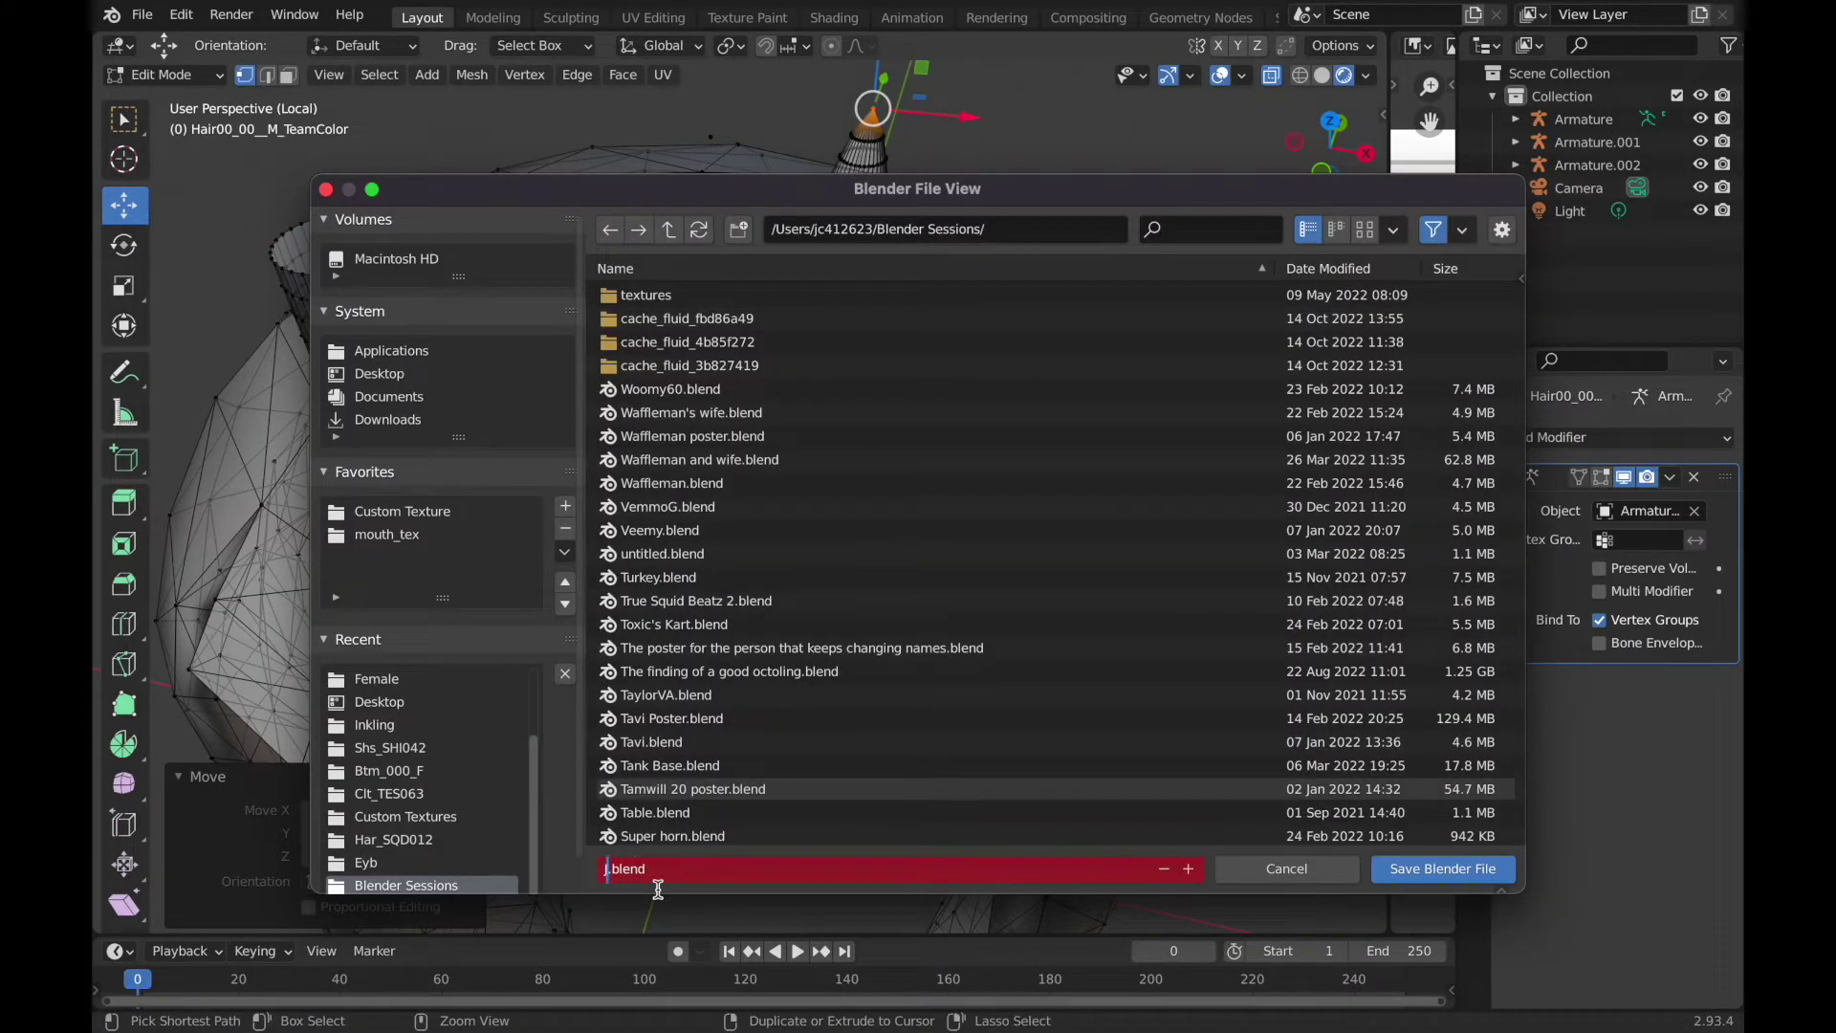
text(Javier)
key(Return)
mouse_move(667, 770)
middle_down()
mouse_move(972, 365)
mouse_move(862, 337)
middle_up()
drag(899, 247, 676, 410)
Scale the cone's top along X to narrow the spike side to side.
mouse_move(676, 409)
middle_down()
mouse_move(1268, 445)
mouse_move(1207, 503)
middle_up()
key(s)
key(x)
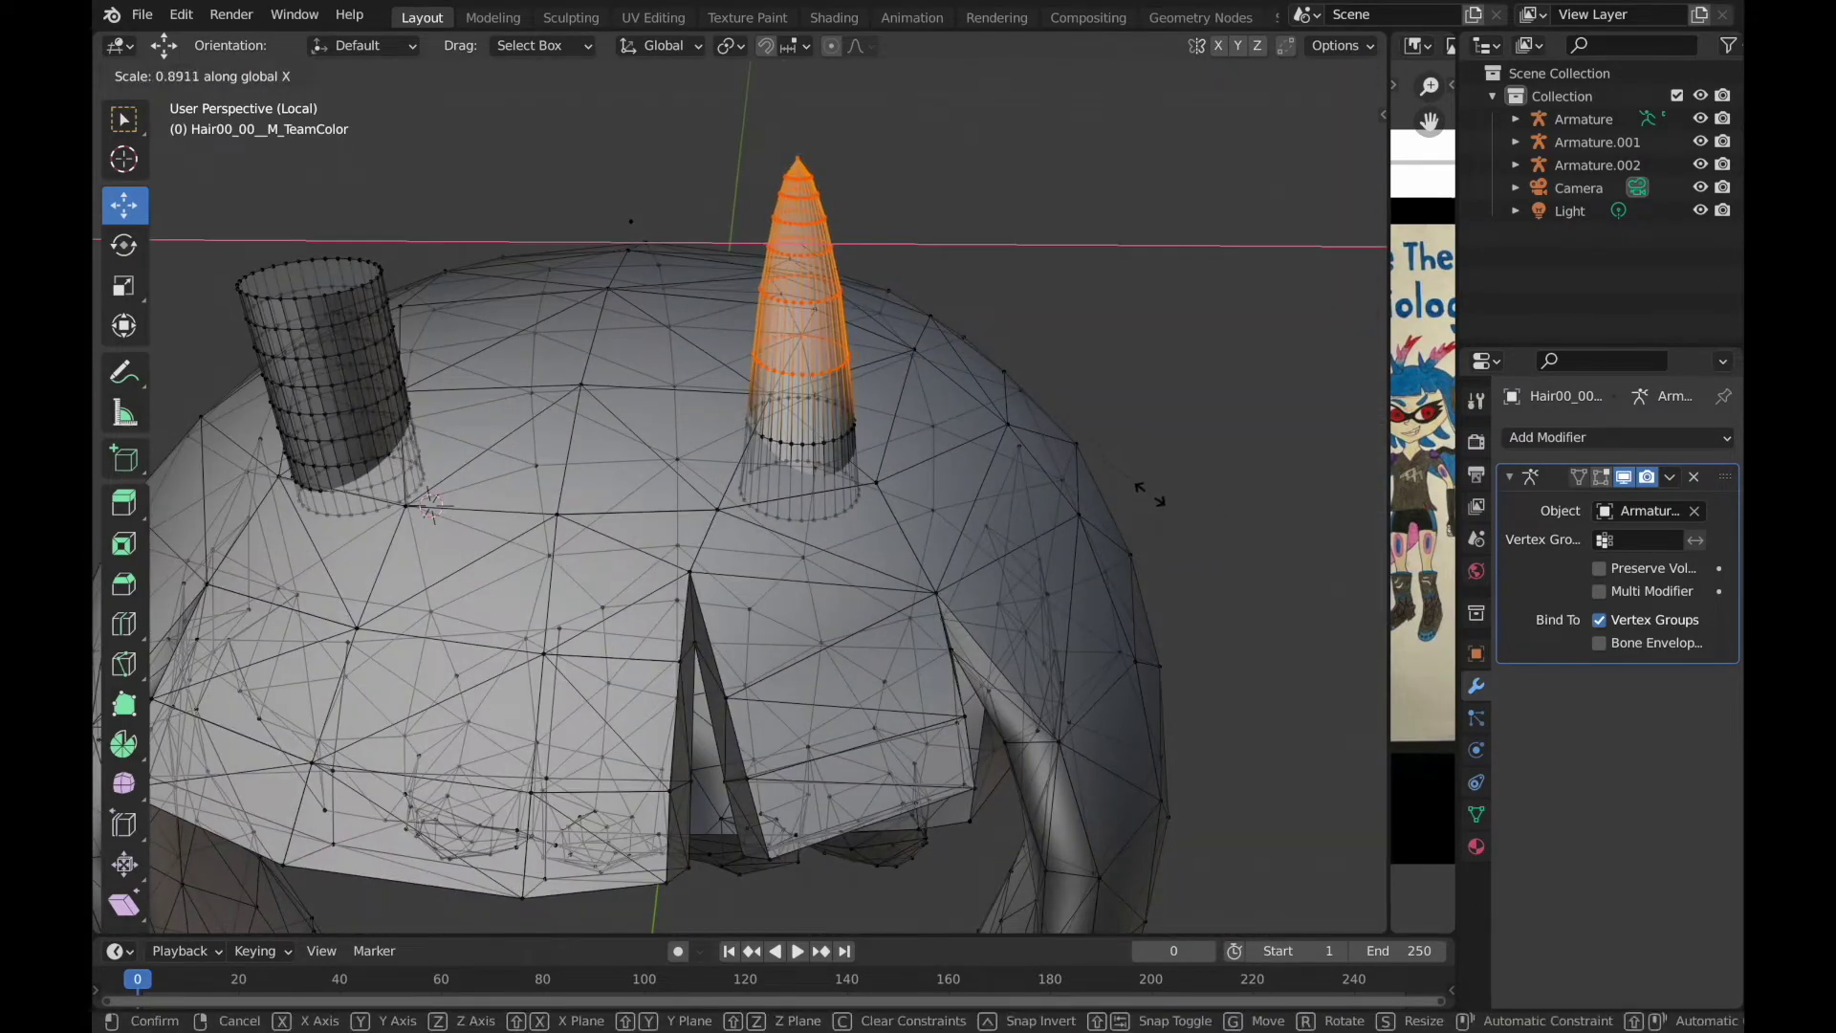
key(Return)
mouse_move(910, 303)
middle_down()
mouse_move(969, 350)
mouse_move(945, 308)
mouse_move(971, 213)
mouse_move(934, 300)
mouse_move(1021, 442)
mouse_move(1346, 174)
mouse_move(656, 452)
mouse_move(792, 295)
middle_up()
key(s)
key(Return)
key(s)
key(Return)
Select the other hair cylinder and shift it slightly left.
drag(760, 206, 1073, 500)
mouse_move(1073, 501)
middle_down()
mouse_move(1062, 640)
mouse_move(1074, 623)
mouse_move(1013, 618)
mouse_move(1029, 541)
mouse_move(1021, 581)
mouse_move(926, 414)
mouse_move(926, 438)
mouse_move(726, 450)
mouse_move(863, 450)
mouse_move(536, 287)
middle_up()
key(g)
click(514, 284)
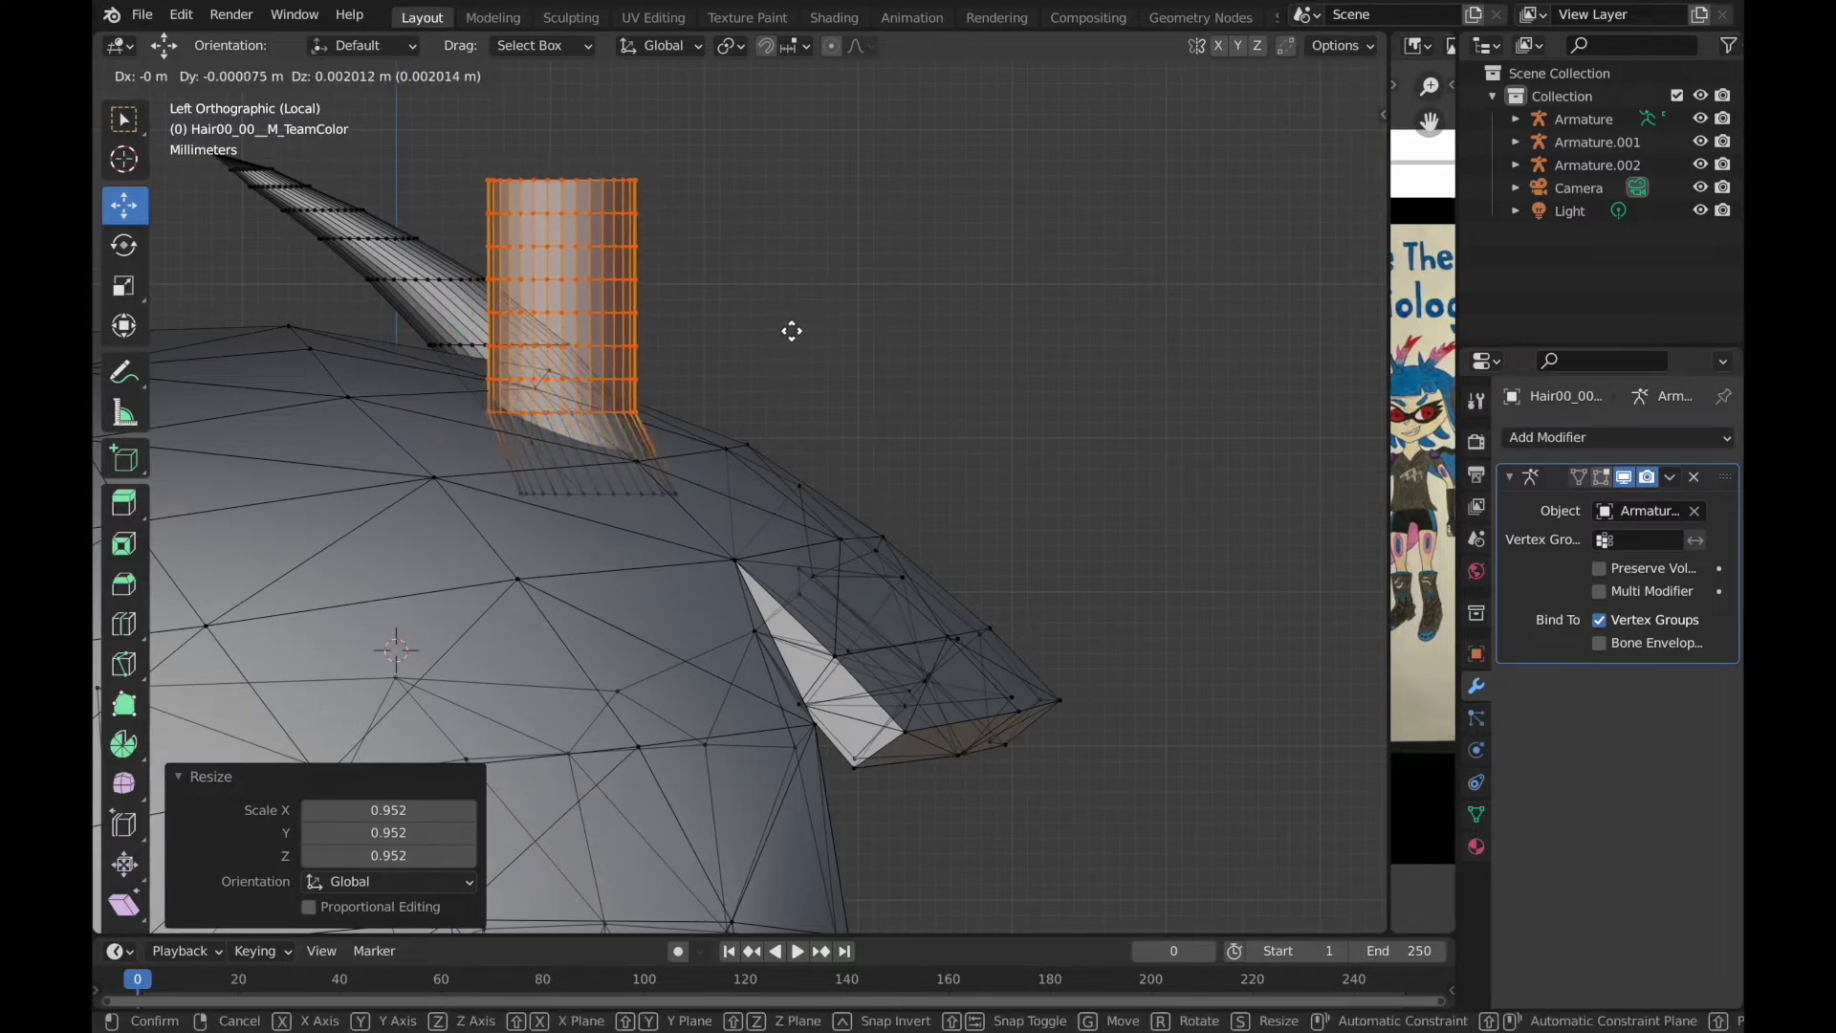
Move the hair cylinder up-left, checking it in the left side view.
key(g)
click(796, 318)
middle_drag(796, 317, 824, 410)
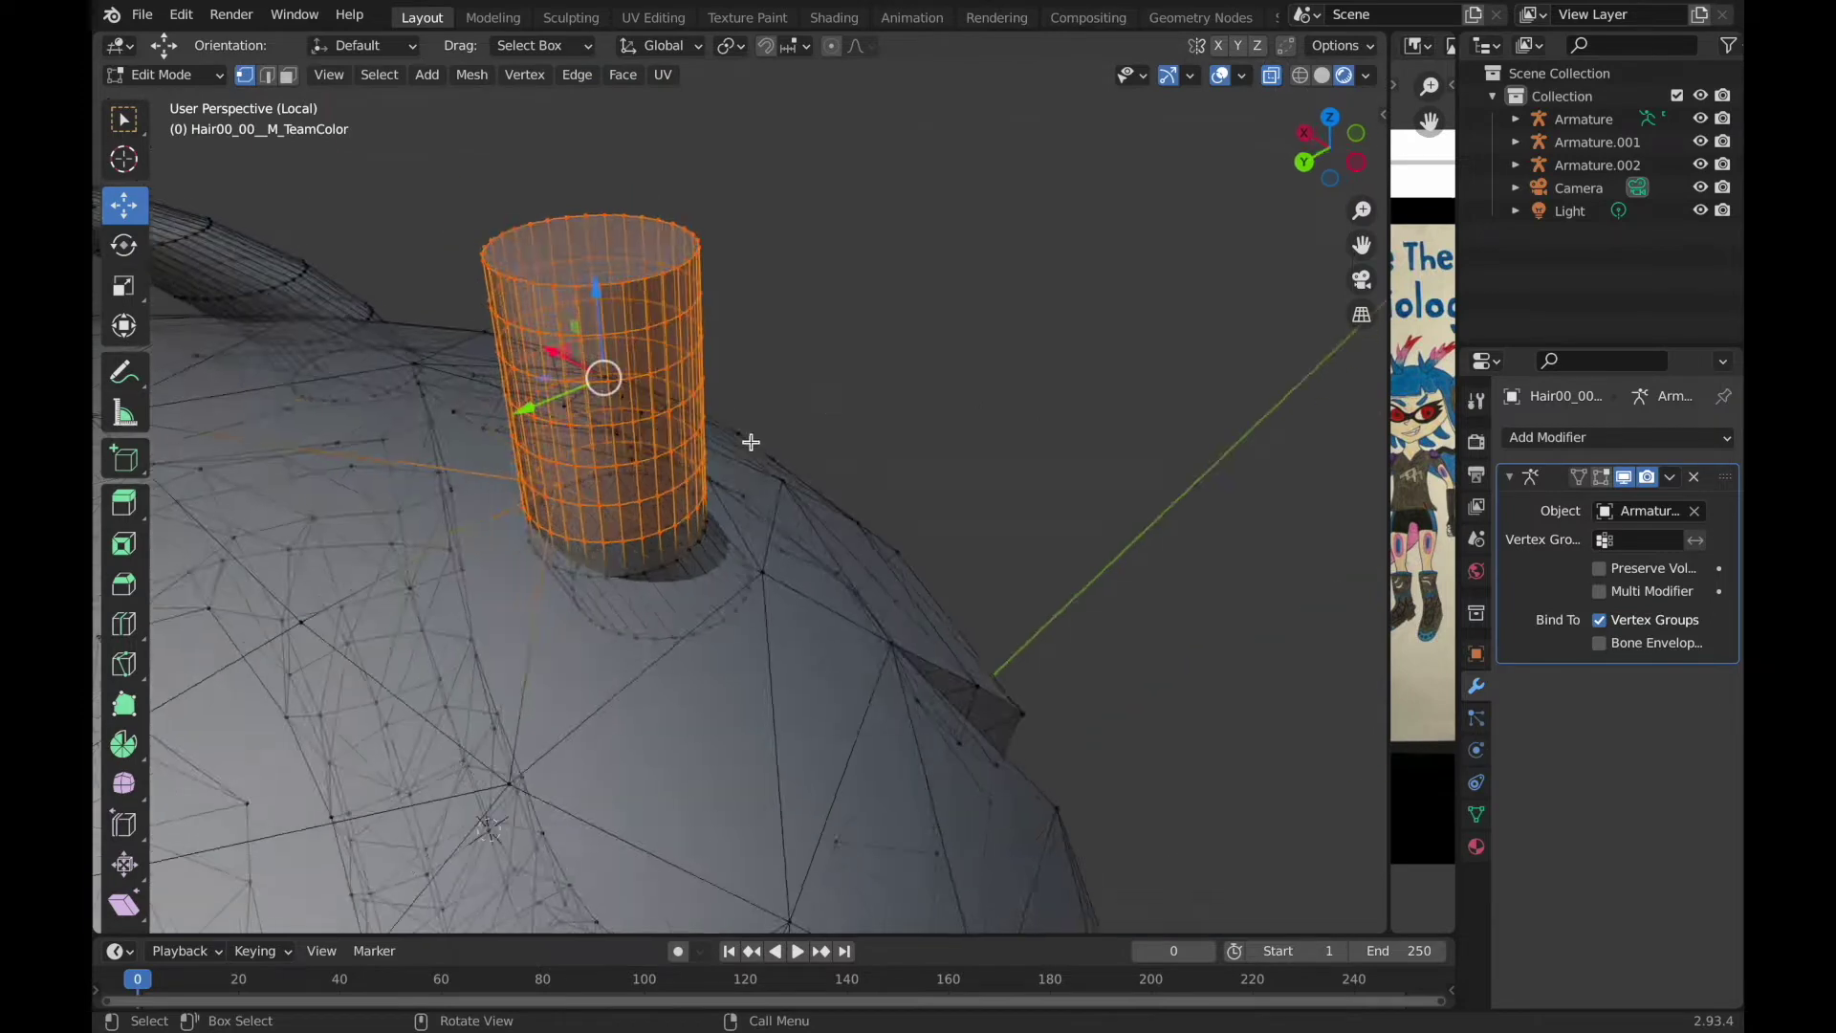
key(ctrl+KP_3)
key(g)
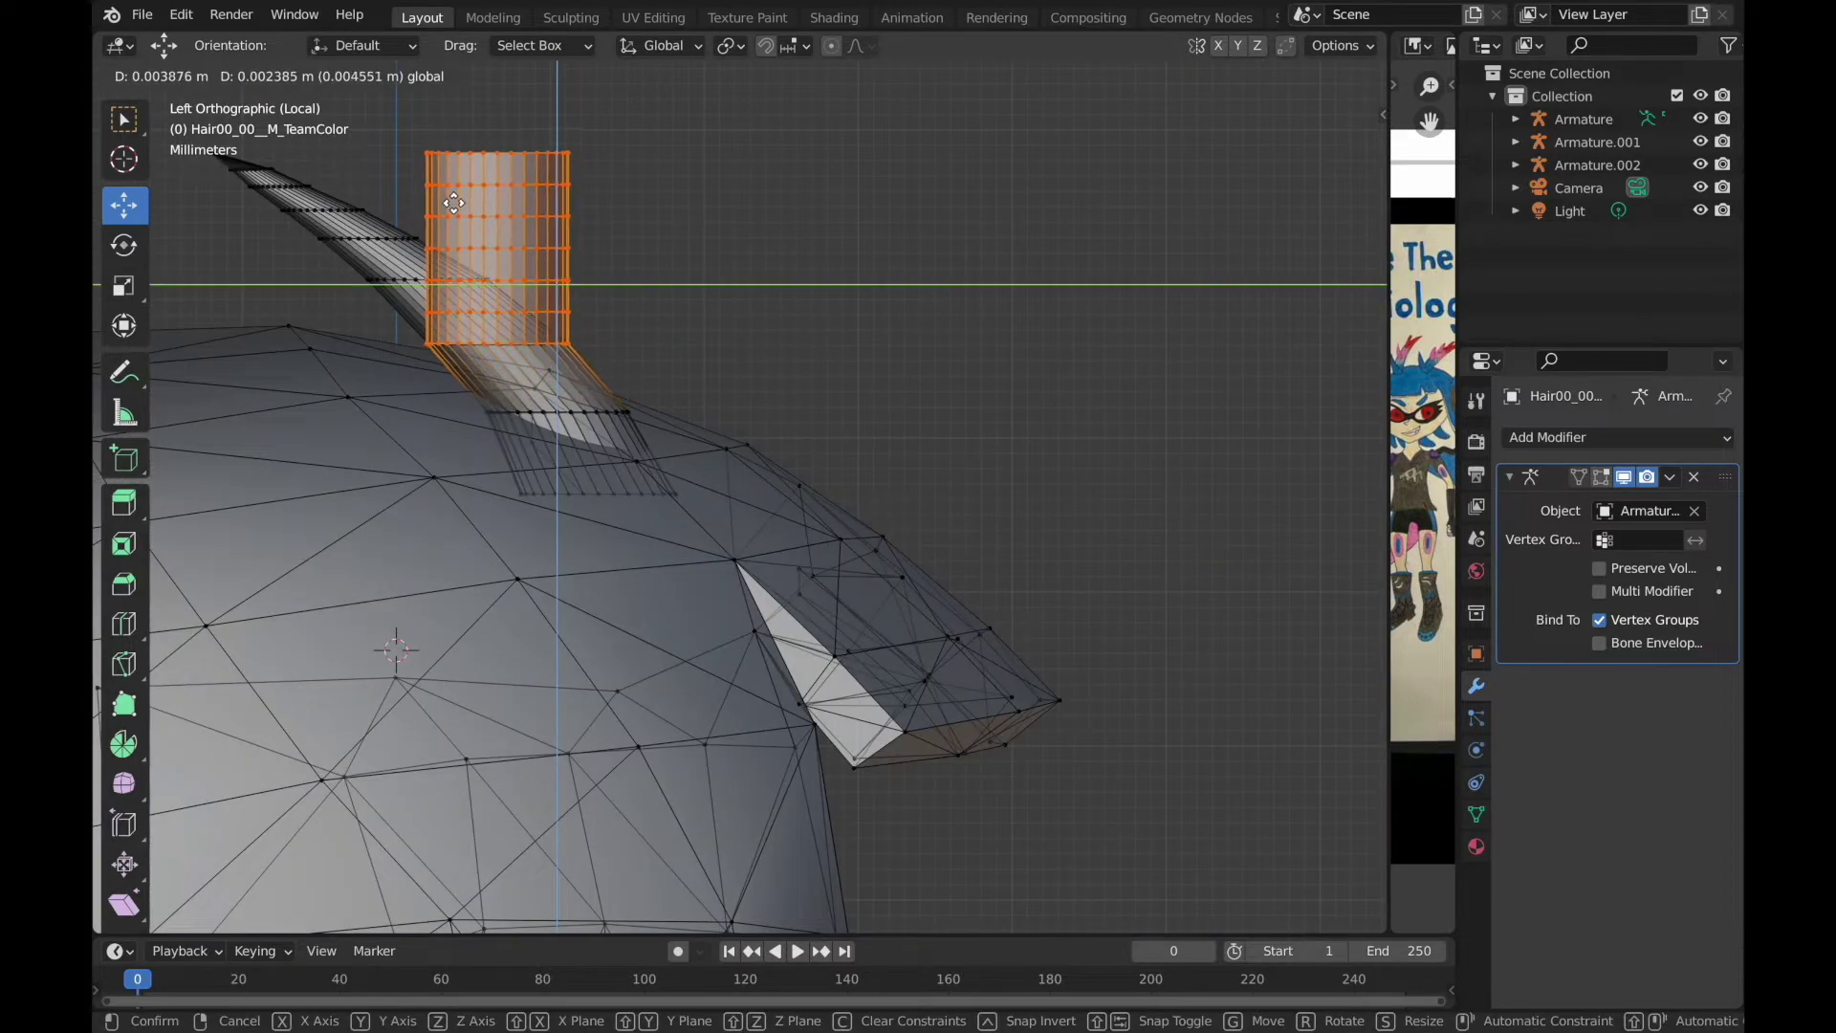
click(453, 203)
middle_drag(732, 326, 745, 351)
key(ctrl+KP_3)
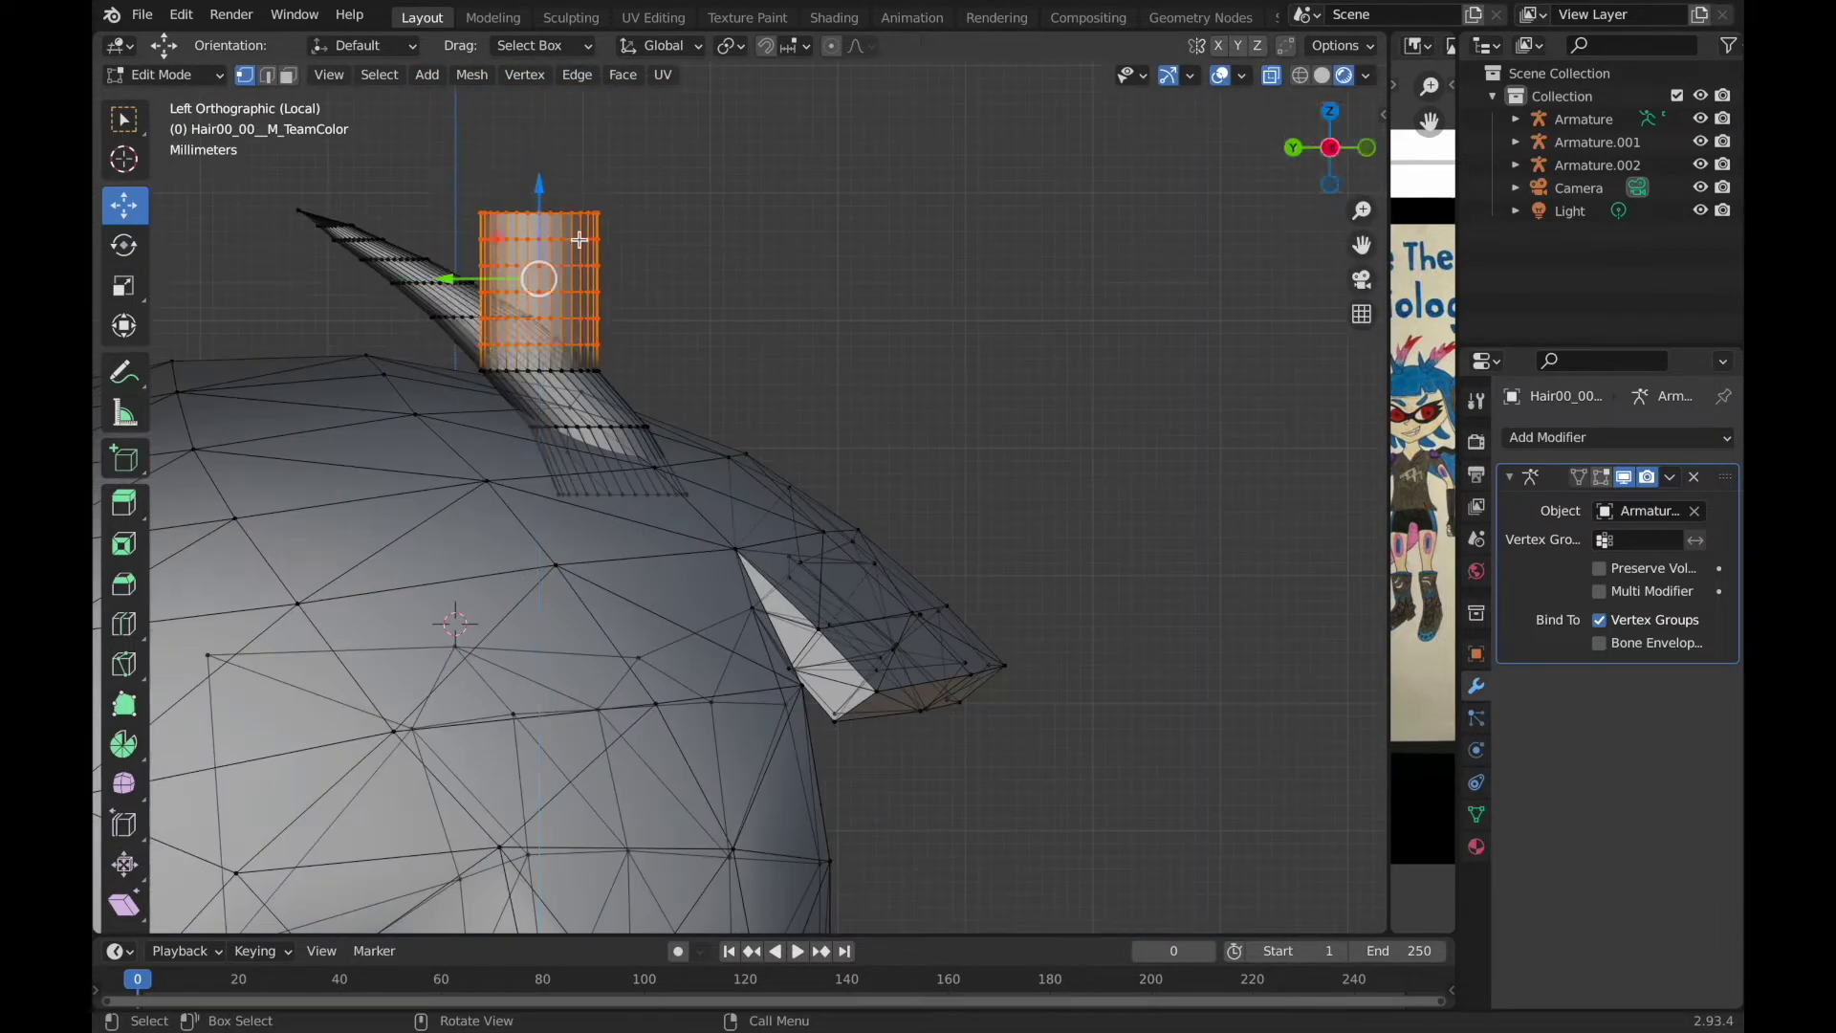
Nudge the vertex block left and down, then shrink it.
key(g)
click(438, 209)
key(g)
click(443, 219)
mouse_move(593, 287)
middle_down()
mouse_move(656, 287)
mouse_move(725, 201)
middle_up()
key(ctrl+KP_3)
key(g)
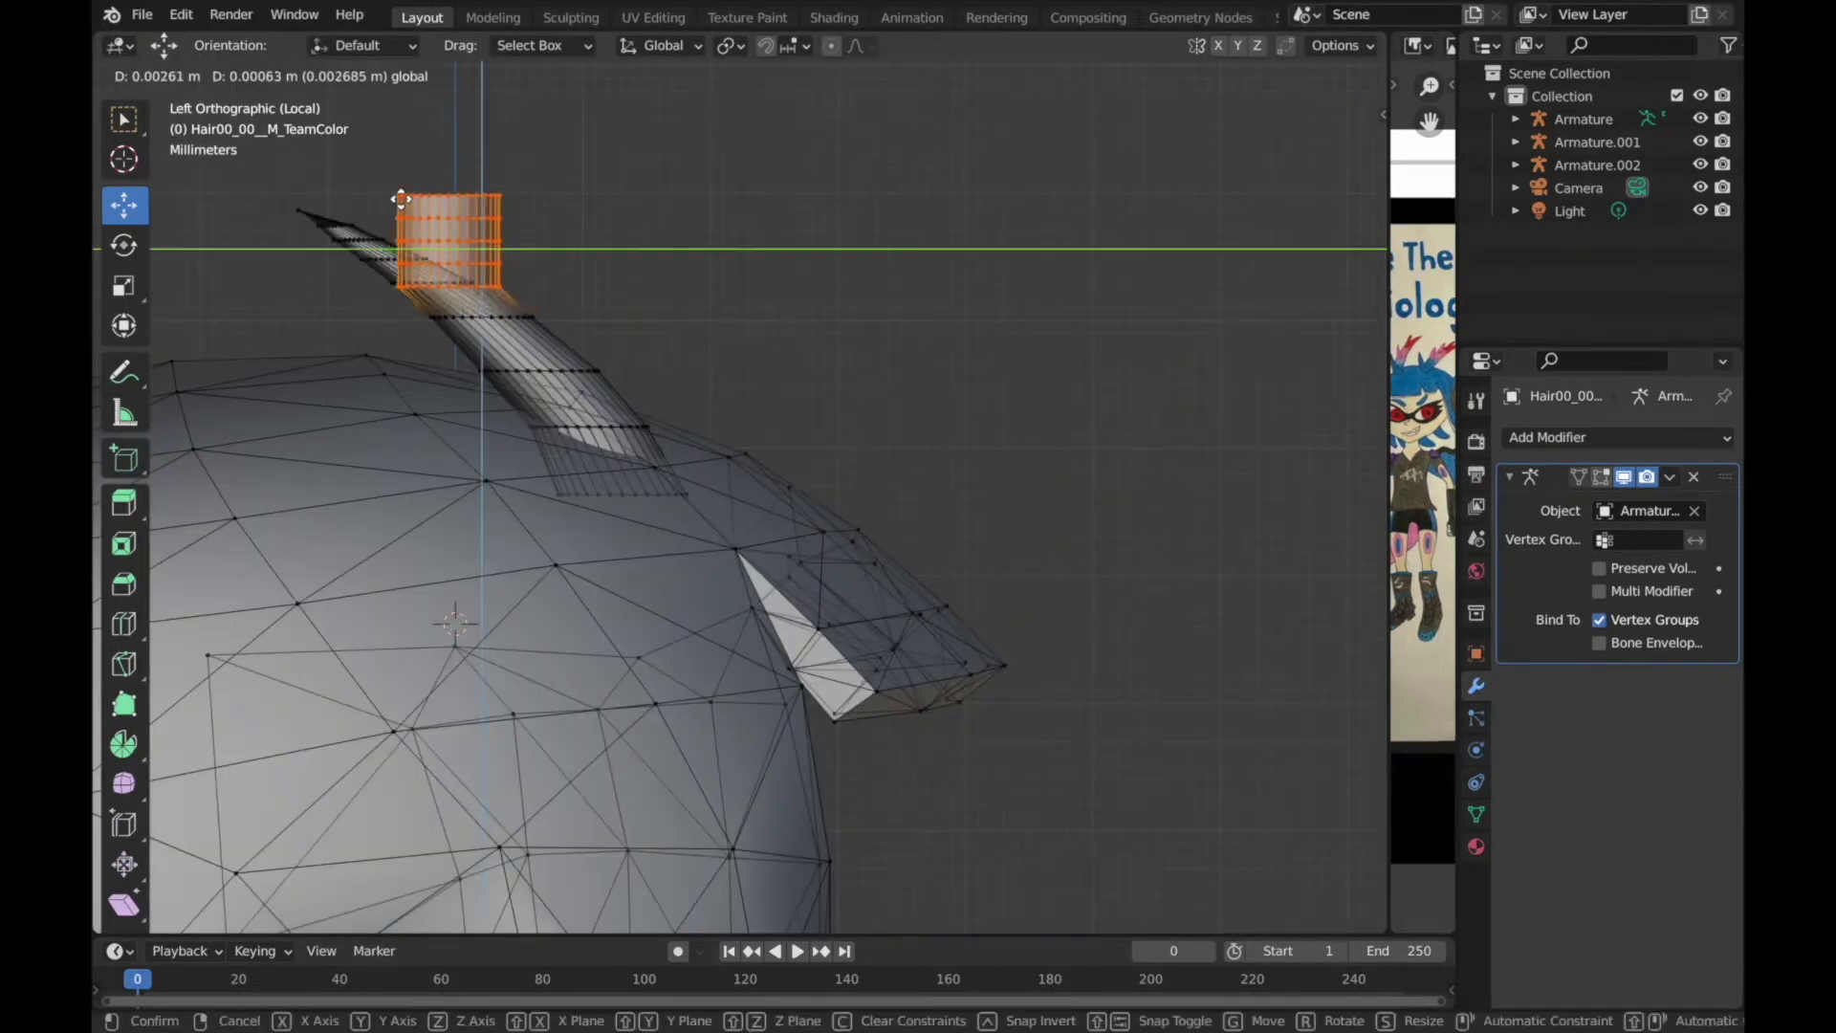
key(s)
click(380, 194)
Shrink the strand's tip ring and reposition it along the strand.
key(g)
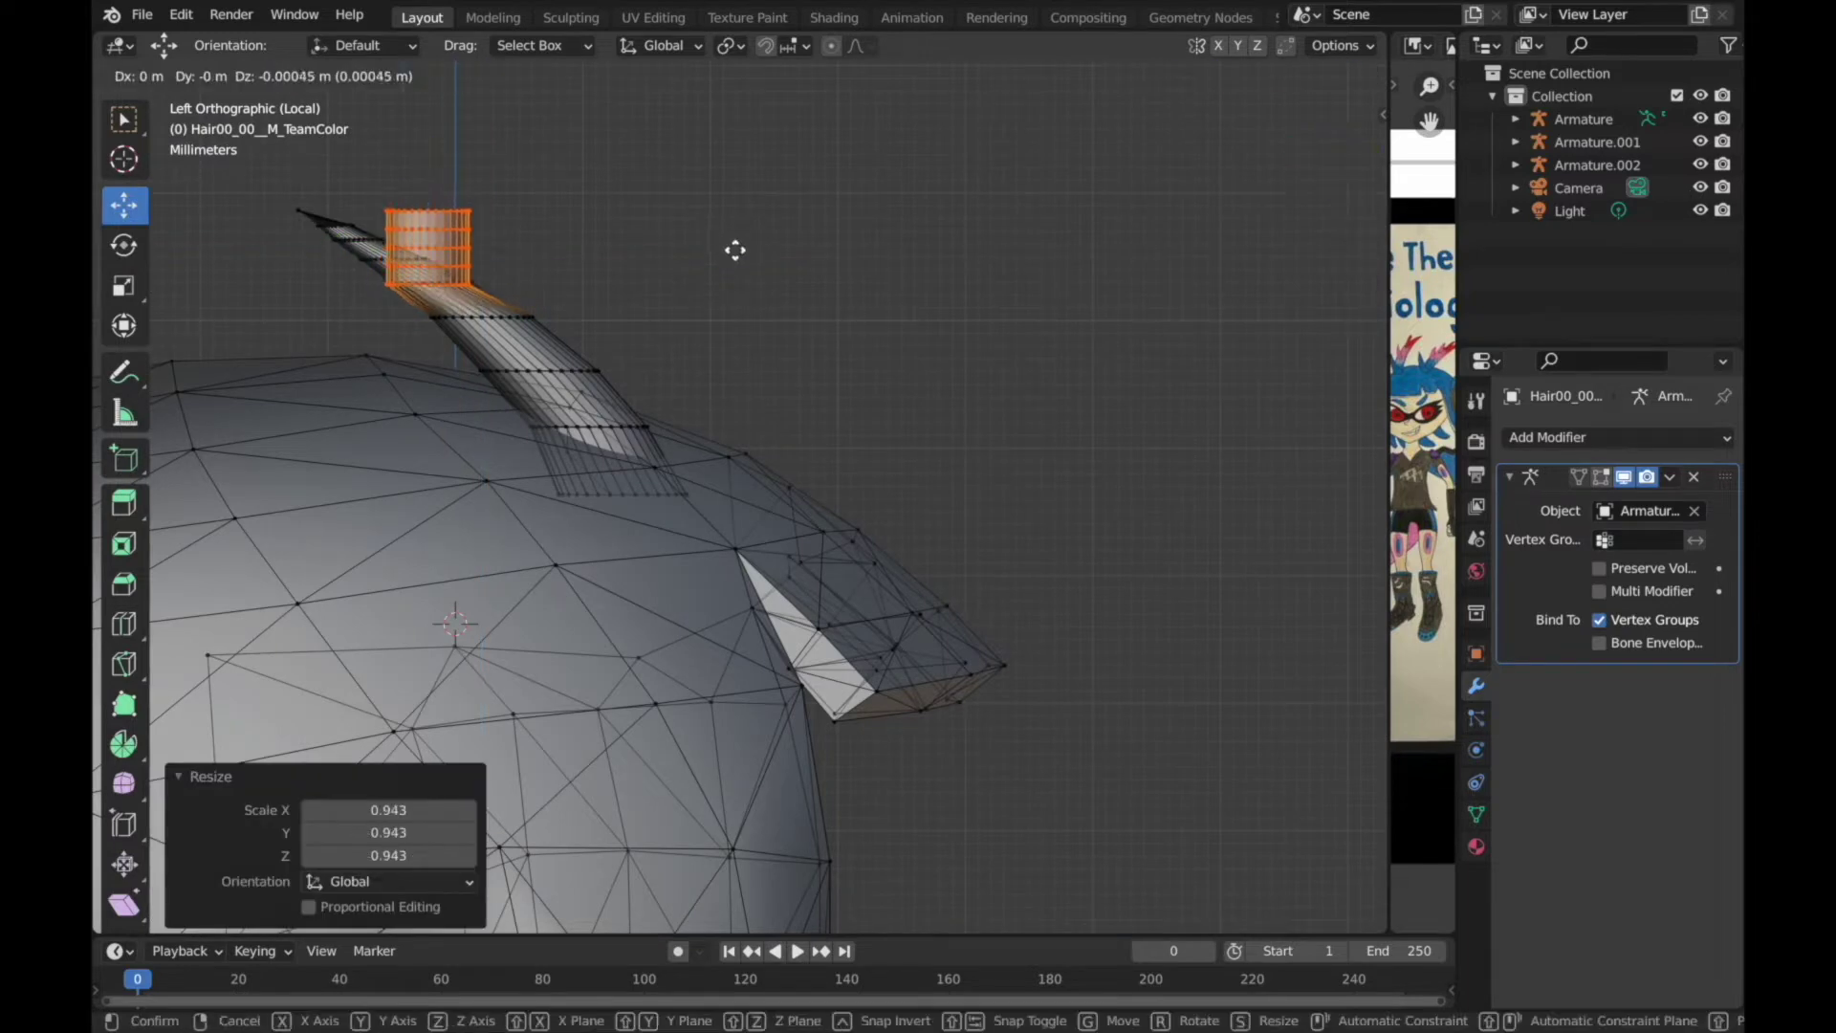
middle_drag(369, 166, 602, 255)
key(ctrl+KP_3)
key(g)
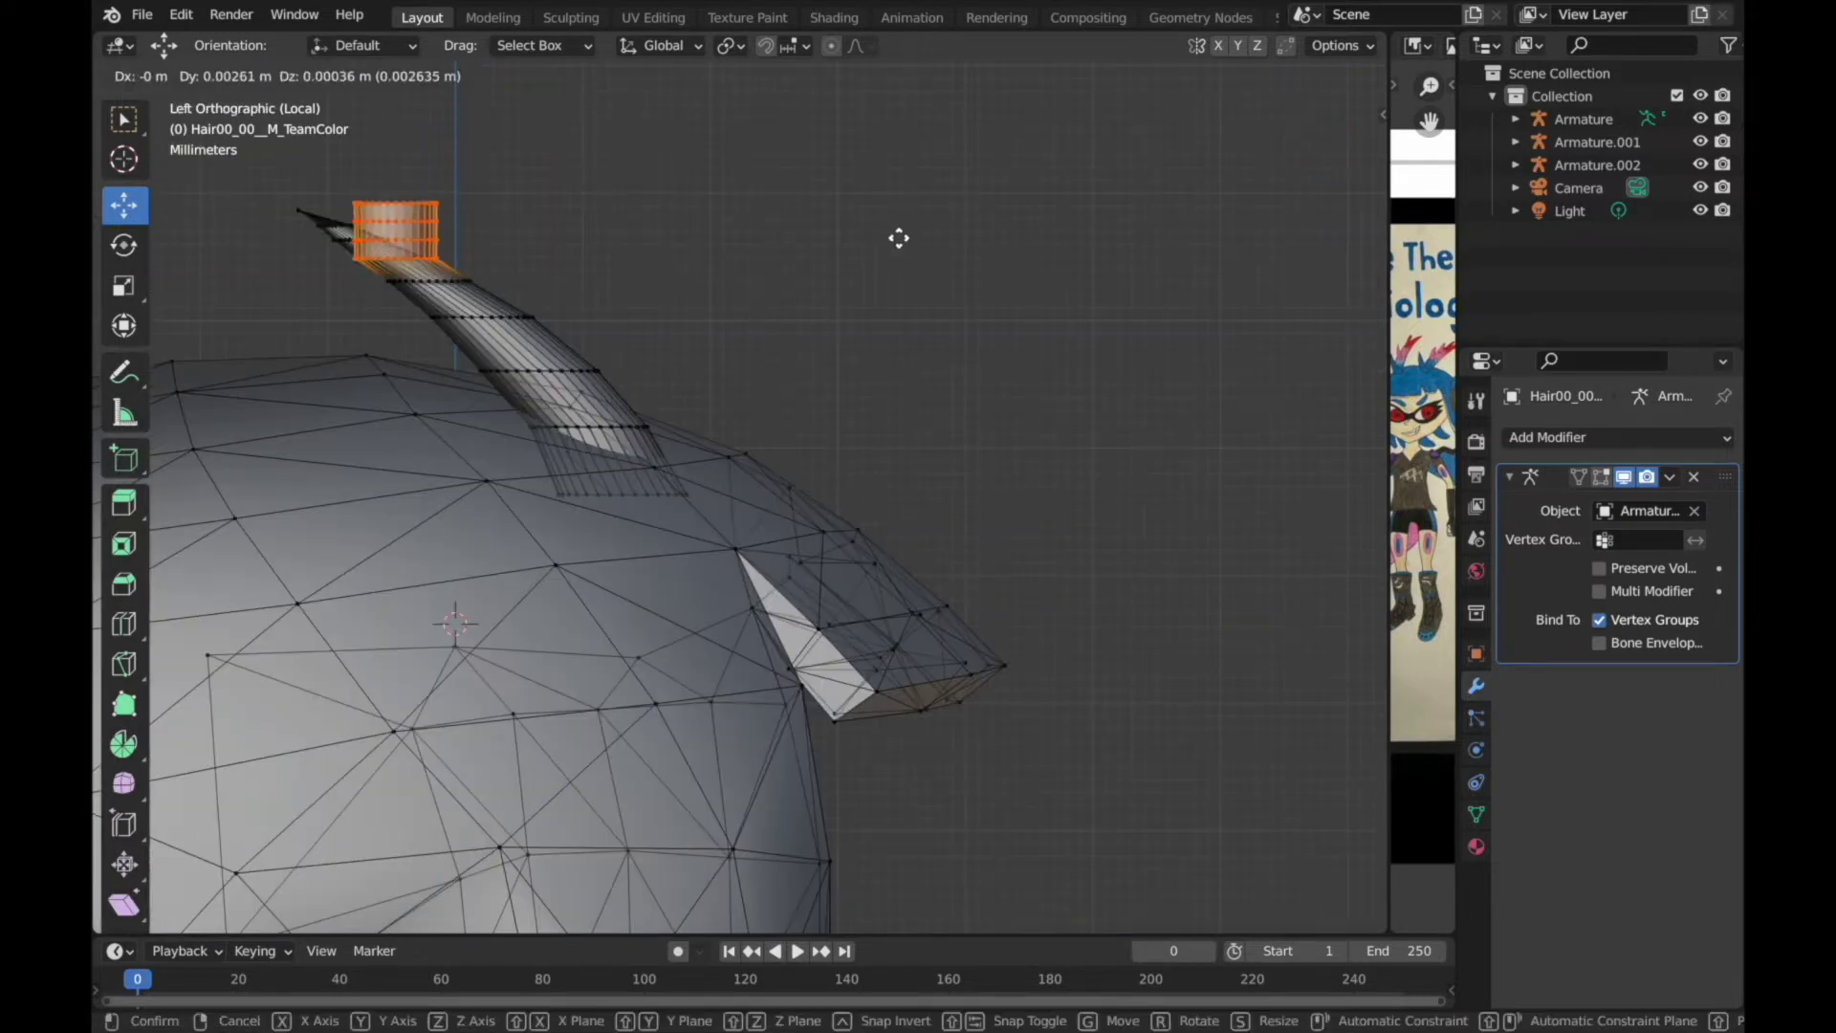
click(895, 239)
key(s)
click(829, 239)
Move the tip ring freely to a new spot on the horn.
middle_drag(1001, 308, 746, 267)
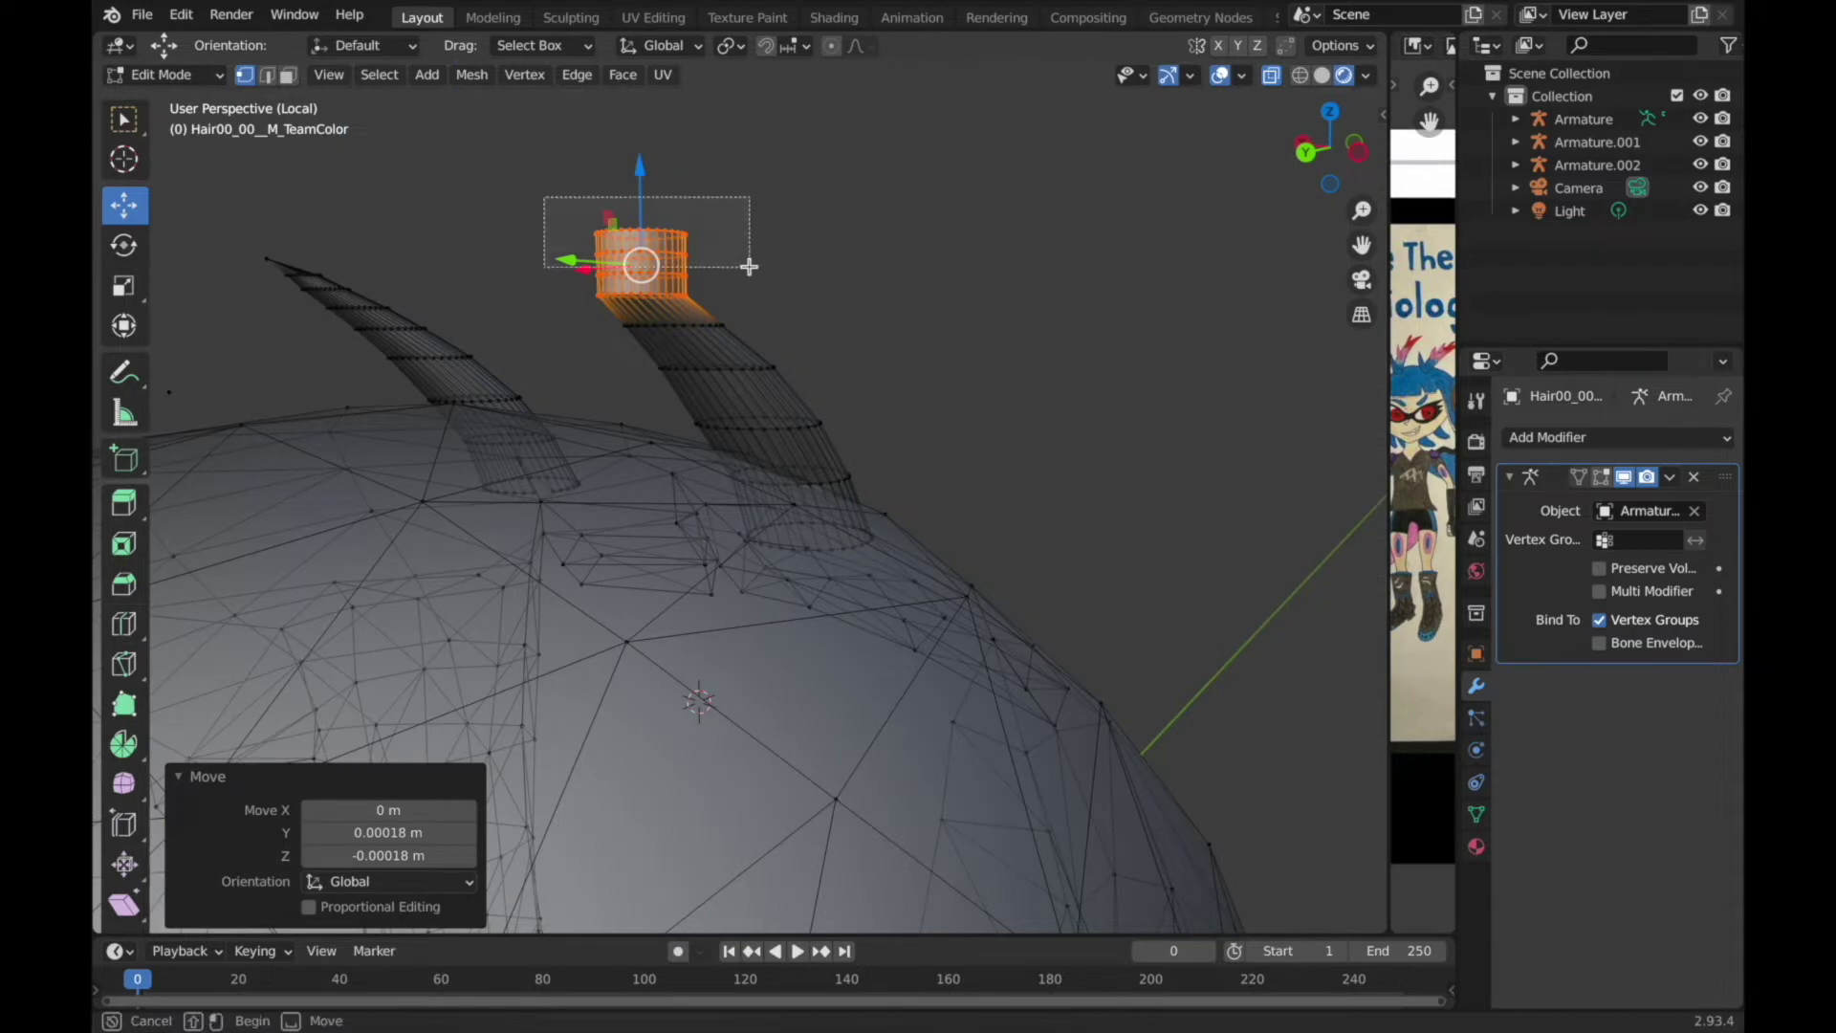
key(ctrl+KP_3)
key(g)
key(shift+x)
key(Escape)
key(g)
middle_drag(911, 253, 897, 294)
Shrink the tip vertices further and merge them at center into one point.
key(ctrl+KP_3)
key(g)
click(983, 233)
key(s)
middle_drag(870, 197, 727, 316)
right_click(893, 459)
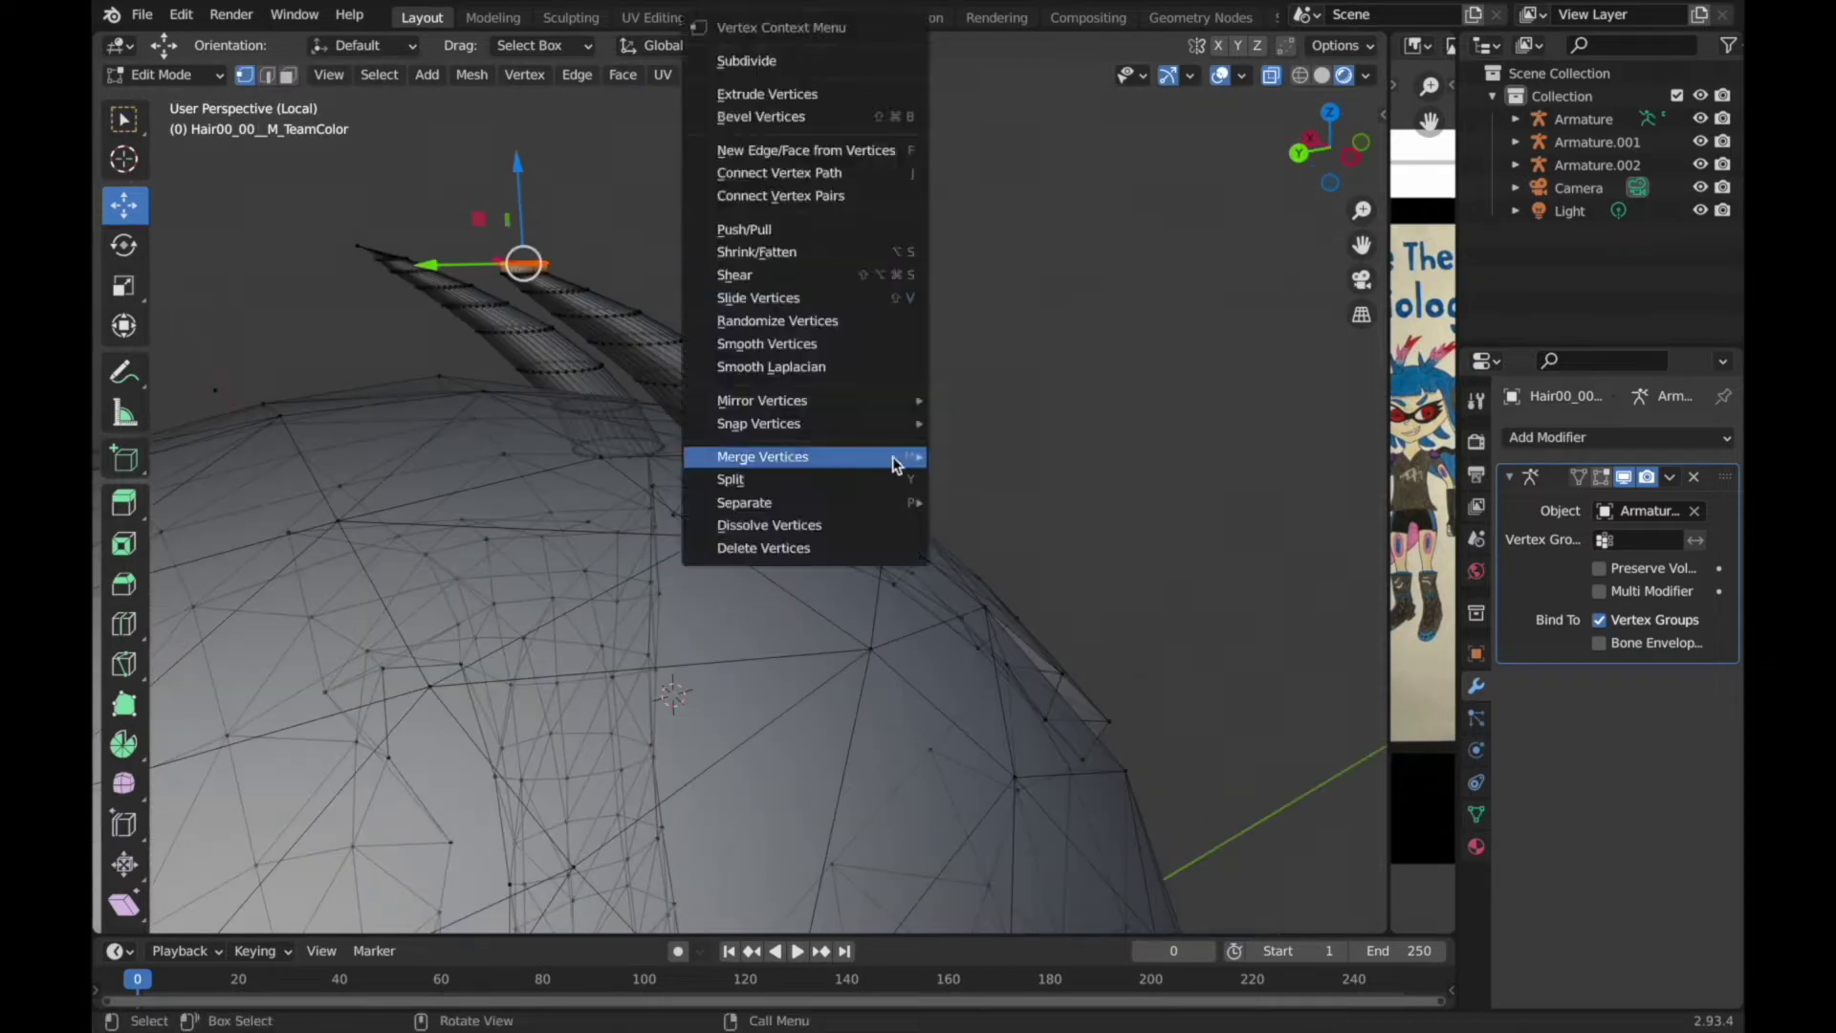
click(994, 497)
Reposition the merged tip point and return to Object Mode.
key(ctrl+KP_3)
key(g)
key(shift+x)
click(444, 207)
mouse_move(445, 207)
middle_down()
mouse_move(909, 319)
mouse_move(891, 466)
mouse_move(869, 319)
middle_up()
key(Tab)
key(Tab)
Box-select both small head horns, extending the selection to linked vertices.
scroll(1005, 378, up, 4)
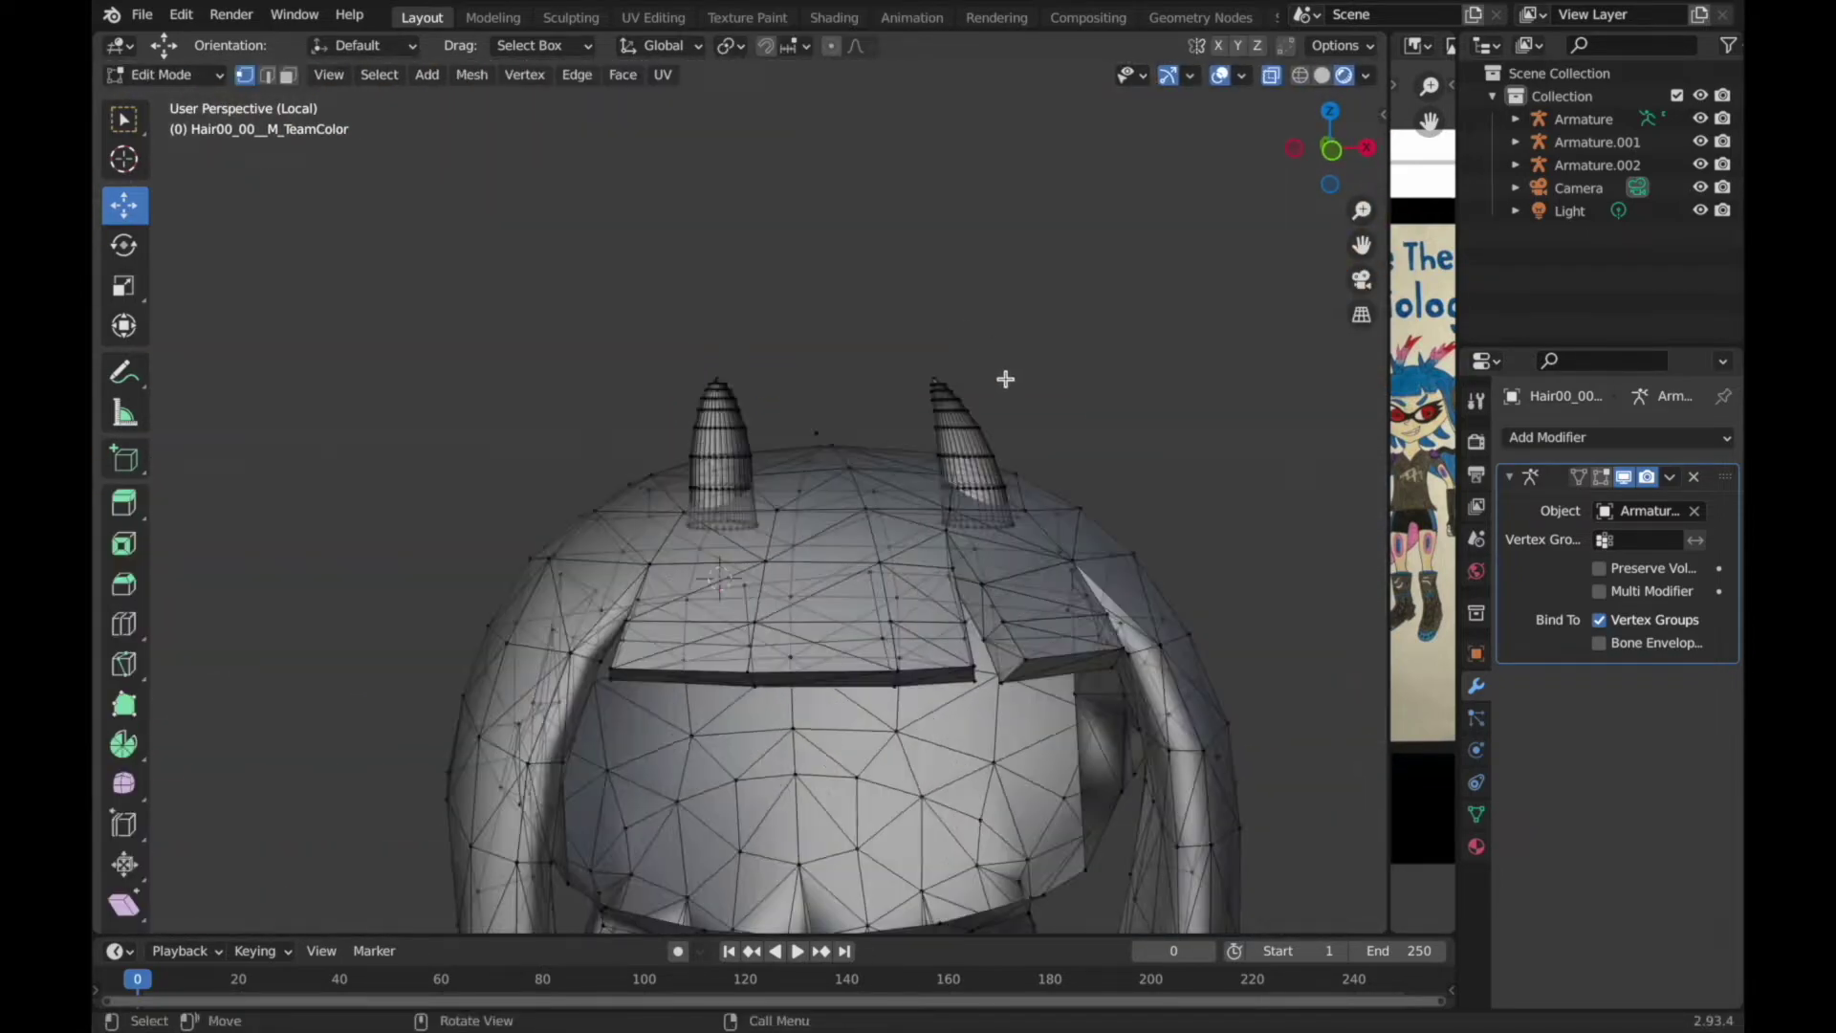
middle_drag(1005, 377, 705, 288)
drag(770, 394, 770, 394)
mouse_move(770, 394)
middle_down()
mouse_move(727, 344)
mouse_move(659, 406)
middle_up()
key(ctrl+l)
drag(659, 406, 823, 431)
Orbit and zoom around the head to inspect the selected horns.
mouse_move(823, 431)
middle_down()
mouse_move(873, 480)
mouse_move(1152, 566)
mouse_move(977, 483)
mouse_move(1147, 526)
mouse_move(1148, 504)
mouse_move(800, 682)
middle_up()
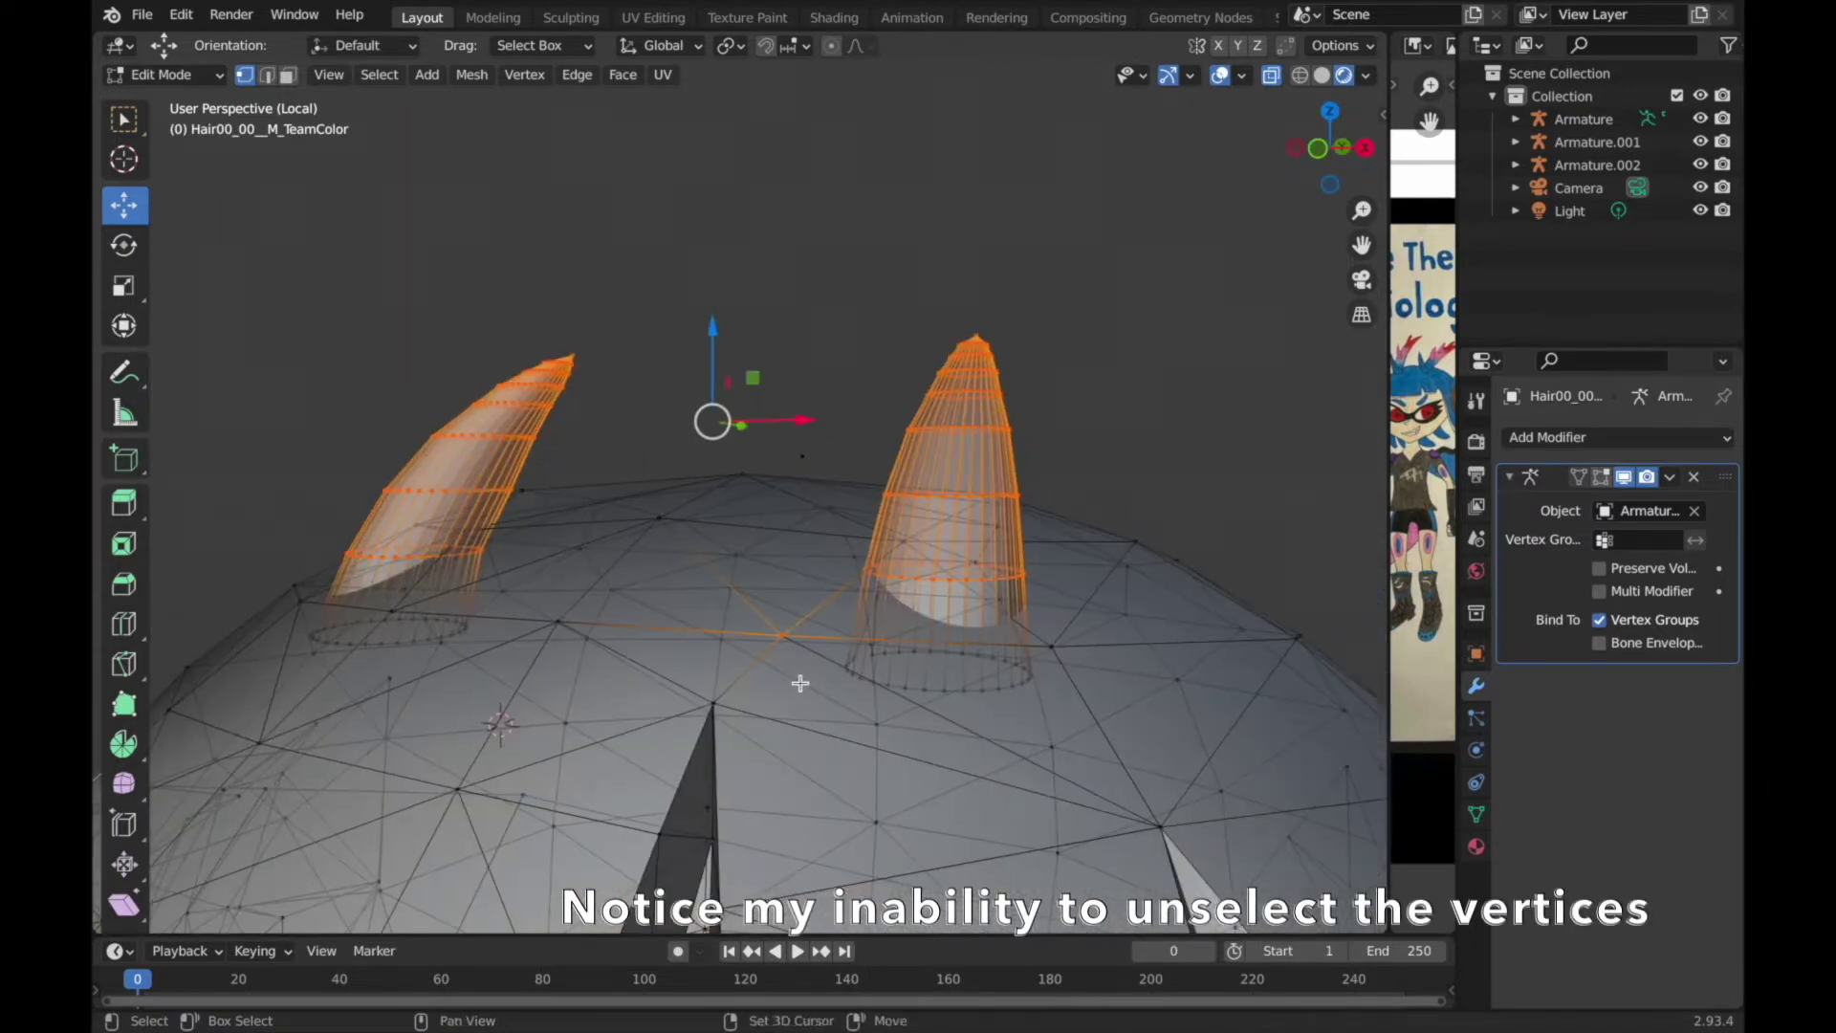
scroll(813, 661, down, 4)
scroll(824, 645, down, 4)
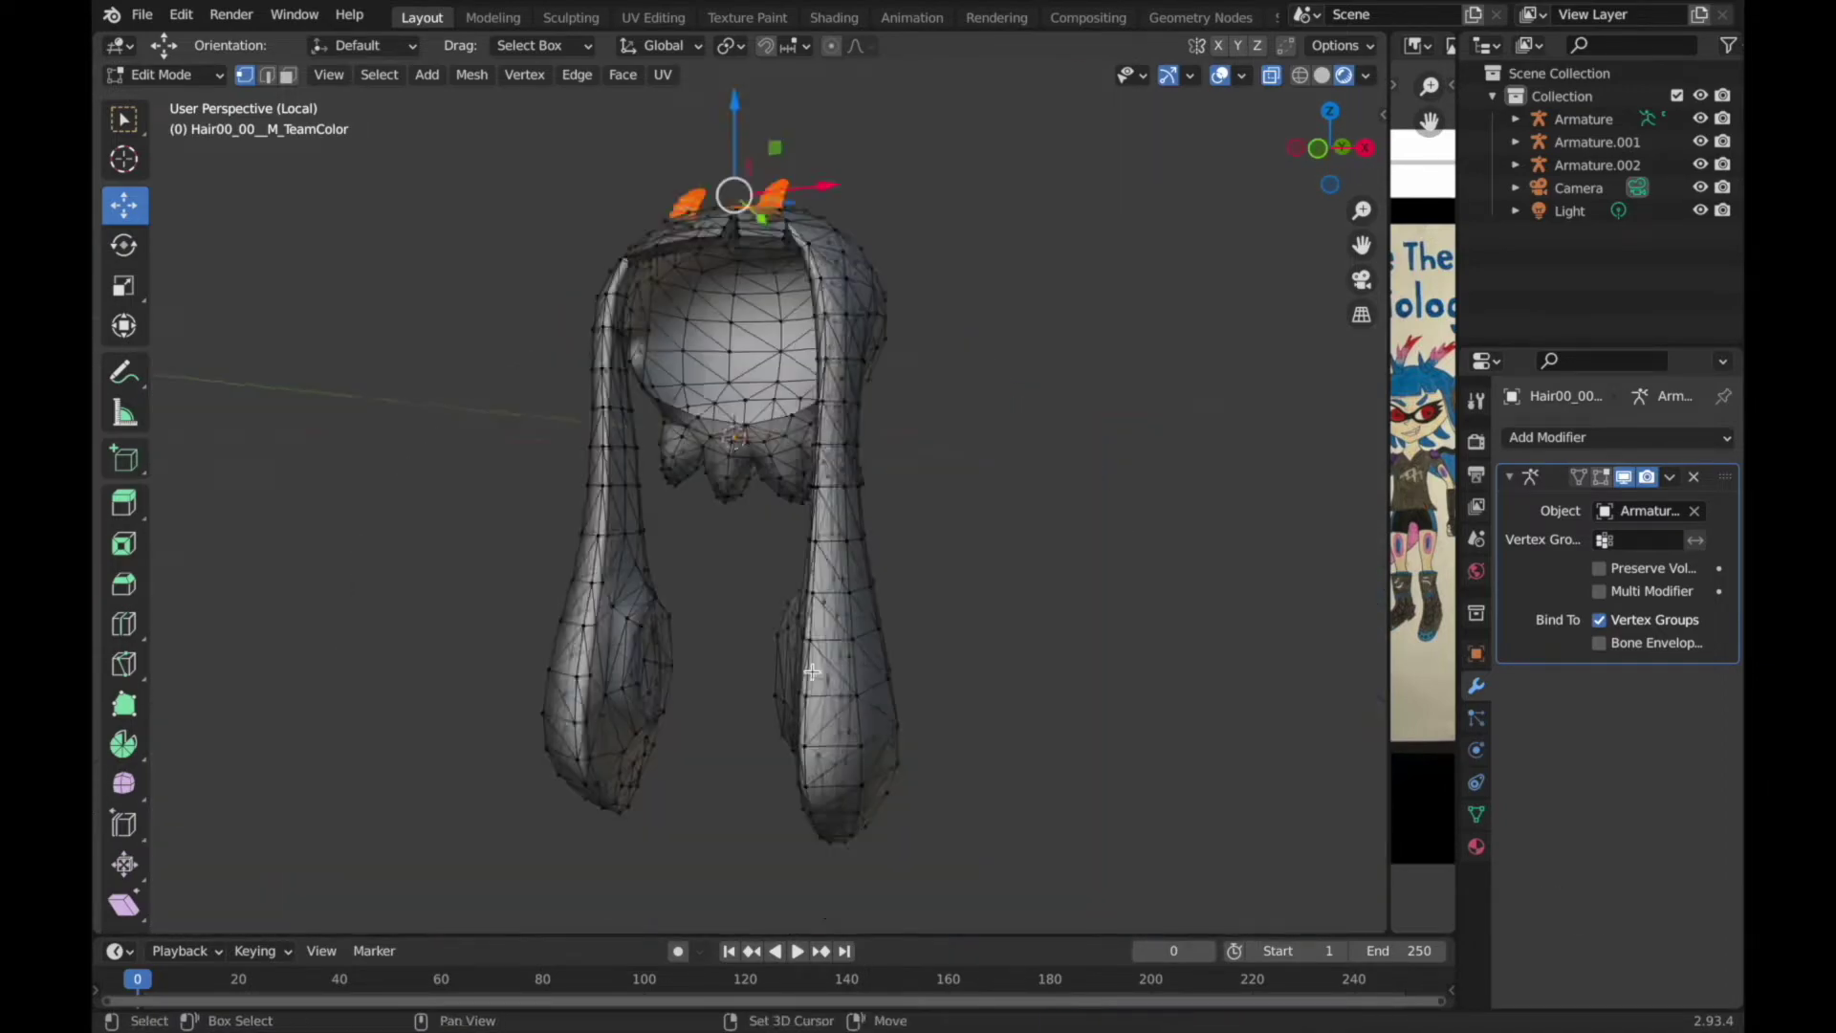
scroll(813, 605, up, 4)
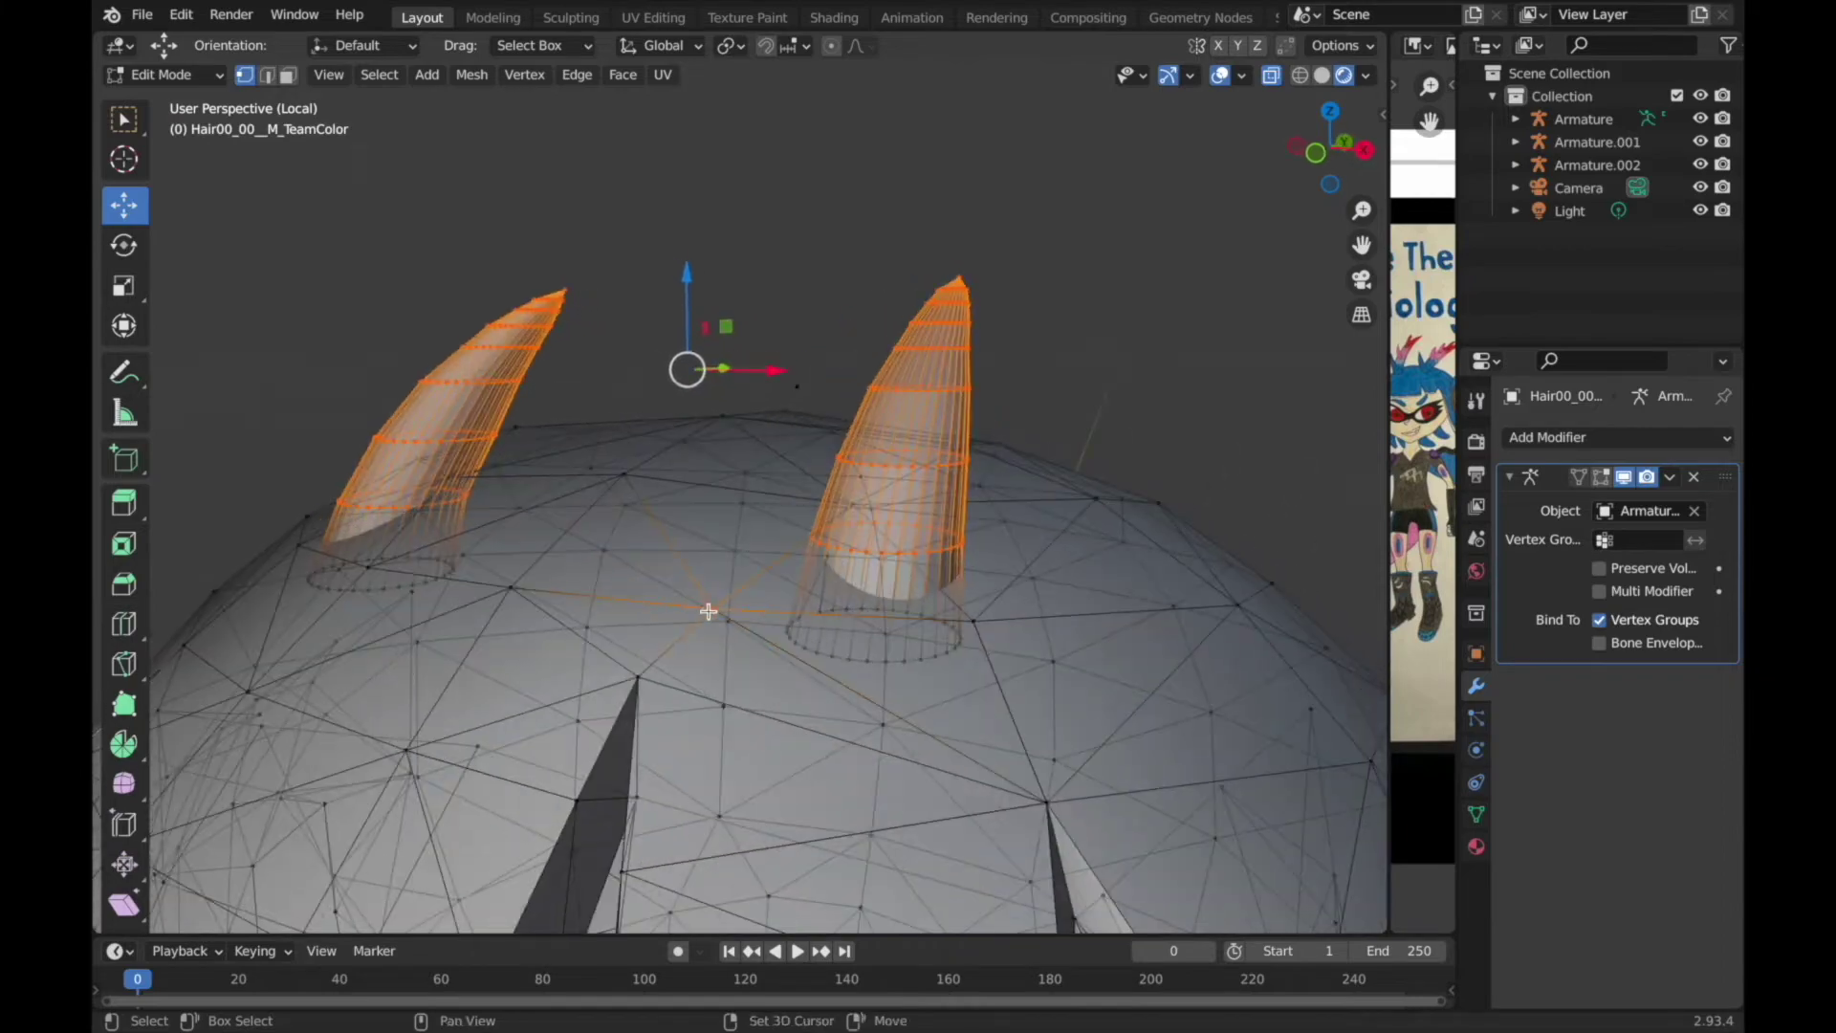
mouse_move(724, 614)
middle_down()
mouse_move(578, 287)
mouse_move(606, 140)
mouse_move(954, 672)
mouse_move(951, 606)
mouse_move(730, 504)
mouse_move(778, 492)
mouse_move(974, 308)
middle_up()
Attempt to fill a face between the horn vertices, then cancel the menu.
right_click(973, 308)
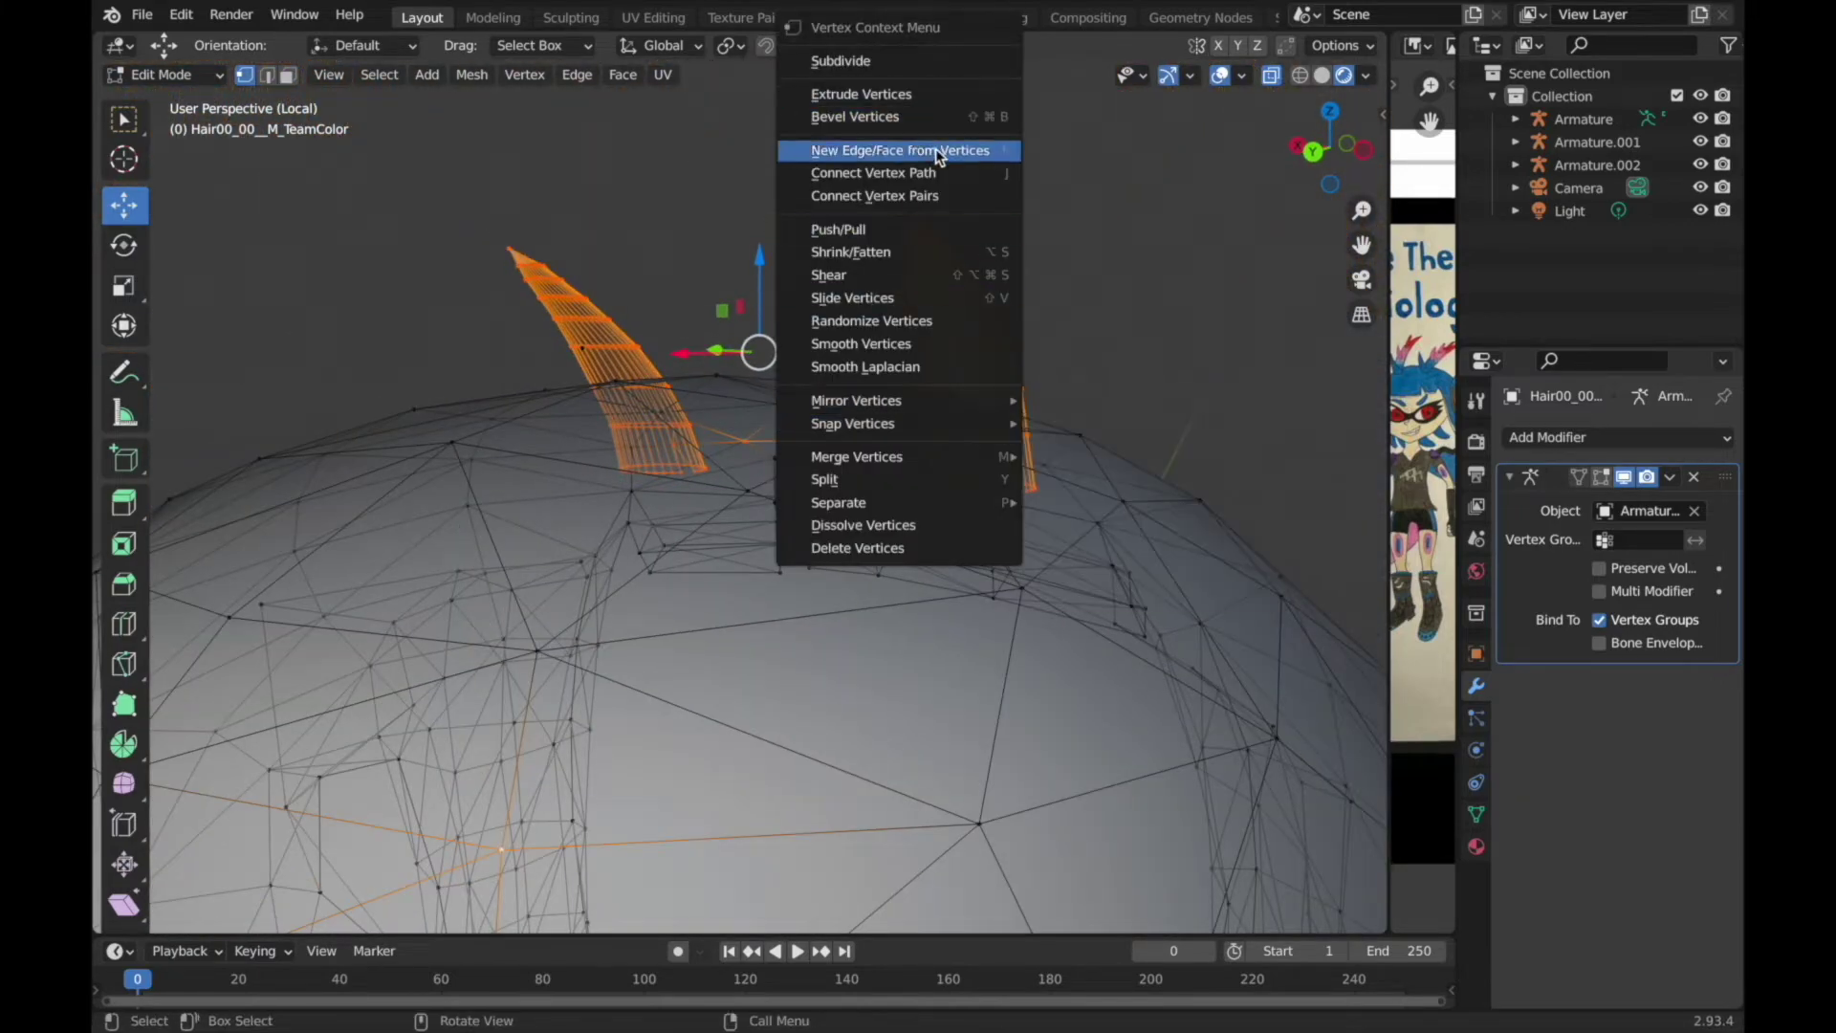
click(936, 180)
mouse_move(936, 180)
middle_down()
mouse_move(1272, 269)
mouse_move(1258, 495)
mouse_move(956, 622)
mouse_move(857, 704)
mouse_move(784, 612)
mouse_move(704, 580)
mouse_move(841, 553)
mouse_move(852, 583)
mouse_move(883, 523)
mouse_move(1164, 512)
mouse_move(787, 168)
middle_up()
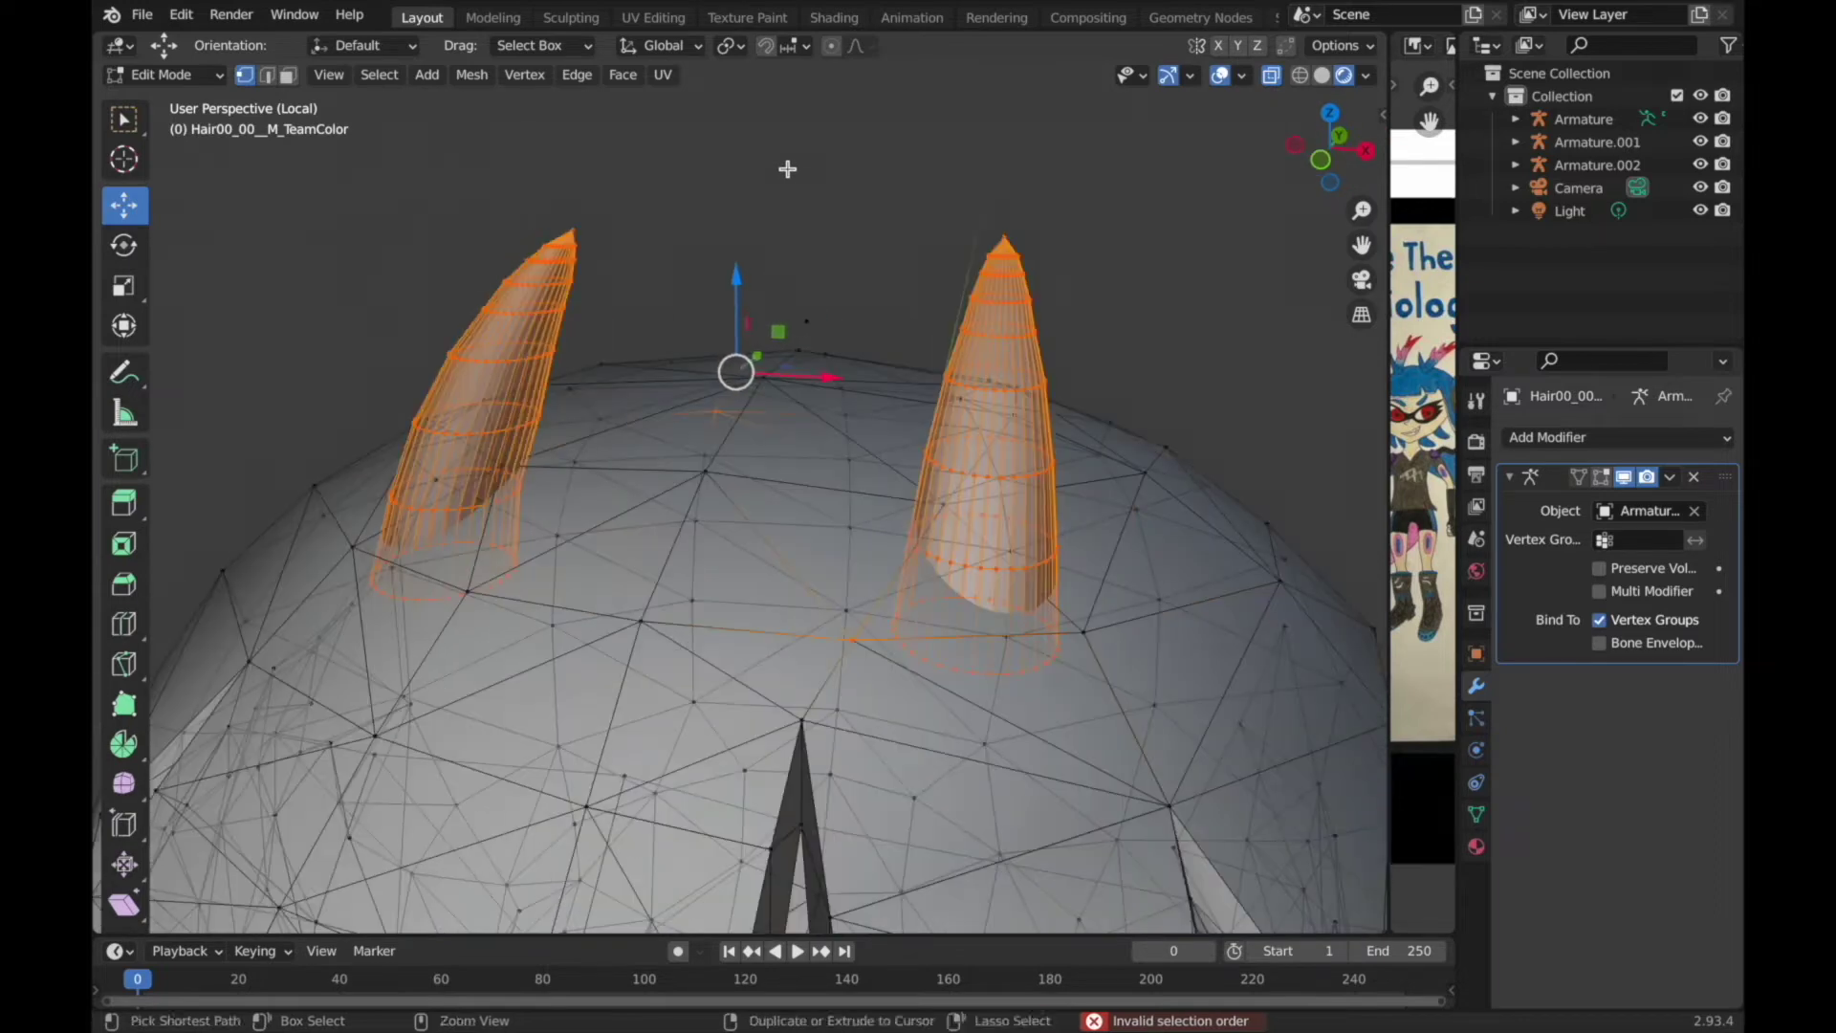
right_click(787, 168)
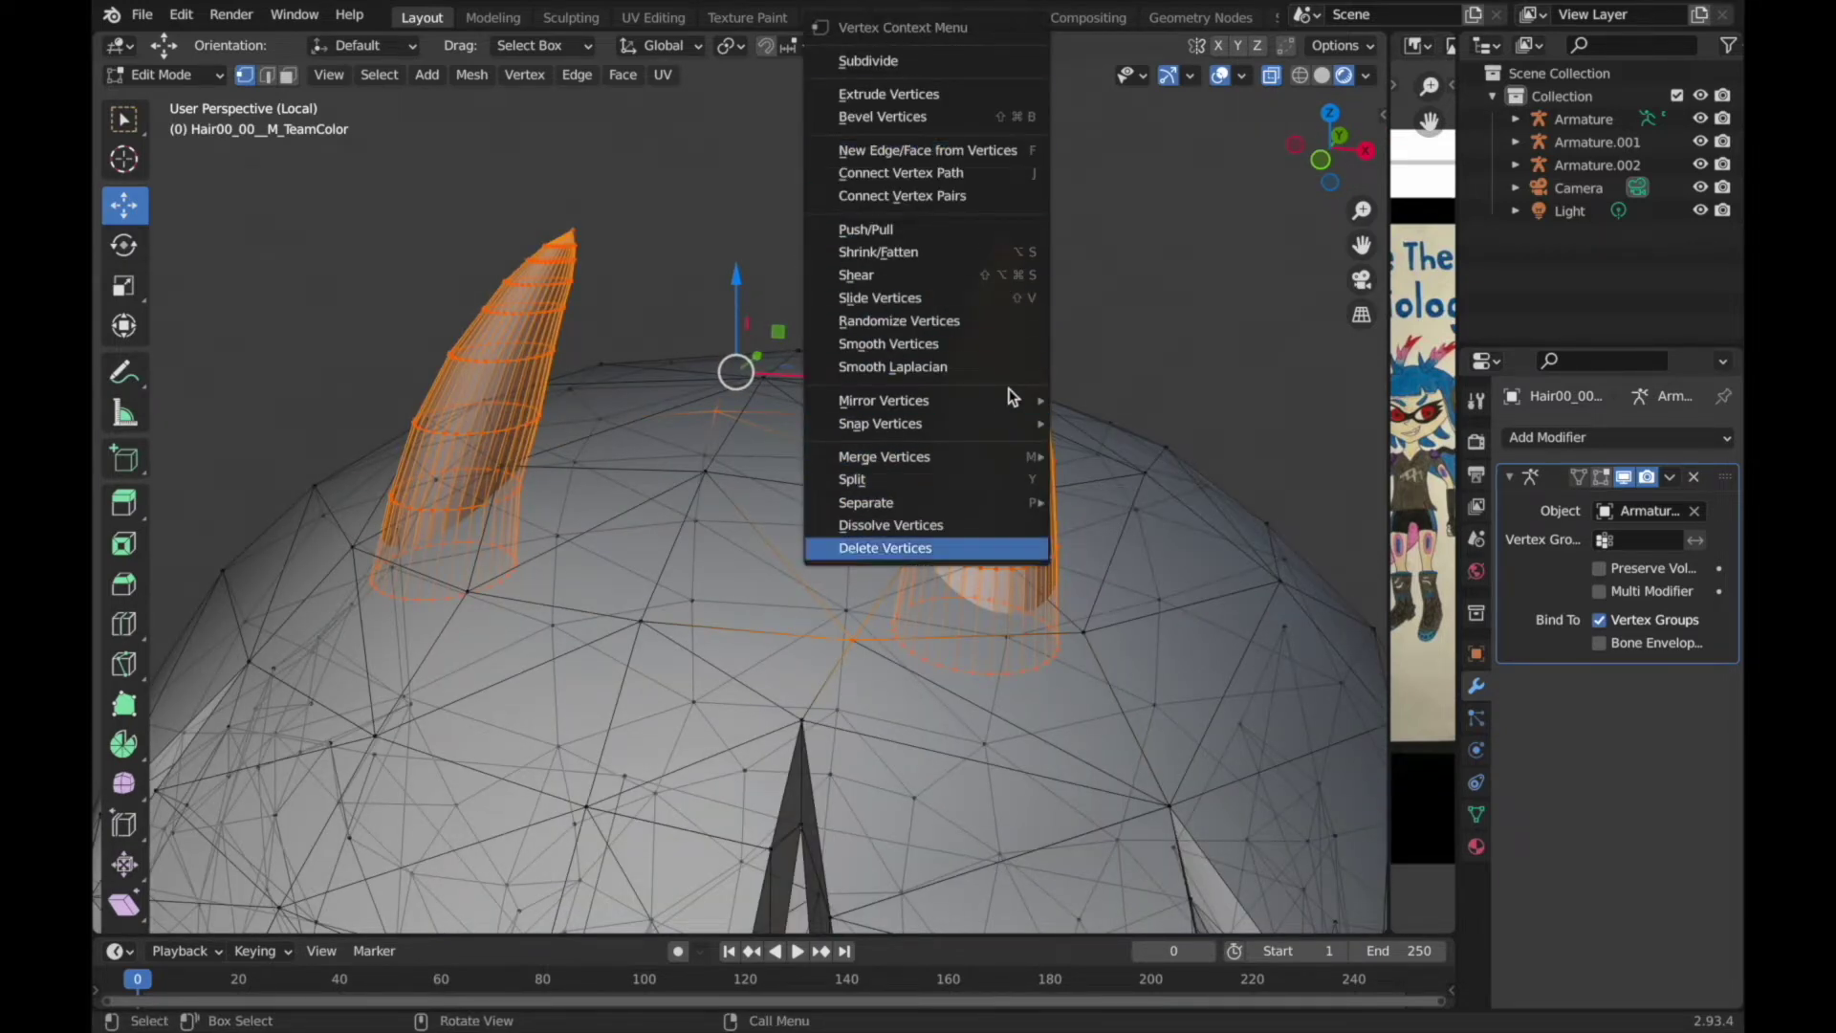
key(Escape)
scroll(1084, 337, down, 5)
Raise the two small horns vertically along Z.
key(Tab)
key(Tab)
scroll(923, 488, up, 3)
key(g)
key(z)
click(832, 452)
scroll(821, 337, up, 5)
middle_drag(821, 336, 605, 466)
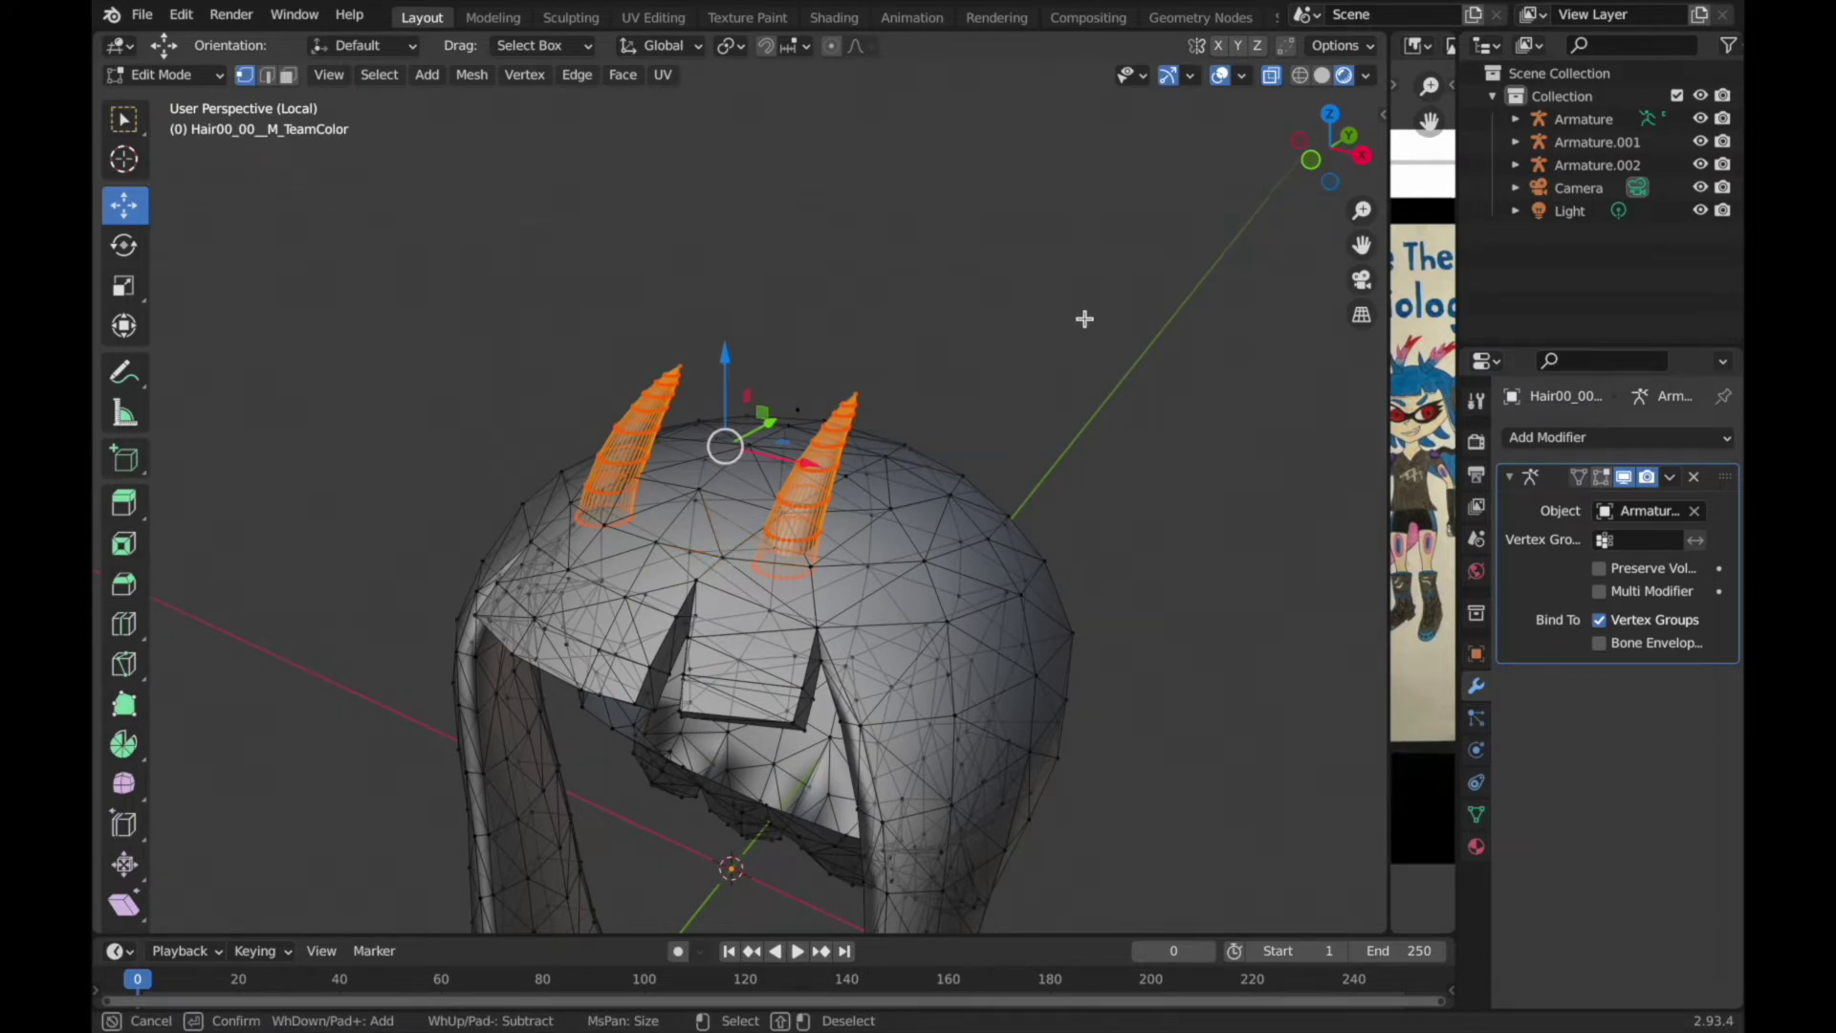
Orbit and zoom out to view the horns from below and the whole head.
mouse_move(787, 492)
middle_down()
mouse_move(972, 378)
mouse_move(938, 283)
mouse_move(1251, 402)
middle_up()
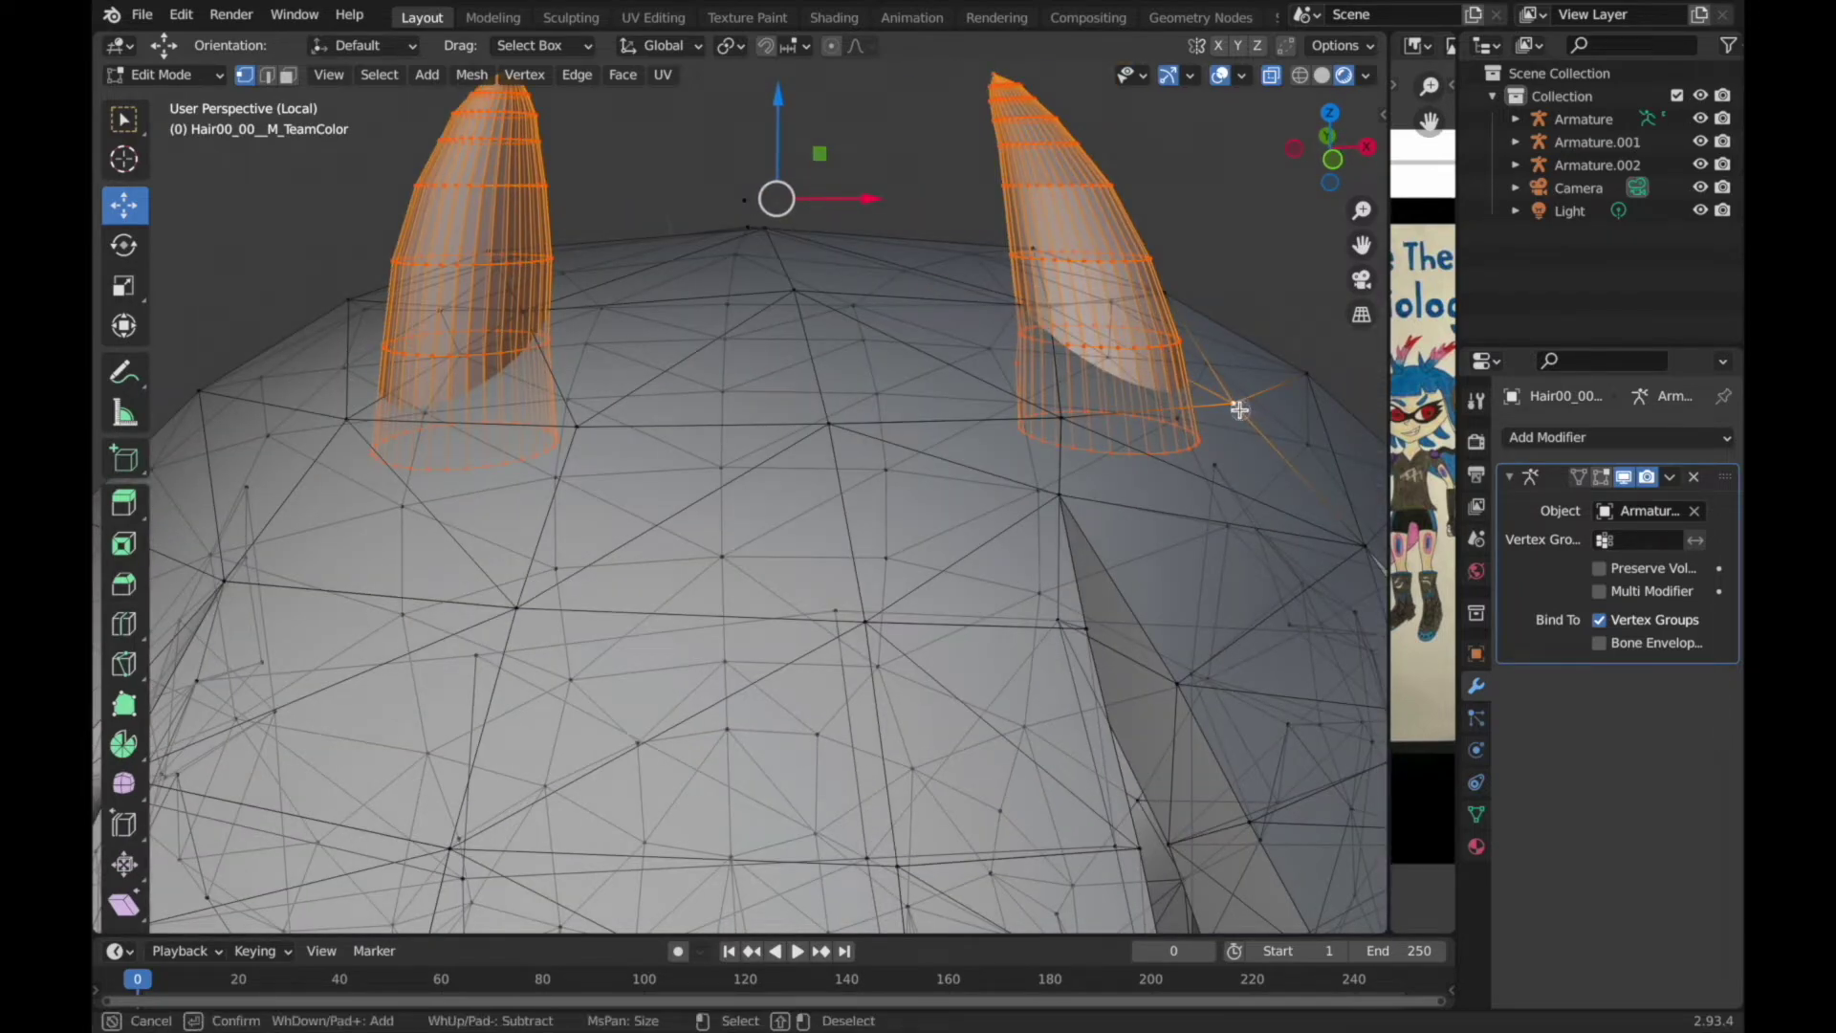
key(Escape)
scroll(1268, 445, down, 2)
scroll(1111, 356, down, 3)
middle_drag(1110, 357, 697, 123)
scroll(875, 317, down, 3)
scroll(874, 318, down, 2)
Raise the horns further along Z and return to Object Mode.
key(g)
key(z)
click(835, 214)
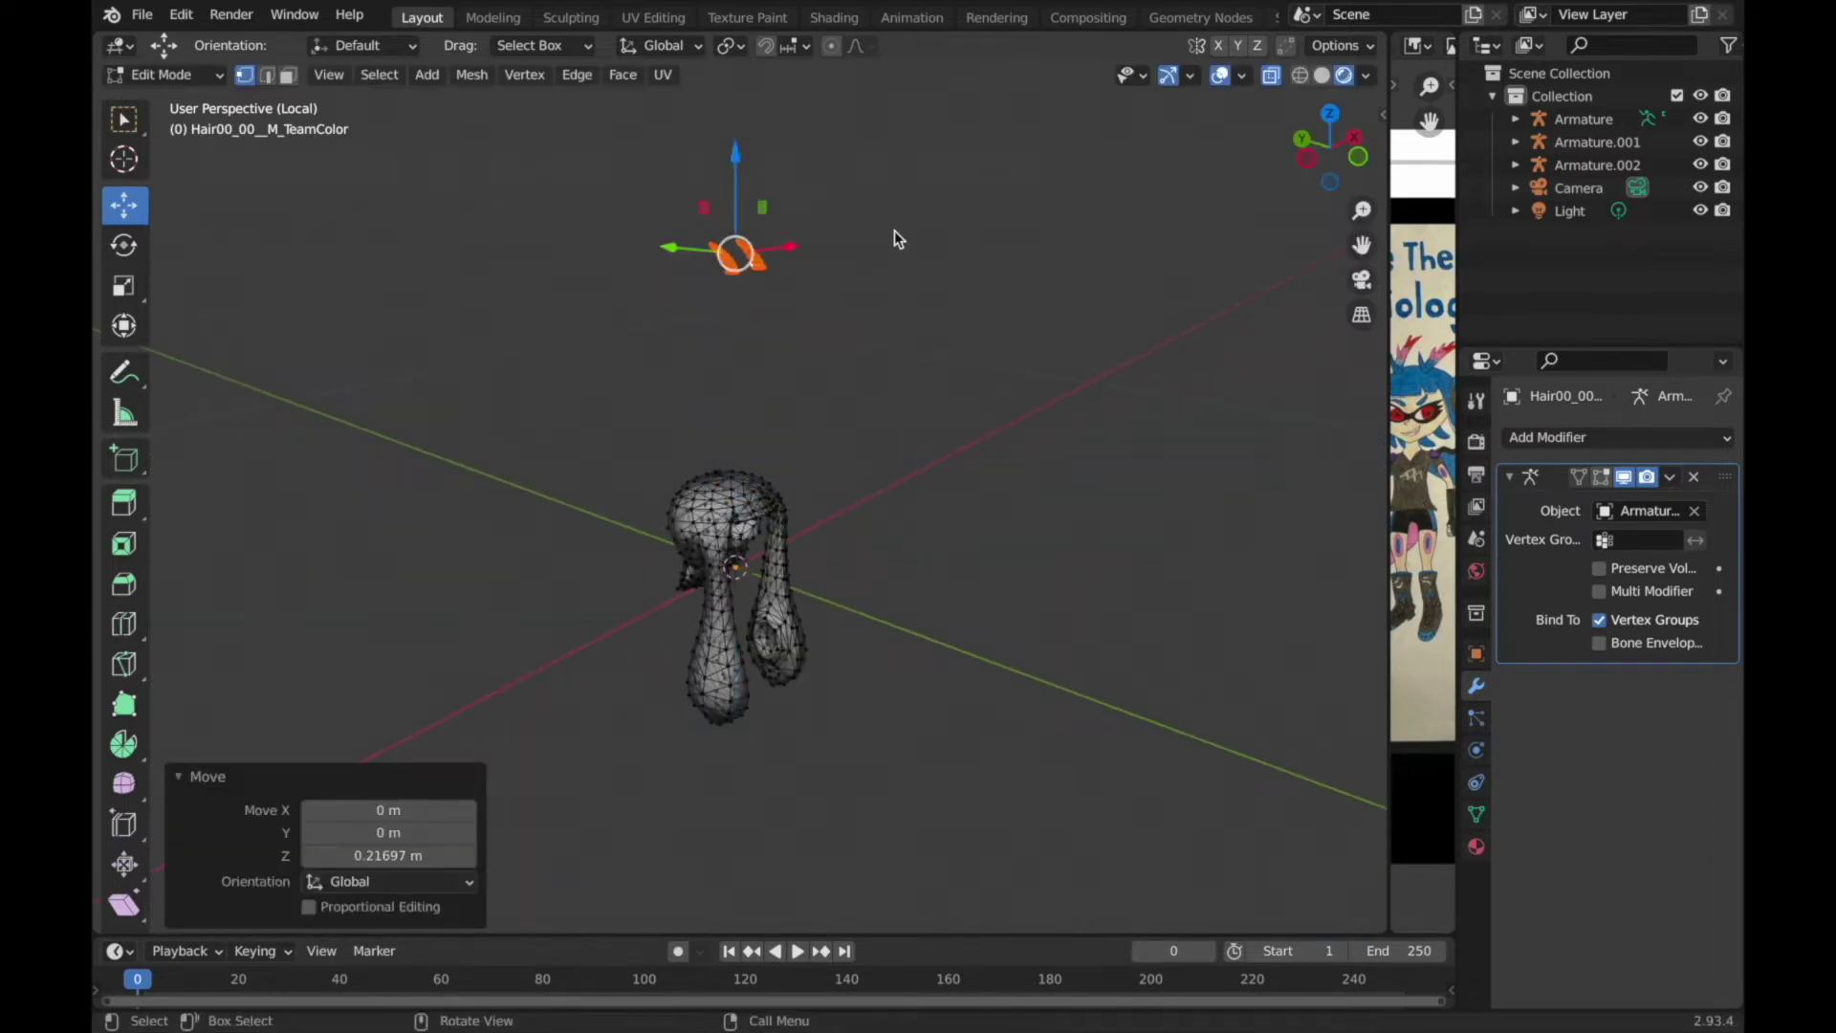
scroll(834, 214, down, 2)
key(Tab)
mouse_move(834, 214)
middle_down()
mouse_move(799, 168)
mouse_move(730, 152)
mouse_move(763, 298)
middle_up()
key(ctrl+z)
key(ctrl+z)
key(Tab)
Enter Edit Mode on the hair, hide the head, and frame the curved strand.
scroll(761, 292, up, 2)
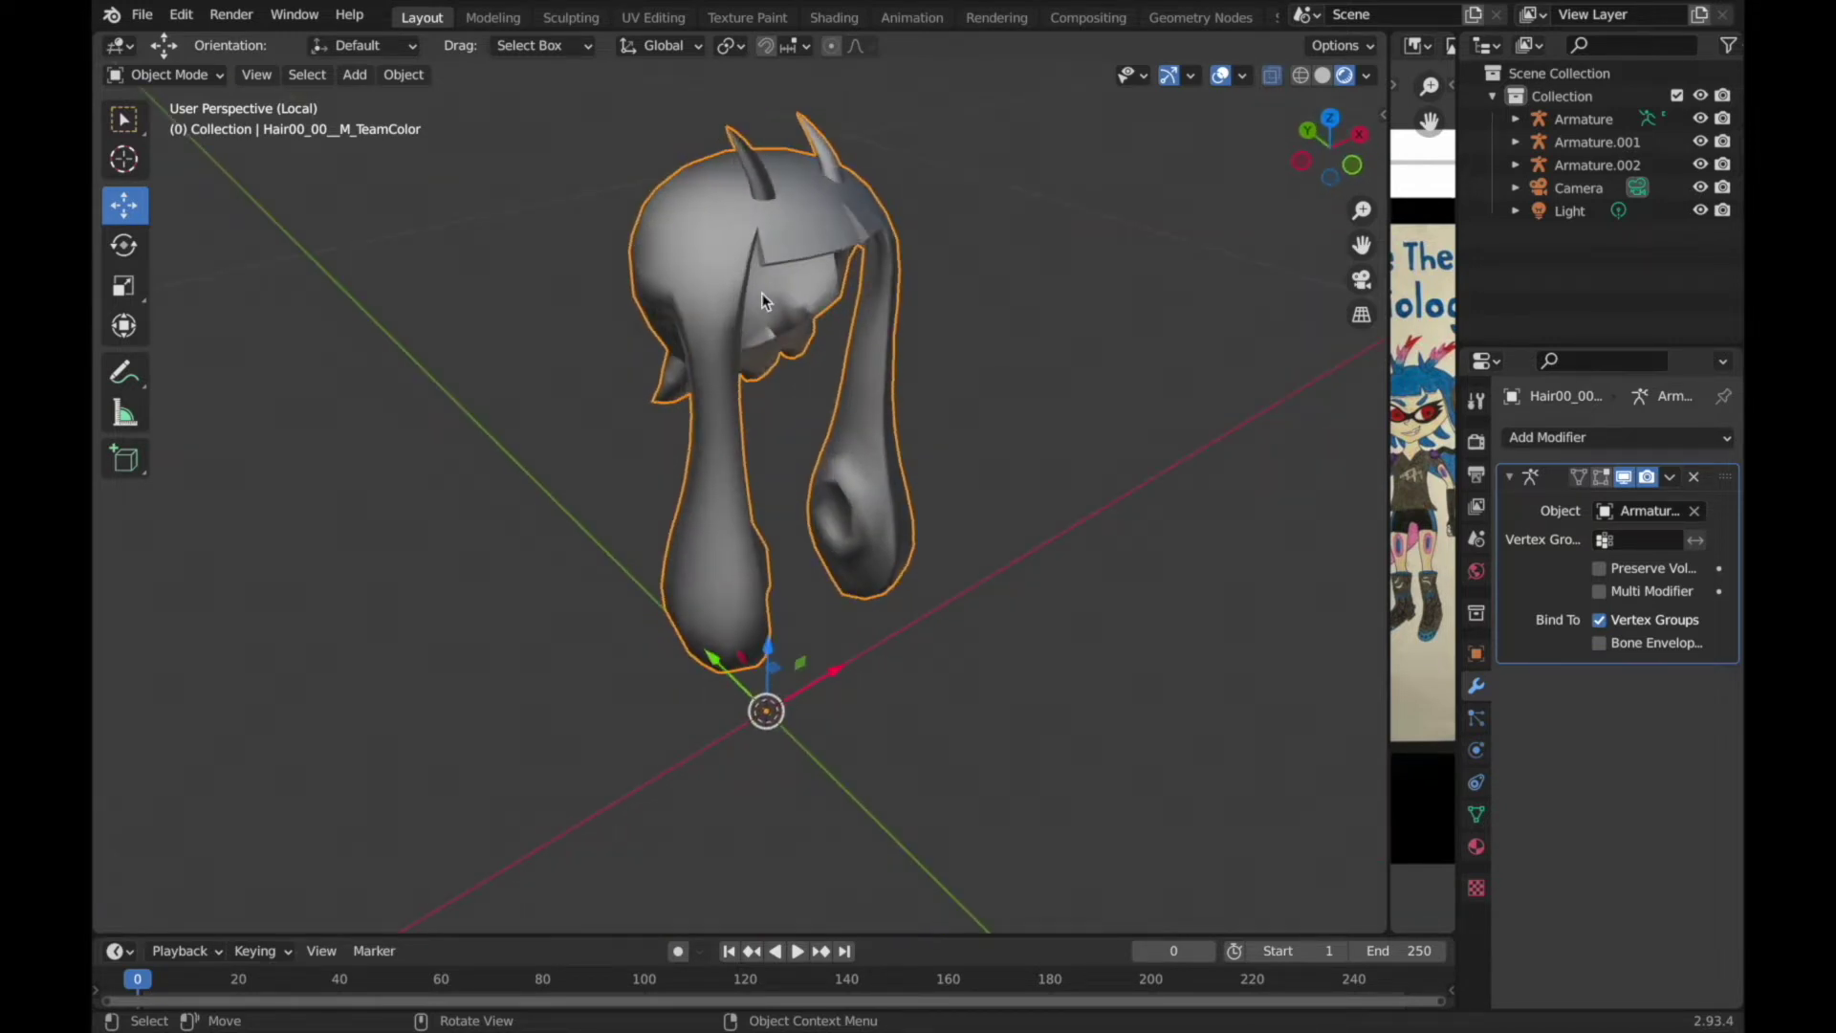
drag(1388, 478, 1279, 478)
mouse_move(1195, 478)
middle_down()
mouse_move(810, 521)
mouse_move(886, 508)
mouse_move(890, 394)
middle_up()
key(Tab)
scroll(881, 373, up, 3)
key(shift+h)
key(KP_Decimal)
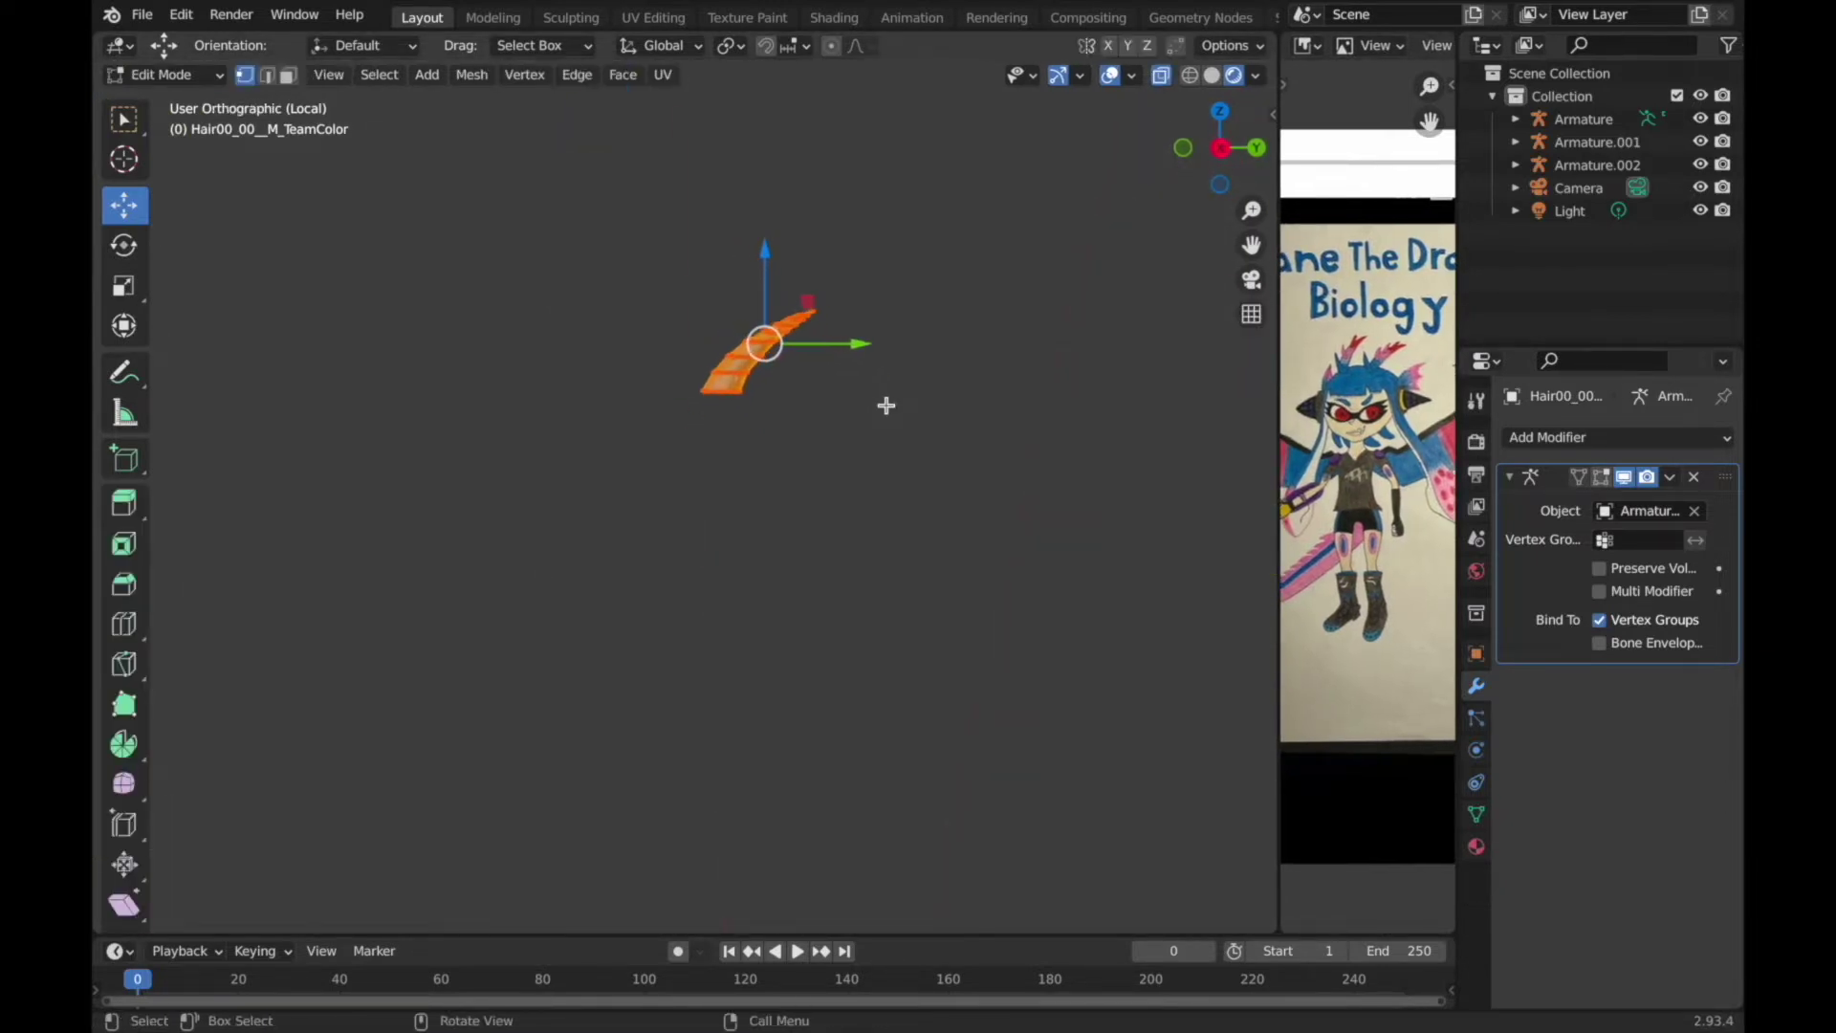
middle_drag(911, 369, 1220, 148)
Nudge the strand vertices and box-select the strand's tip vertices.
key(g)
click(906, 239)
click(680, 172)
key(g)
click(951, 201)
drag(755, 201, 1040, 265)
Move the tip vertices up and right, excluding the X axis.
key(g)
click(803, 130)
key(g)
click(963, 192)
key(g)
key(shift+x)
click(1013, 186)
middle_drag(1071, 177, 1049, 249)
In Left Orthographic view, grow the selection and move the strand part, excluding X.
key(ctrl+KP_3)
key(ctrl+KP_Add)
key(ctrl+KP_Add)
key(ctrl+KP_Add)
key(g)
key(shift+x)
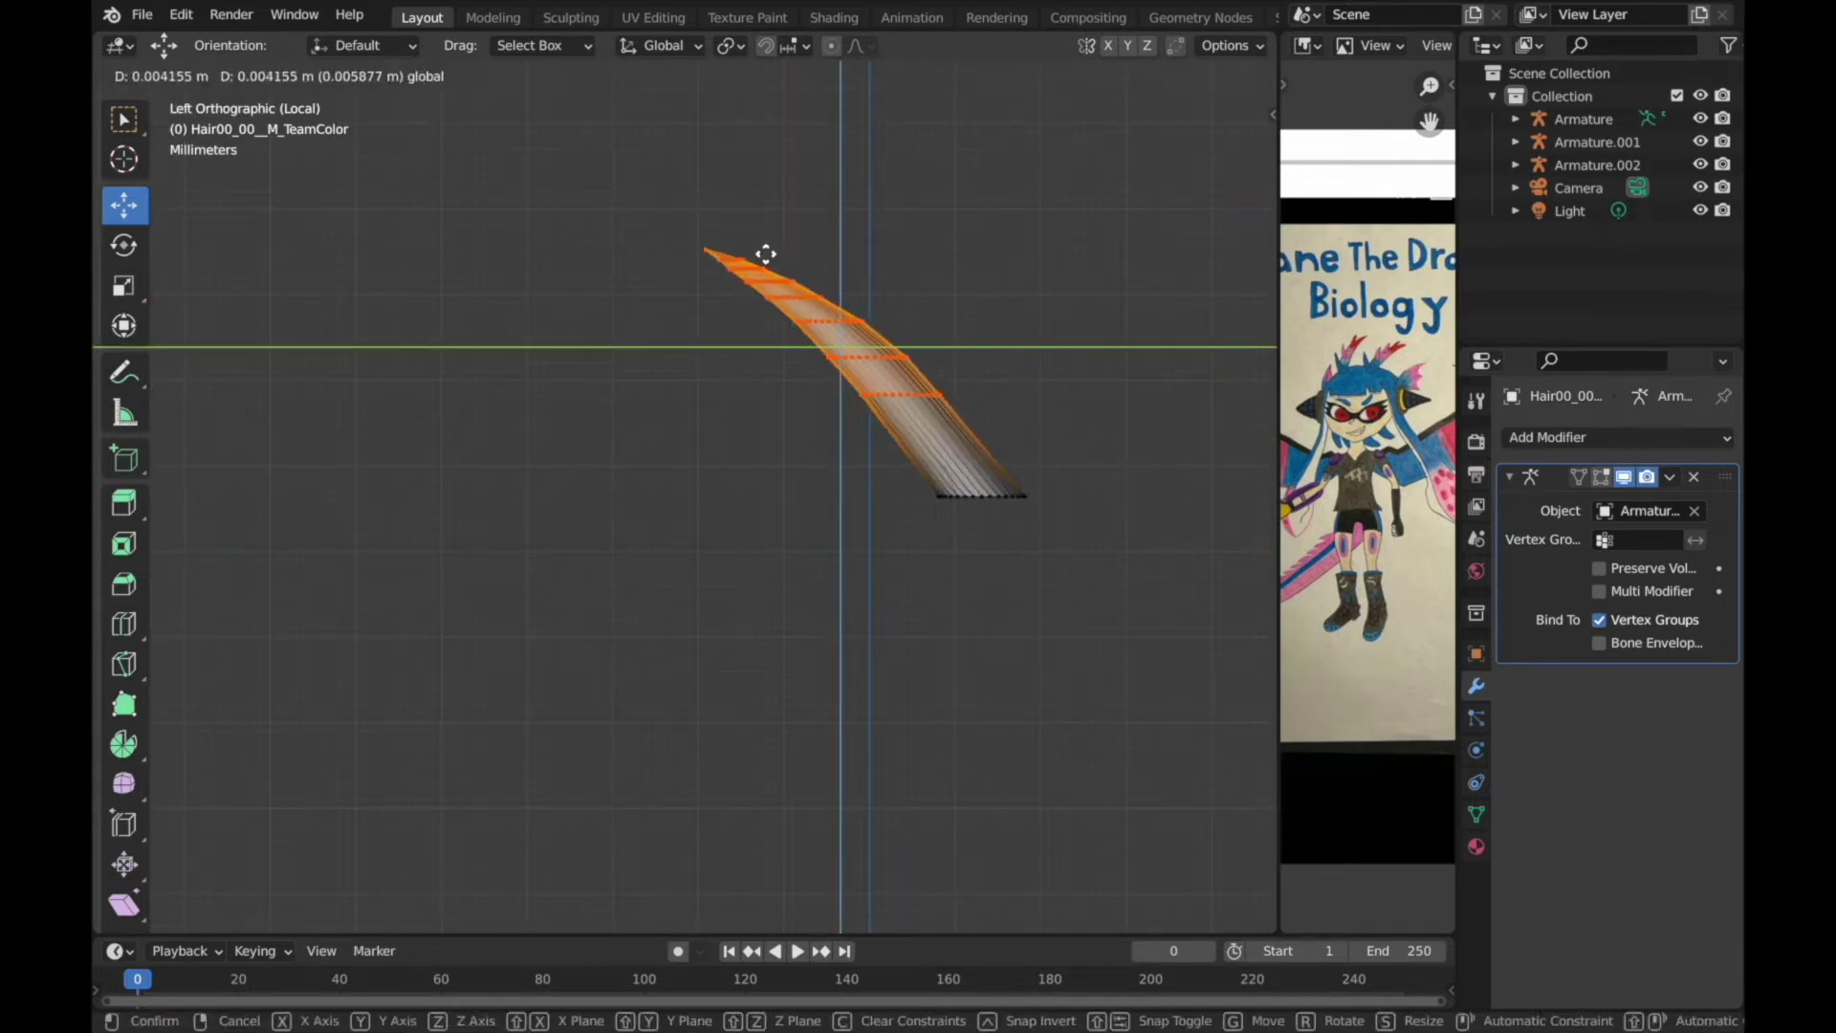
click(760, 251)
middle_drag(760, 251, 1109, 299)
key(ctrl+KP_3)
Scale the strand tip down to 0.841 and shift it up and left.
key(ctrl+z)
key(s)
click(966, 387)
key(g)
click(710, 245)
key(s)
click(908, 314)
Shrink the tip vertices again from the side view and return to Object Mode.
middle_drag(909, 313, 873, 300)
click(1219, 147)
middle_drag(826, 191, 1184, 156)
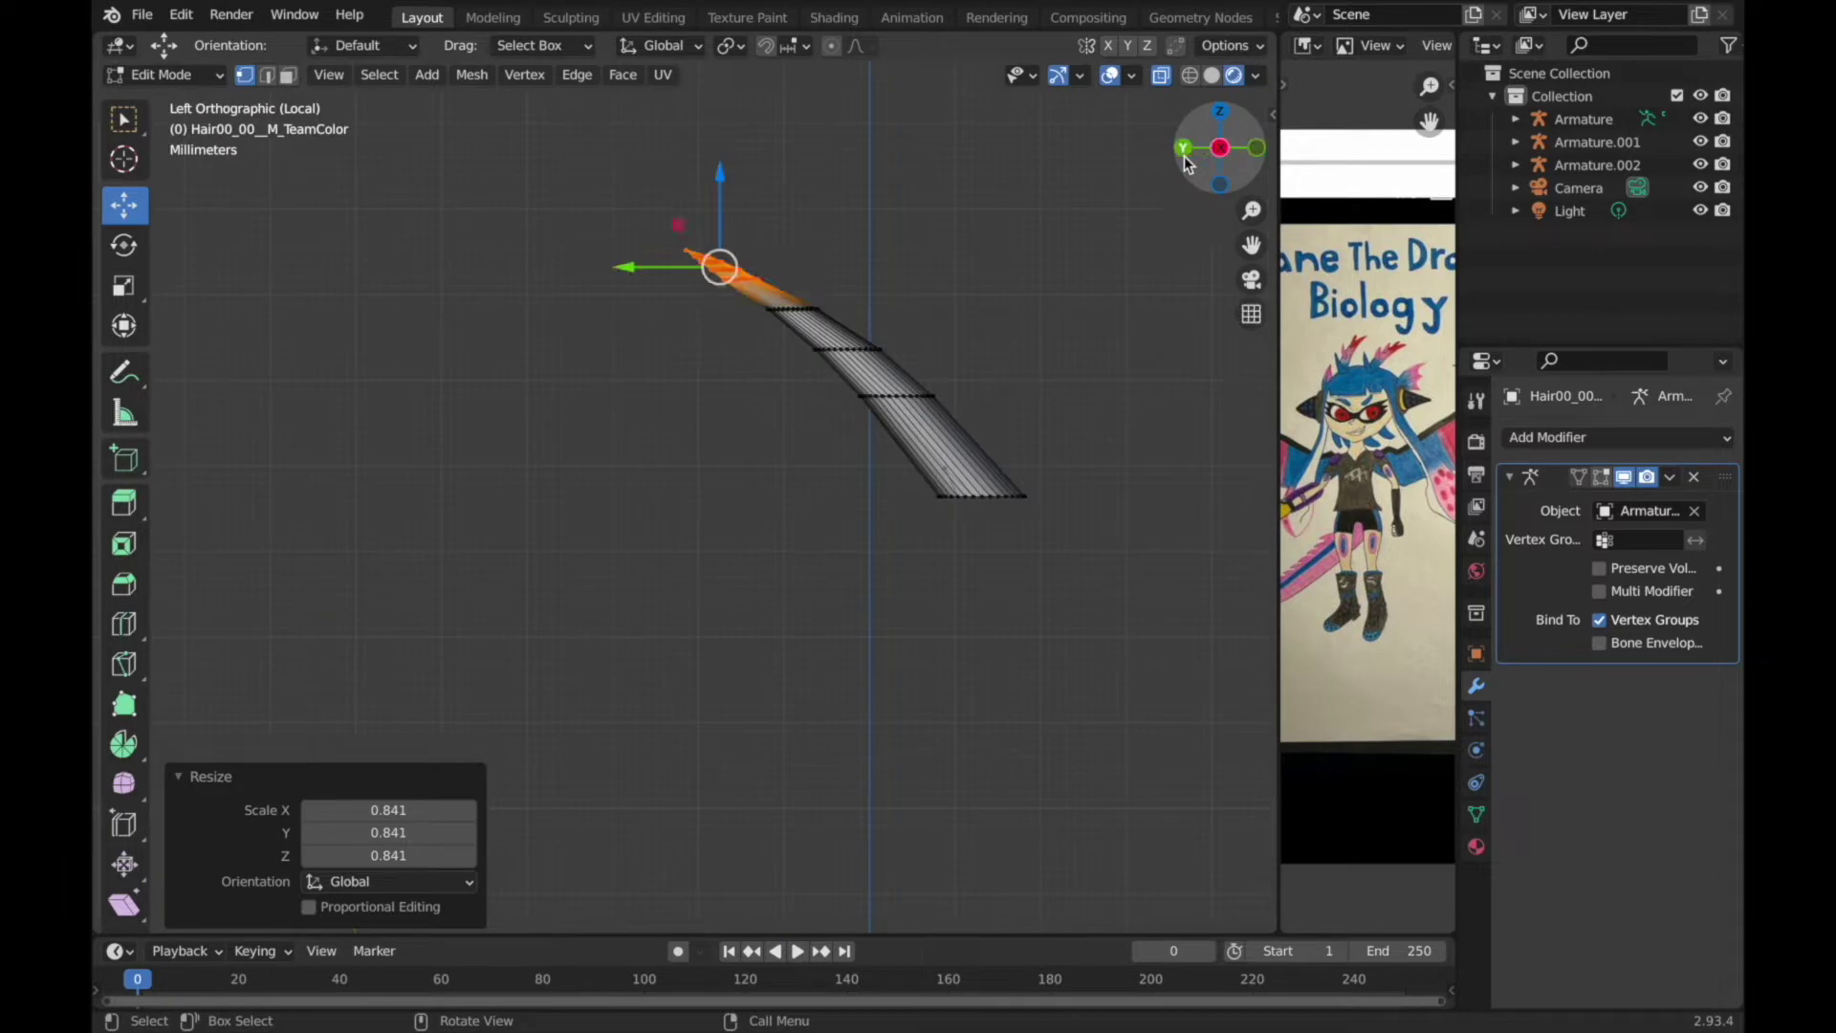
click(1183, 147)
key(s)
click(939, 300)
middle_drag(939, 300, 901, 365)
key(Tab)
Change the hair's surface shading from the object context menu.
right_click(871, 450)
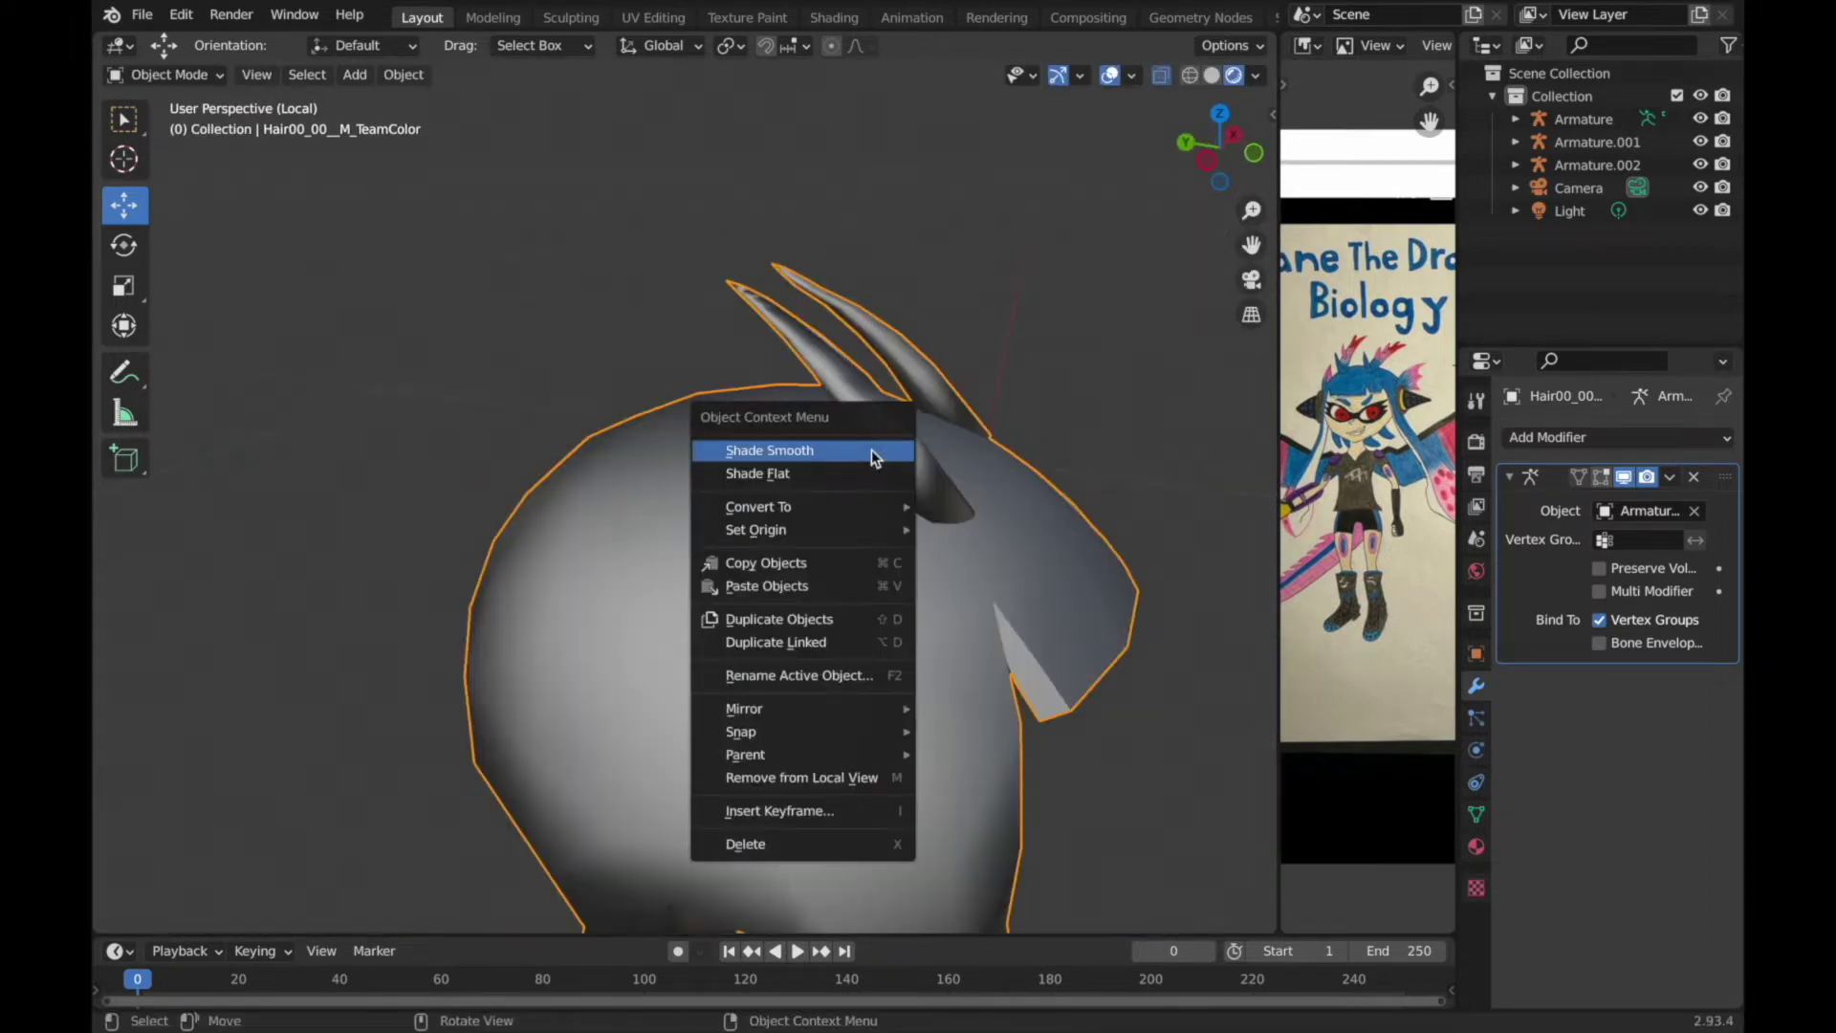
click(865, 474)
key(Tab)
key(Tab)
middle_drag(909, 503, 910, 509)
key(Tab)
Add a Subdivision Surface modifier to the hair.
key(a)
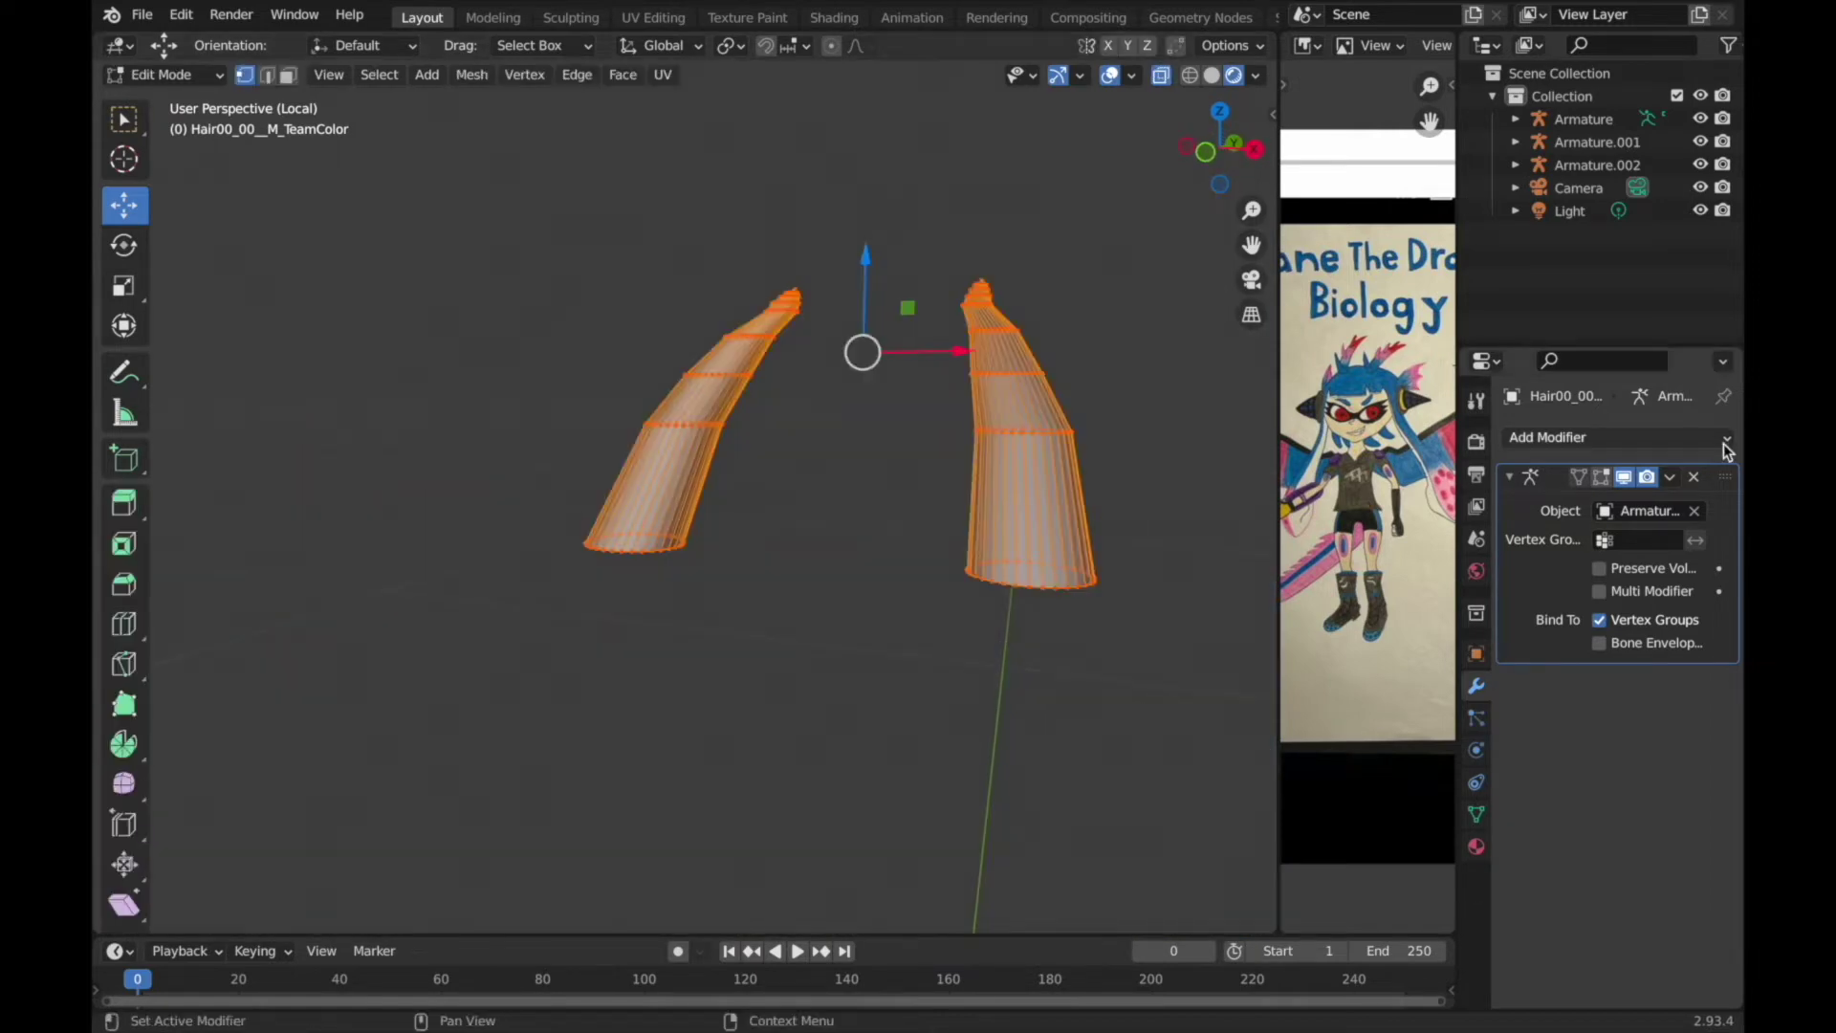
click(1670, 438)
click(1310, 866)
key(Tab)
key(ctrl+z)
key(ctrl+z)
key(Tab)
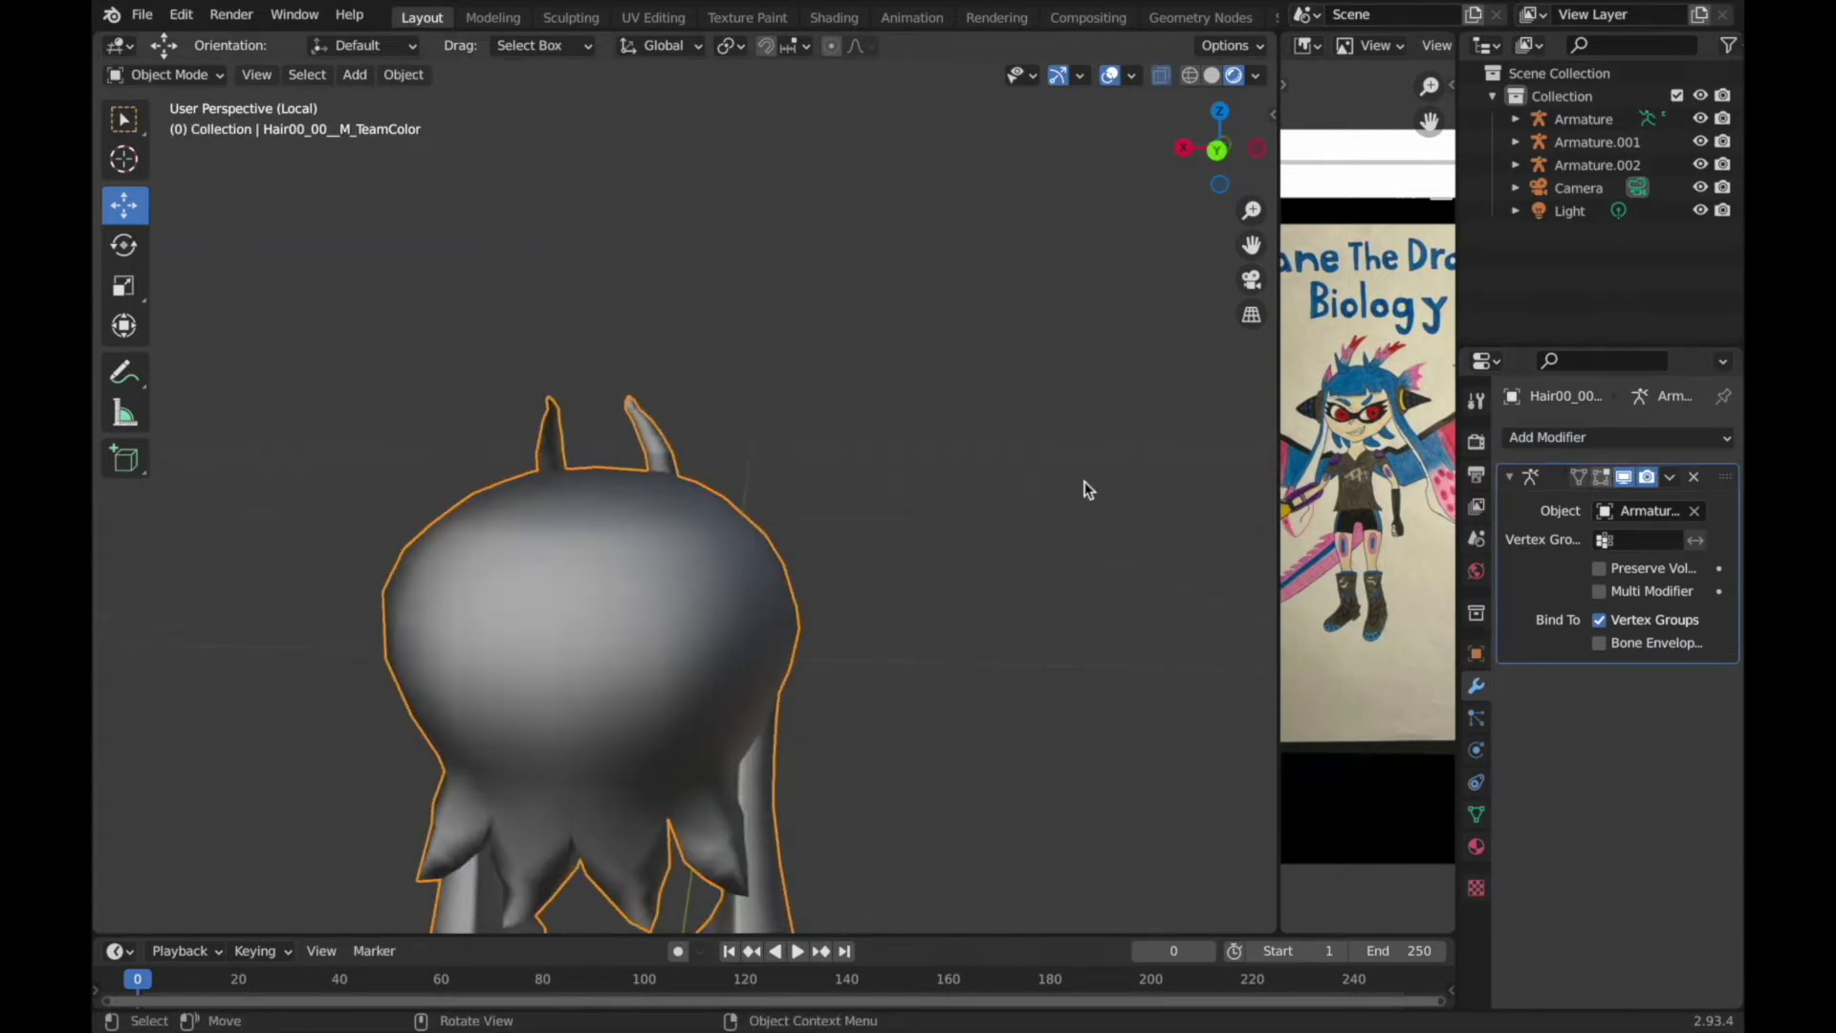
middle_drag(1084, 480, 674, 519)
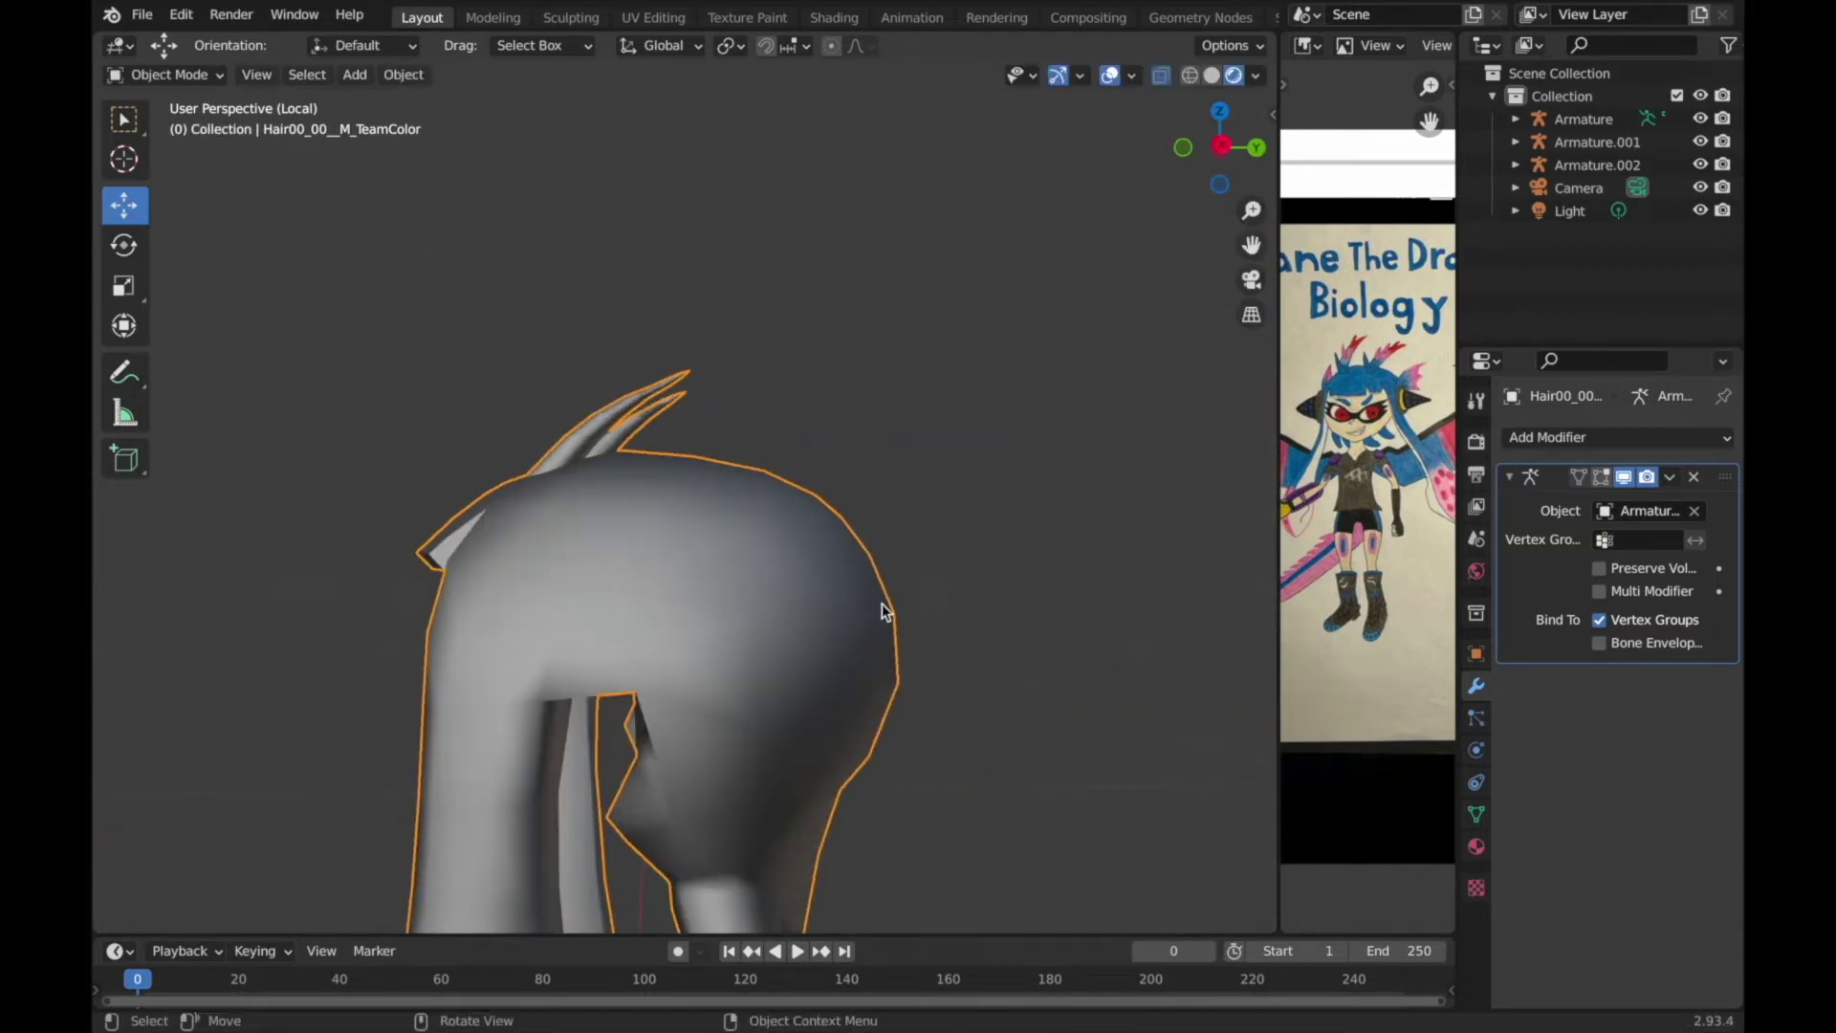
middle_drag(1014, 518, 390, 252)
Add a cylinder mesh, scale it to 0.358, and raise it along Z.
key(shift+a)
click(621, 215)
key(s)
click(1075, 228)
key(KP_Decimal)
key(g)
key(z)
click(731, 325)
Scale the cylinder to 0.514 and nudge it toward the horn.
key(s)
click(772, 469)
mouse_move(771, 469)
middle_down()
mouse_move(753, 406)
mouse_move(729, 566)
middle_up()
drag(729, 574, 722, 607)
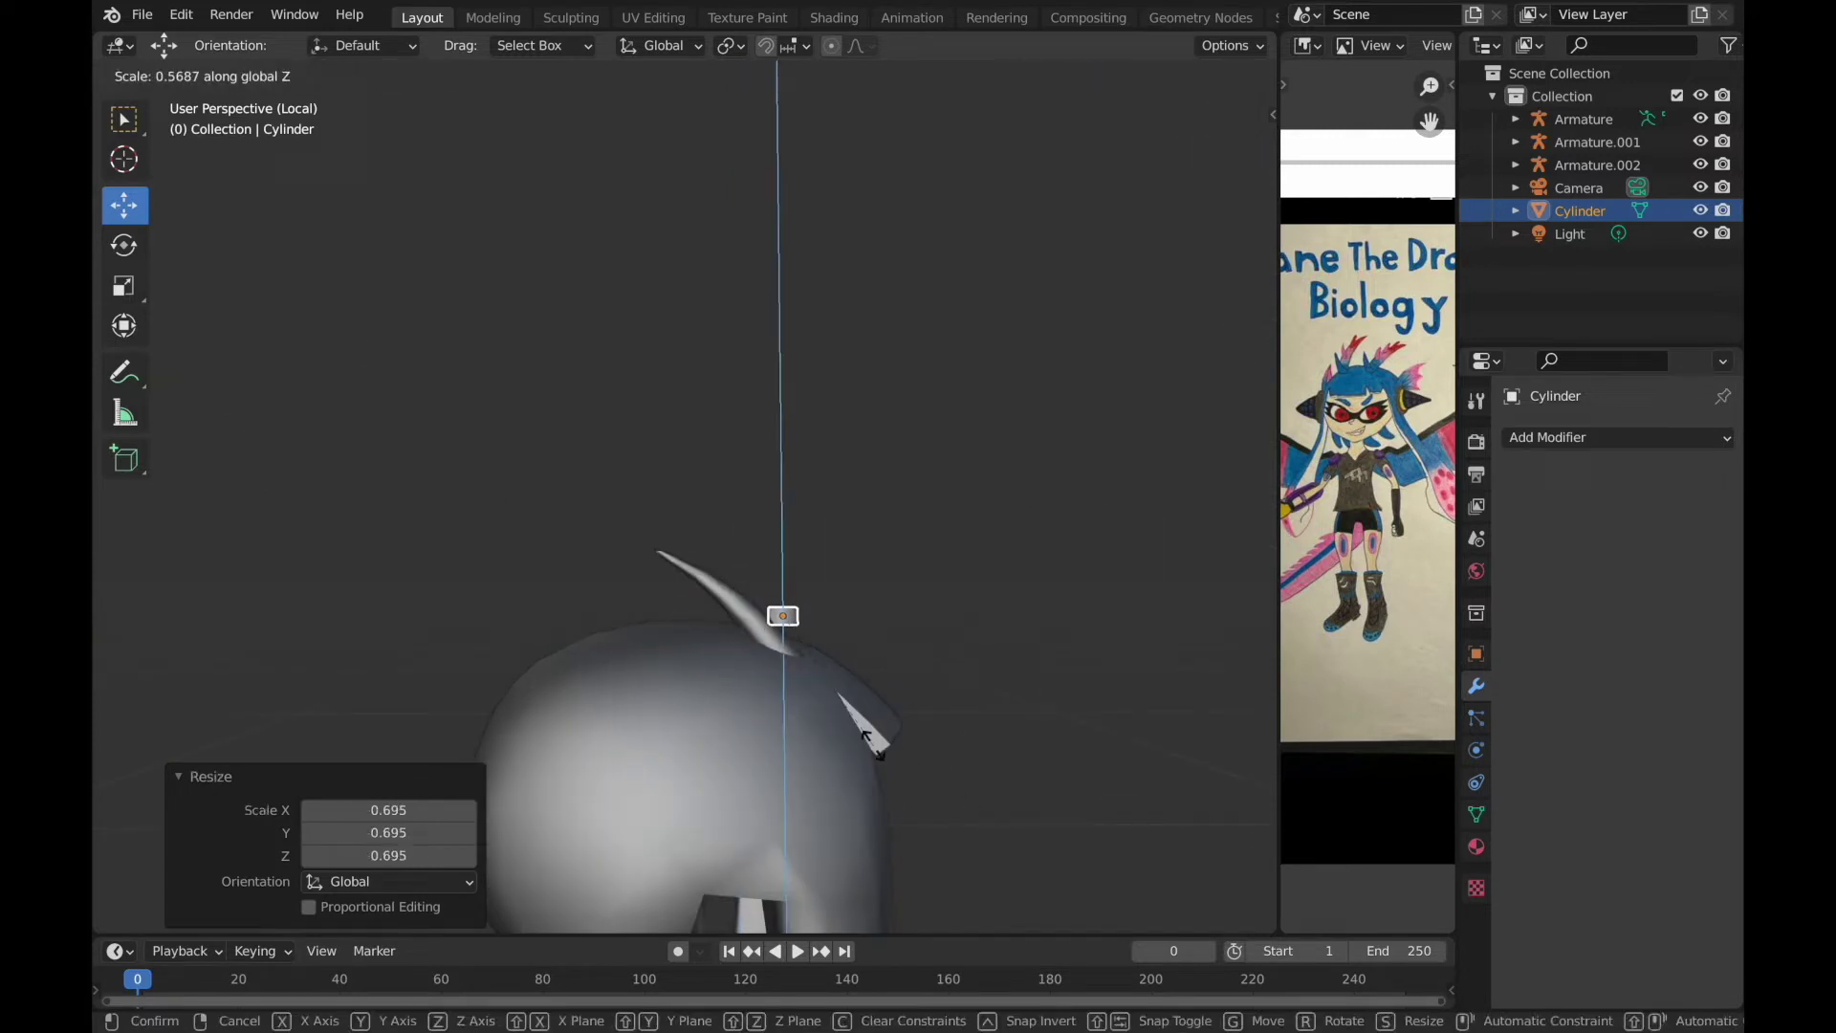
Reposition the cylinder along X and lower it along Z into the horn.
middle_drag(794, 552, 984, 643)
drag(736, 636, 738, 639)
middle_drag(738, 639, 949, 645)
click(720, 619)
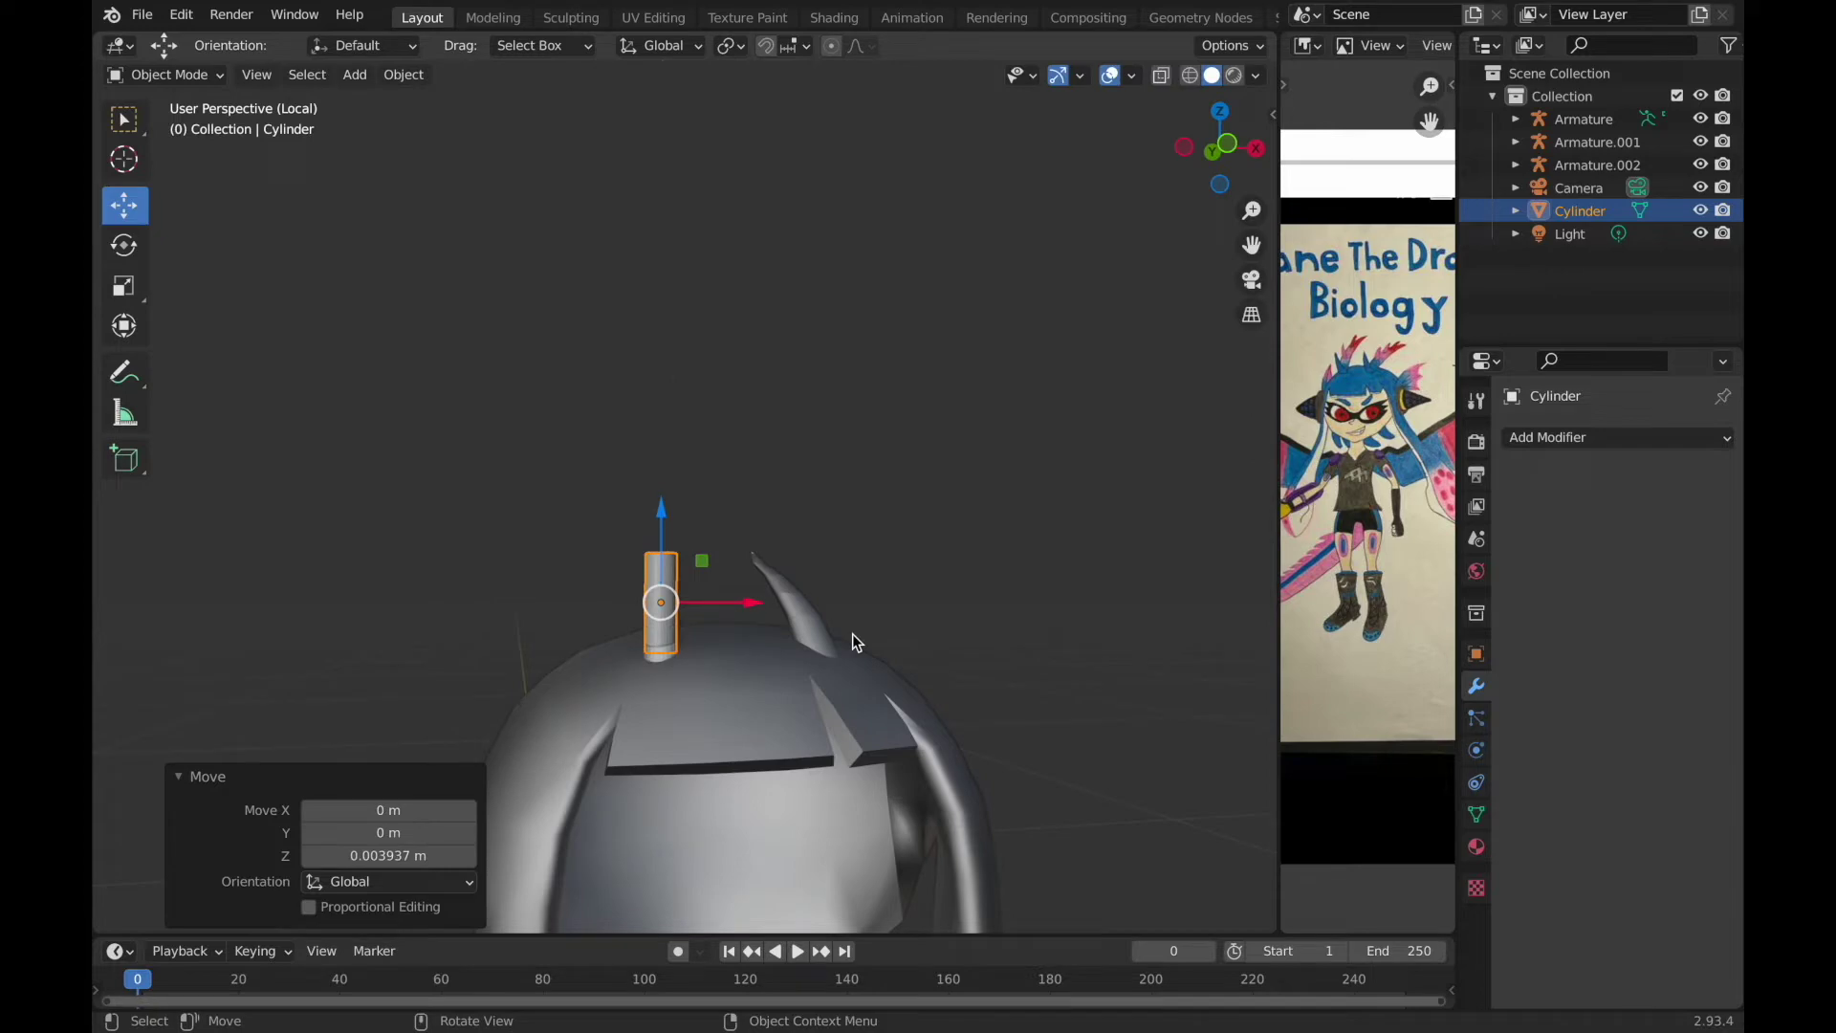
click(961, 806)
middle_drag(961, 807, 771, 525)
drag(770, 525, 774, 536)
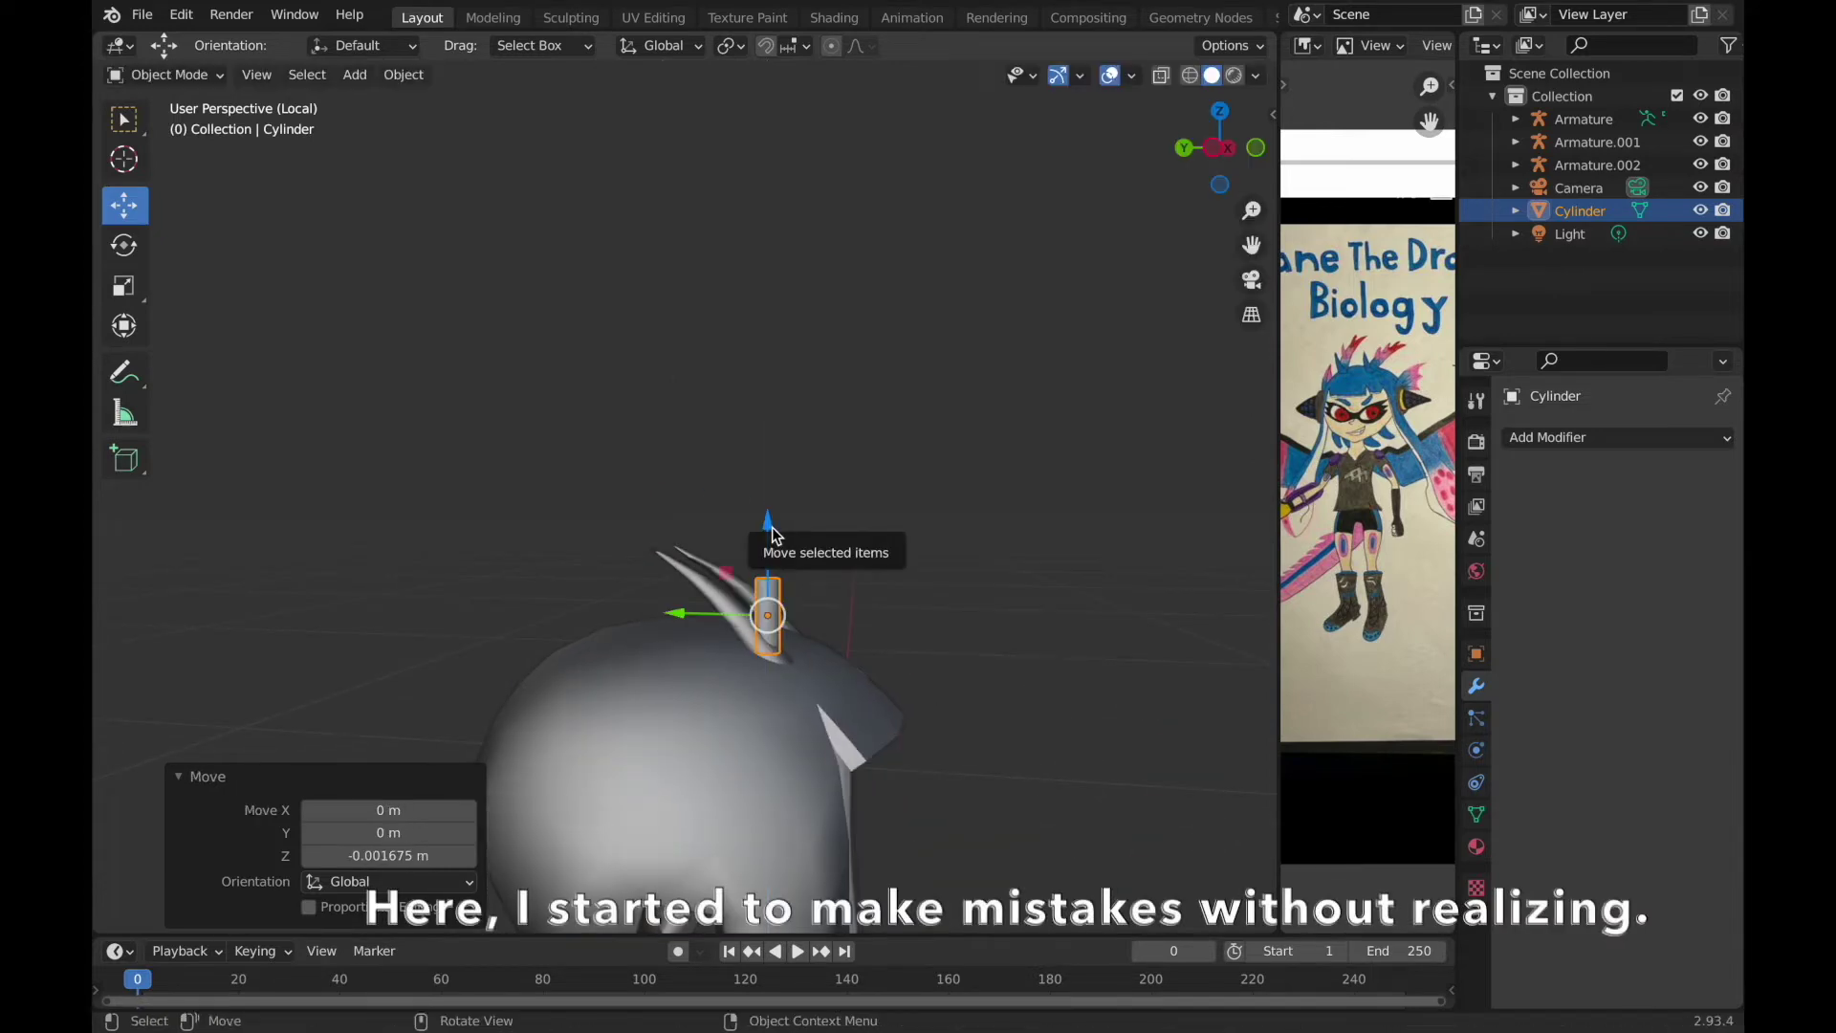
Add a Boolean modifier to the hair and apply it.
click(715, 598)
click(1616, 437)
click(1234, 519)
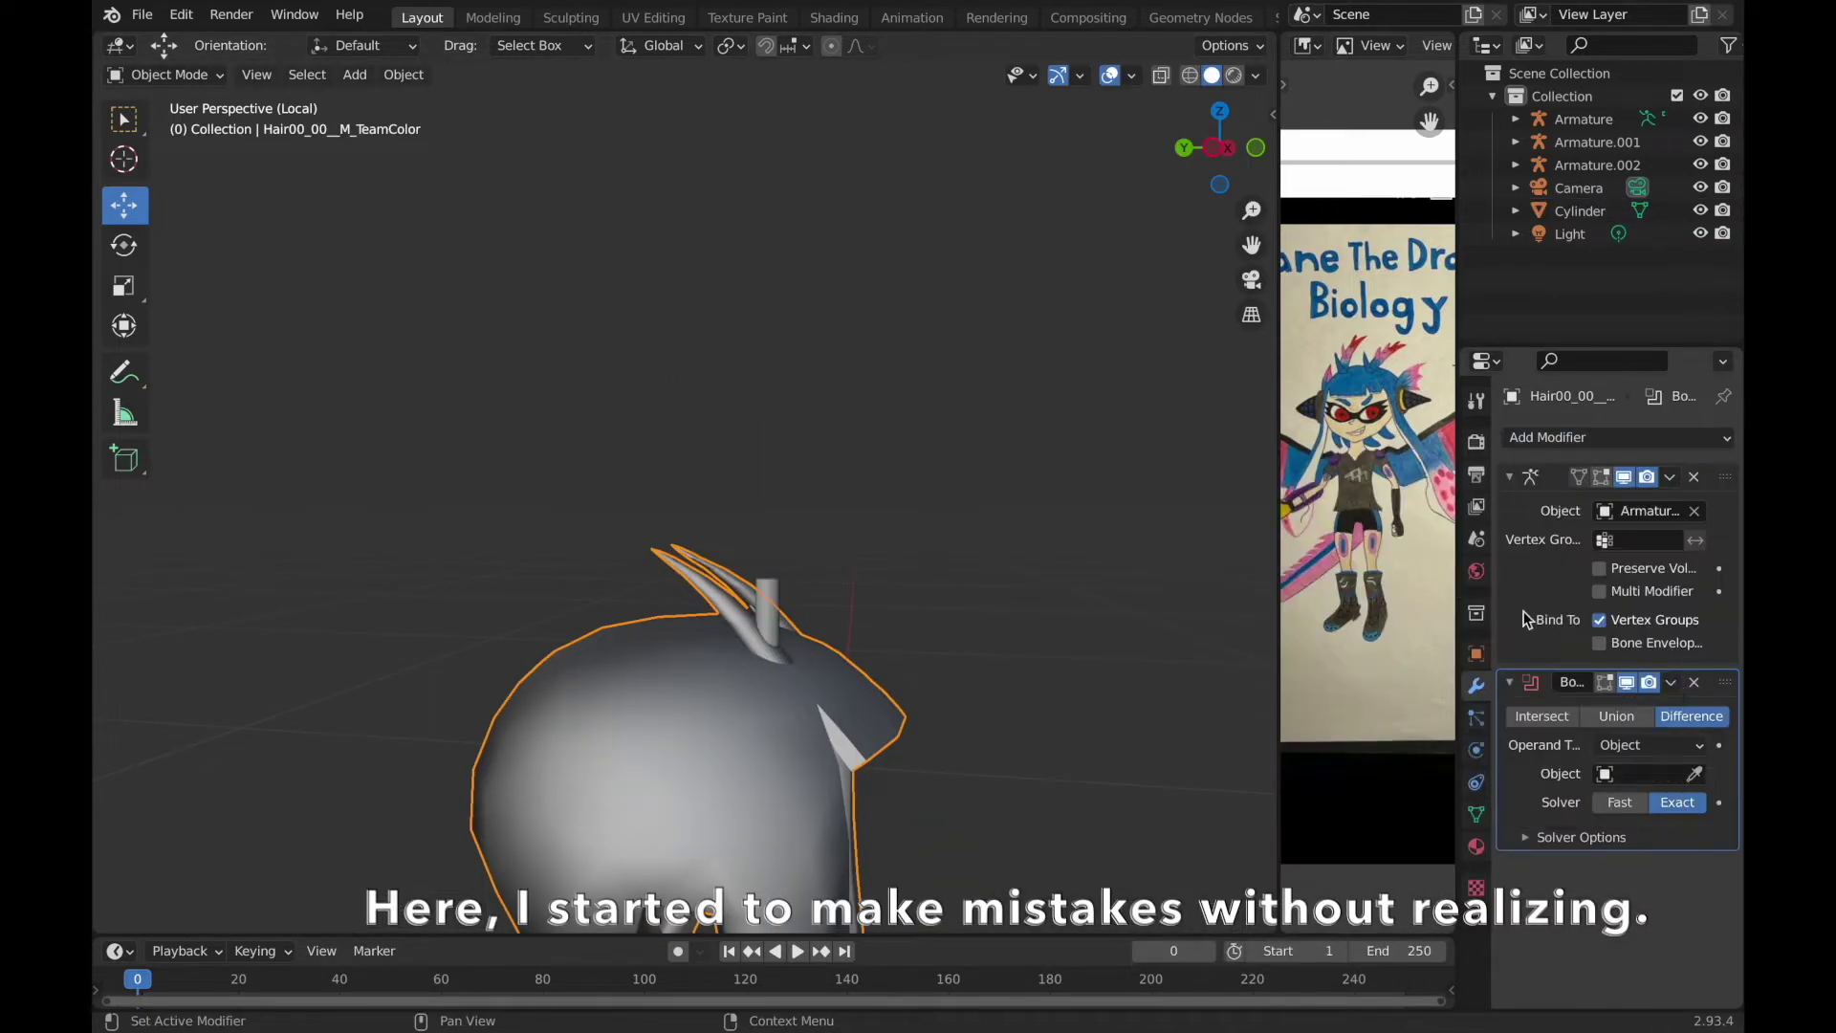
middle_drag(1001, 557, 971, 578)
click(1671, 682)
click(1556, 708)
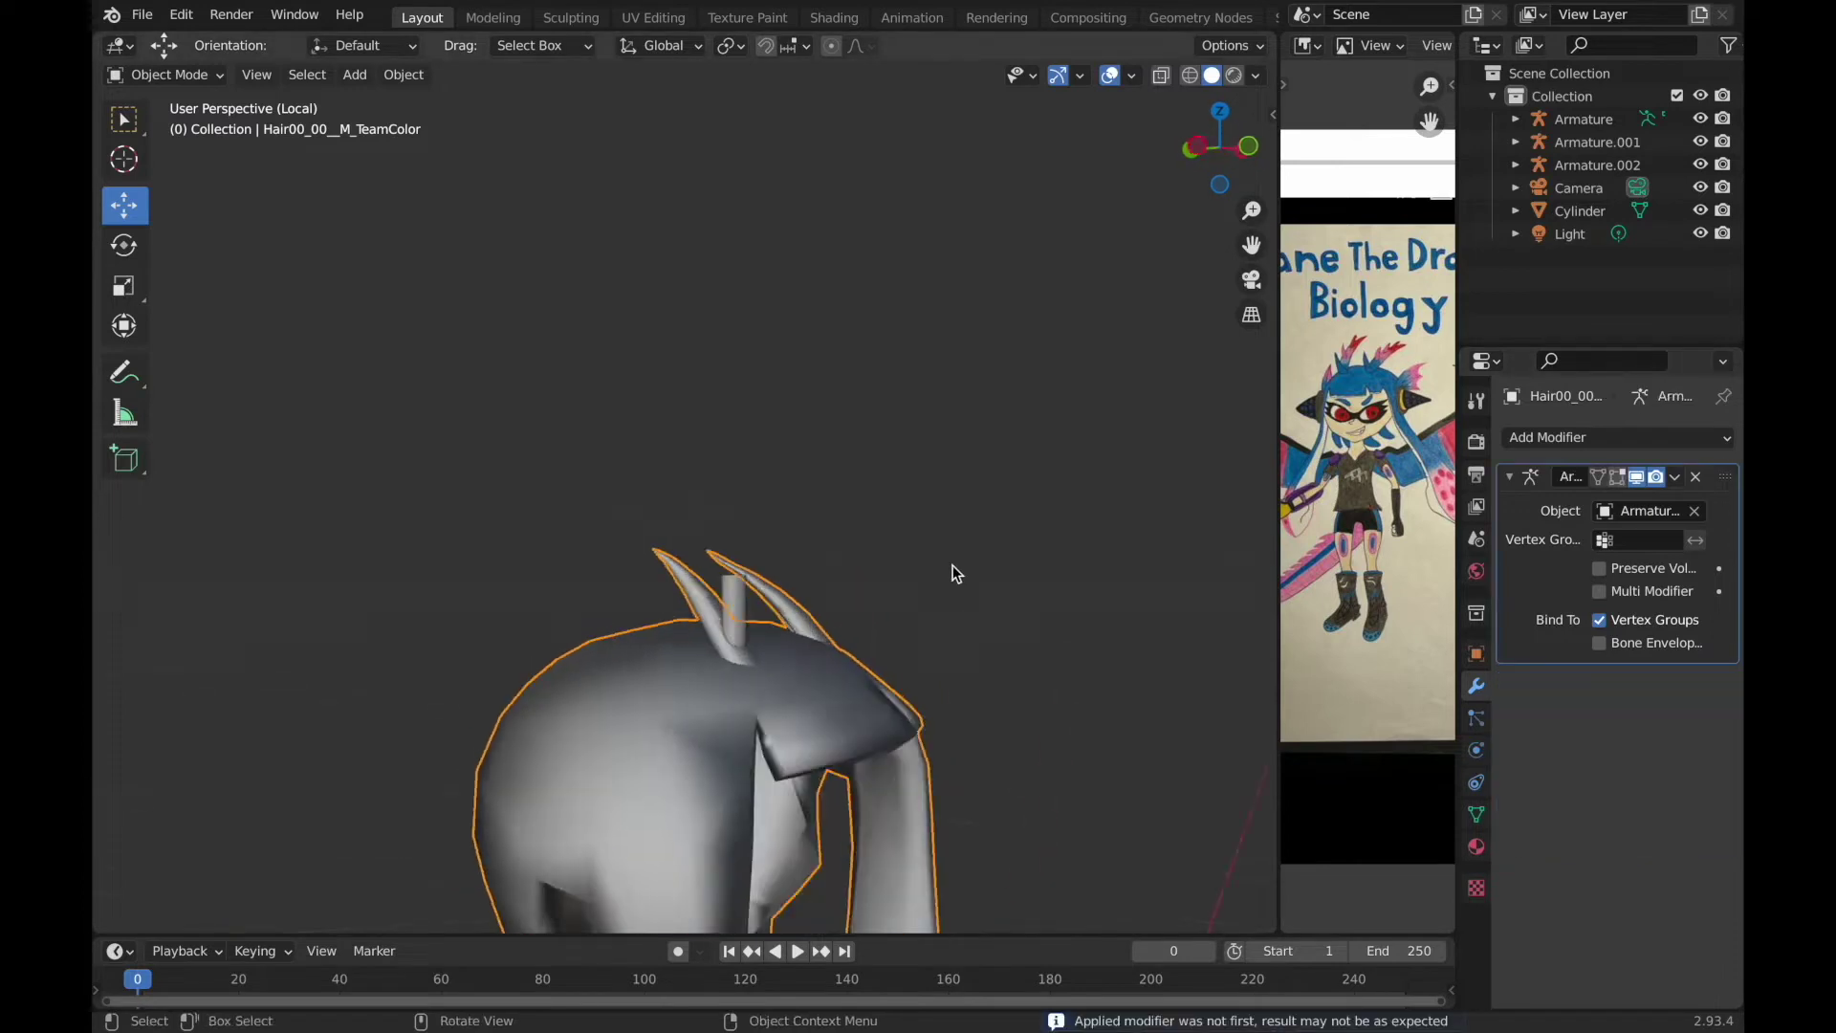
Sink the cylinder vertically into the hair and apply another Boolean cut.
click(691, 555)
key(g)
key(z)
click(709, 466)
middle_drag(710, 466, 828, 640)
click(828, 639)
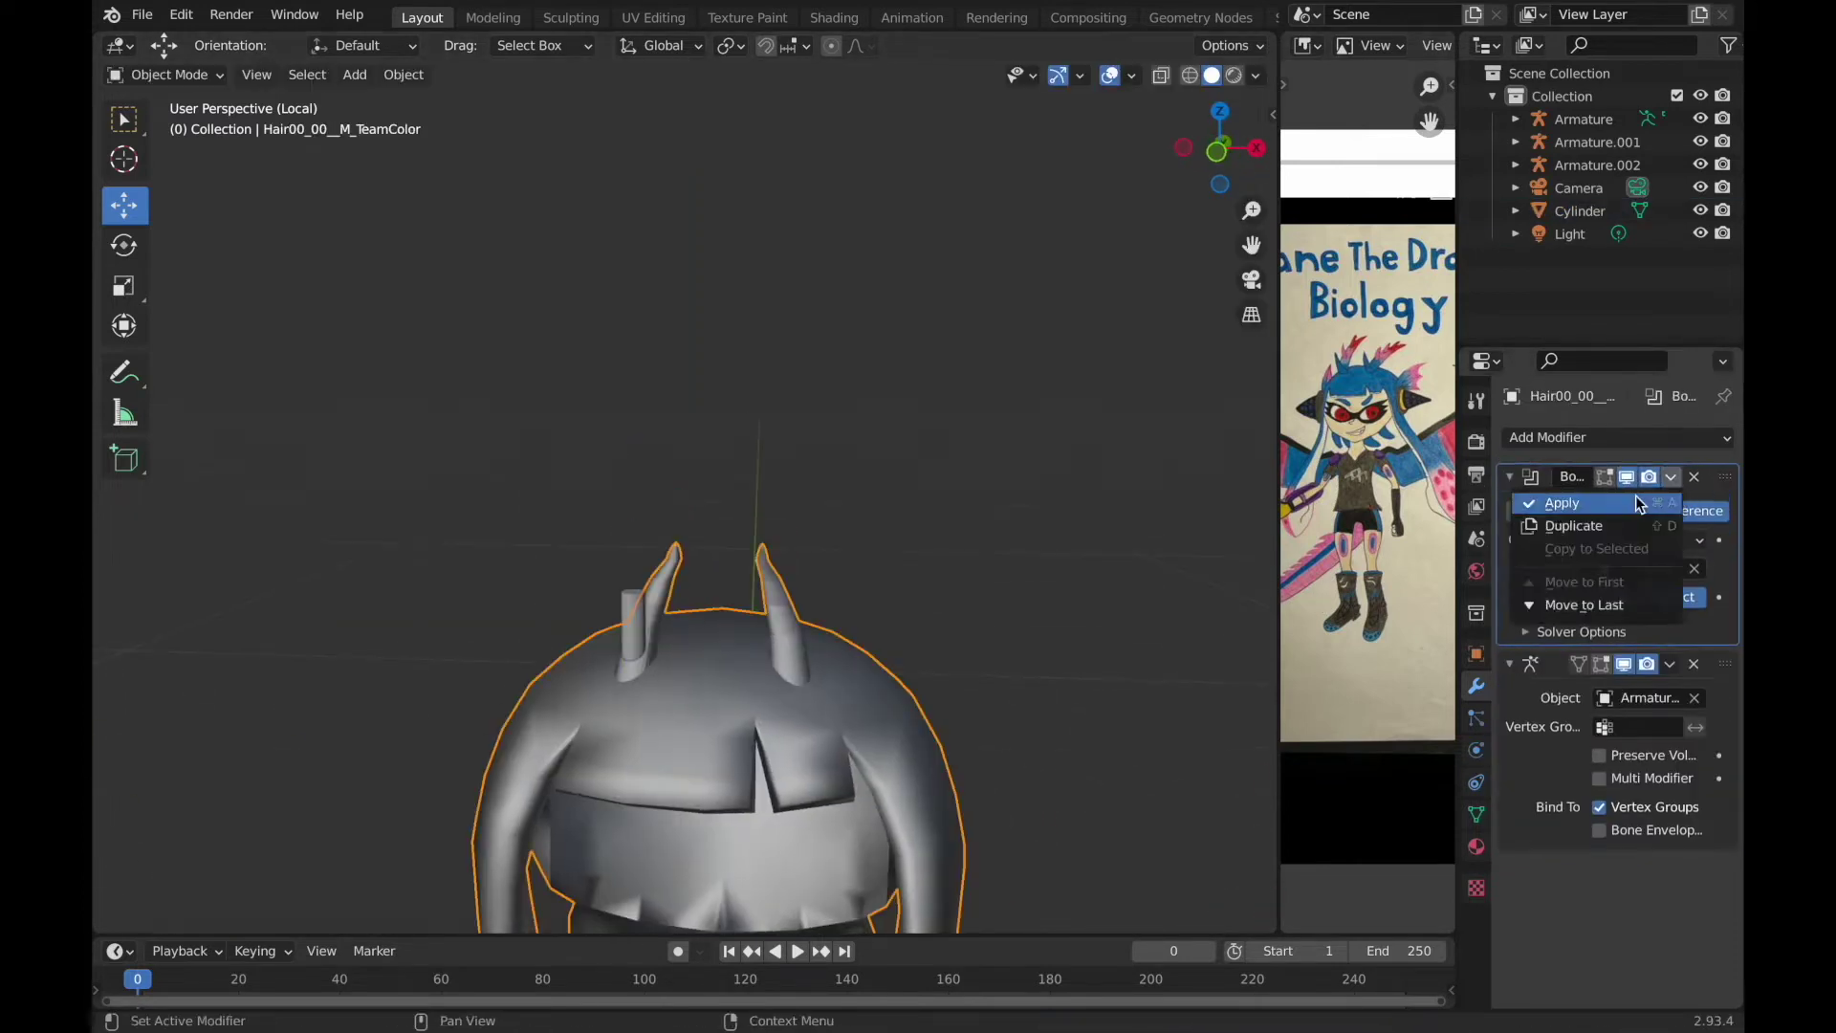
click(1635, 502)
middle_drag(1148, 574, 765, 593)
click(765, 593)
Shrink the cylinder to 0.789 and move it along X.
key(s)
click(778, 397)
mouse_move(777, 398)
middle_down()
mouse_move(935, 591)
mouse_move(803, 464)
middle_up()
key(x)
click(754, 624)
mouse_move(754, 624)
middle_down()
mouse_move(954, 623)
mouse_move(738, 698)
mouse_move(813, 669)
middle_up()
Add a new Boolean modifier to the hair and reposition the cylinder in X and Y.
click(727, 861)
click(1616, 437)
click(1262, 551)
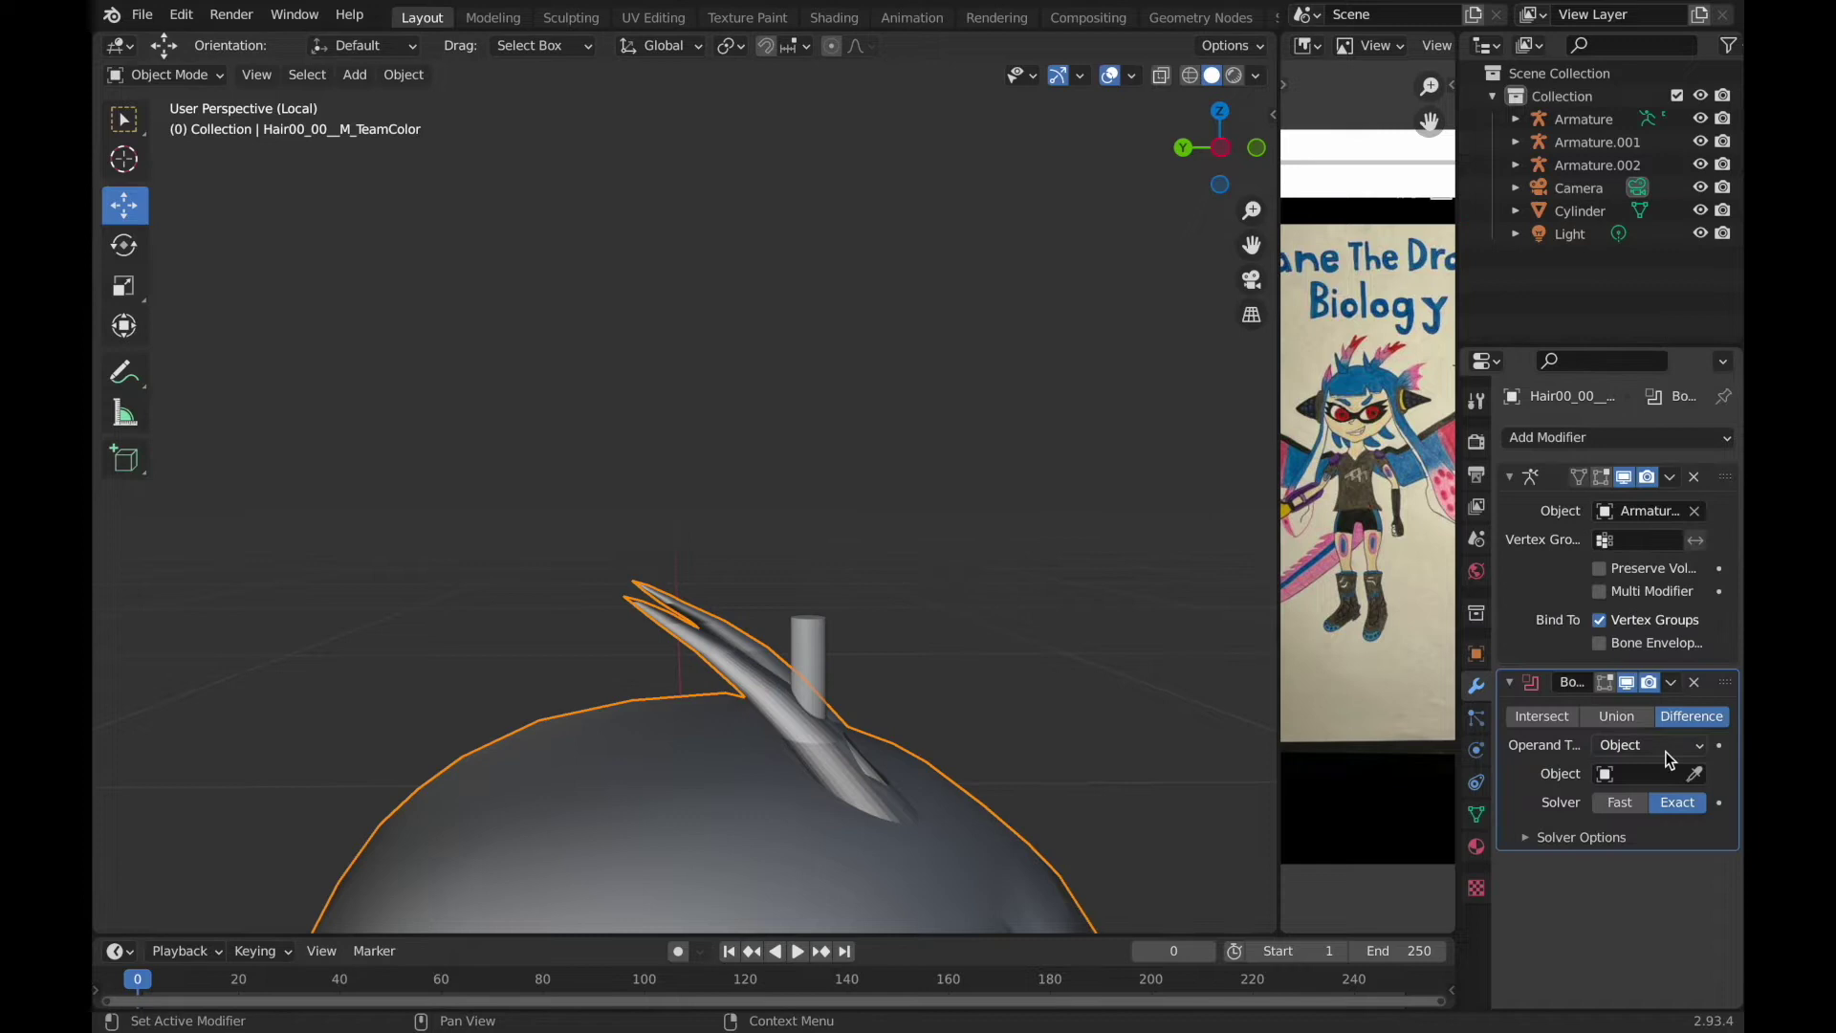
drag(1236, 151, 1077, 319)
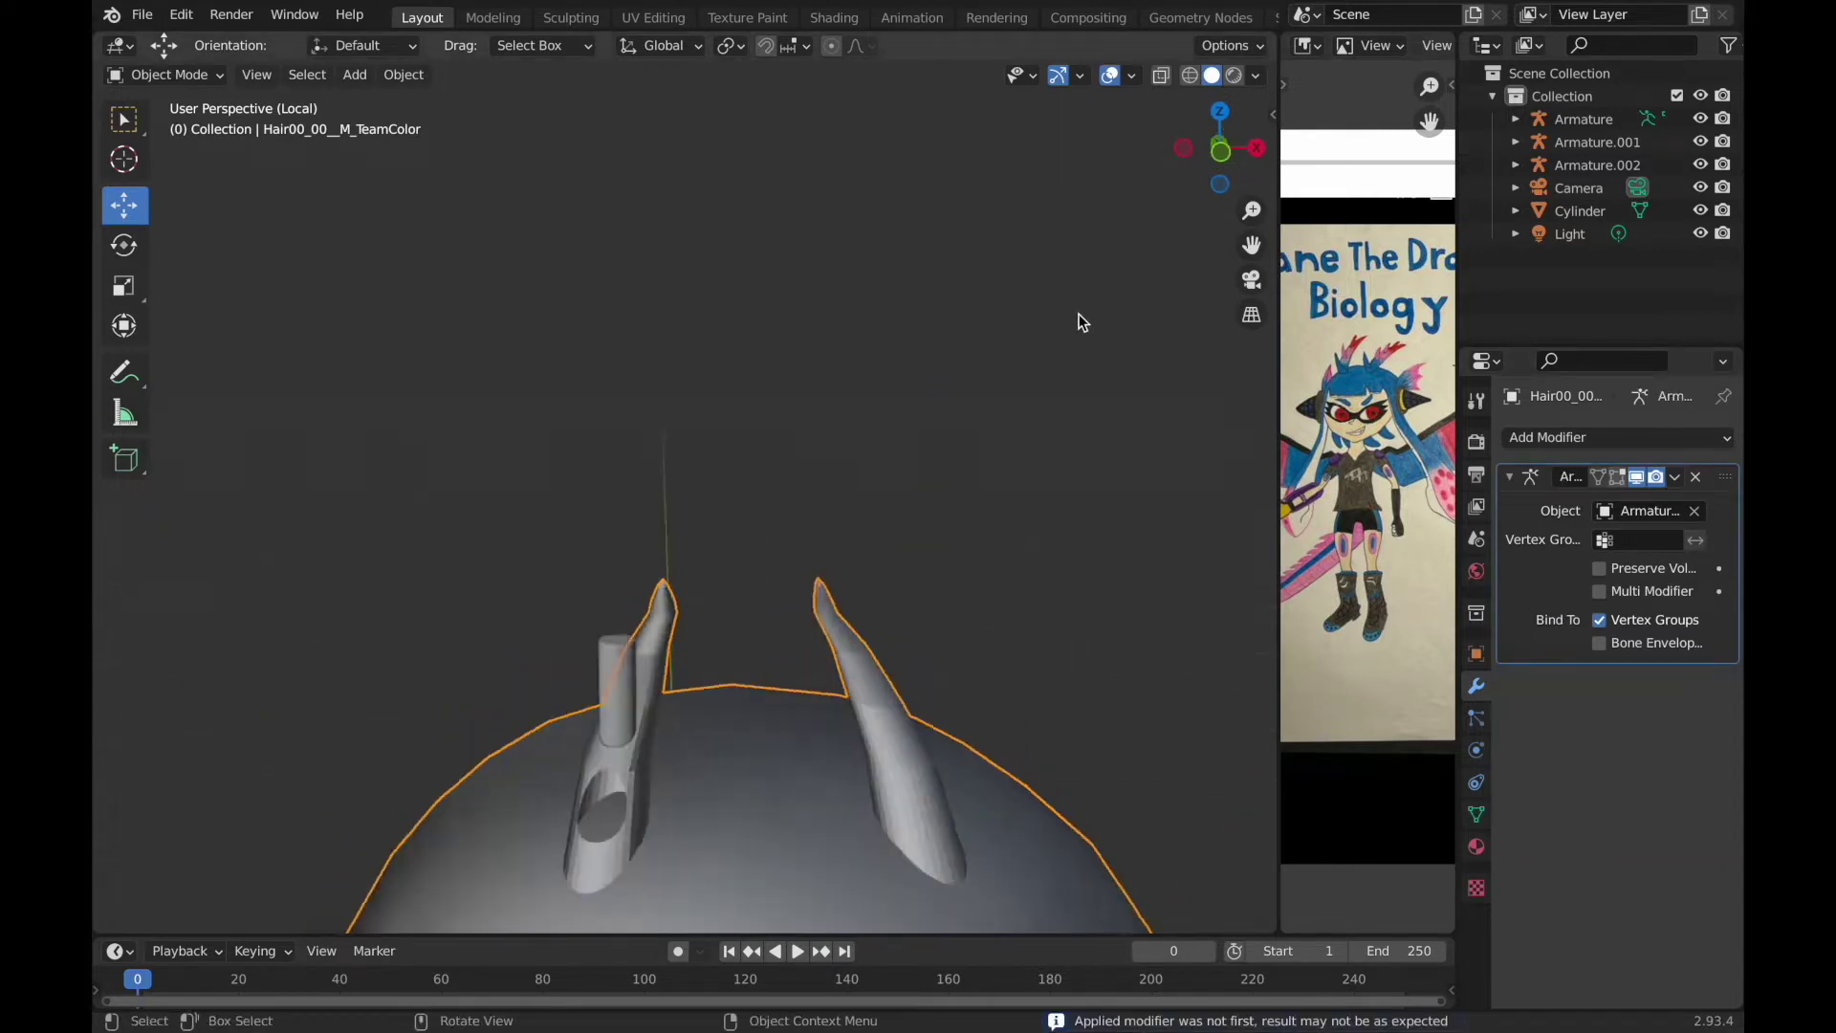
middle_drag(1077, 320, 733, 717)
click(733, 717)
key(KP_7)
Slide the cylinder onto the horn and scale it to 0.811.
drag(668, 574, 692, 536)
middle_drag(727, 573, 707, 634)
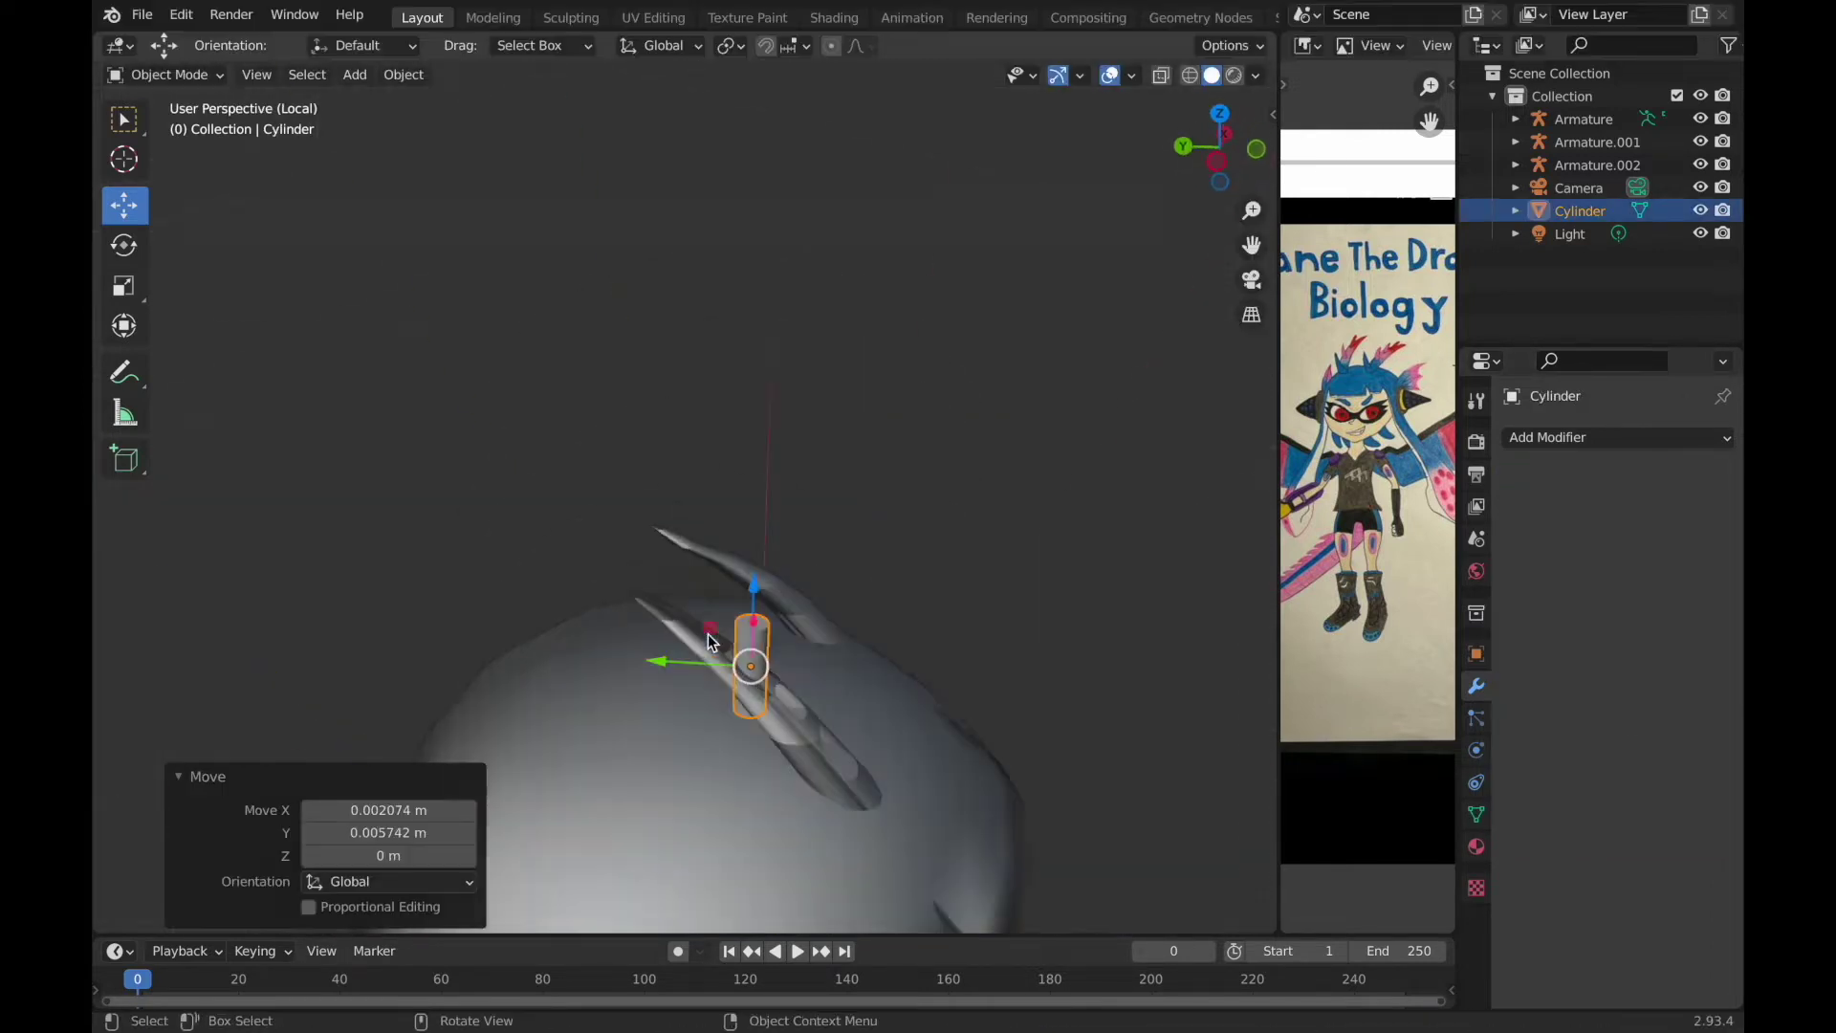
key(ctrl+KP_3)
key(s)
click(715, 622)
middle_drag(899, 682, 898, 680)
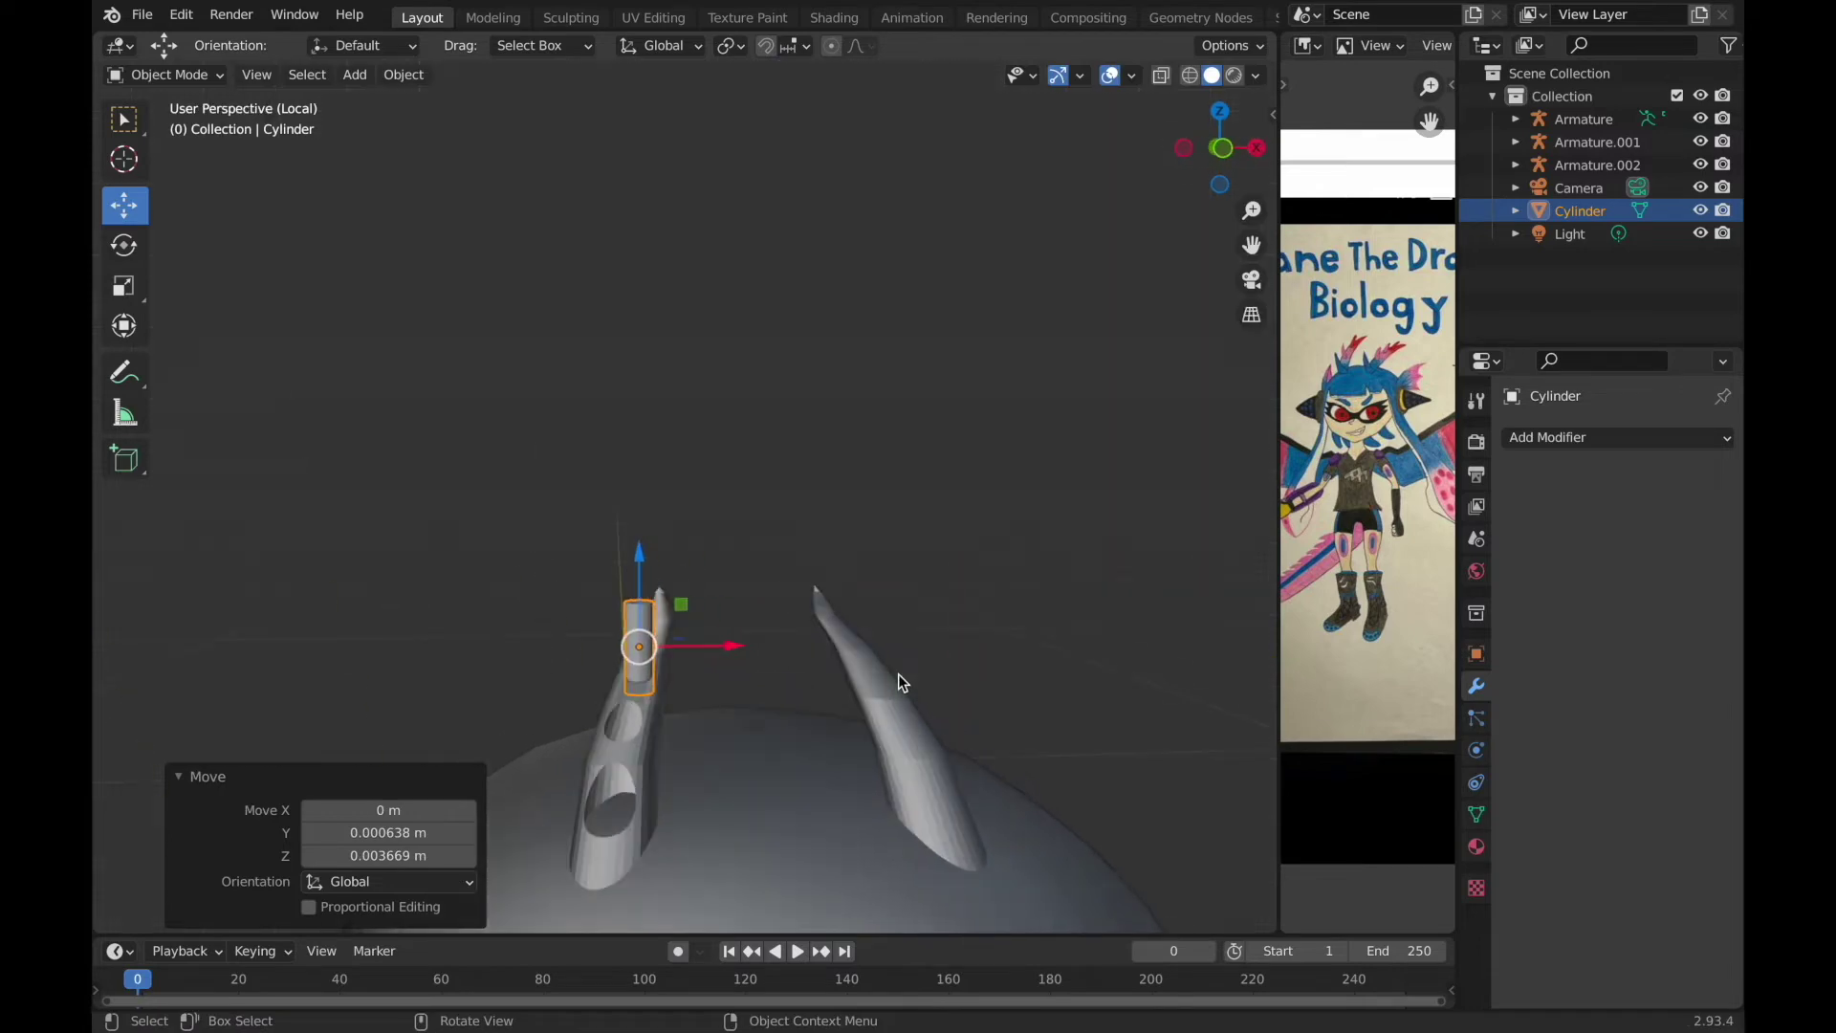
Add a Boolean modifier with the Cylinder as cutter and apply the hole.
click(898, 680)
click(1616, 437)
click(1243, 531)
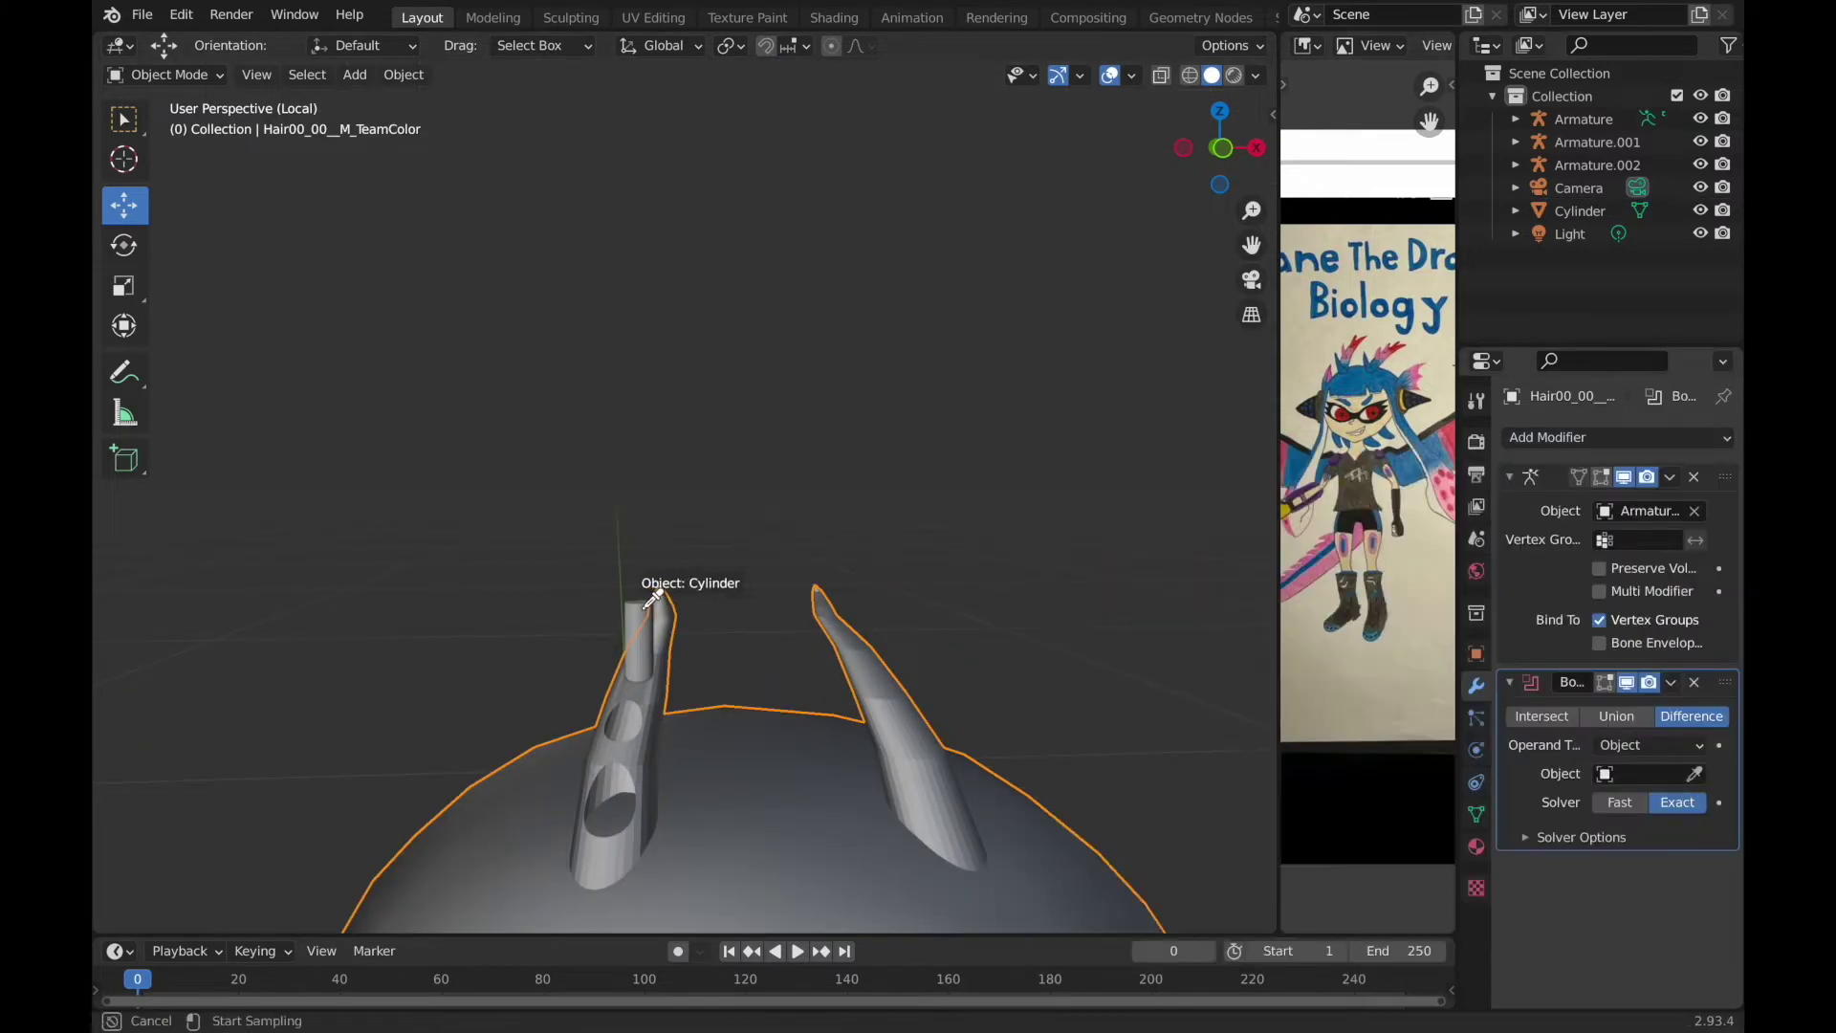
click(658, 600)
key(ctrl+a)
Move the cutting cylinder to the next hole position along the horn.
key(KP_5)
click(684, 569)
key(ctrl+KP_3)
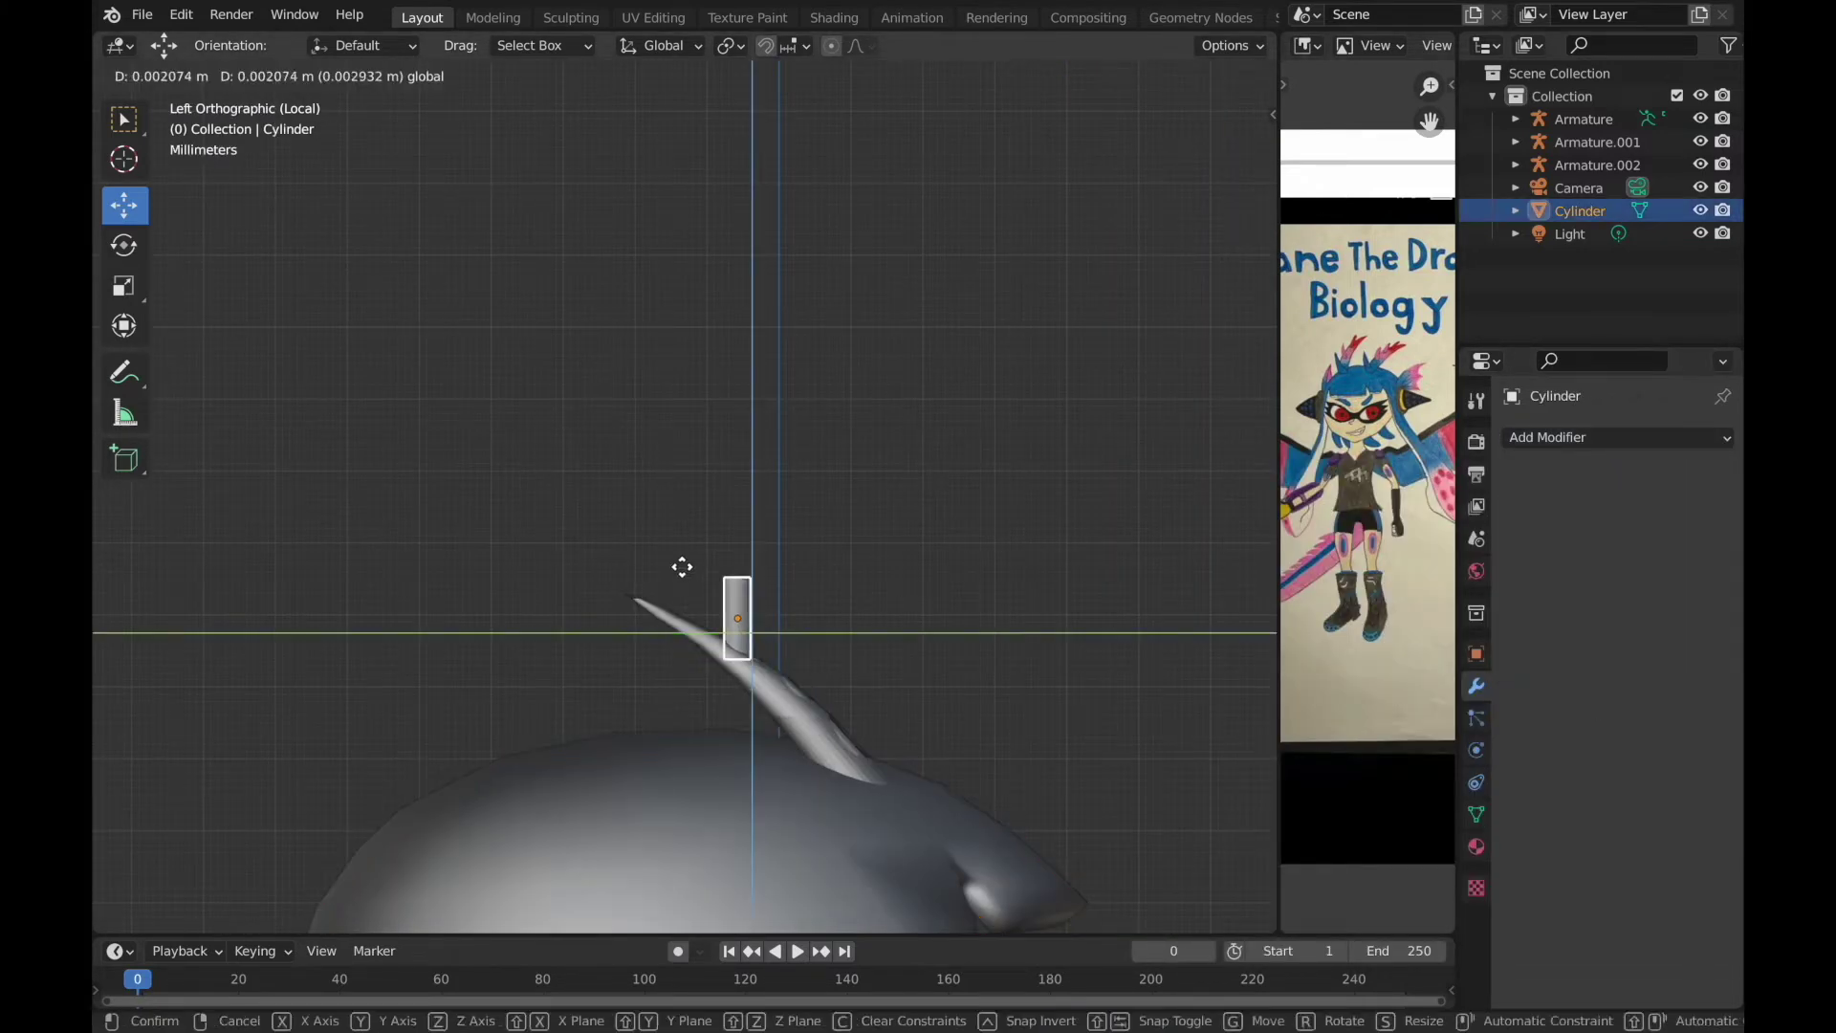
key(g)
click(803, 513)
key(KP_7)
middle_drag(903, 495, 723, 505)
scroll(723, 504, up, 5)
Shrink the cylinder, lower it along Z into the horn, and apply the Boolean cut.
key(s)
click(779, 577)
key(g)
key(z)
click(702, 538)
middle_drag(702, 536, 701, 536)
click(755, 698)
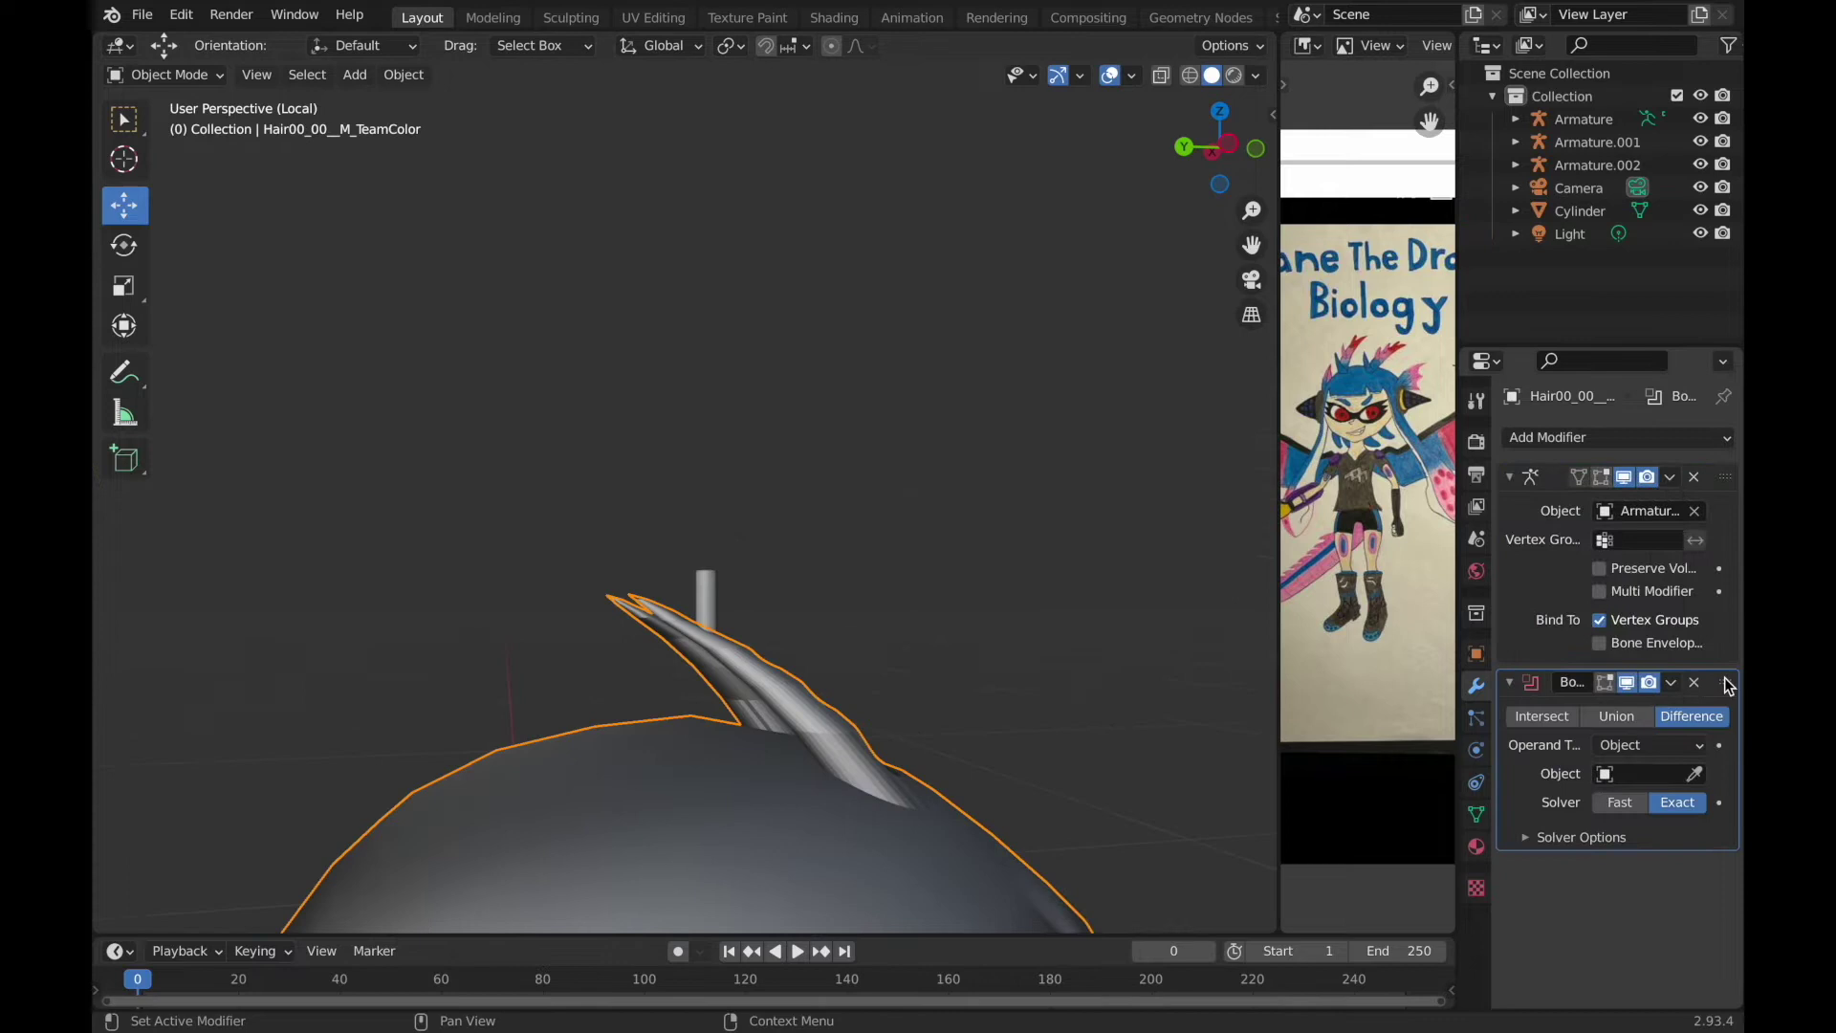
click(1655, 511)
From top view, move the cylinder across onto the second horn.
middle_drag(1033, 648, 1033, 647)
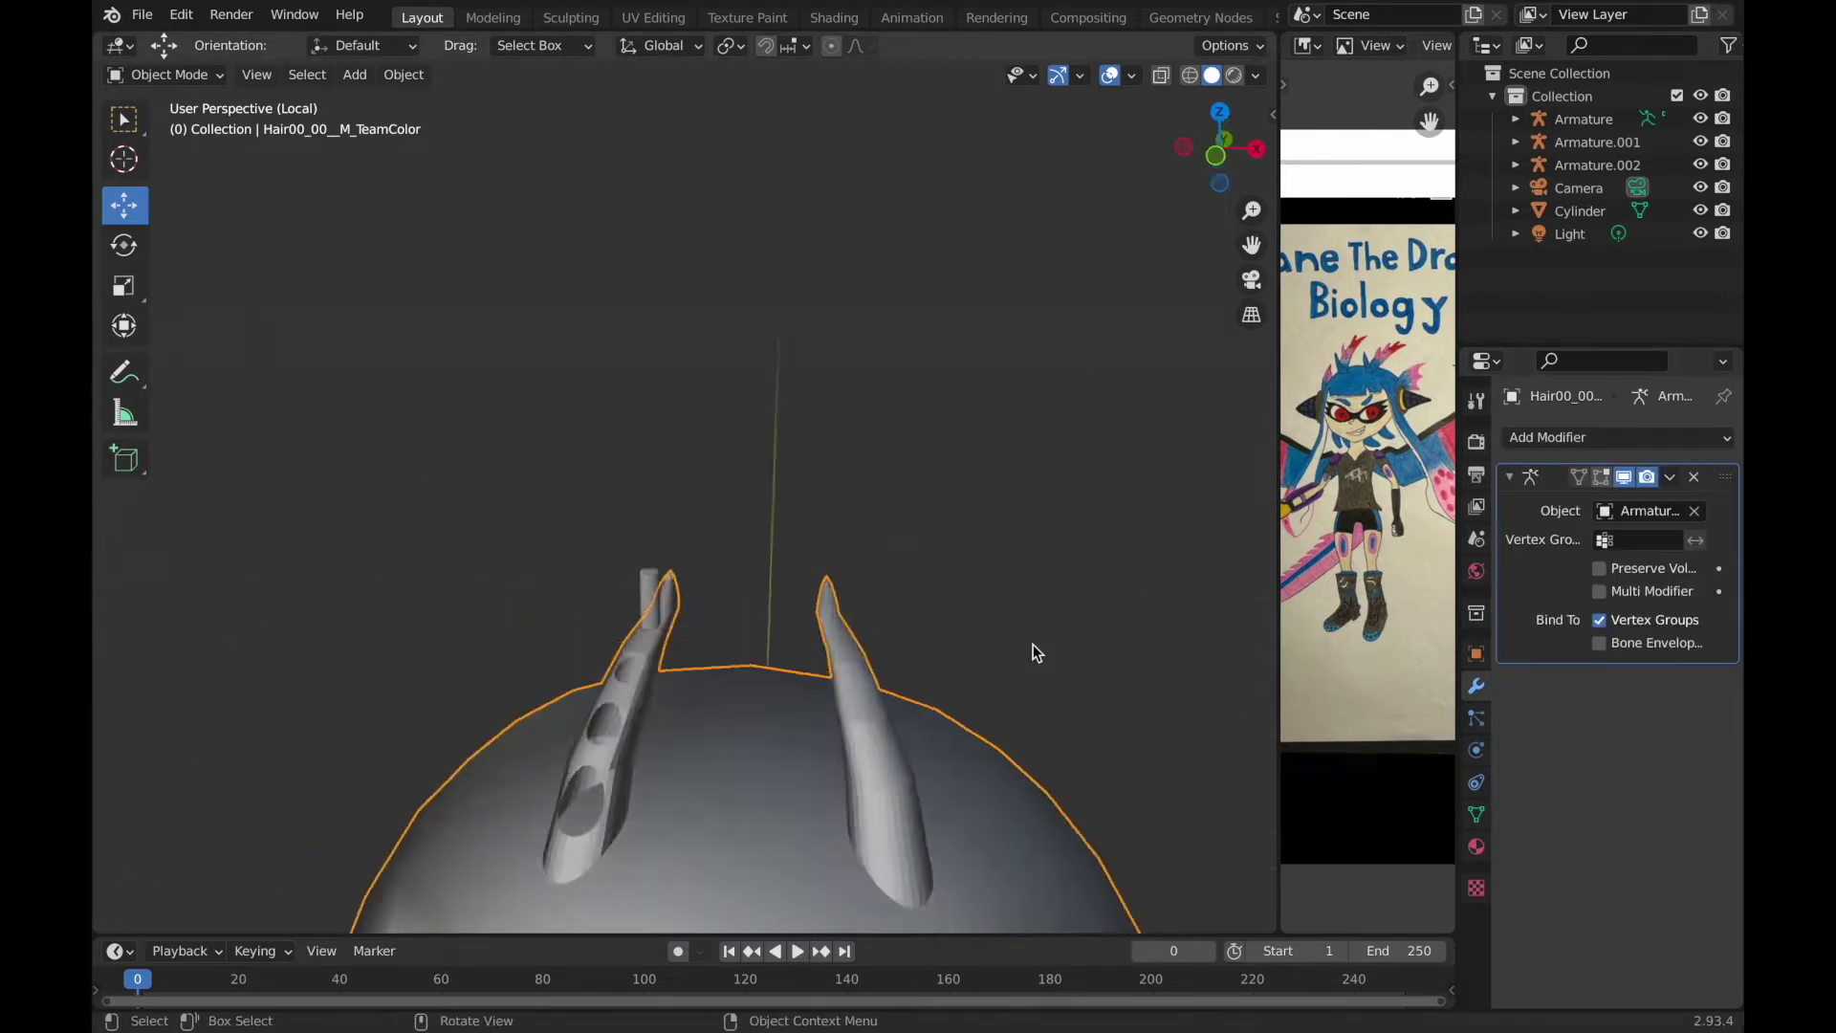
key(KP_7)
click(623, 532)
key(g)
click(946, 505)
middle_drag(946, 505, 1210, 129)
Add a Boolean Difference on the hair using the Cylinder, move it above Armature, and apply it.
click(1216, 124)
click(1100, 459)
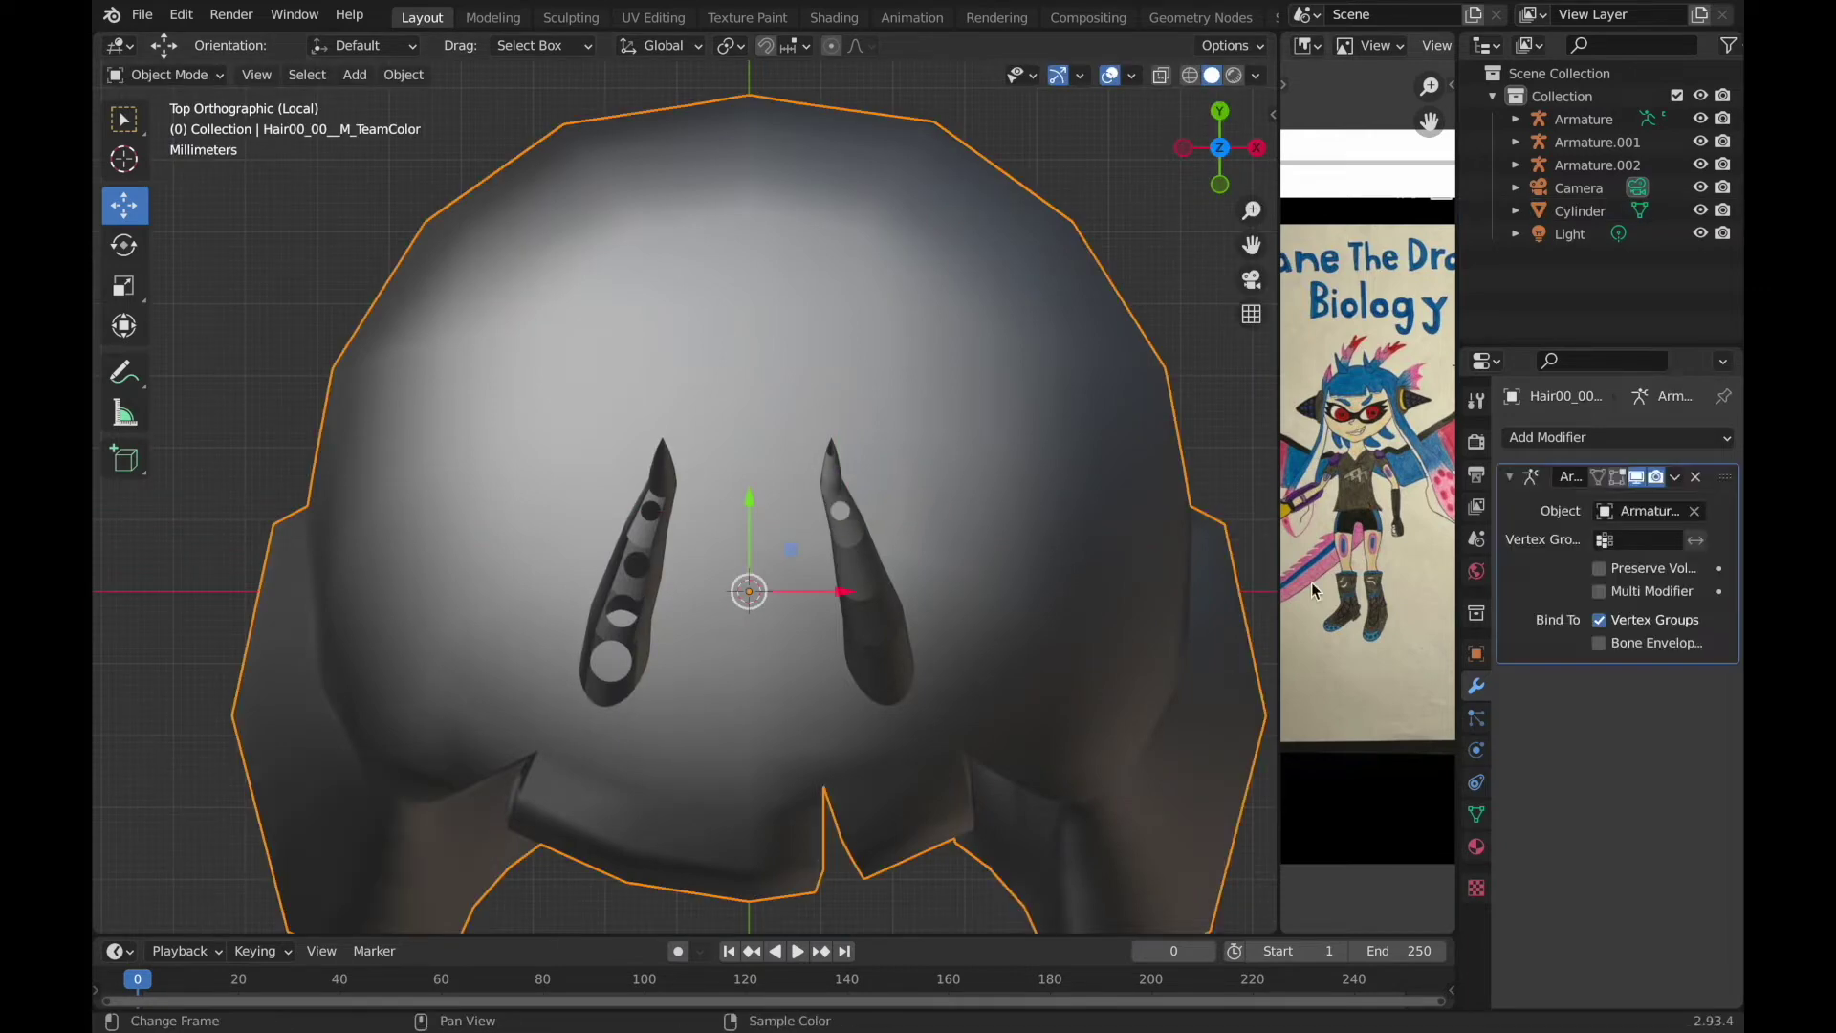
click(1616, 436)
click(1260, 553)
click(1694, 773)
drag(1690, 689, 1697, 516)
click(1693, 476)
Lower the cutting cylinder along Z to the next hole position on the horn.
click(892, 471)
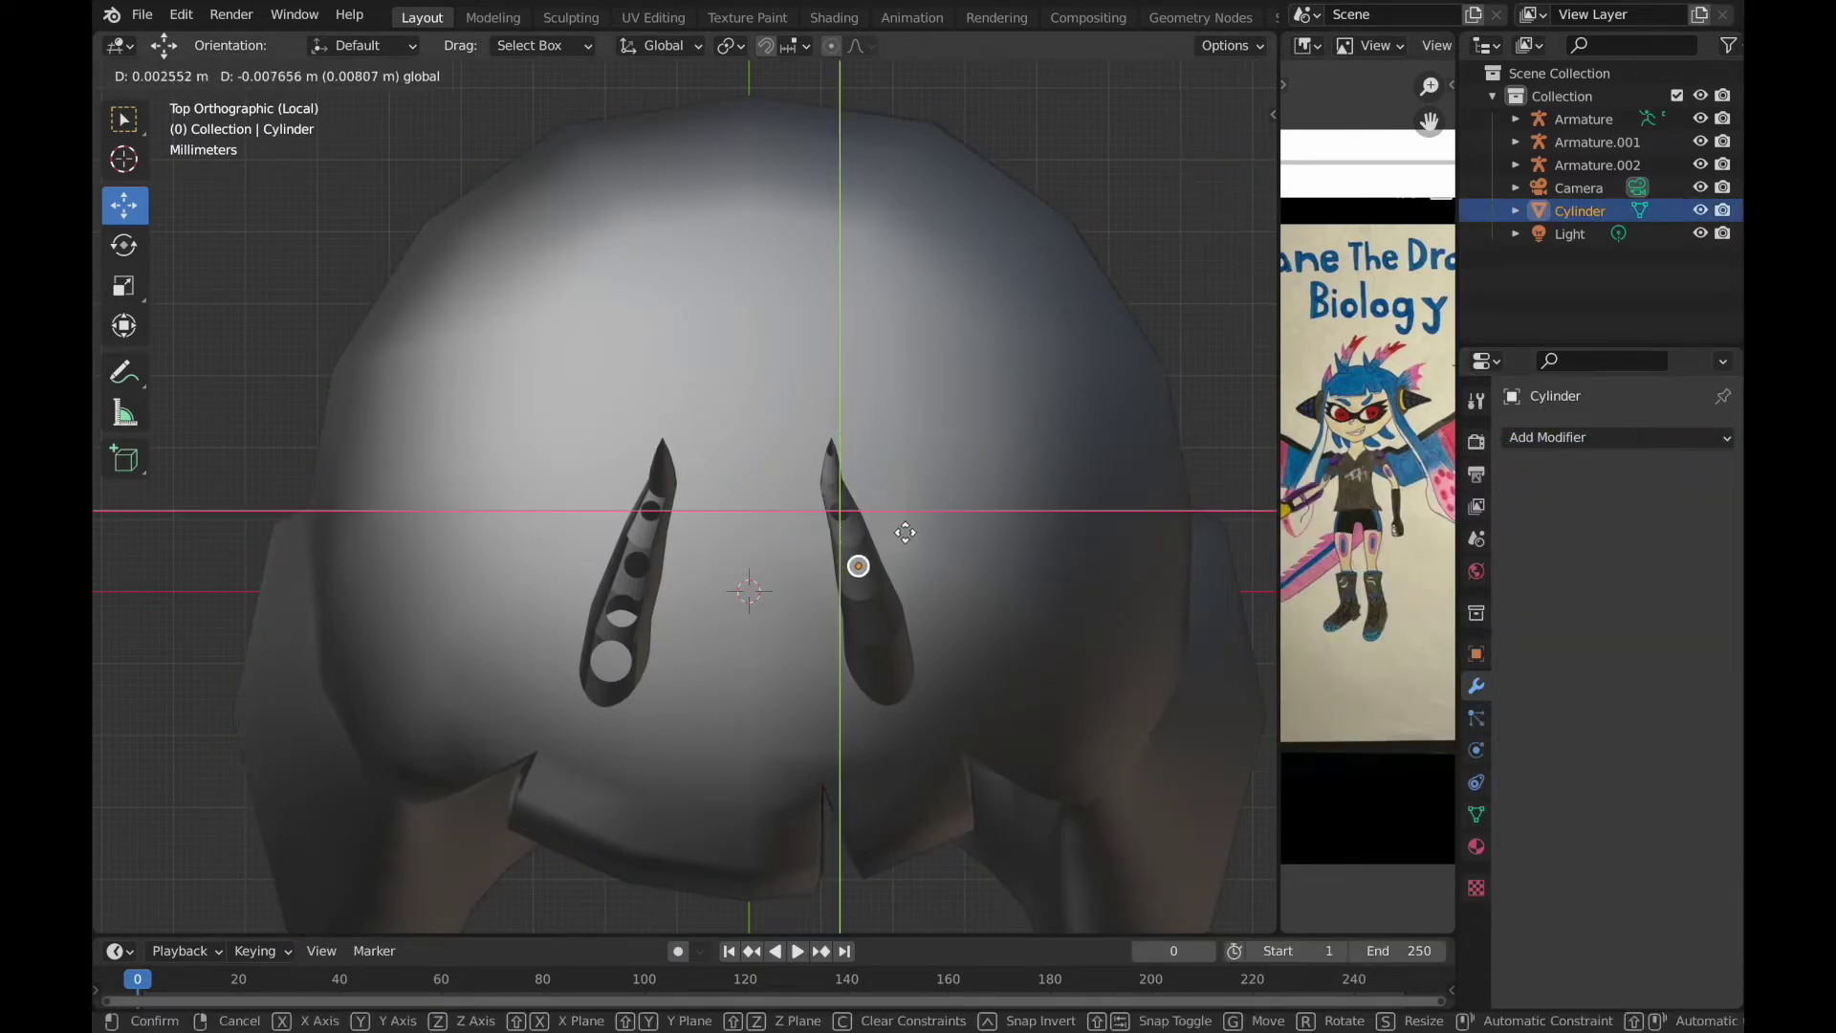
click(905, 533)
mouse_move(905, 532)
middle_down()
mouse_move(1146, 825)
mouse_move(792, 519)
mouse_move(855, 434)
middle_up()
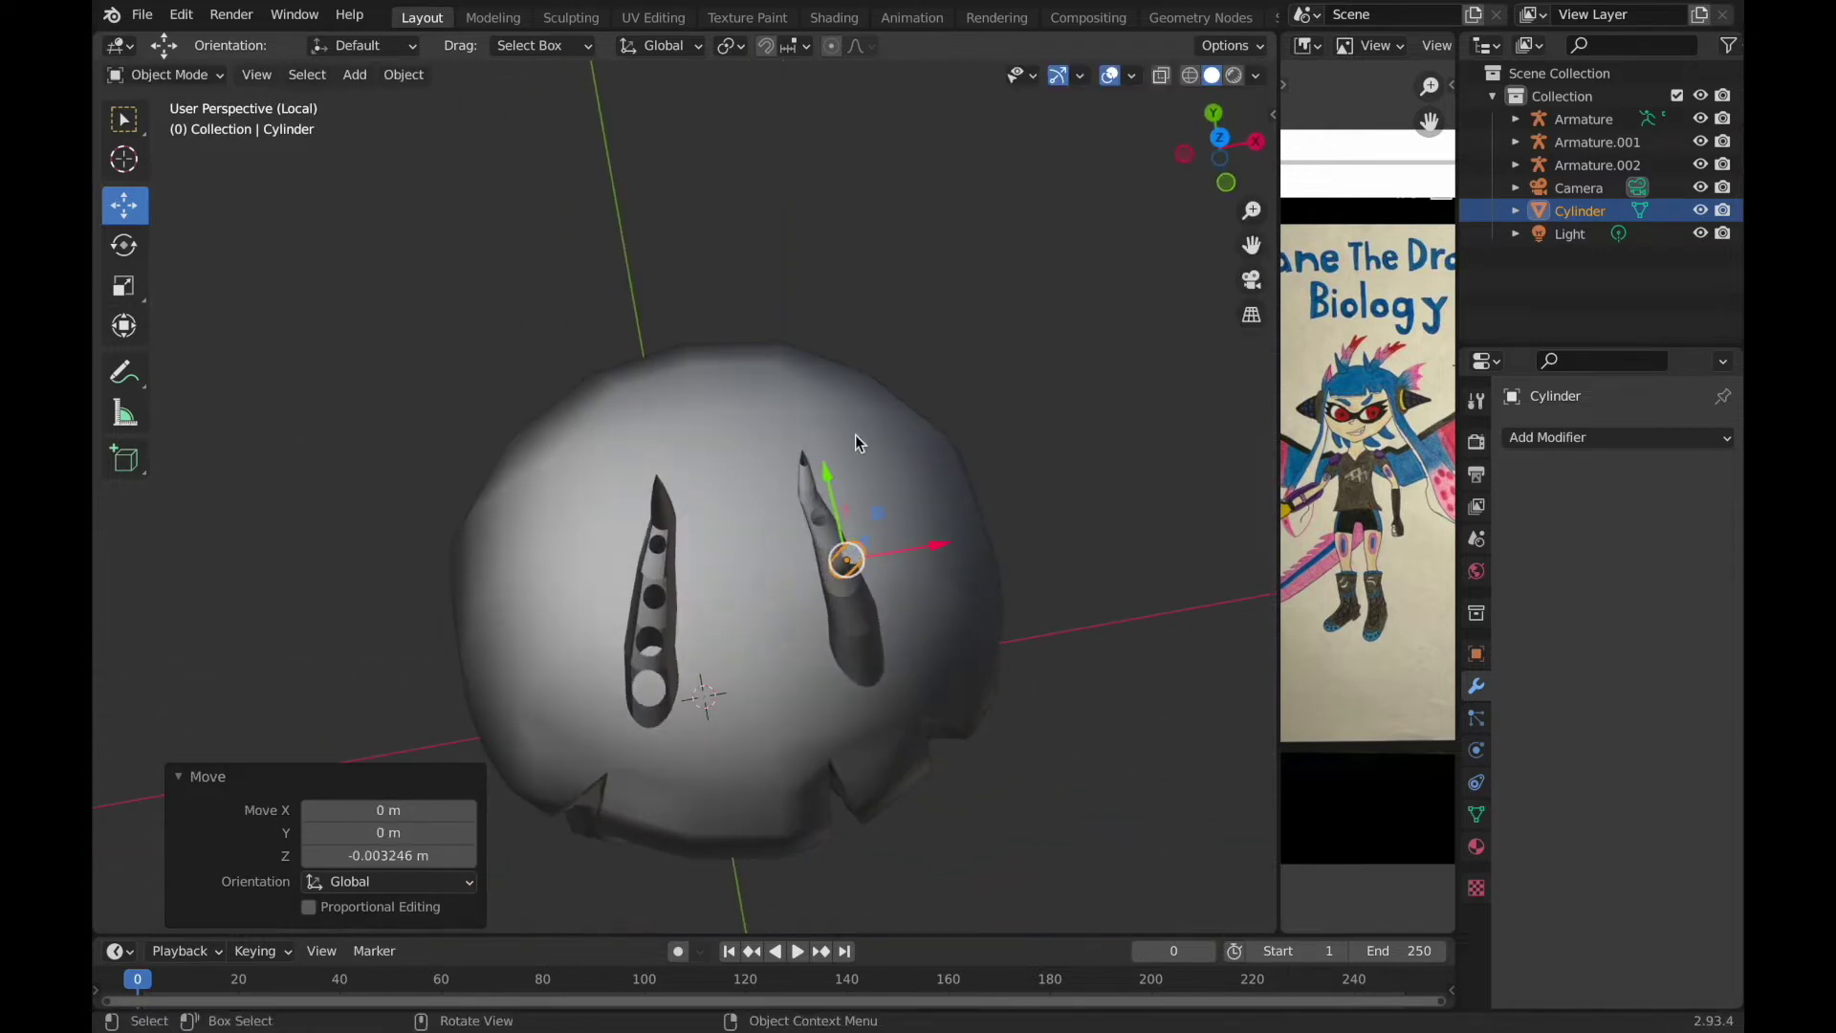
key(KP_7)
key(s)
middle_drag(1040, 502, 1038, 564)
key(g)
key(z)
click(768, 553)
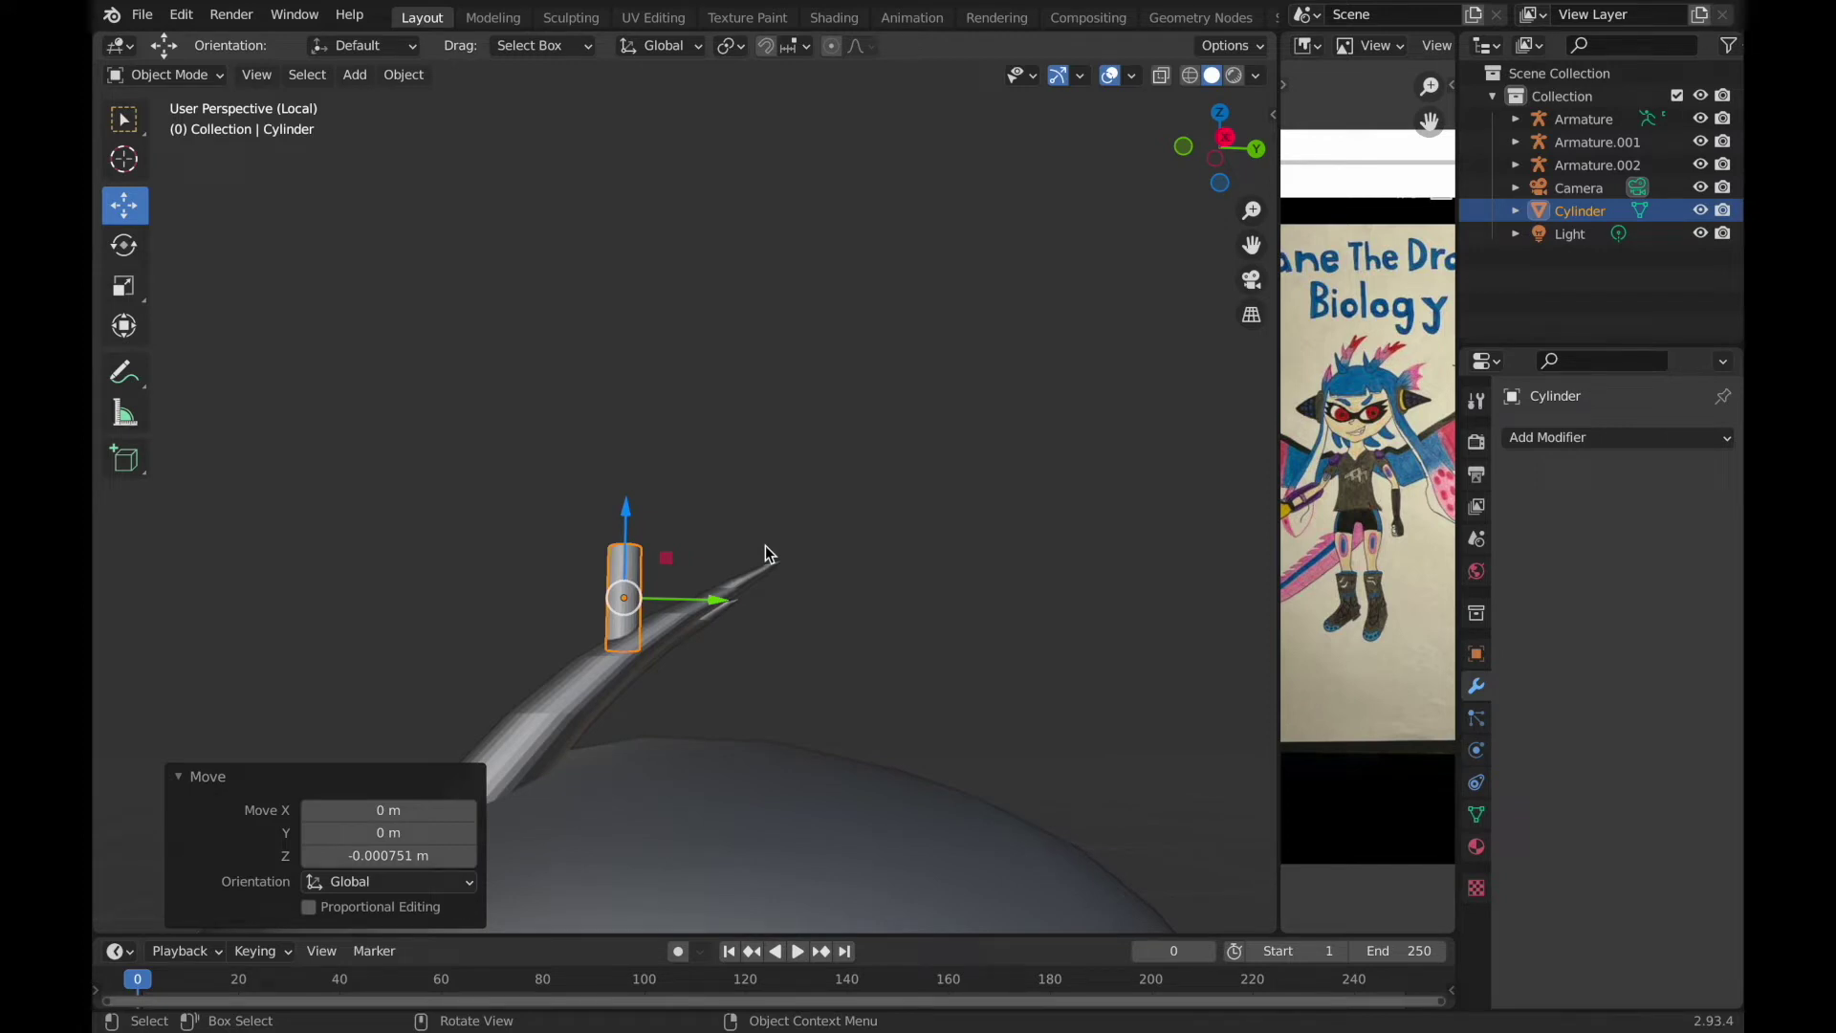
key(KP_7)
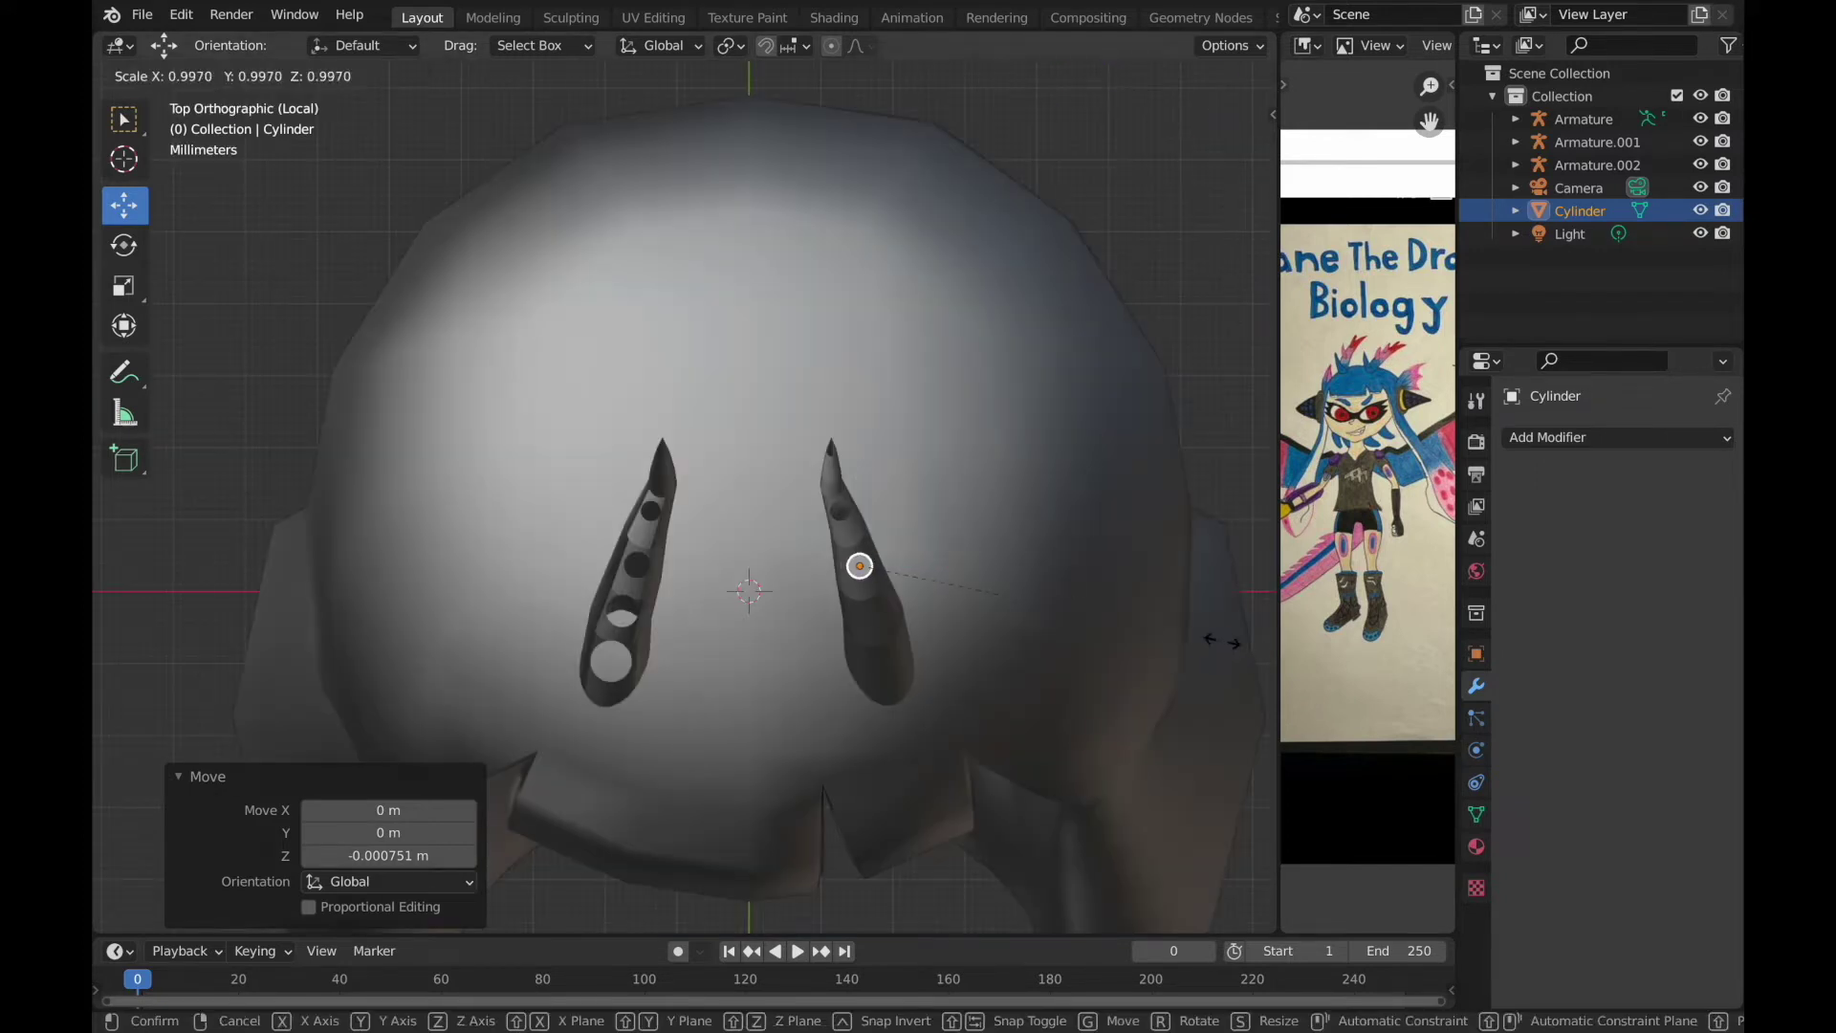
key(Escape)
Add another Boolean modifier to the hair mesh.
click(1228, 639)
click(1690, 456)
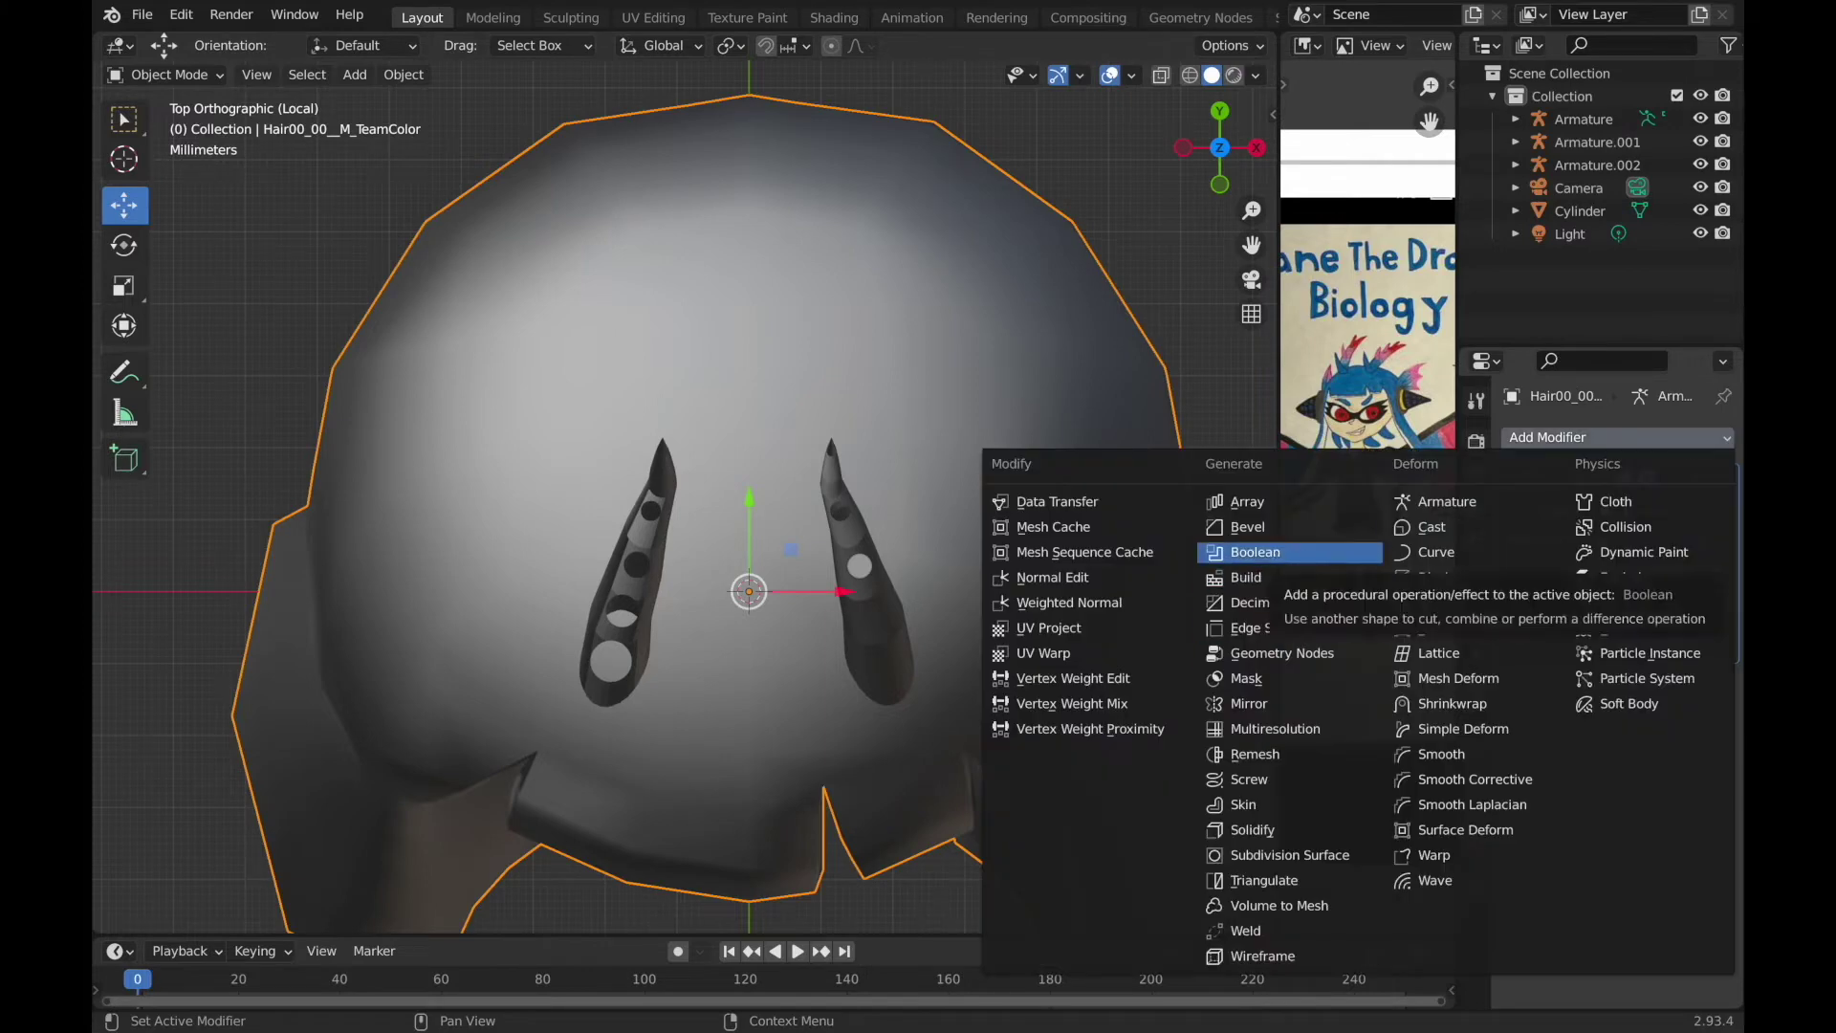
middle_drag(1052, 574, 897, 601)
click(742, 574)
click(842, 664)
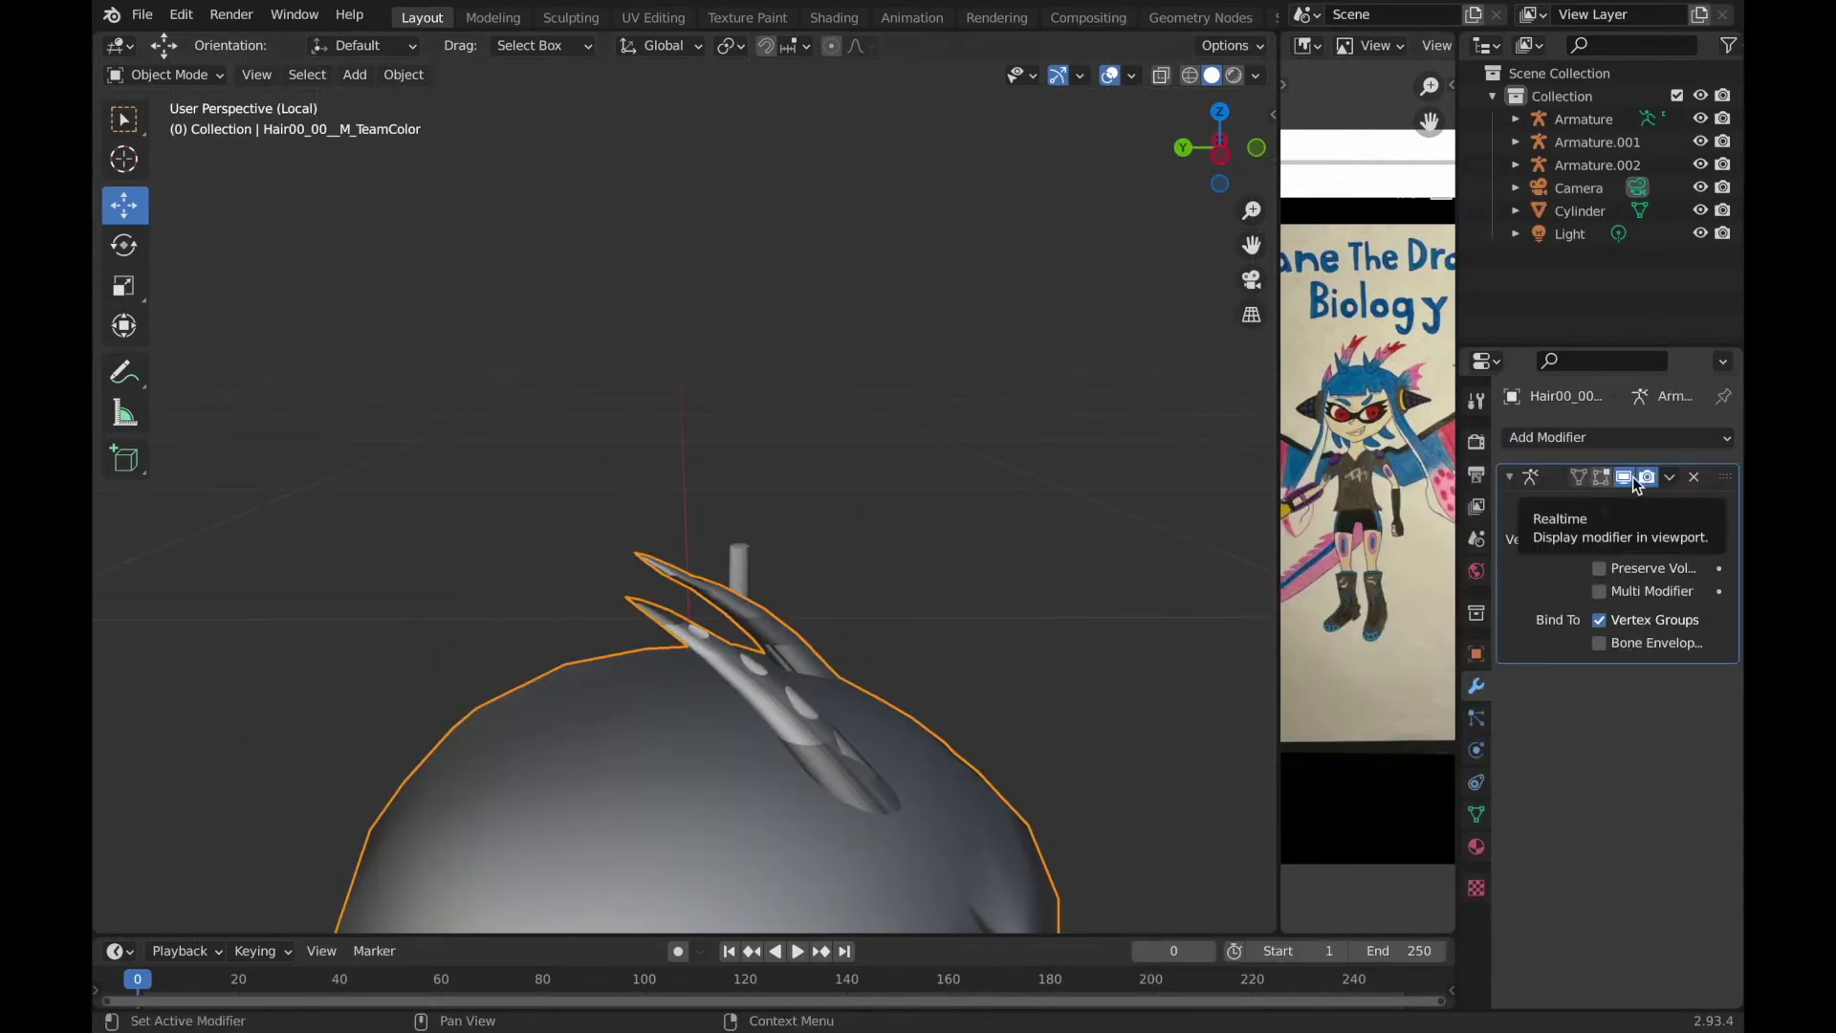
click(1668, 437)
click(1300, 553)
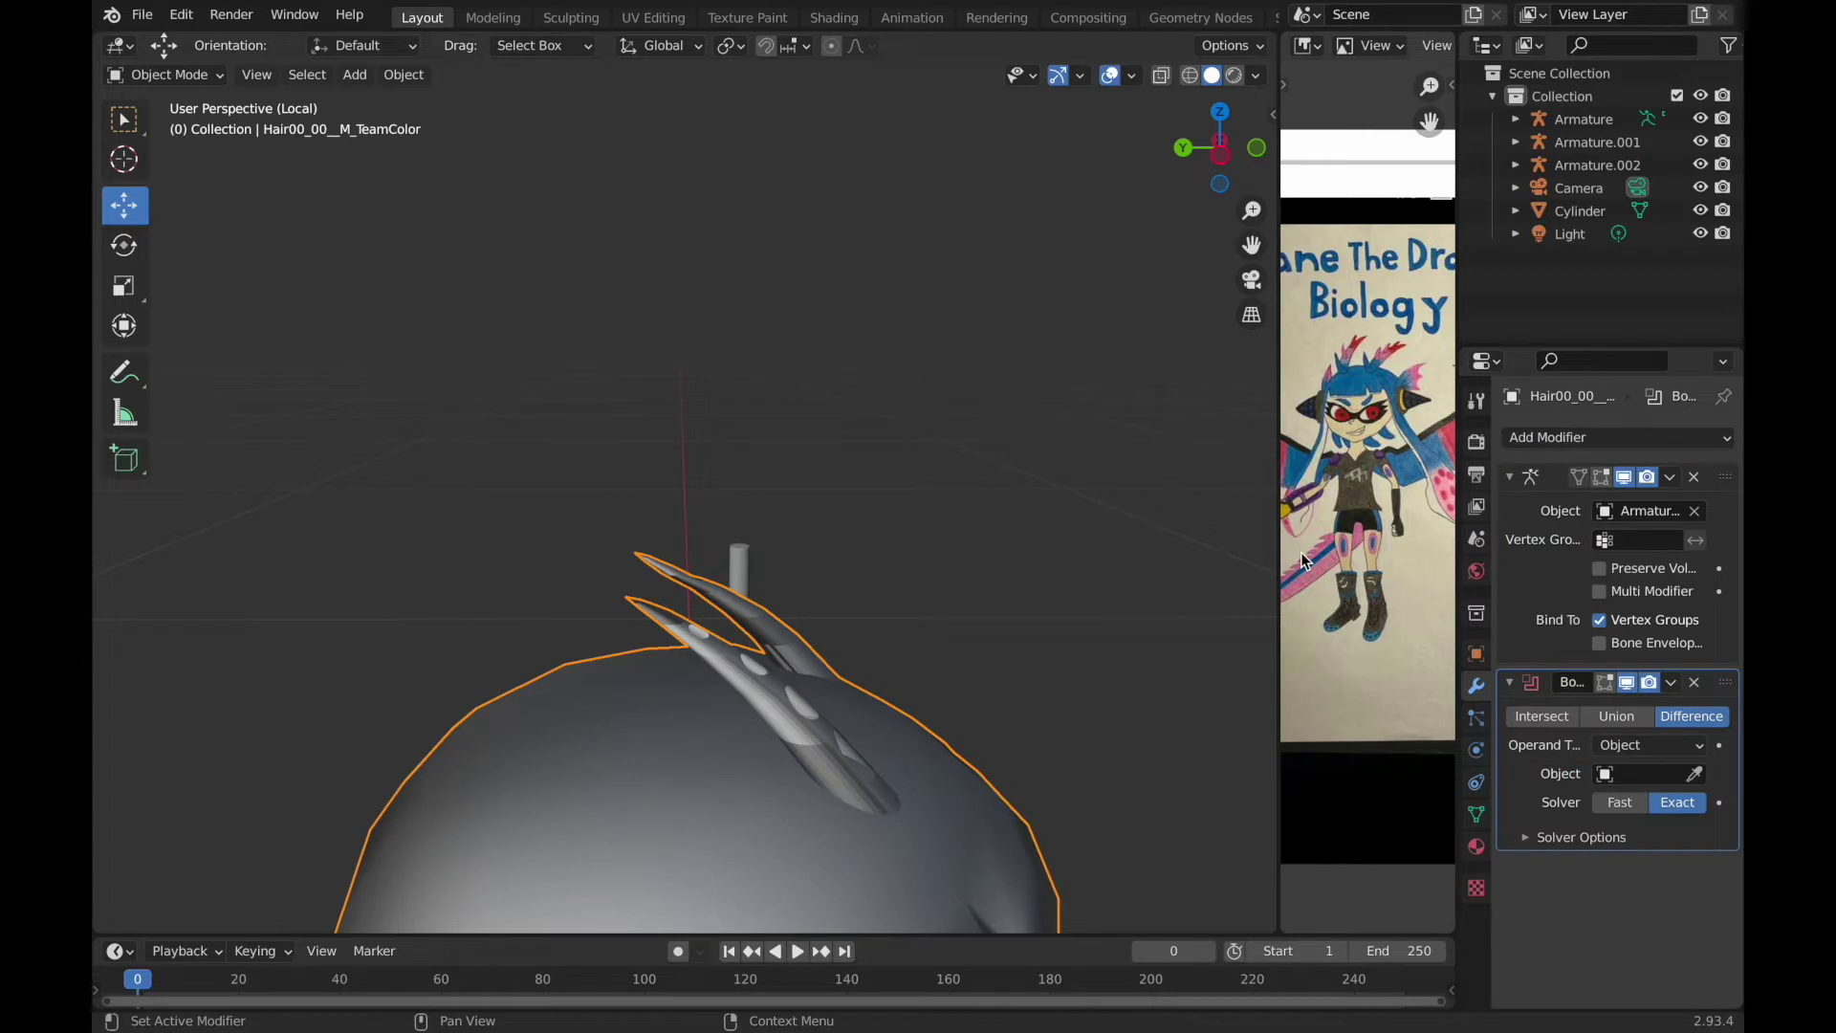
Shift the cylinder along X, set it as the cutter, and apply the Boolean cut.
middle_drag(899, 436, 1008, 623)
key(KP_7)
click(858, 566)
key(g)
key(x)
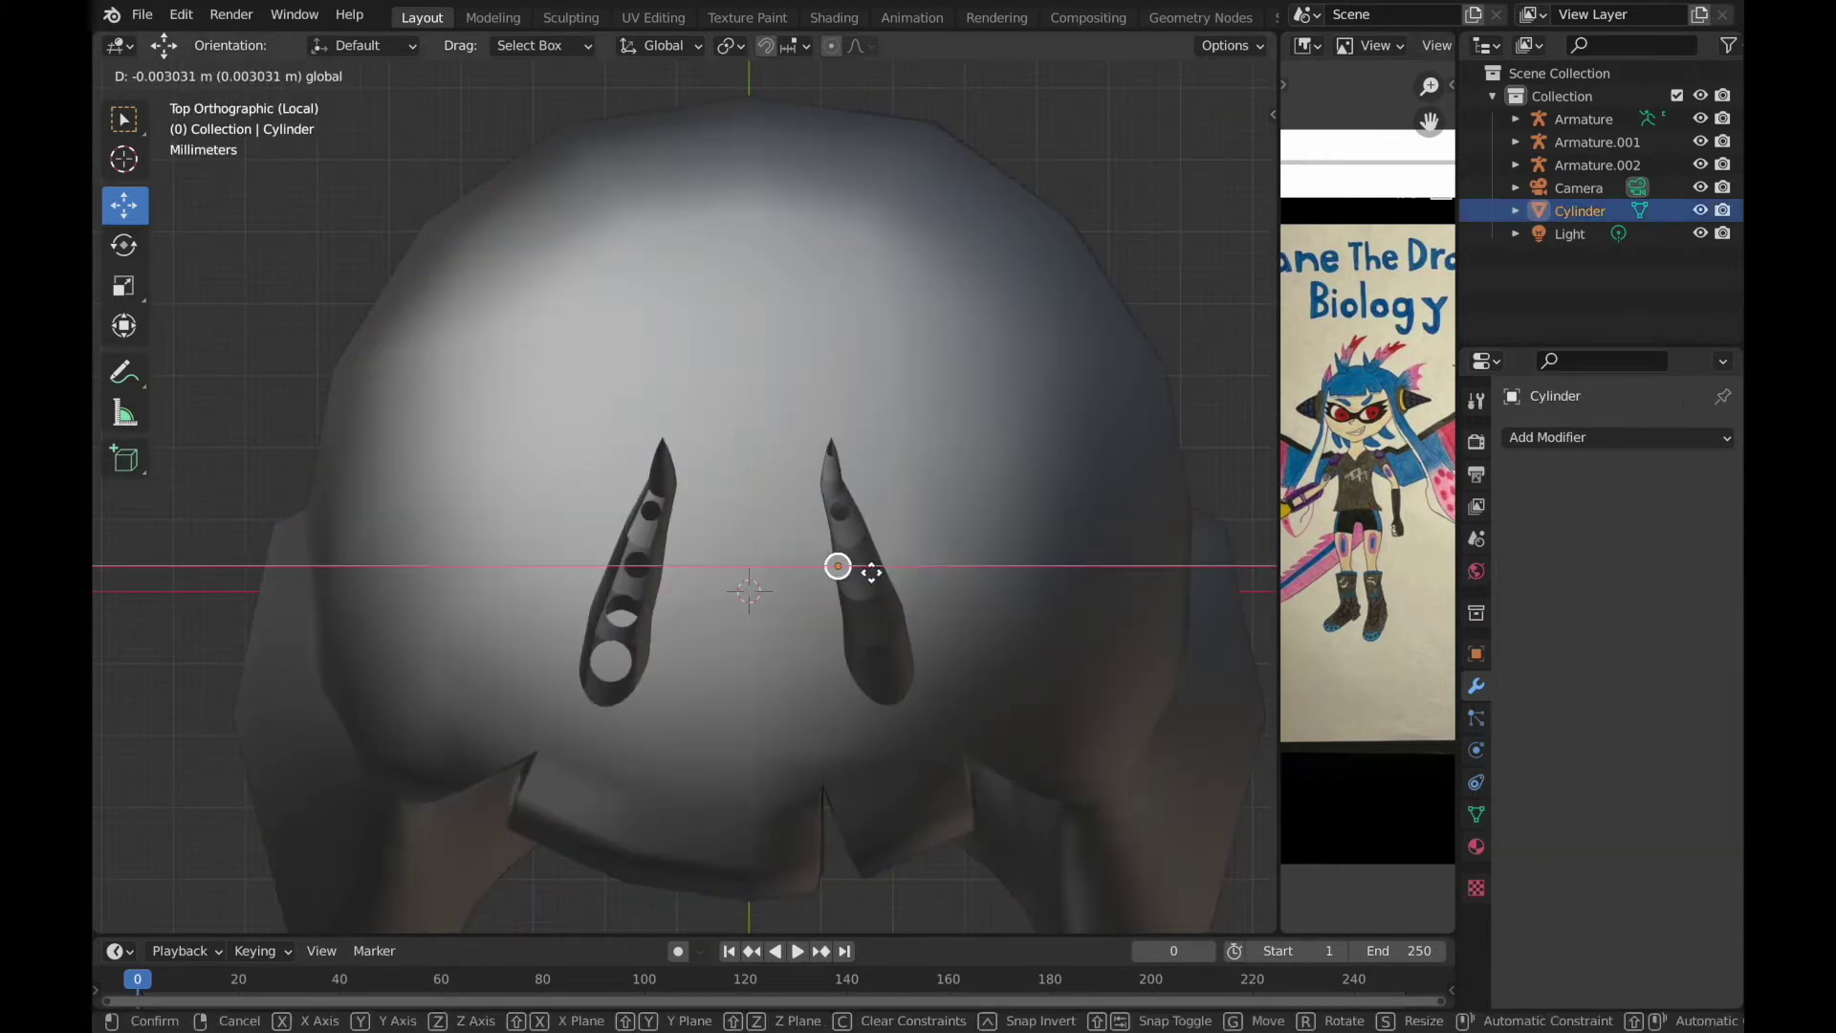
click(912, 581)
click(912, 581)
click(887, 625)
key(ctrl+a)
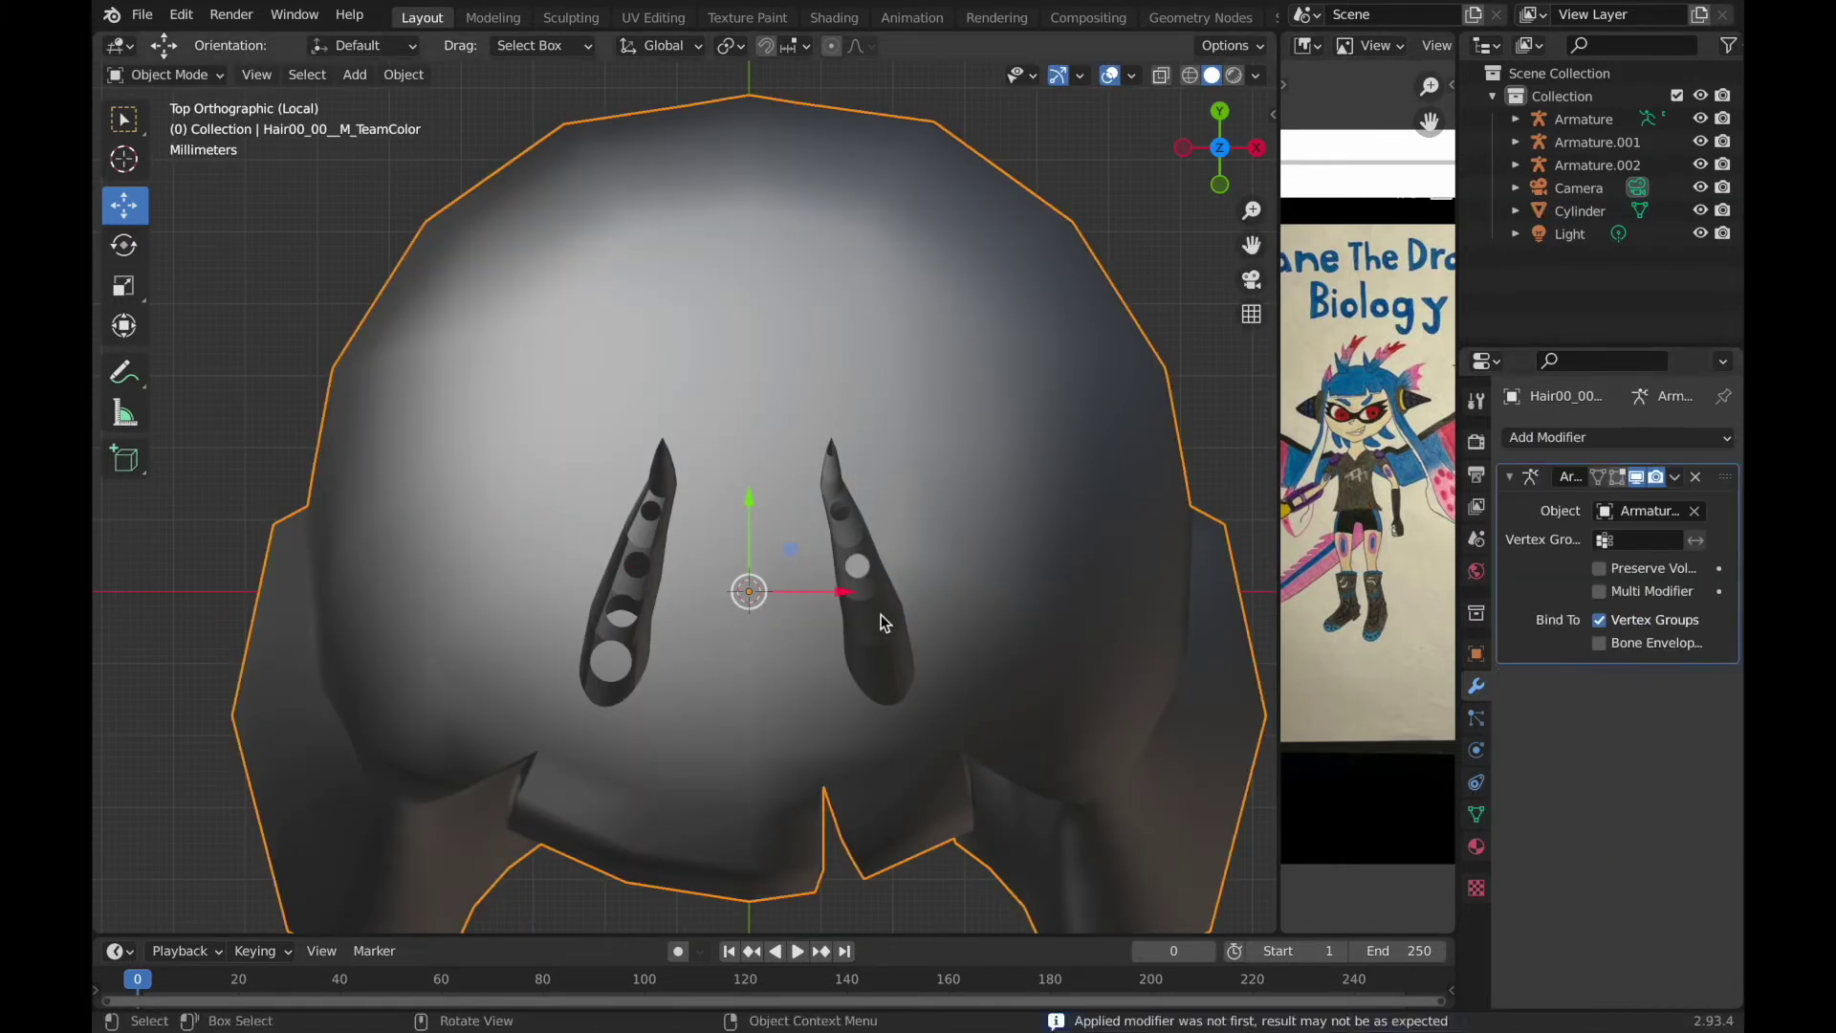
Reposition and enlarge the cylinder further along the second horn.
key(ctrl+KP_3)
click(751, 617)
middle_drag(752, 616, 1074, 341)
key(ctrl+KP_3)
click(768, 608)
key(s)
middle_drag(794, 621, 1041, 660)
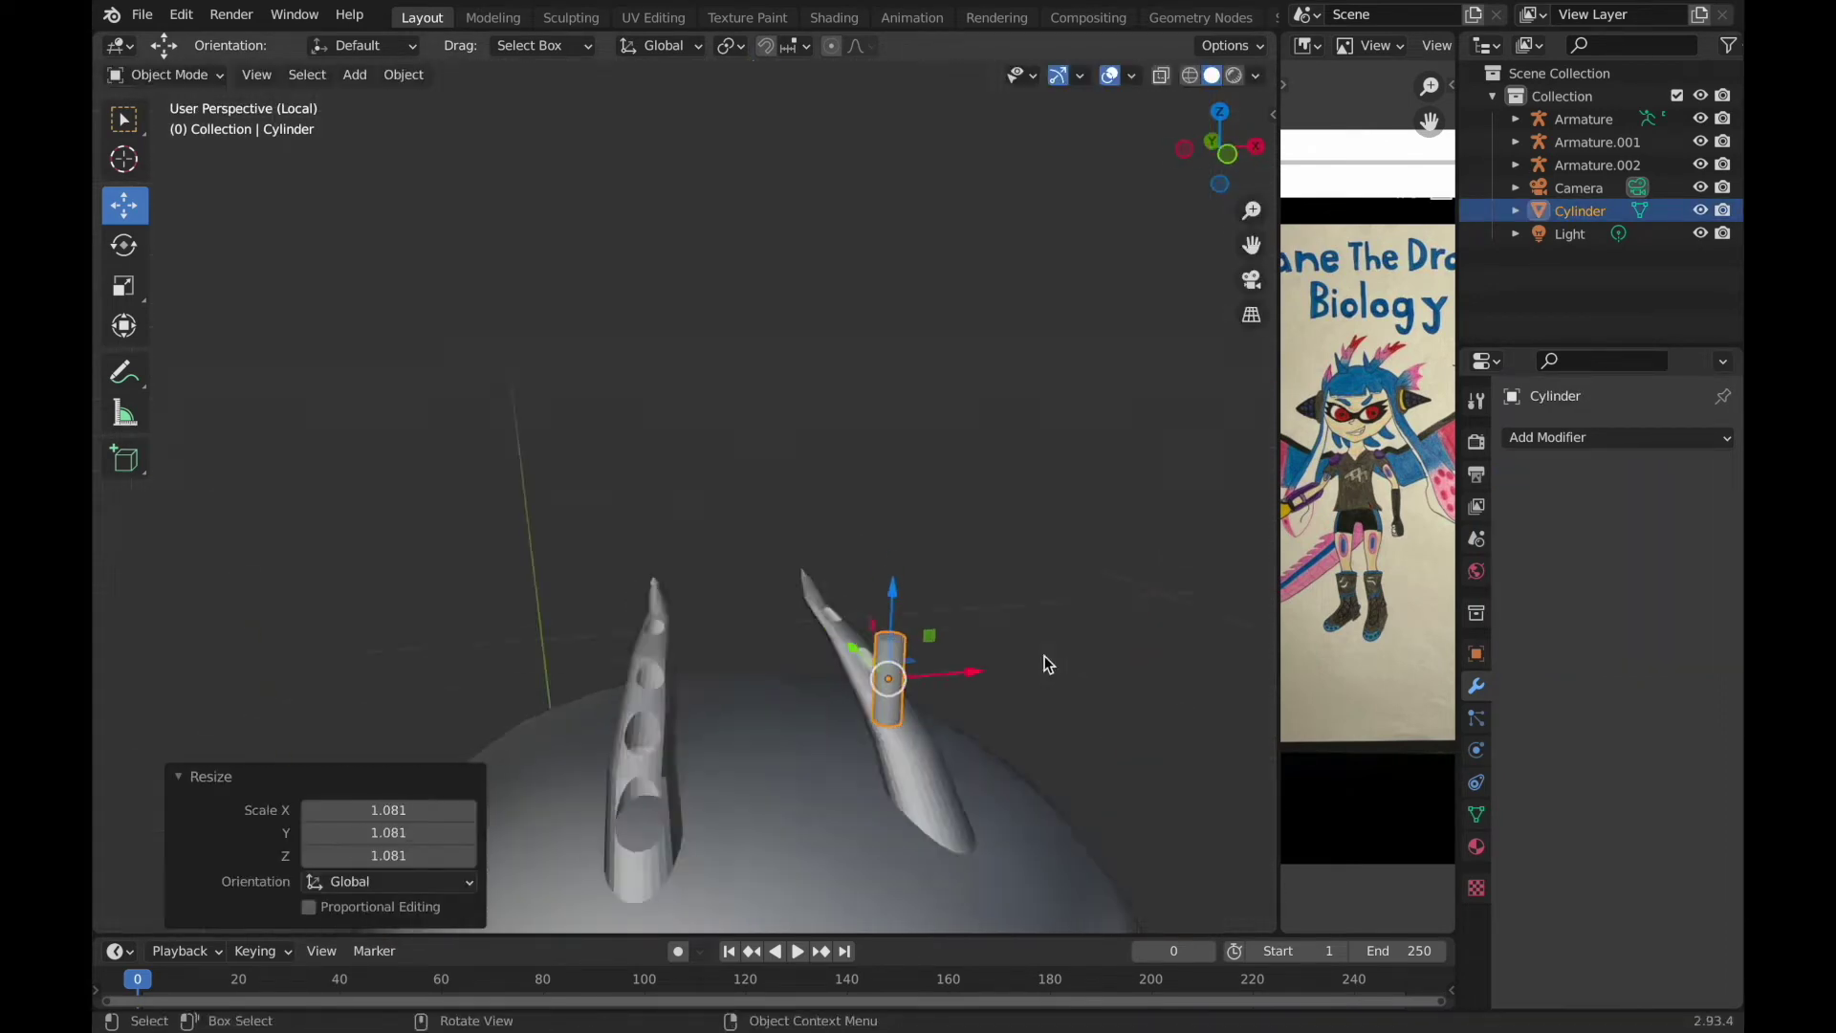
key(KP_7)
click(948, 613)
middle_drag(948, 613, 948, 619)
key(KP_7)
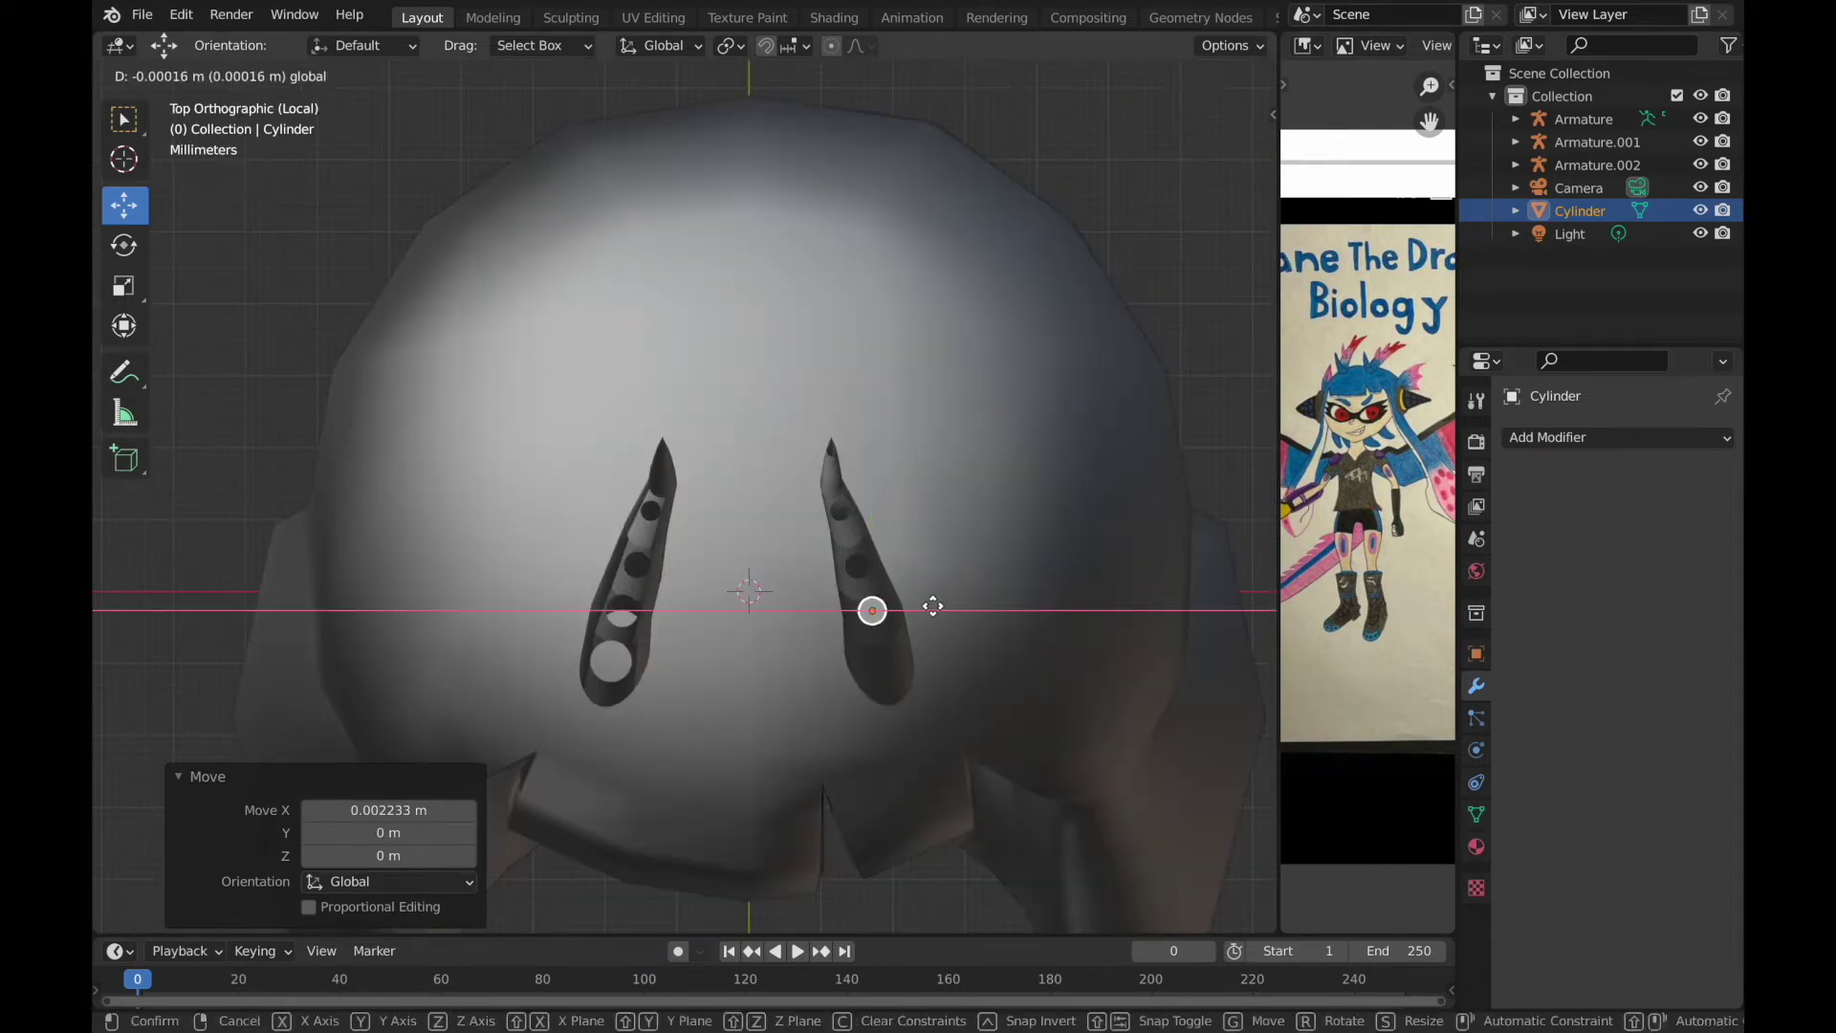
middle_drag(1010, 660, 1012, 662)
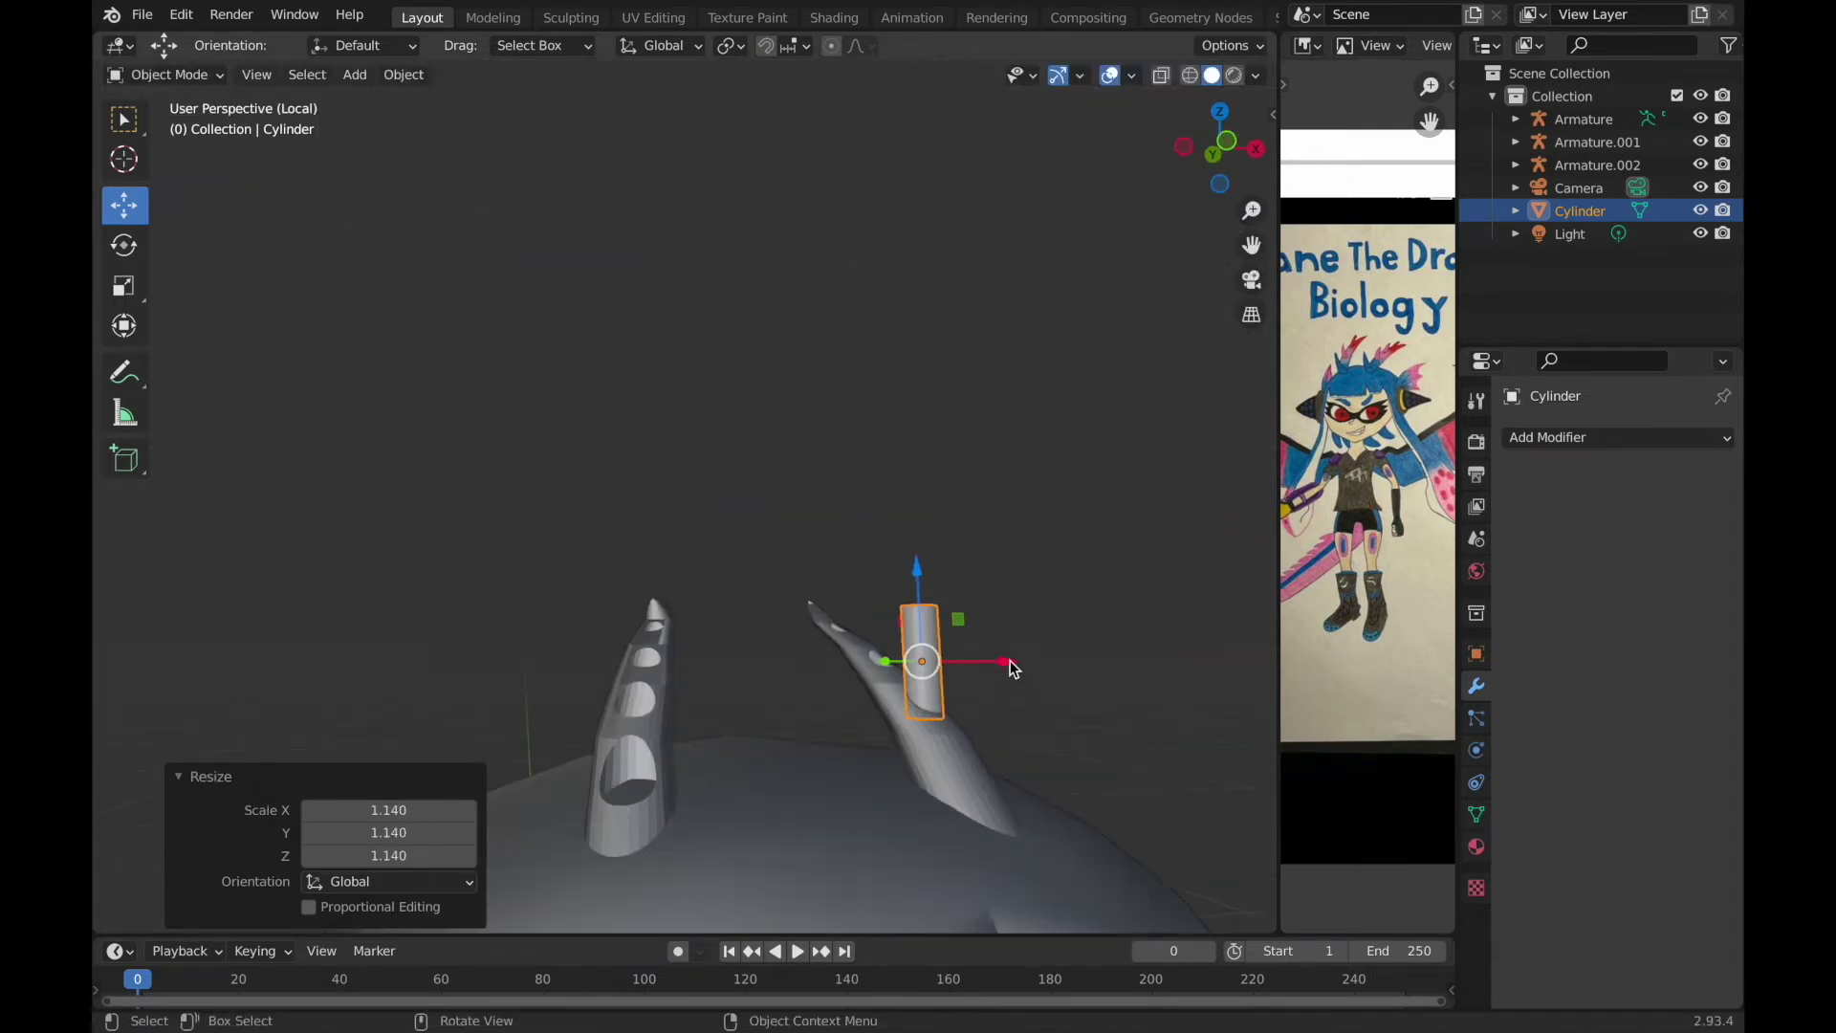
key(KP_7)
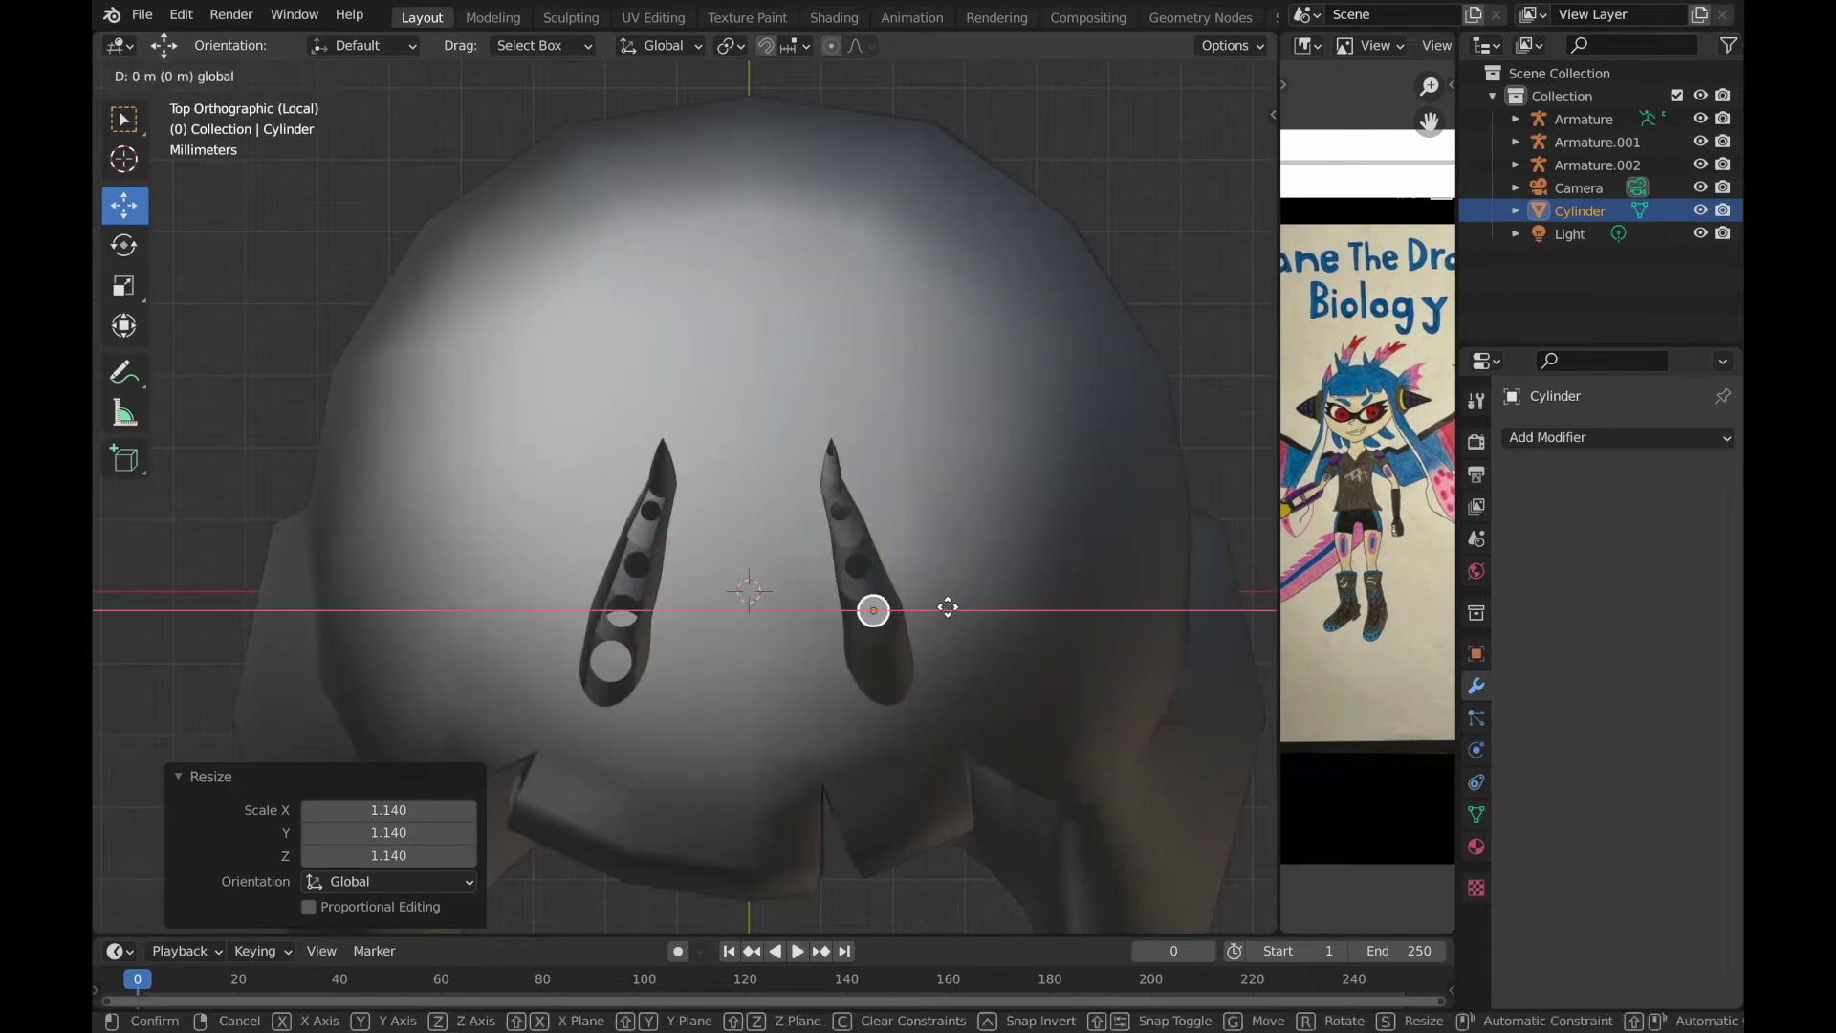
Add a third Boolean modifier to the hair.
click(948, 607)
click(1616, 437)
click(1243, 550)
click(1695, 774)
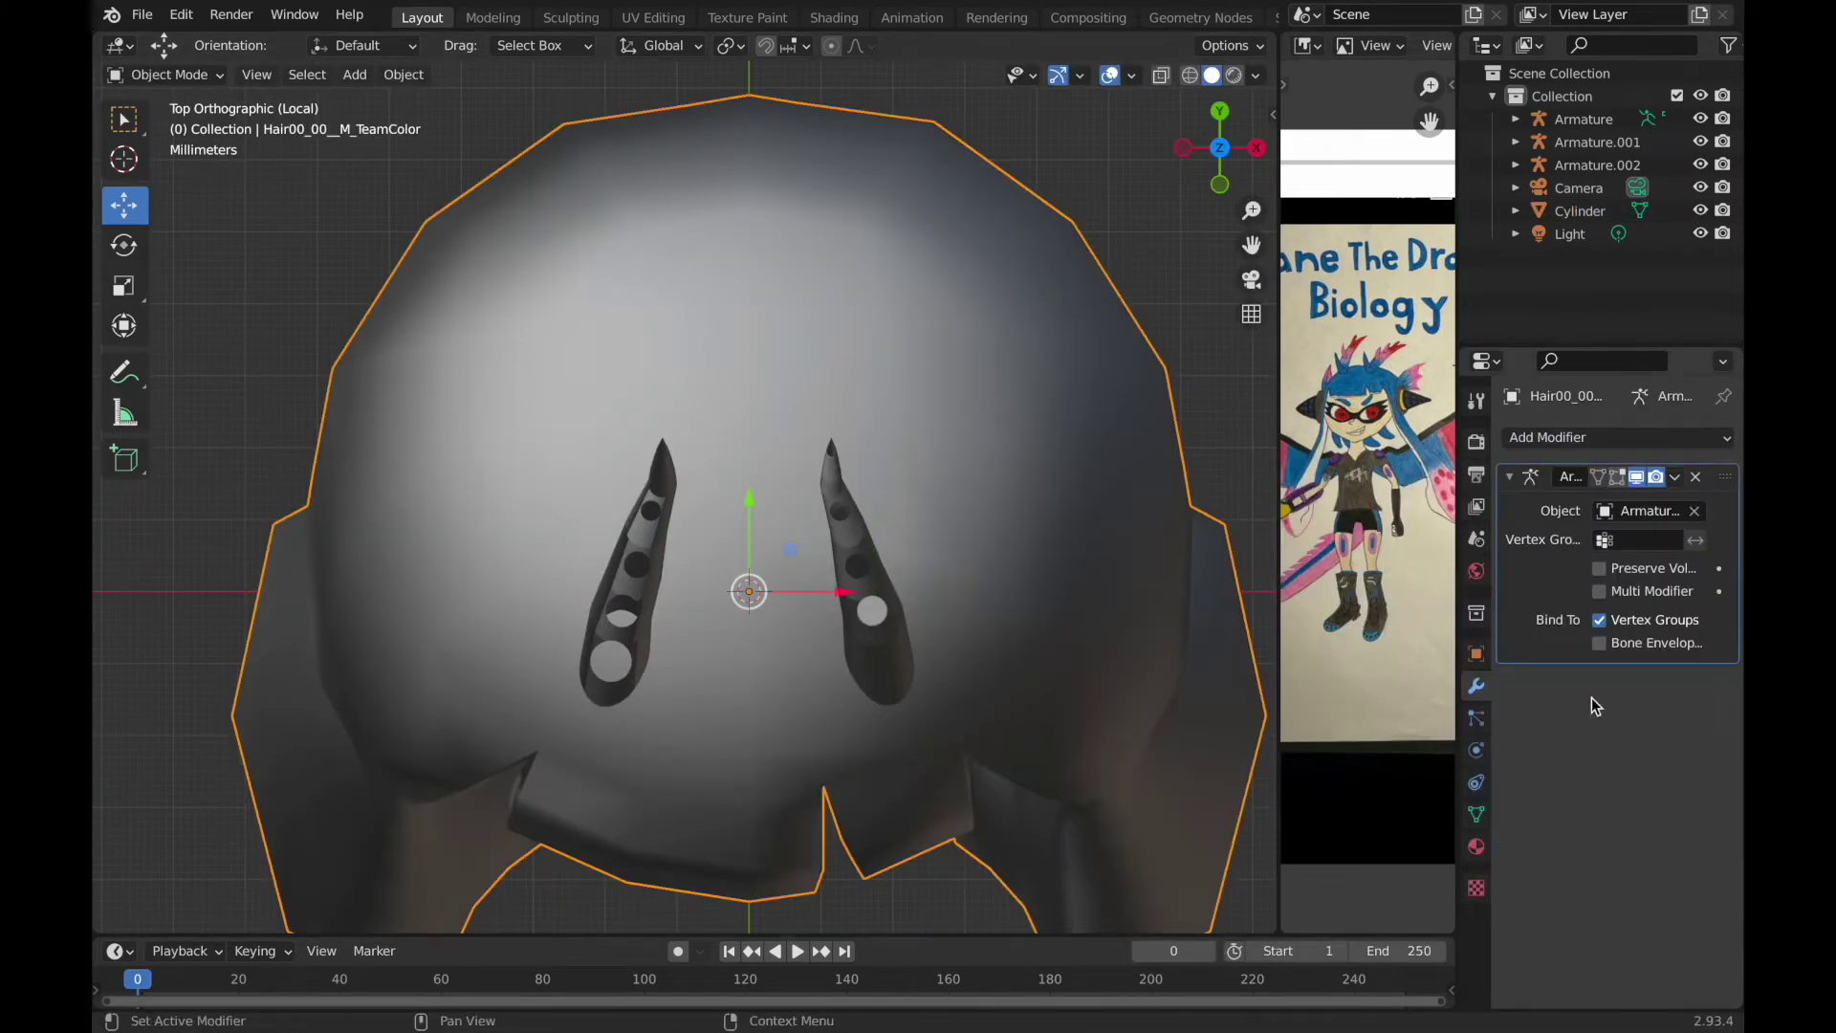
middle_drag(946, 688, 933, 694)
key(ctrl+KP_1)
key(KP_7)
Enlarge the cylinder inside the horn, target it, and apply the final Boolean cut.
click(912, 567)
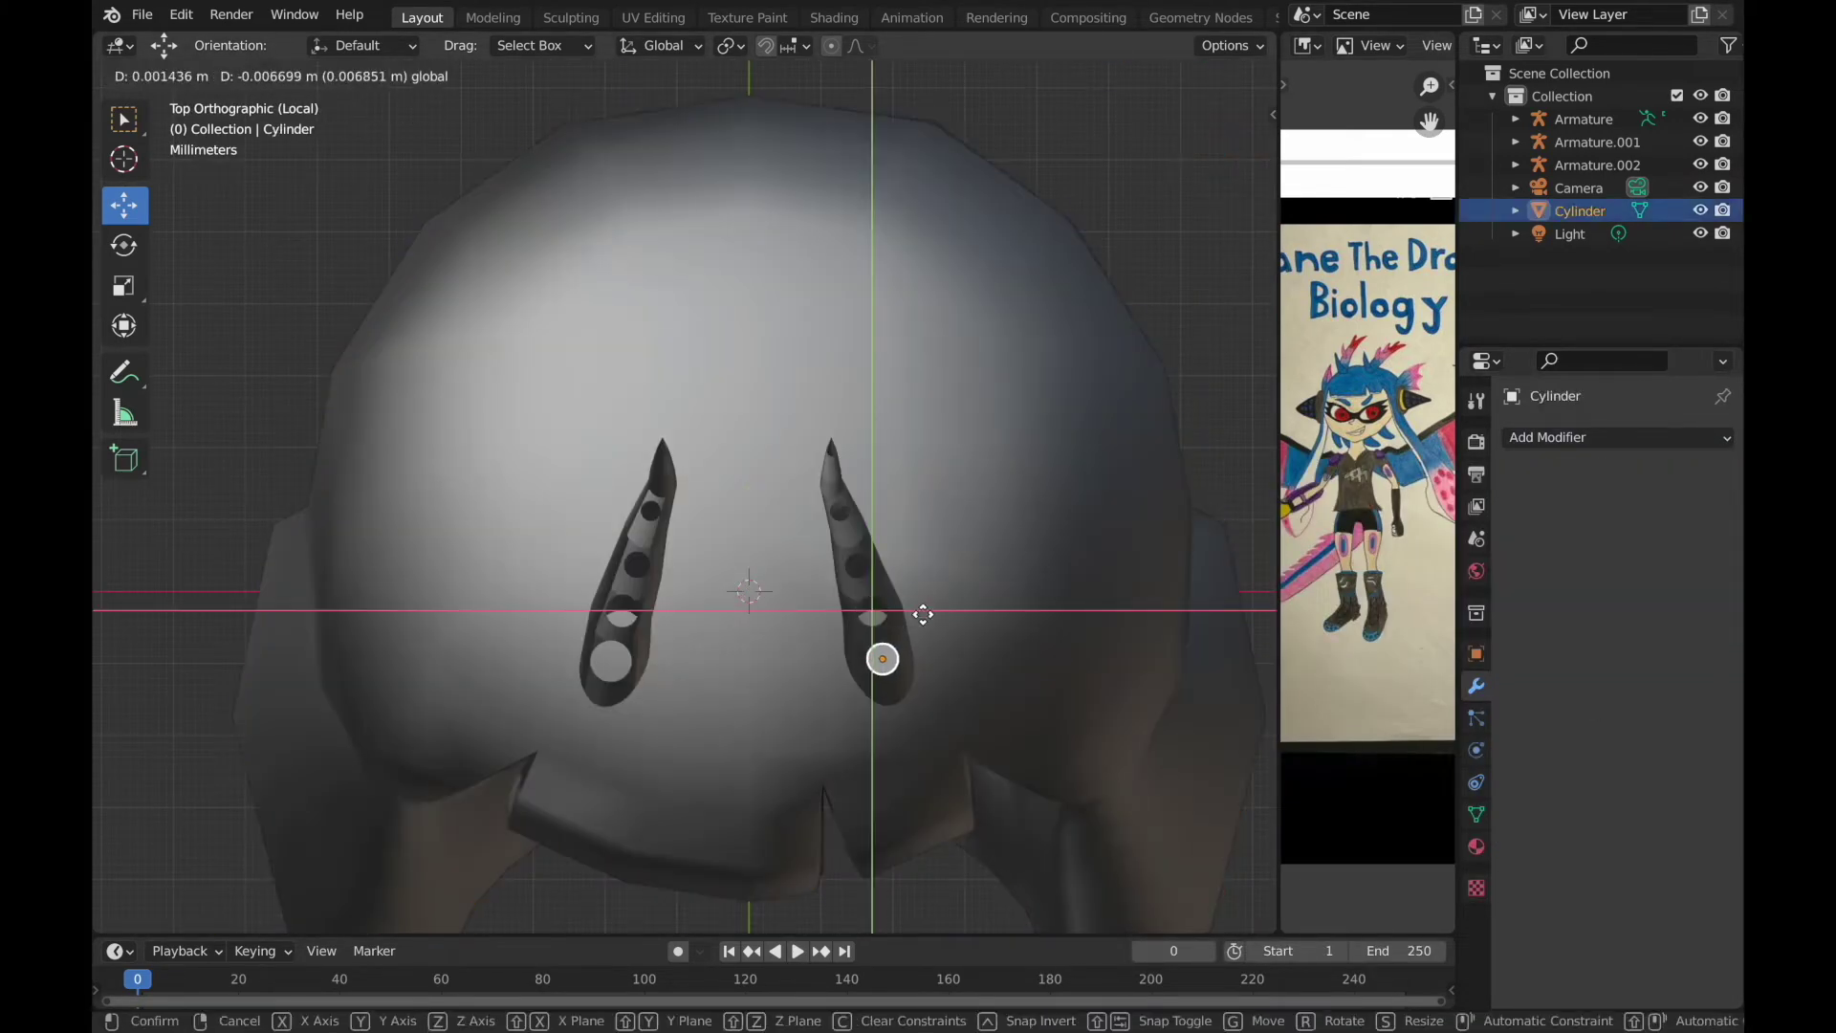
click(923, 613)
middle_drag(1109, 832, 1116, 821)
middle_drag(900, 590, 918, 612)
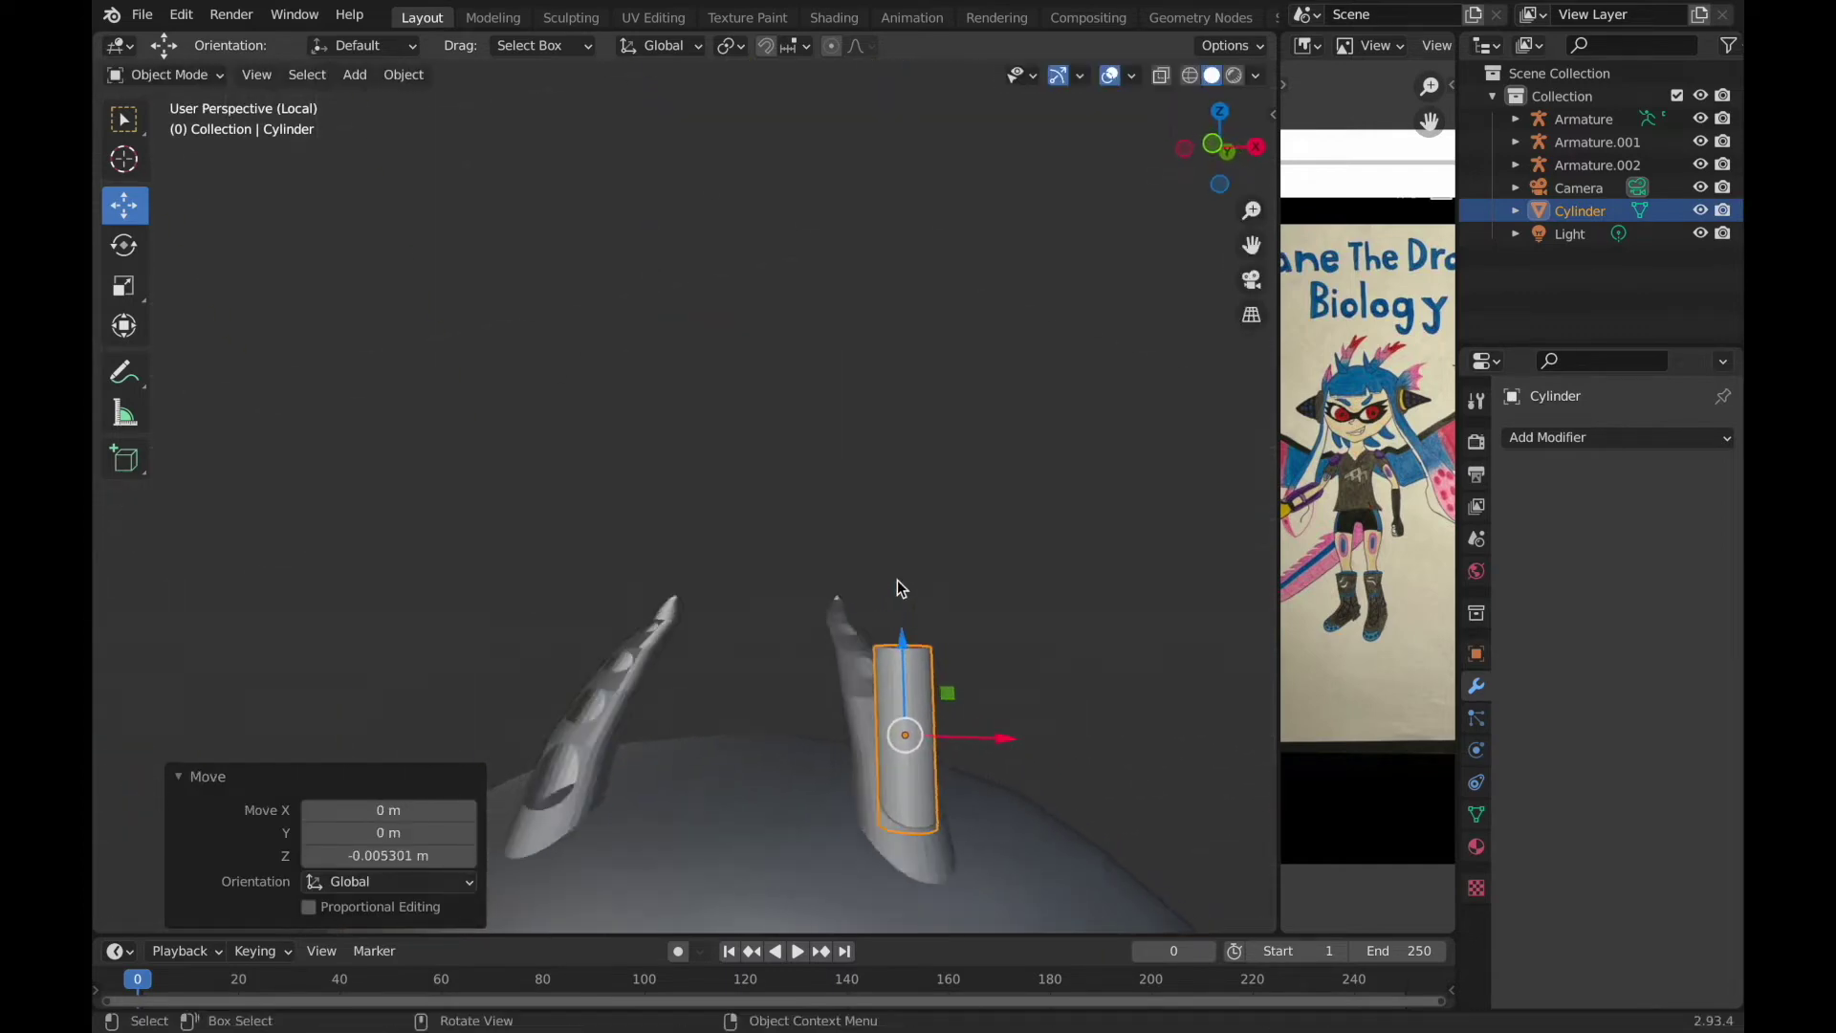
click(670, 688)
click(1616, 437)
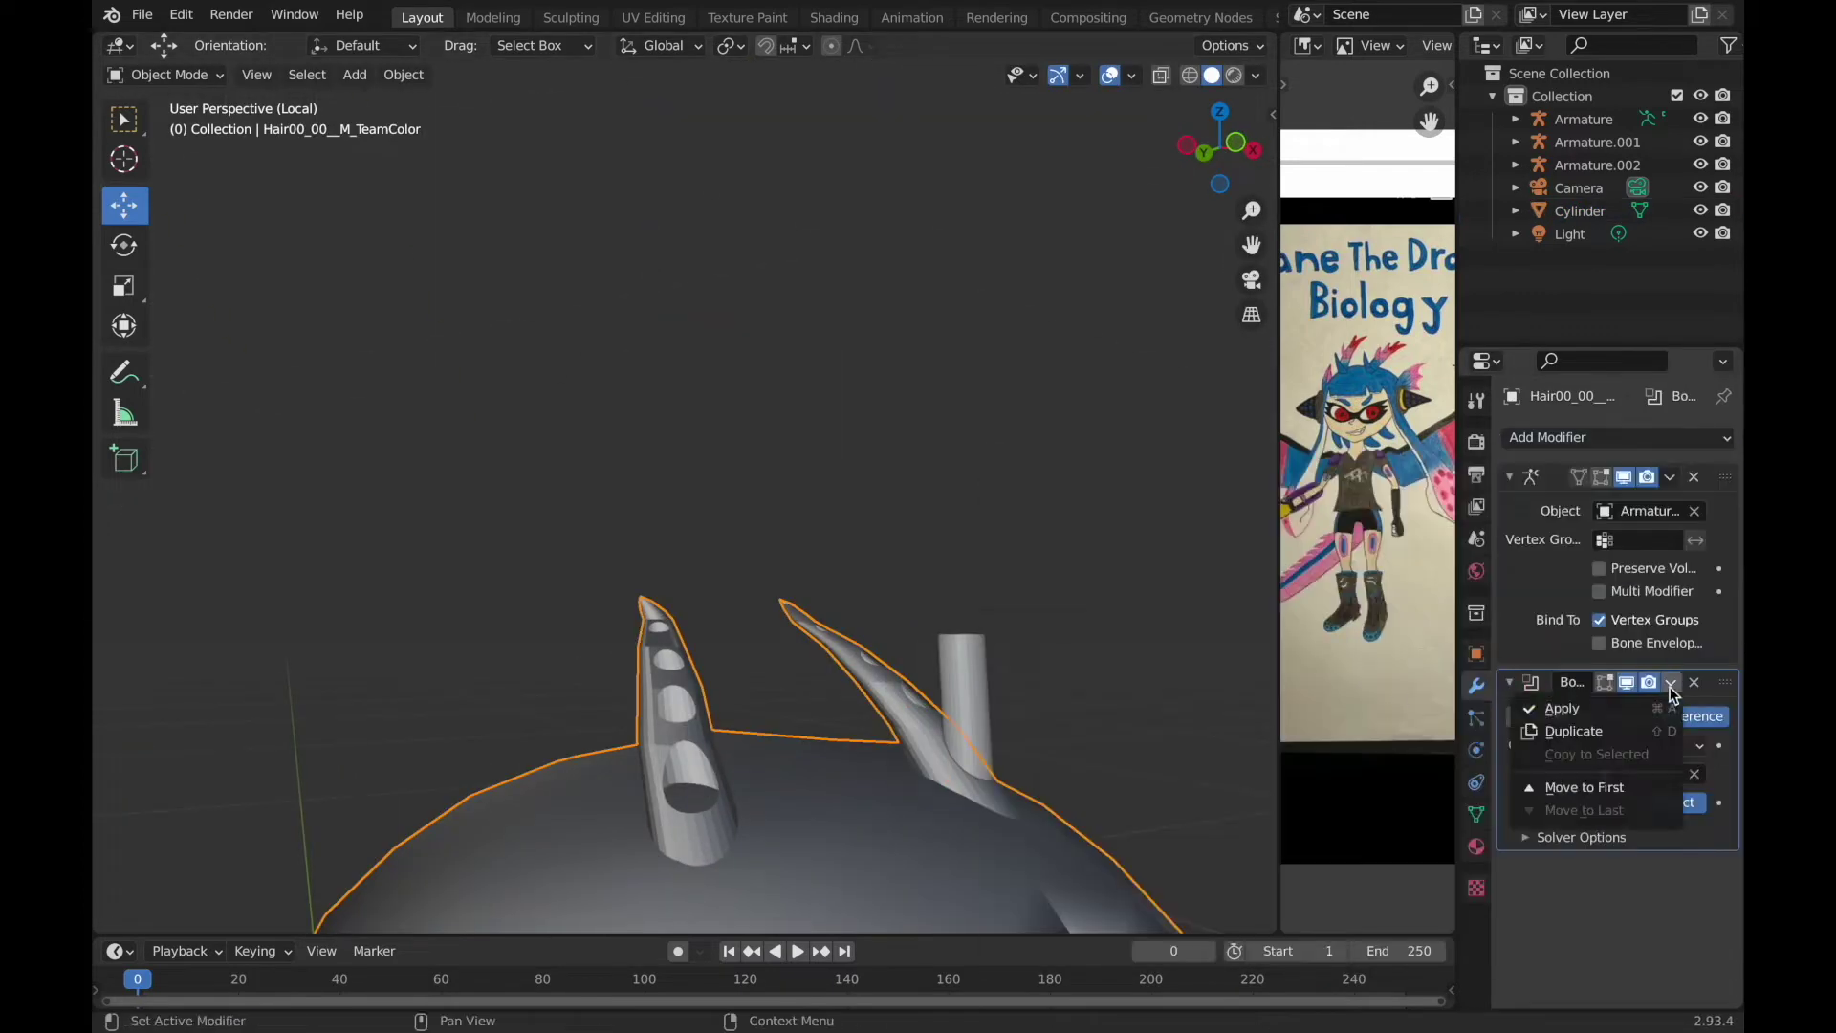
click(1561, 709)
Delete the cutting cylinder and enter Edit Mode on the hair mesh.
middle_drag(1205, 504, 857, 773)
key(Delete)
key(Tab)
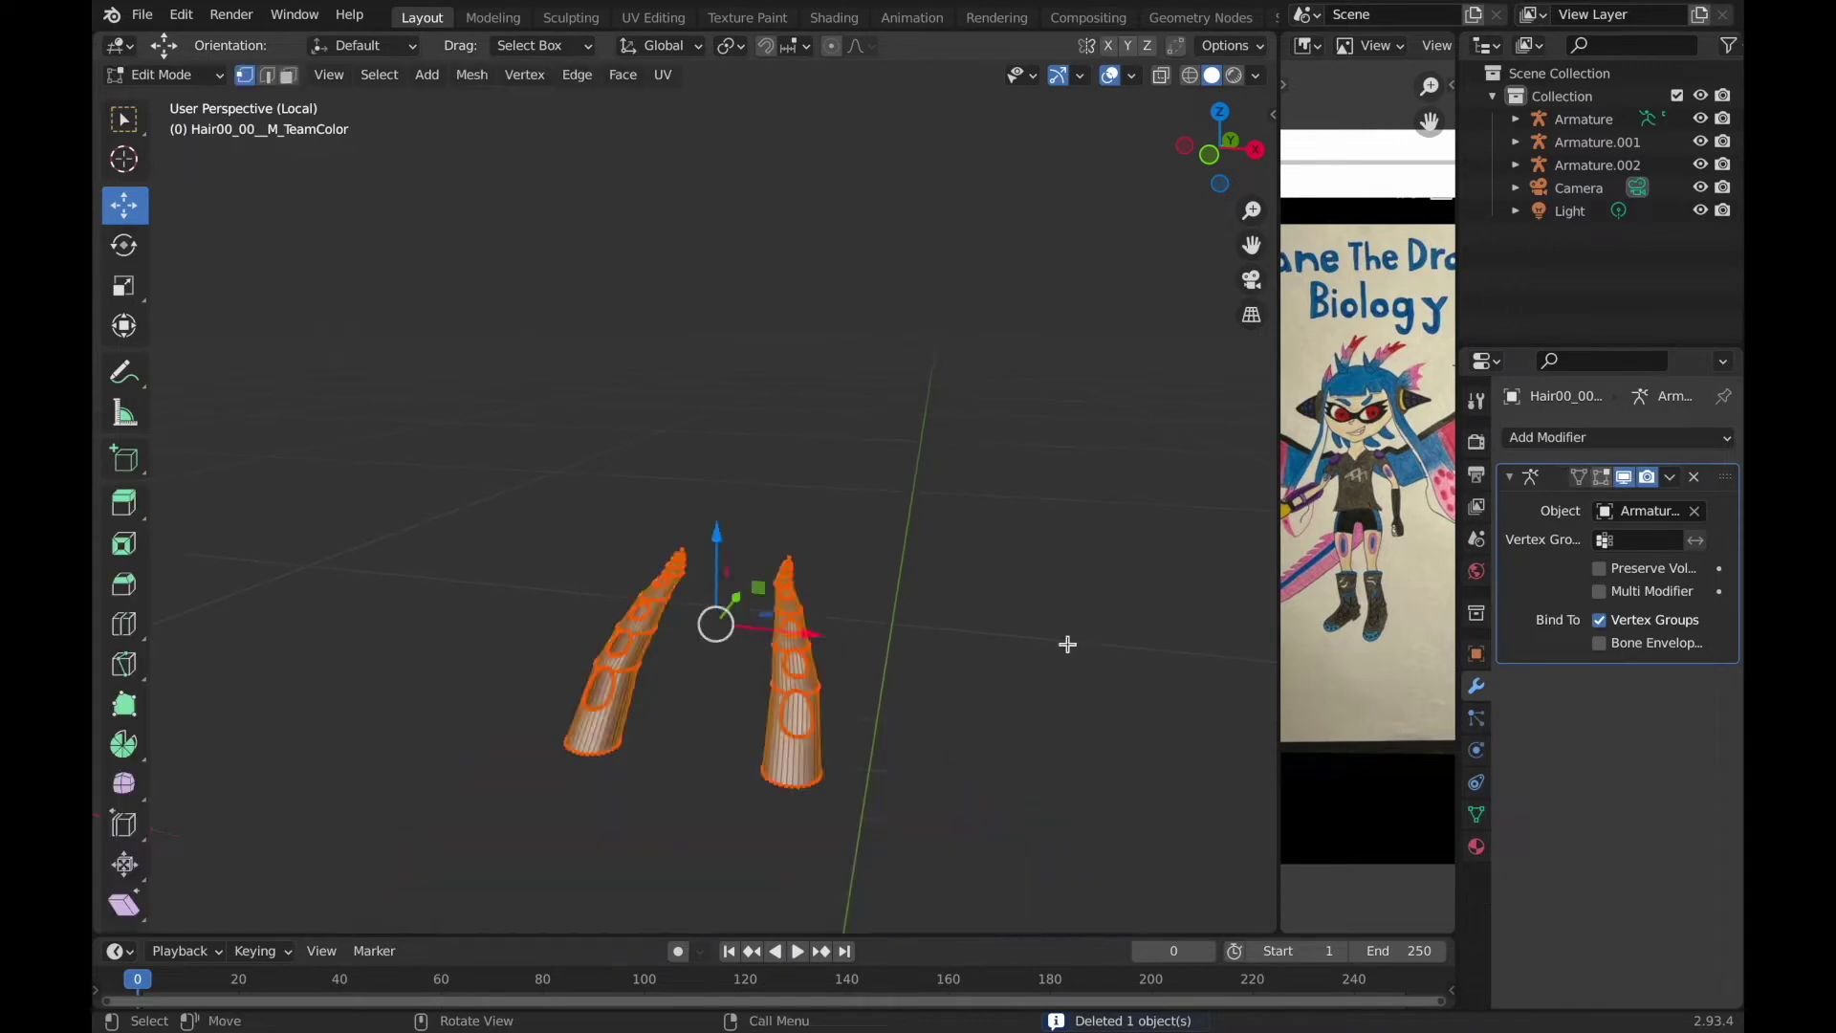
Clear the selection, switch to face mode, and inspect the horns' open holes in orthographic view.
mouse_move(1068, 645)
middle_down()
mouse_move(497, 488)
mouse_move(607, 586)
mouse_move(656, 532)
mouse_move(808, 765)
mouse_move(1214, 344)
mouse_move(1078, 406)
mouse_move(864, 547)
mouse_move(1012, 730)
middle_up()
key(alt+a)
key(3)
key(KP_5)
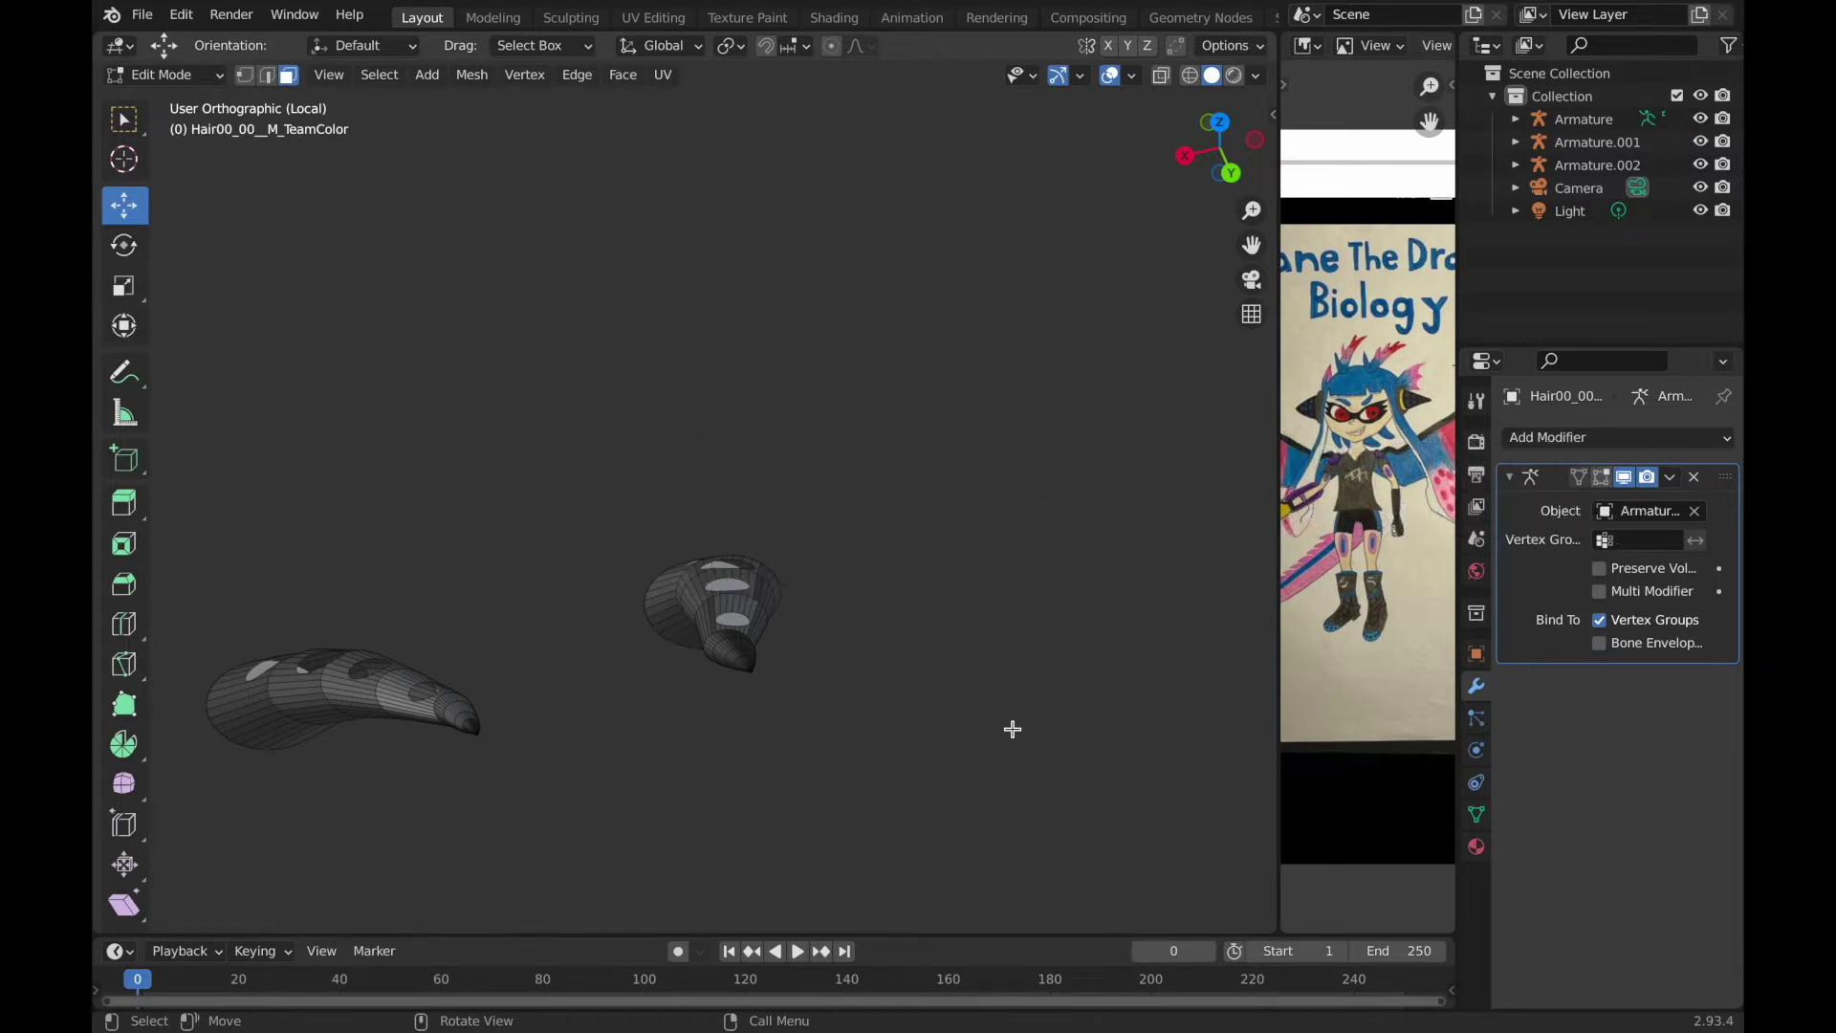
mouse_move(1013, 730)
middle_down()
mouse_move(771, 635)
mouse_move(813, 648)
middle_up()
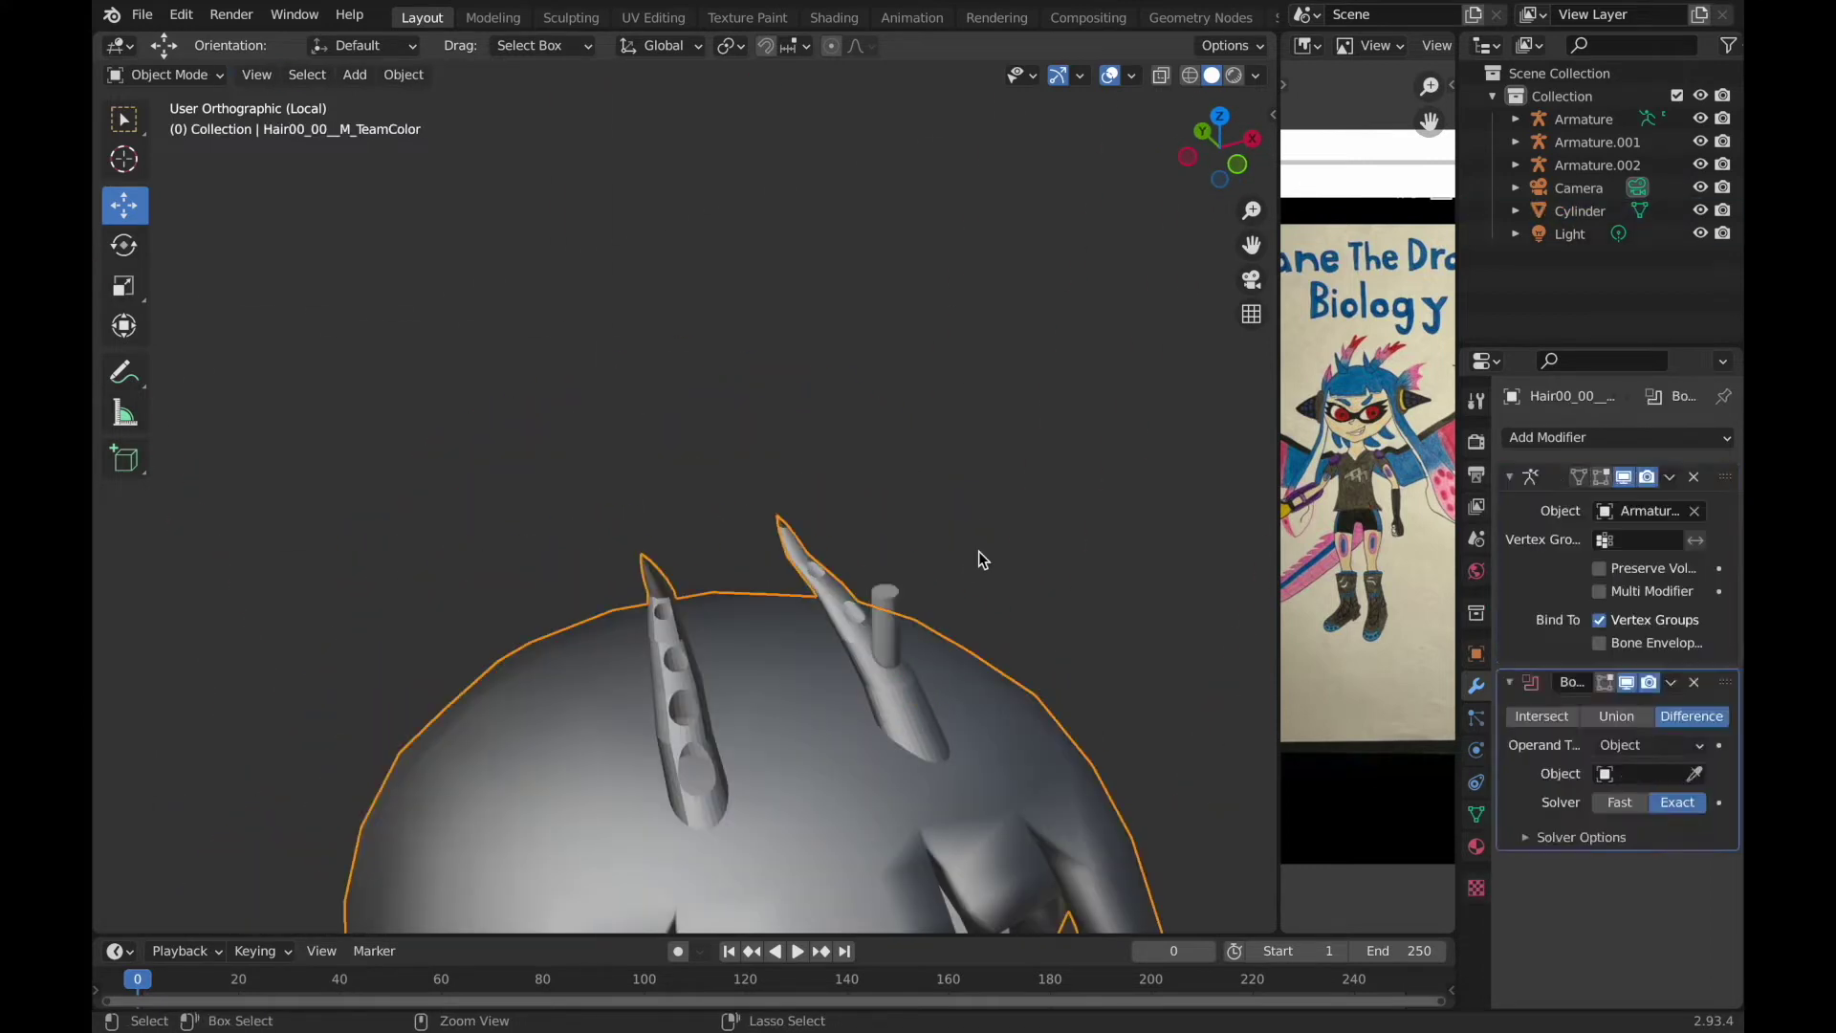
Delete the cylinder and try the Intersect Boolean operation on the hair.
click(854, 574)
mouse_move(1000, 570)
middle_down()
mouse_move(1139, 541)
mouse_move(891, 657)
middle_up()
key(Delete)
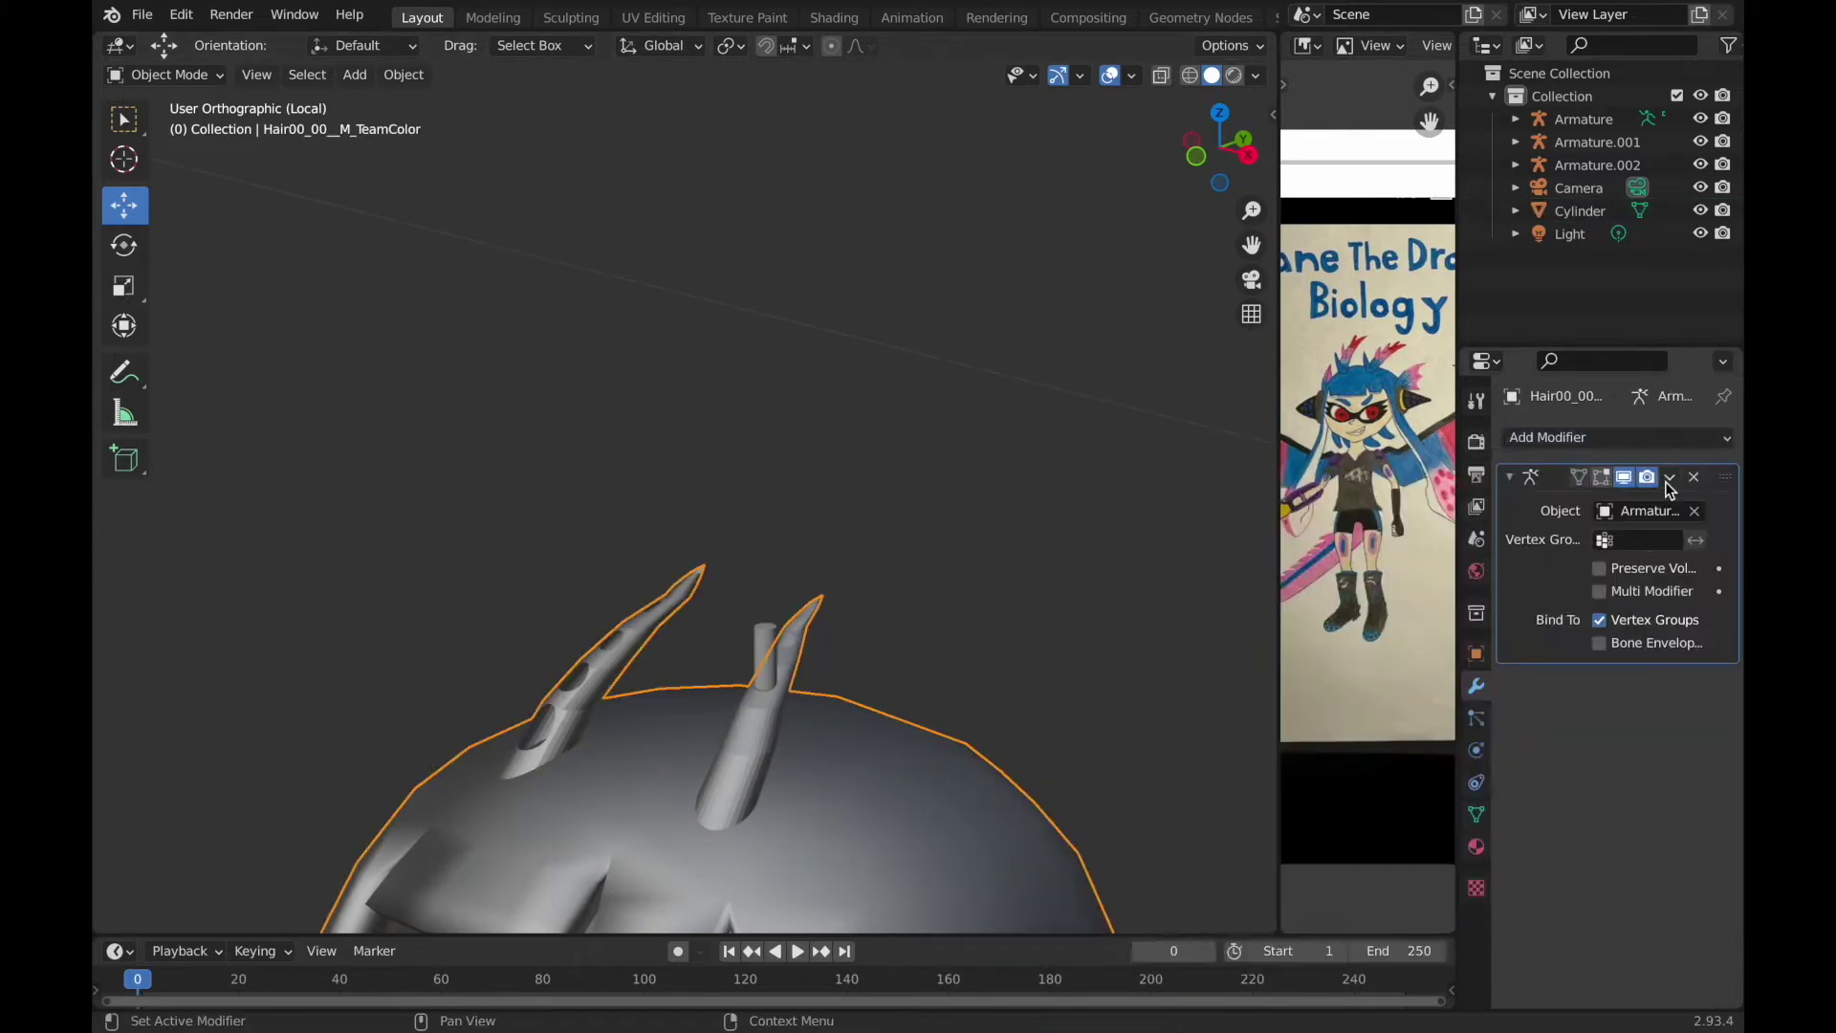
click(1696, 773)
click(765, 650)
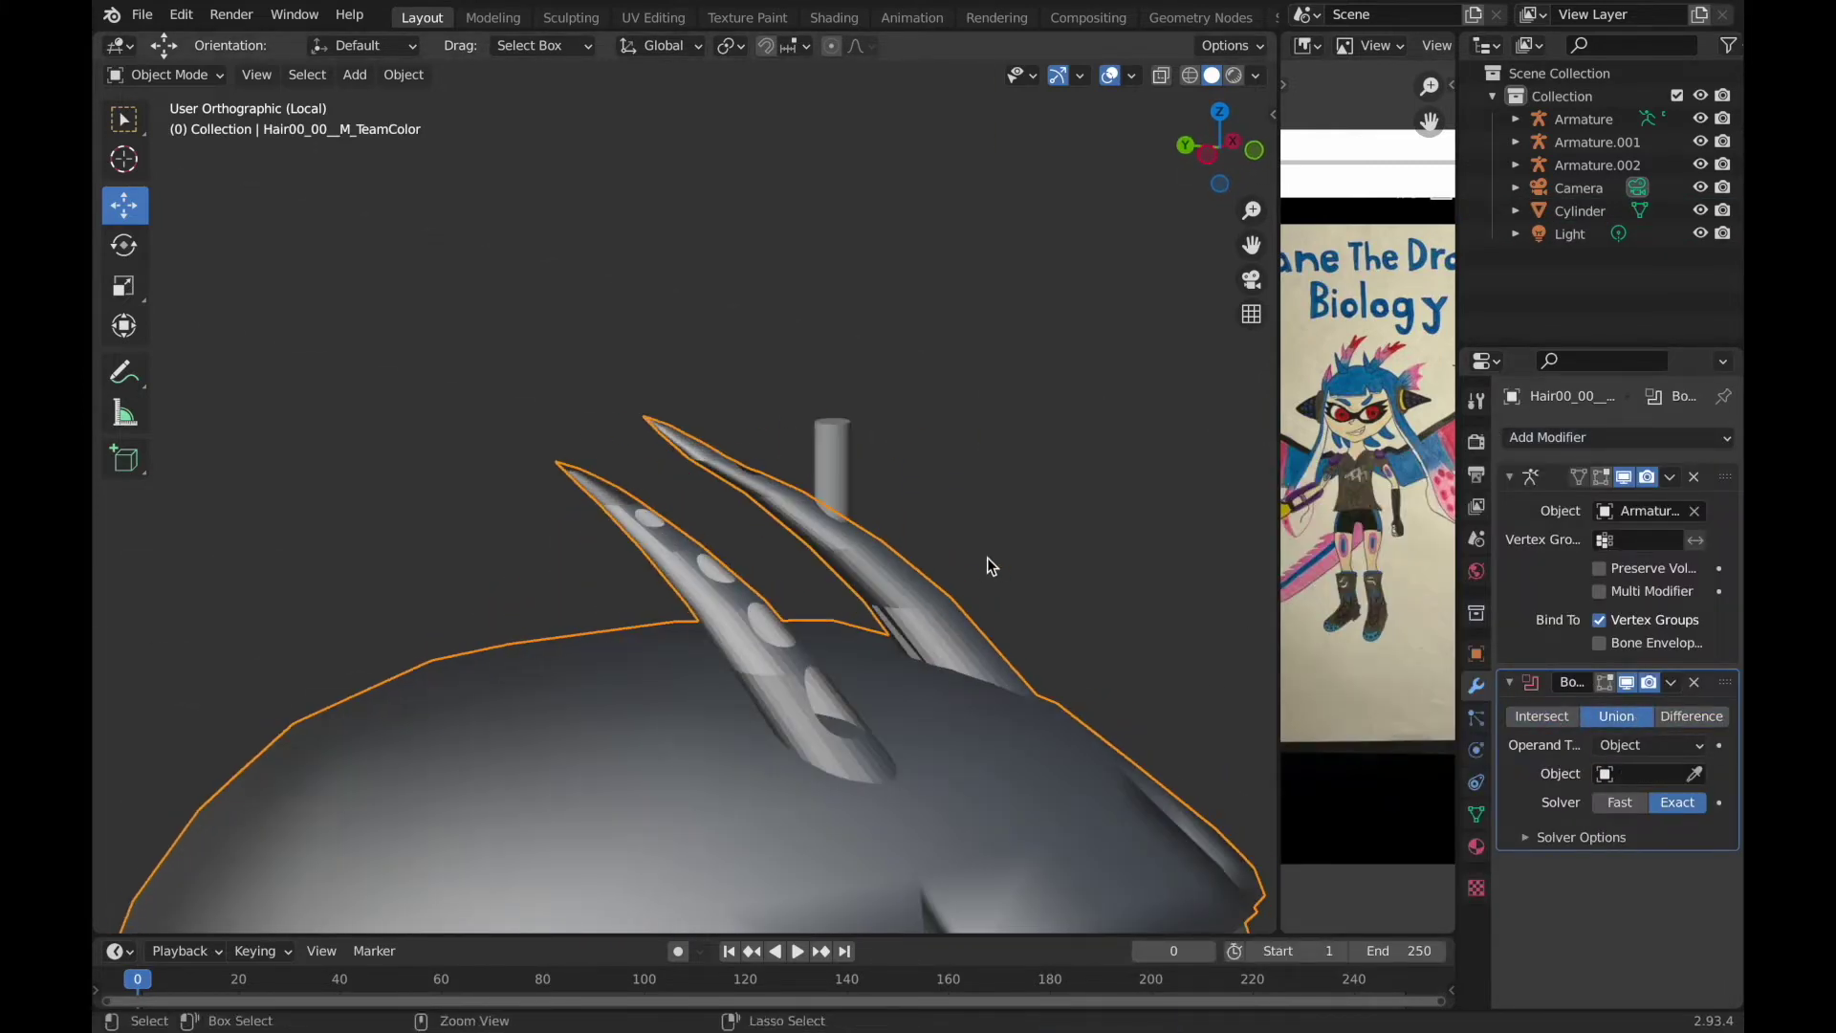
key(Delete)
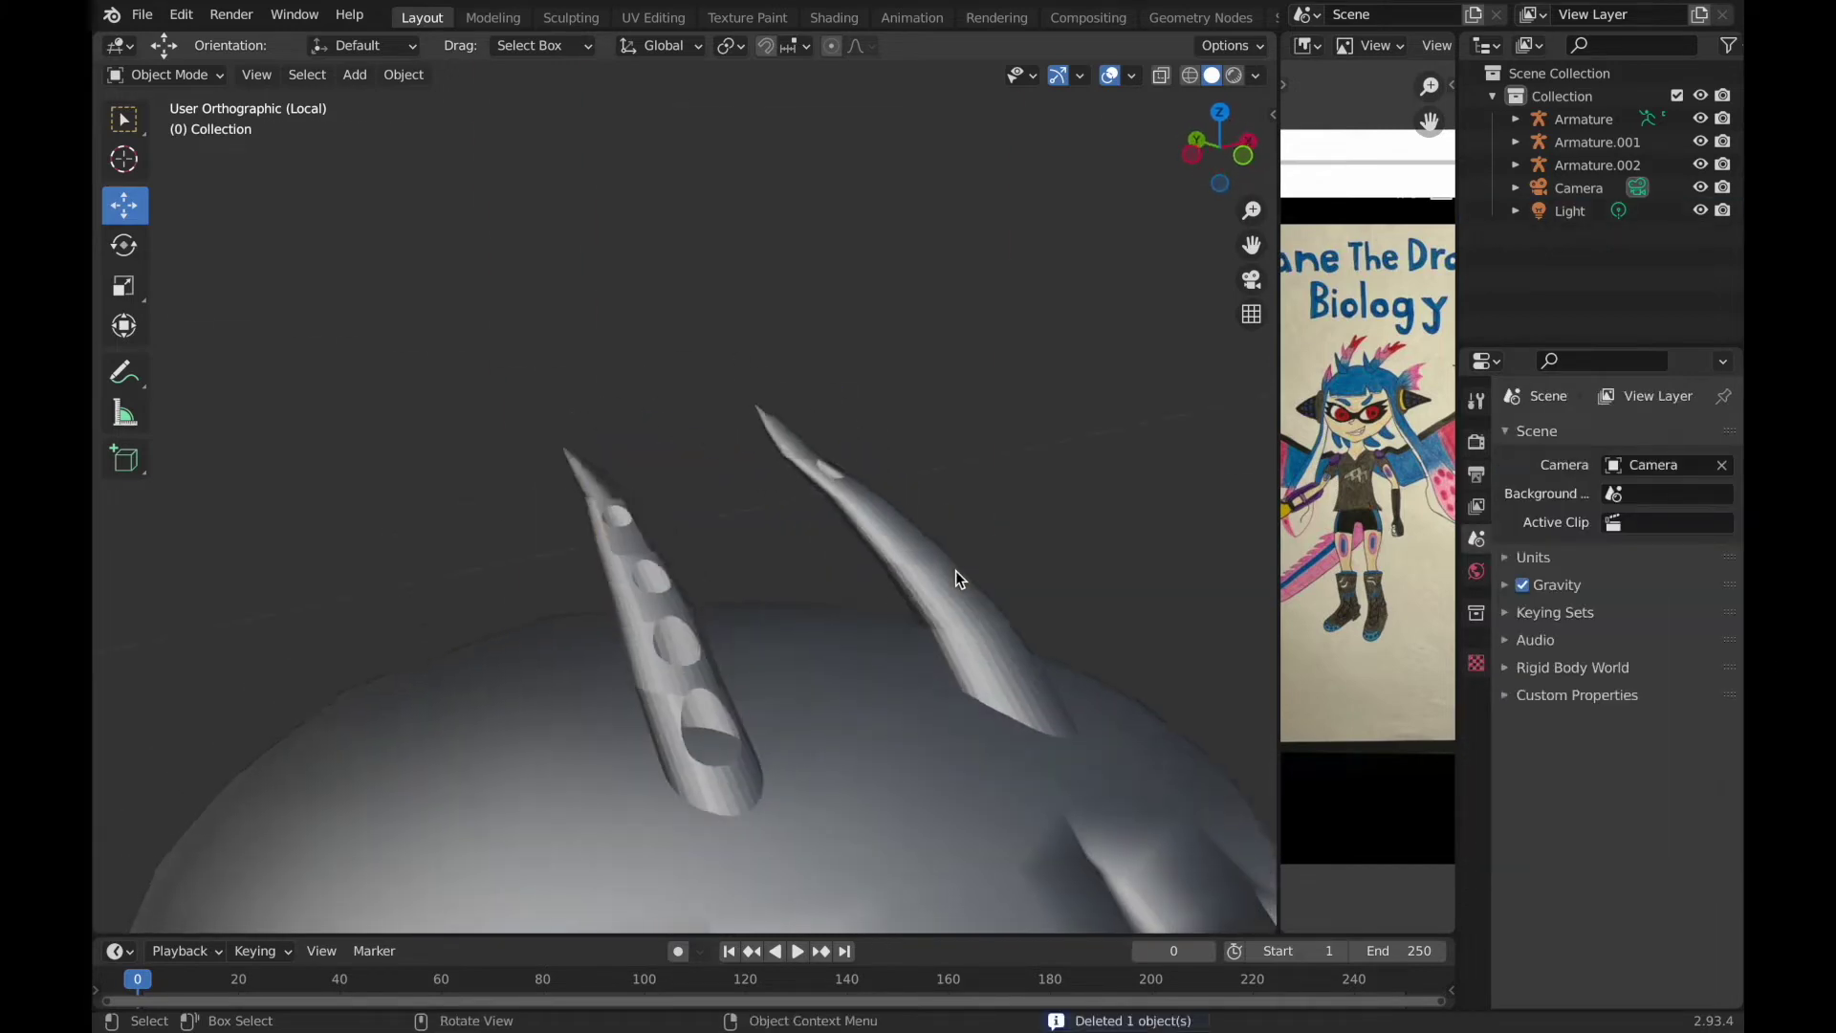
Undo the cylinder deletion, apply the hair's Boolean, and reselect the cylinder in top view.
click(782, 624)
key(ctrl+z)
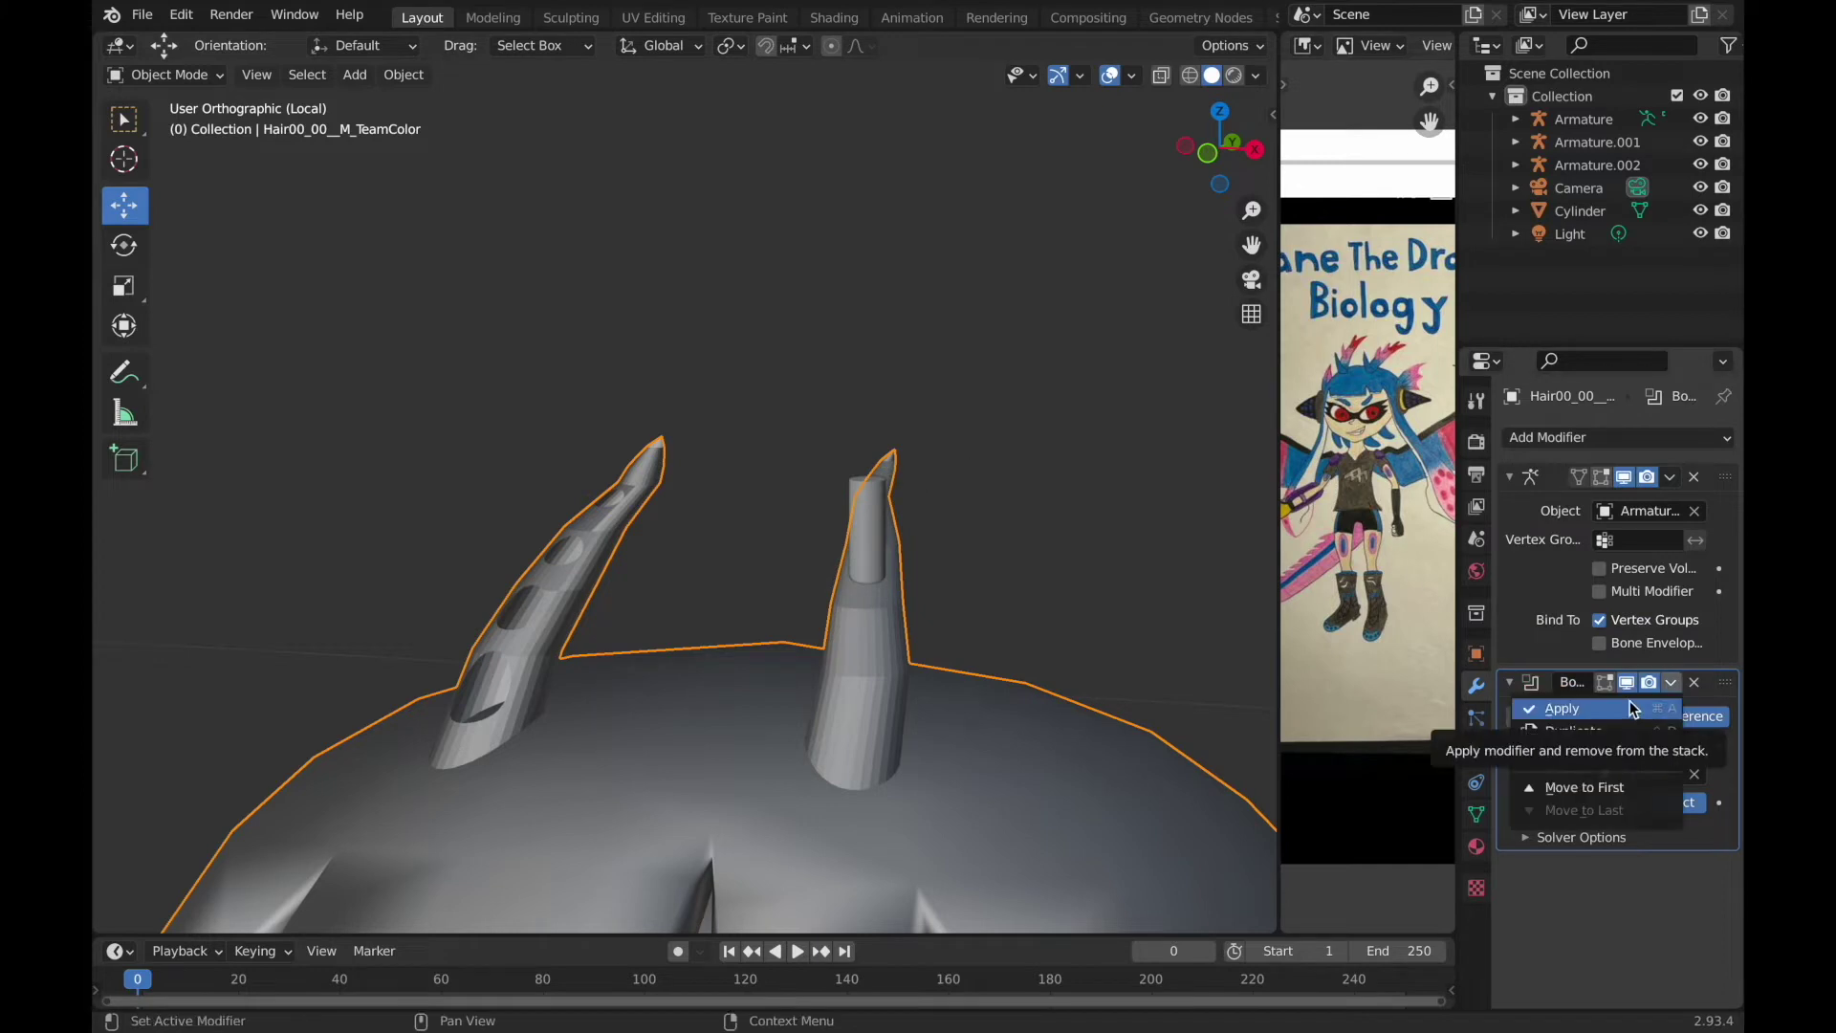
click(1639, 708)
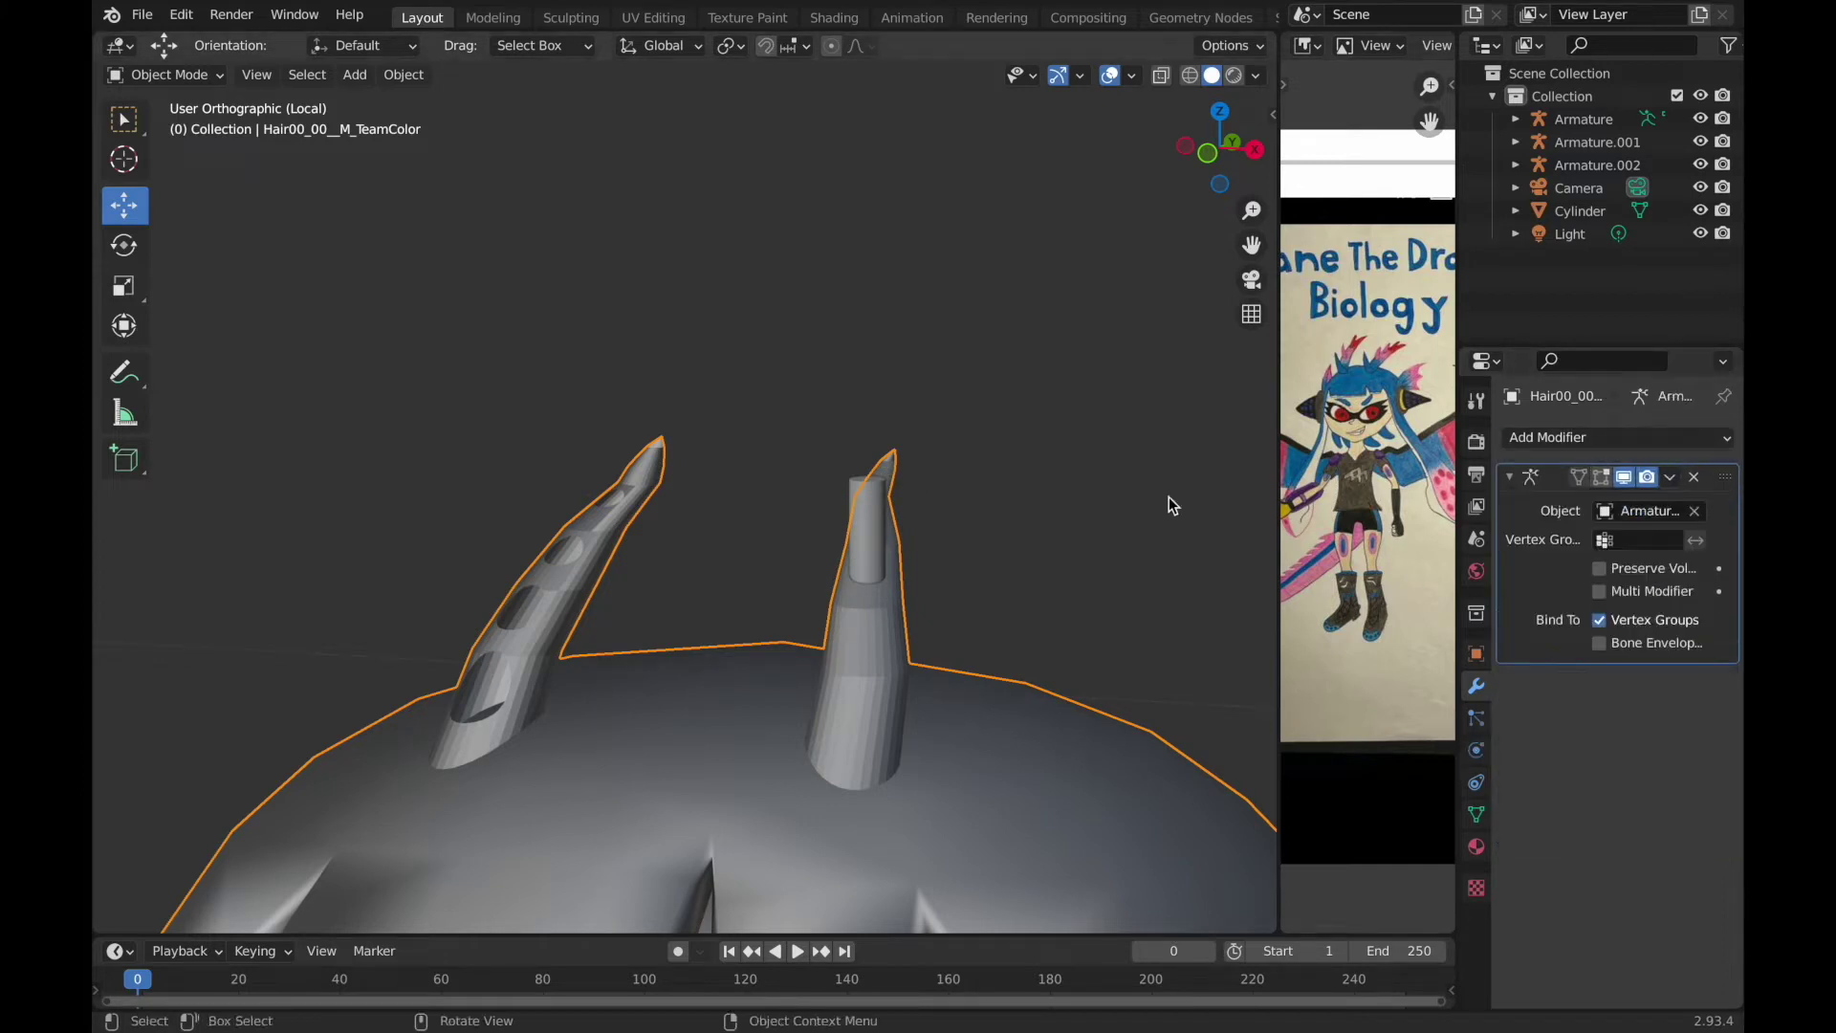
key(KP_7)
click(905, 572)
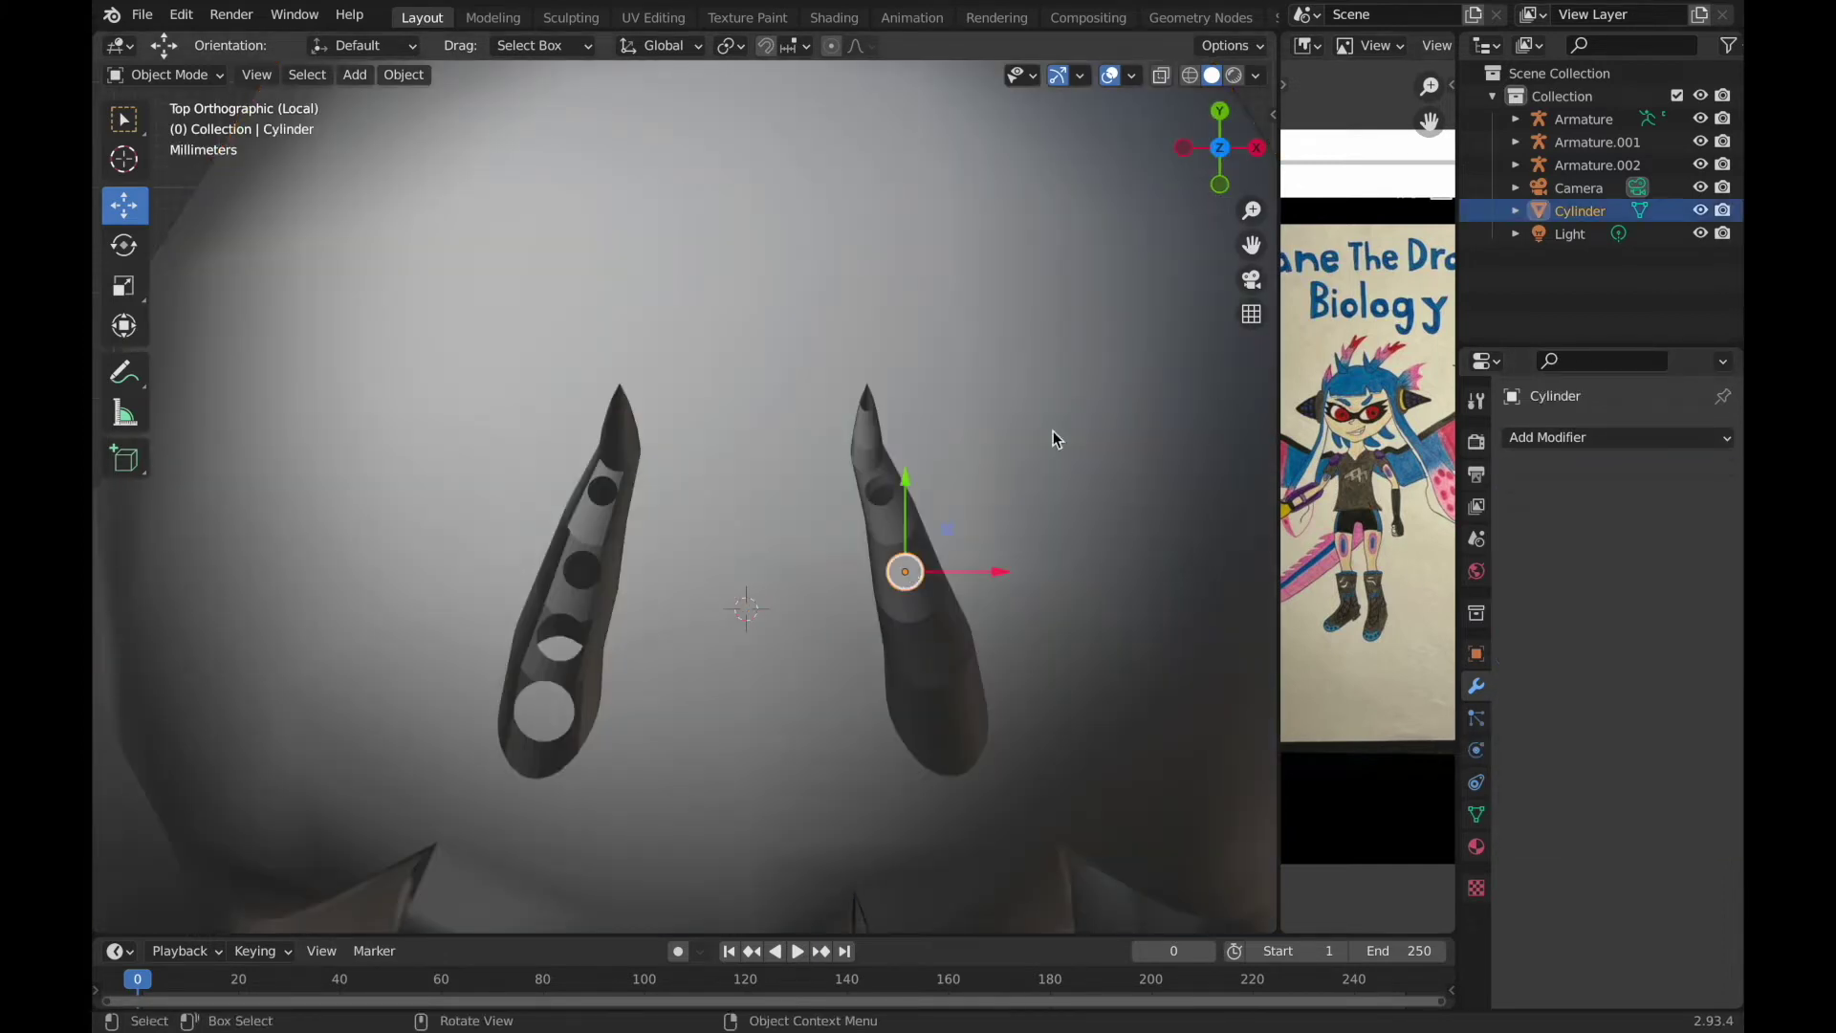
Position the cutting cylinder on the second horn from the side view.
drag(902, 566, 923, 628)
key(s)
key(Escape)
middle_drag(922, 551, 922, 545)
key(ctrl+KP_3)
middle_drag(833, 467, 873, 478)
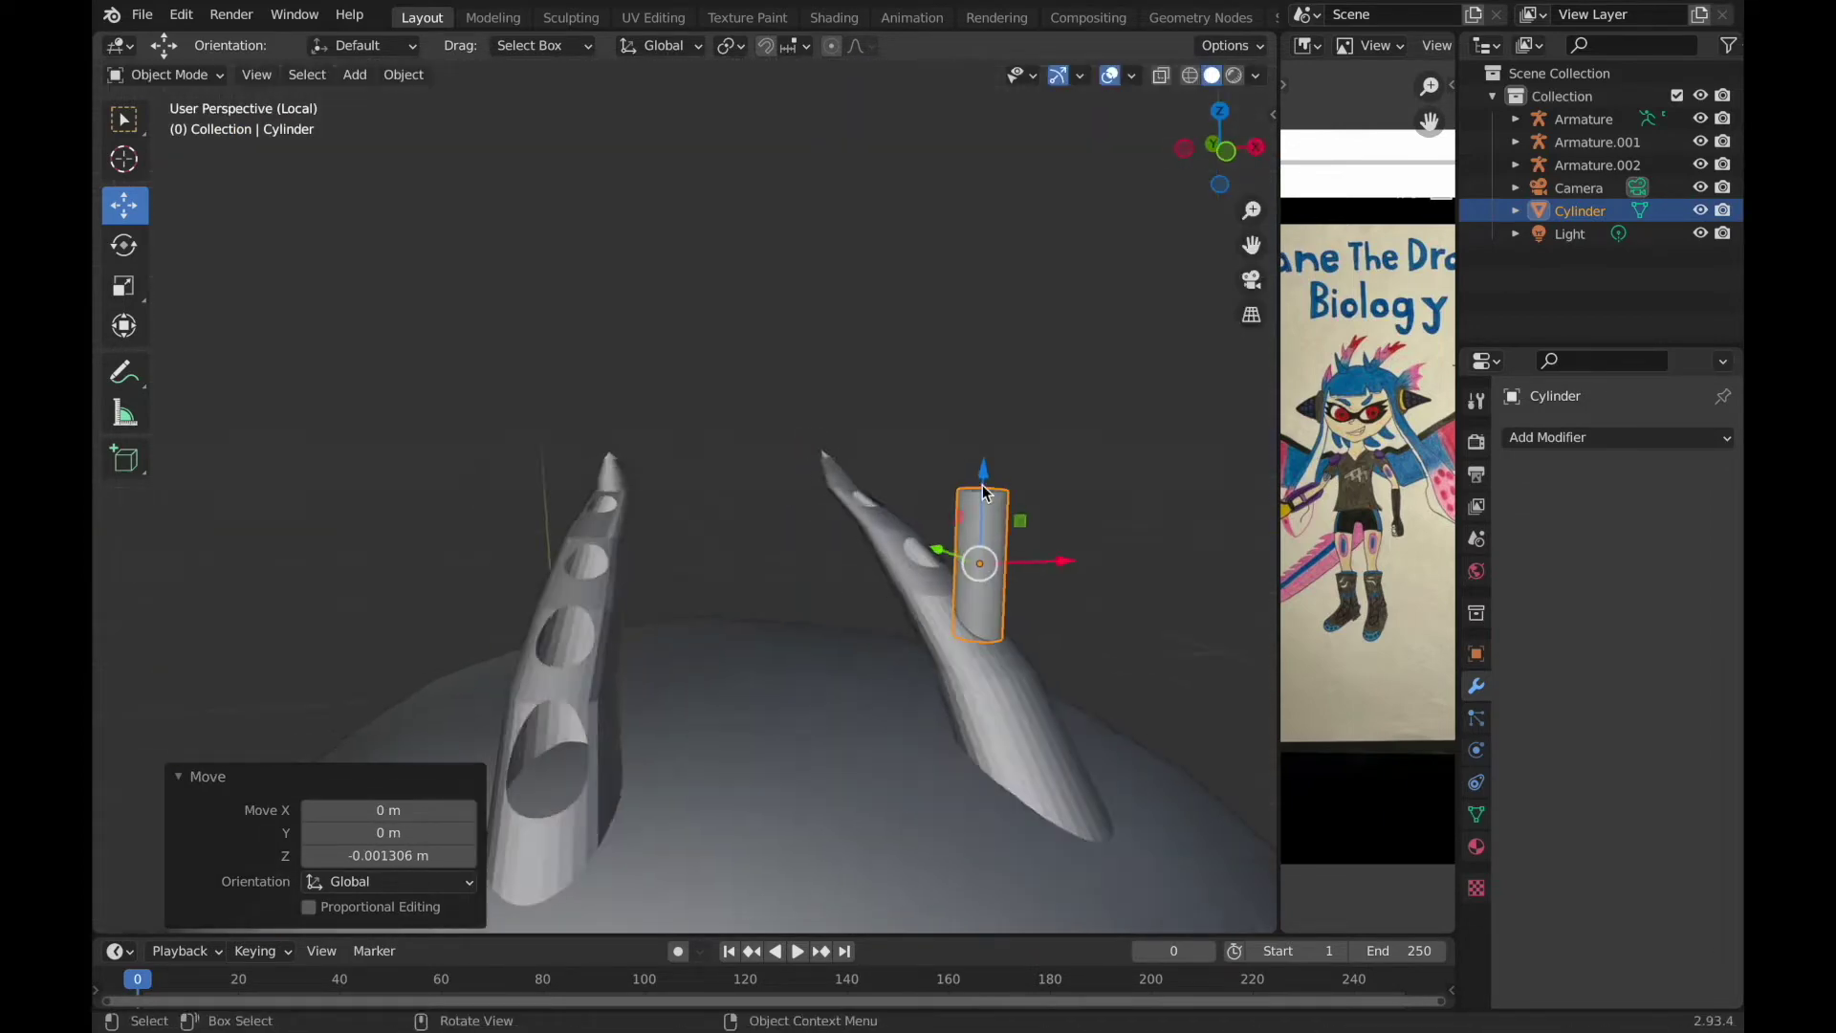
key(g)
click(1616, 437)
Add a Boolean modifier to the hair, then enlarge the cylinder and shift it along X.
click(1290, 552)
click(583, 564)
click(1616, 437)
click(1304, 553)
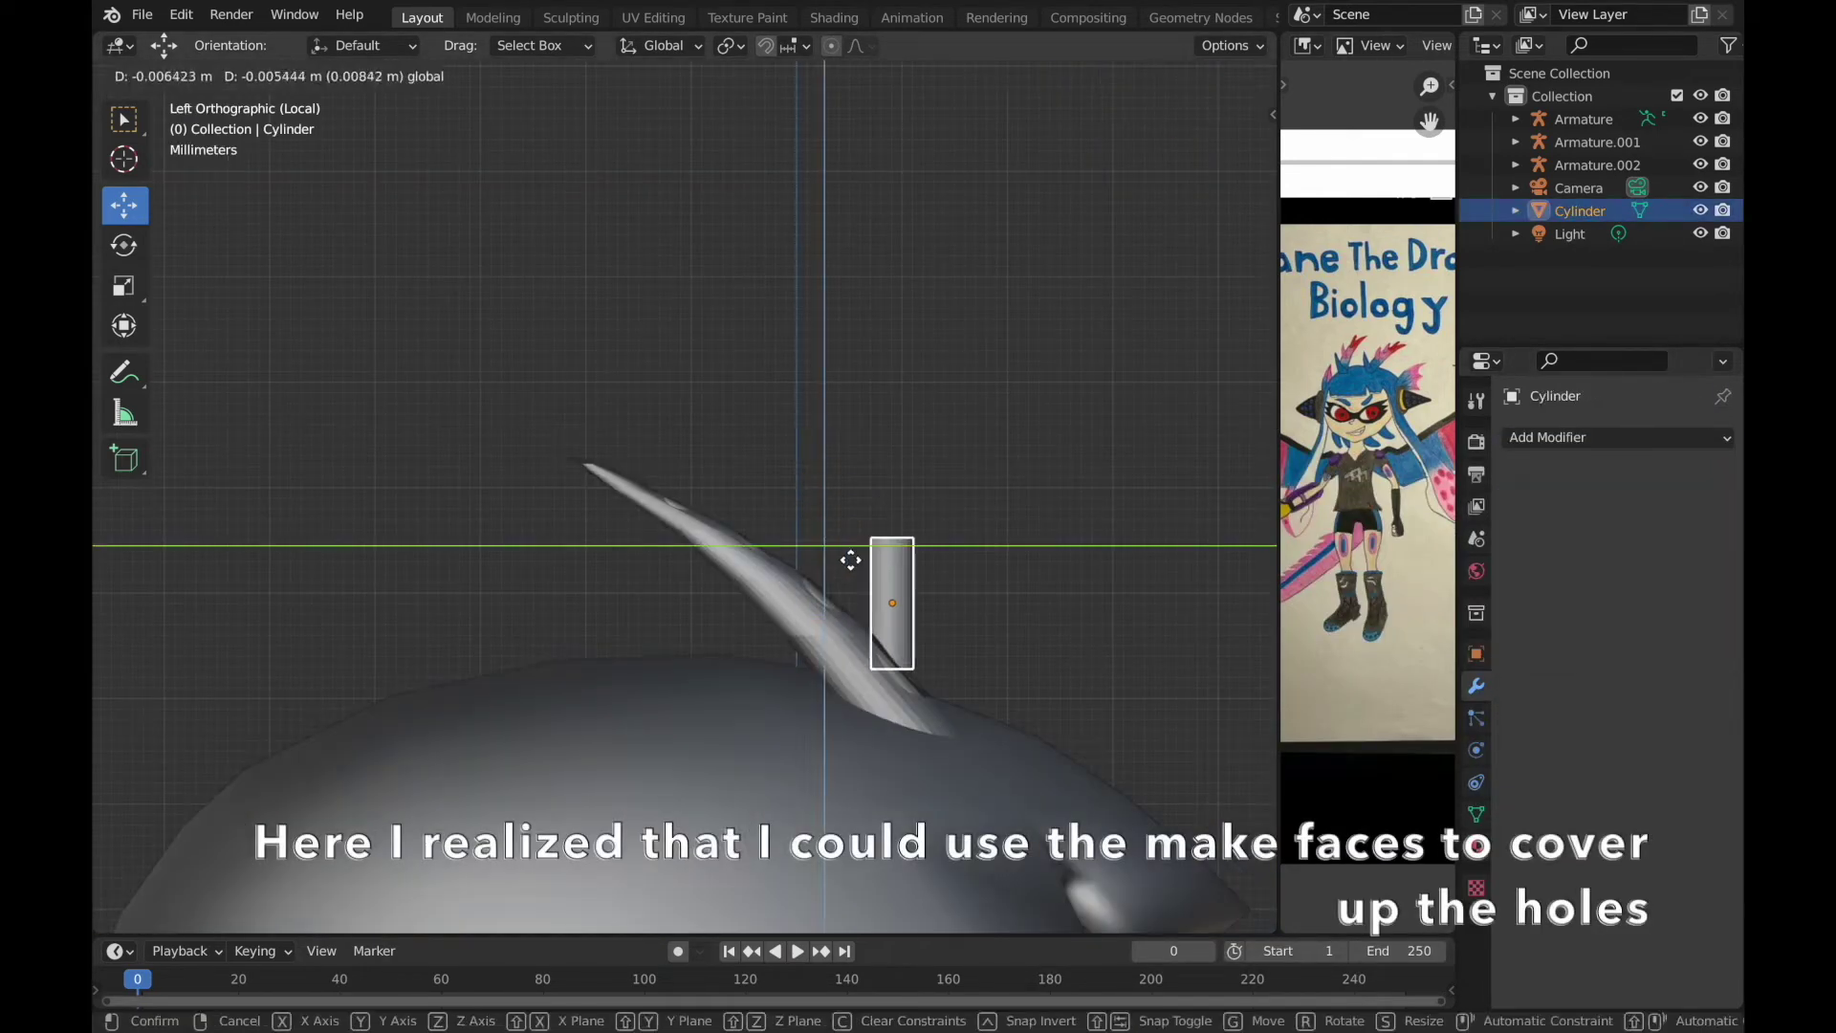
click(858, 570)
key(s)
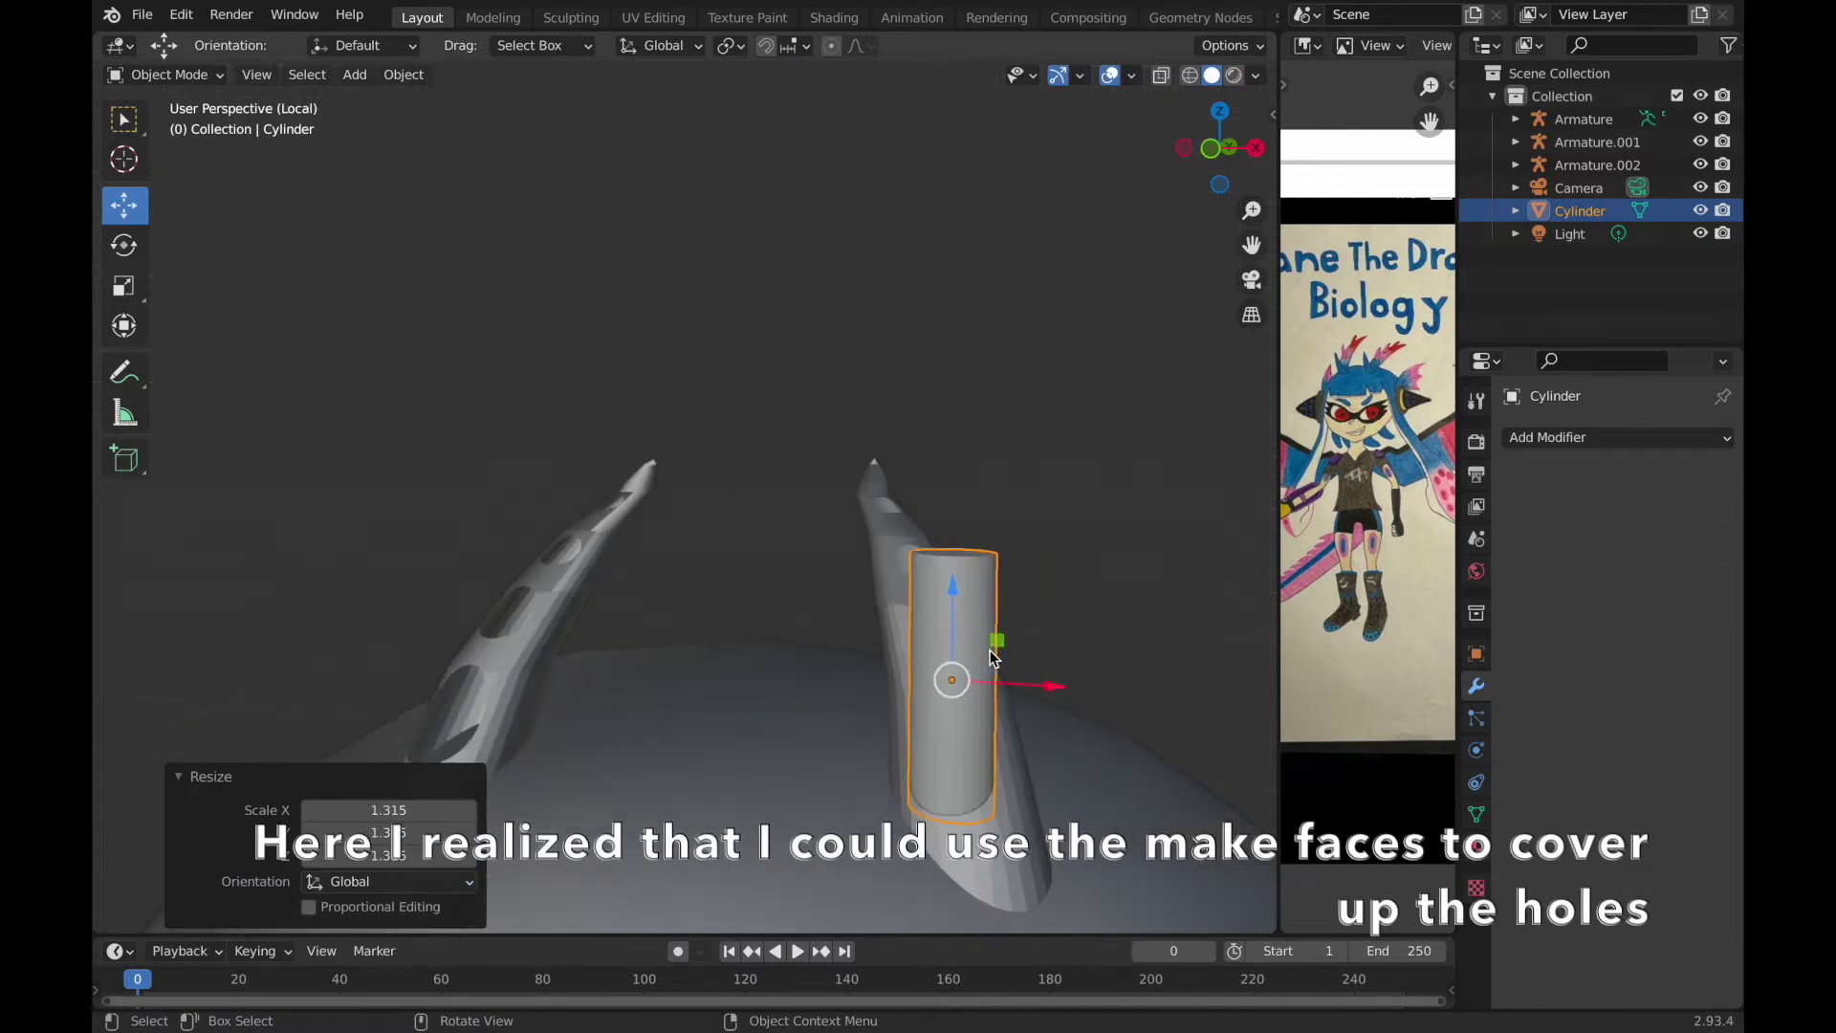
middle_drag(1075, 694, 1070, 616)
key(g)
key(x)
click(981, 658)
Add a Boolean to the hair horn mesh and apply it to cut the holes.
click(981, 658)
click(1669, 430)
click(1248, 535)
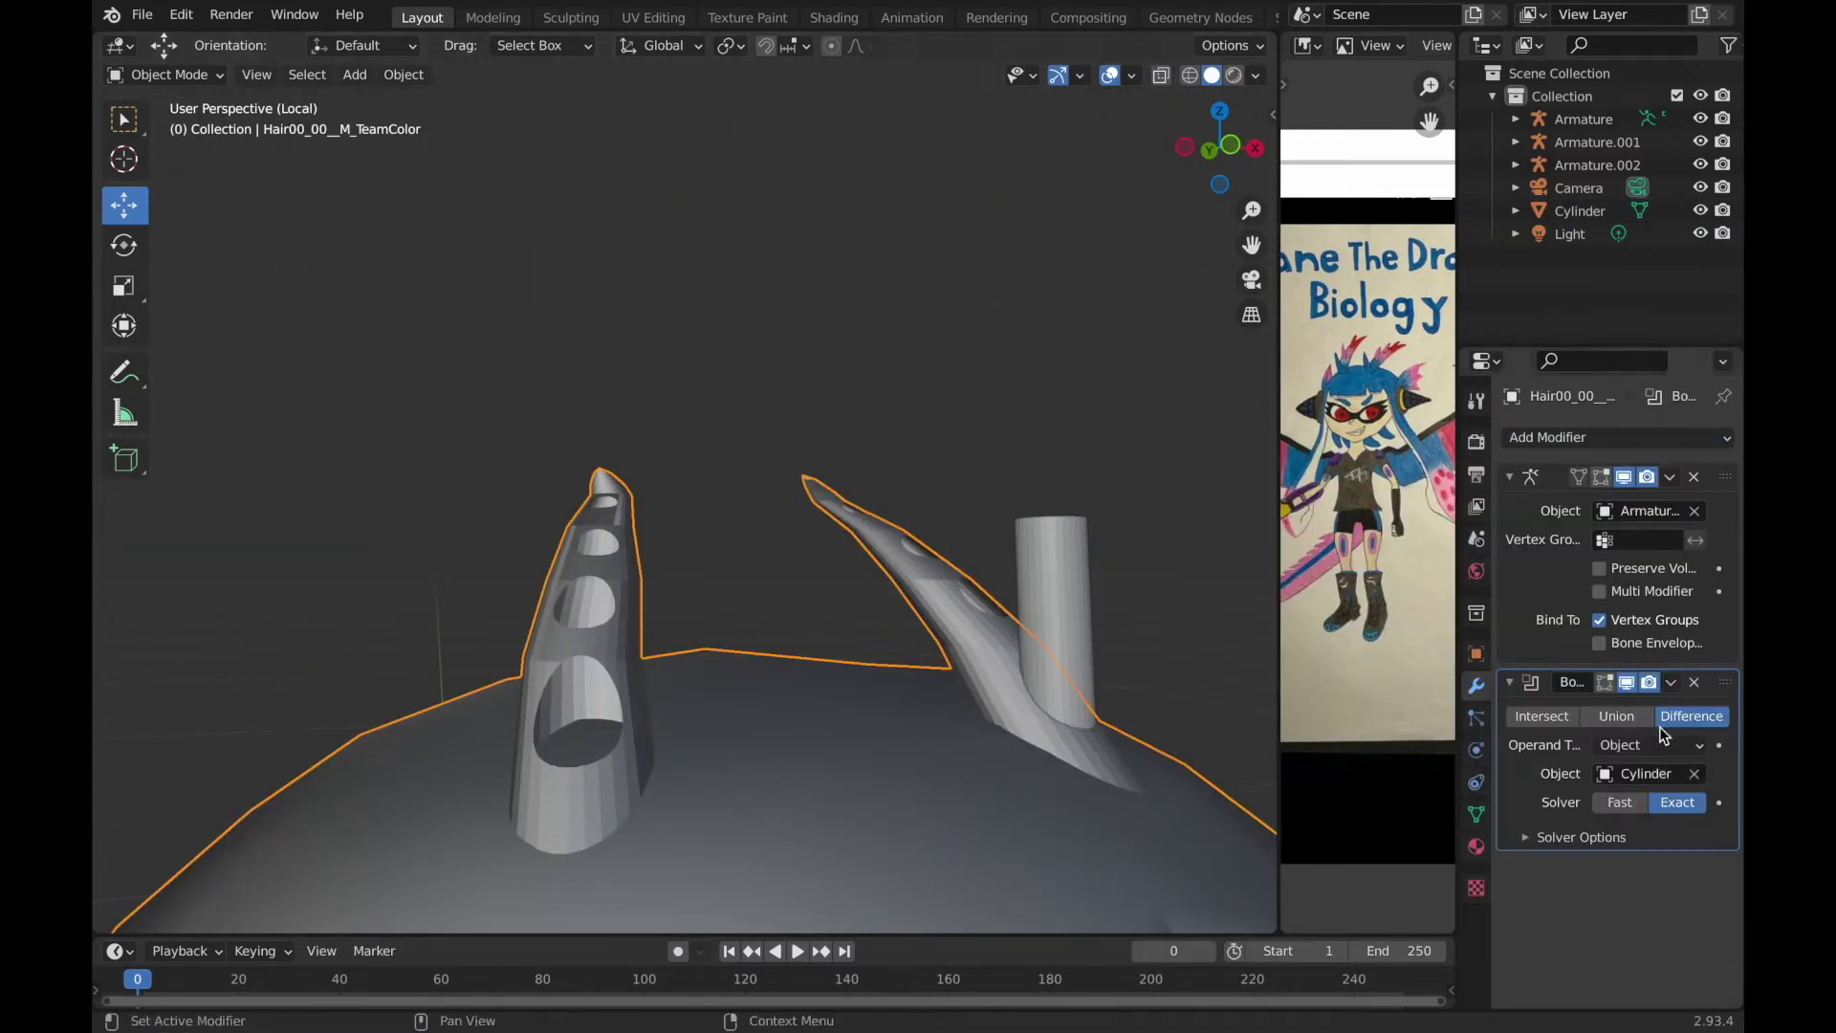
key(ctrl+a)
Delete the cutting cylinder and enter Edit Mode on the hair with nothing selected.
click(1057, 589)
key(Delete)
click(947, 651)
key(Tab)
key(alt+a)
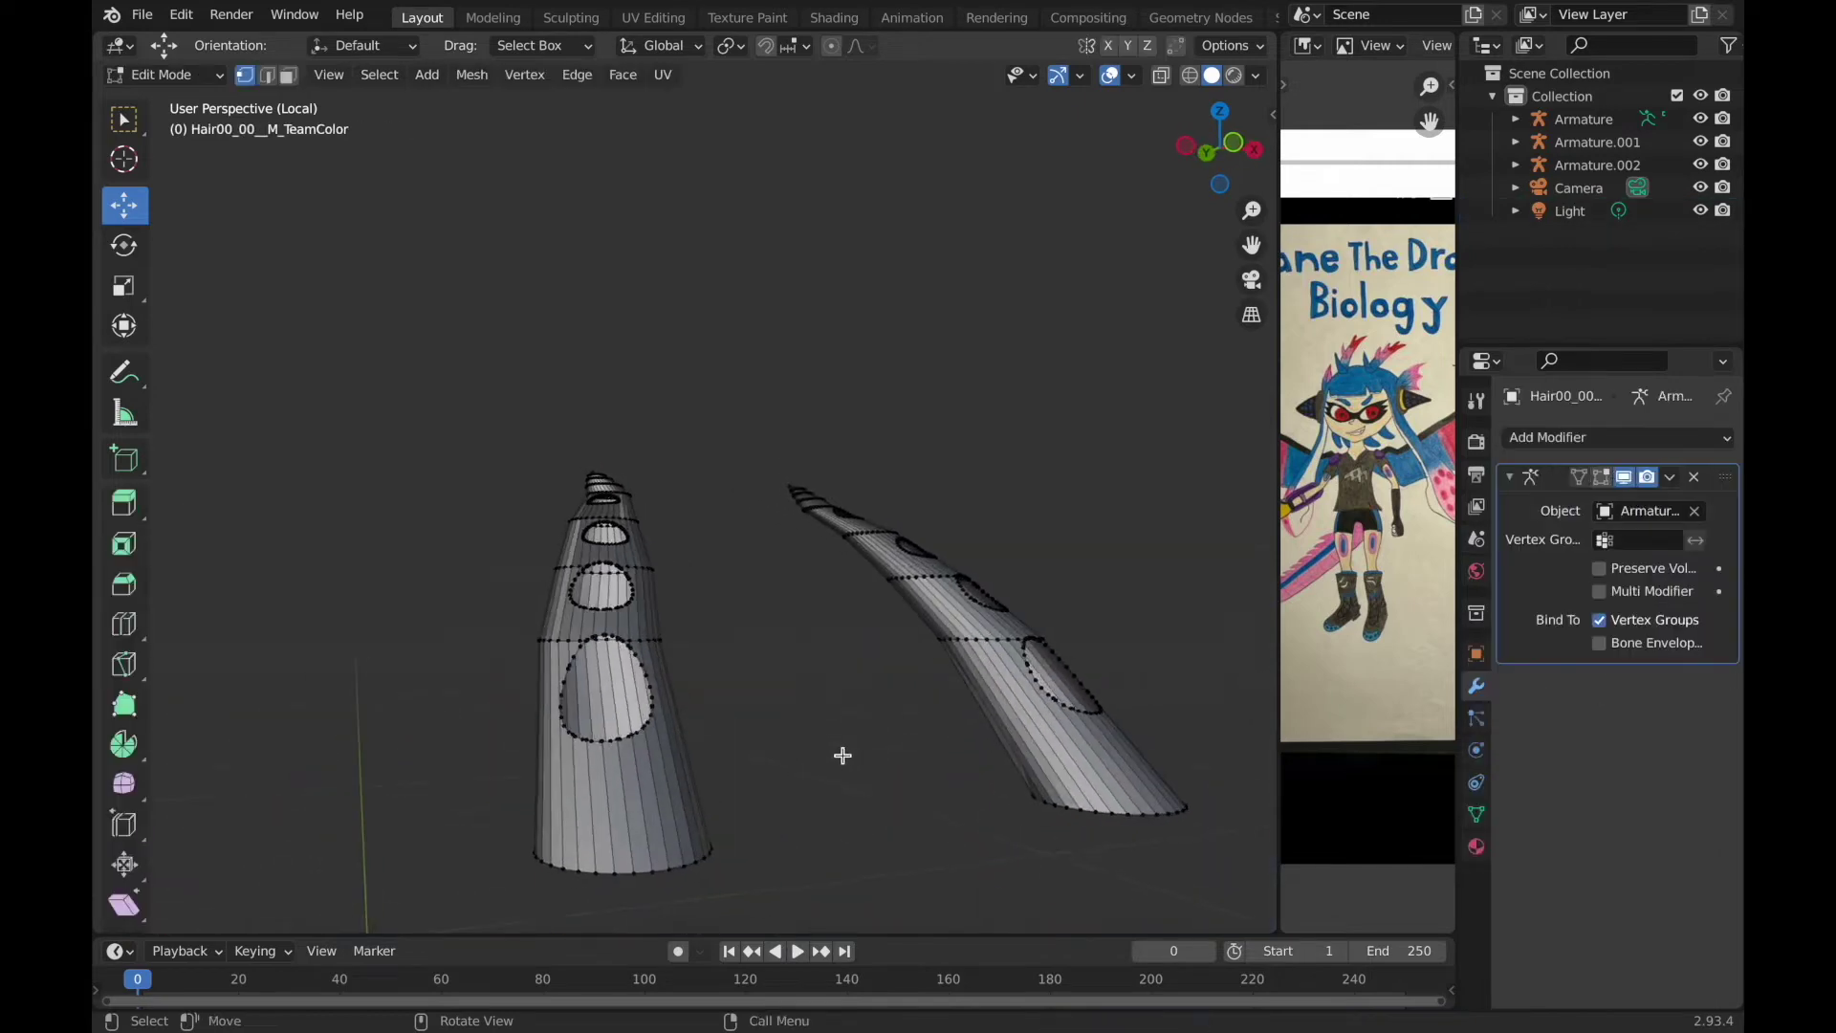
Zoom in on the hair tube and begin box-selecting a hole's edge ring.
scroll(676, 747, up, 5)
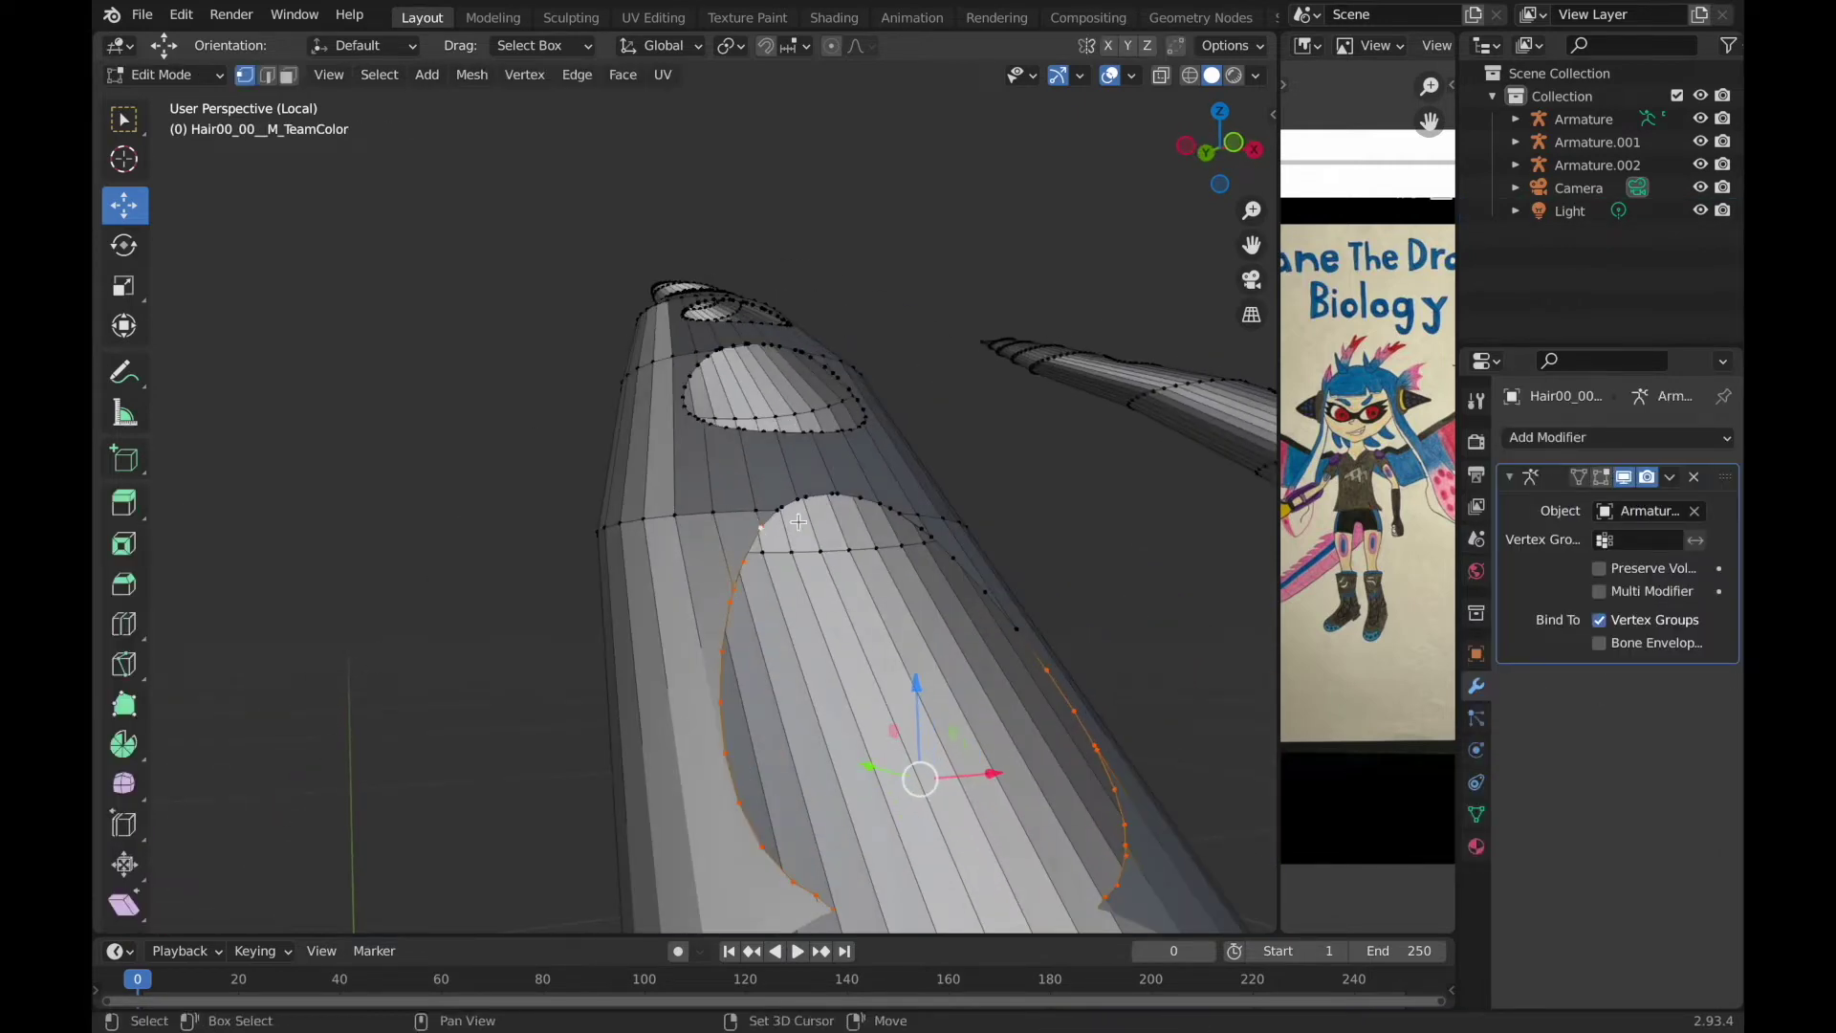
scroll(1015, 623, down, 5)
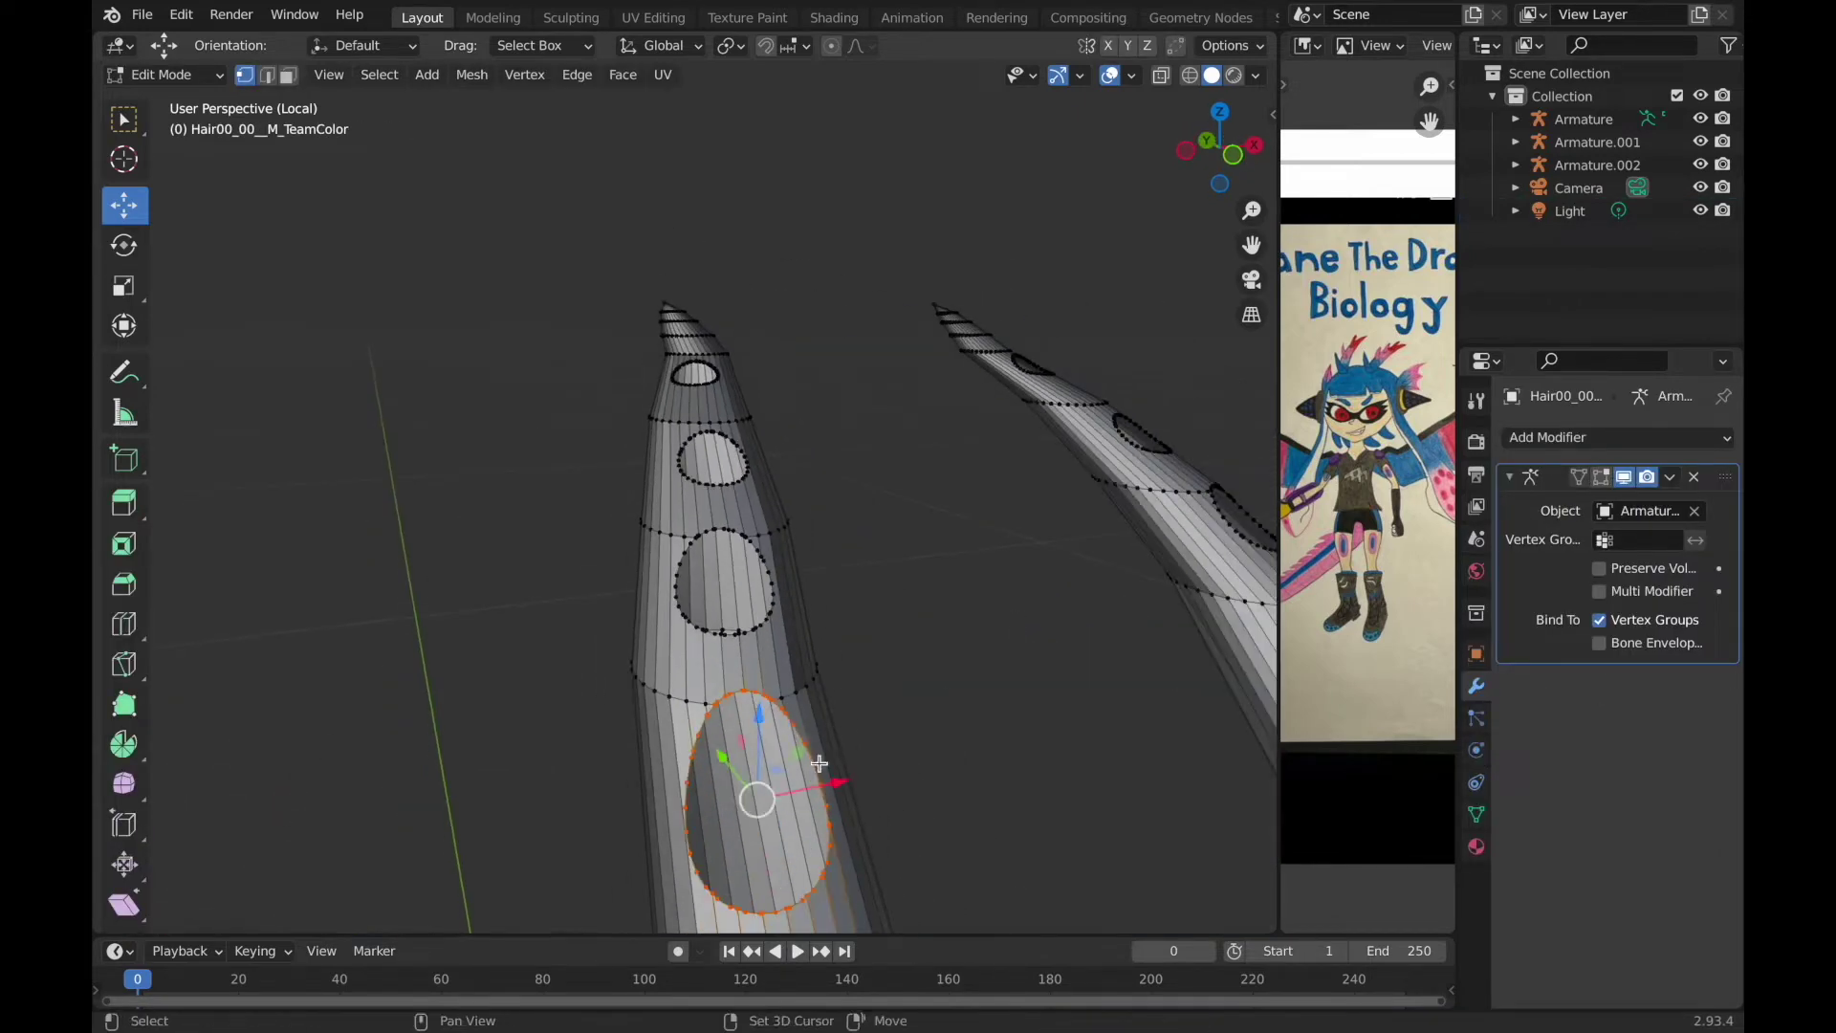
scroll(858, 803, up, 4)
scroll(859, 803, down, 4)
right_click(695, 693)
key(Escape)
mouse_move(935, 672)
middle_down()
mouse_move(1177, 676)
mouse_move(1156, 692)
middle_up()
drag(699, 470, 773, 542)
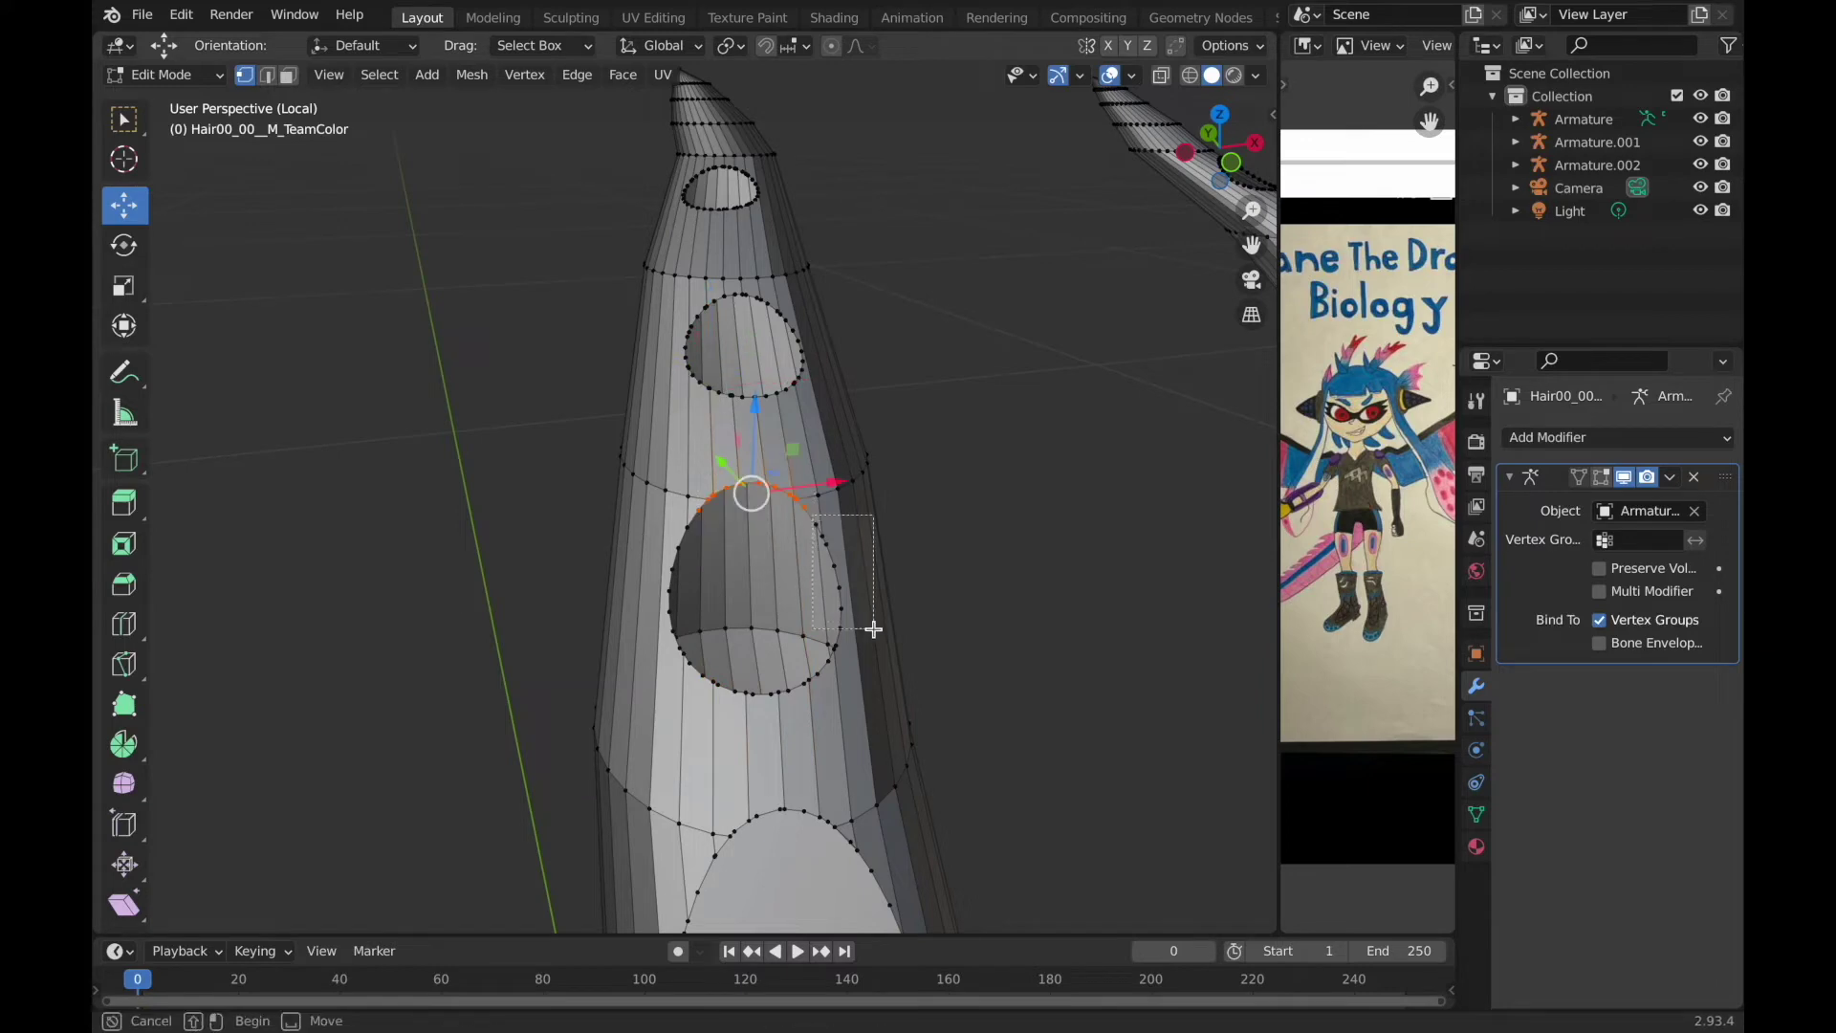
mouse_move(700, 622)
middle_down()
mouse_move(672, 313)
mouse_move(786, 224)
mouse_move(795, 461)
middle_up()
scroll(786, 225, down, 4)
scroll(796, 461, up, 4)
scroll(966, 478, up, 3)
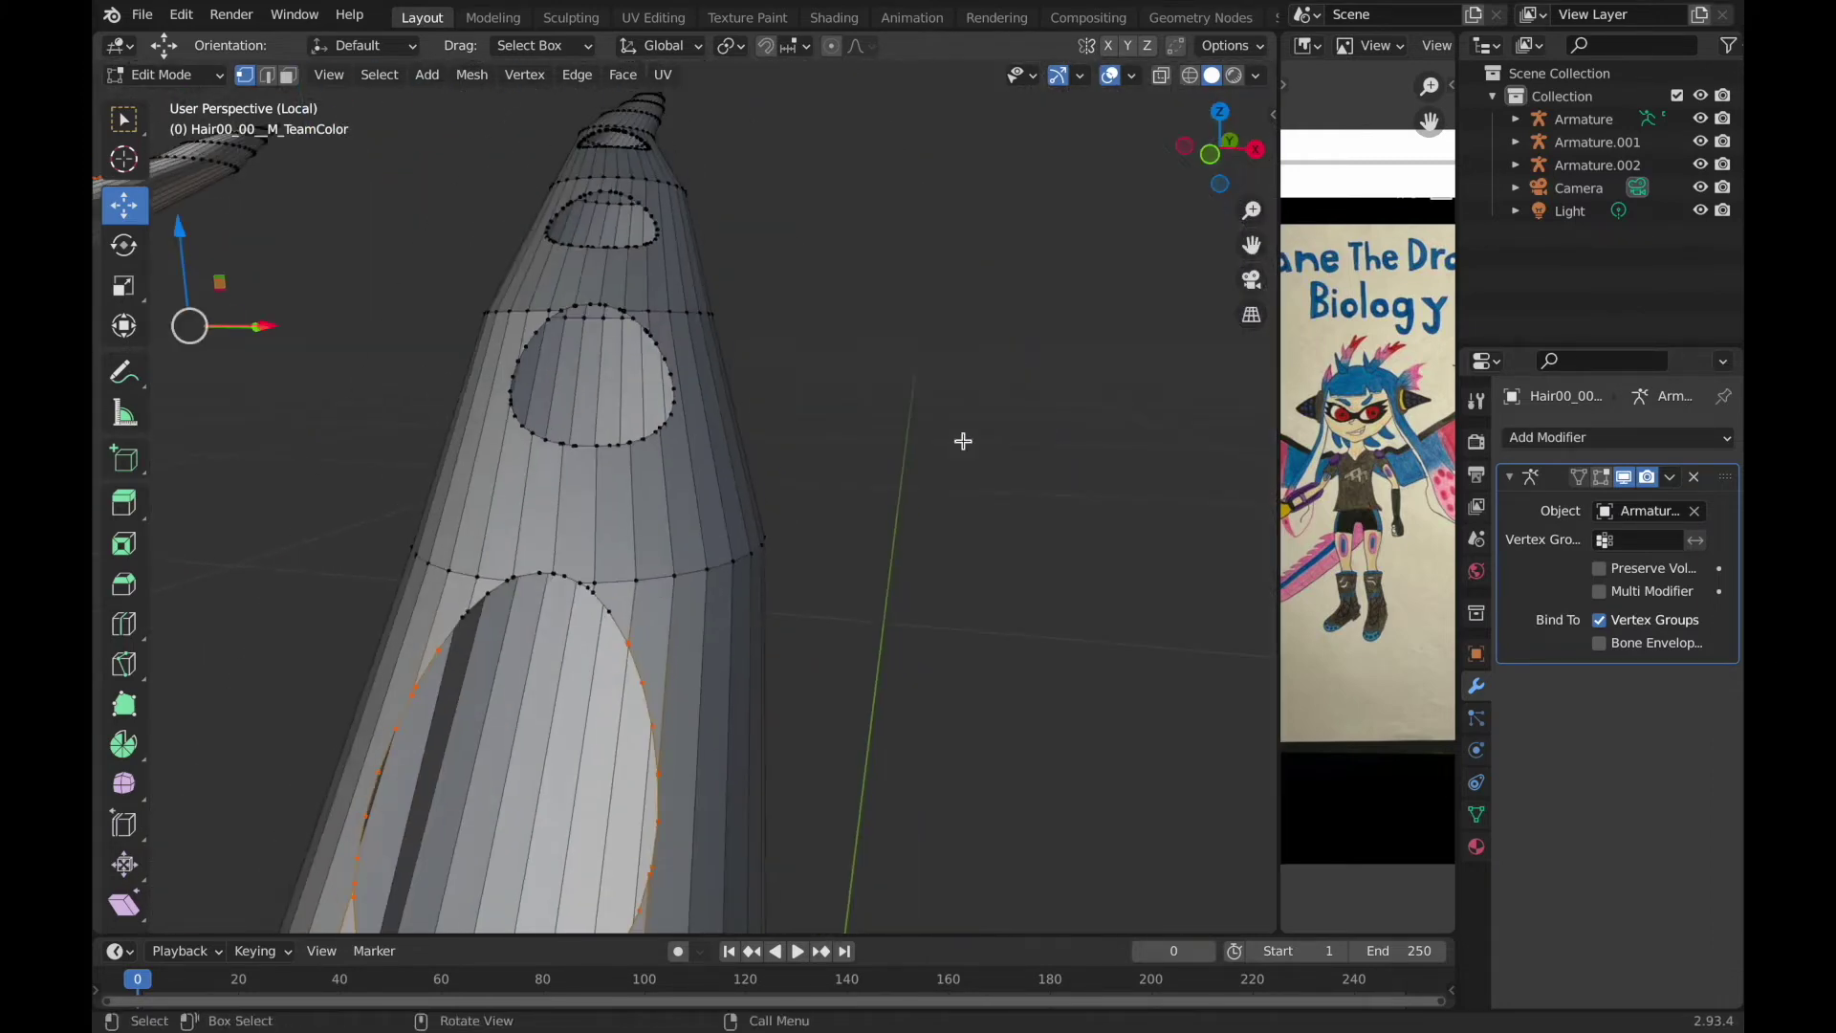
drag(586, 583, 698, 631)
Finish selecting the hole's edge ring from both sides and view the tube upright.
mouse_move(727, 596)
middle_down()
mouse_move(759, 651)
mouse_move(736, 531)
mouse_move(644, 513)
middle_up()
drag(616, 629, 616, 629)
middle_drag(617, 628, 842, 636)
drag(885, 673, 885, 673)
middle_drag(885, 673, 803, 509)
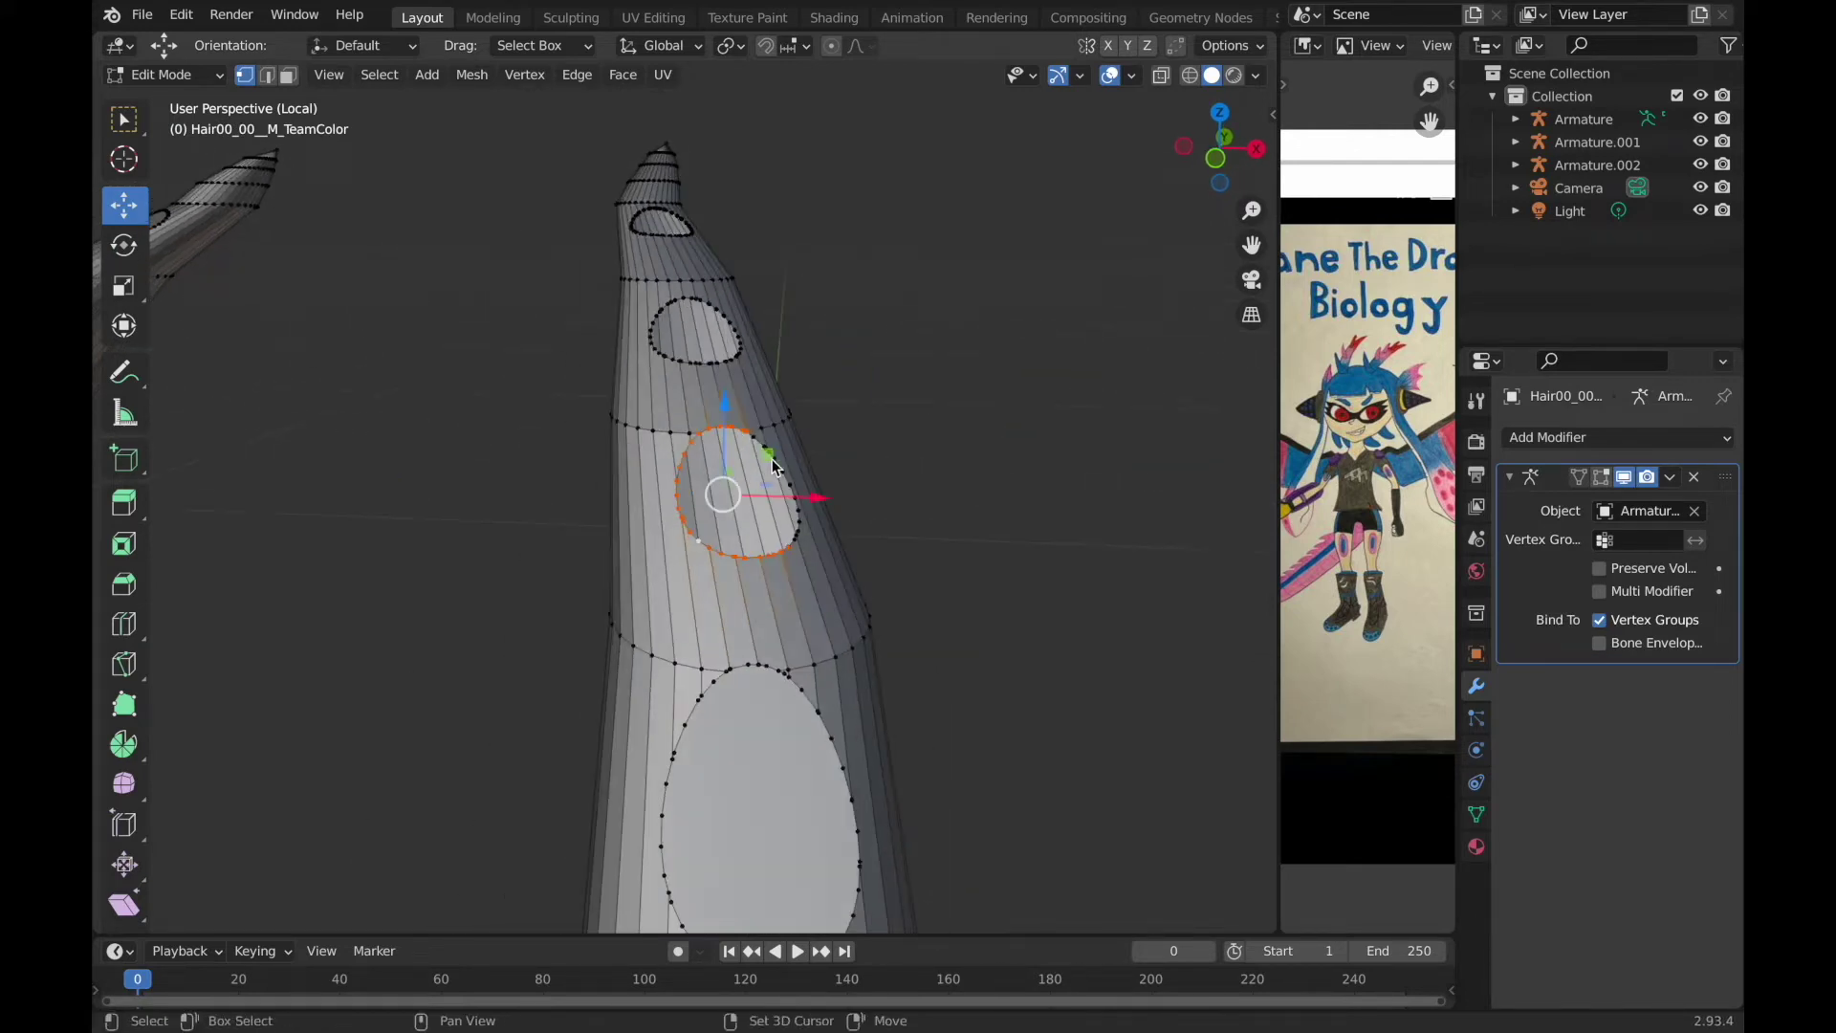
drag(824, 539, 823, 542)
middle_drag(823, 542, 823, 542)
mouse_move(830, 399)
middle_down()
mouse_move(750, 443)
mouse_move(582, 231)
mouse_move(388, 382)
middle_up()
Extrude the filled hole faces into tall tubes and shift them 0.005548 m along Y.
key(3)
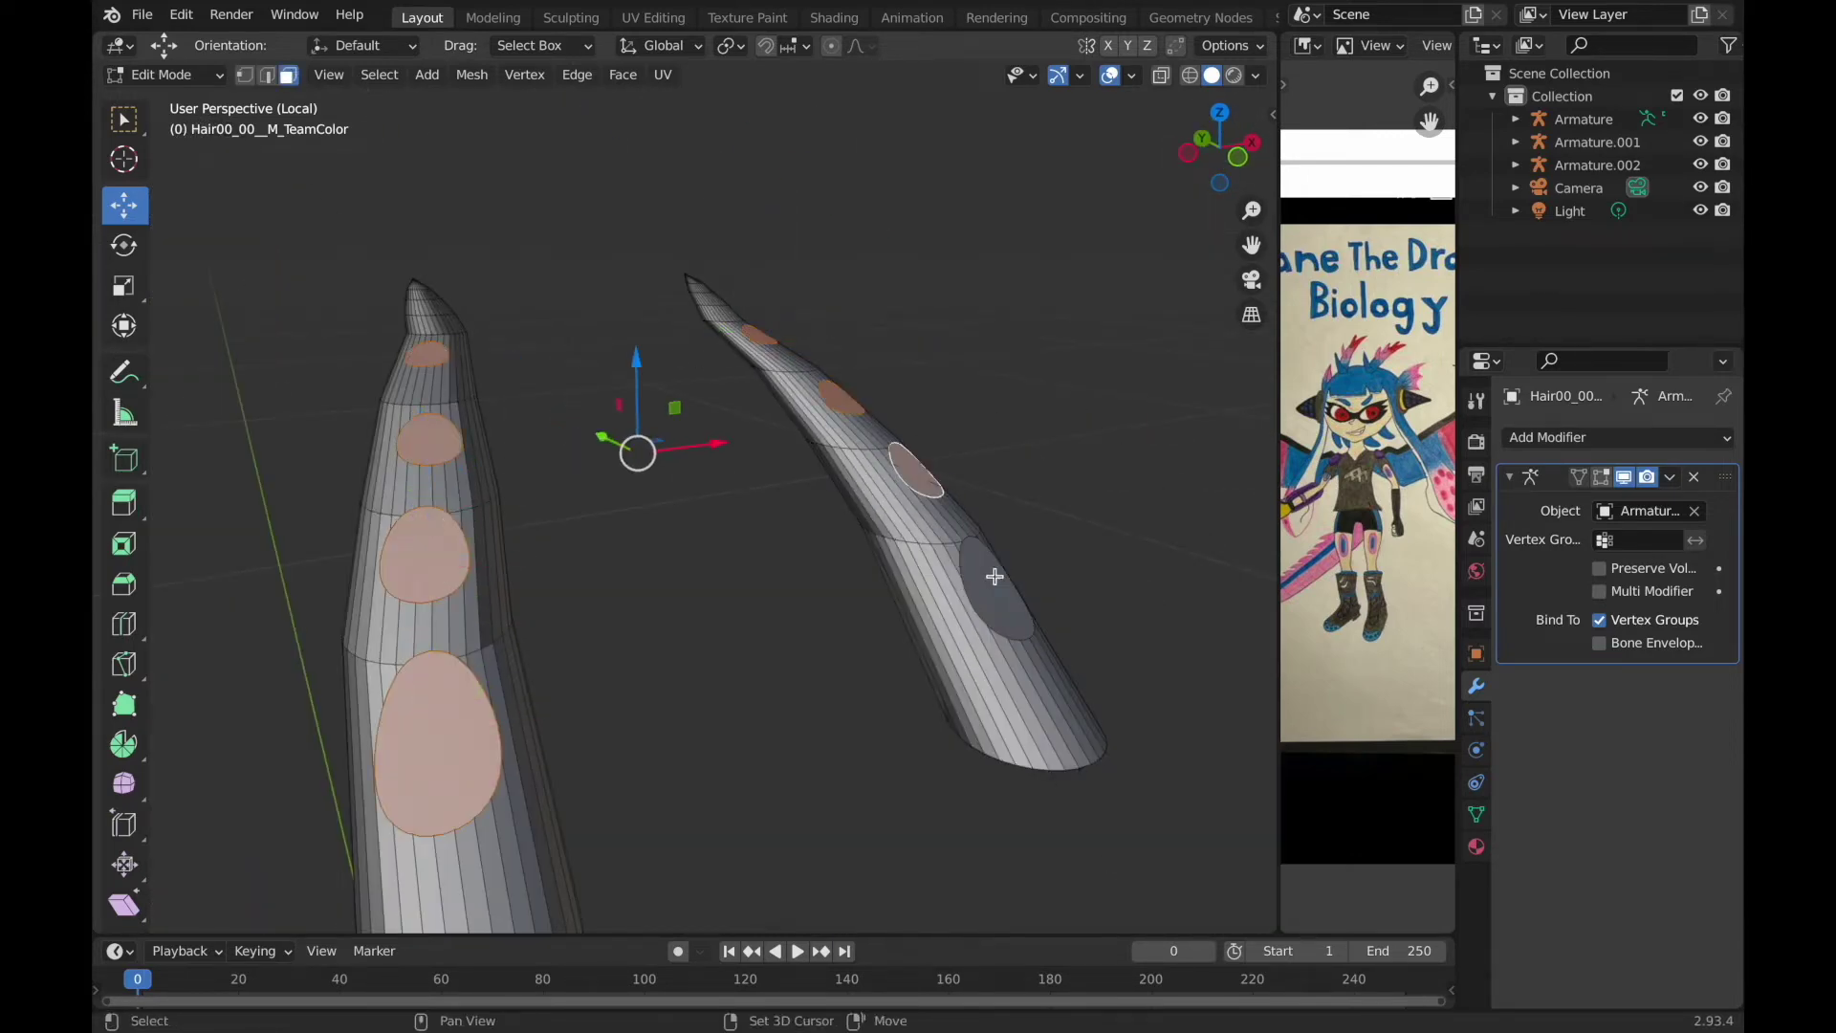
middle_drag(997, 569, 1107, 538)
click(1106, 473)
mouse_move(1103, 411)
middle_down()
mouse_move(805, 297)
mouse_move(1021, 405)
middle_up()
click(806, 296)
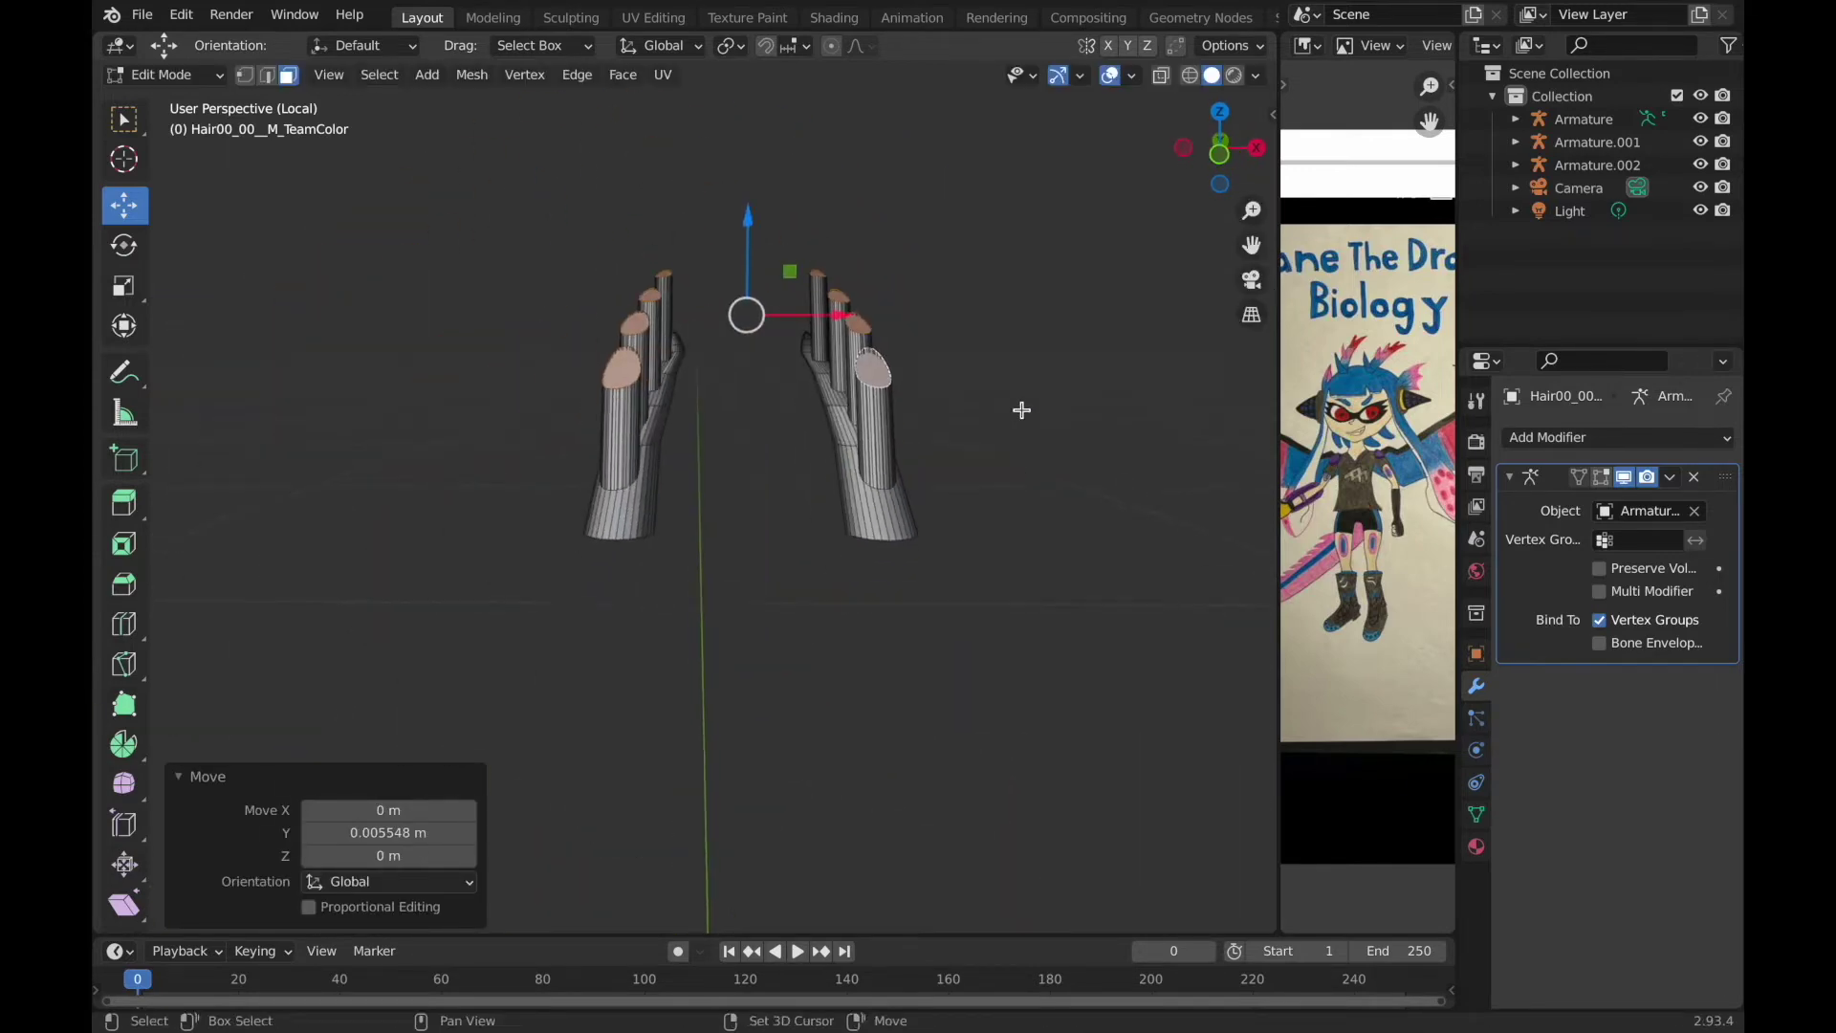
Shrink the ends of the extruded hair tubes, checking them from the front and side views.
scroll(1022, 405, up, 3)
key(s)
click(1038, 543)
key(KP_1)
key(ctrl+KP_7)
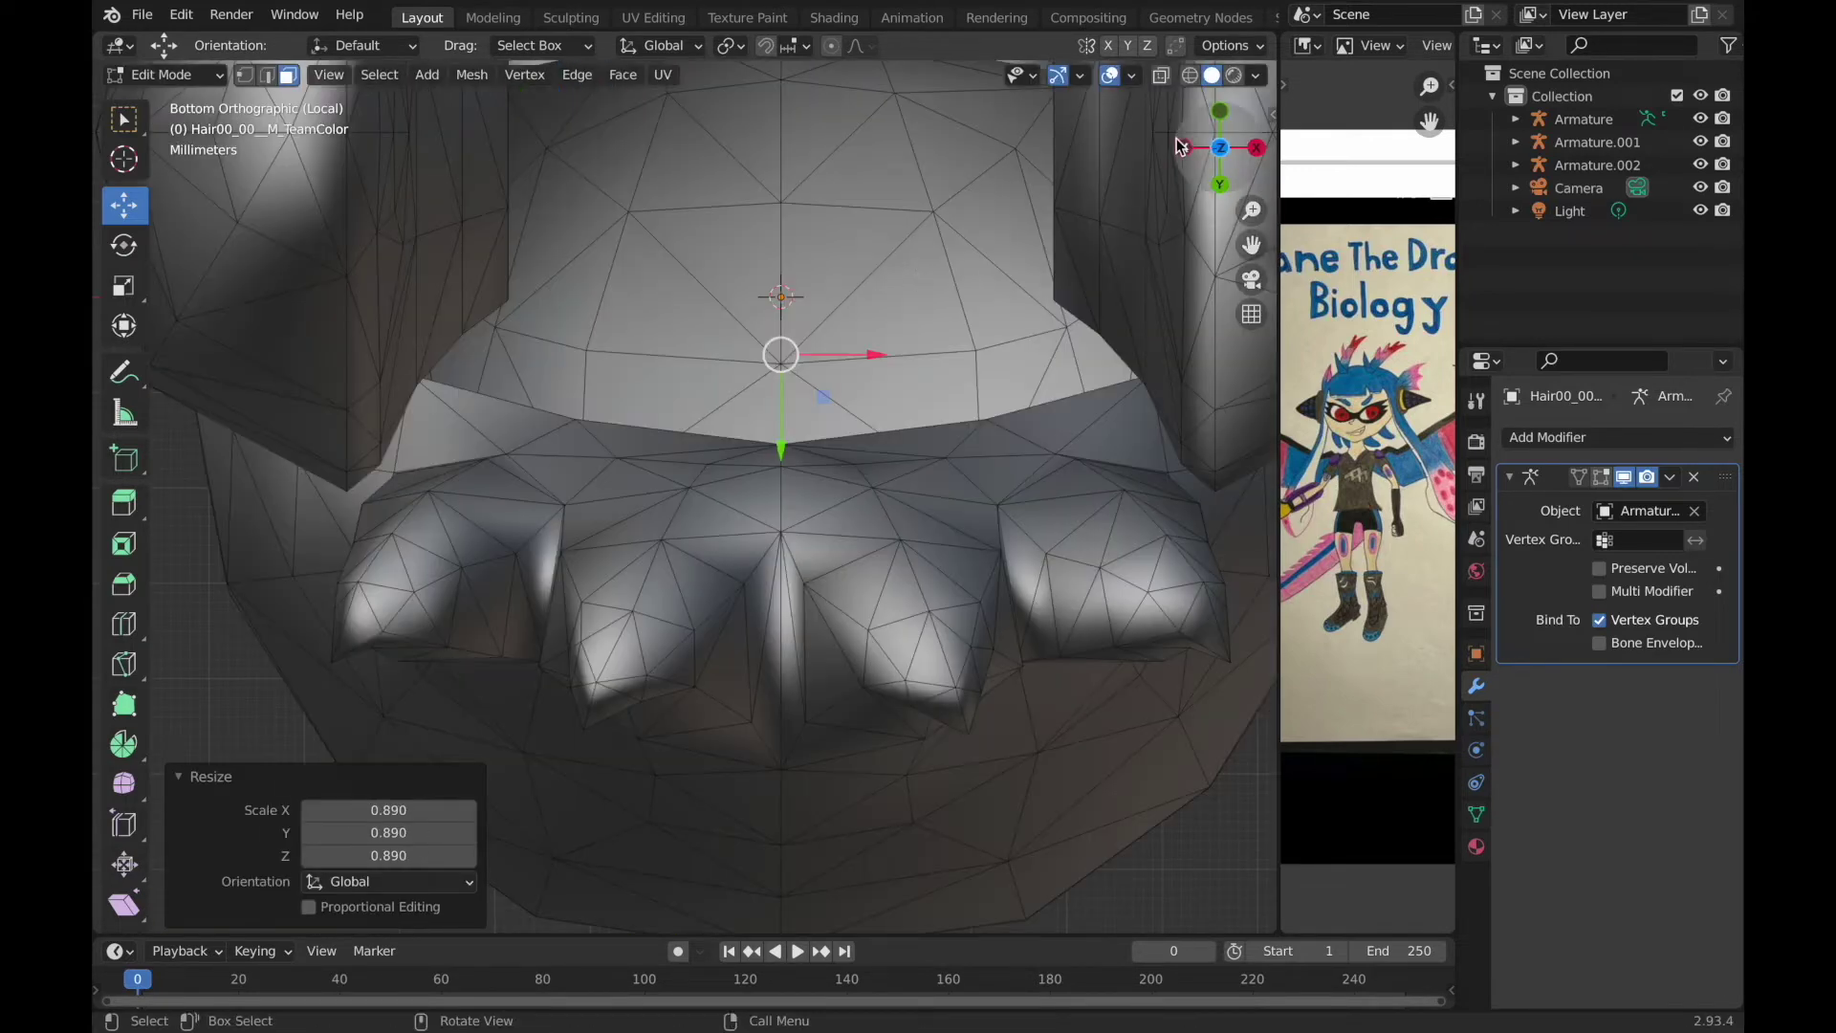
key(ctrl+KP_3)
key(KP_1)
key(s)
click(1102, 557)
middle_drag(1103, 557, 944, 396)
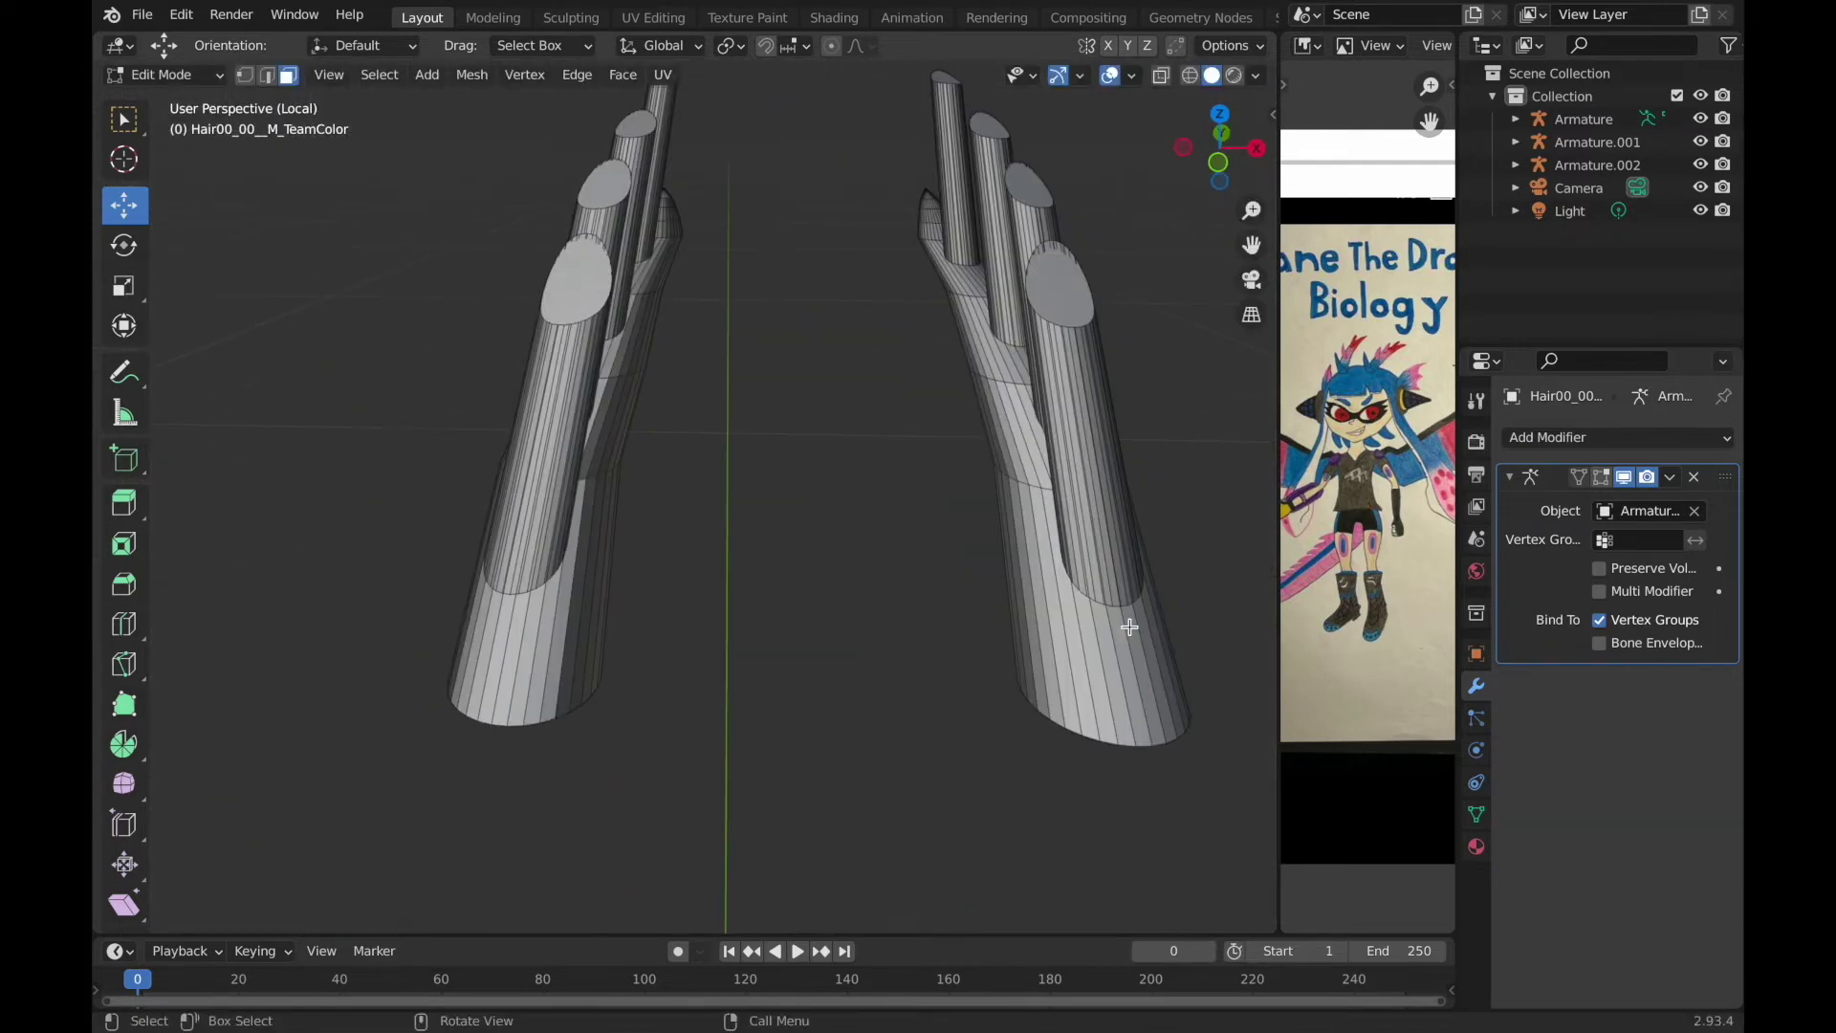
Switch to vertex selection and deselect the tube faces.
right_click(943, 396)
key(1)
right_click(878, 414)
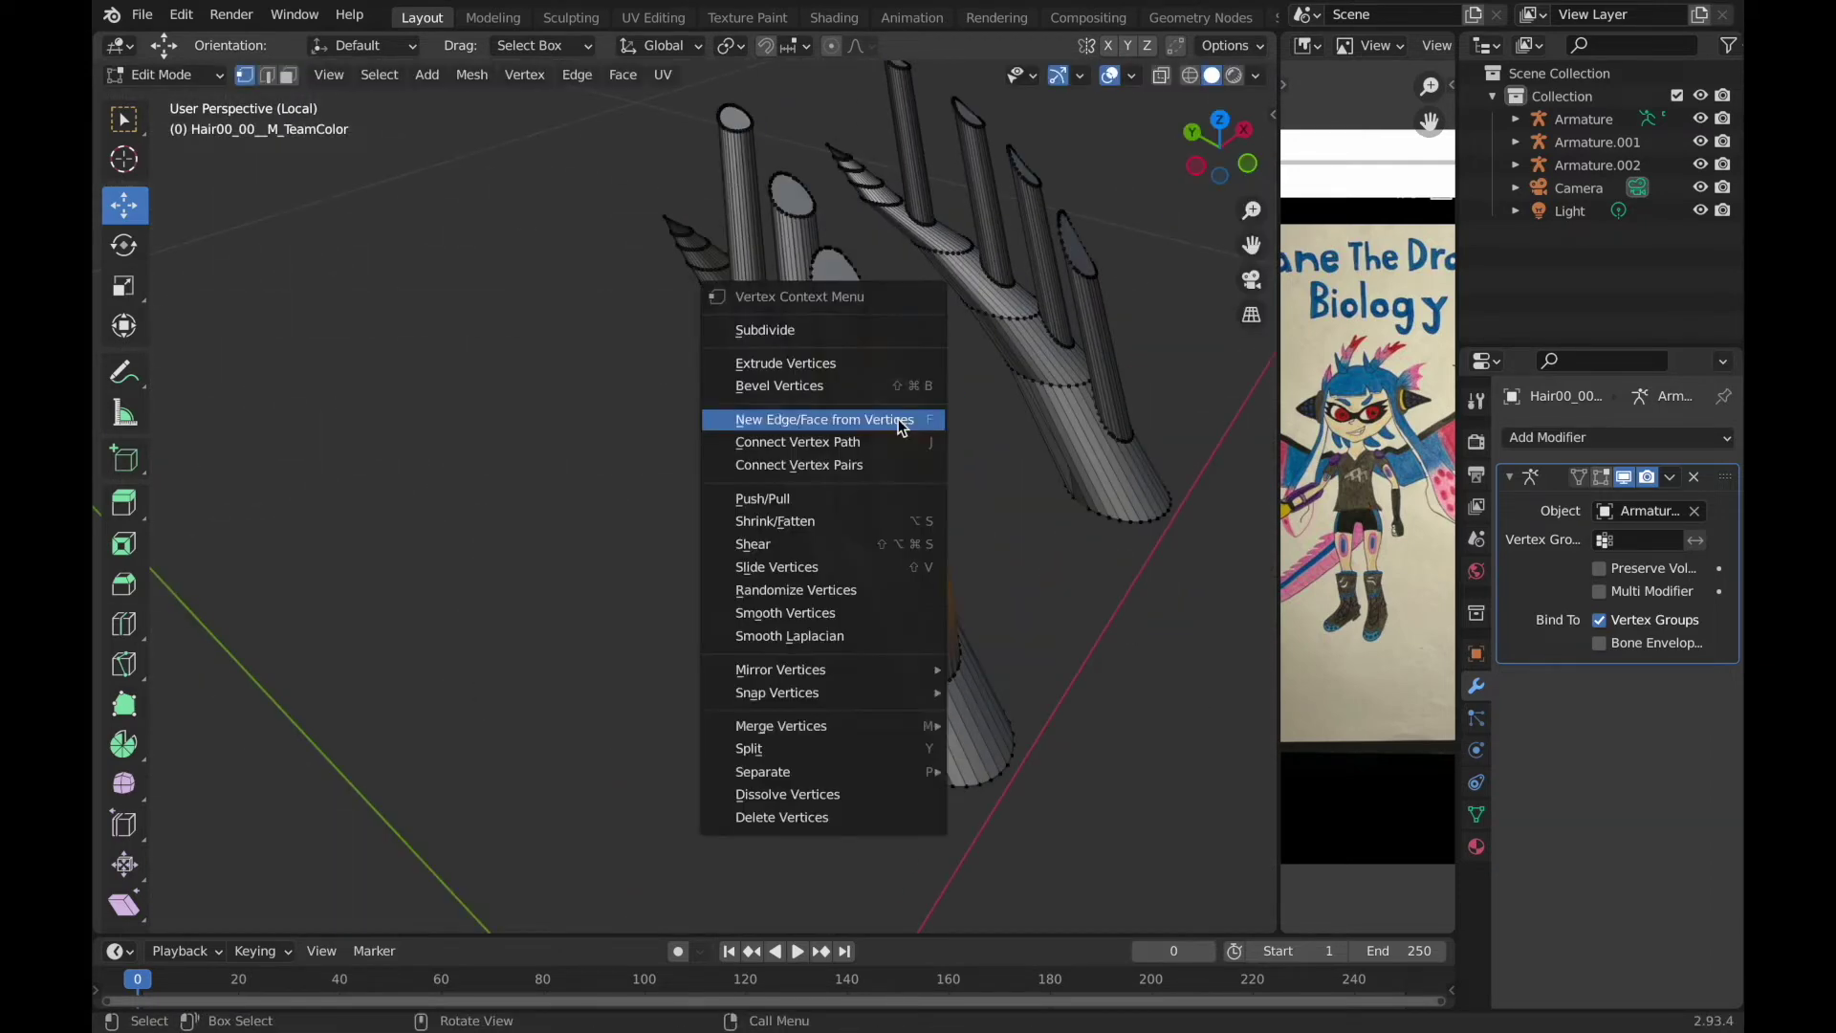
key(Escape)
key(alt+a)
middle_drag(1079, 562, 1133, 783)
Add a centred Ctrl+R edge loop across the left hair tube.
click(796, 439)
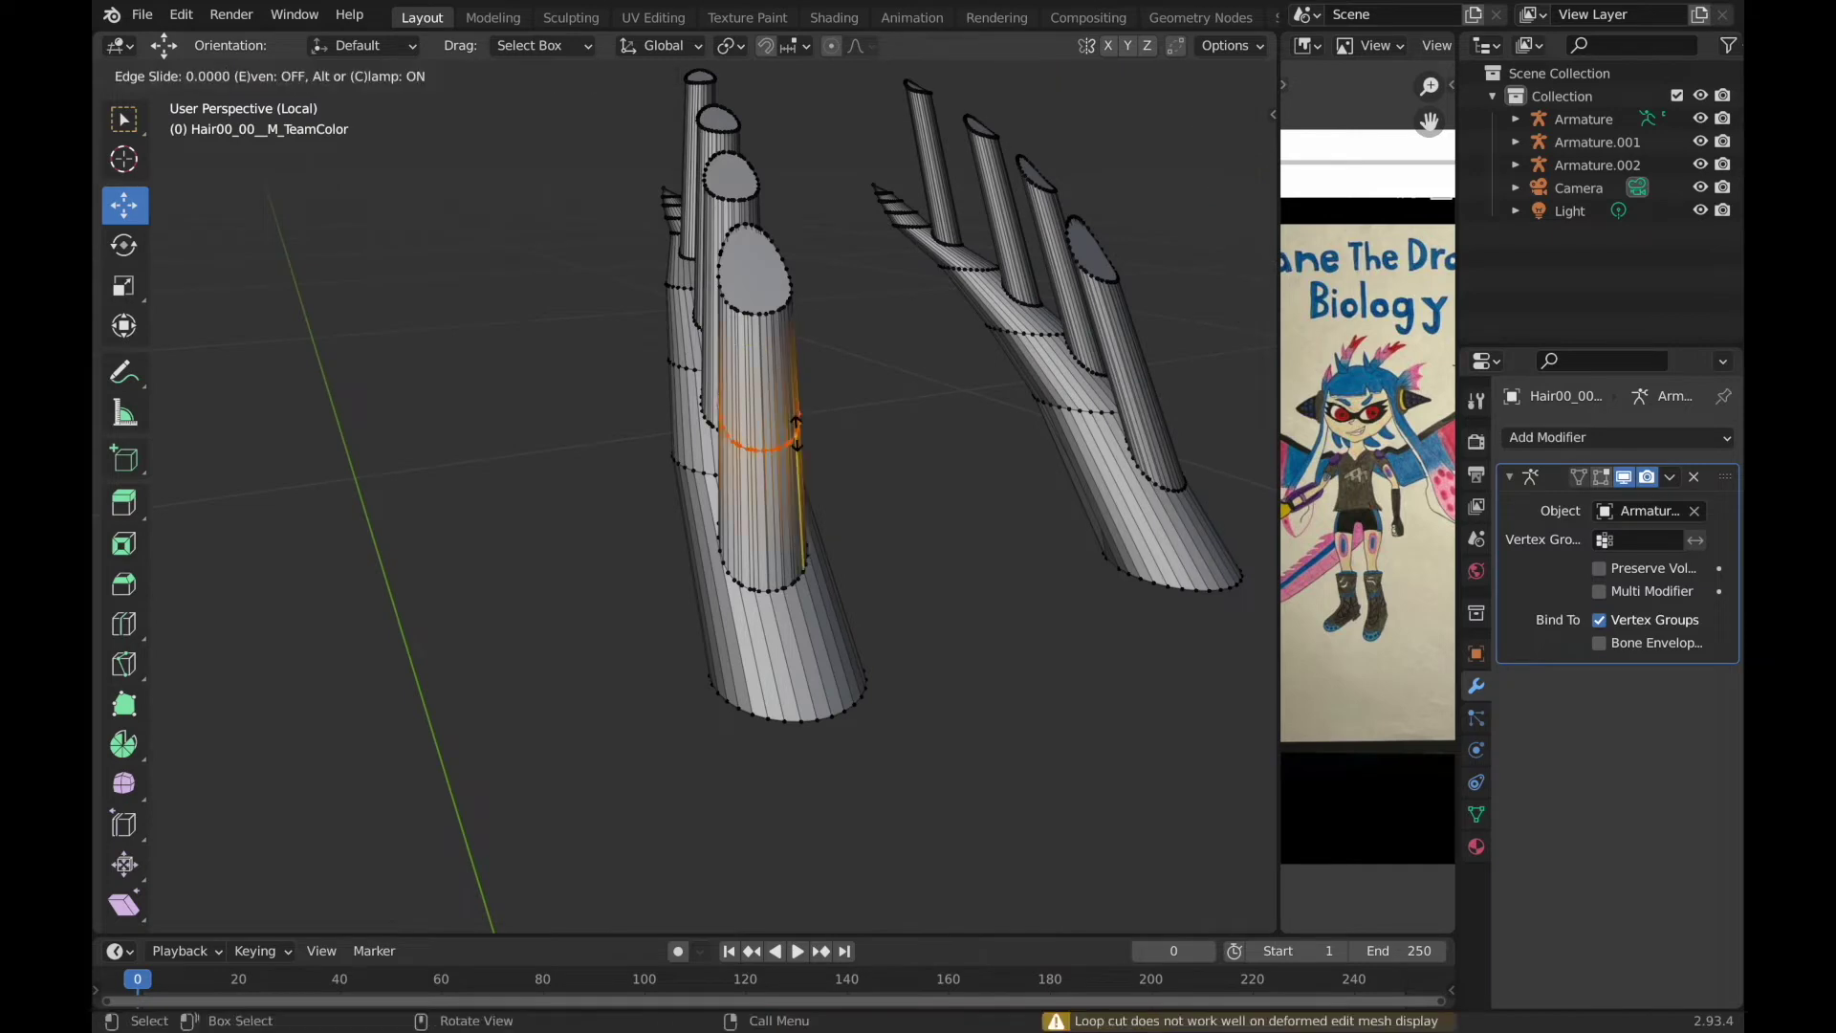
middle_drag(775, 516, 853, 516)
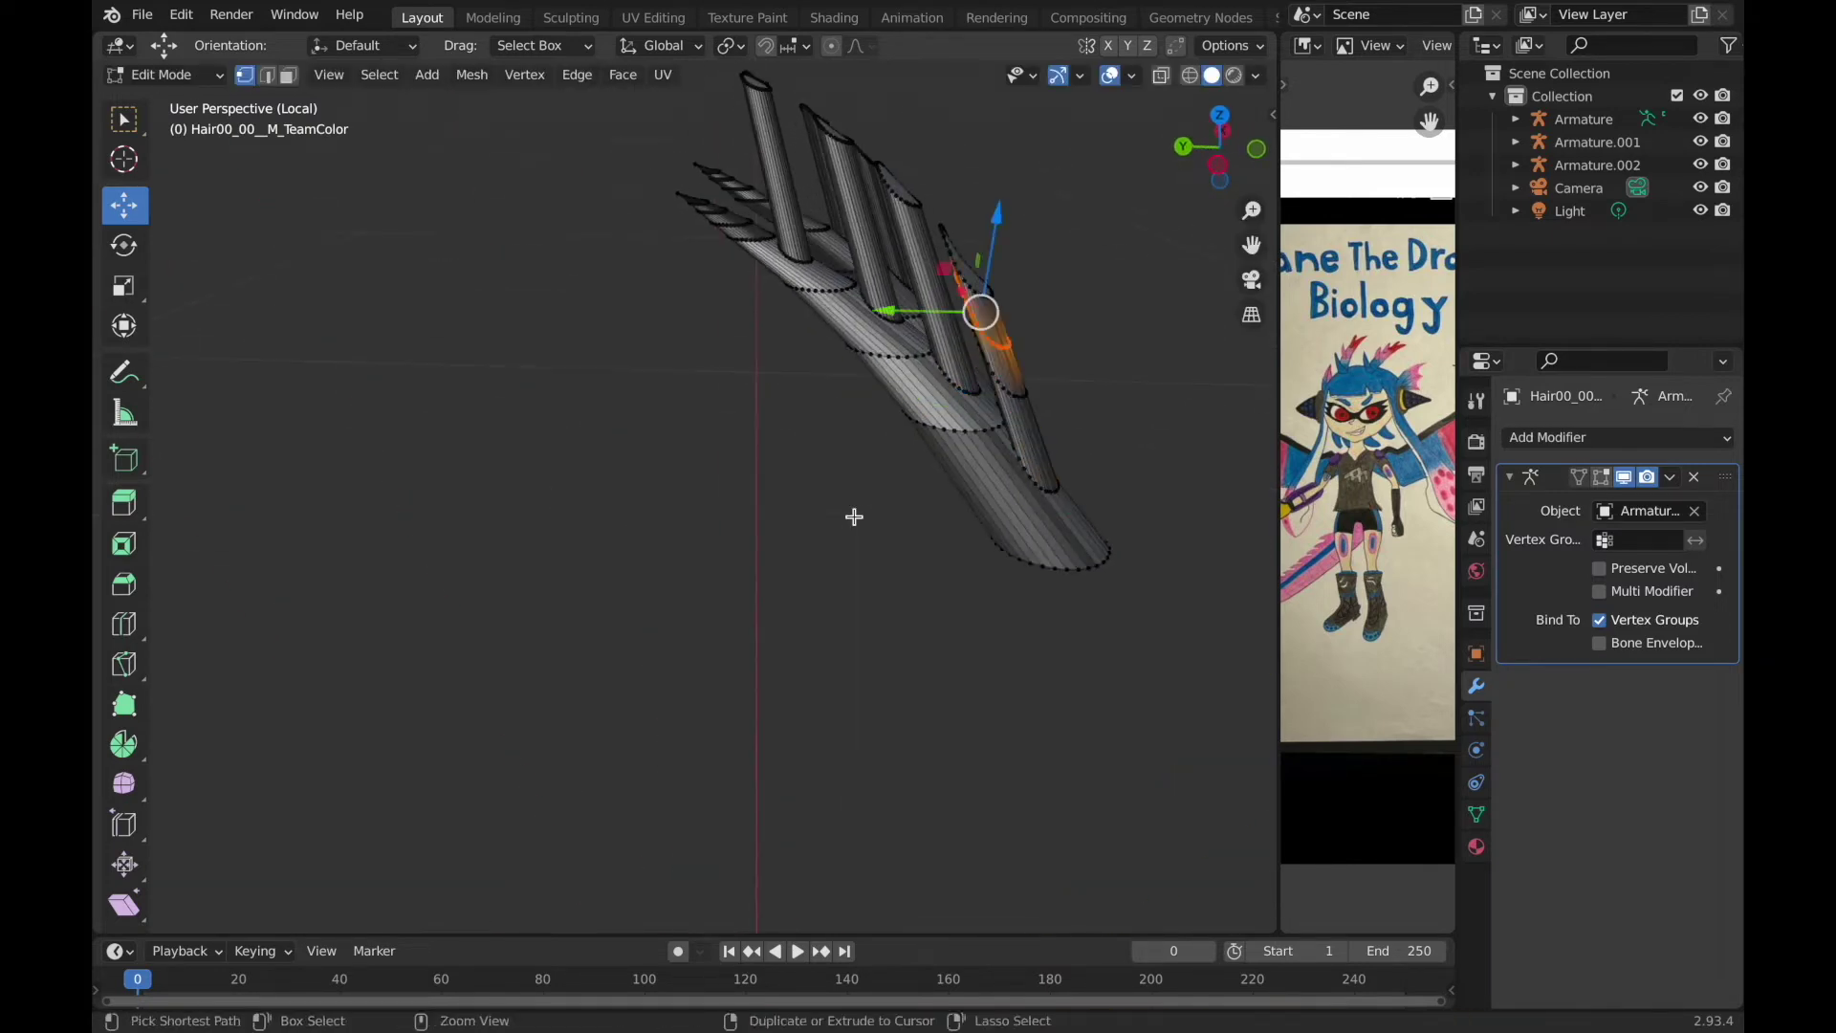
key(KP_1)
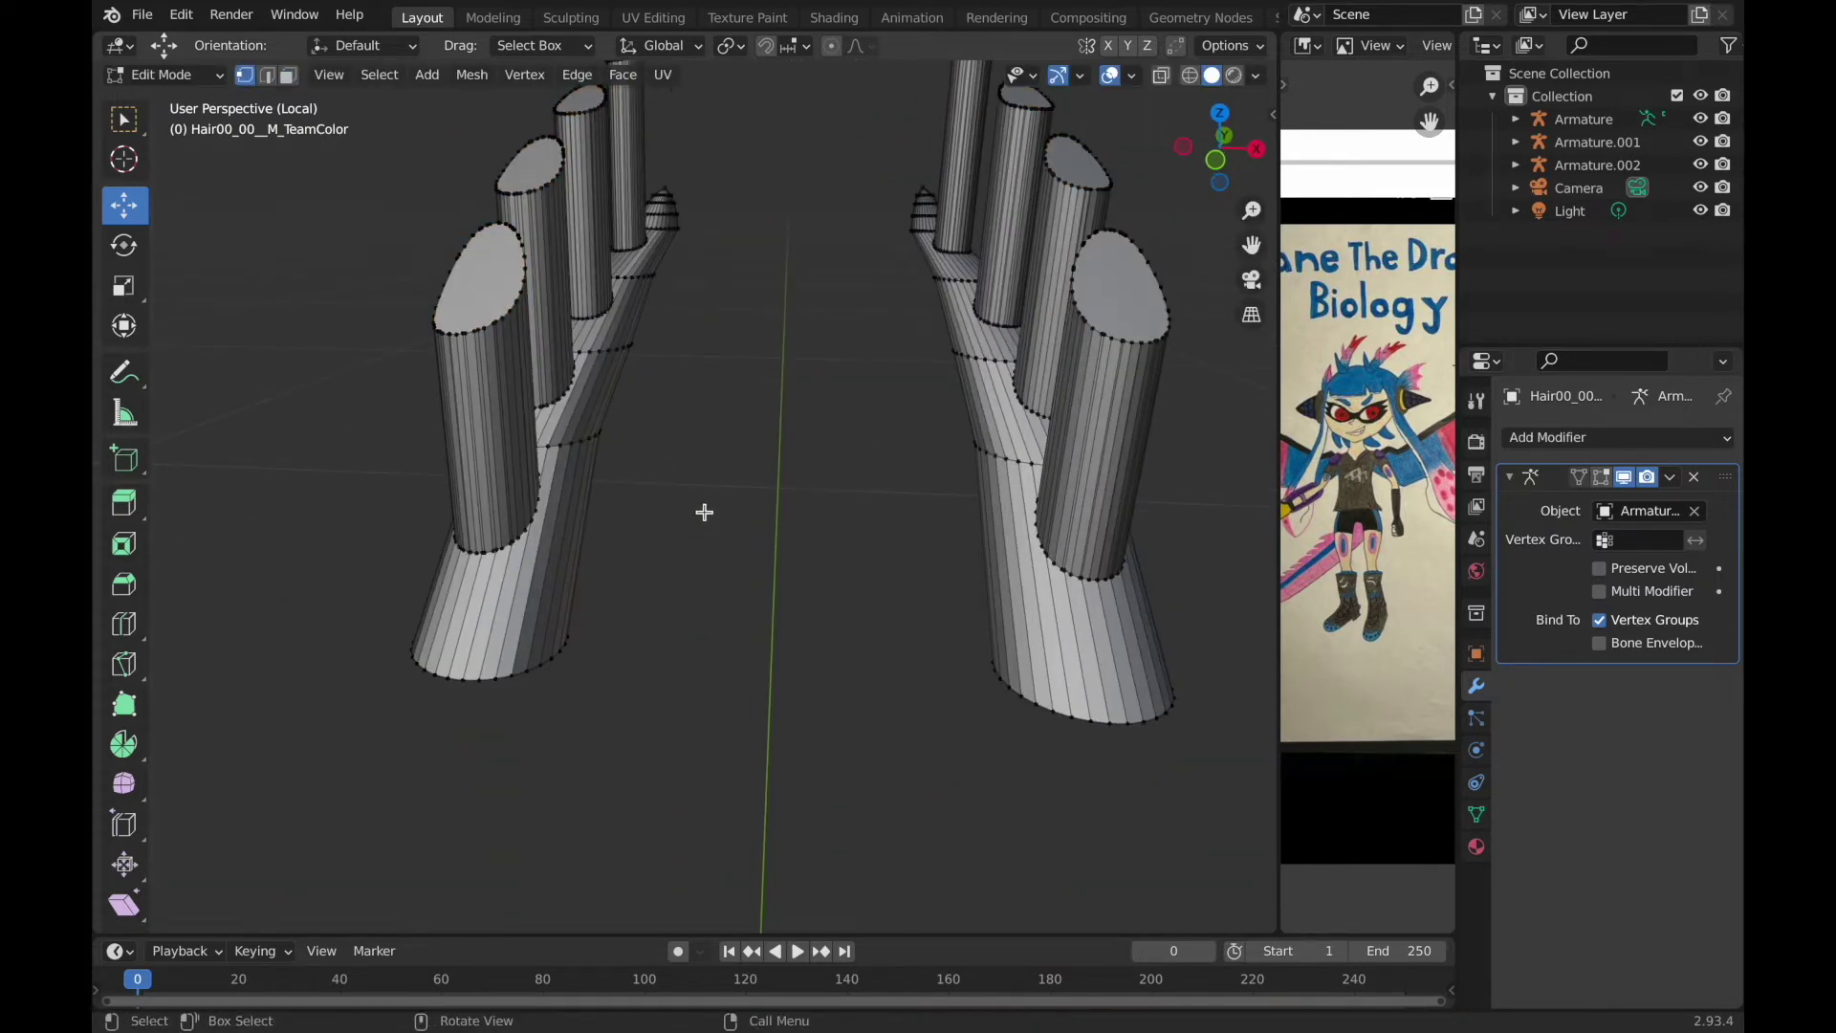
key(ctrl+r)
click(477, 433)
right_click(476, 434)
Add centred edge loops to the third tube and another tube.
middle_drag(490, 487, 950, 333)
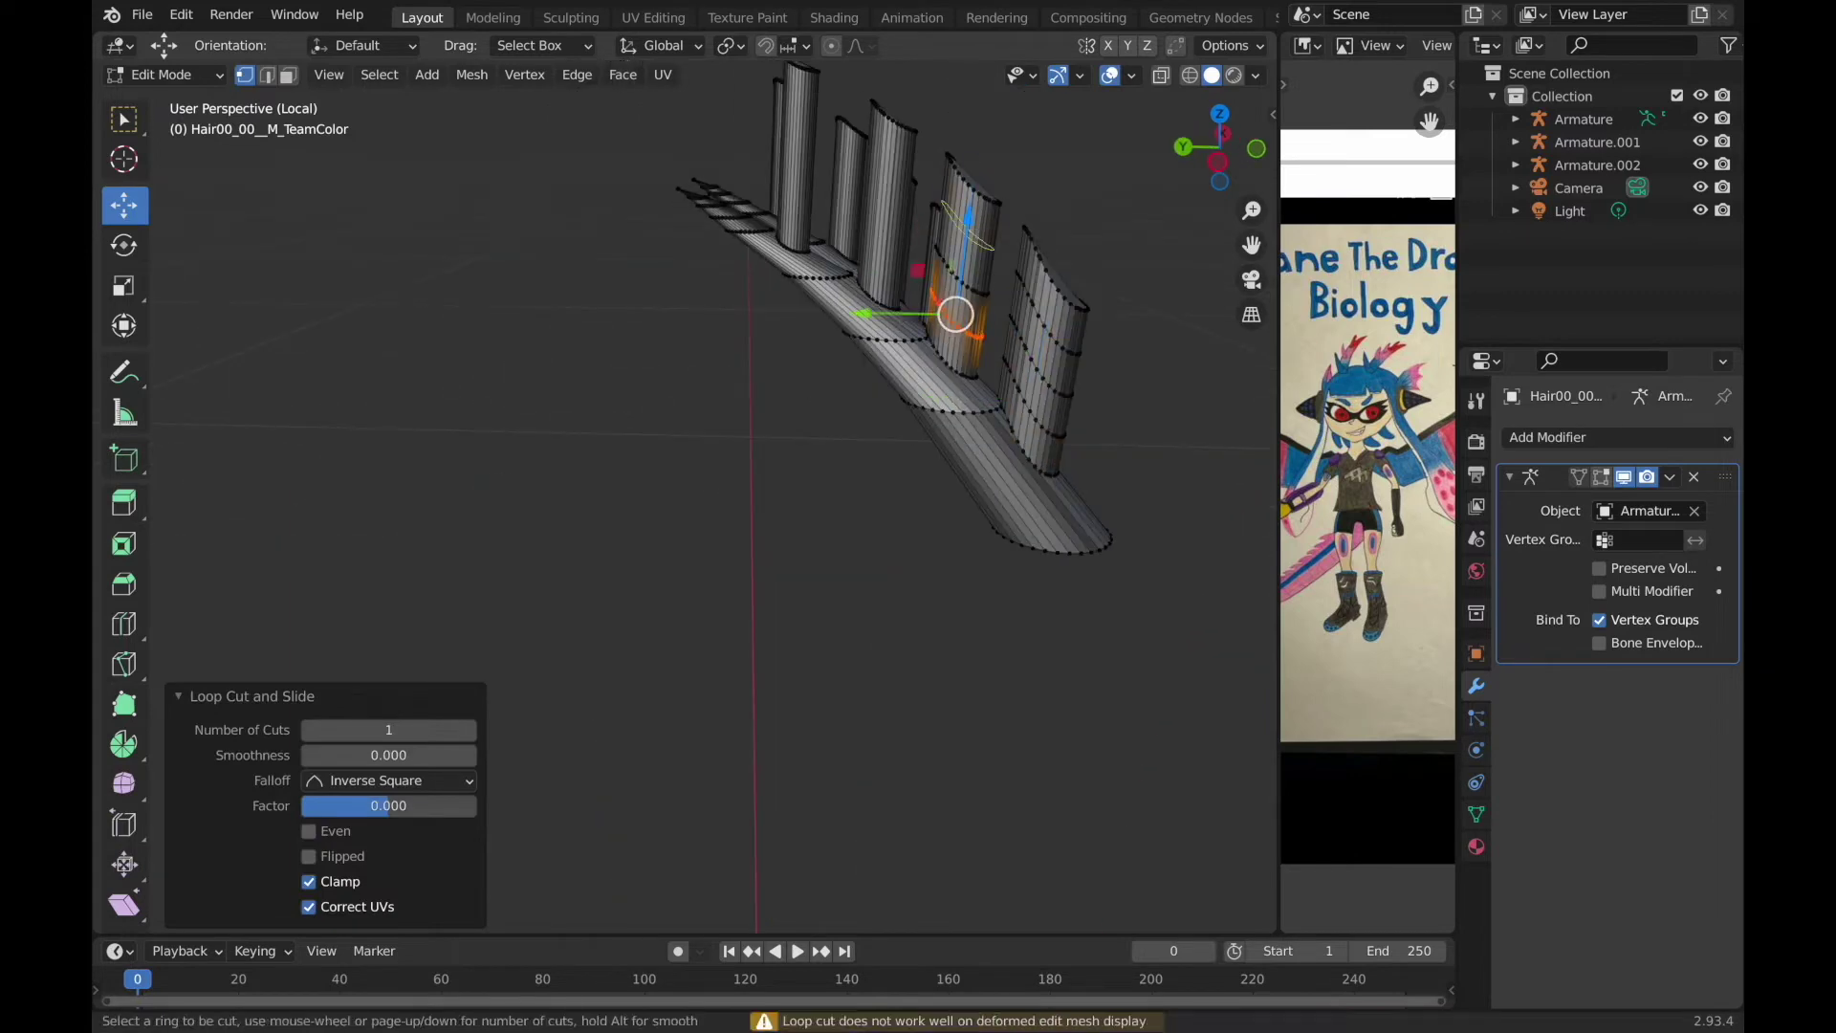
click(892, 168)
right_click(892, 167)
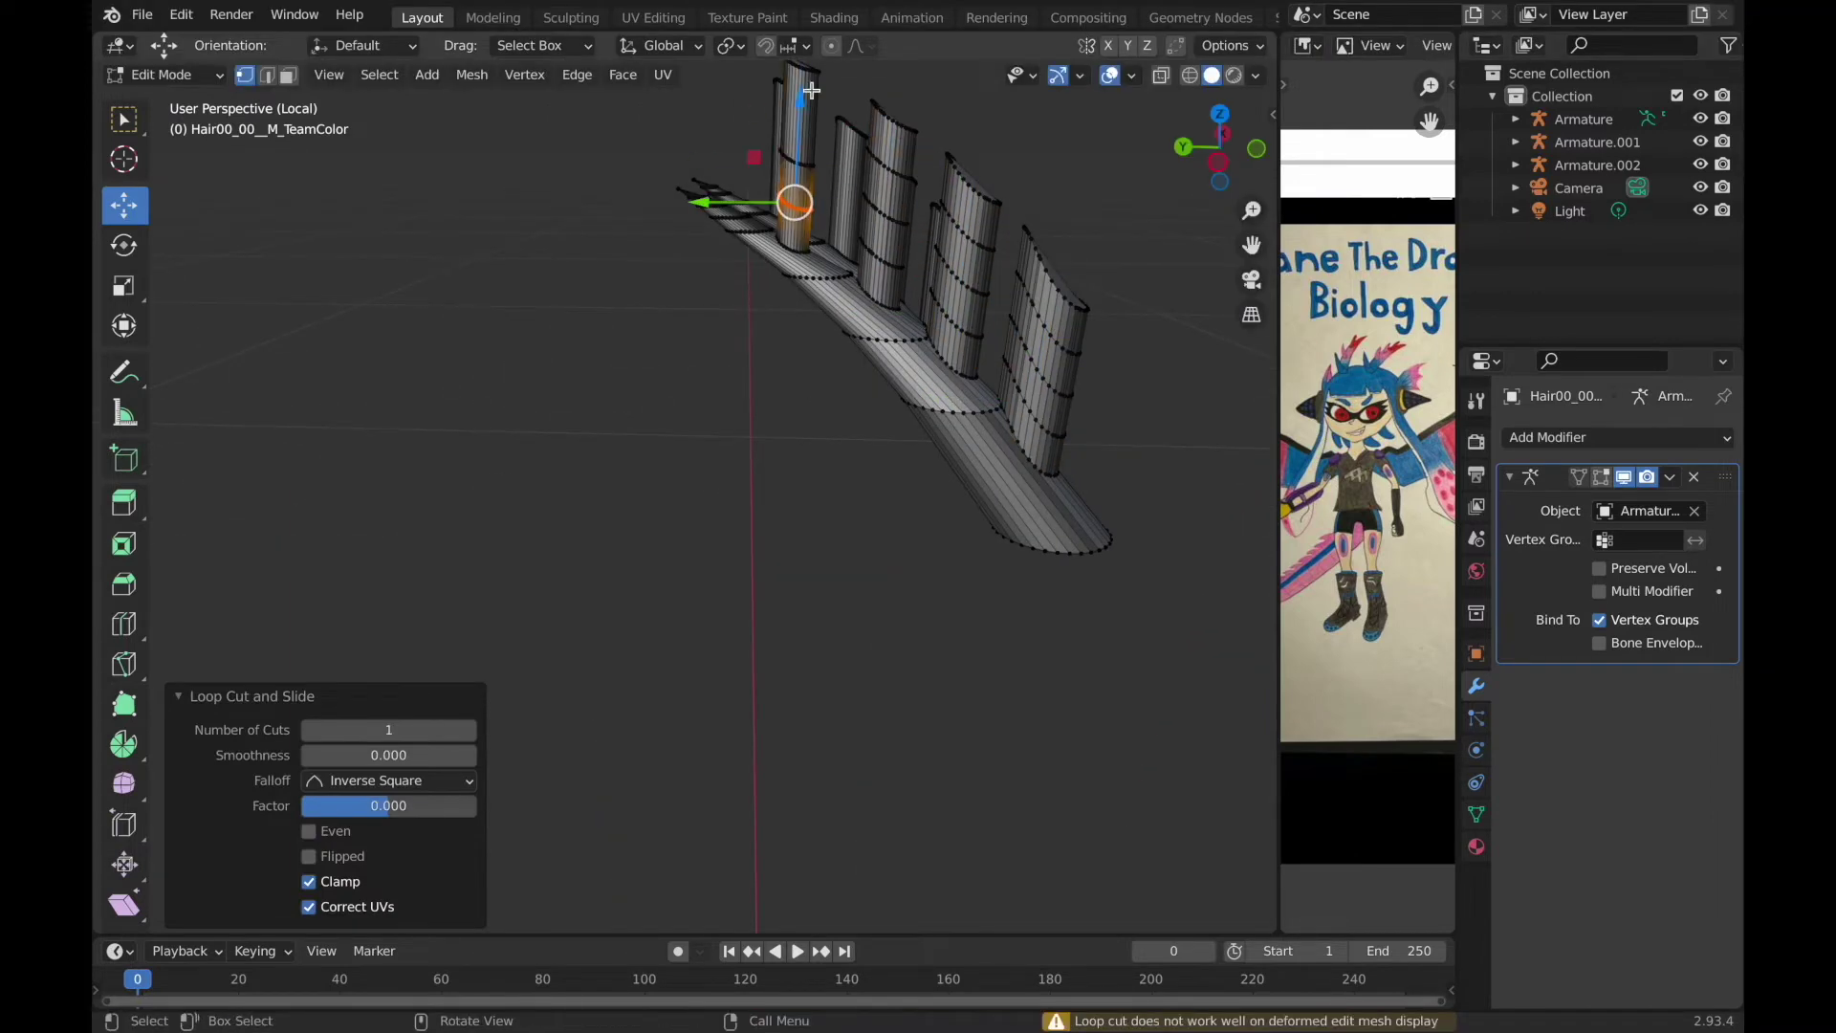
middle_drag(805, 167, 688, 464)
click(771, 330)
right_click(855, 317)
mouse_move(850, 204)
middle_down()
mouse_move(945, 224)
mouse_move(984, 262)
middle_up()
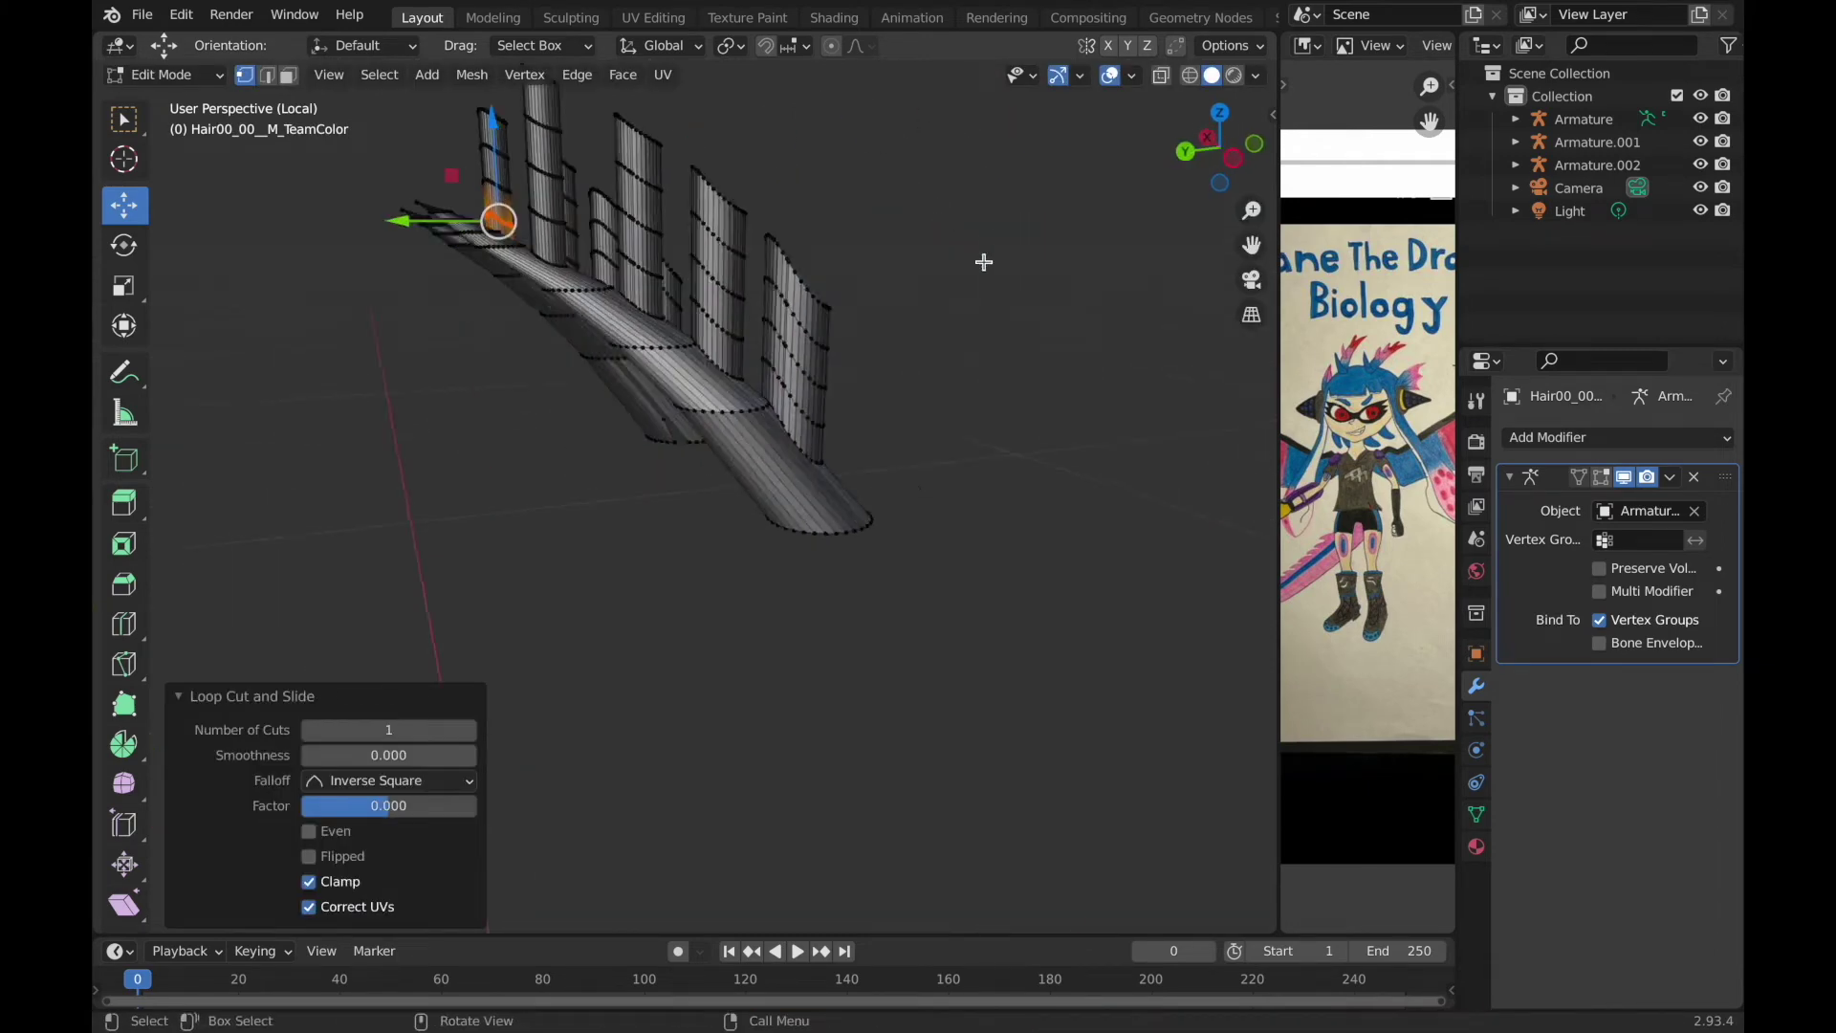
scroll(984, 262, up, 4)
Try selecting and resizing one whole tube with L, then undo it.
key(l)
key(x)
key(Escape)
key(s)
key(ctrl+z)
mouse_move(915, 436)
middle_down()
mouse_move(876, 429)
mouse_move(889, 525)
mouse_move(869, 549)
mouse_move(690, 524)
mouse_move(623, 184)
mouse_move(860, 574)
middle_up()
With X-ray on, select the tall tube and scale it to 0.832.
key(alt+z)
key(l)
key(s)
click(937, 663)
click(1227, 165)
key(s)
mouse_move(739, 332)
middle_down()
mouse_move(1058, 286)
mouse_move(858, 328)
middle_up()
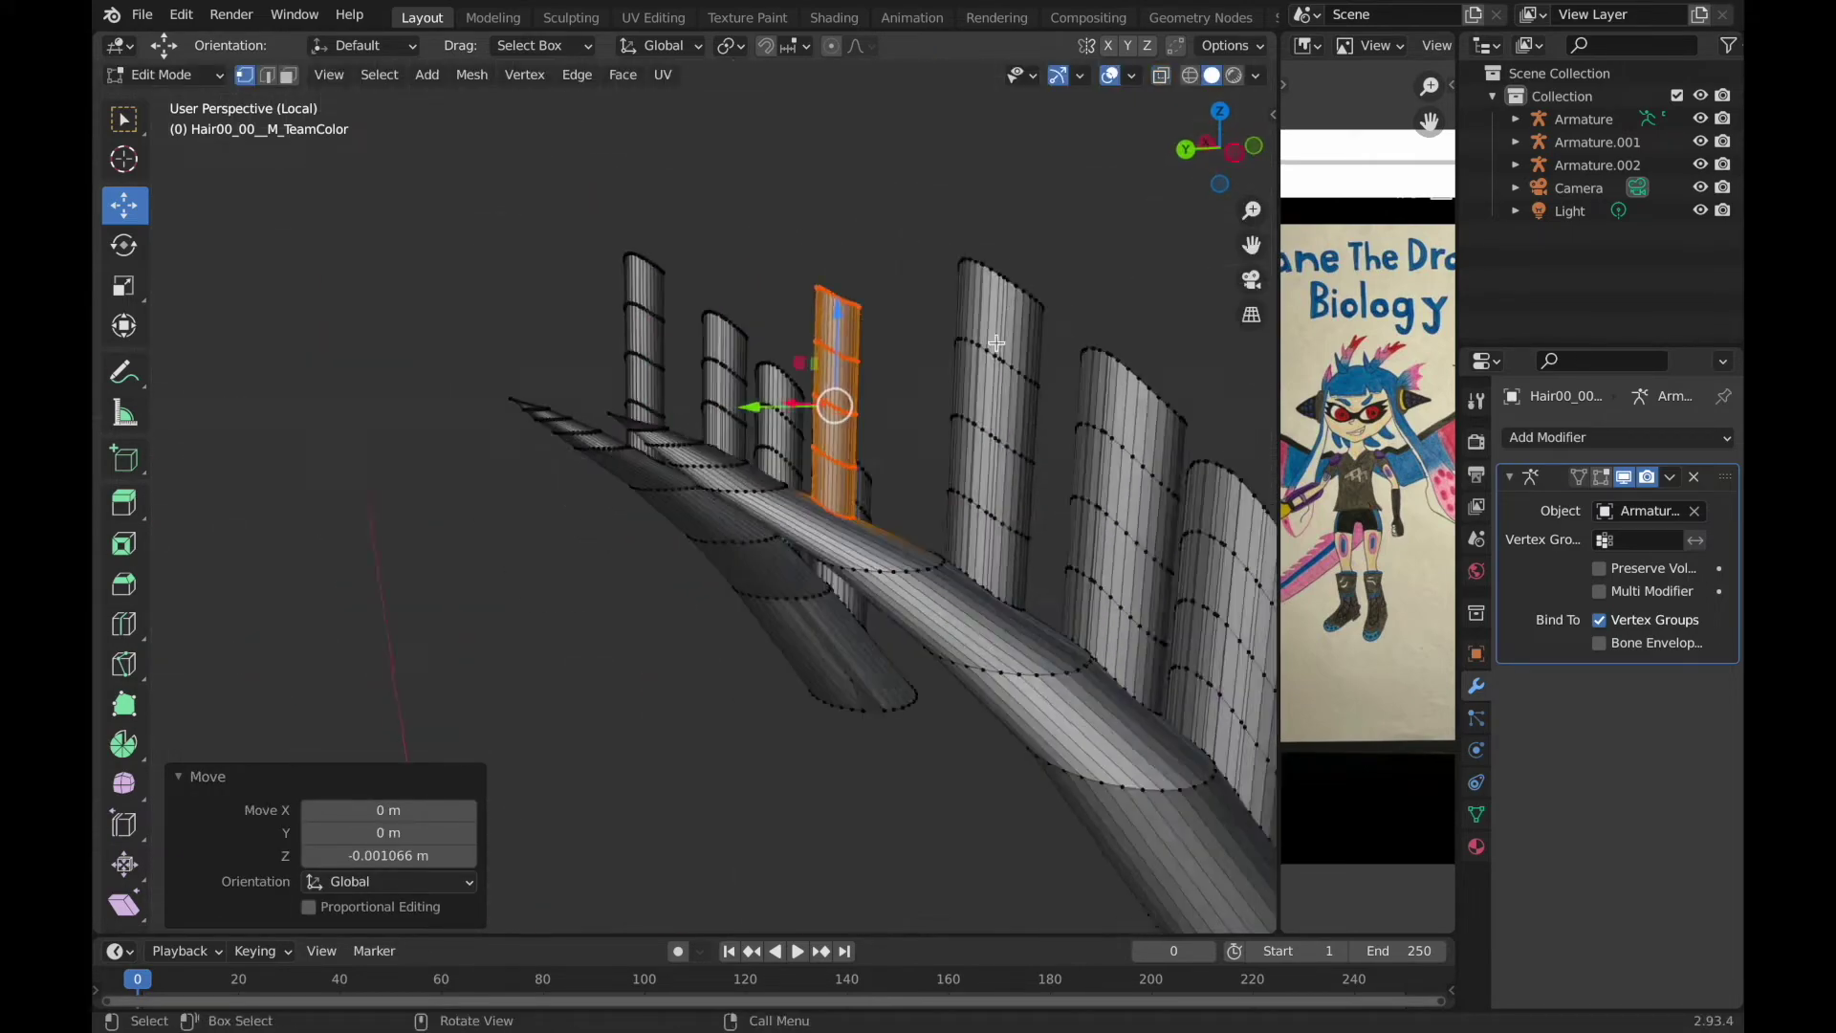
Box-select a thin hair strip and move it slightly along Y.
key(b)
drag(834, 265, 858, 328)
middle_drag(859, 328, 811, 385)
drag(727, 393, 706, 386)
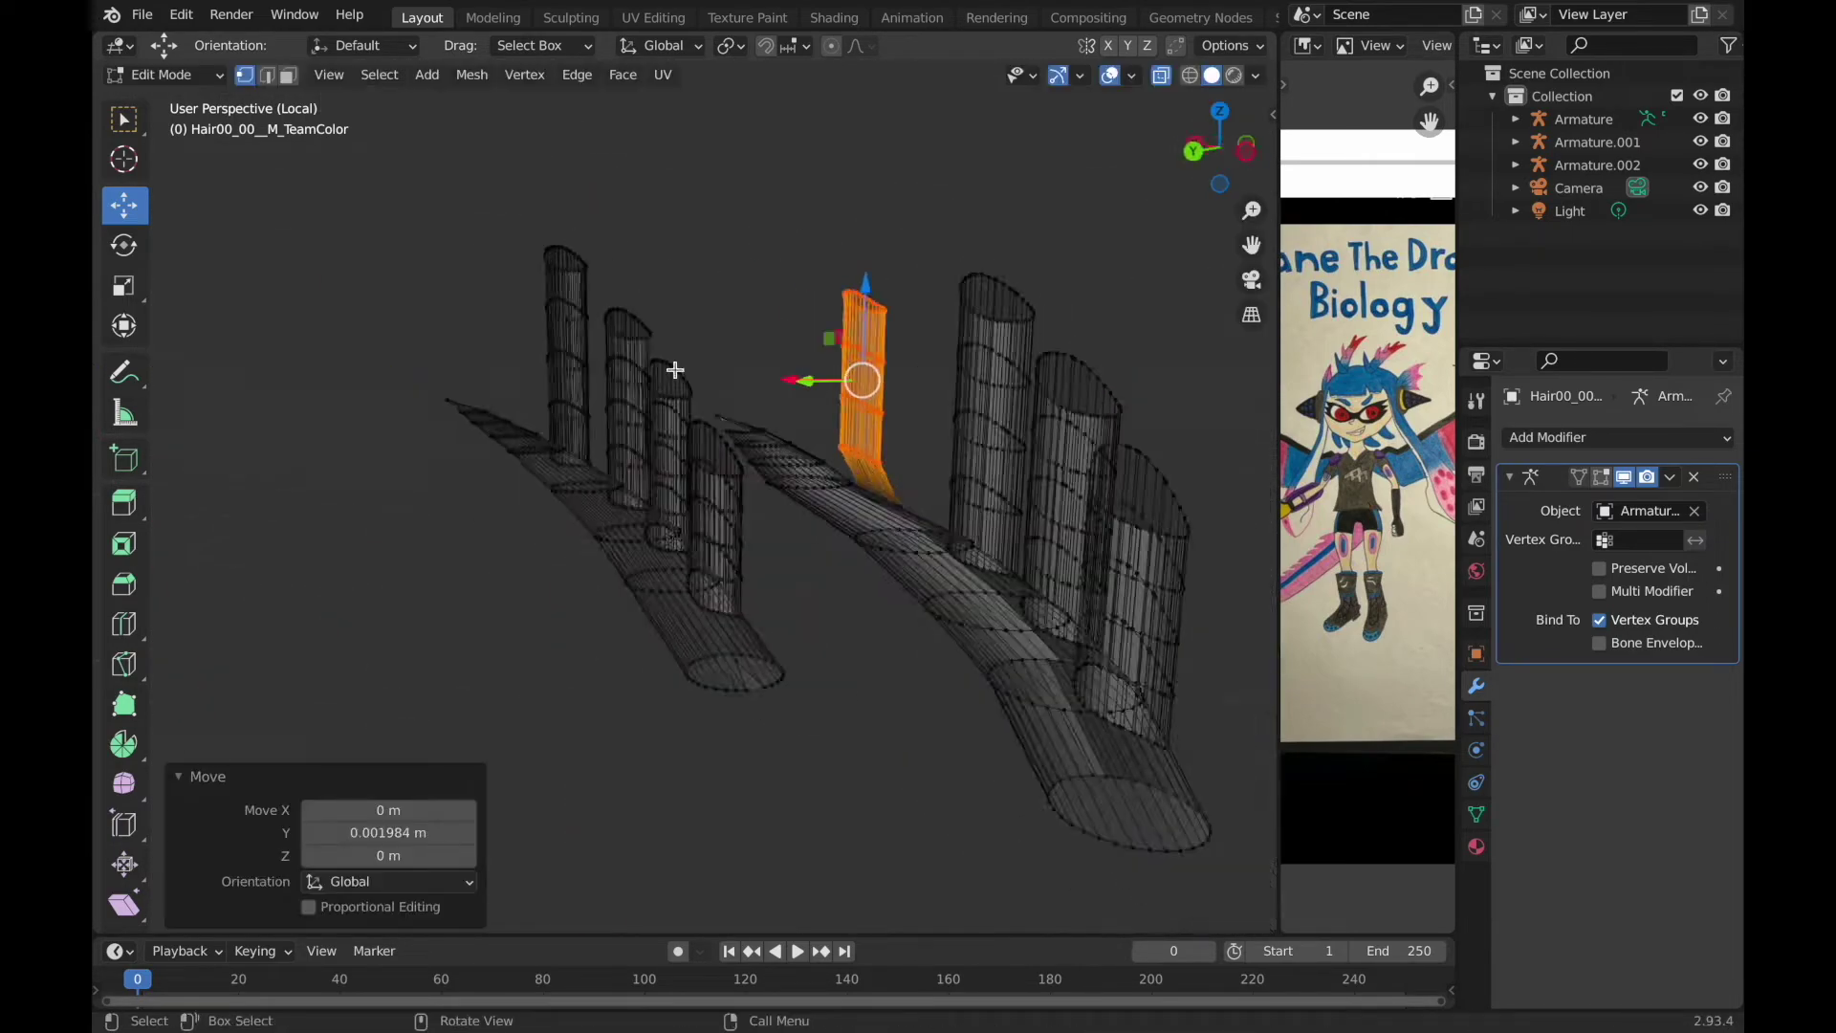
middle_drag(707, 385, 630, 277)
Move the strip twice more along the Y axis.
key(b)
drag(550, 210, 695, 392)
key(g)
key(y)
click(631, 354)
key(g)
key(y)
click(574, 328)
Box-select the strip's vertices, resize them slightly and nudge them.
key(b)
drag(476, 255, 582, 269)
key(s)
click(581, 271)
right_click(656, 533)
mouse_move(628, 373)
middle_down()
mouse_move(718, 598)
mouse_move(615, 315)
middle_up()
key(g)
click(500, 279)
middle_drag(500, 280, 589, 291)
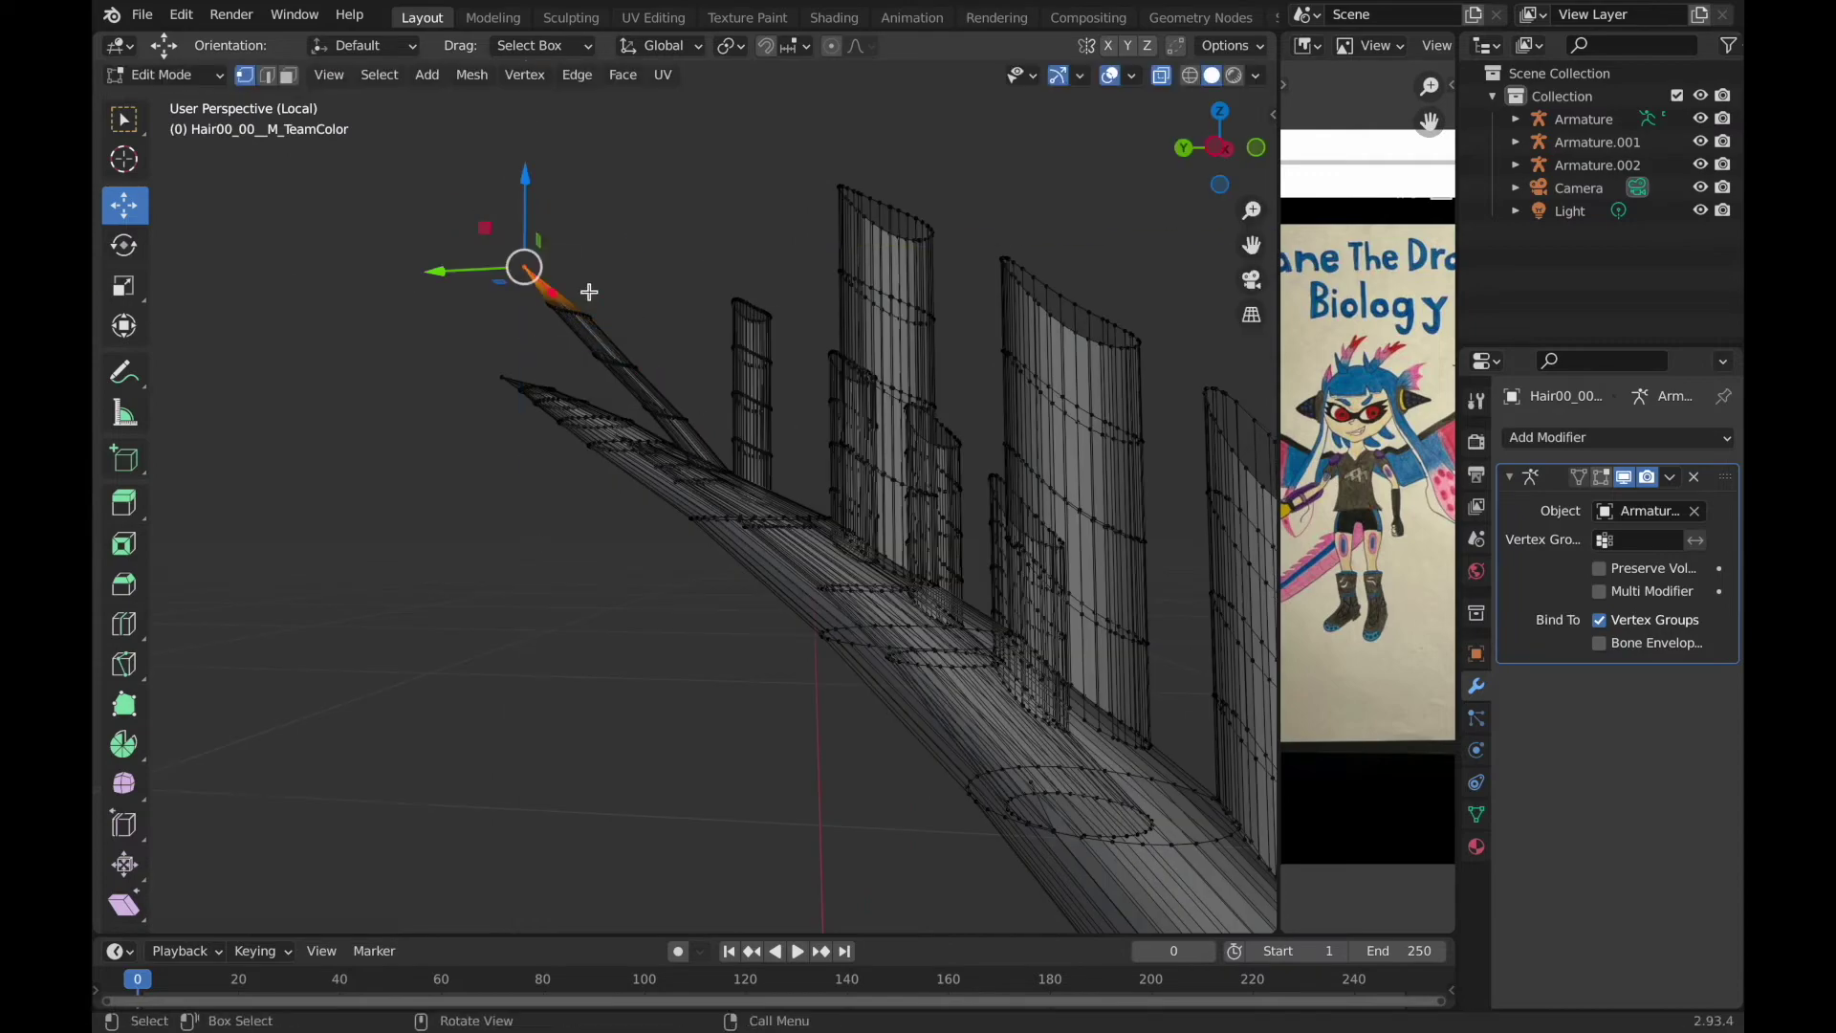
Select the strip's tip and stretch it about 1.95× along Y into a long spike.
drag(476, 206, 665, 374)
middle_drag(666, 374, 716, 481)
click(664, 409)
mouse_move(664, 410)
middle_down()
mouse_move(680, 397)
mouse_move(591, 581)
middle_up()
drag(591, 581, 673, 614)
mouse_move(674, 615)
middle_down()
mouse_move(635, 602)
mouse_move(726, 607)
middle_up()
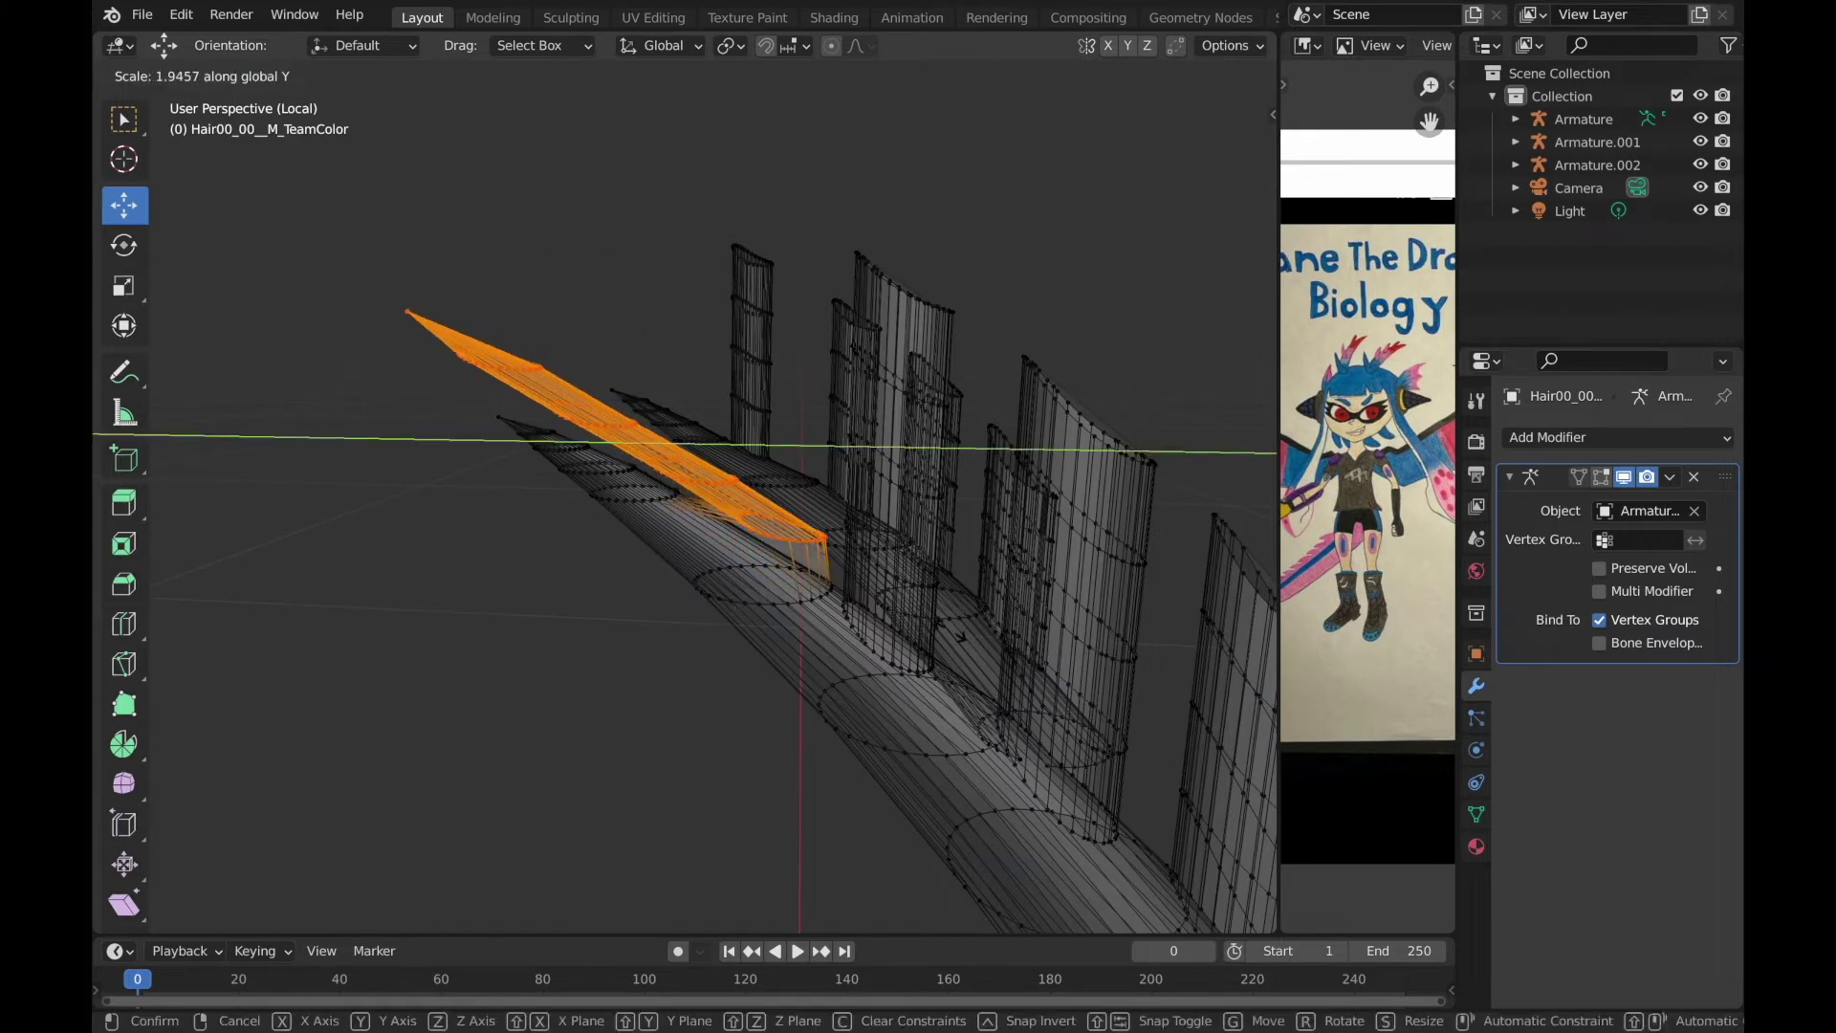
click(959, 636)
key(Escape)
mouse_move(849, 574)
middle_down()
mouse_move(858, 412)
mouse_move(841, 426)
mouse_move(627, 376)
middle_up()
Box-select a small neighbouring strip and shift it 0.00063 m along X.
key(b)
drag(627, 377, 708, 416)
middle_drag(742, 463, 765, 383)
key(b)
drag(794, 273, 907, 412)
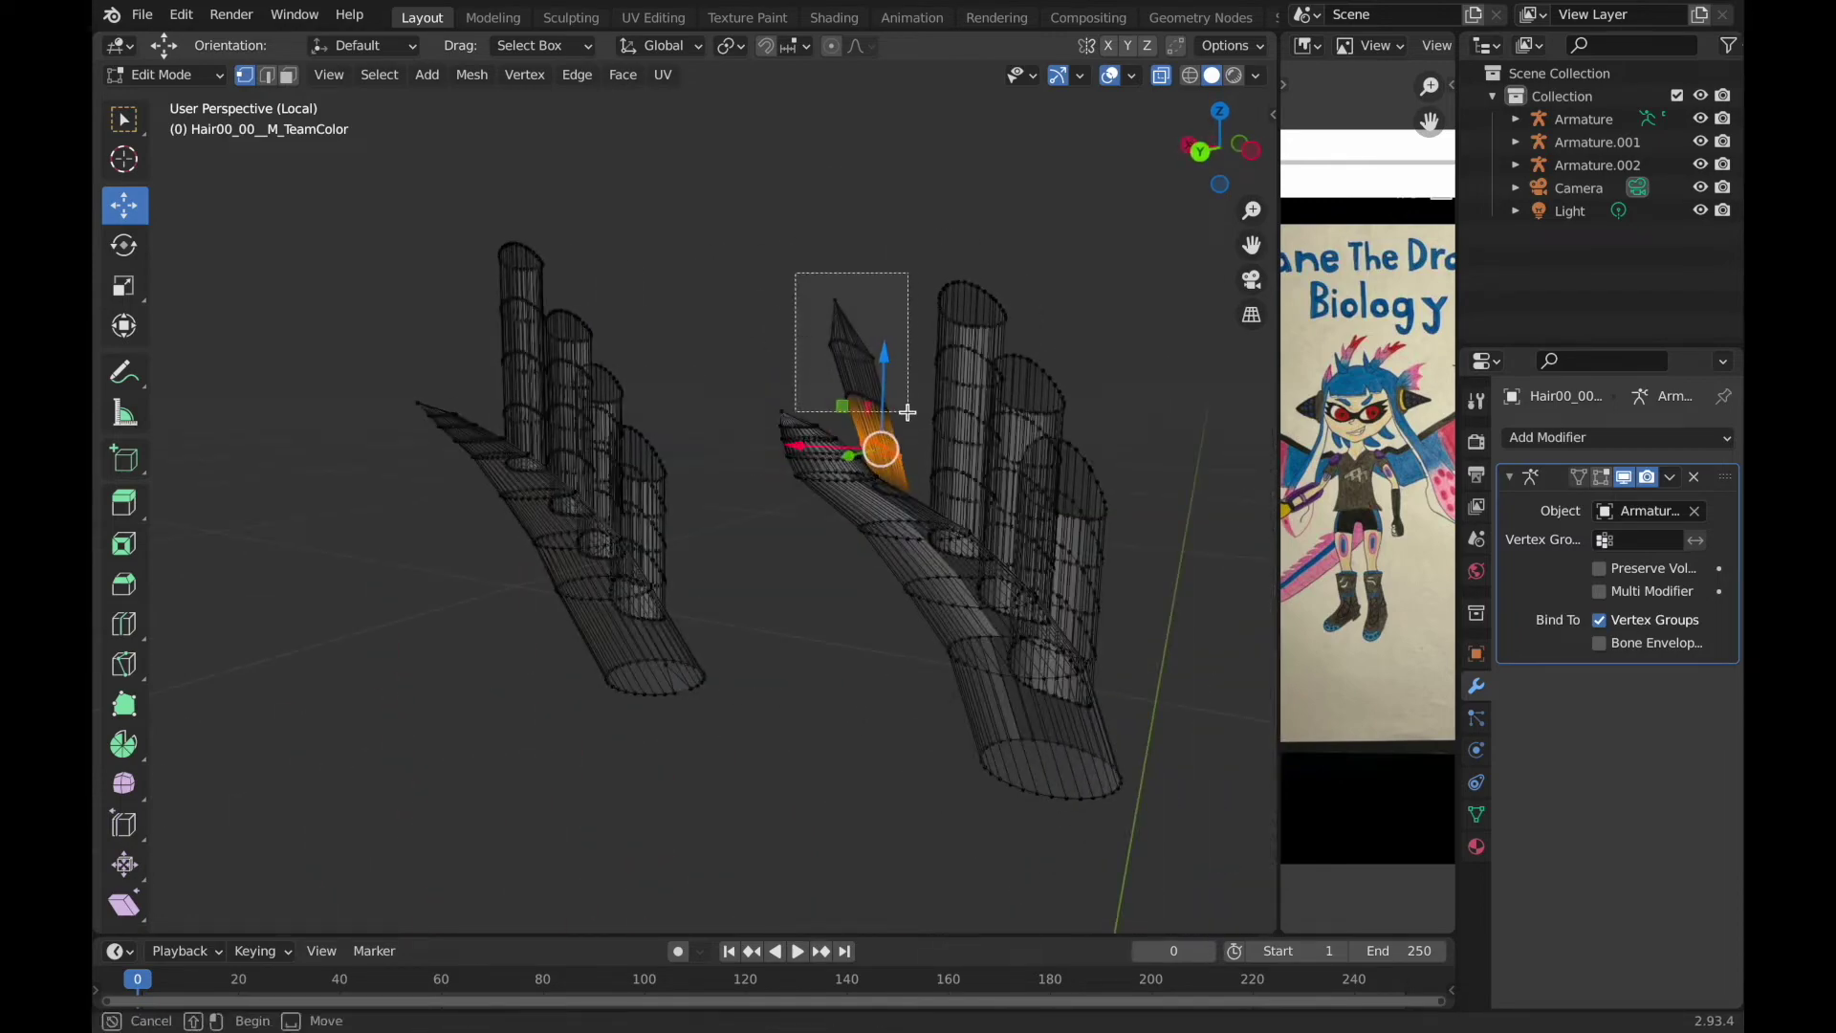
mouse_move(908, 412)
middle_down()
mouse_move(910, 435)
mouse_move(864, 418)
mouse_move(807, 376)
mouse_move(861, 376)
mouse_move(790, 353)
middle_up()
scroll(912, 441, up, 3)
drag(790, 353, 852, 271)
mouse_move(852, 271)
middle_down()
mouse_move(834, 364)
mouse_move(685, 176)
middle_up()
drag(684, 176, 784, 378)
mouse_move(785, 378)
middle_down()
mouse_move(738, 319)
mouse_move(766, 442)
mouse_move(970, 500)
mouse_move(602, 176)
mouse_move(1109, 593)
middle_up()
Lower the strip slightly along Z, then move the upright strip within the side plane.
key(g)
key(z)
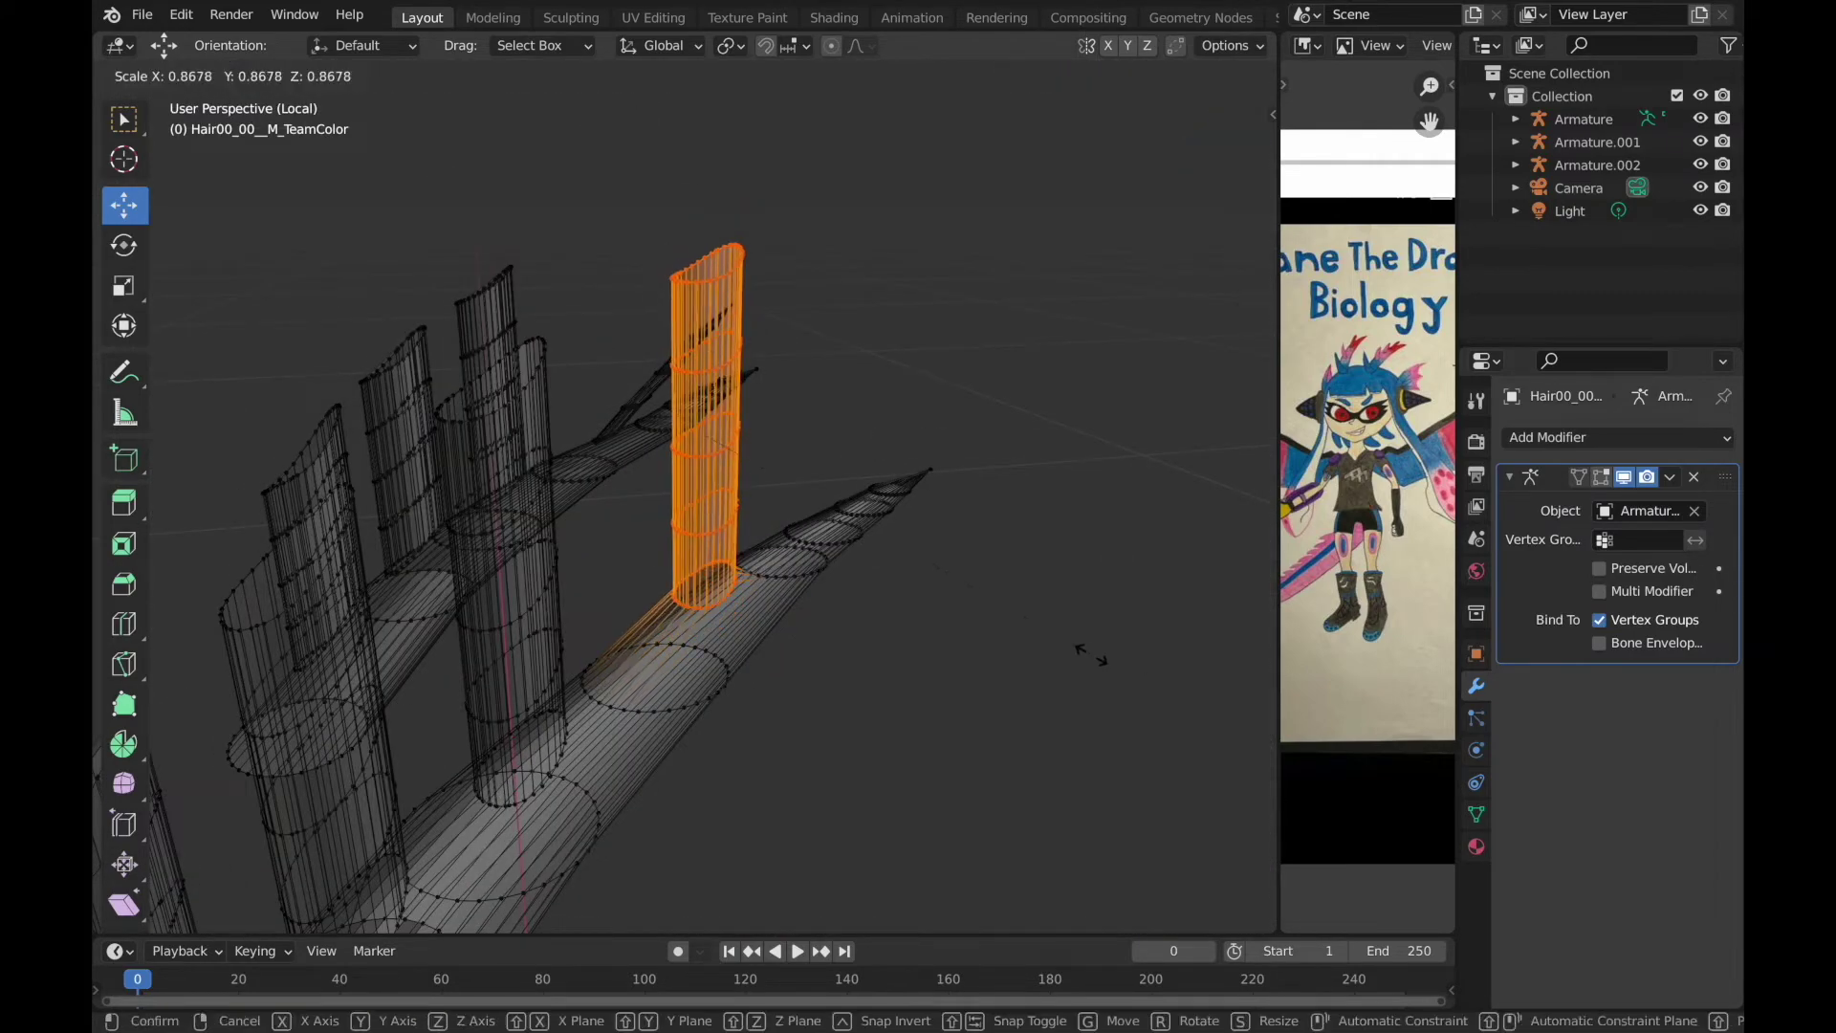
click(1132, 674)
mouse_move(1135, 697)
middle_down()
mouse_move(1092, 664)
mouse_move(1072, 507)
middle_up()
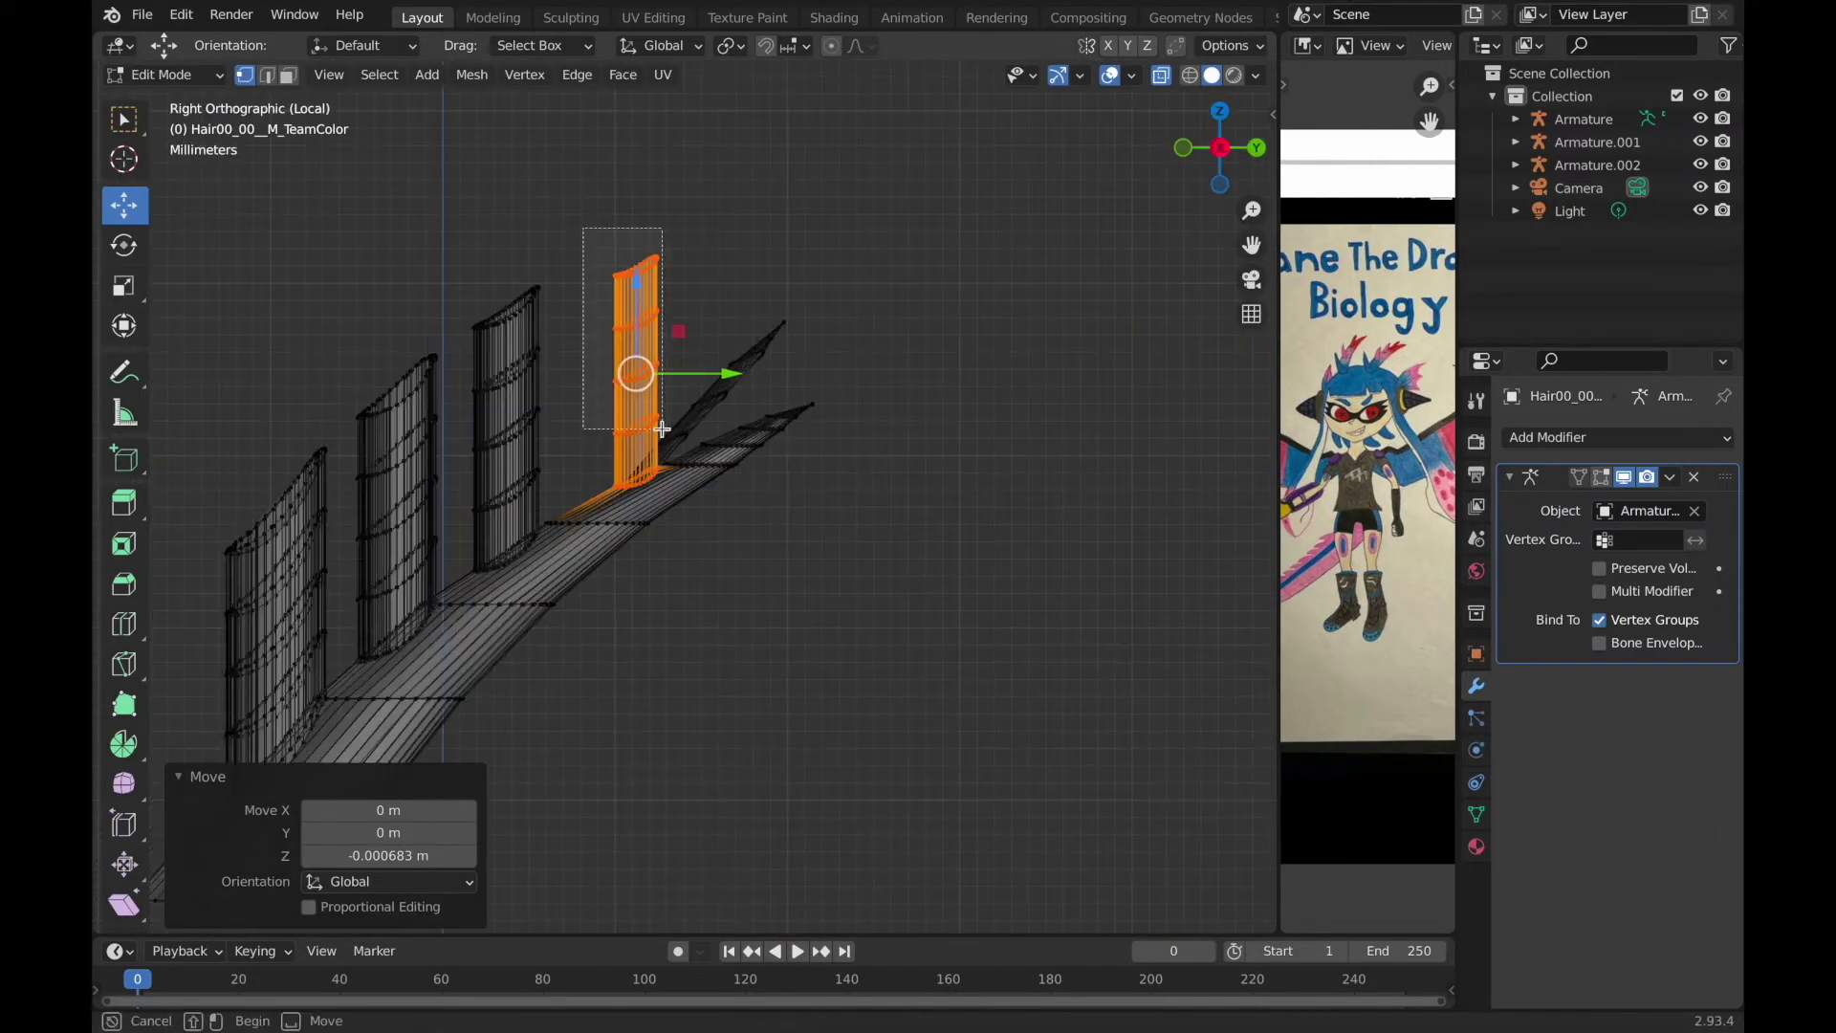
drag(582, 227, 661, 428)
mouse_move(679, 305)
mouse_down()
mouse_move(722, 315)
mouse_move(787, 278)
mouse_up()
middle_drag(787, 279, 875, 168)
Merge the selected vertices at their centre and move the merged point.
right_click(980, 231)
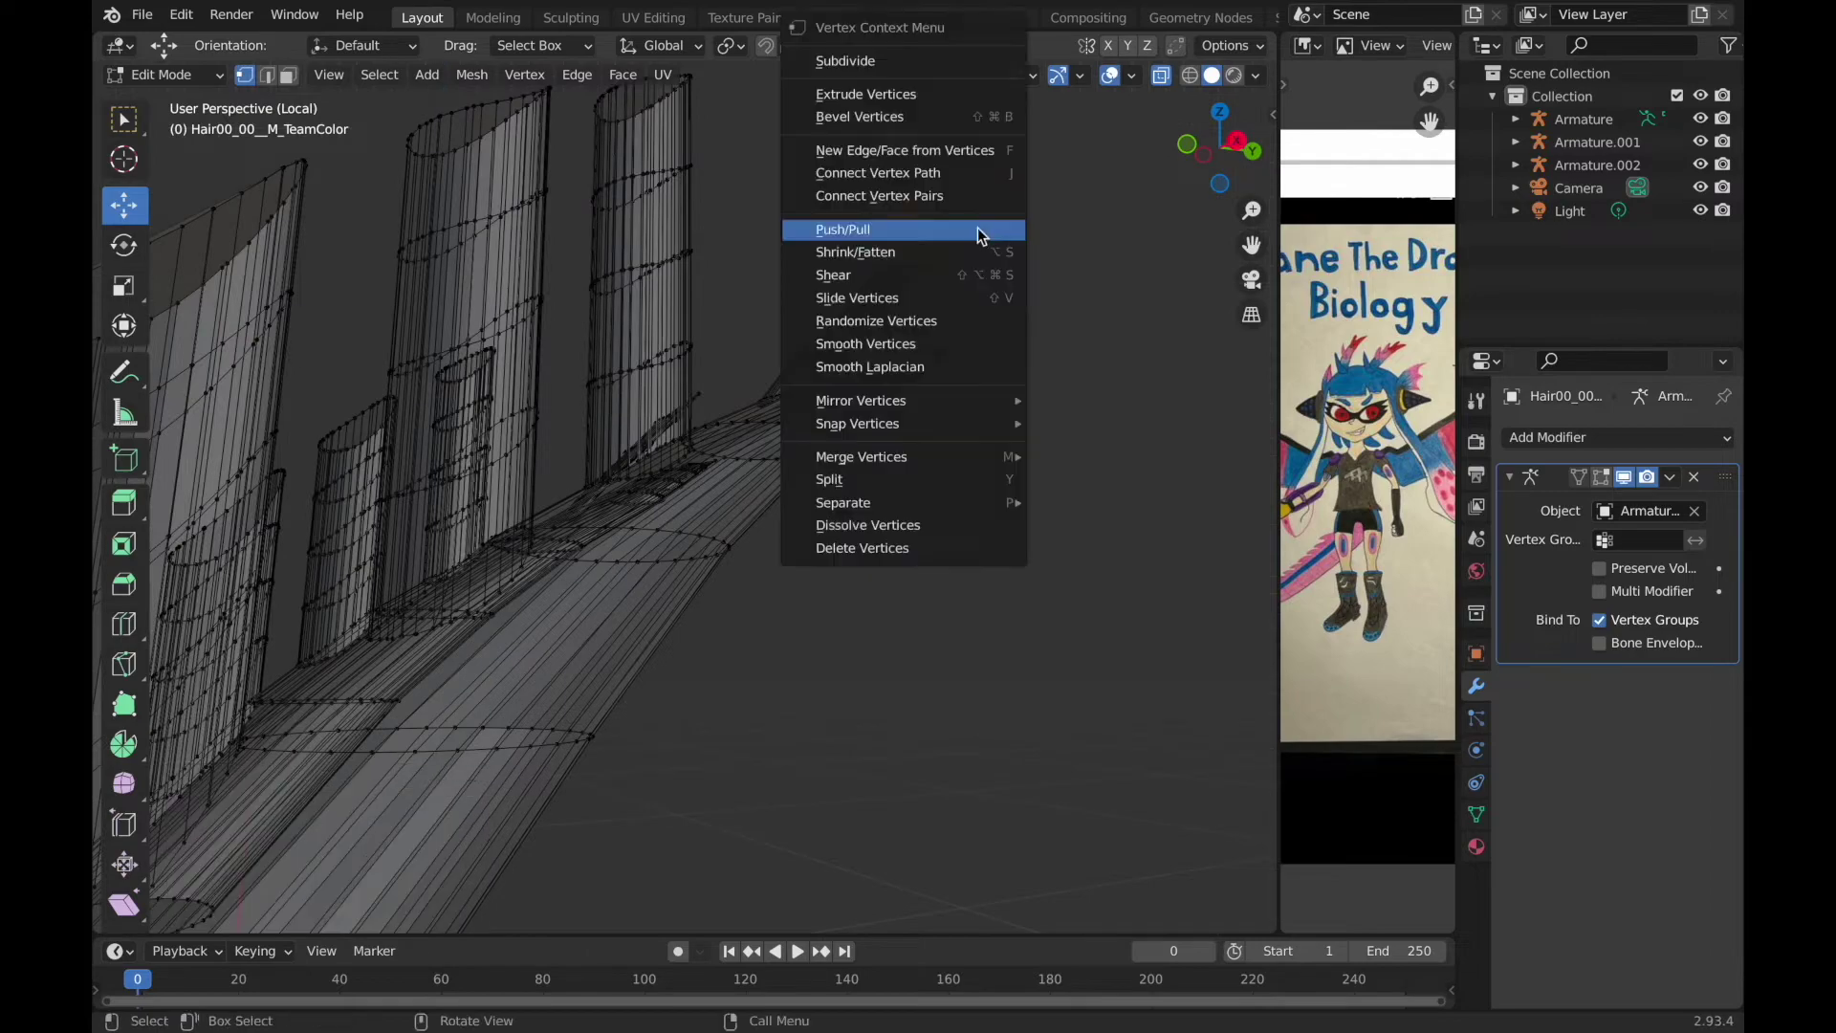
click(1080, 456)
drag(742, 299, 745, 296)
mouse_move(744, 296)
middle_down()
mouse_move(828, 277)
mouse_move(458, 296)
middle_up()
key(KP_3)
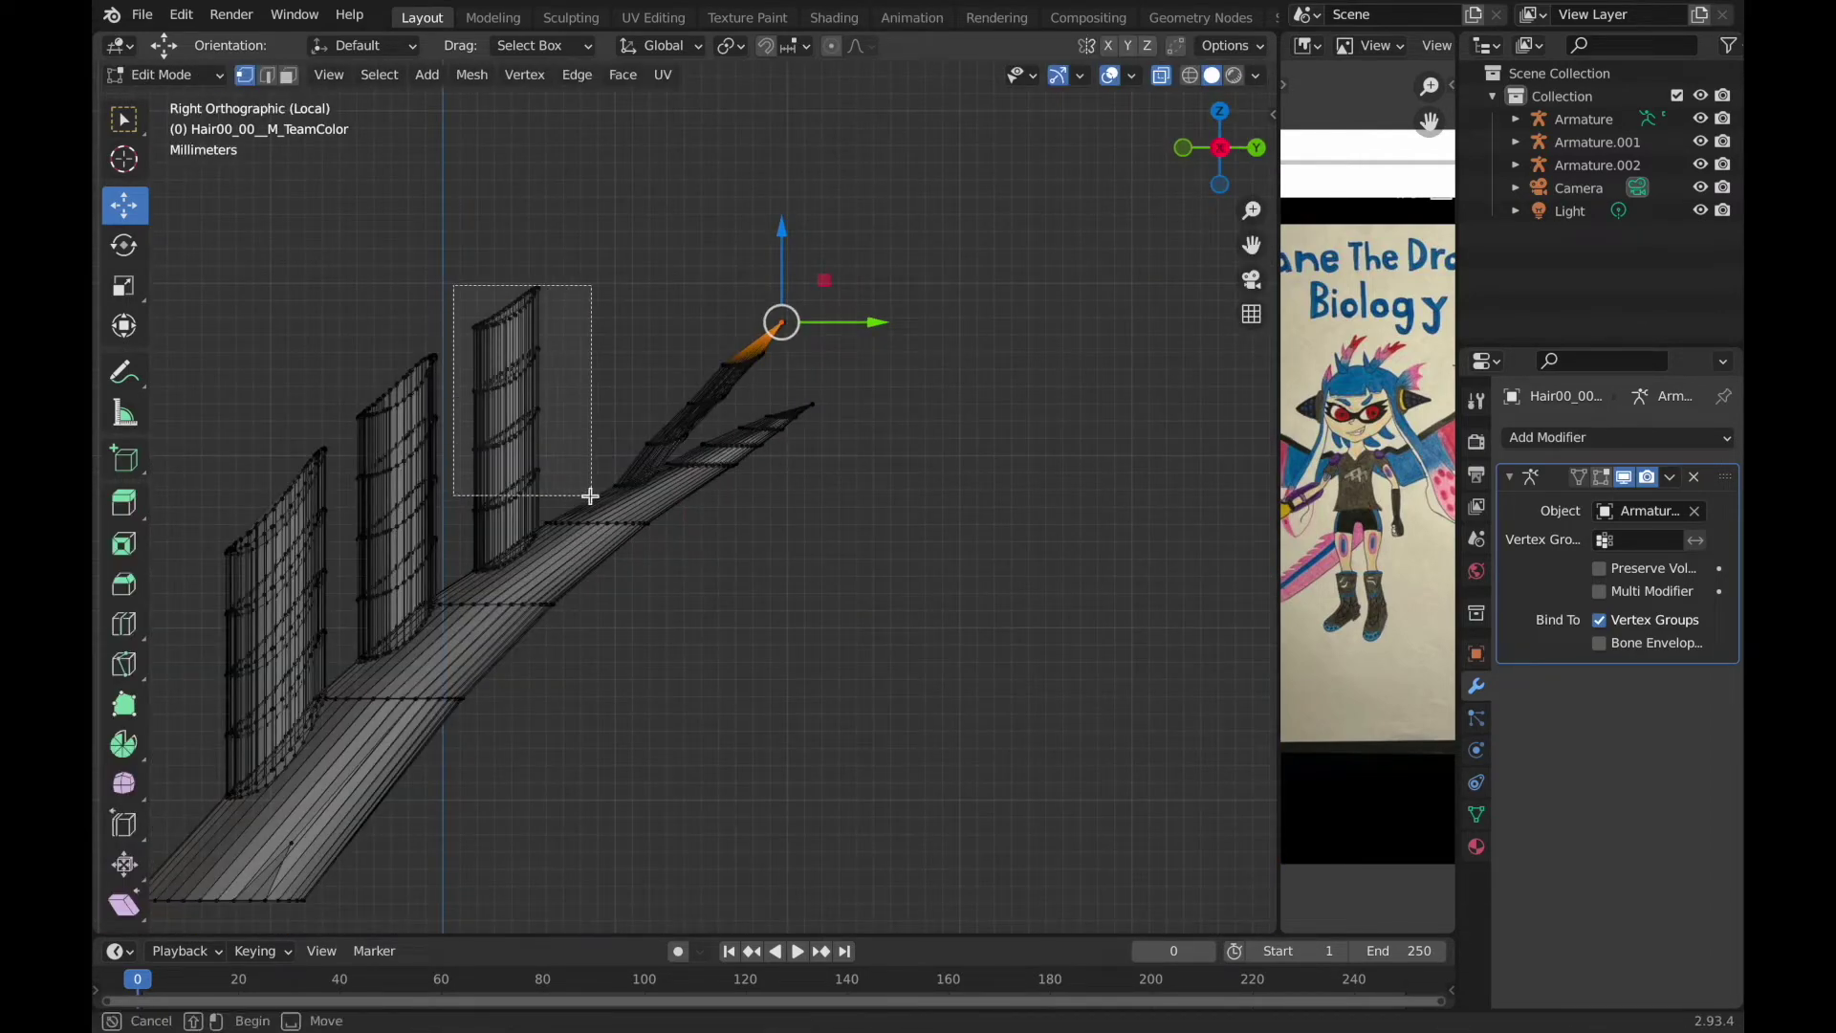
Move the upright strip along Y twice in side view.
drag(541, 517, 541, 516)
key(g)
key(y)
click(574, 507)
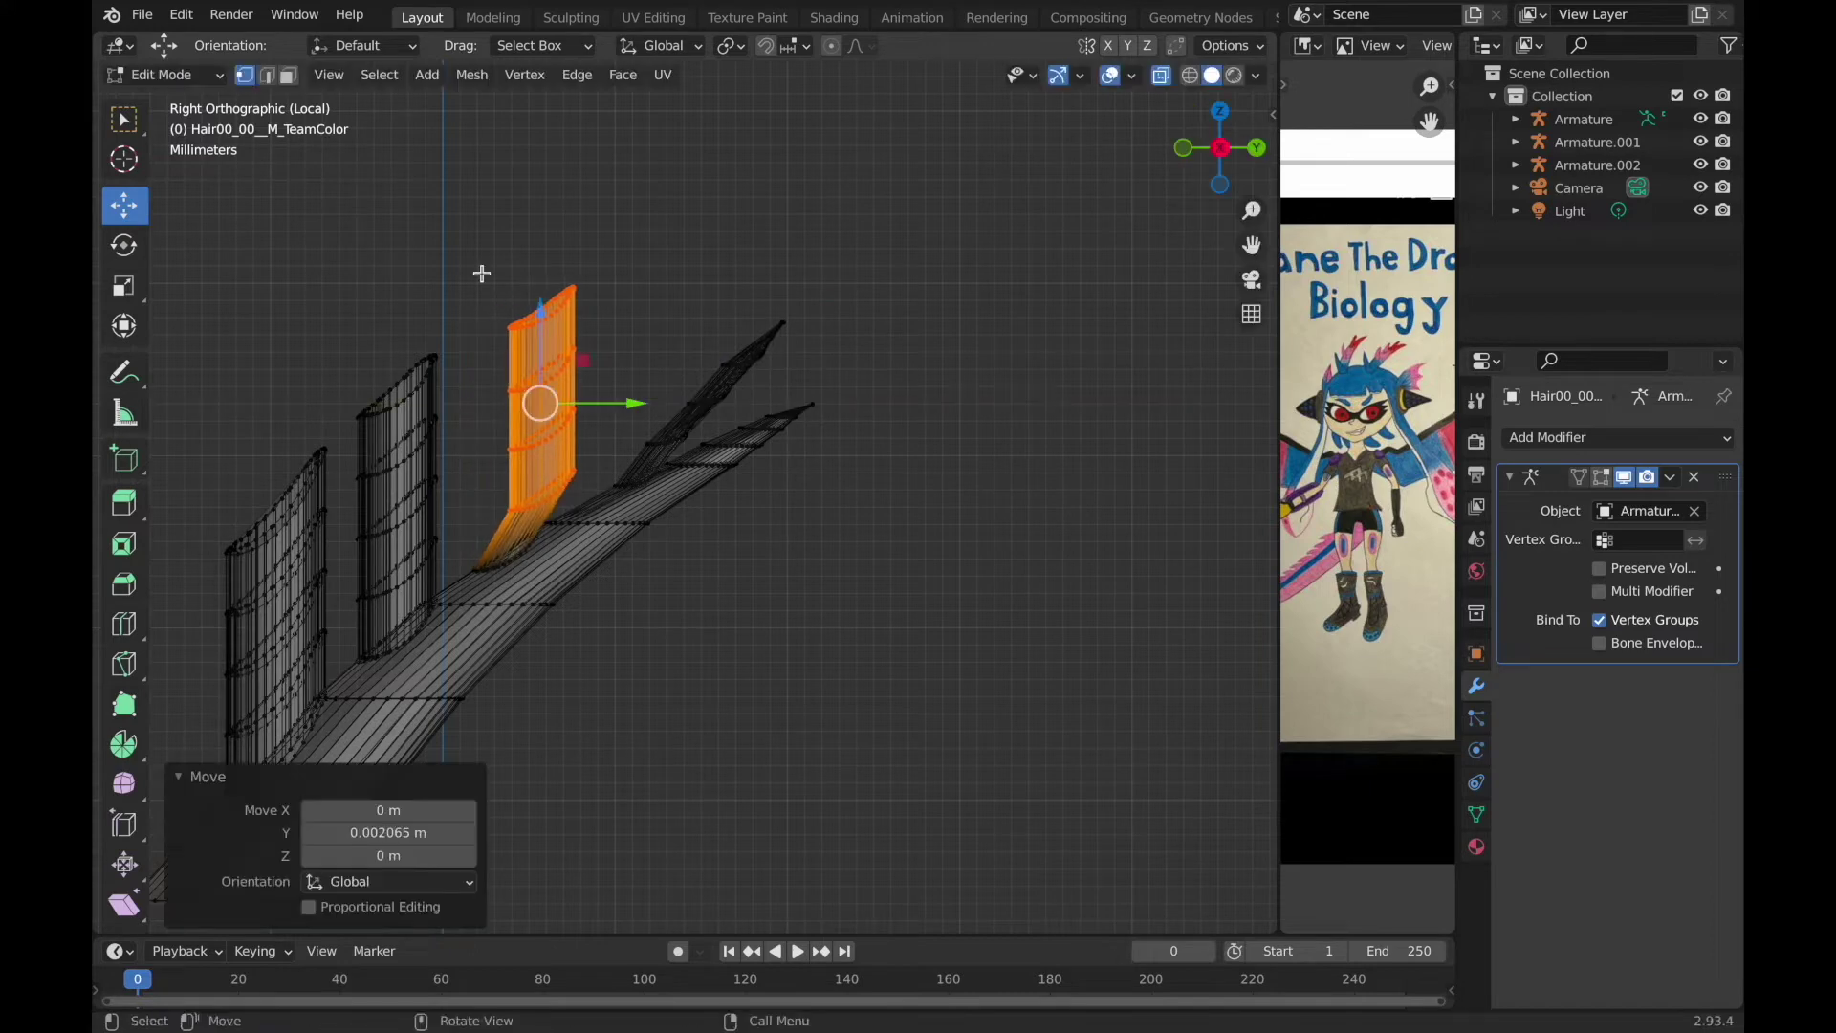
key(g)
key(y)
click(653, 430)
click(687, 395)
middle_drag(545, 246, 516, 334)
Merge the selected vertices to a point and reposition it.
click(517, 341)
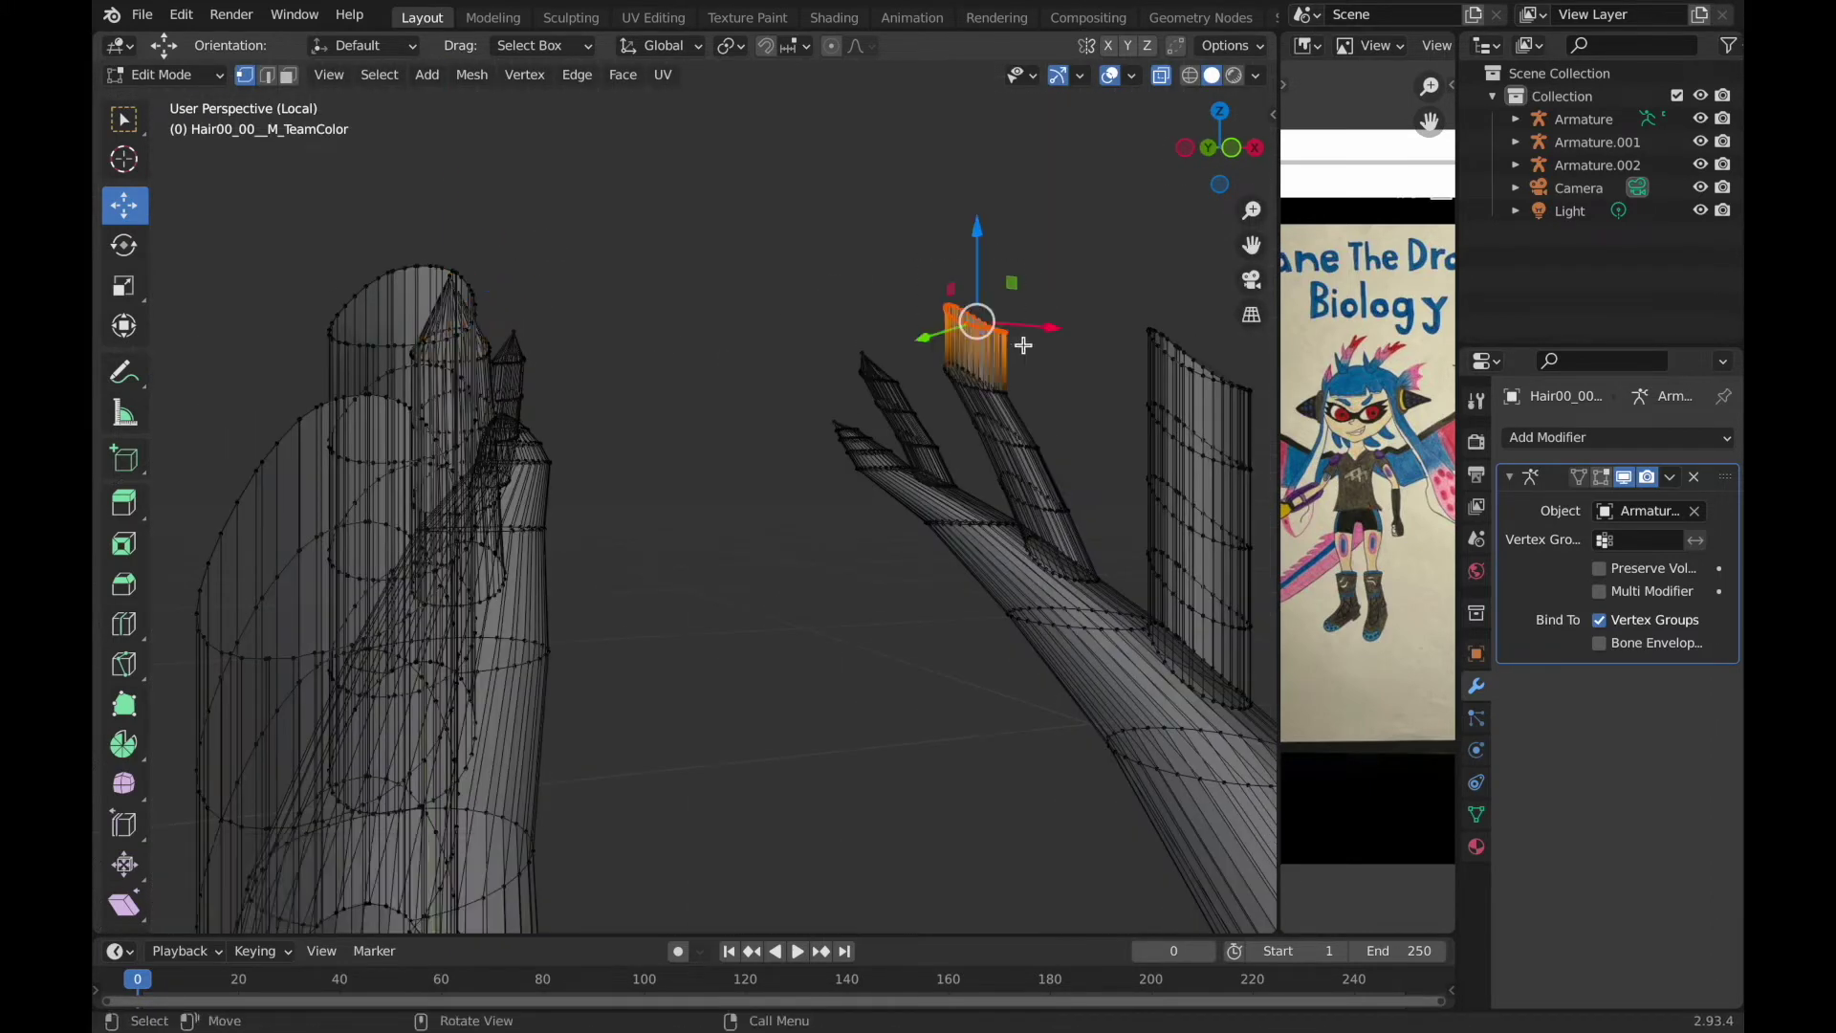
drag(1218, 148, 1233, 153)
click(1253, 149)
key(g)
click(733, 258)
middle_drag(732, 258, 727, 262)
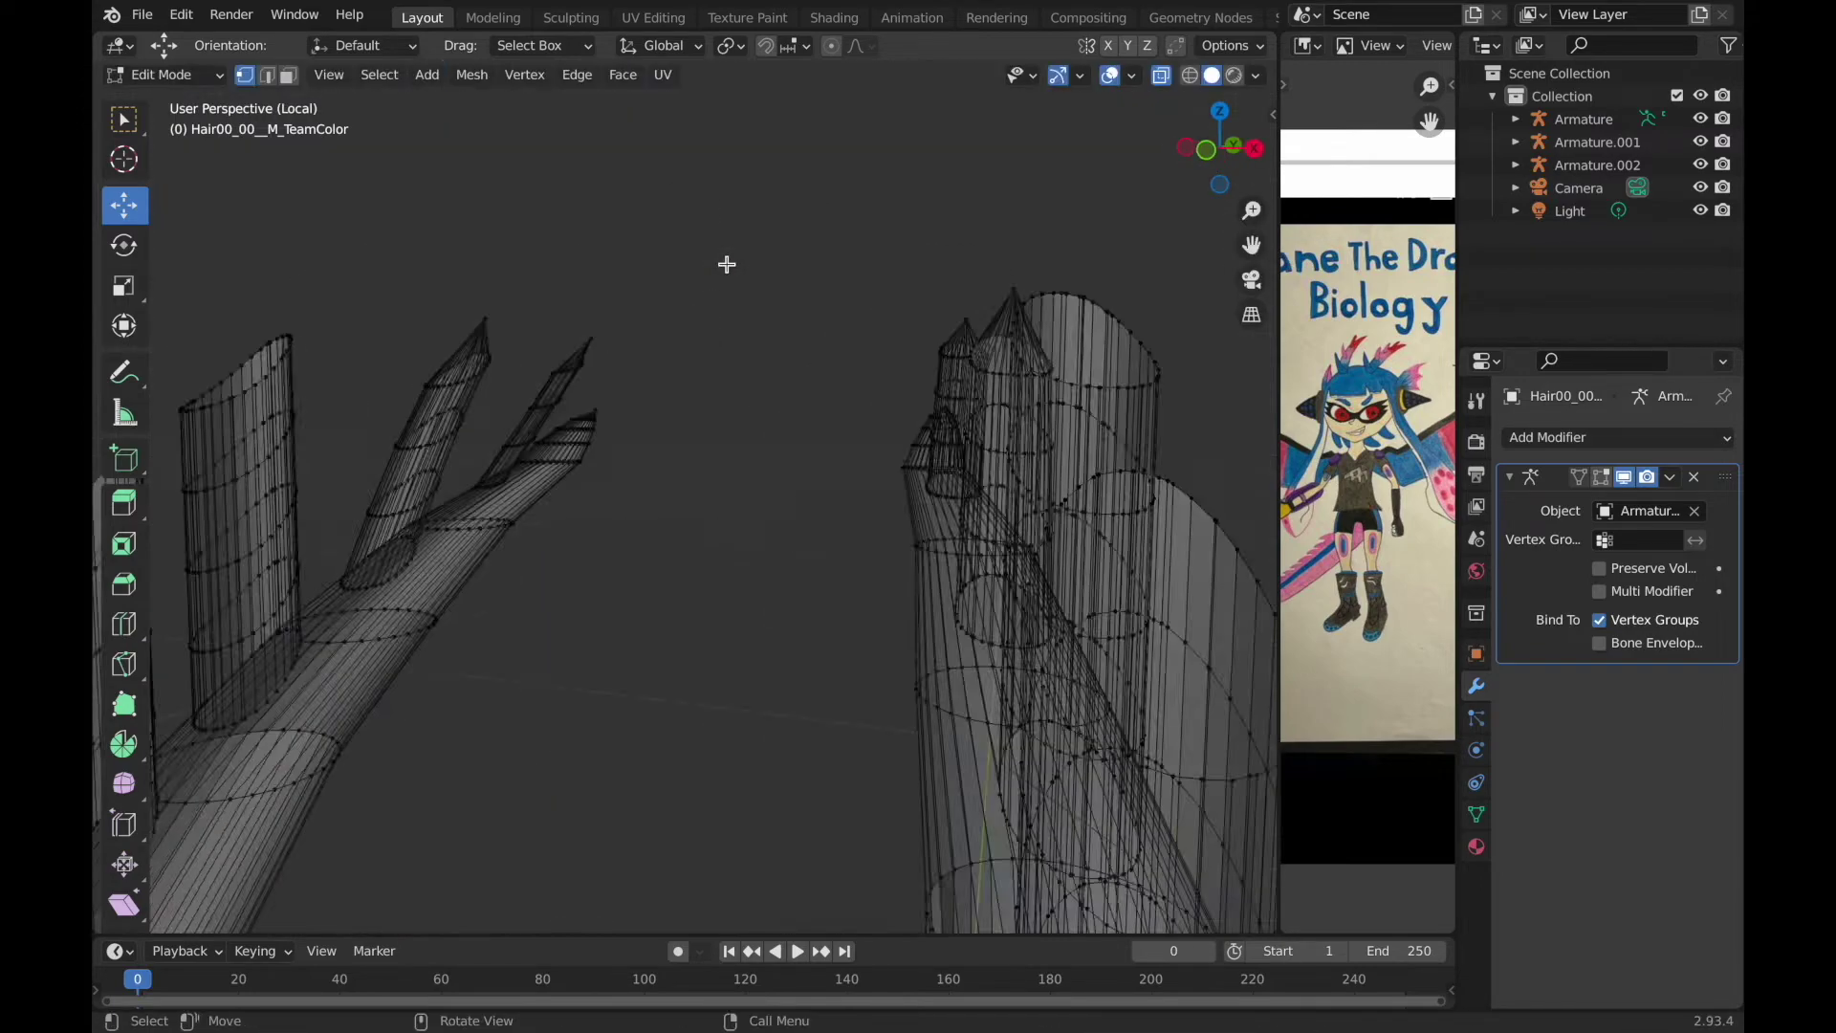
scroll(727, 262, down, 4)
scroll(727, 264, up, 4)
key(KP_3)
Select the flat rear strand and slide it along Y closer to the spikes.
drag(510, 329, 629, 437)
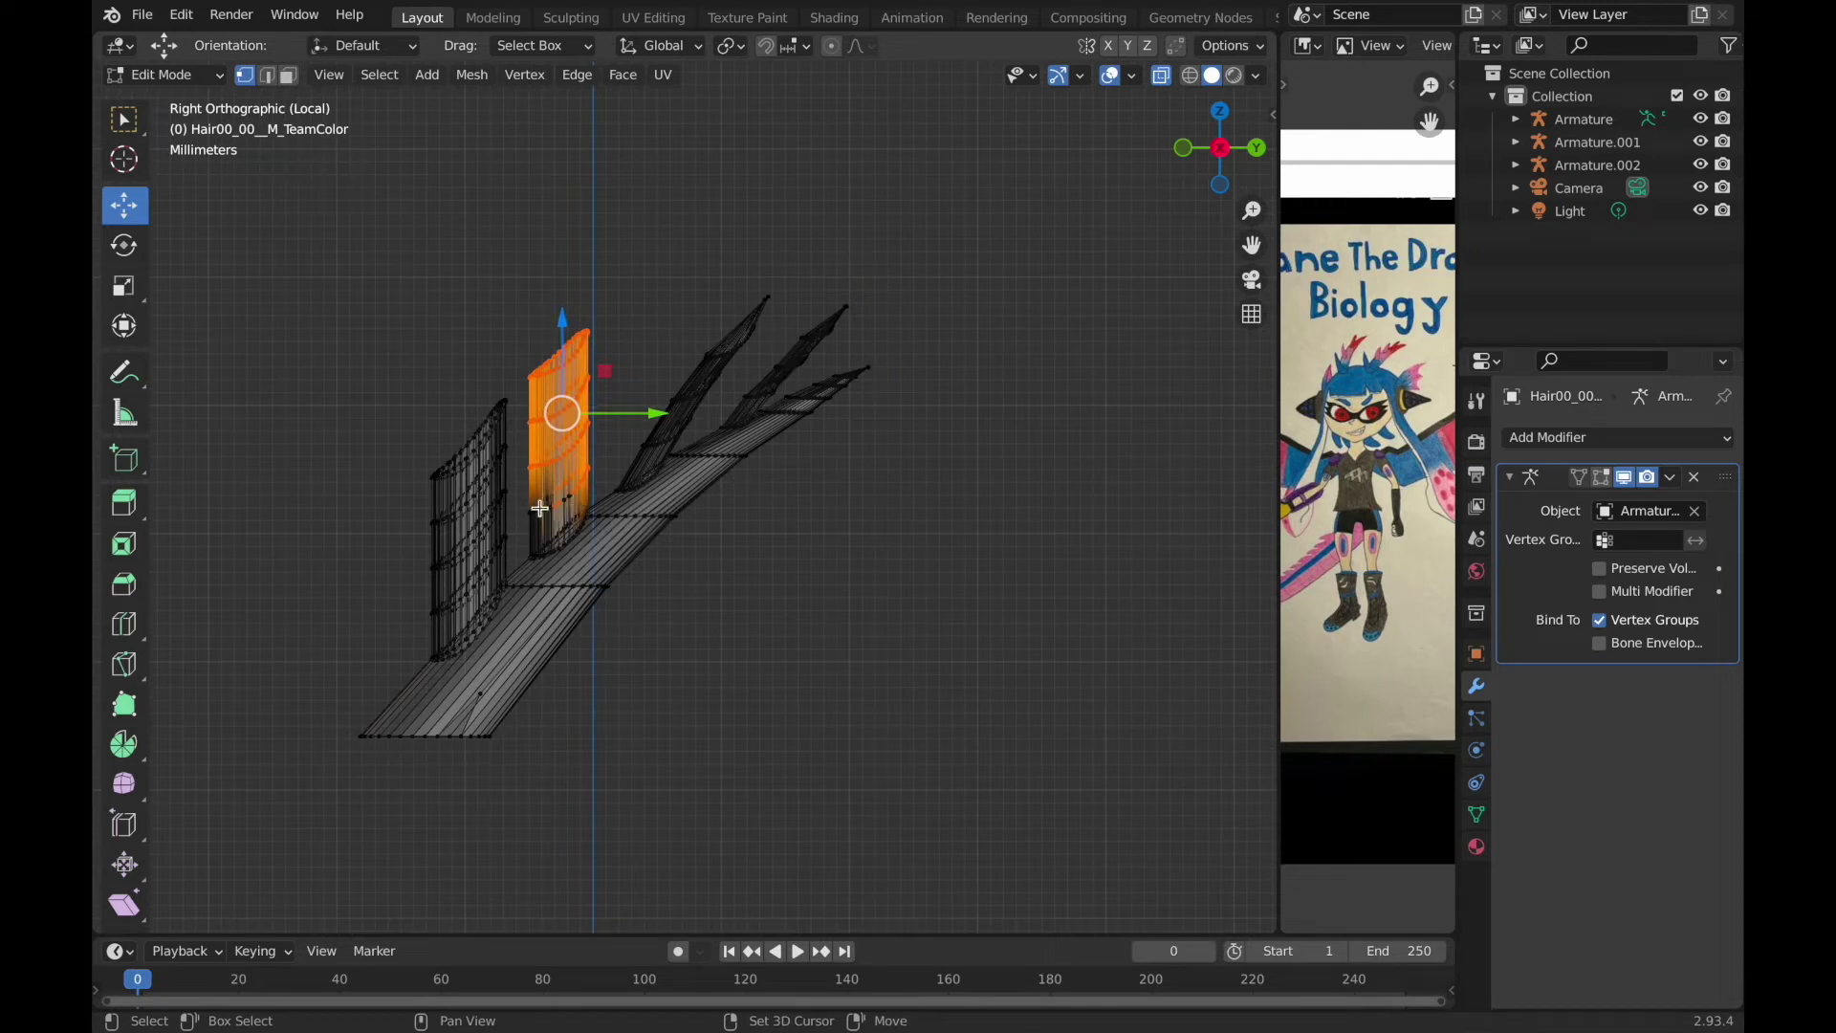
mouse_move(693, 423)
mouse_down()
mouse_move(590, 418)
mouse_move(635, 463)
mouse_up()
mouse_move(507, 306)
mouse_down()
mouse_move(617, 378)
mouse_move(542, 316)
mouse_up()
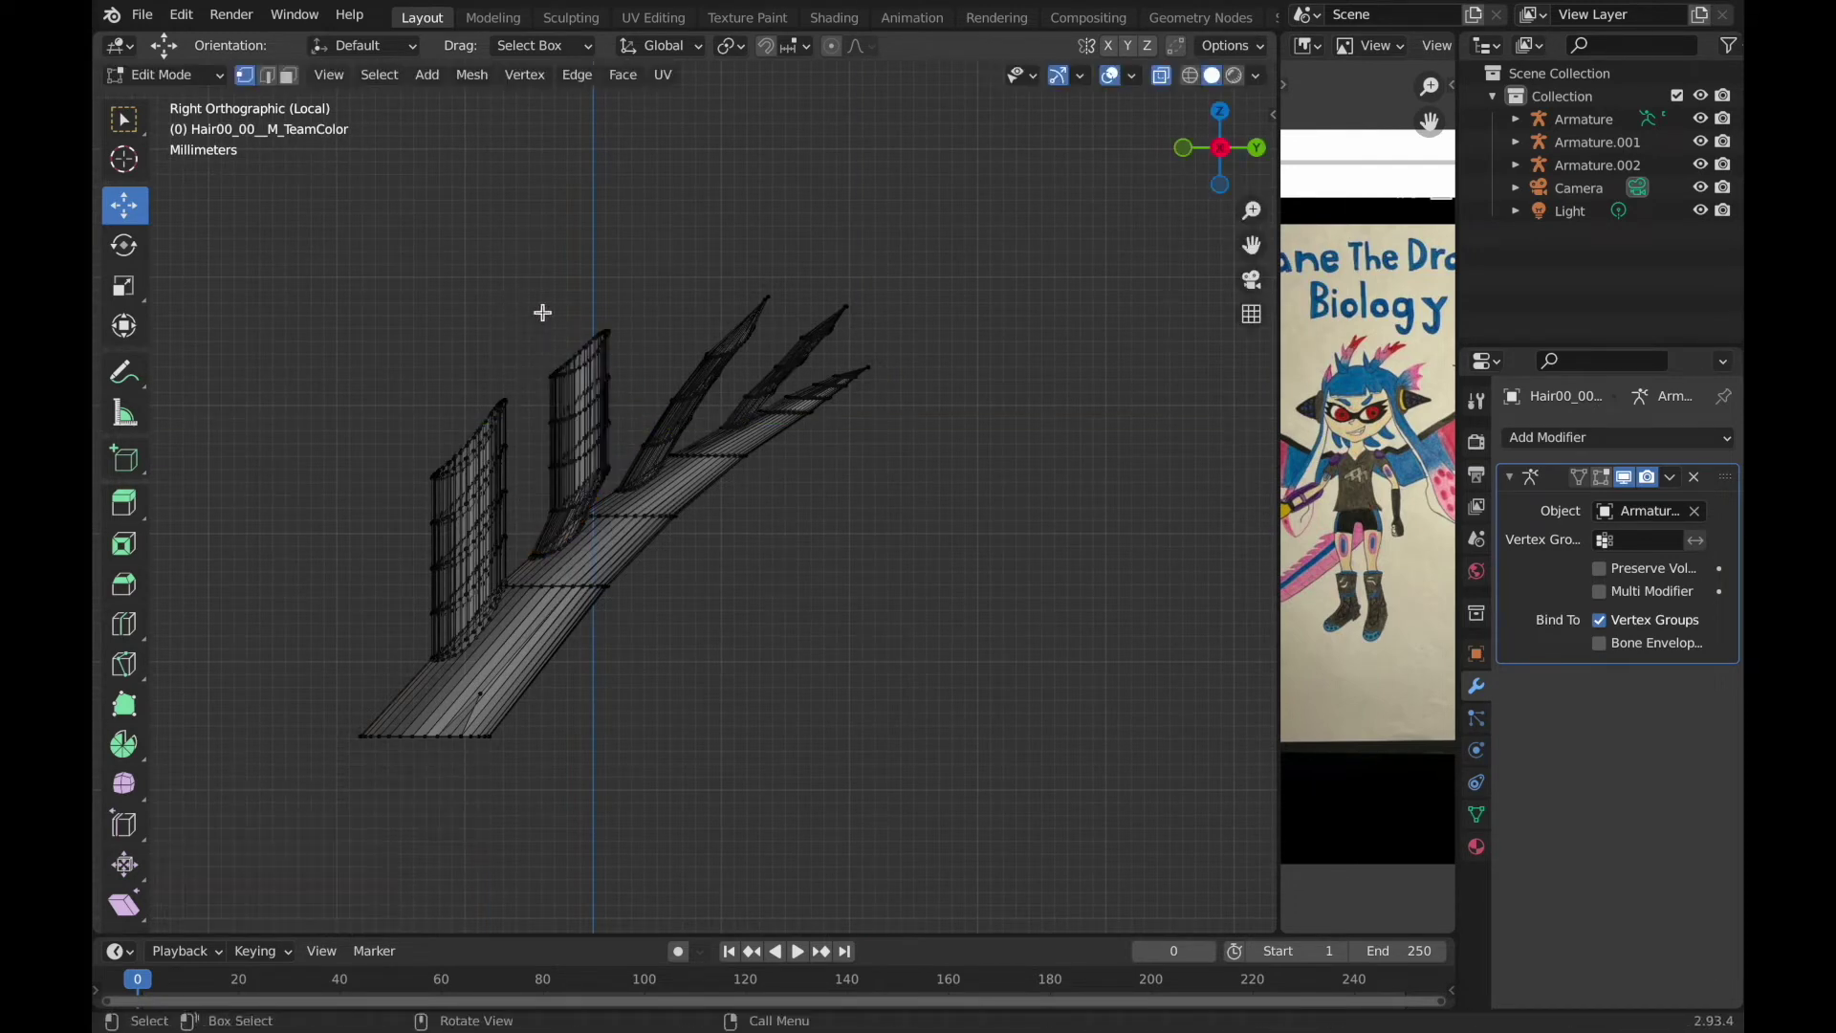
drag(589, 468, 579, 409)
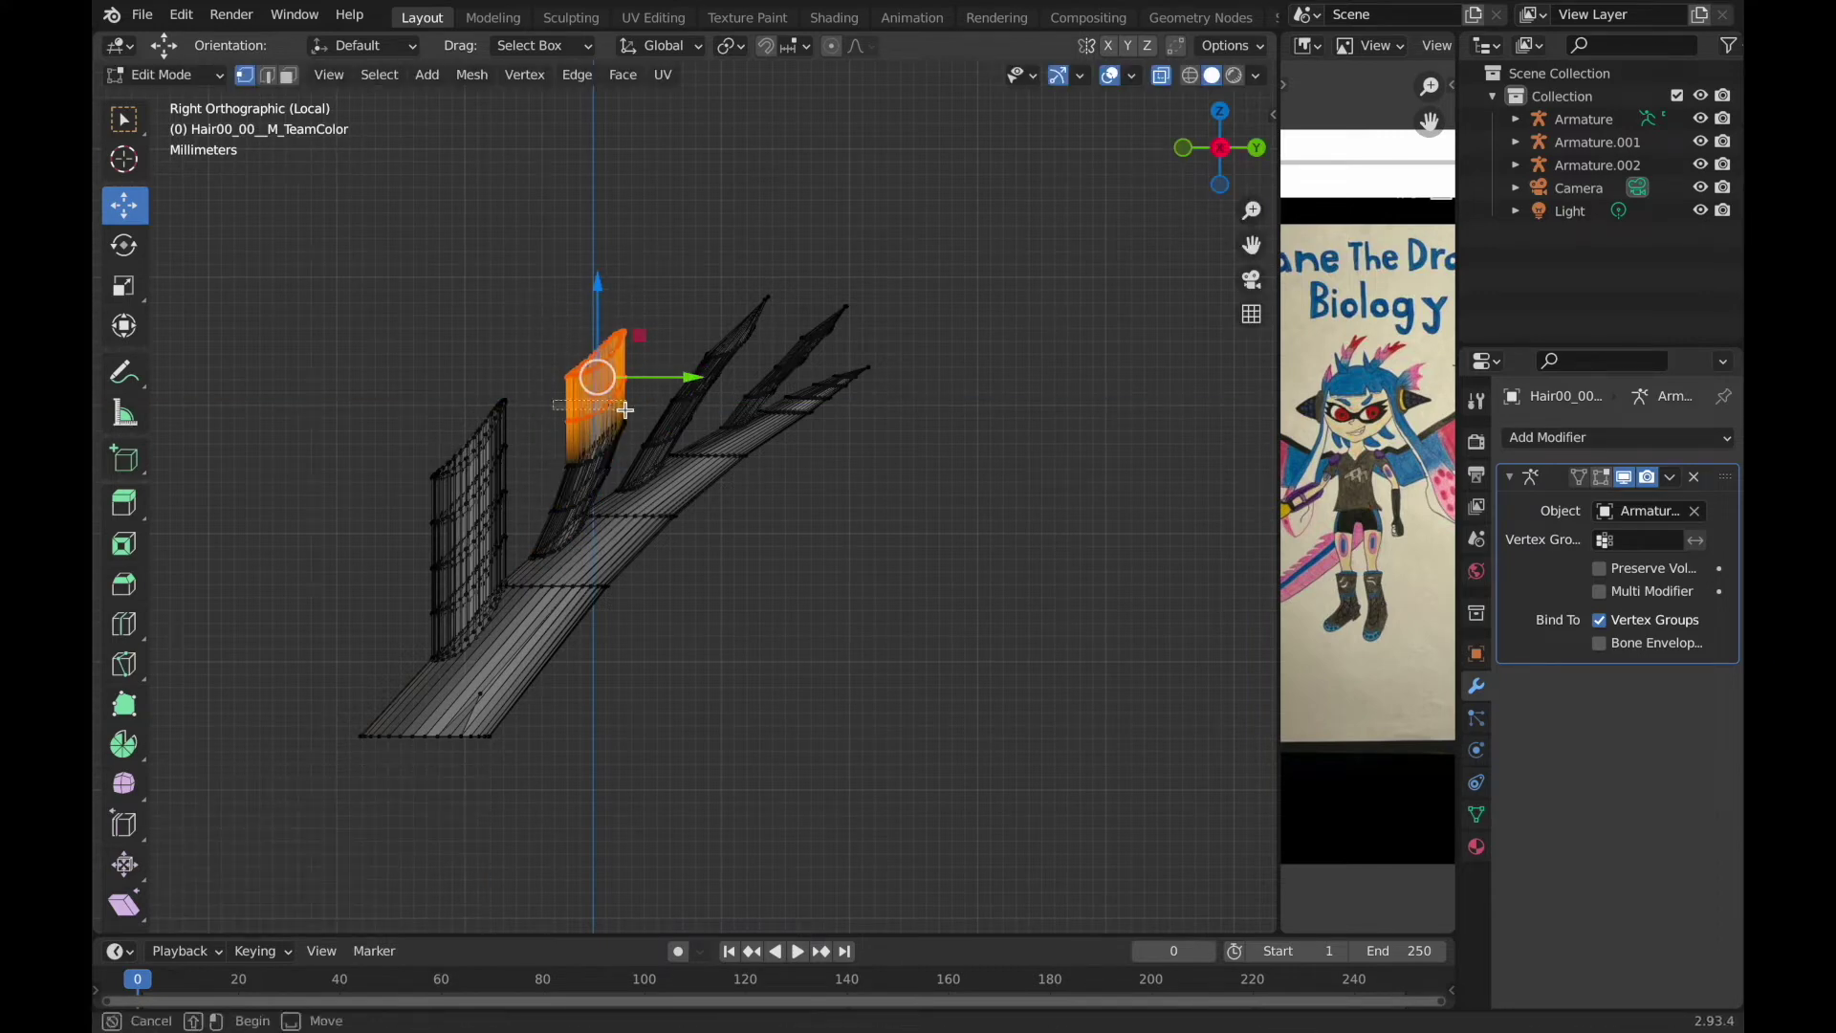
key(g)
key(y)
click(612, 432)
middle_drag(612, 432, 615, 430)
Move a spike tip 0.003223 m along Y and 0.001969 m along Z.
drag(426, 322, 549, 385)
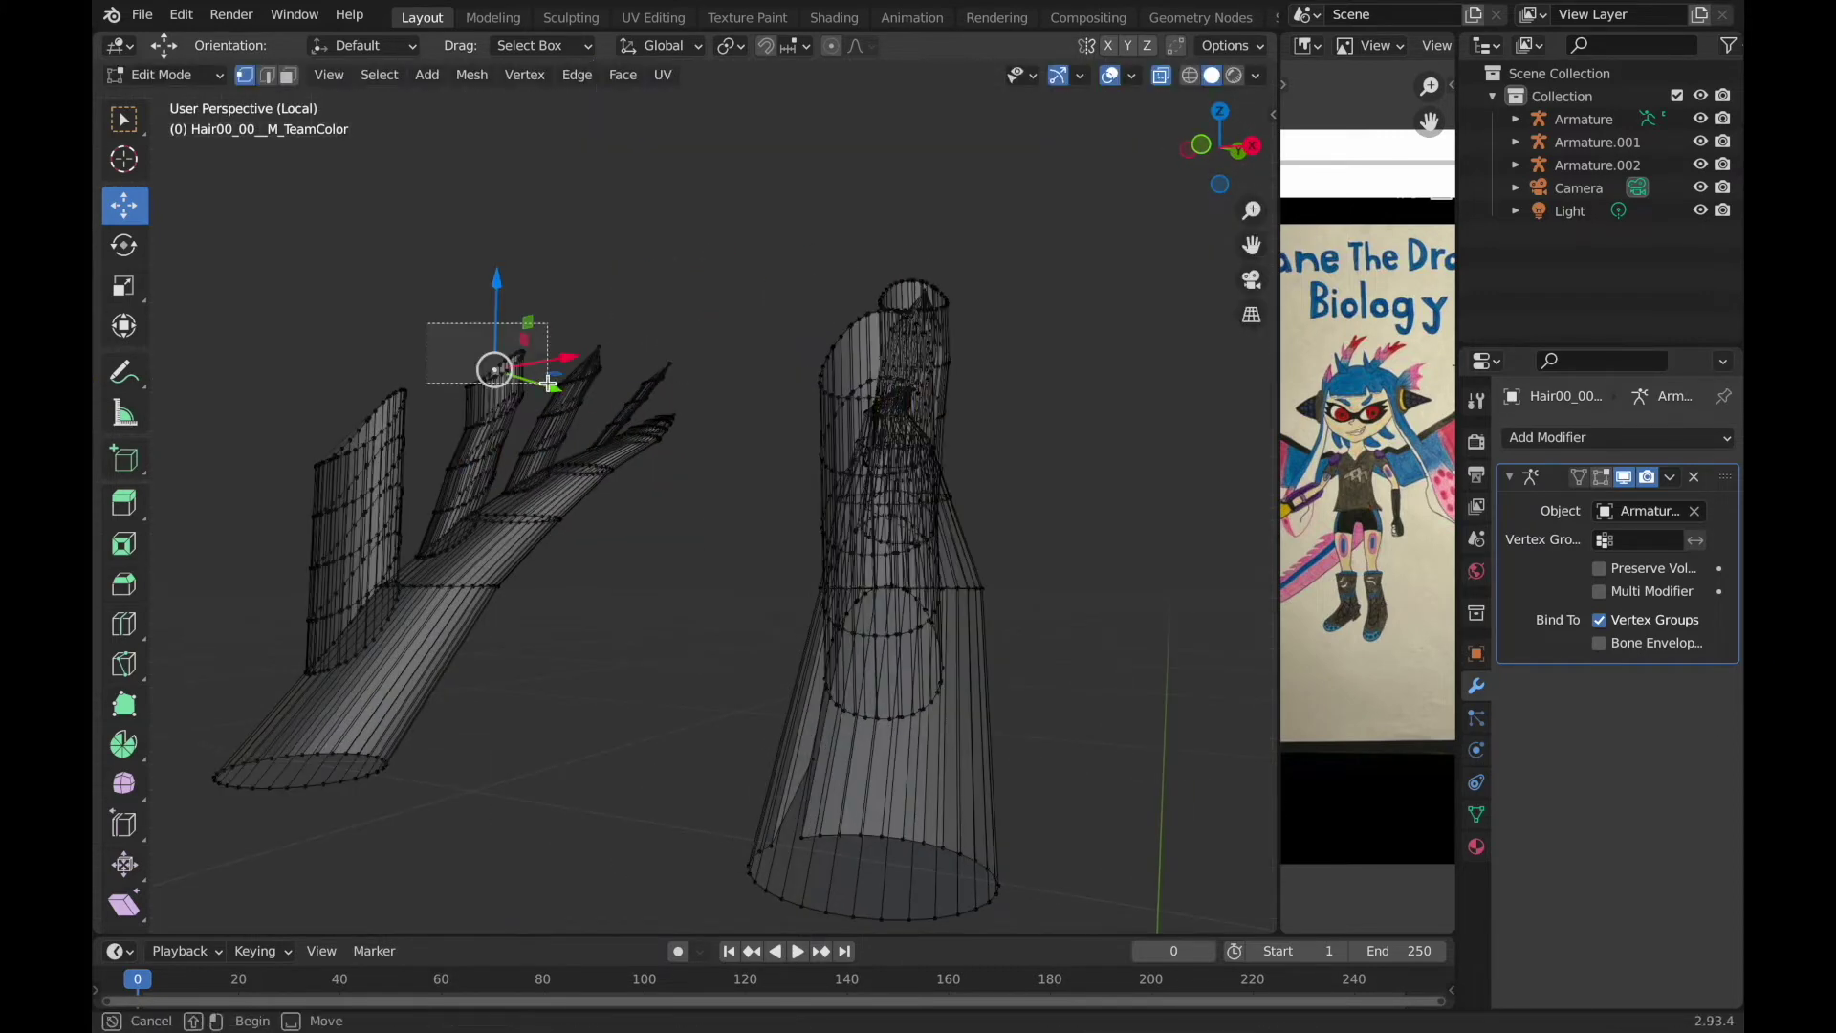
middle_drag(495, 392, 877, 348)
click(904, 387)
click(965, 413)
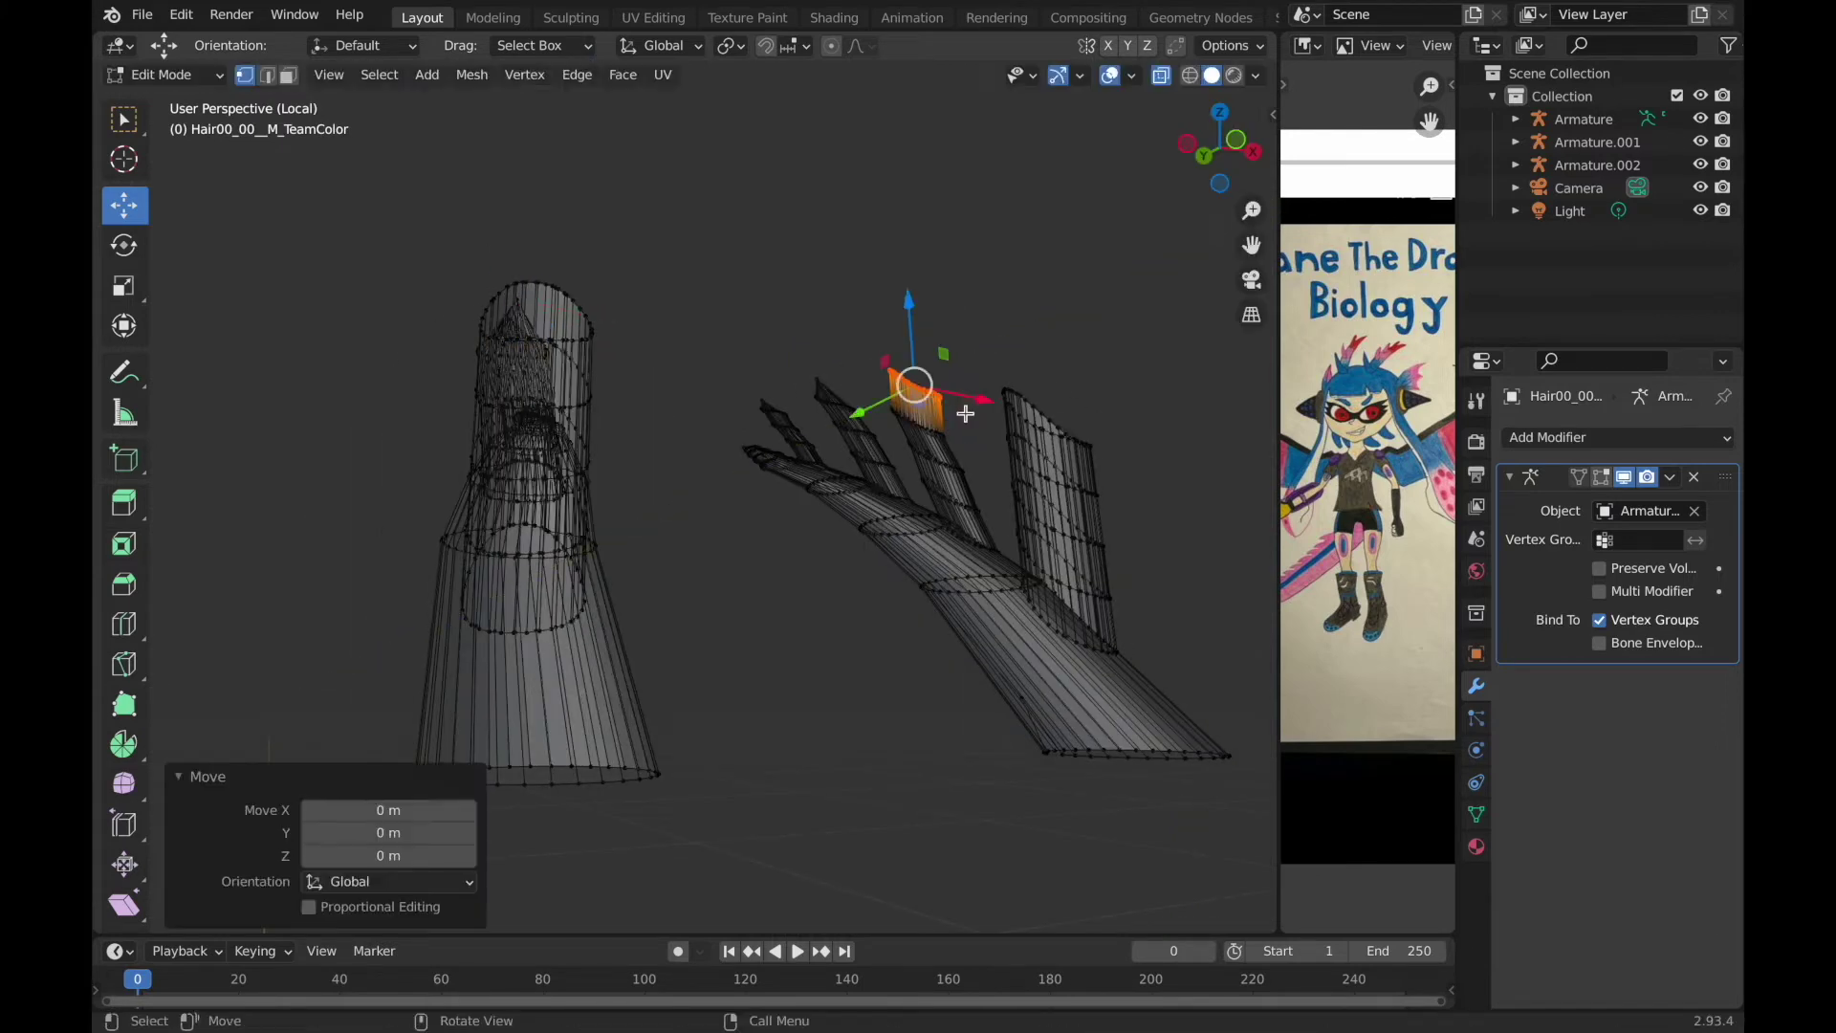
key(KP_3)
key(g)
click(705, 278)
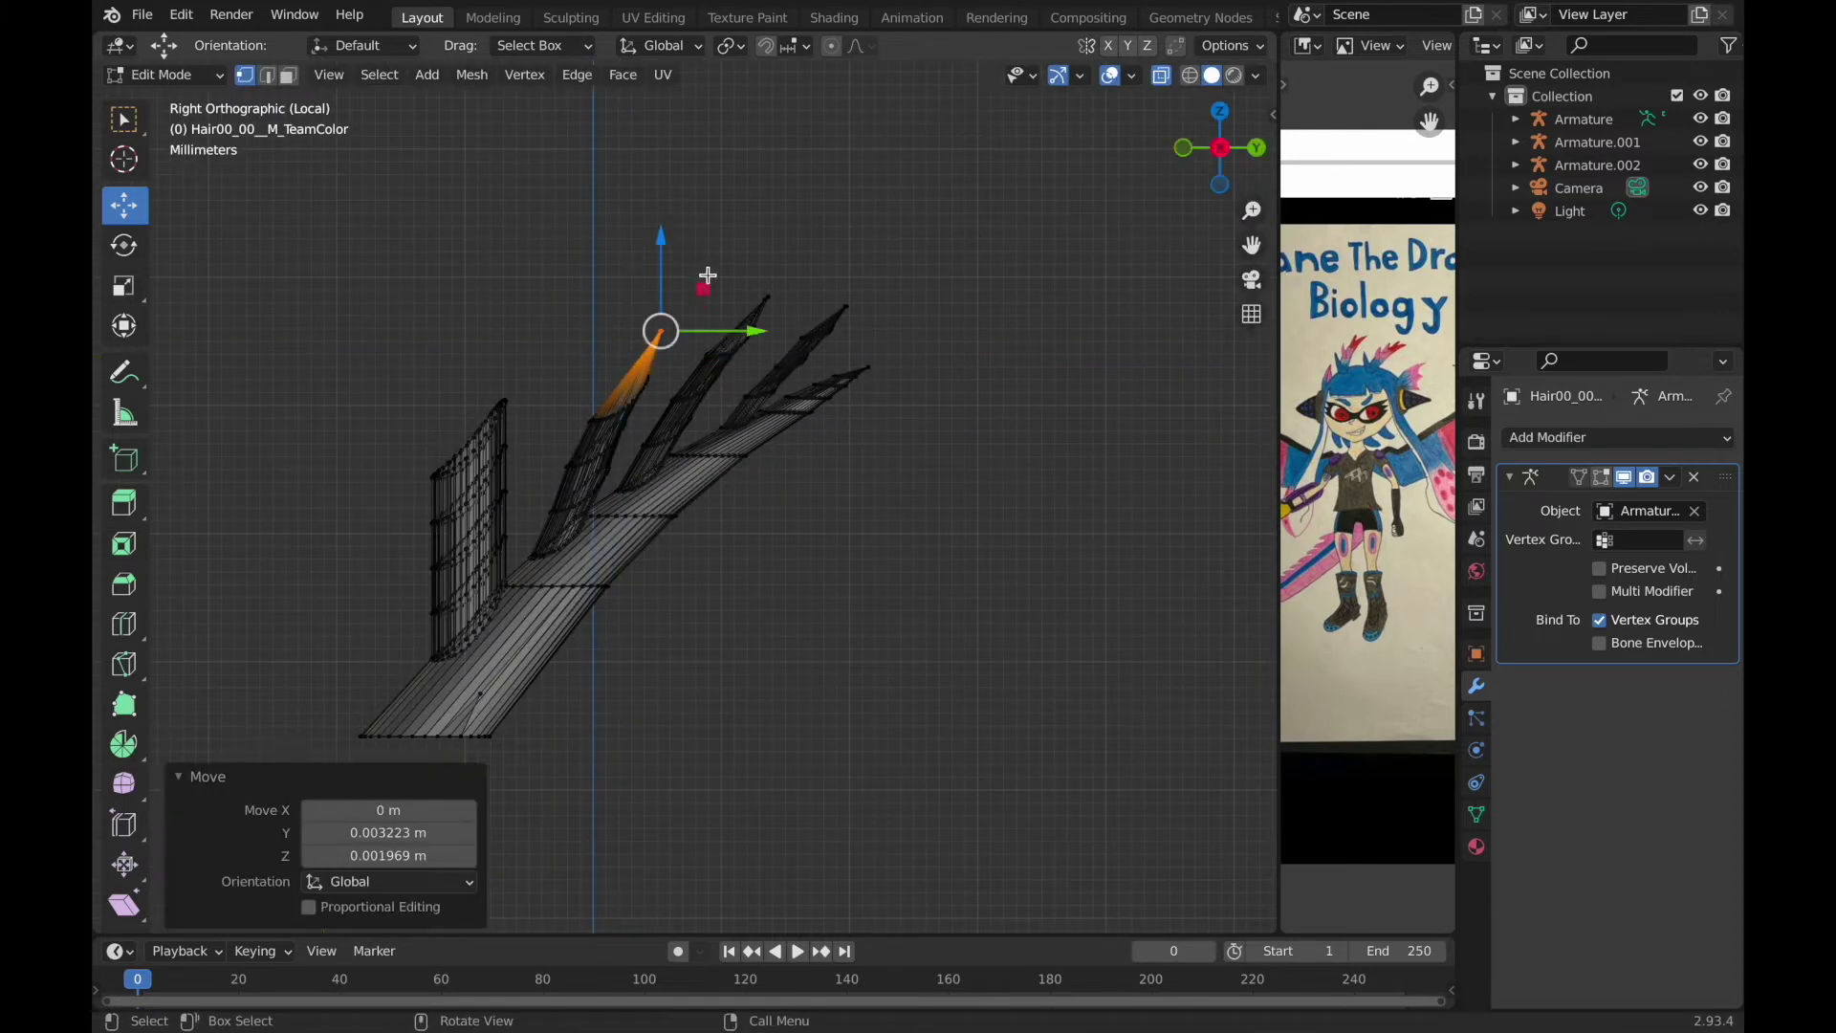
middle_drag(705, 279, 707, 275)
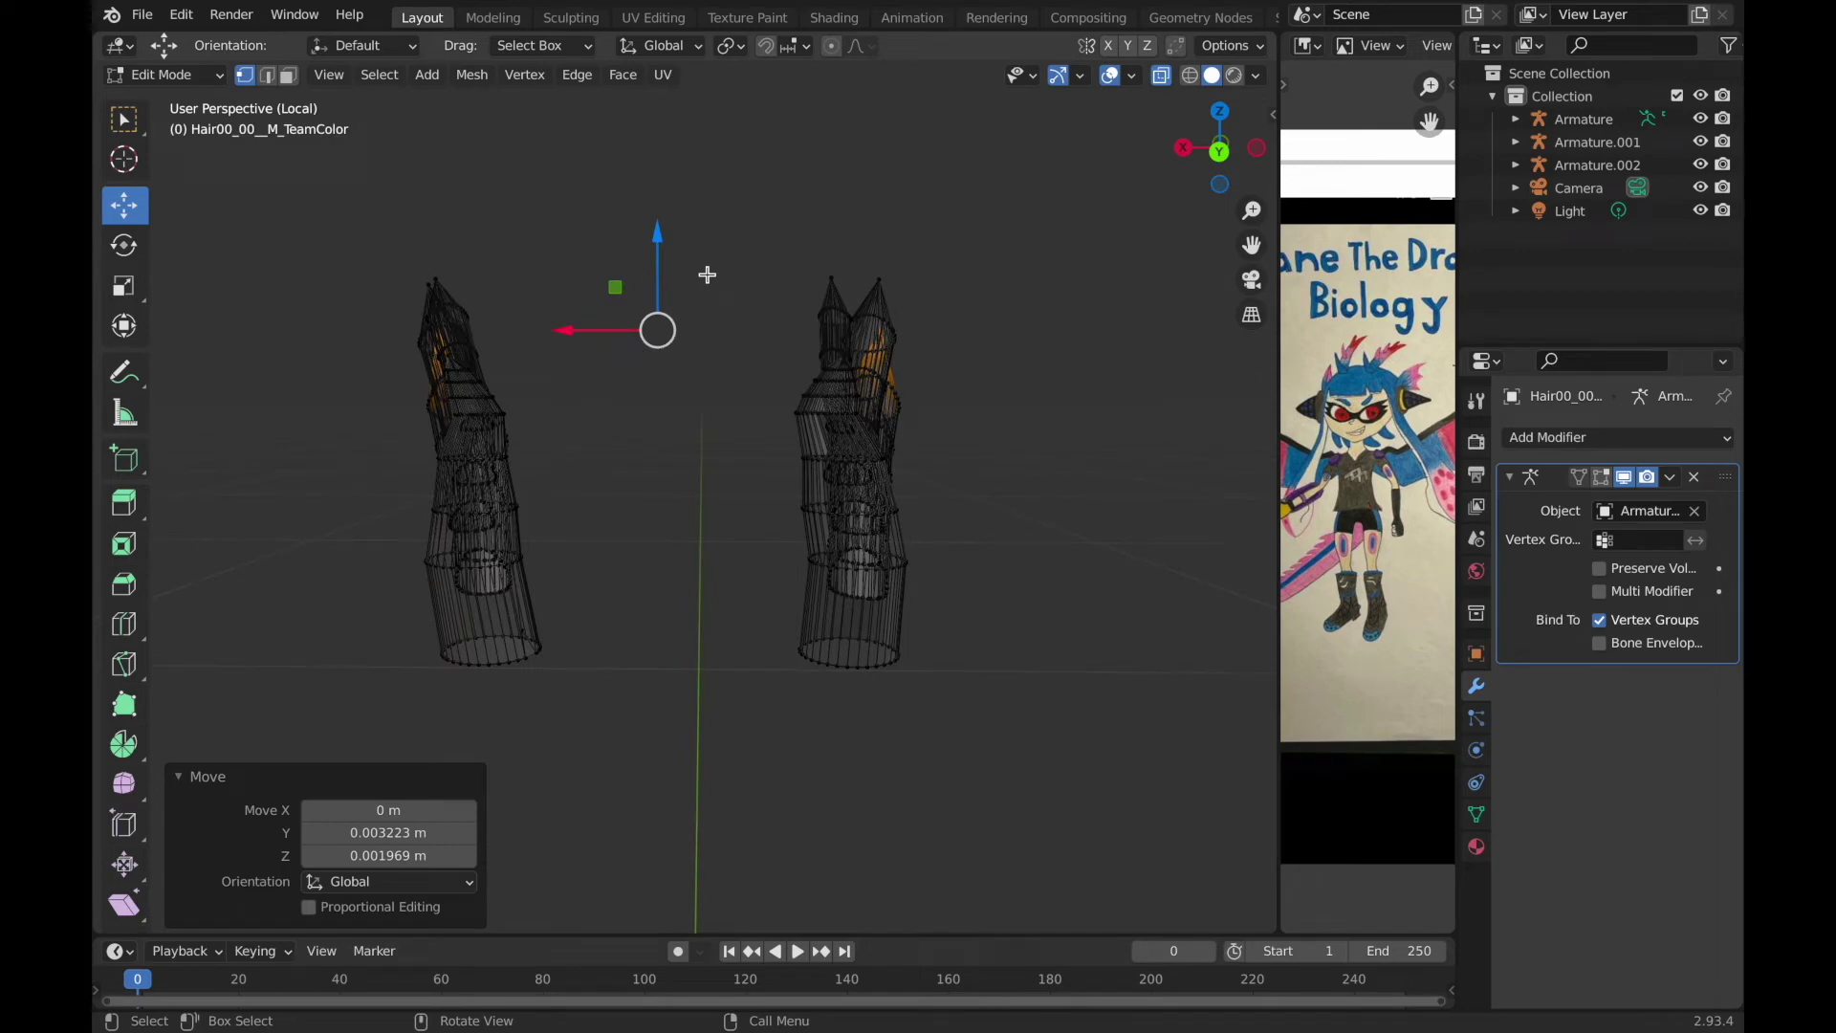
middle_drag(707, 274, 707, 275)
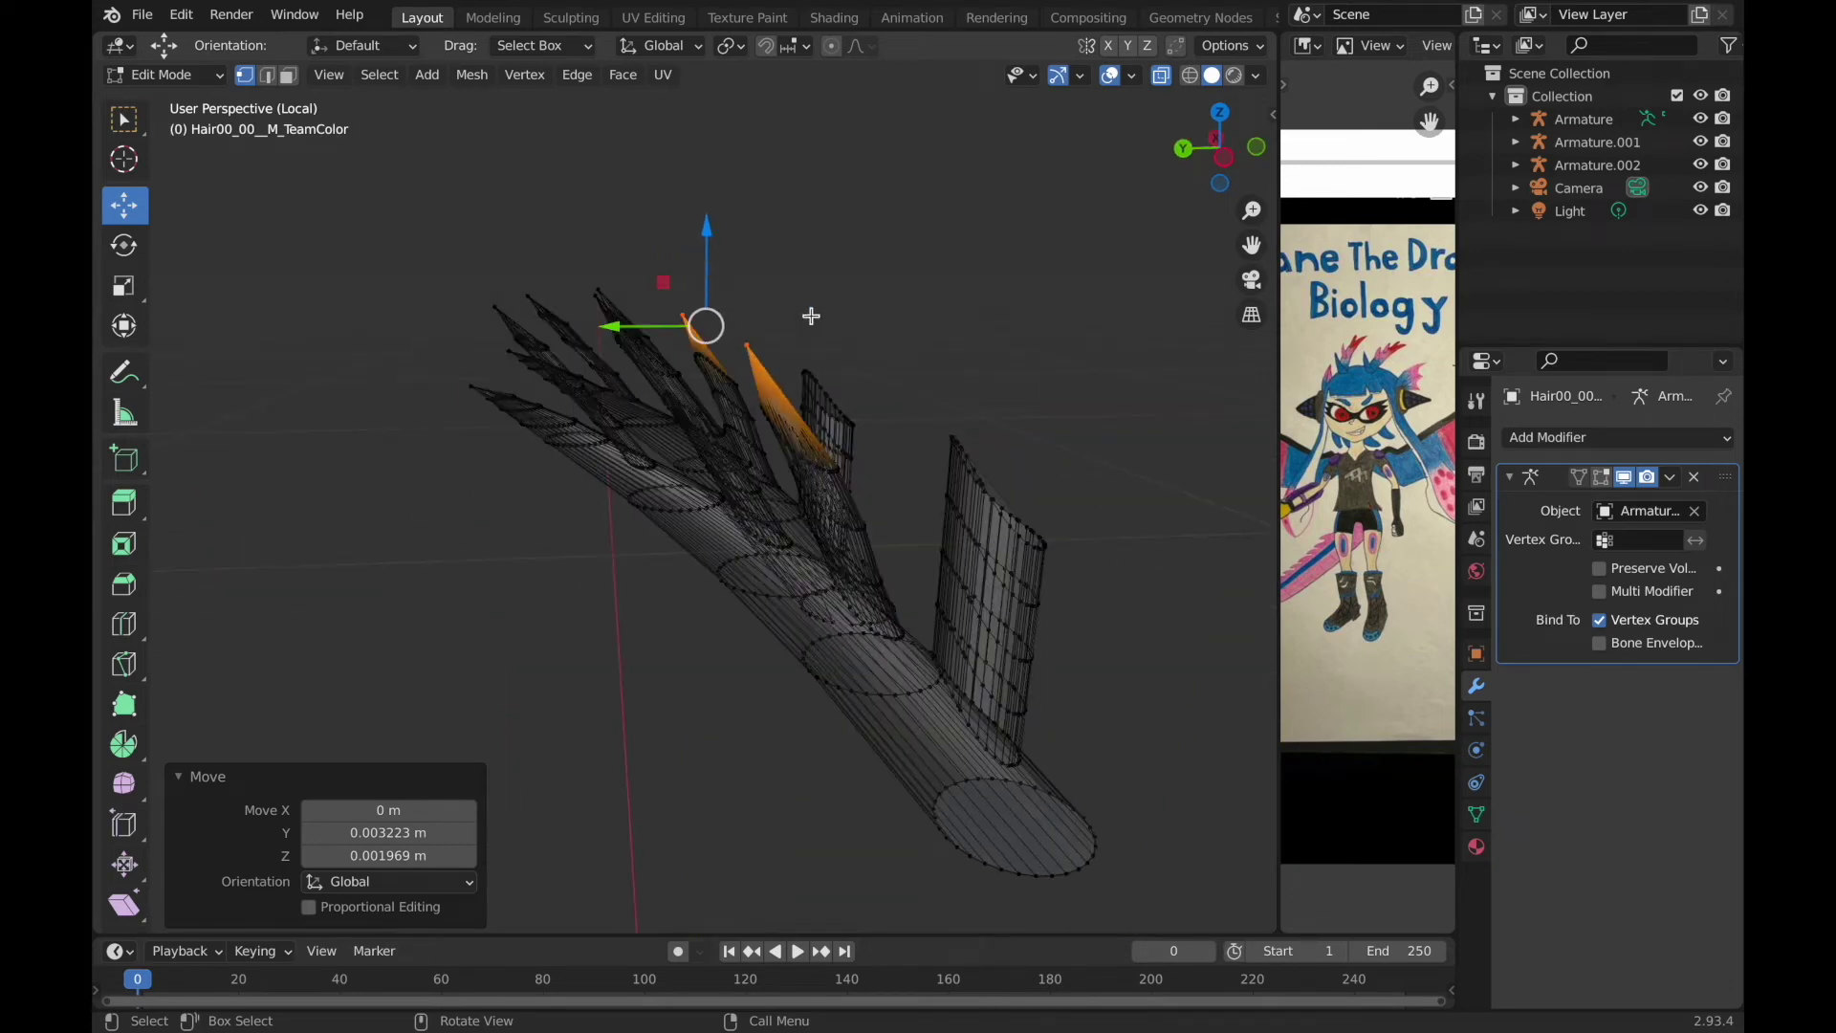
key(ctrl+KP_3)
drag(842, 353, 969, 581)
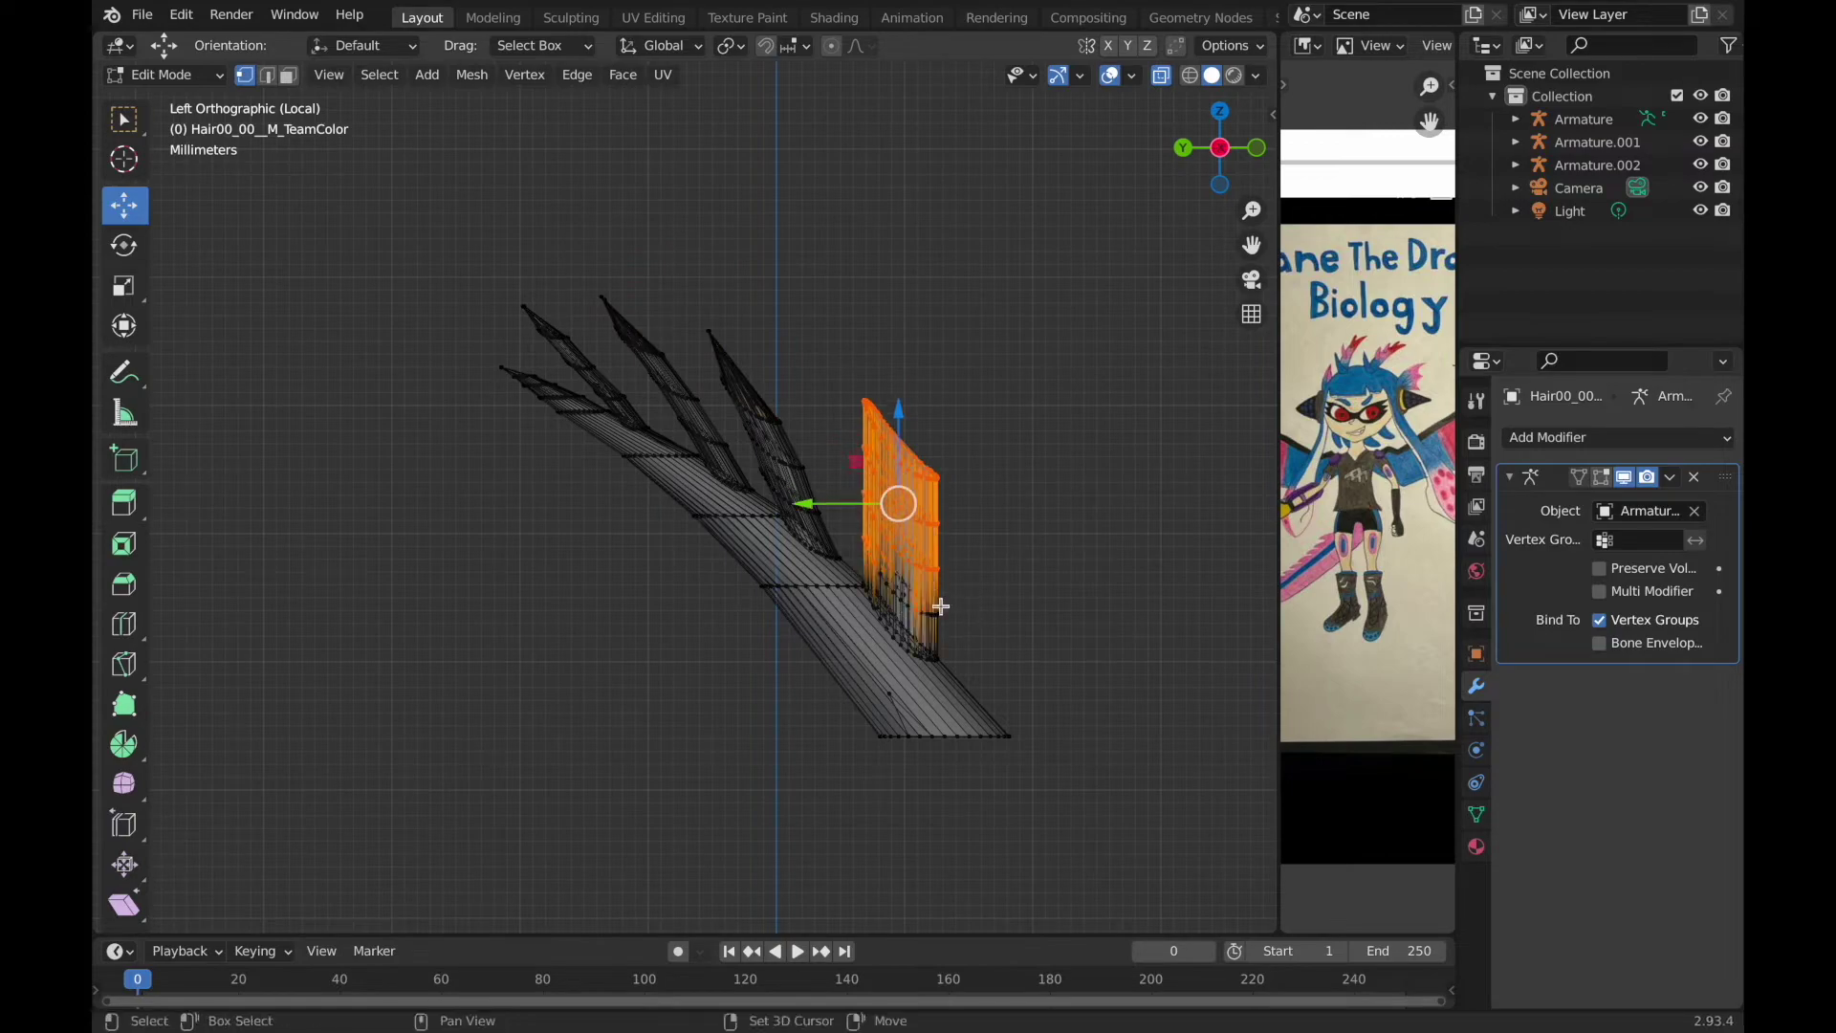
In the side view, slide the last flat strand along Y against the spikes.
mouse_move(899, 611)
middle_down()
mouse_move(1046, 628)
mouse_move(955, 545)
mouse_move(1268, 155)
mouse_move(533, 520)
mouse_move(656, 561)
middle_up()
key(ctrl+KP_3)
key(g)
key(y)
click(771, 337)
Box-select the strand's upper part and shift it along Y twice to tuck it in.
key(alt+a)
shift+drag(640, 218, 847, 478)
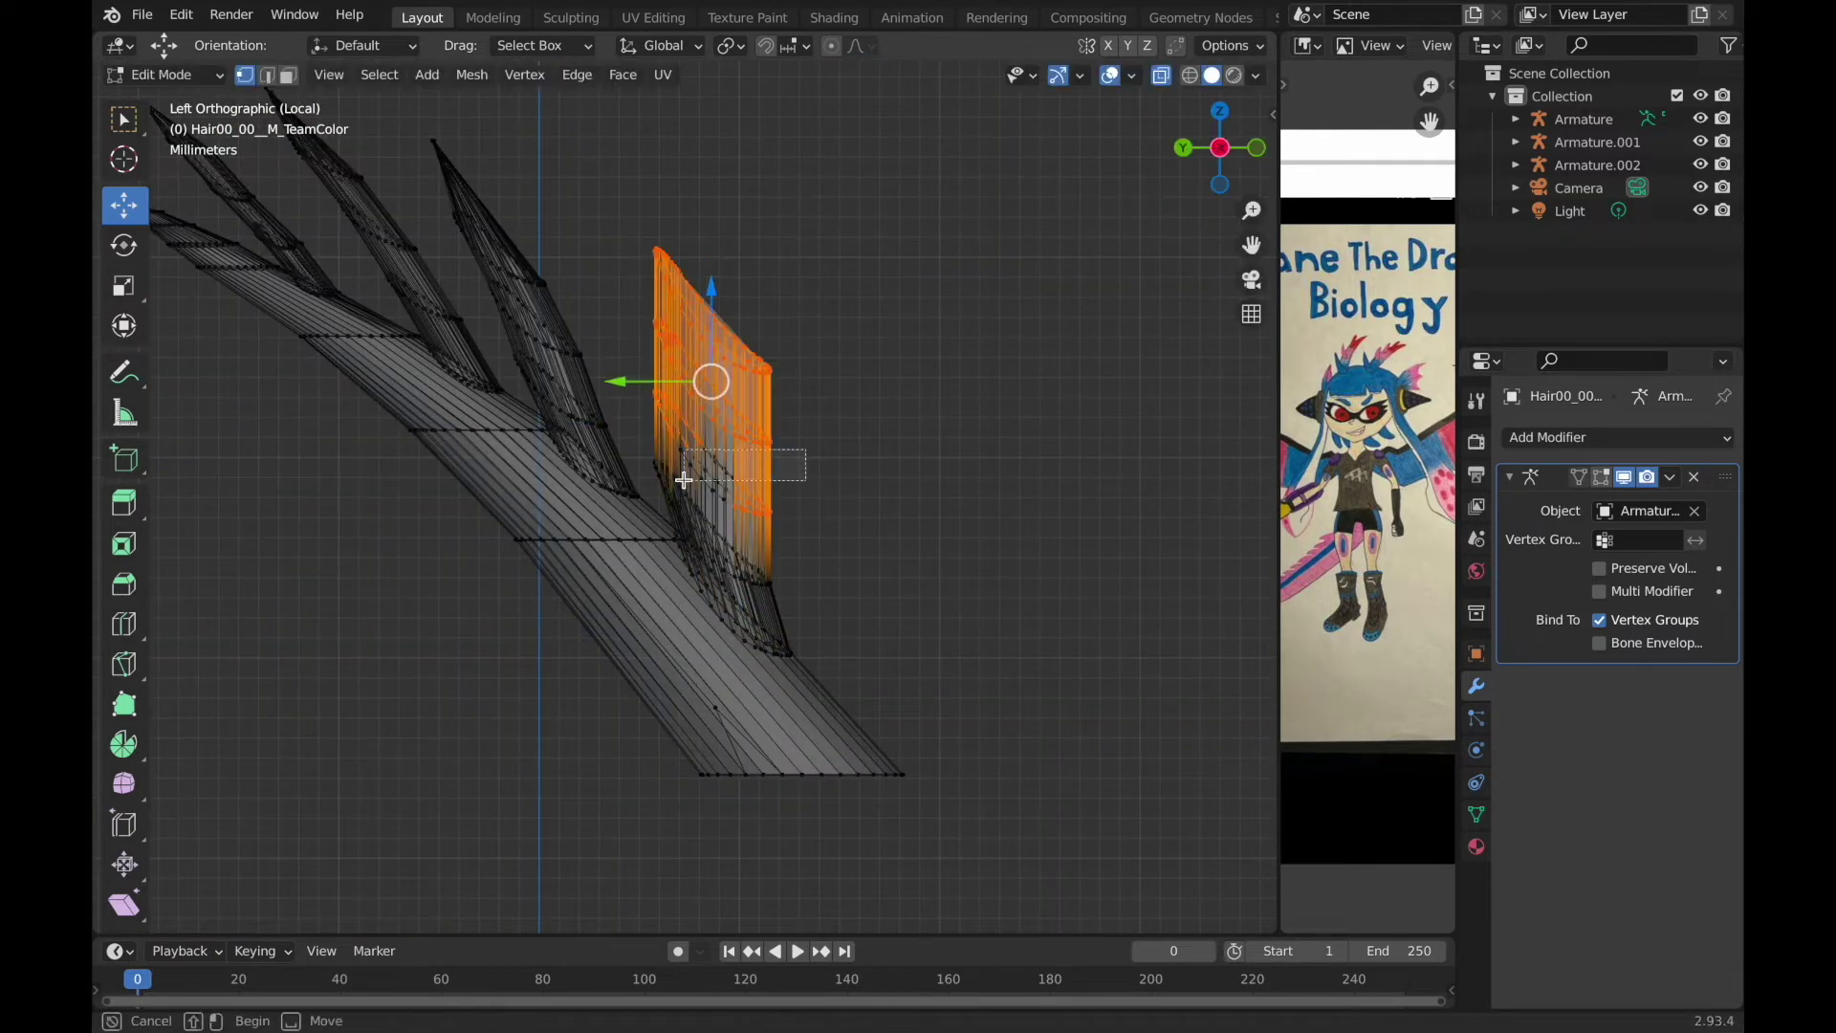
key(g)
key(y)
click(932, 498)
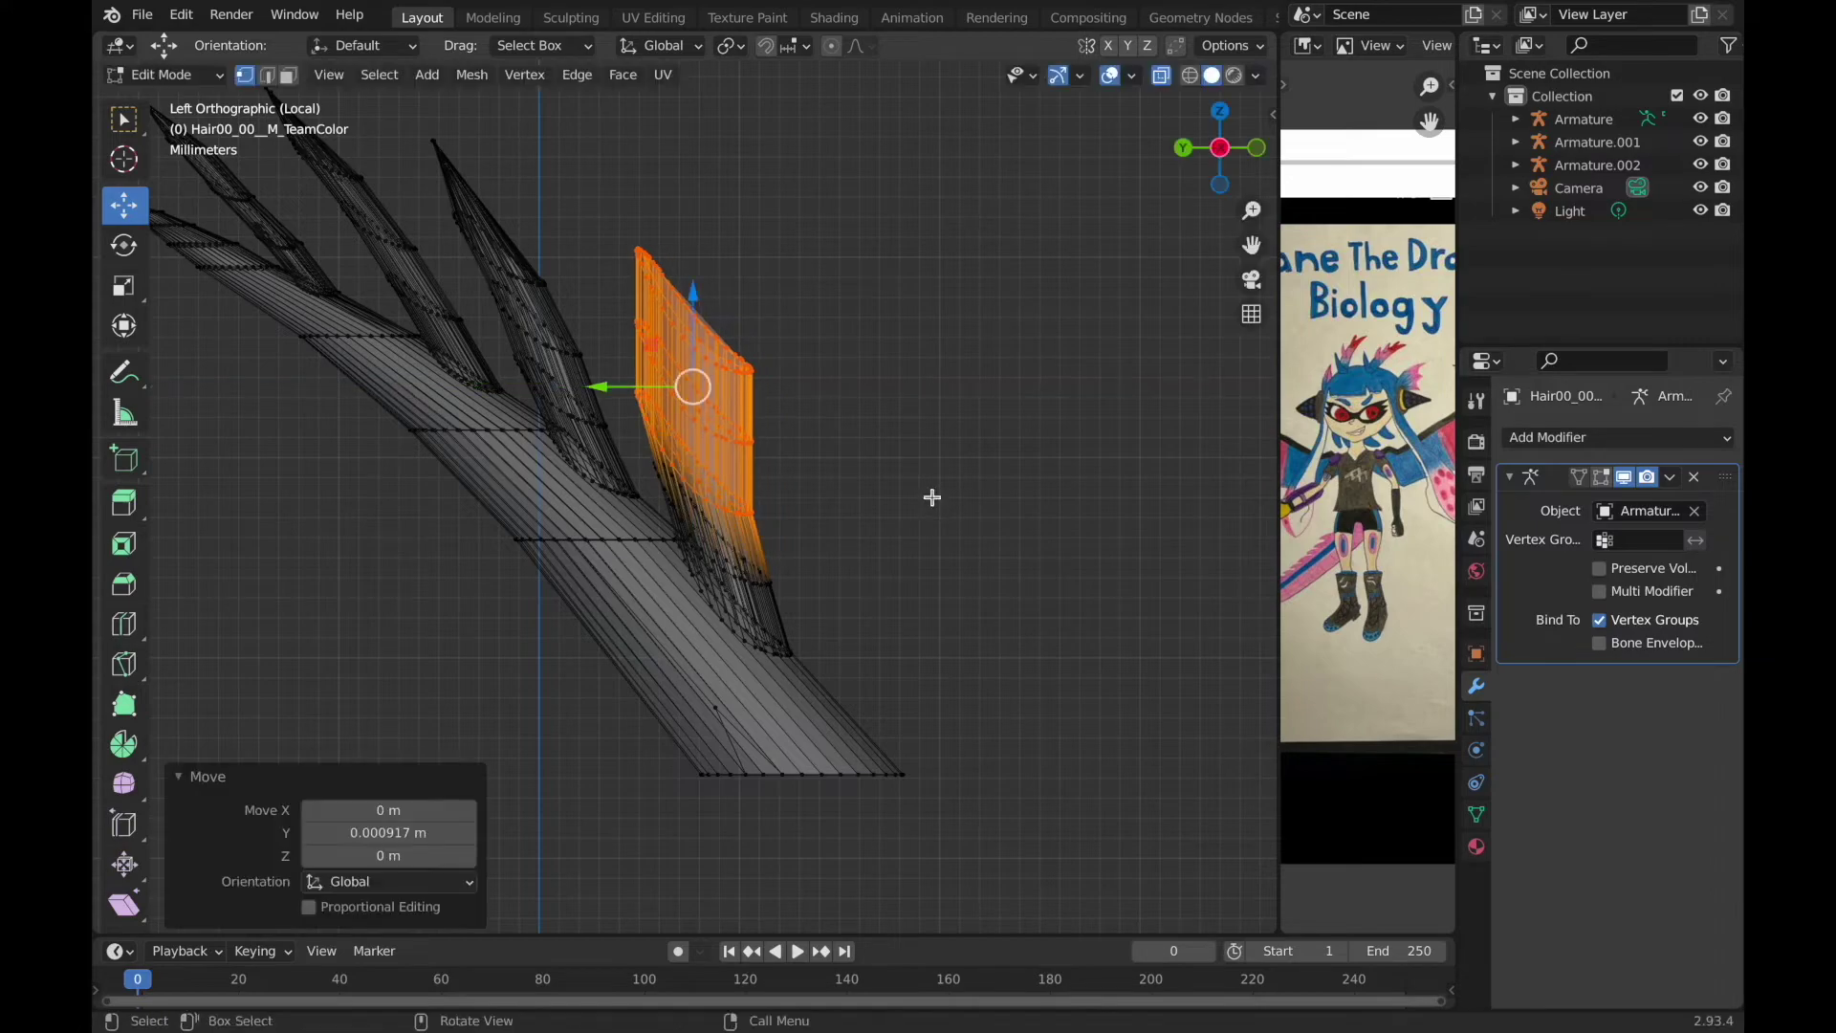
drag(811, 468, 716, 389)
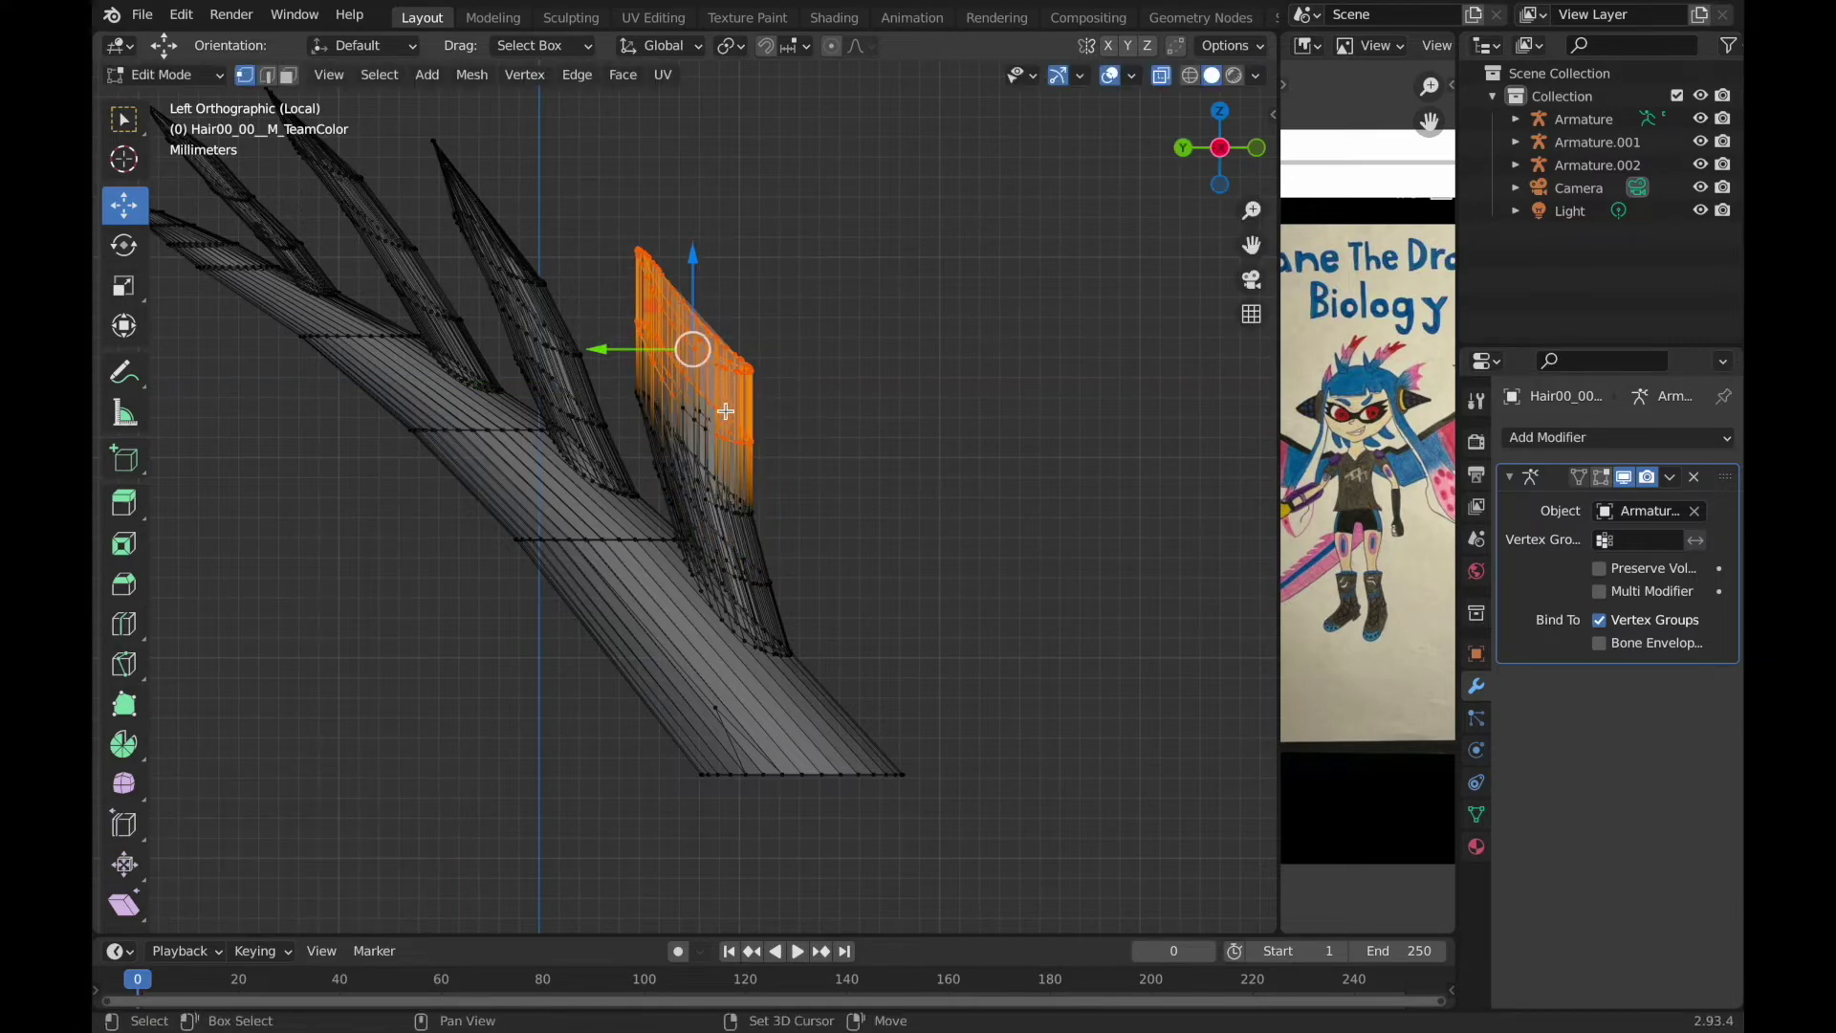
key(g)
key(y)
click(689, 402)
Select a spike's top vertices and merge them At Center into one point.
middle_drag(688, 401, 943, 278)
drag(724, 320, 819, 382)
click(869, 353)
middle_drag(869, 353, 841, 402)
drag(842, 402, 1003, 495)
mouse_move(898, 443)
middle_down()
mouse_move(1097, 328)
mouse_move(787, 369)
mouse_move(634, 259)
mouse_move(713, 336)
mouse_move(684, 125)
middle_up()
key(m)
click(787, 369)
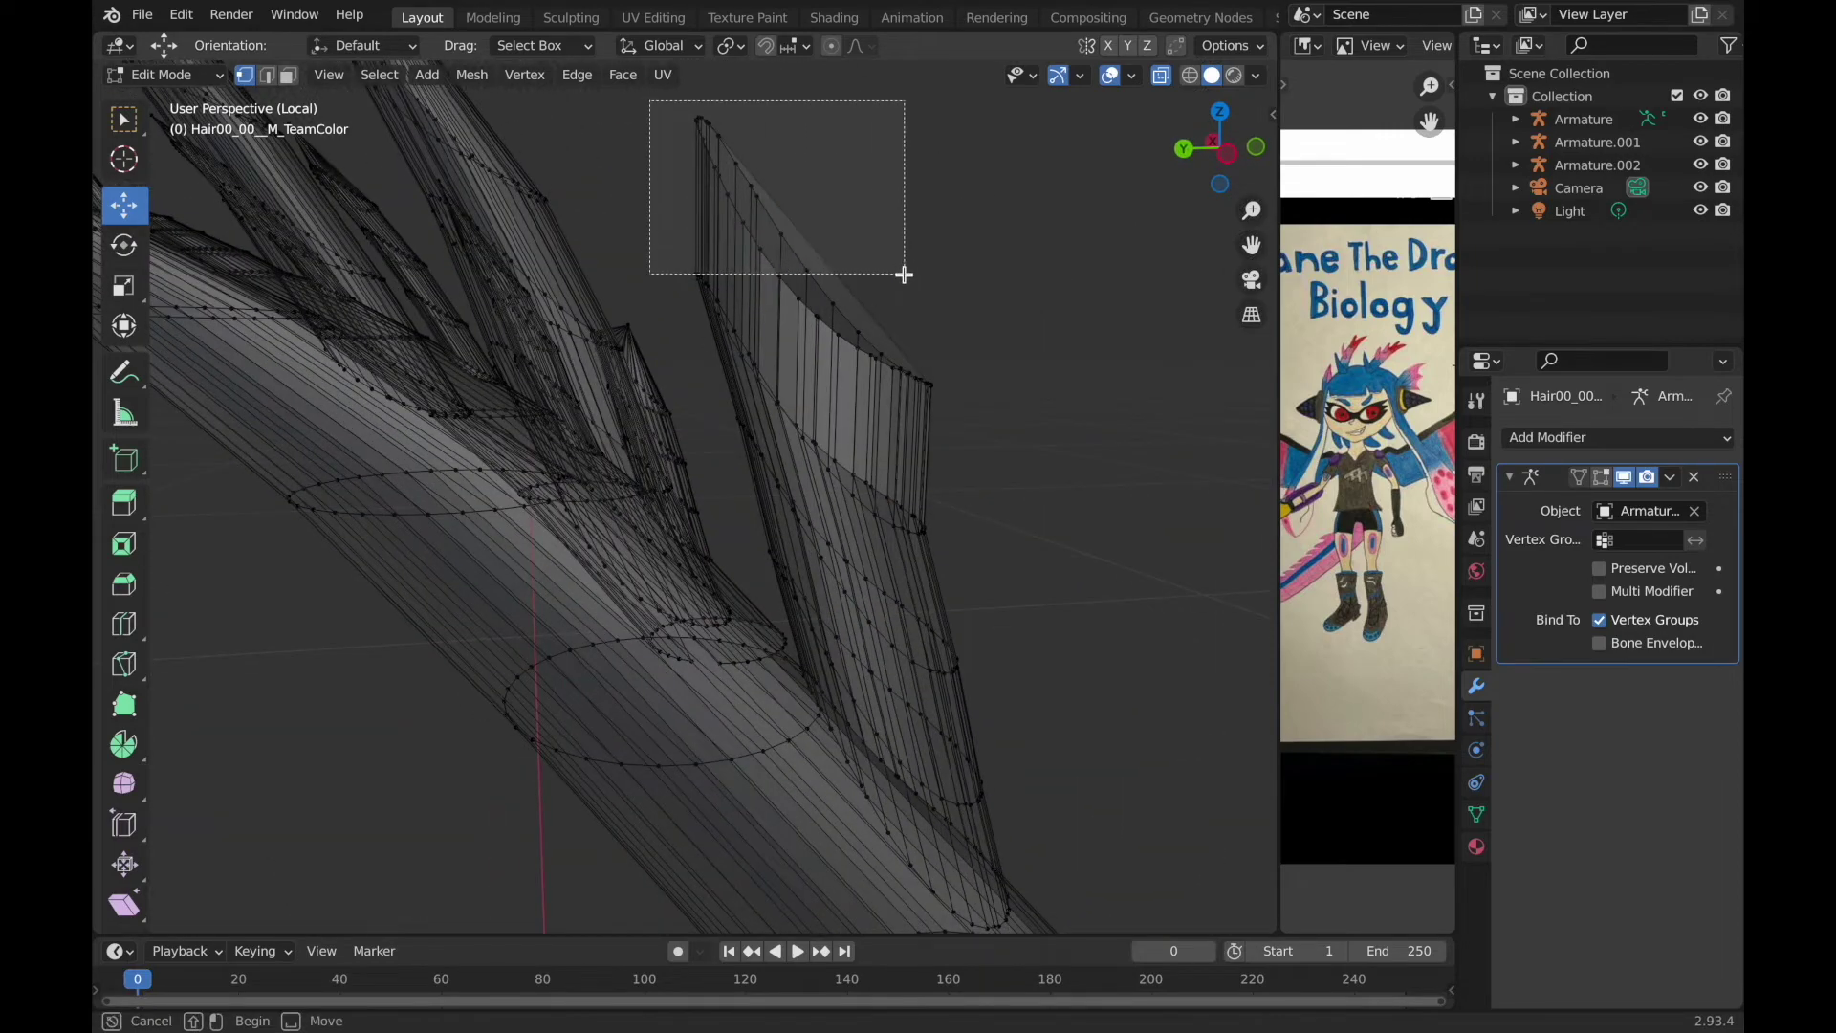
Merge the strand's top vertices into one tip, reposition it, and return to Object Mode.
drag(905, 274, 904, 275)
drag(958, 405, 956, 401)
key(m)
click(956, 401)
key(ctrl+KP_3)
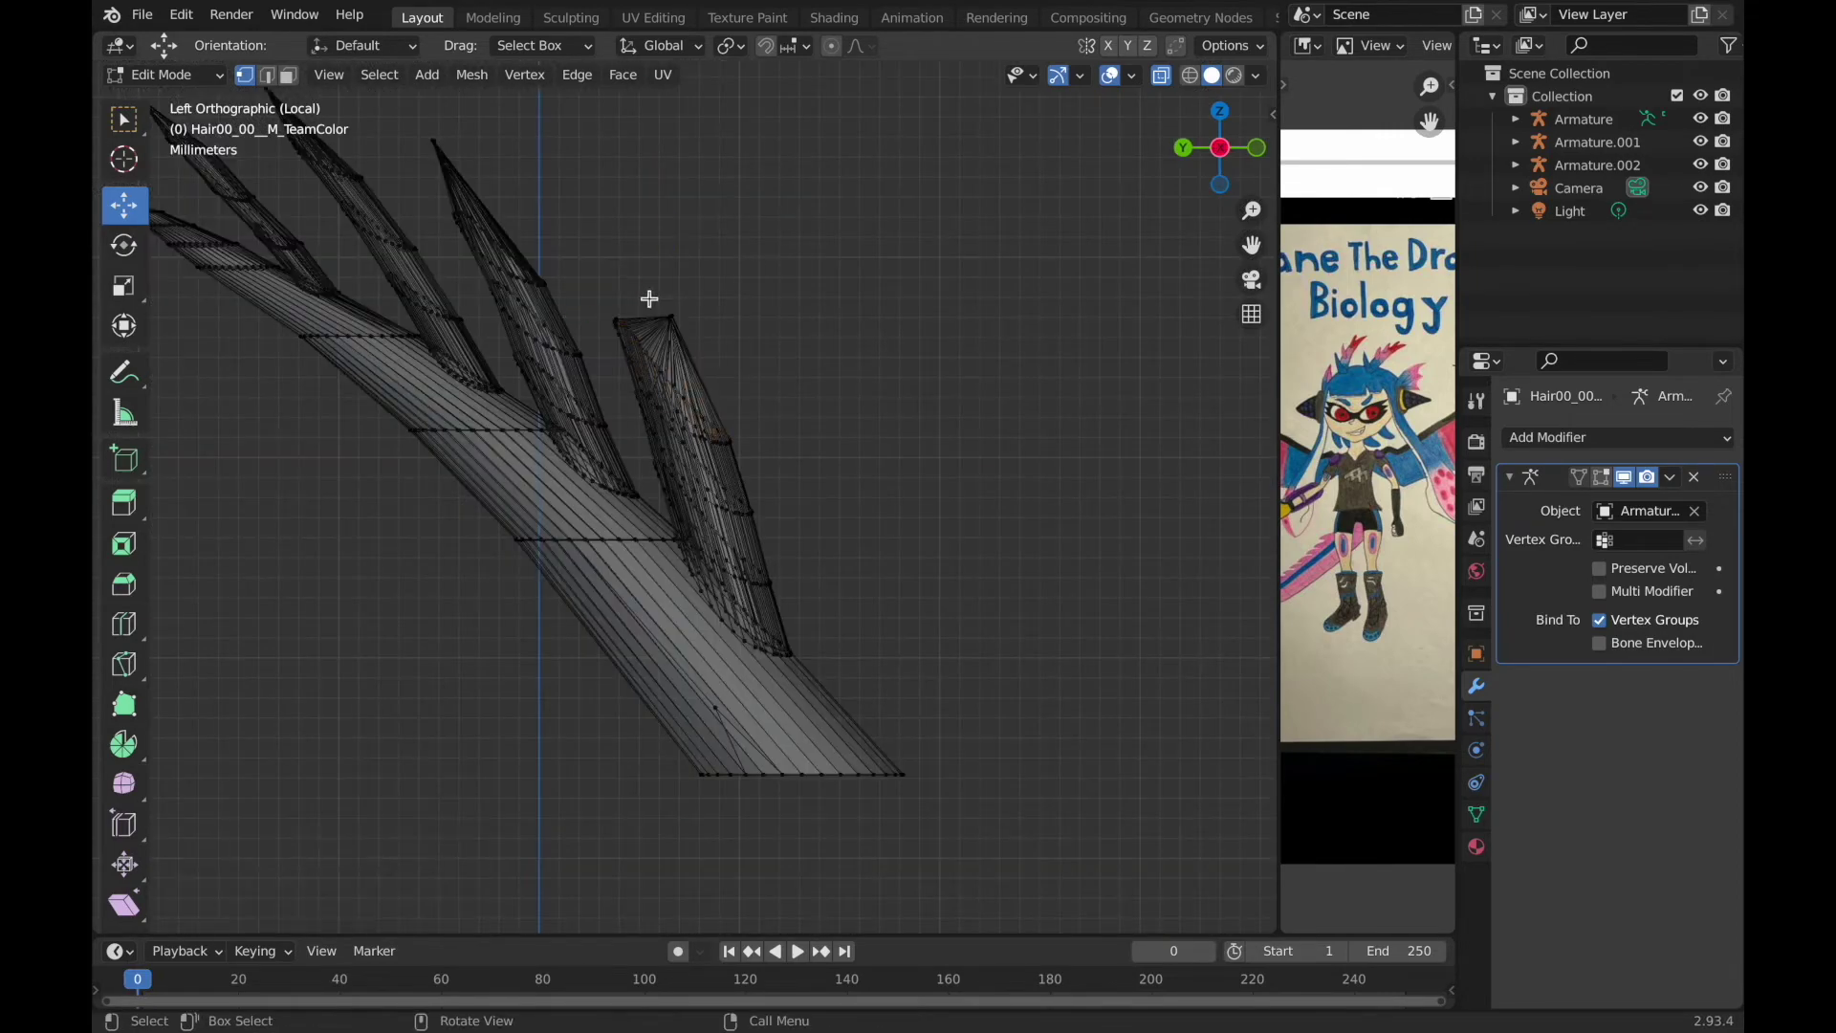
key(g)
click(554, 183)
key(Tab)
middle_drag(555, 183, 860, 287)
scroll(1020, 394, down, 5)
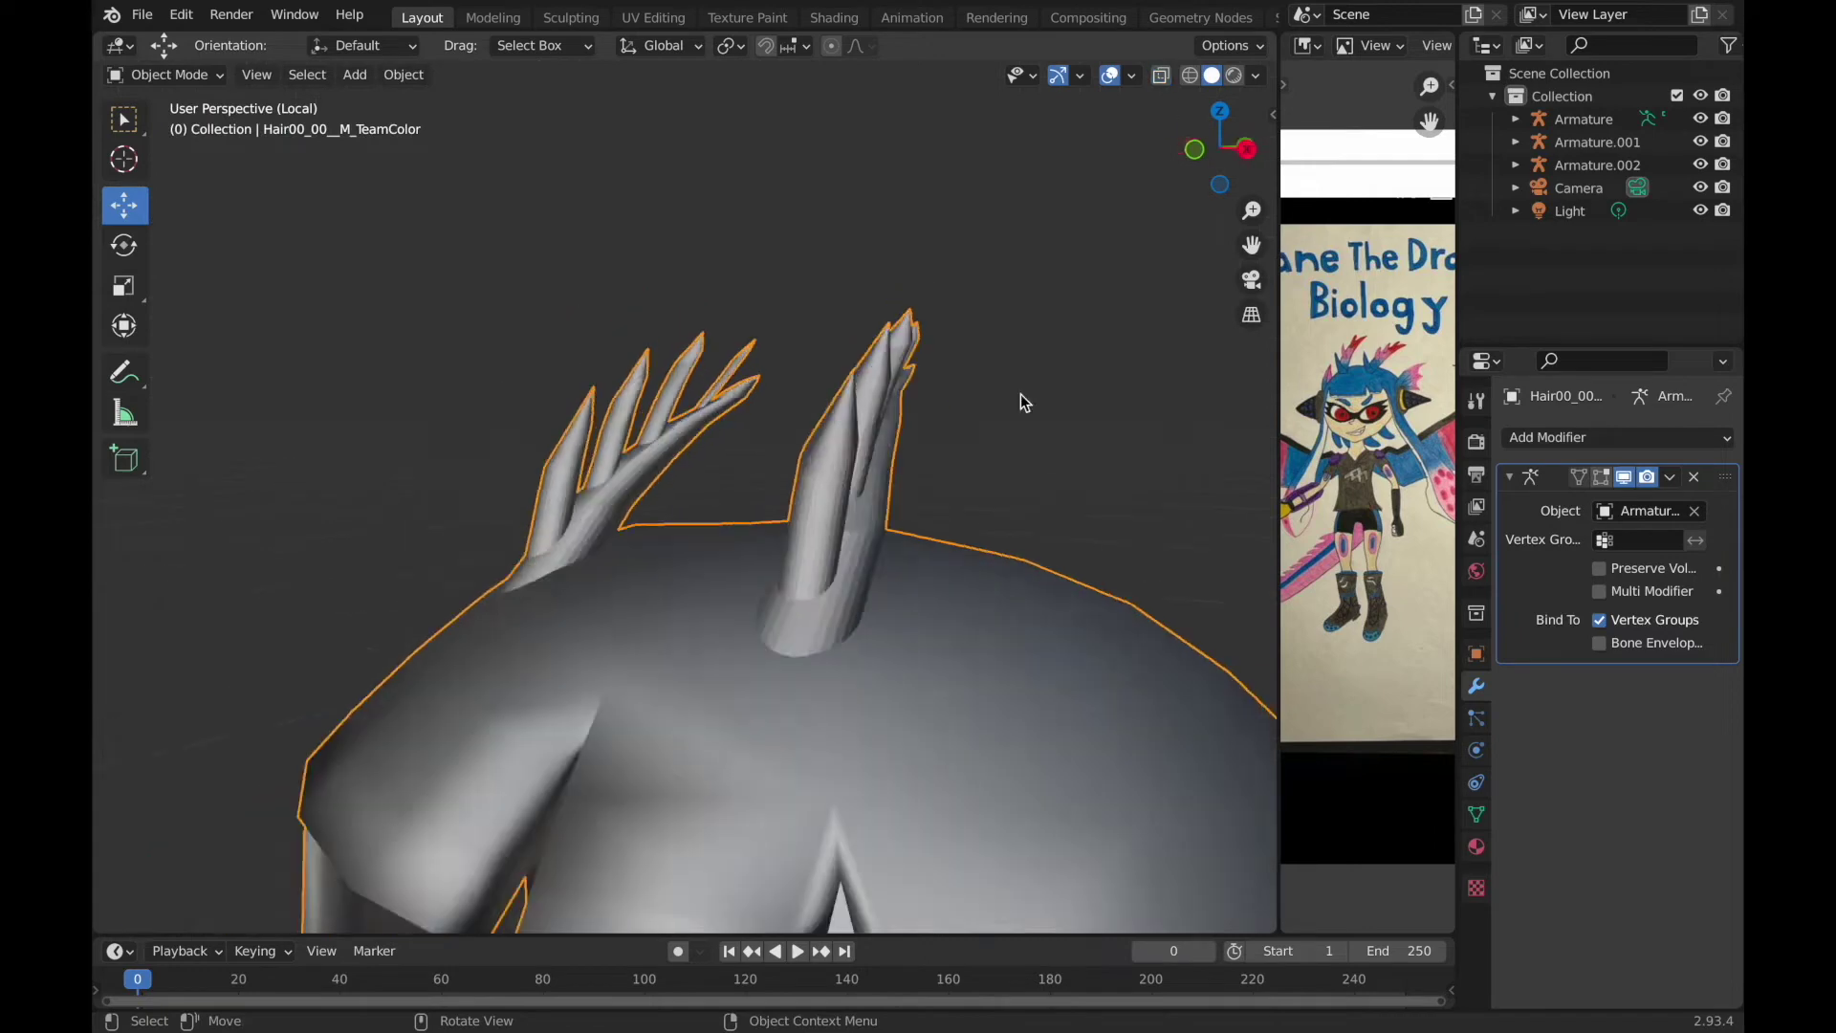
Select the whole spiky horn hair mesh and scale it up by 1.289.
scroll(1136, 321, down, 3)
scroll(863, 382, down, 1)
key(Tab)
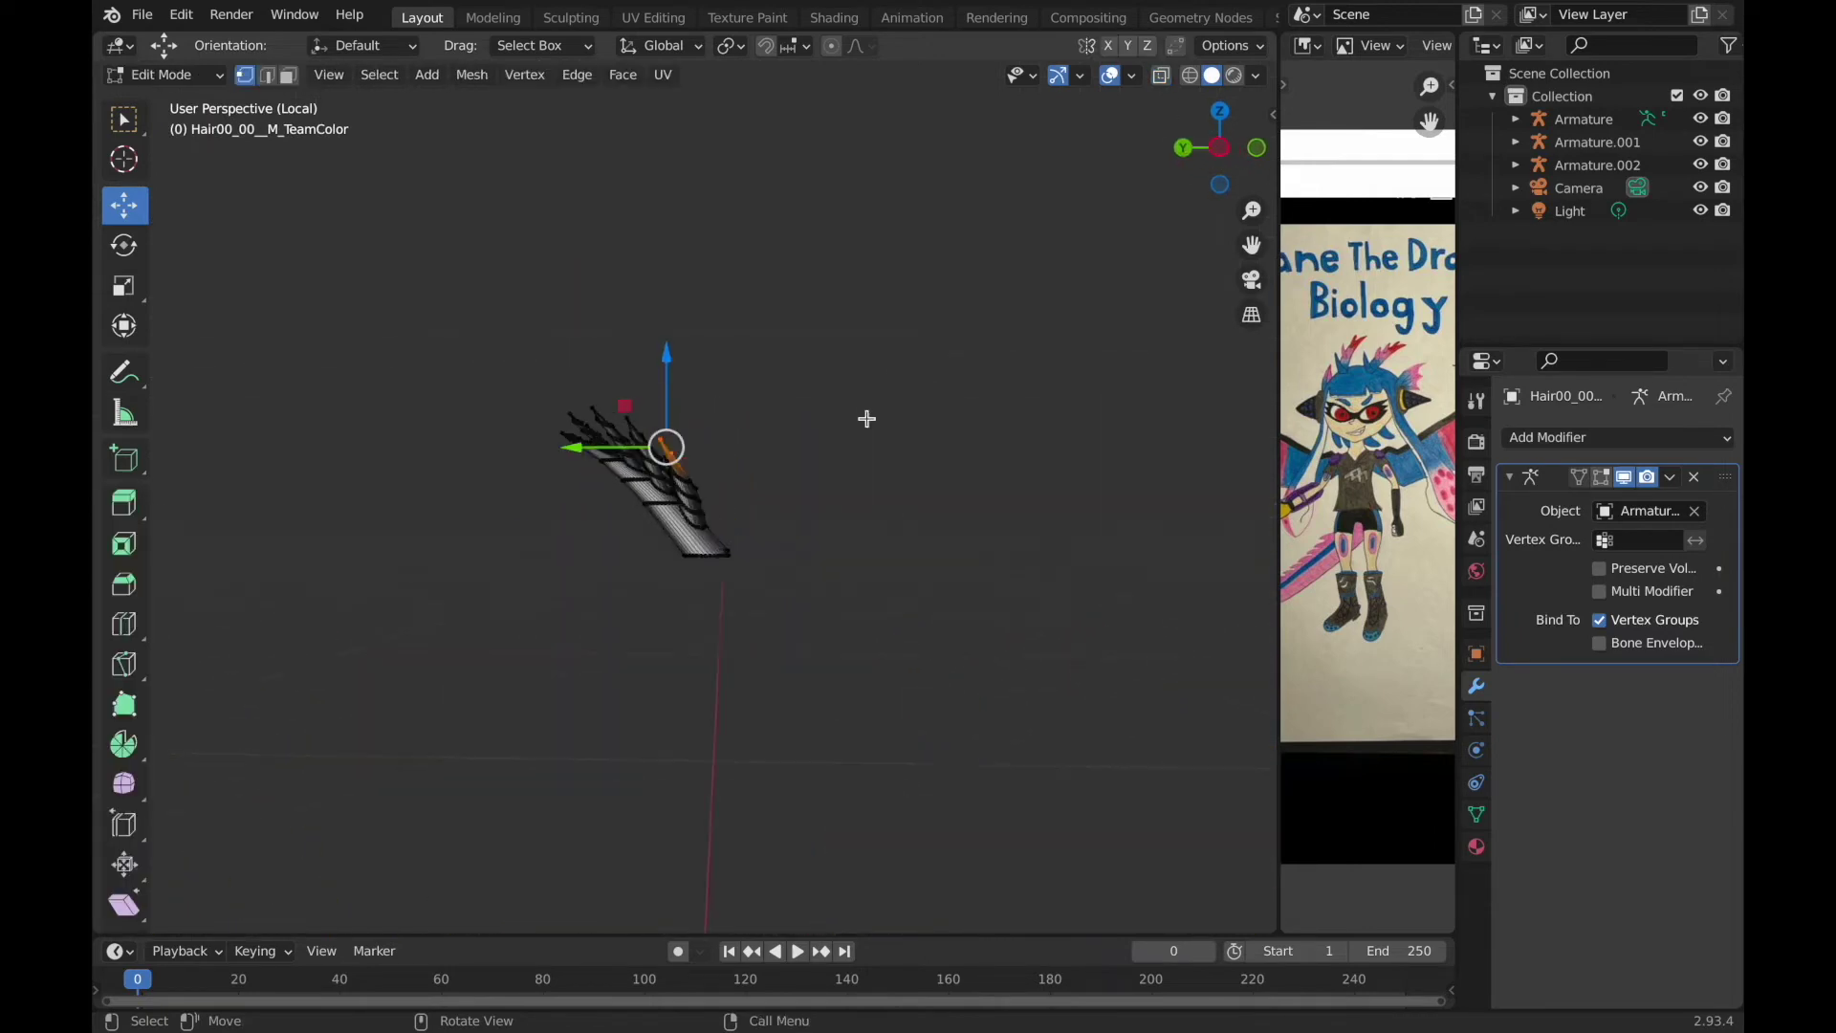
key(a)
key(s)
click(1052, 739)
click(1169, 76)
key(s)
click(860, 587)
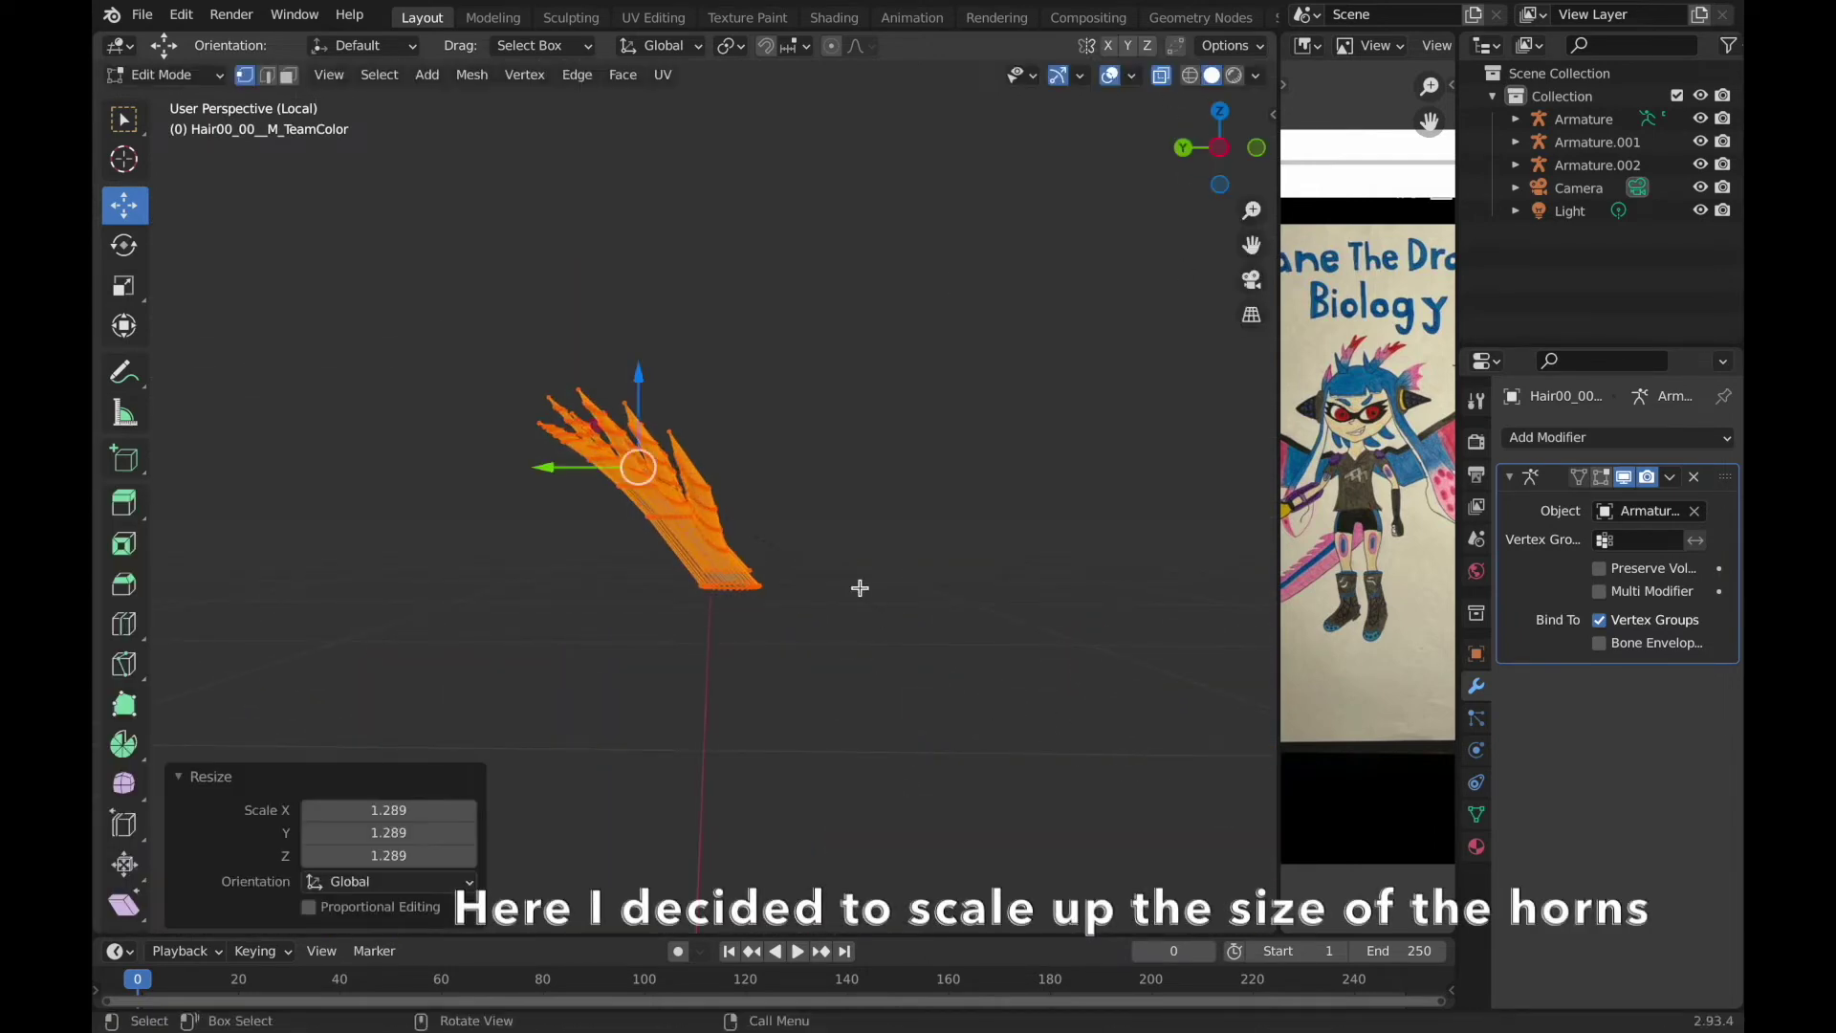
click(1162, 77)
key(Tab)
middle_drag(1162, 79, 1025, 285)
scroll(1025, 285, up, 2)
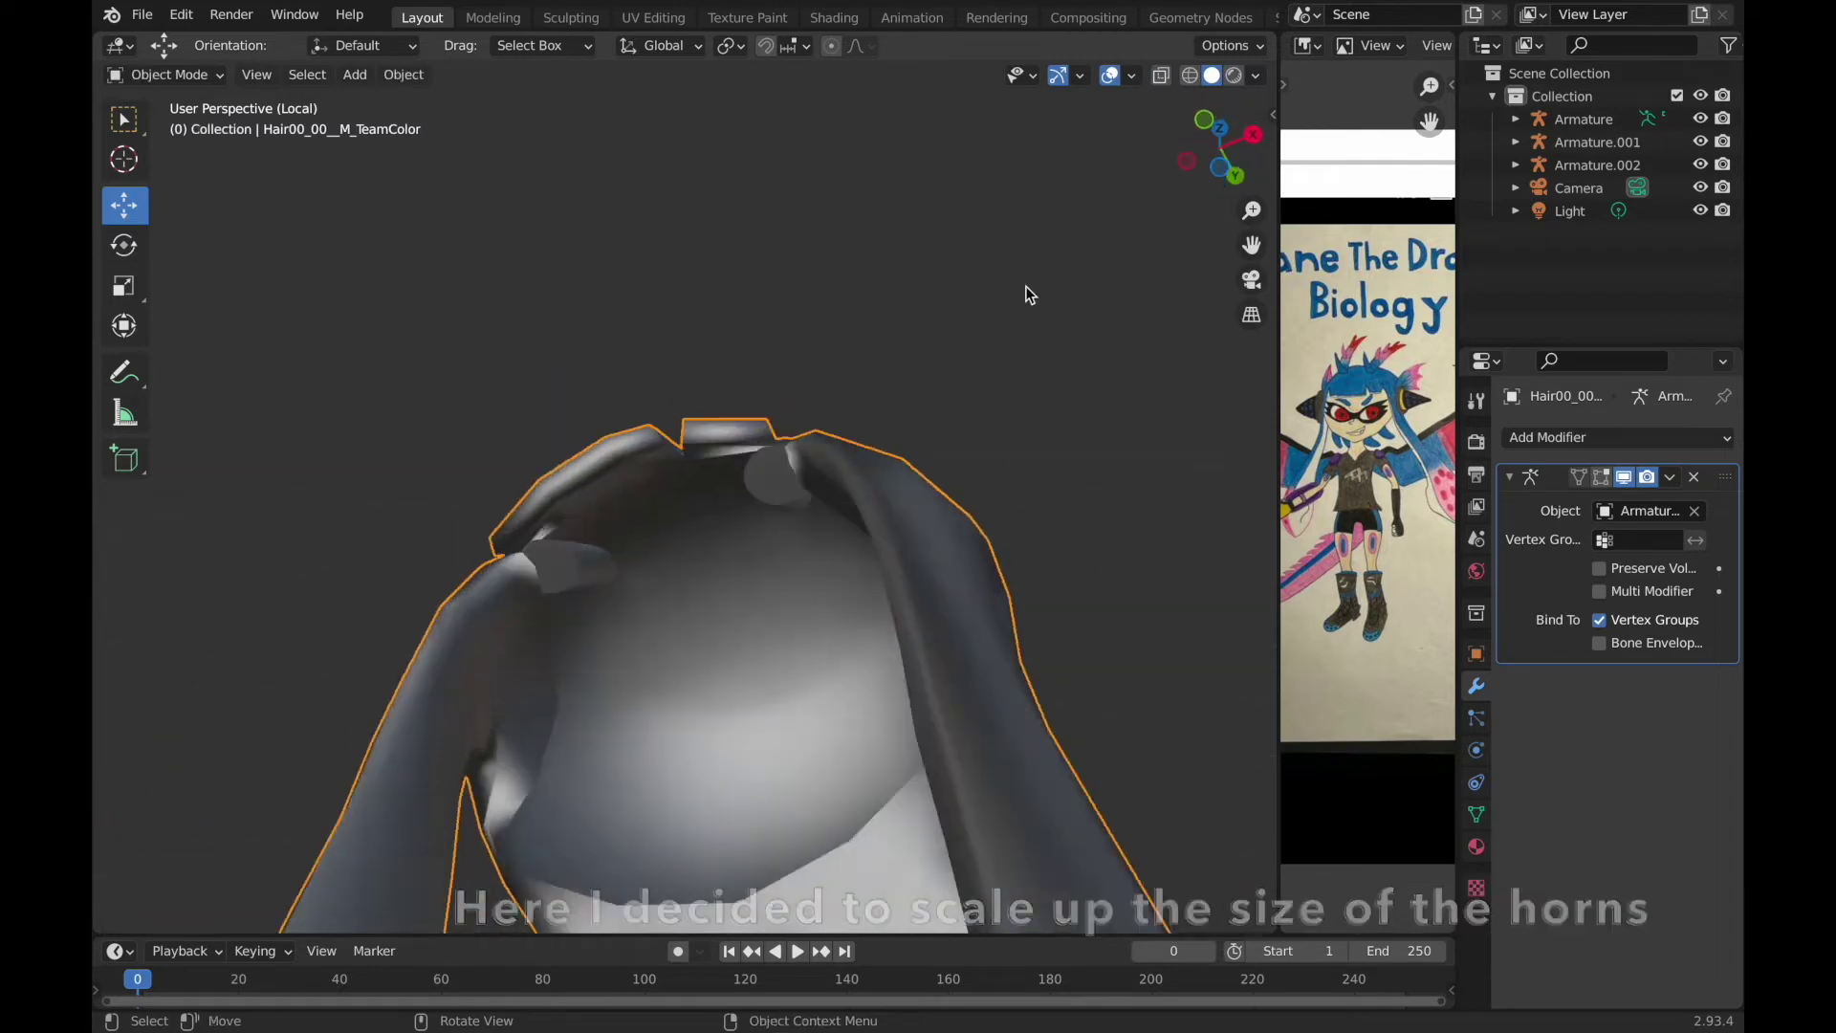
scroll(1025, 285, down, 1)
Add a cylinder to the hair mesh, scale it to 0.204, and place it above the head.
middle_drag(1025, 288, 902, 409)
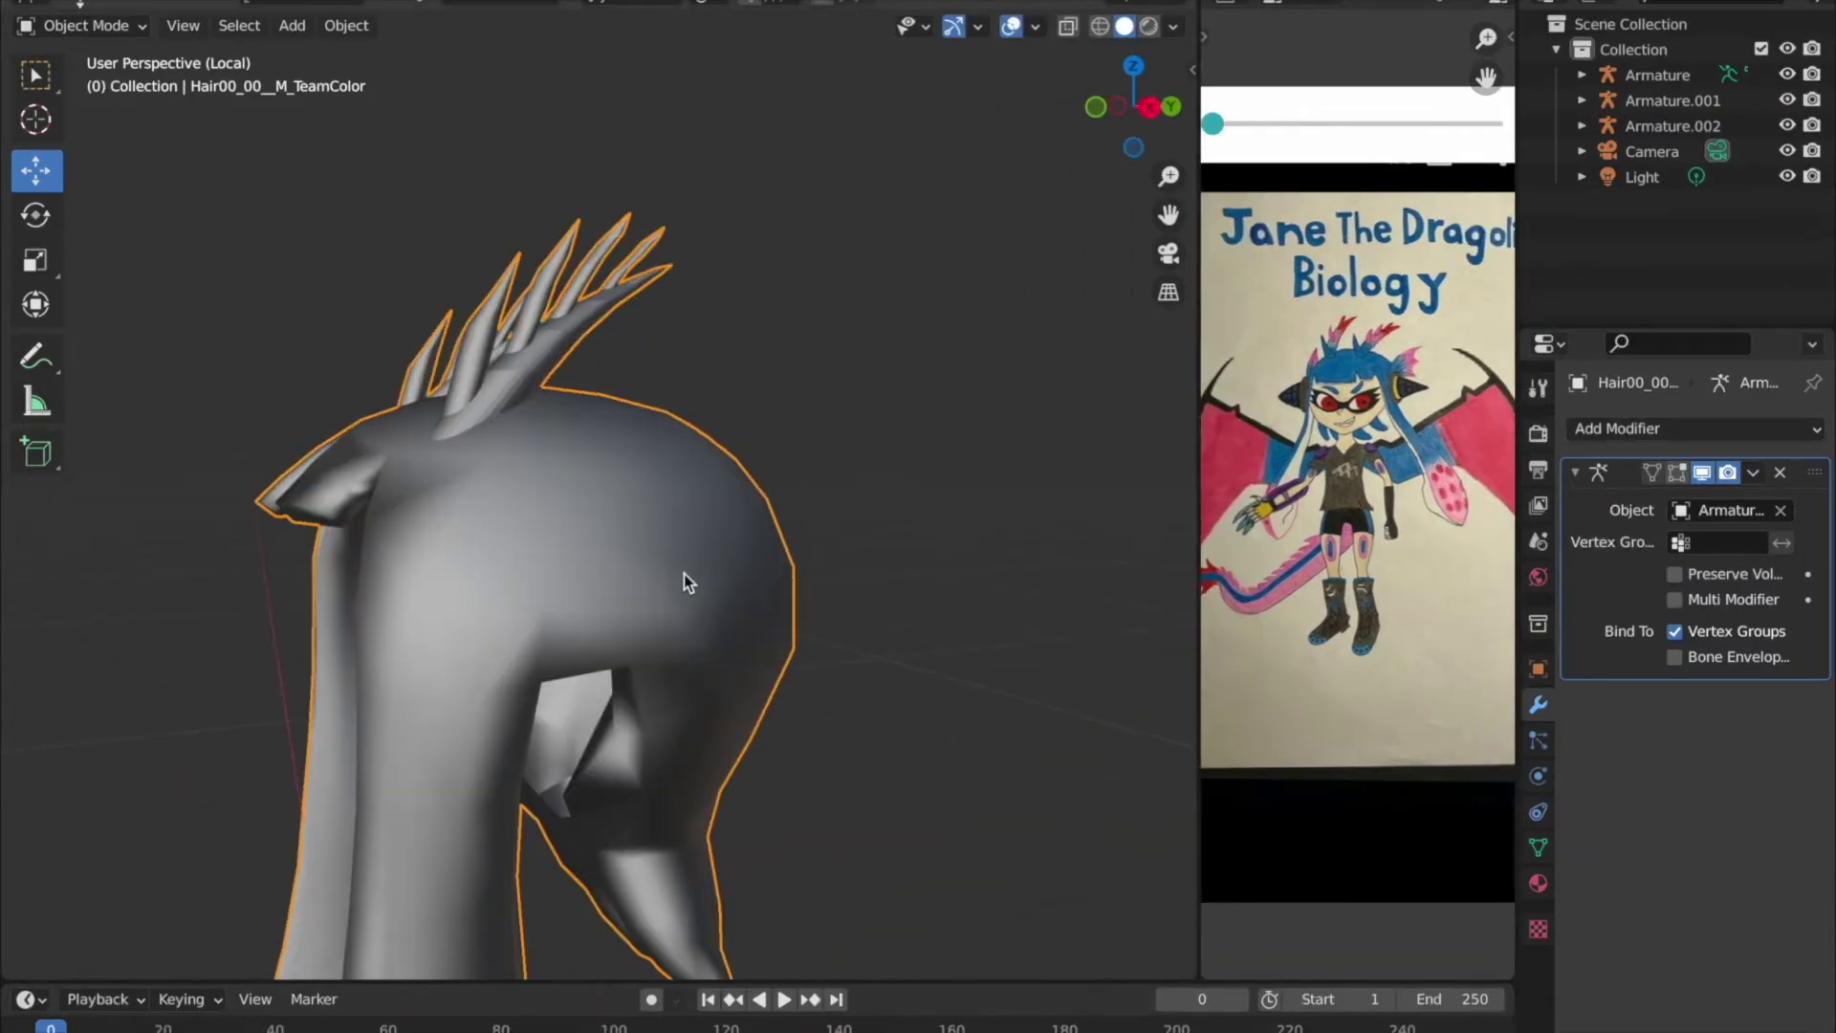
scroll(1339, 425, up, 5)
scroll(1361, 501, up, 3)
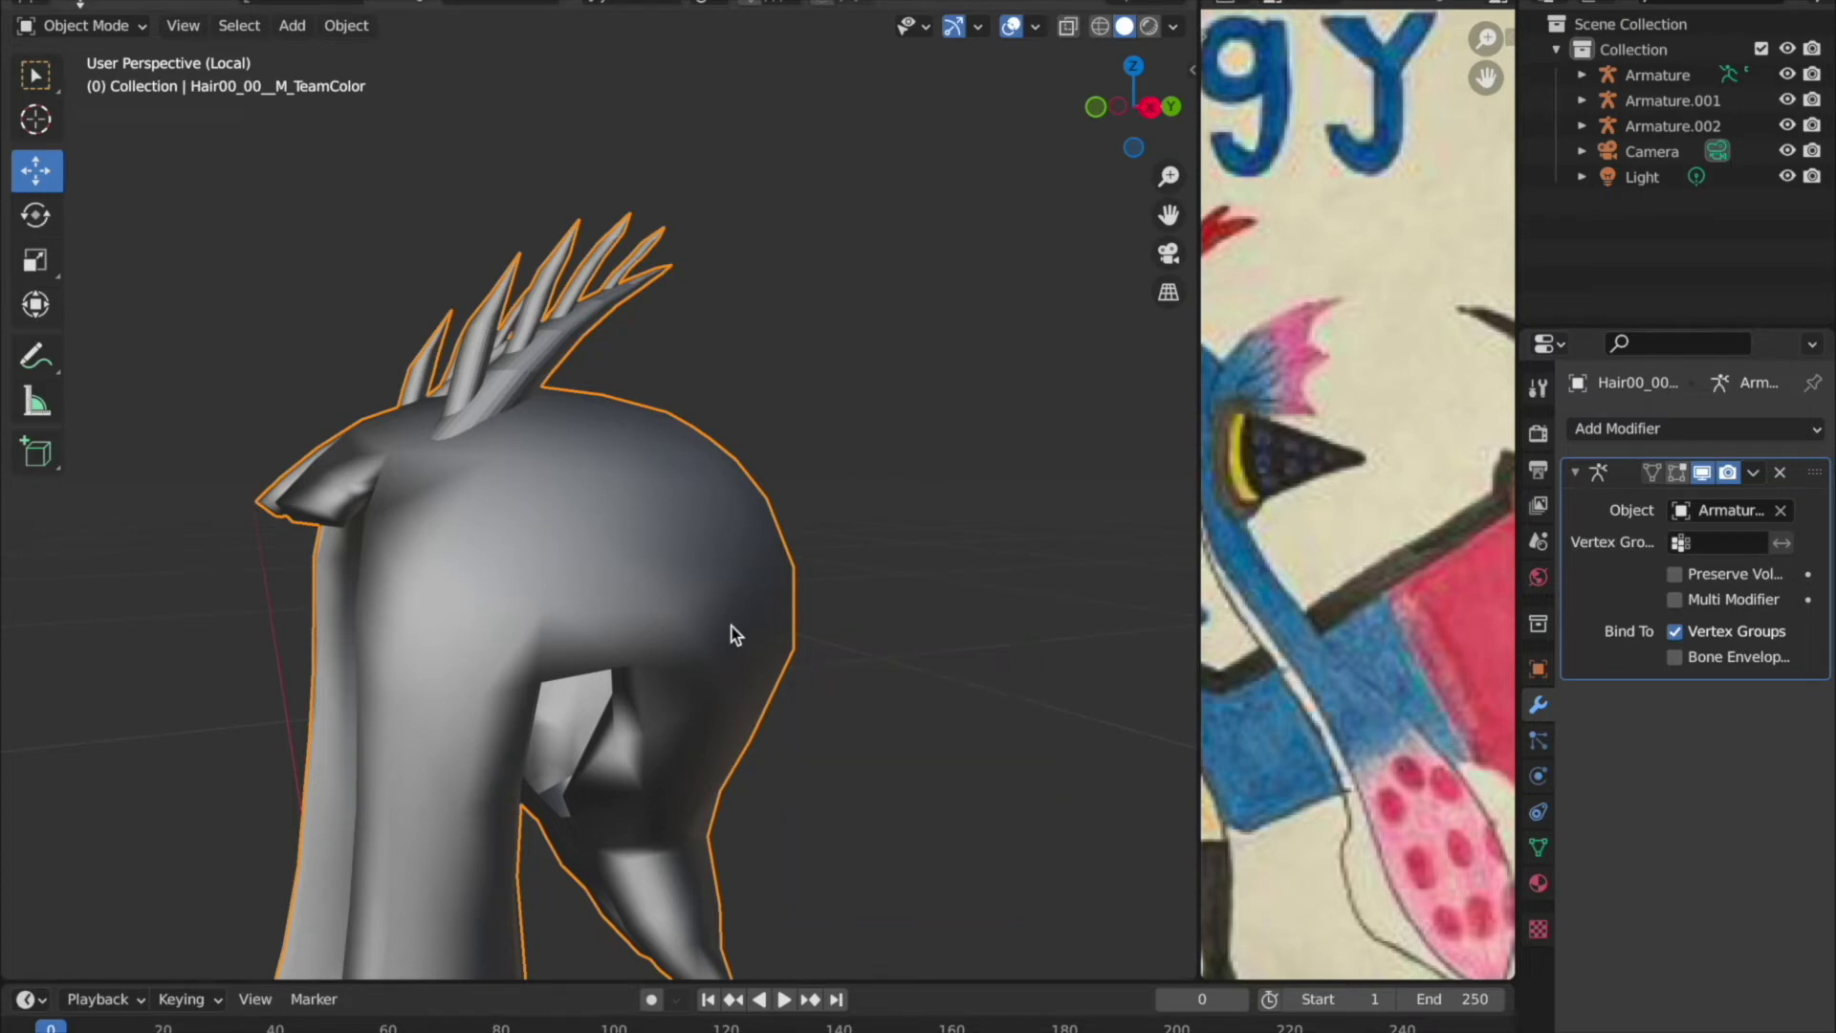
scroll(1341, 543, down, 4)
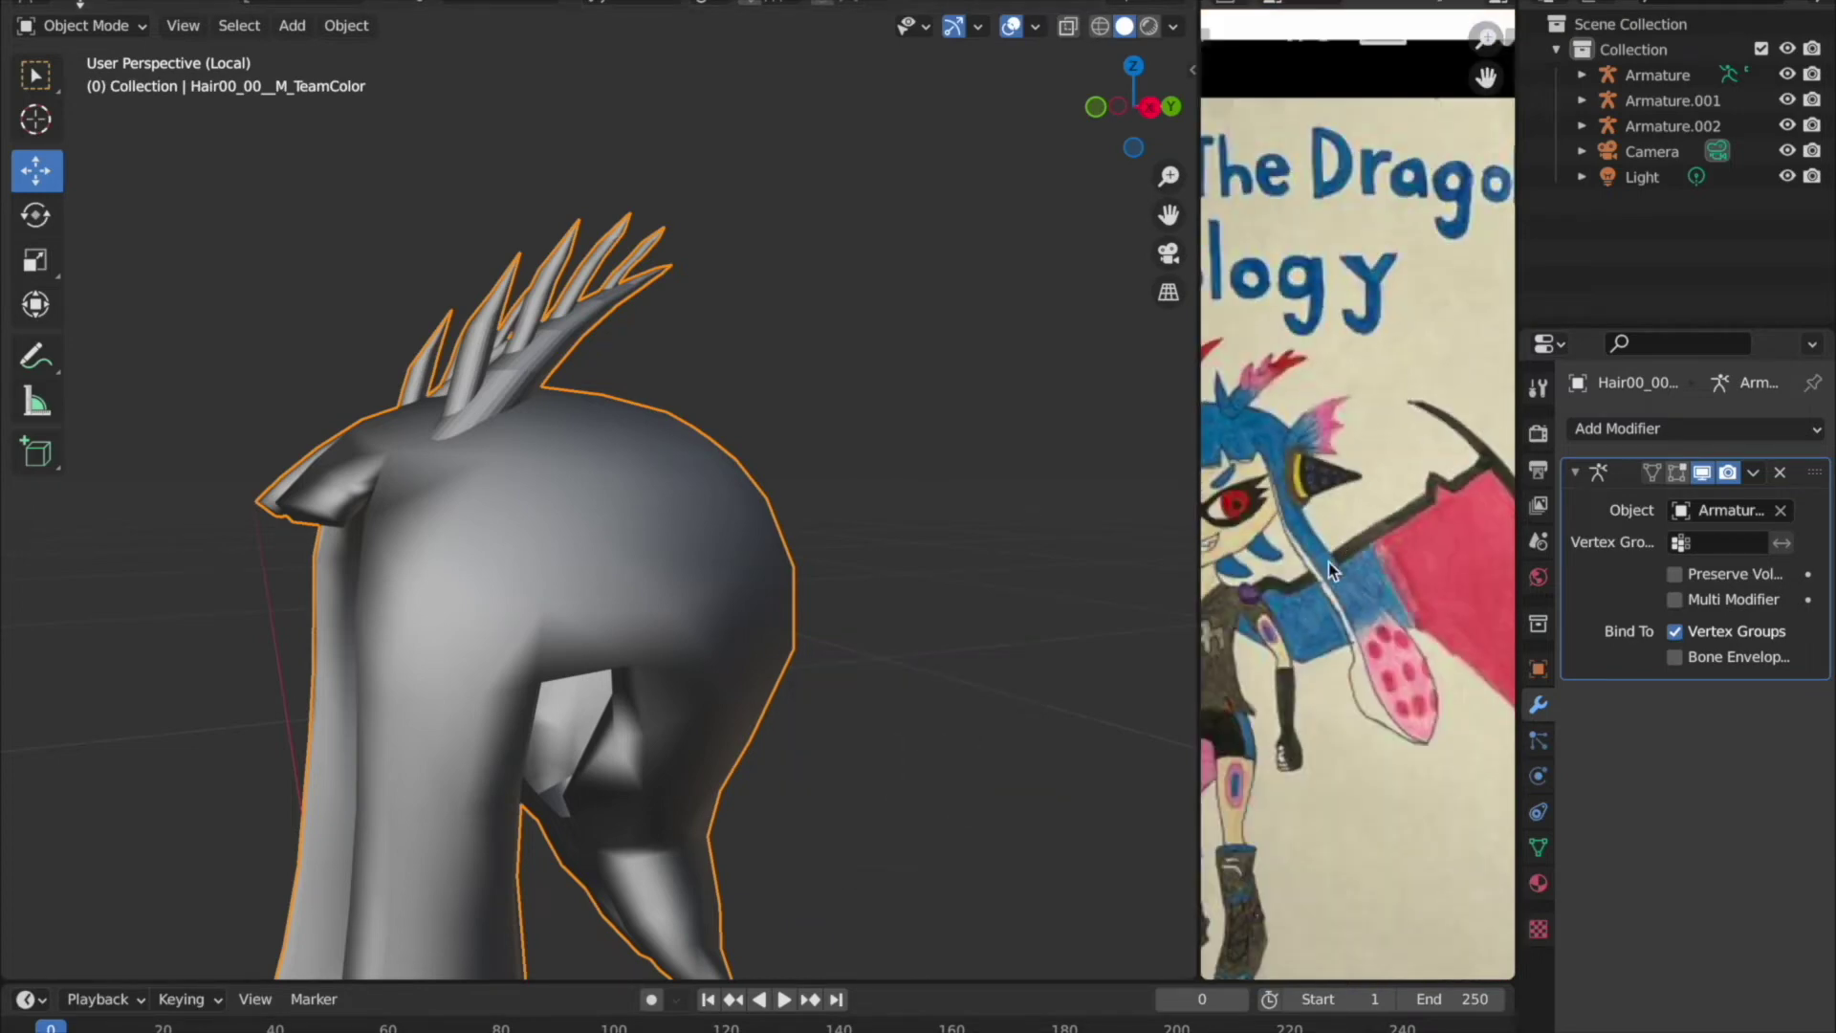
scroll(1360, 583, up, 4)
scroll(1359, 584, up, 2)
key(Tab)
click(421, 180)
key(s)
key(g)
click(903, 607)
key(s)
click(572, 496)
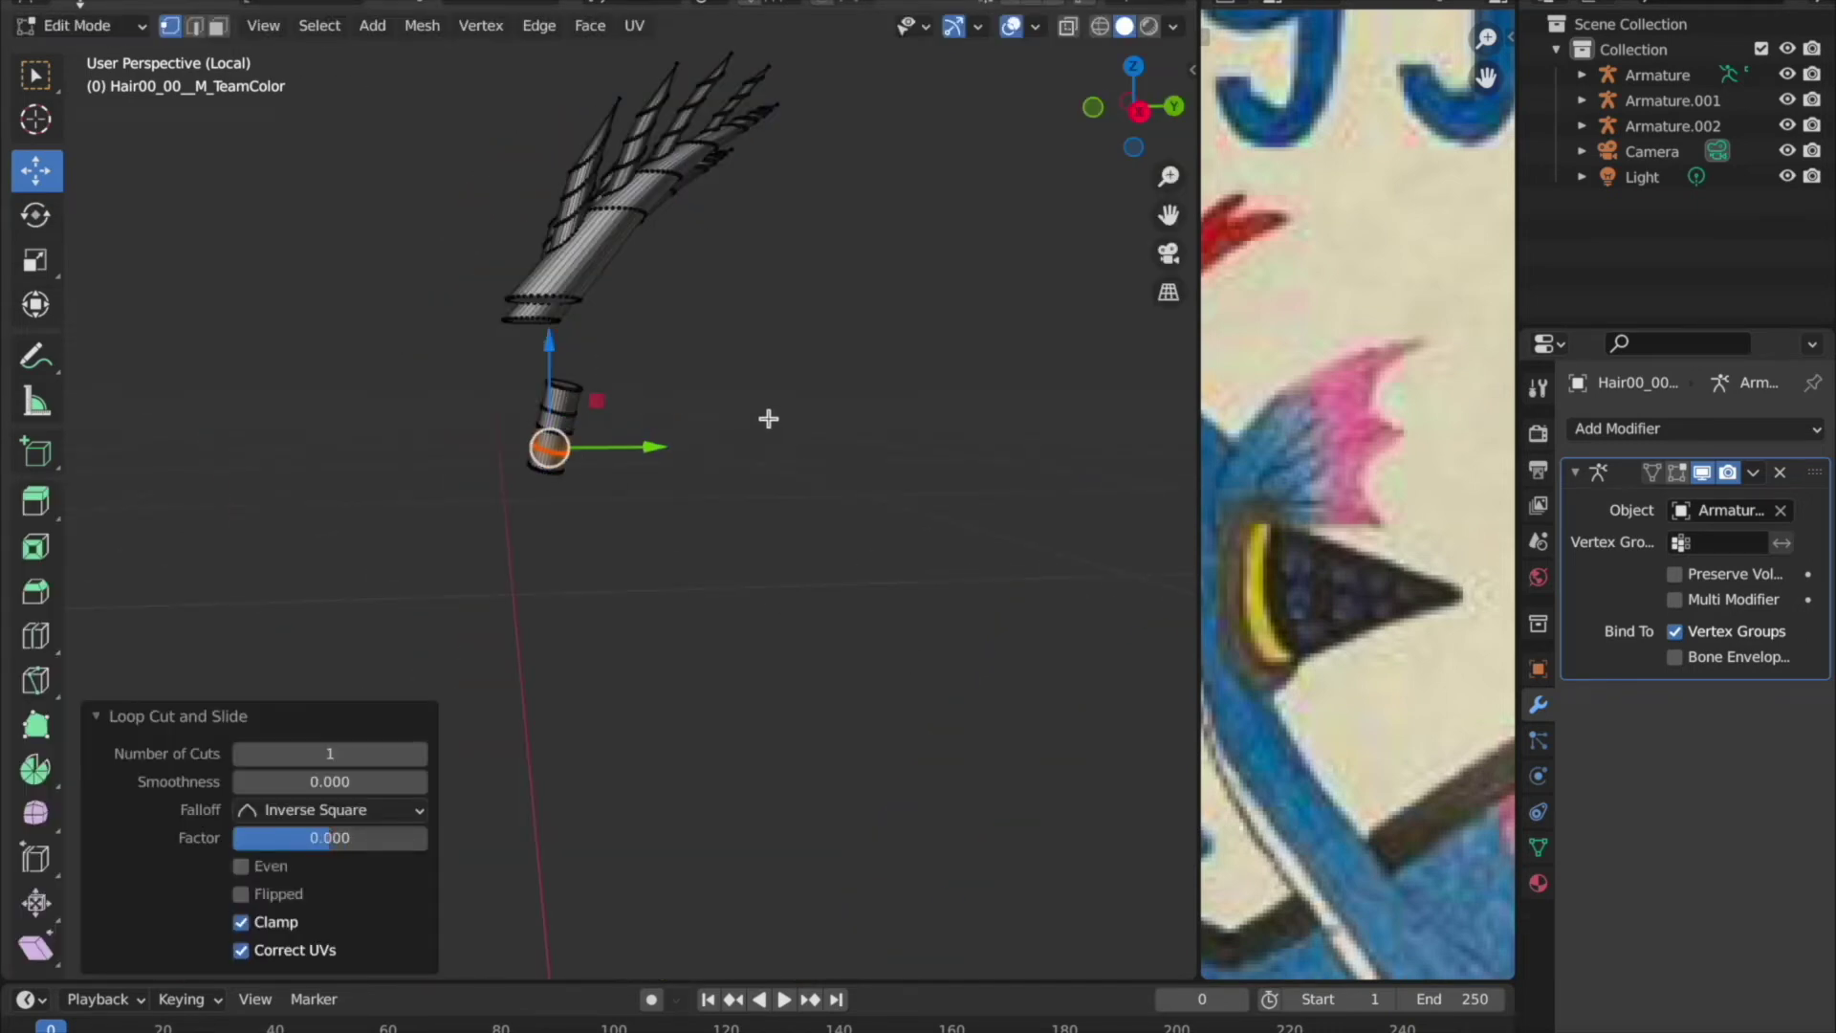
With X-ray on, raise and rotate the cylinder's top loop to start the bend.
click(626, 385)
key(alt+z)
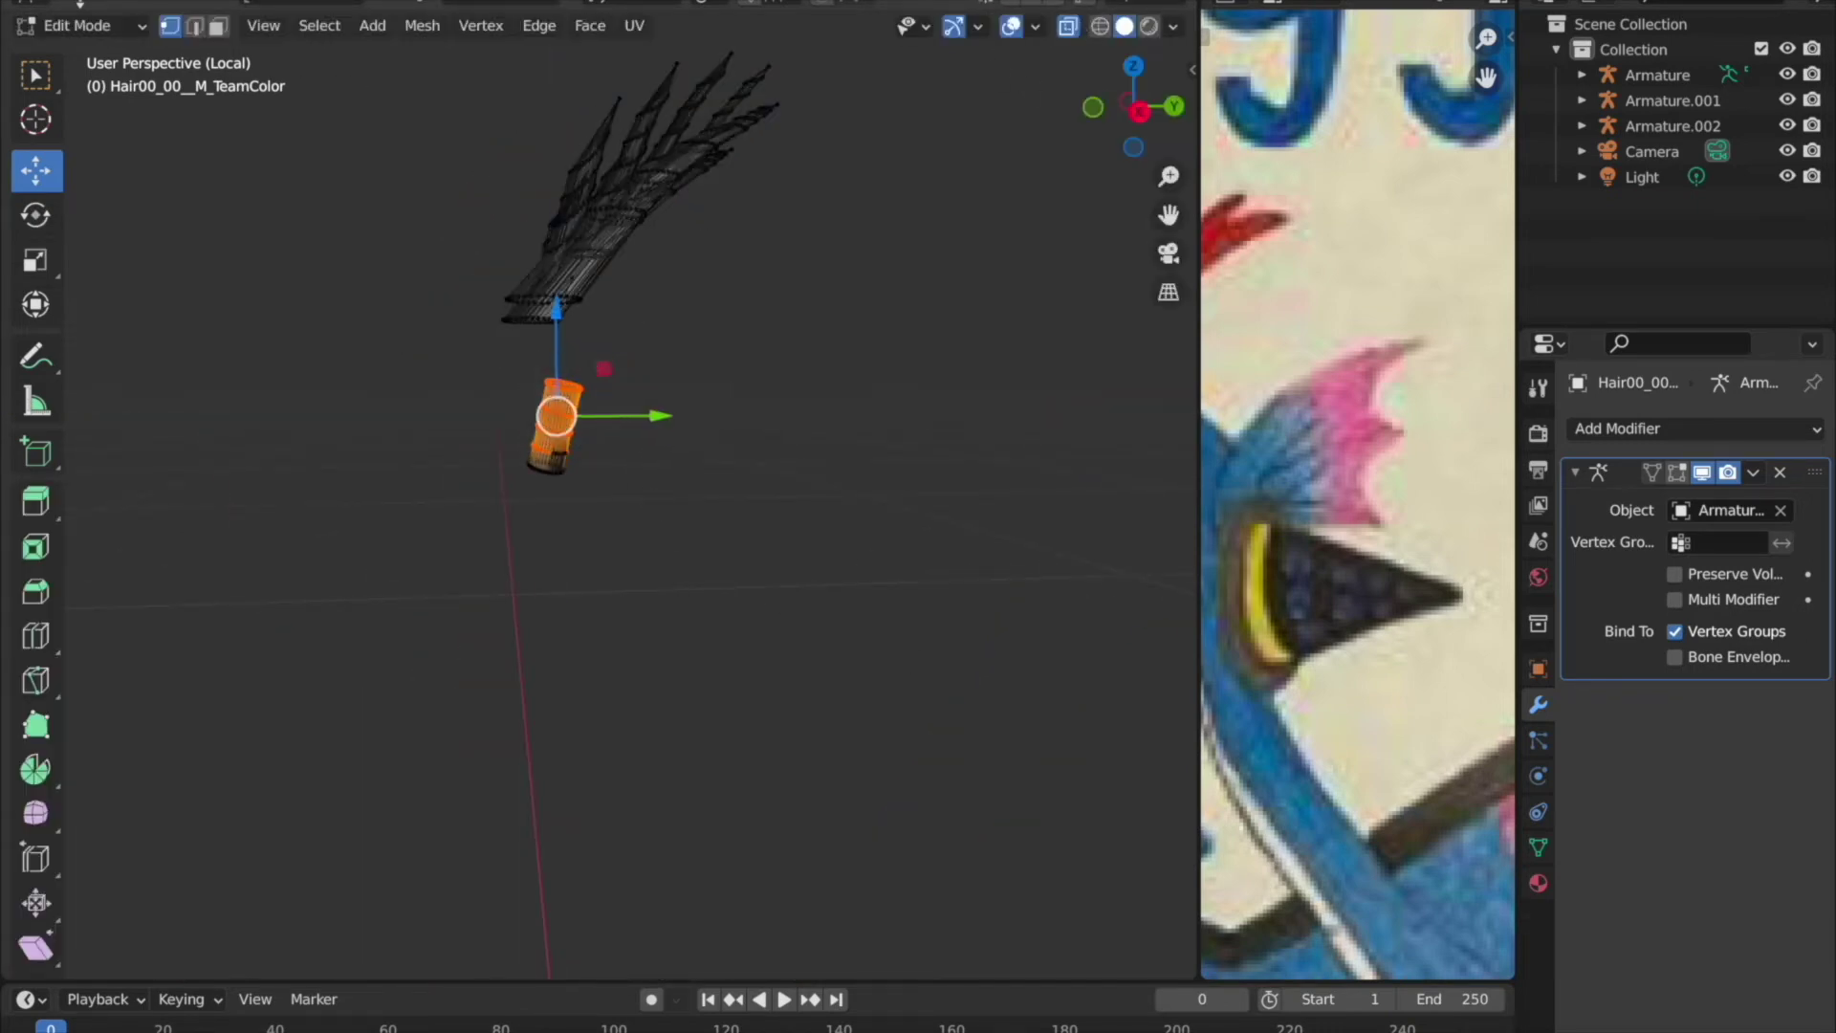
mouse_move(611, 393)
mouse_down()
mouse_move(533, 344)
mouse_move(668, 317)
mouse_move(727, 346)
mouse_up()
key(shift+space)
key(r)
click(586, 331)
key(shift+space)
key(g)
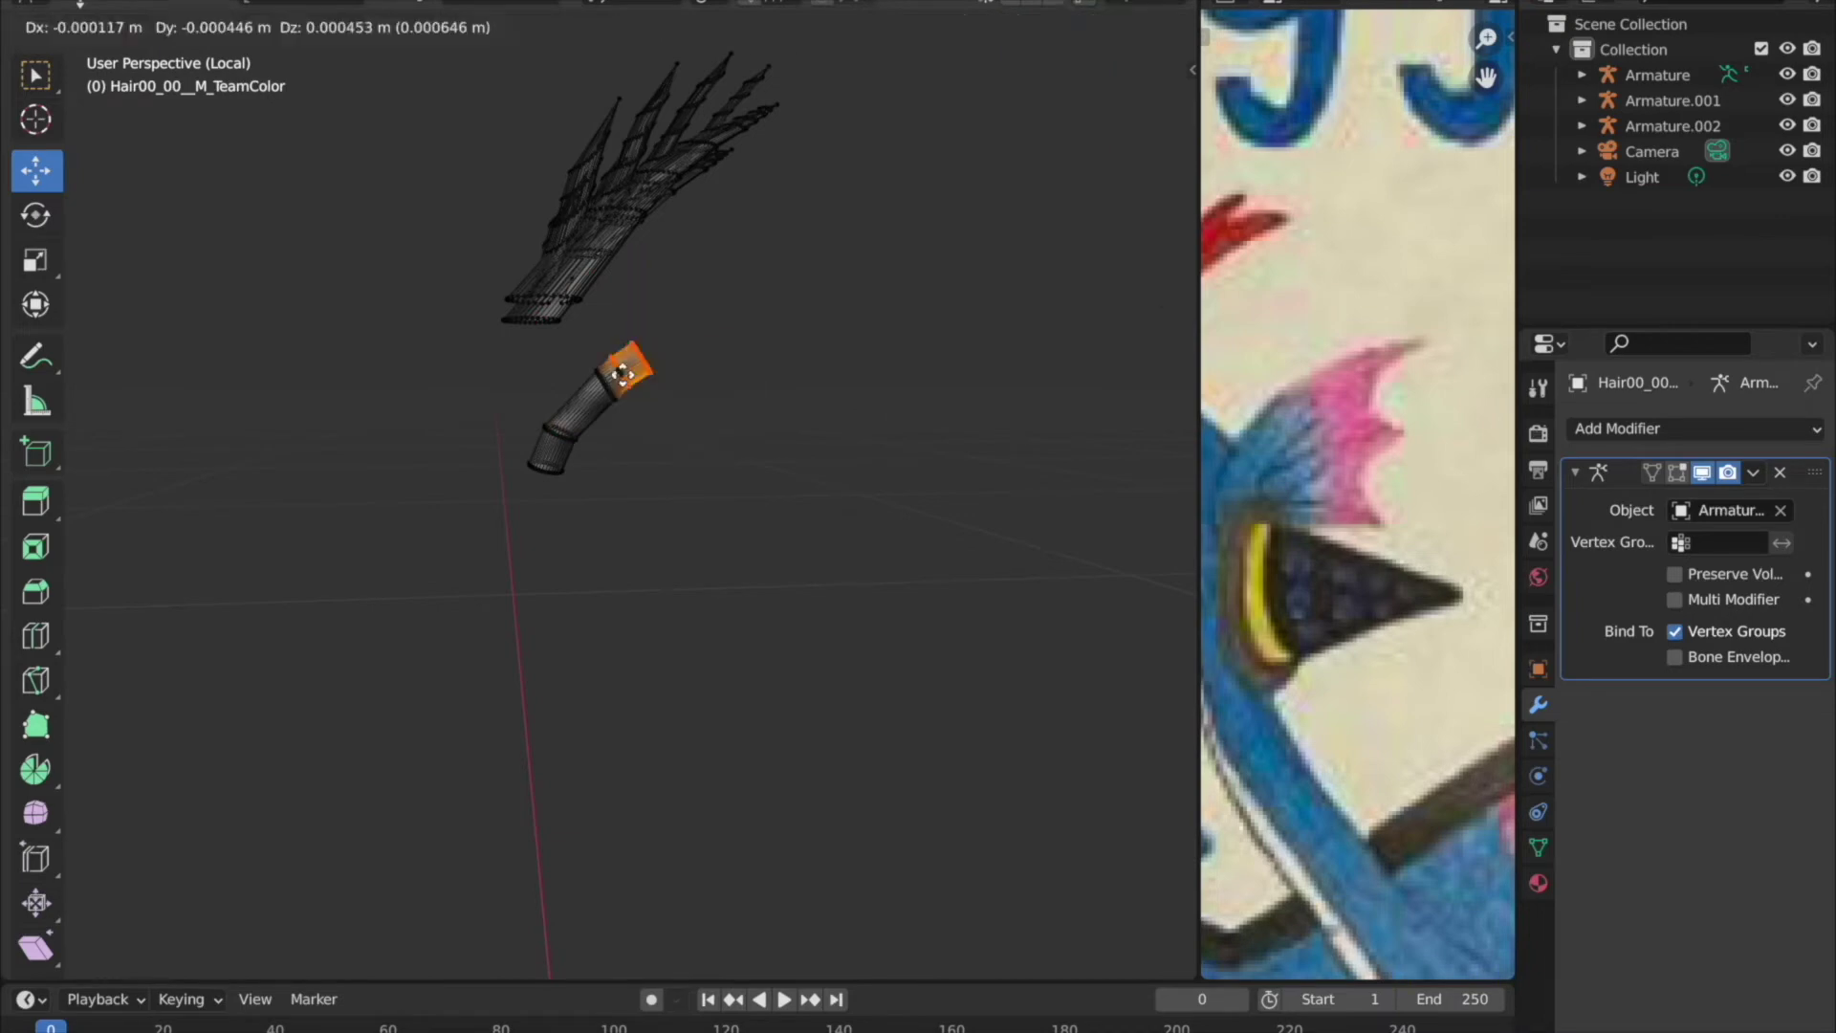
Extend the horn with further sections, rotating each to curve it outward.
scroll(681, 395, up, 6)
drag(637, 380, 766, 410)
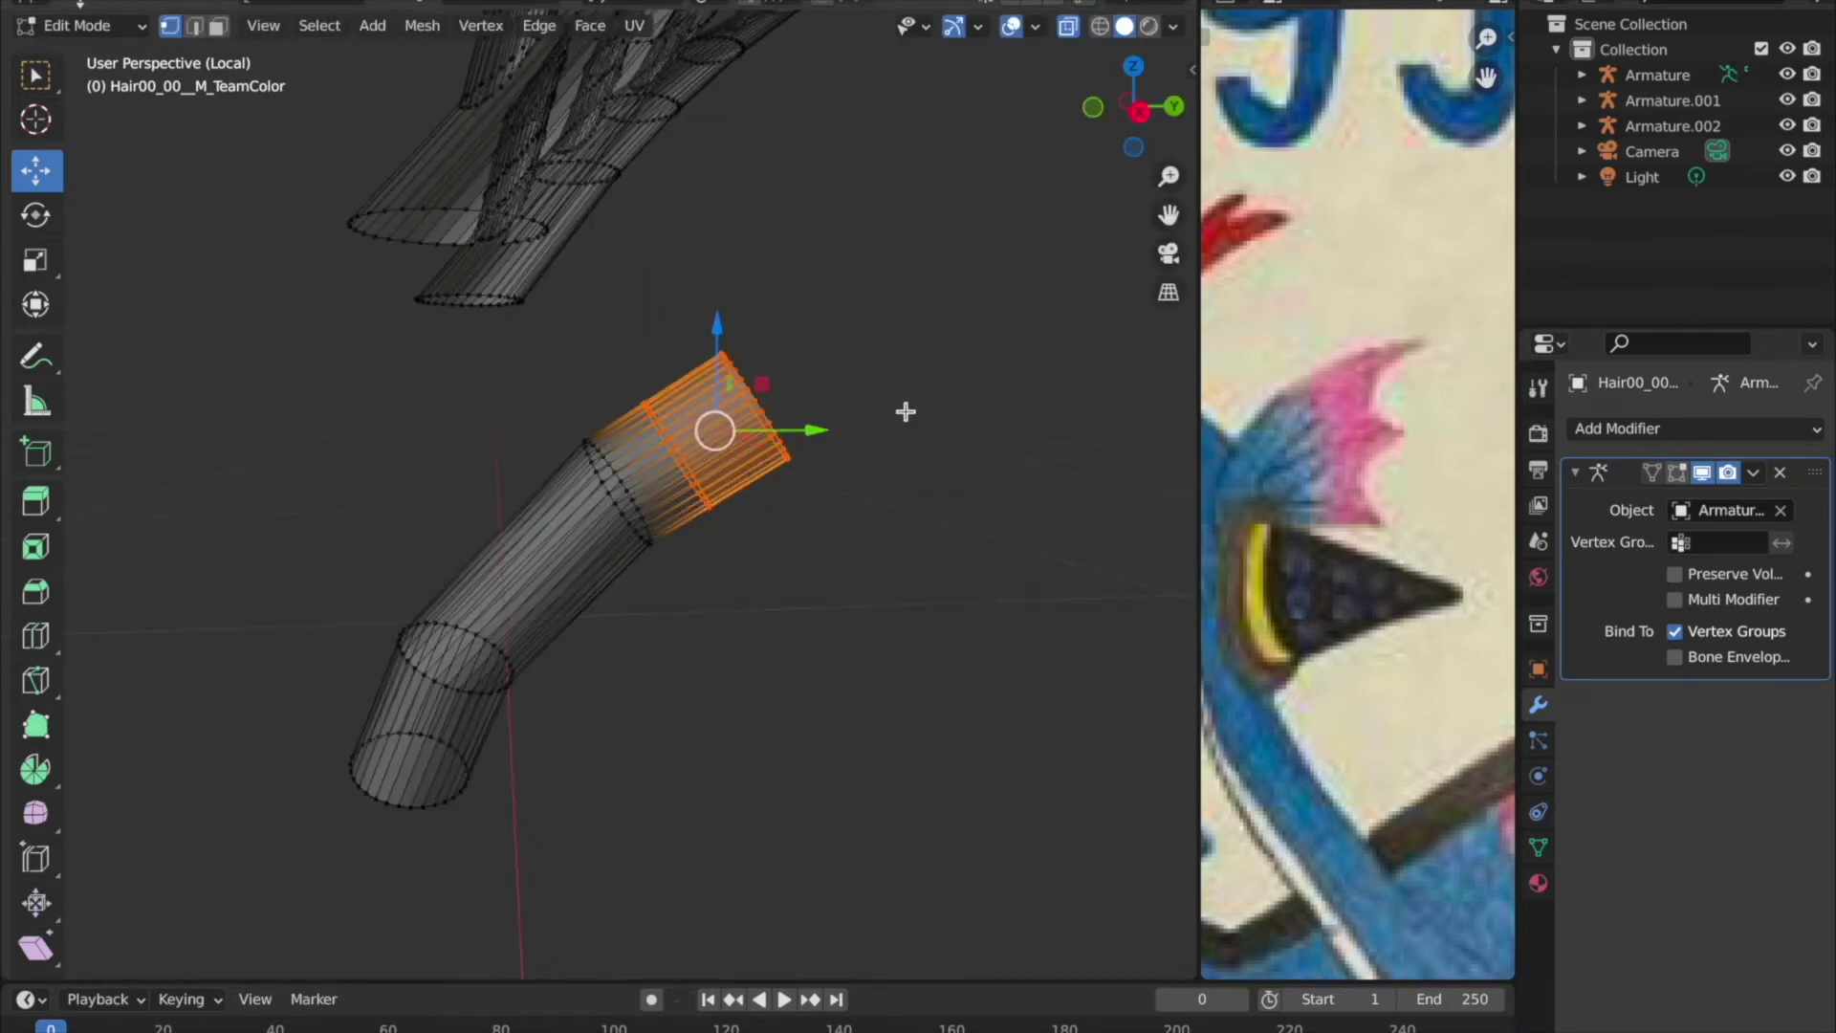
key(r)
click(291, 278)
key(g)
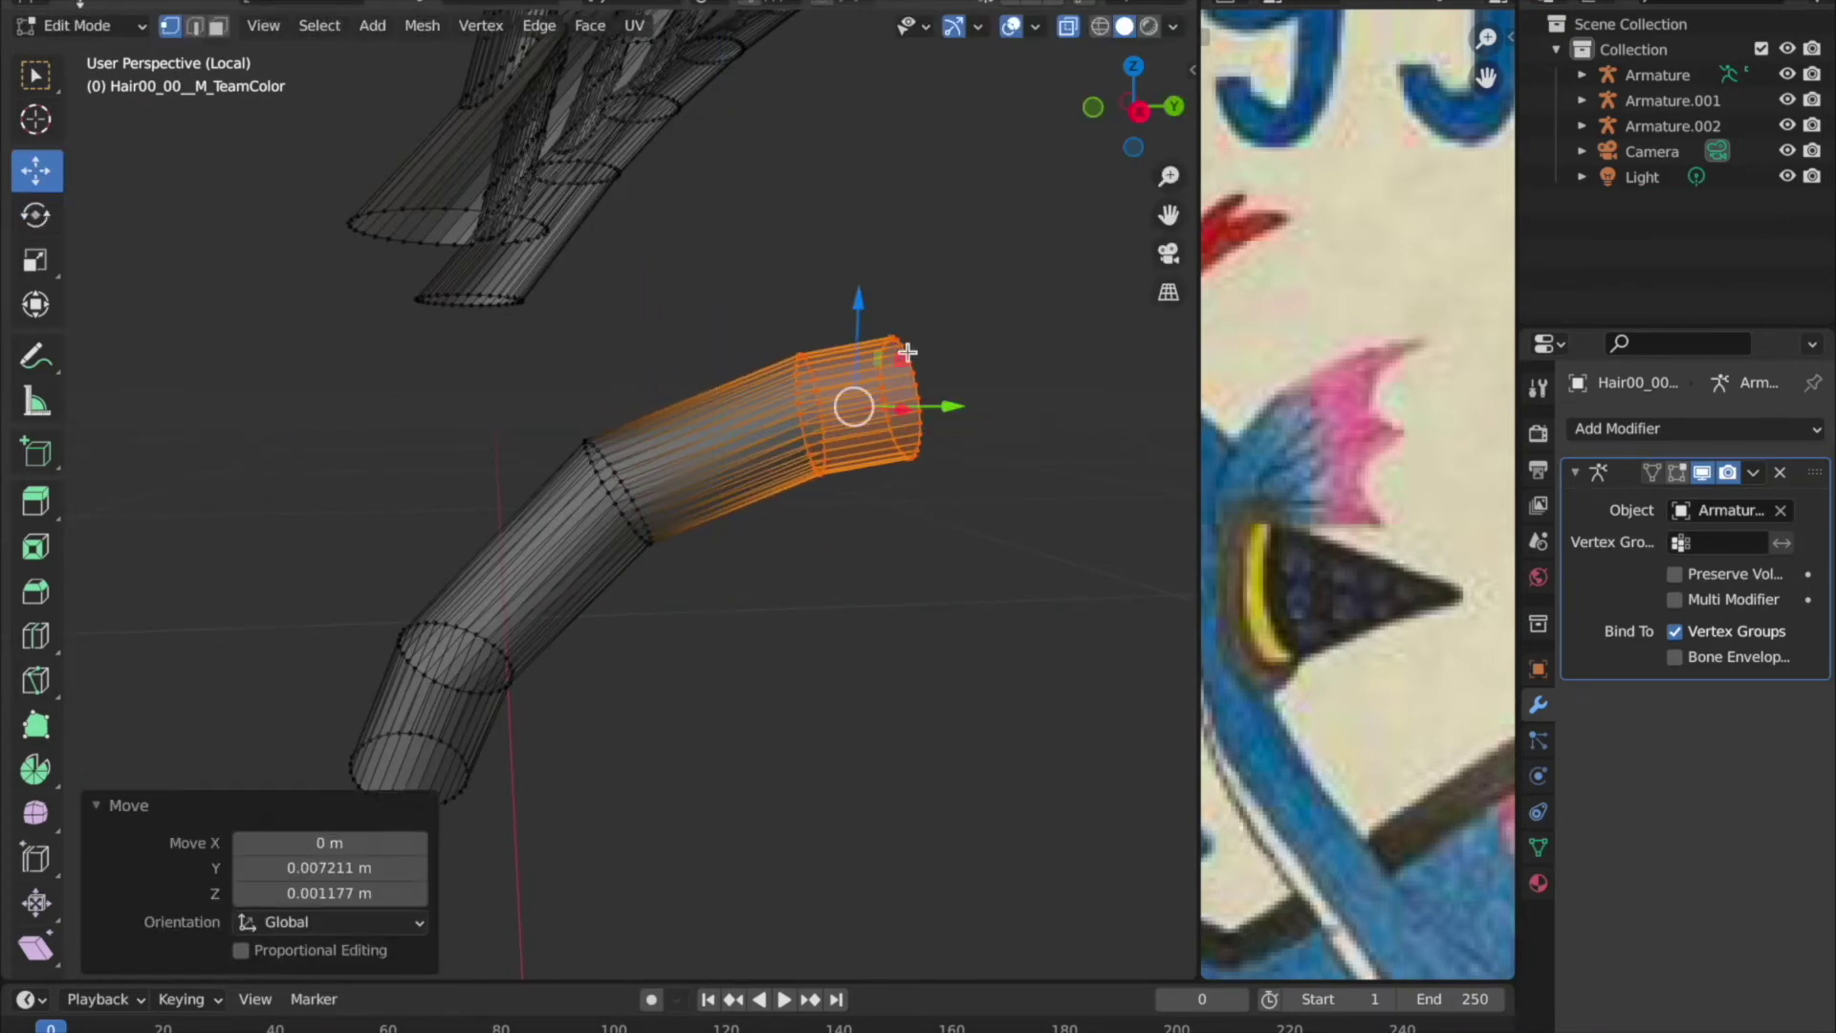
click(909, 348)
middle_drag(910, 348, 778, 373)
key(r)
click(1012, 398)
Scale the end loop down and merge it At Center into a sharp tip.
middle_drag(1012, 398, 595, 492)
scroll(1347, 506, down, 3)
scroll(1347, 505, up, 4)
key(s)
click(963, 688)
mouse_move(963, 689)
middle_down()
mouse_move(807, 607)
mouse_move(511, 521)
middle_up()
key(m)
click(688, 548)
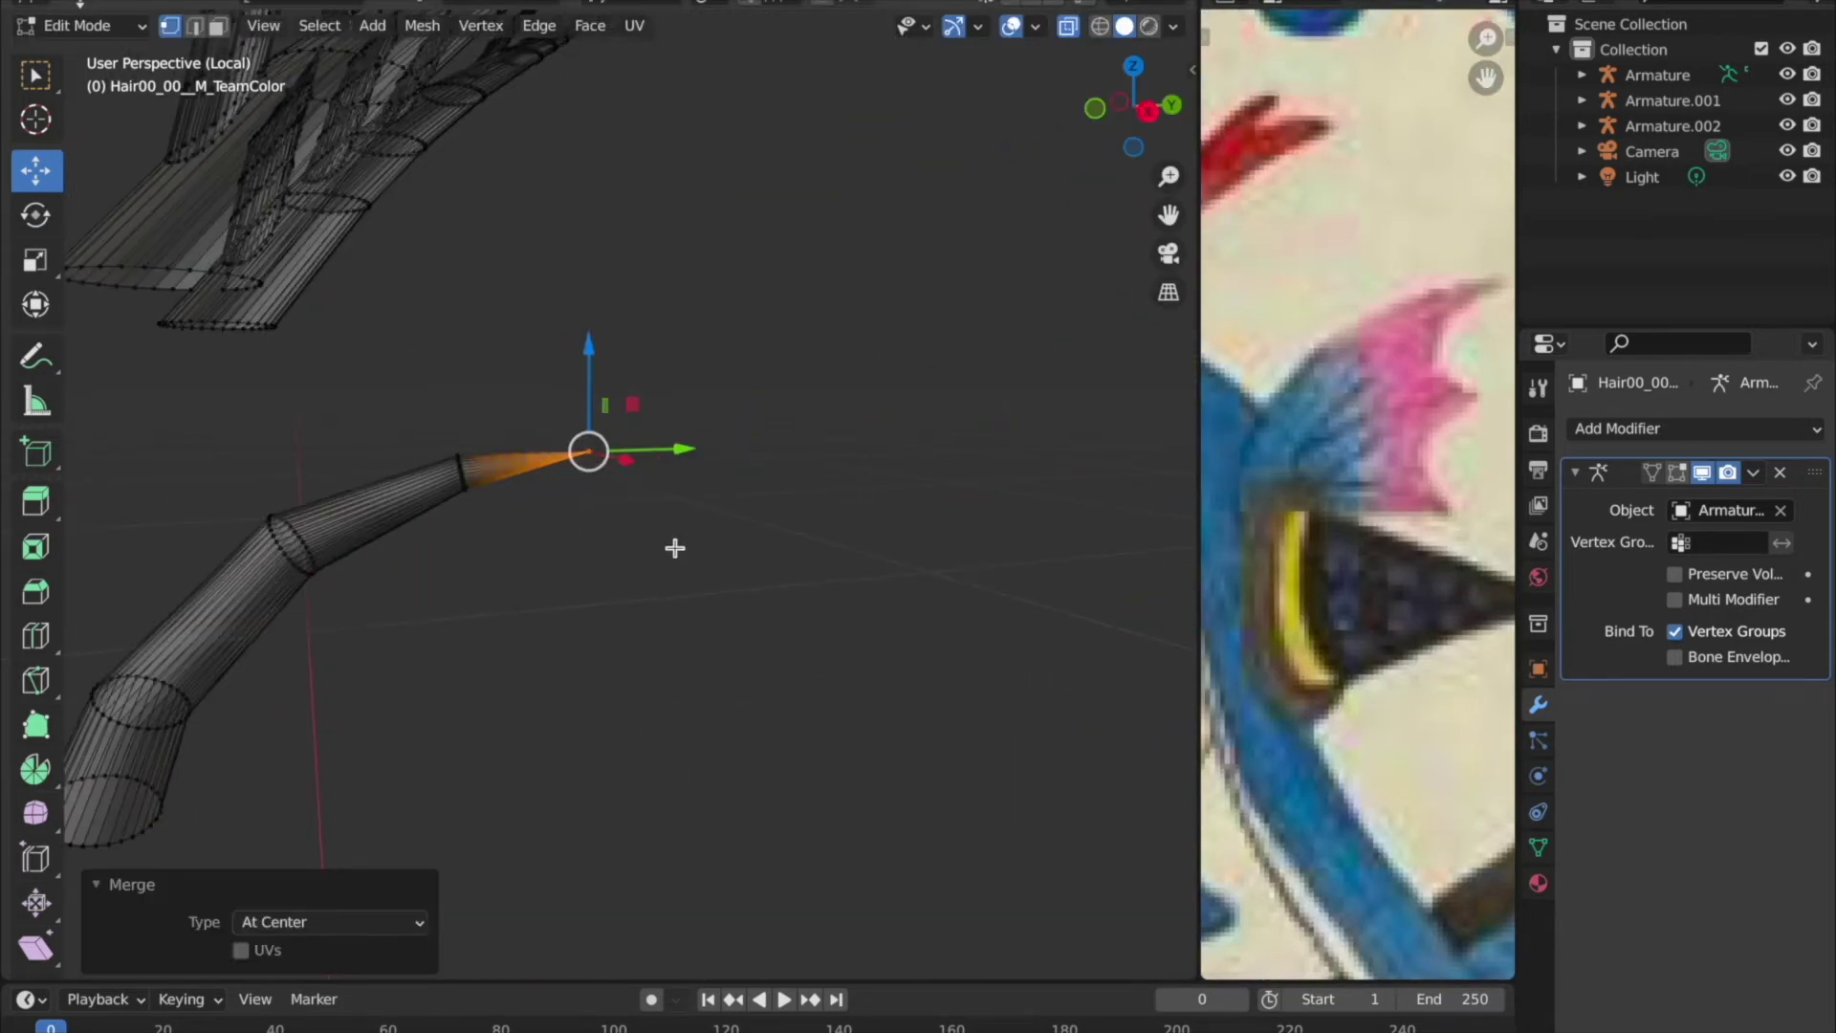
Add a loop near the horn base and view the curved horn in Object Mode.
middle_drag(688, 549, 666, 440)
middle_drag(670, 574, 814, 253)
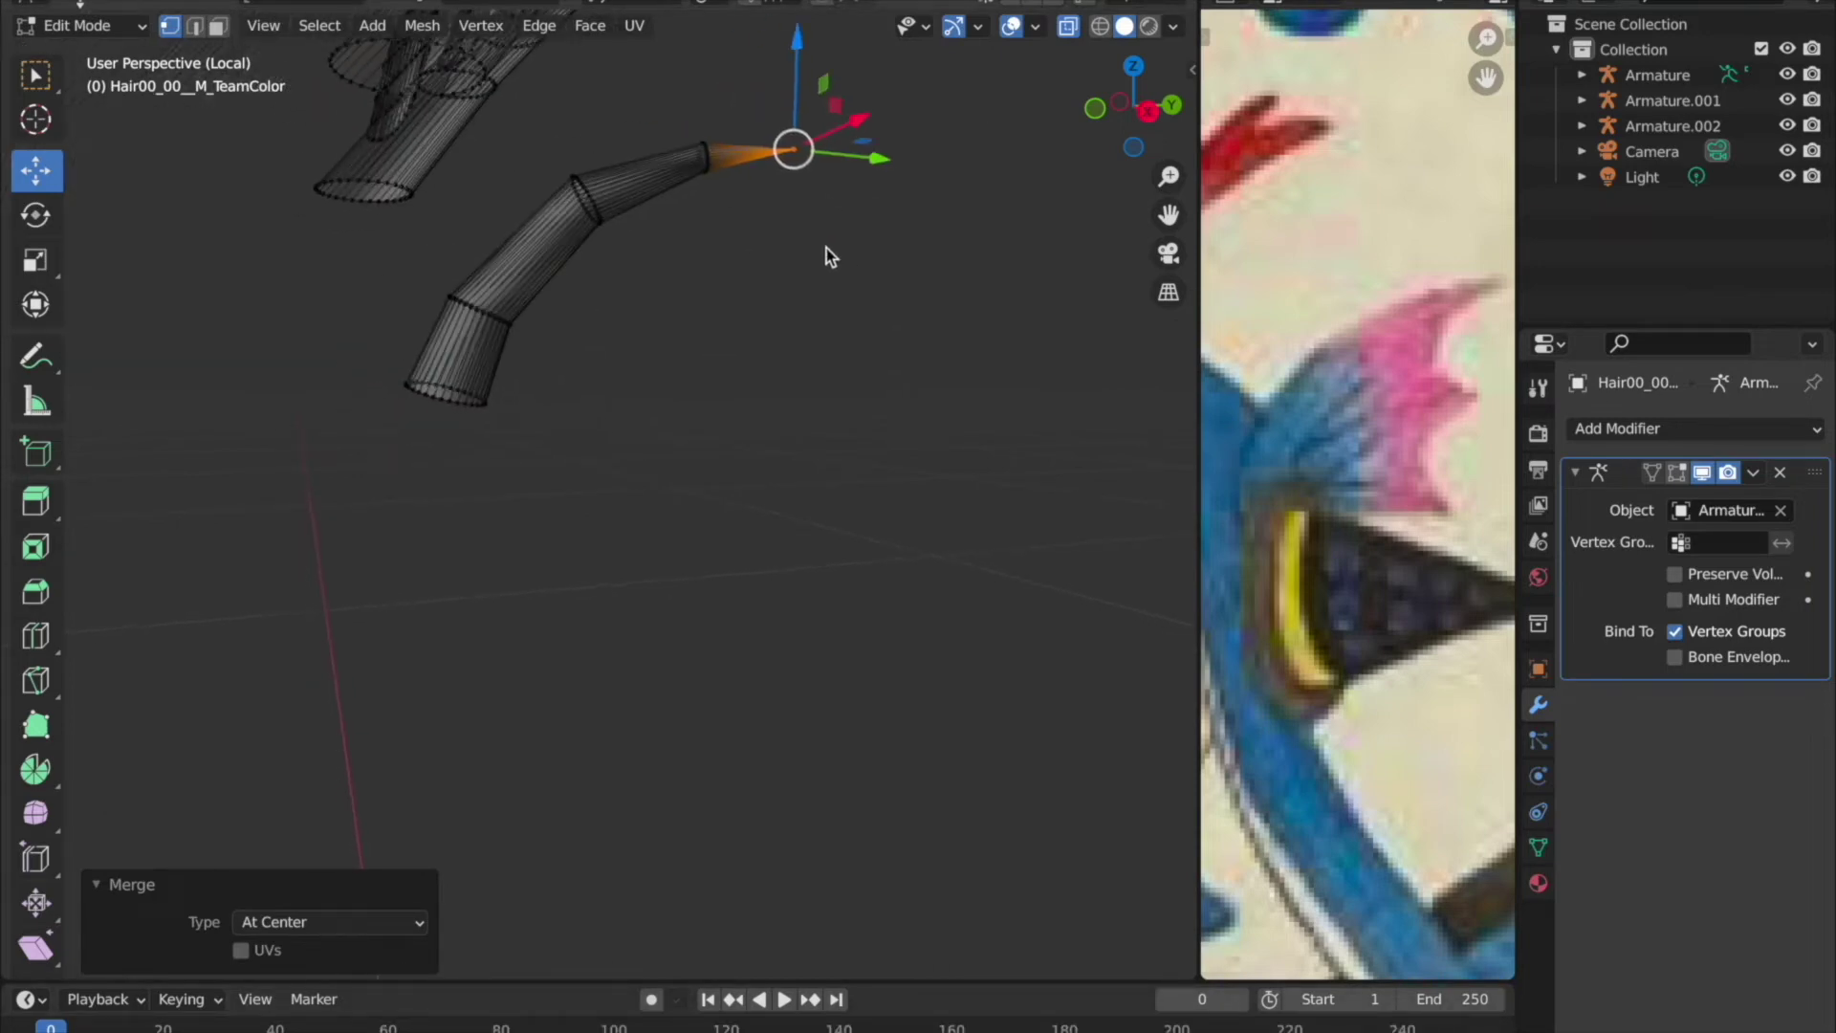
click(501, 296)
middle_drag(500, 296, 673, 233)
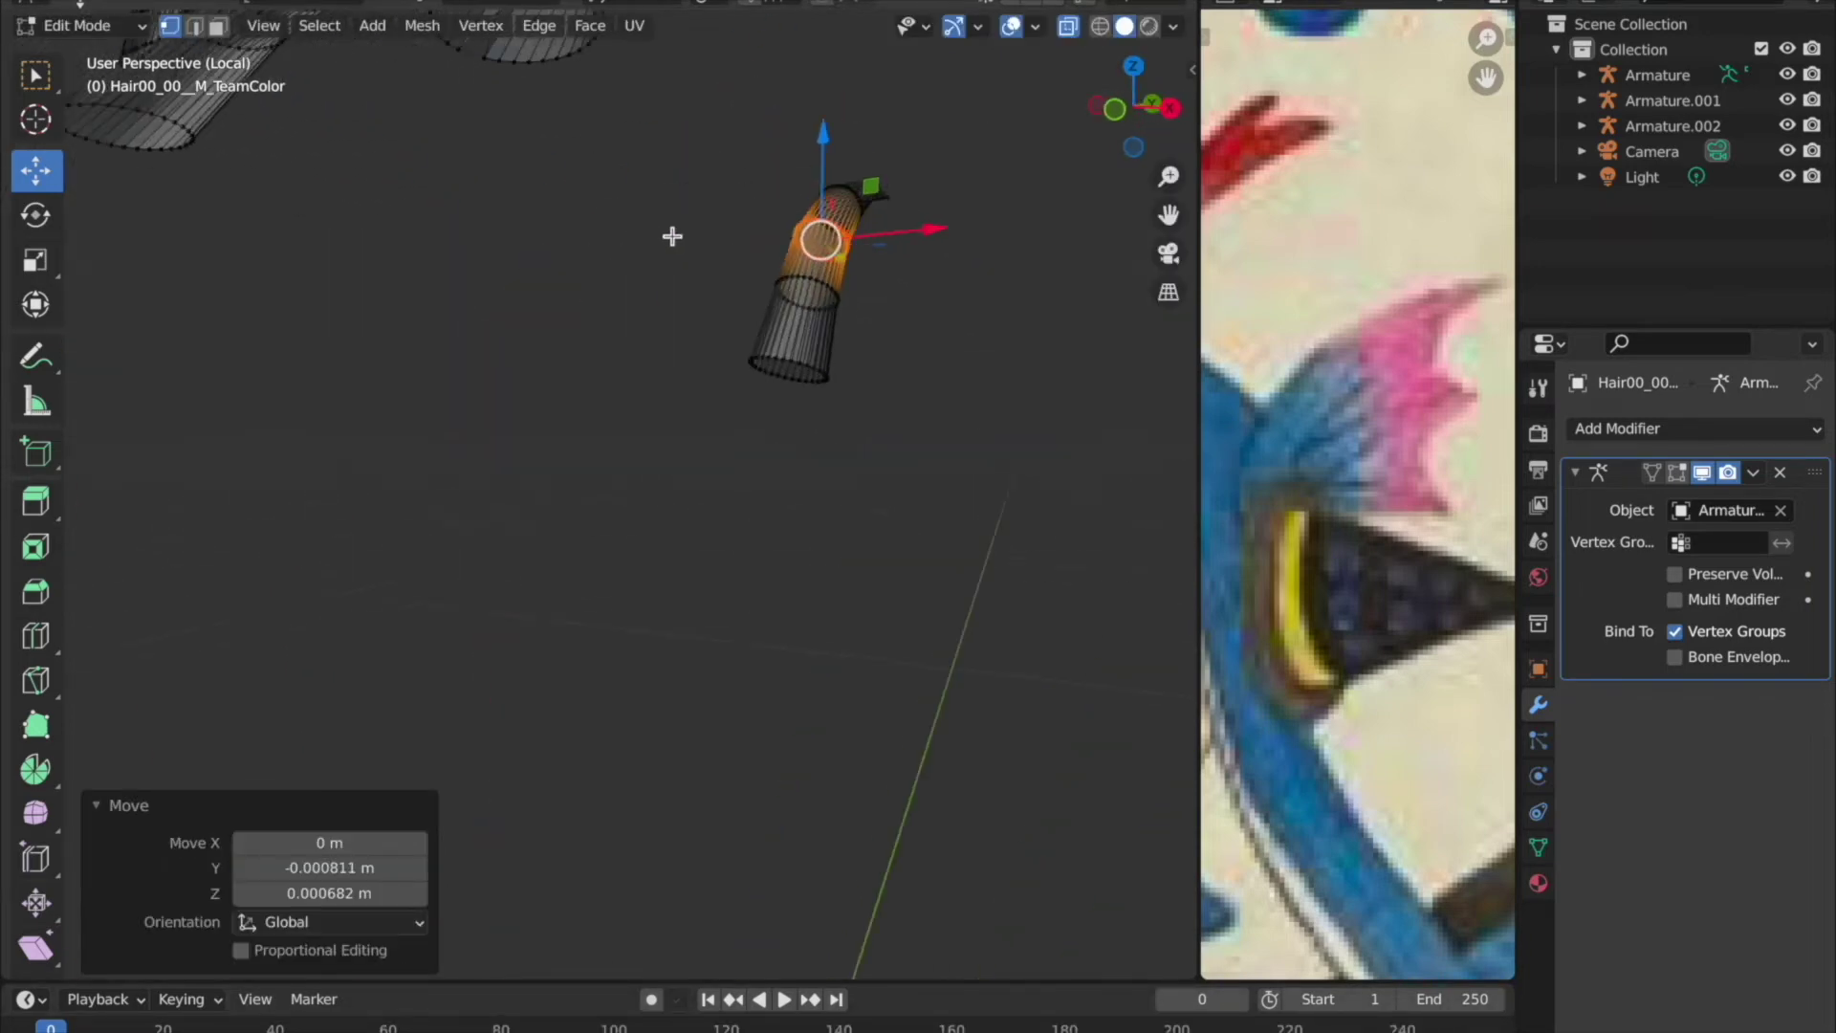
key(Tab)
key(Tab)
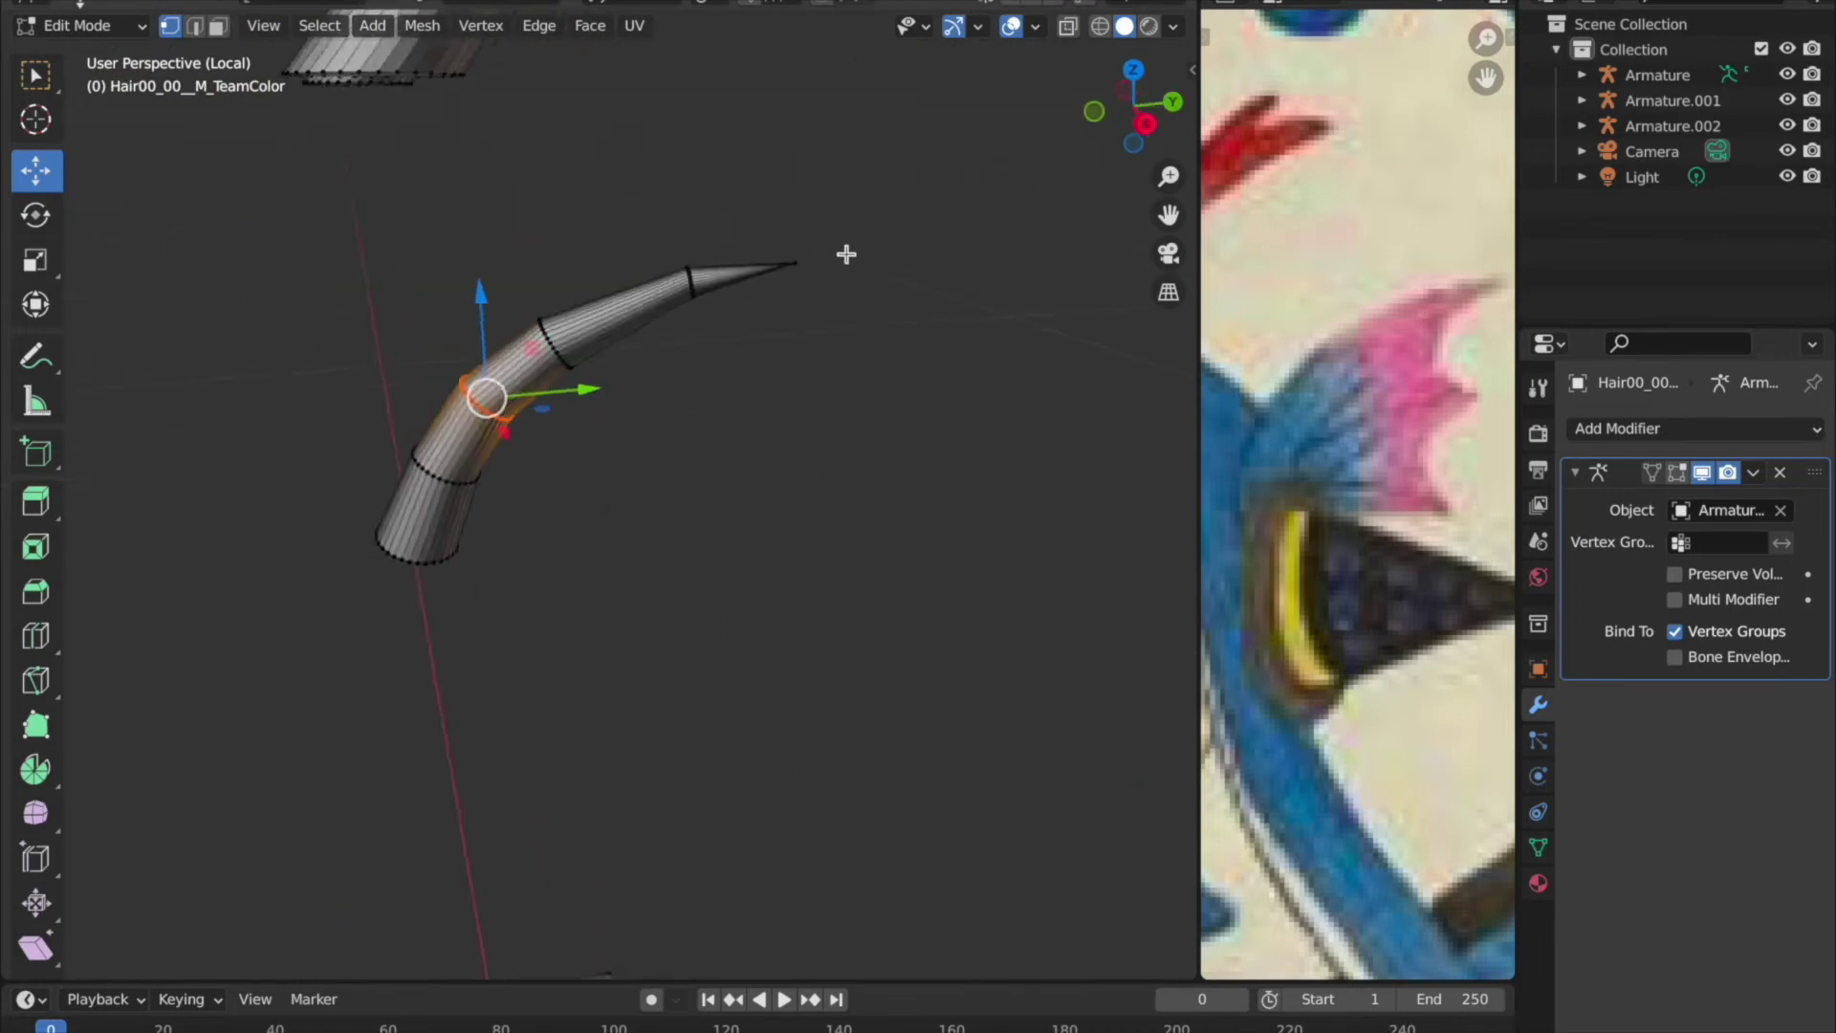
key(Tab)
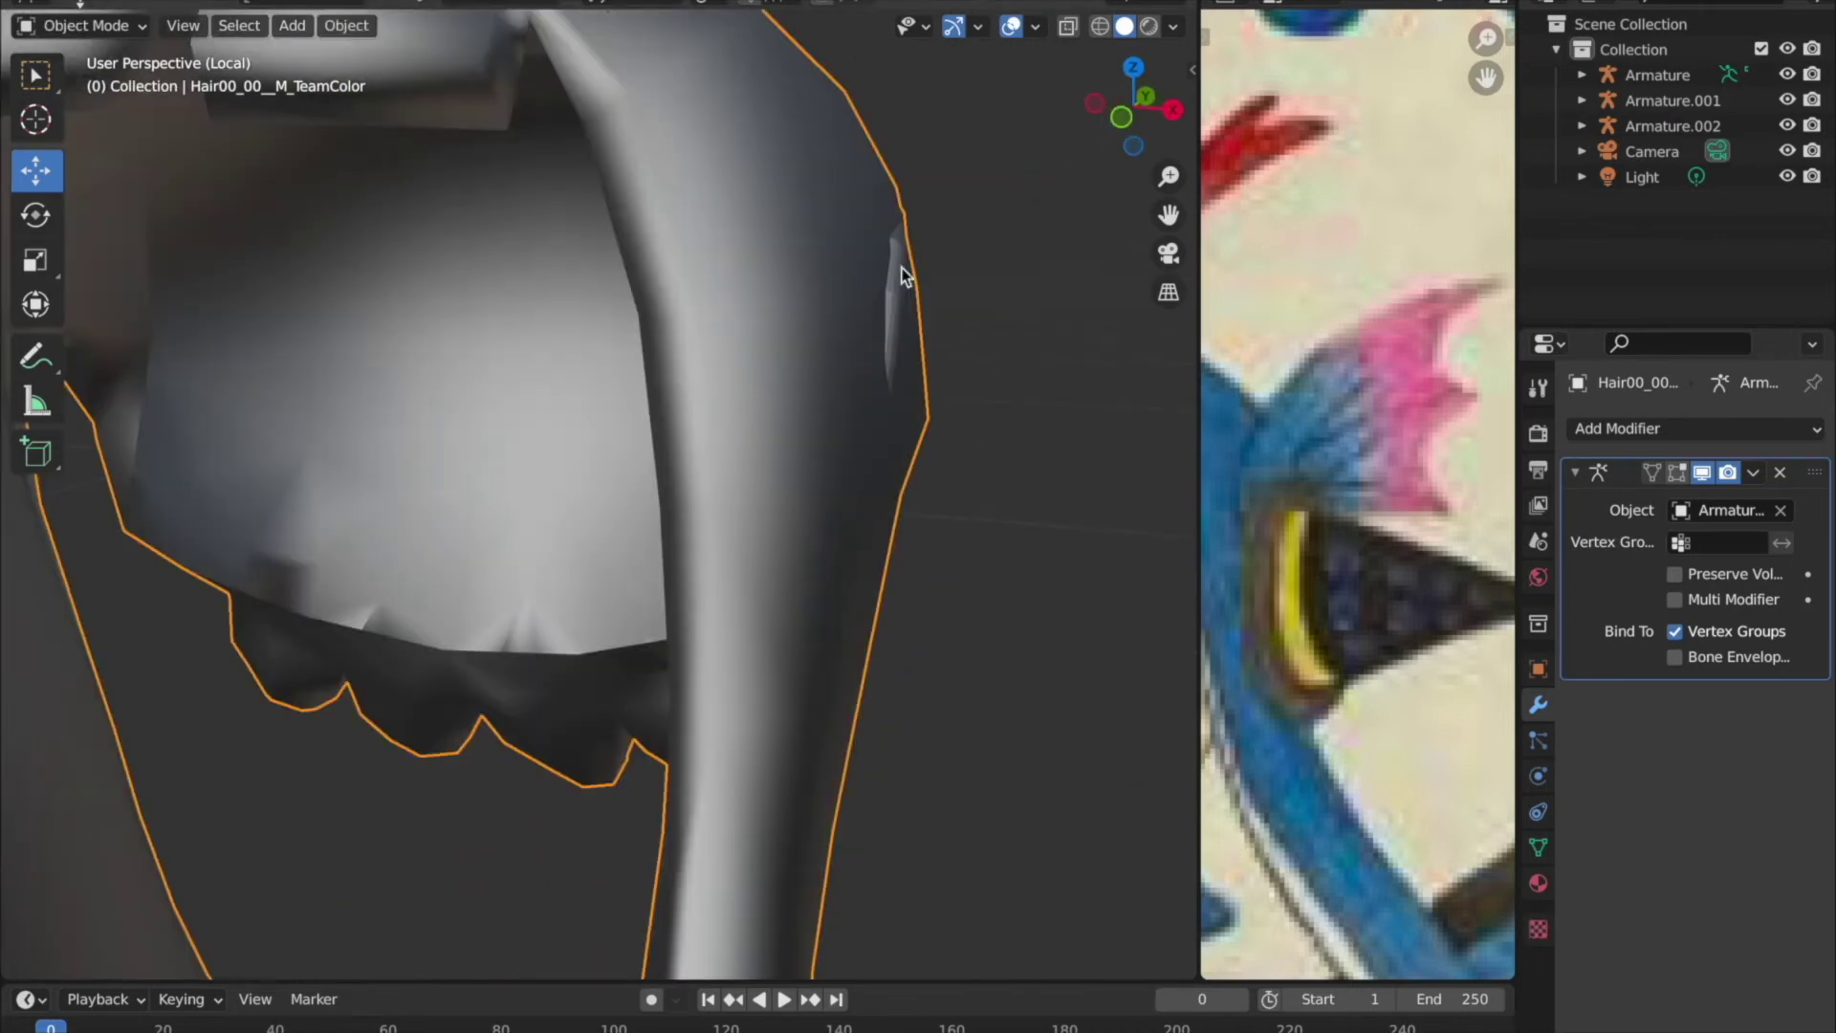
Scale the curved side hair piece to 0.670 and rotate it to a new angle.
key(Tab)
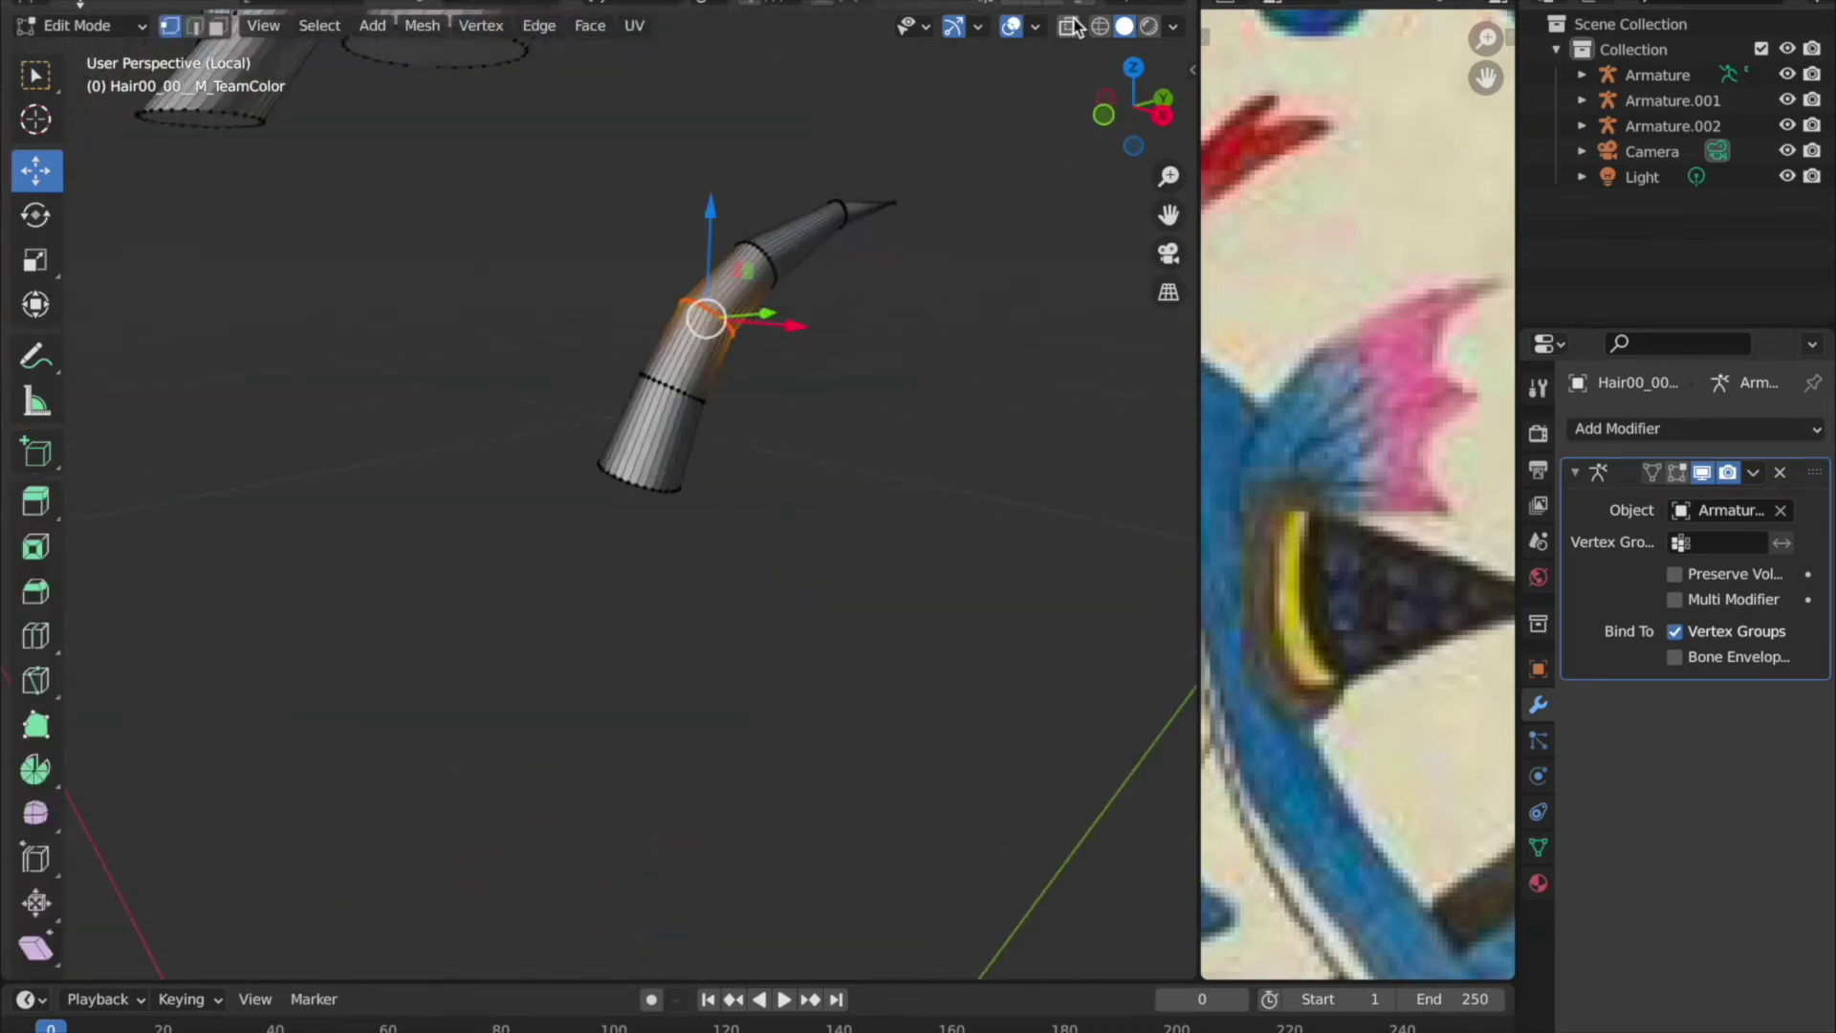
click(874, 597)
scroll(874, 596, down, 3)
key(Tab)
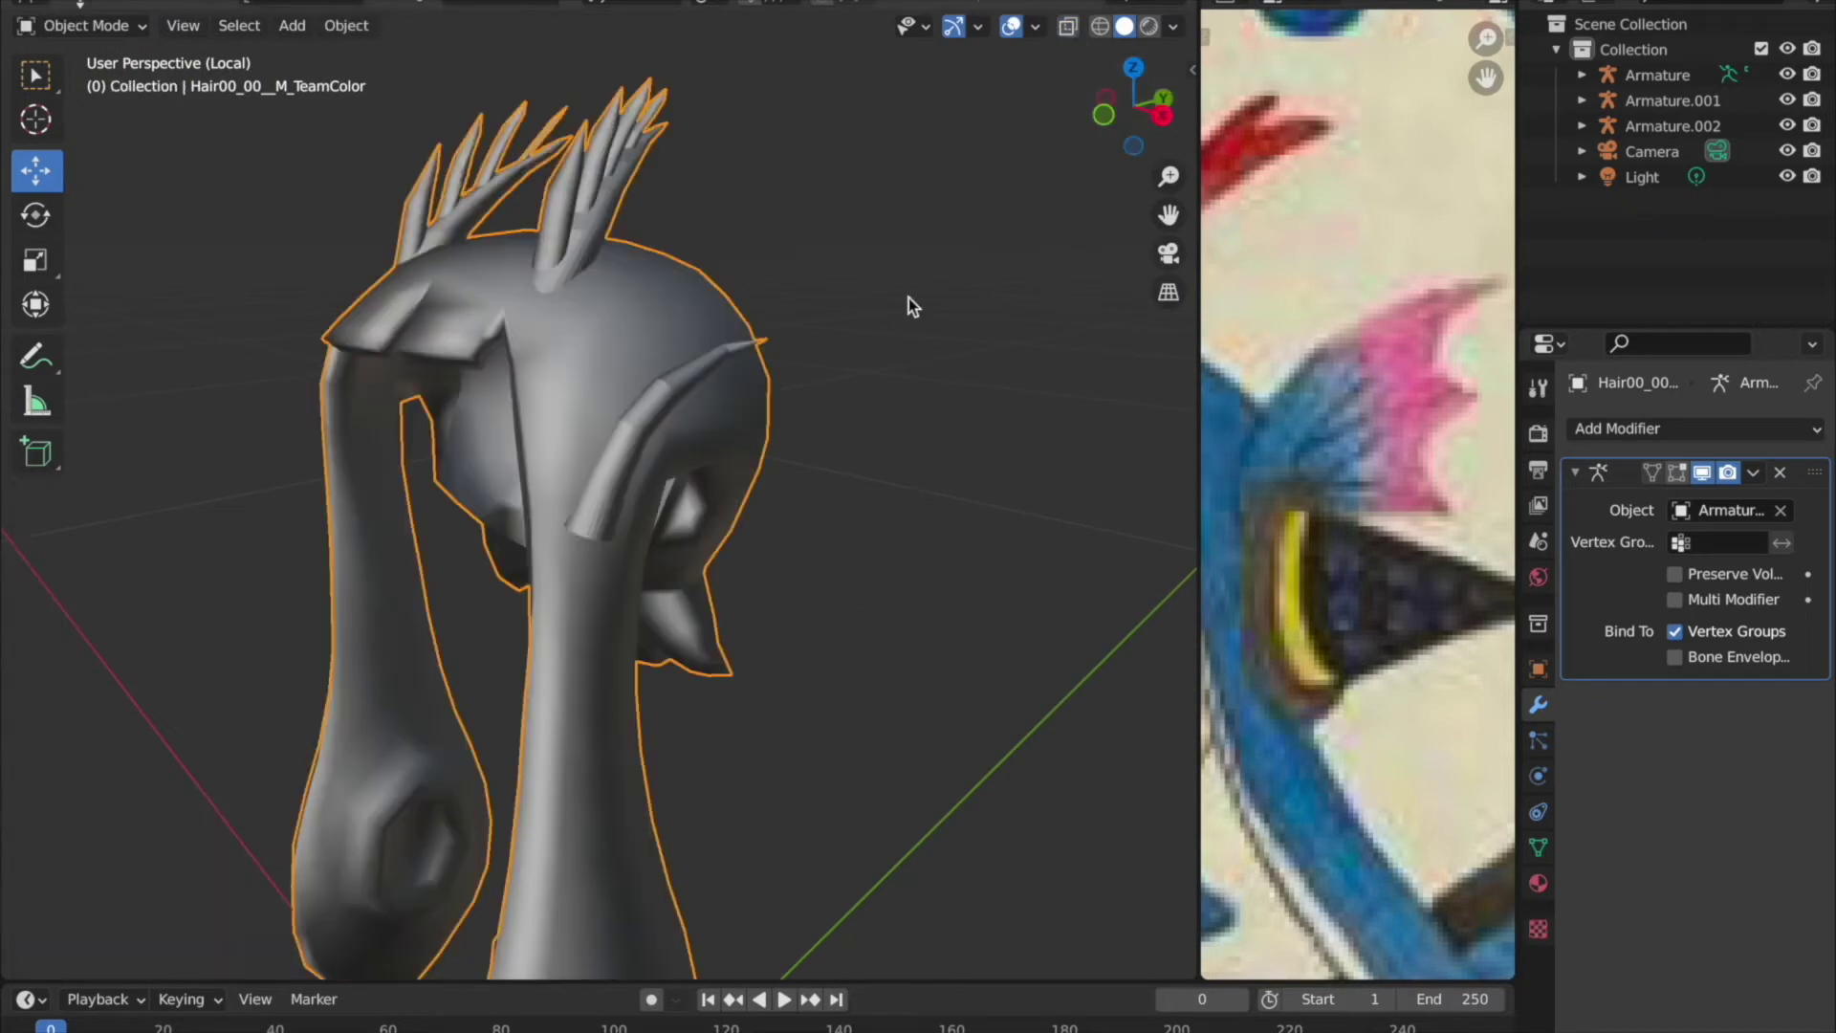
key(Tab)
key(Tab)
key(Tab)
key(shift+space)
key(r)
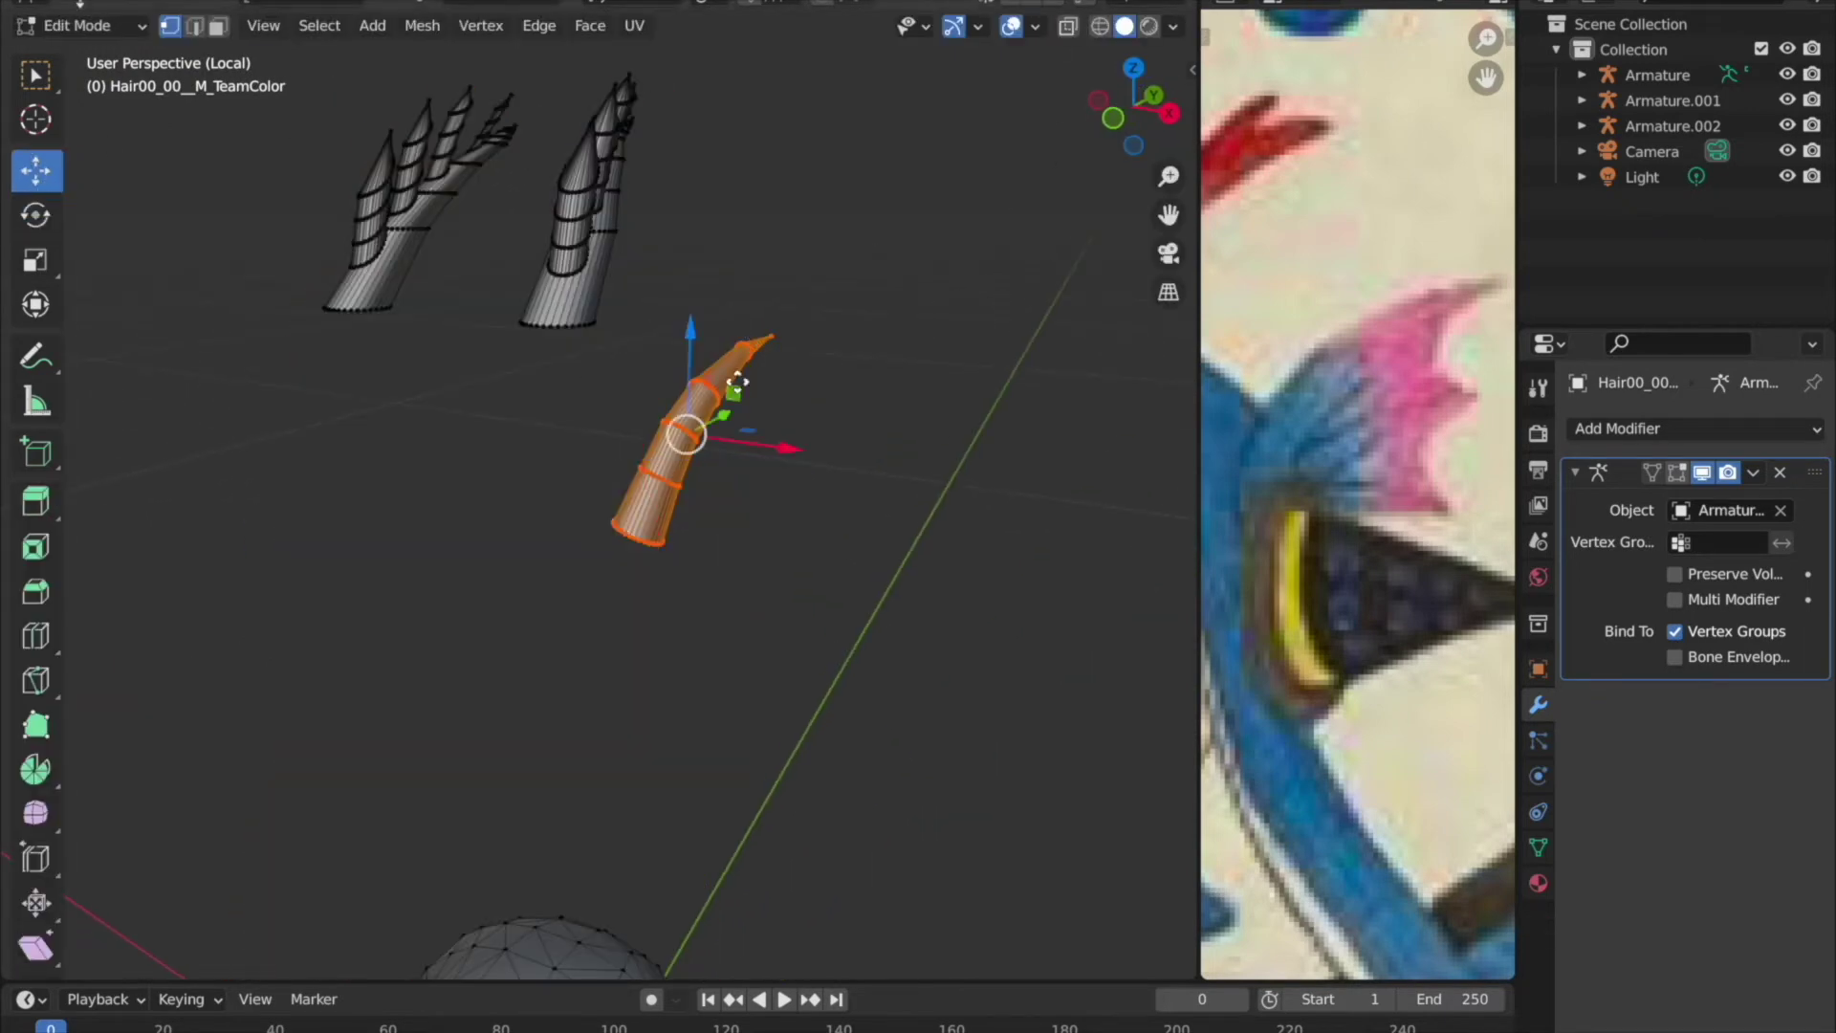
Check the tilted piece on the full head from front and angled views.
key(Tab)
key(Tab)
key(Tab)
key(Tab)
key(Tab)
key(Tab)
key(Tab)
middle_drag(727, 394, 976, 459)
key(Tab)
key(Tab)
key(Tab)
middle_drag(905, 283, 881, 394)
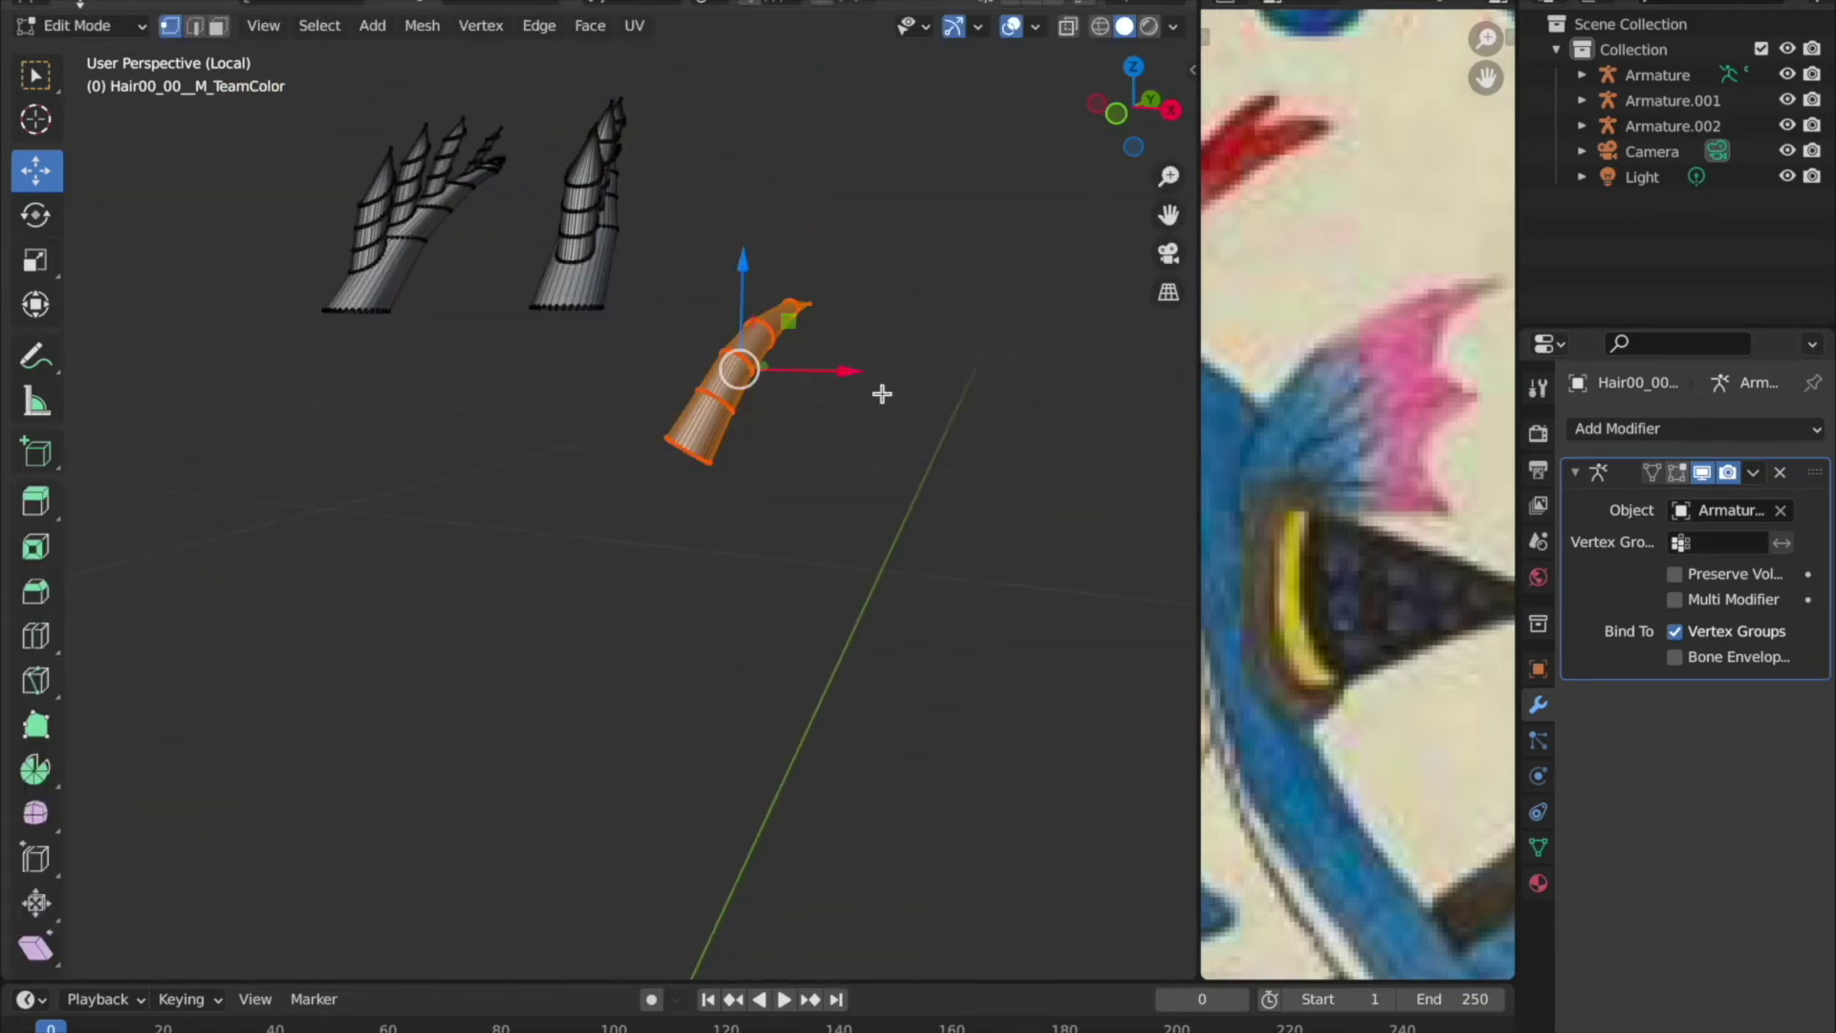
key(Escape)
key(Tab)
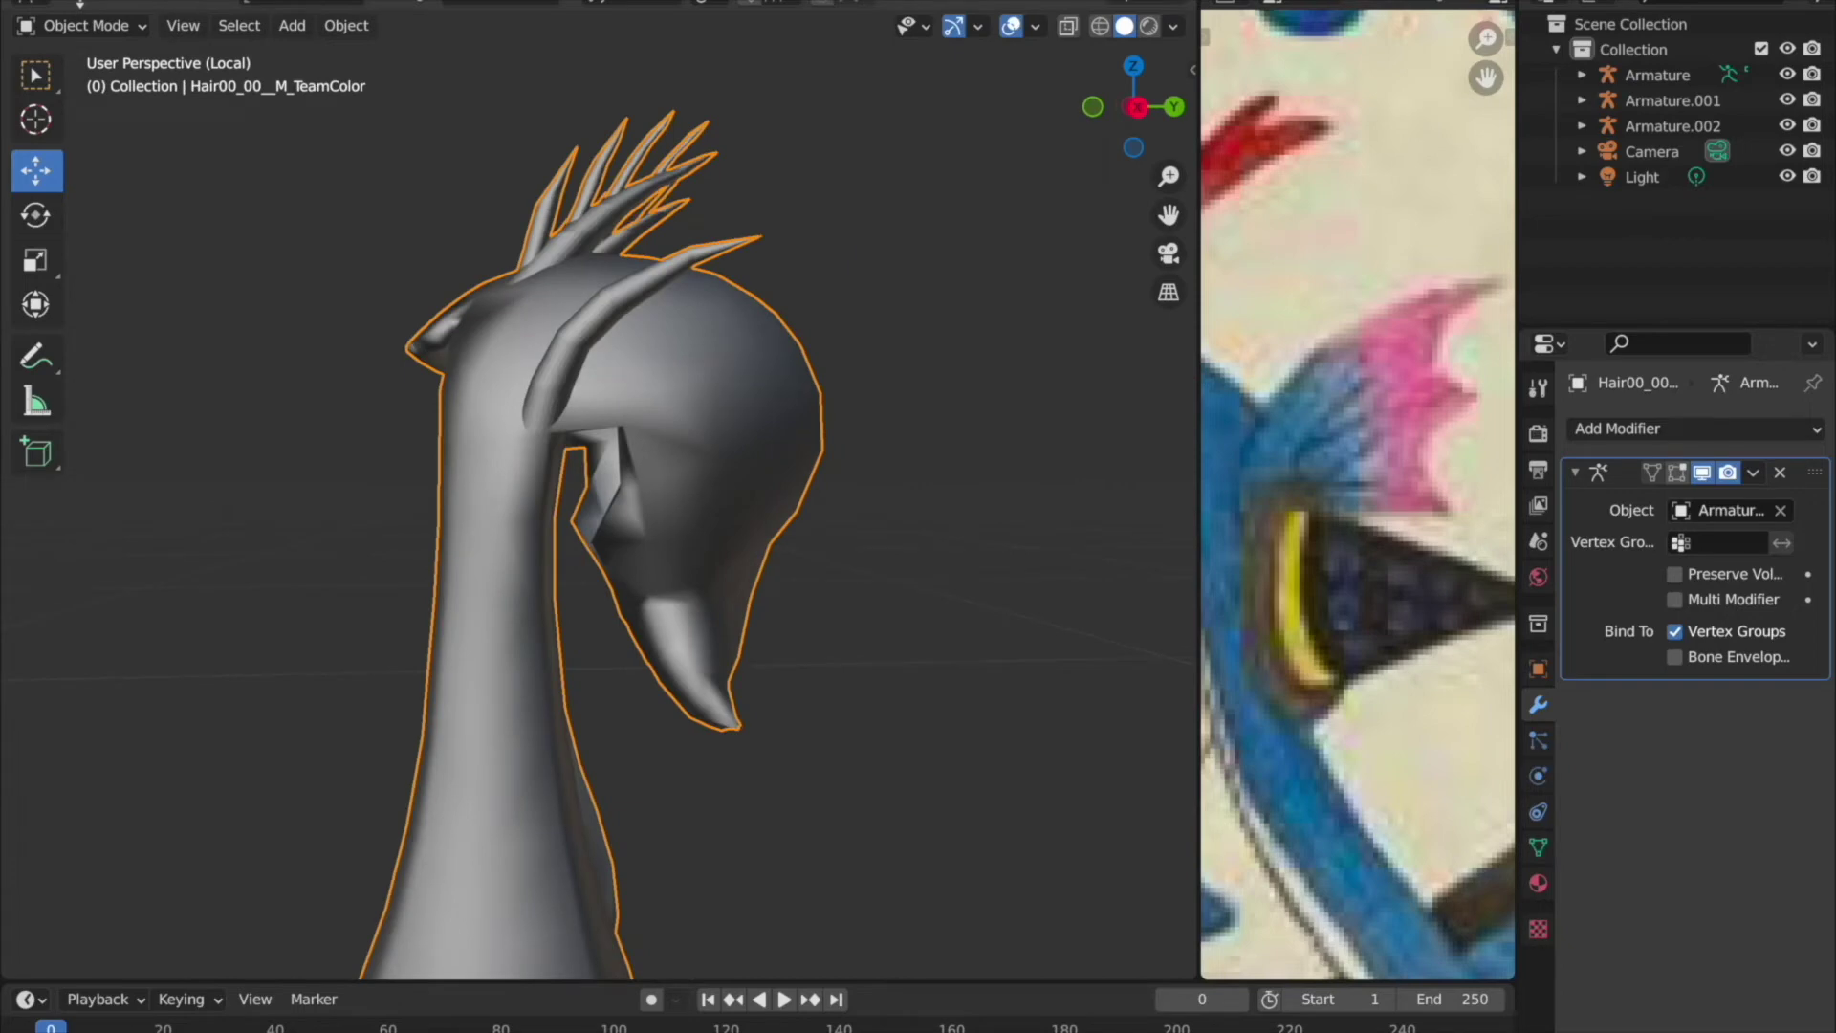
key(Tab)
middle_drag(729, 333, 858, 418)
key(Escape)
Delete the curved side piece and add a new, smaller cylinder in its place.
key(x)
click(795, 428)
click(416, 182)
key(s)
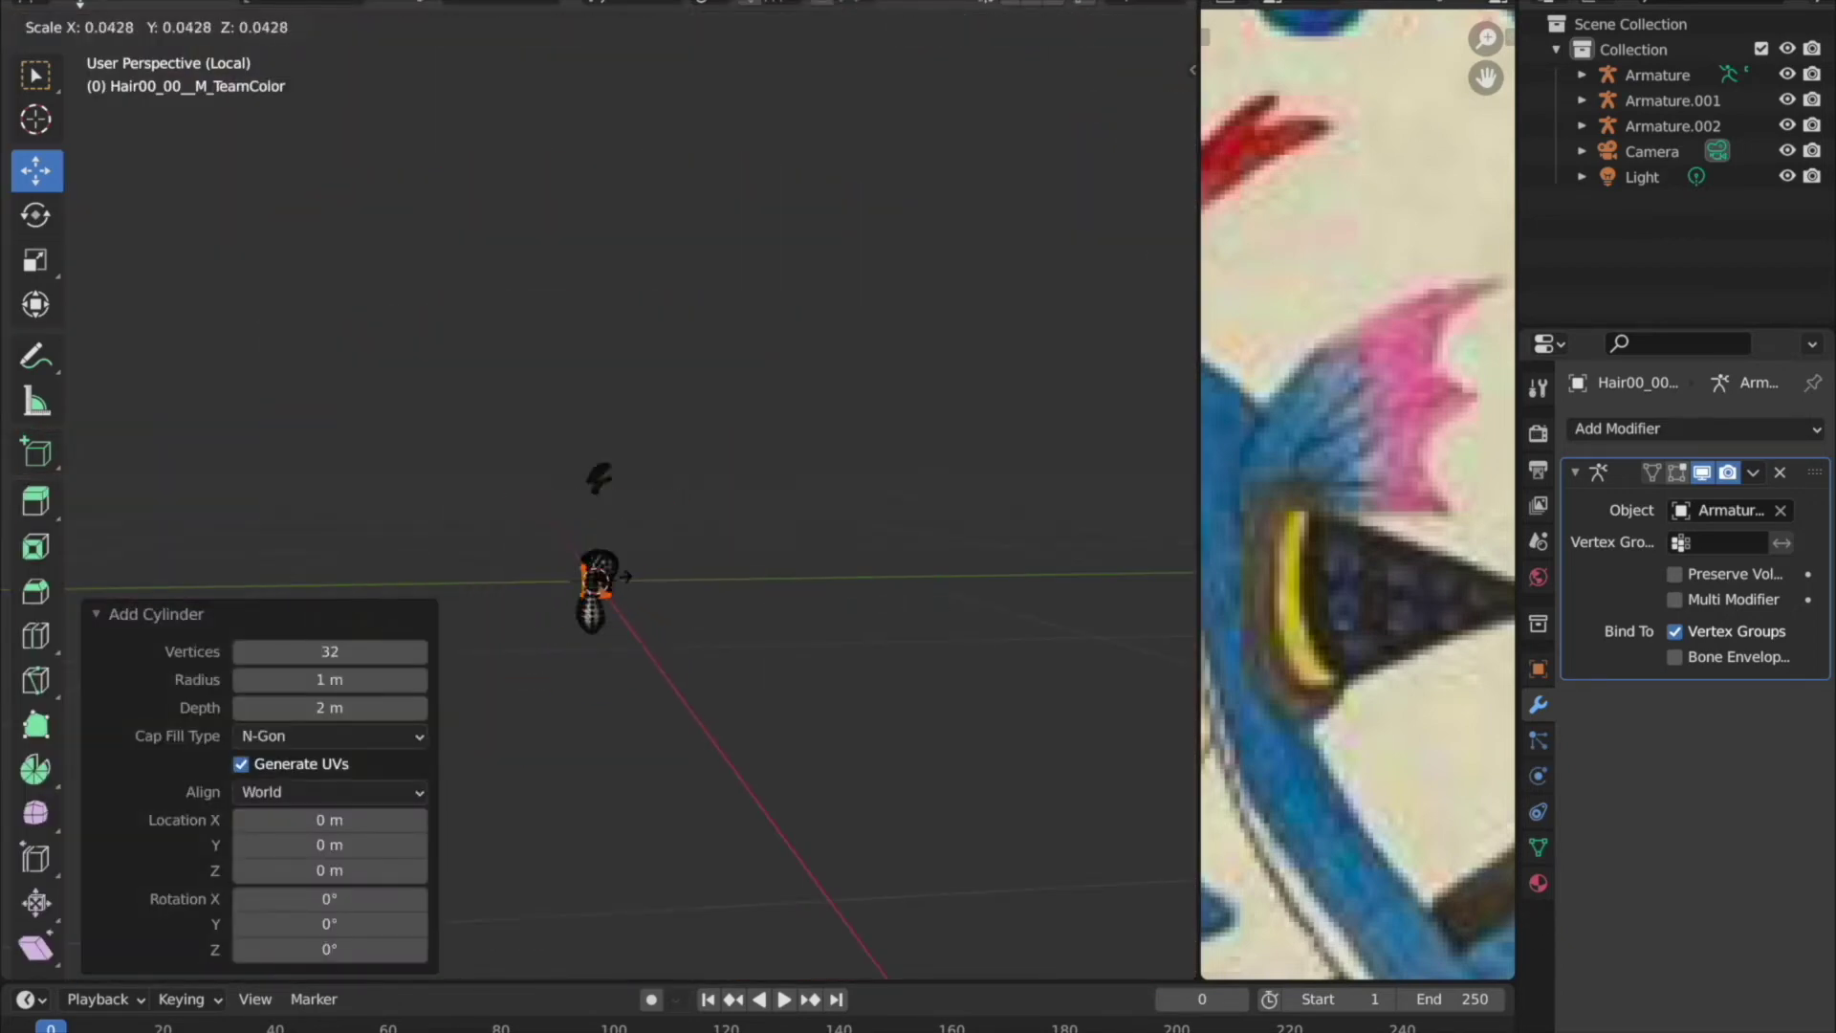
click(594, 574)
Raise the cylinder along Z, scale it, and place it at the head's side from top view.
key(g)
key(z)
click(612, 516)
key(s)
middle_drag(605, 537, 621, 485)
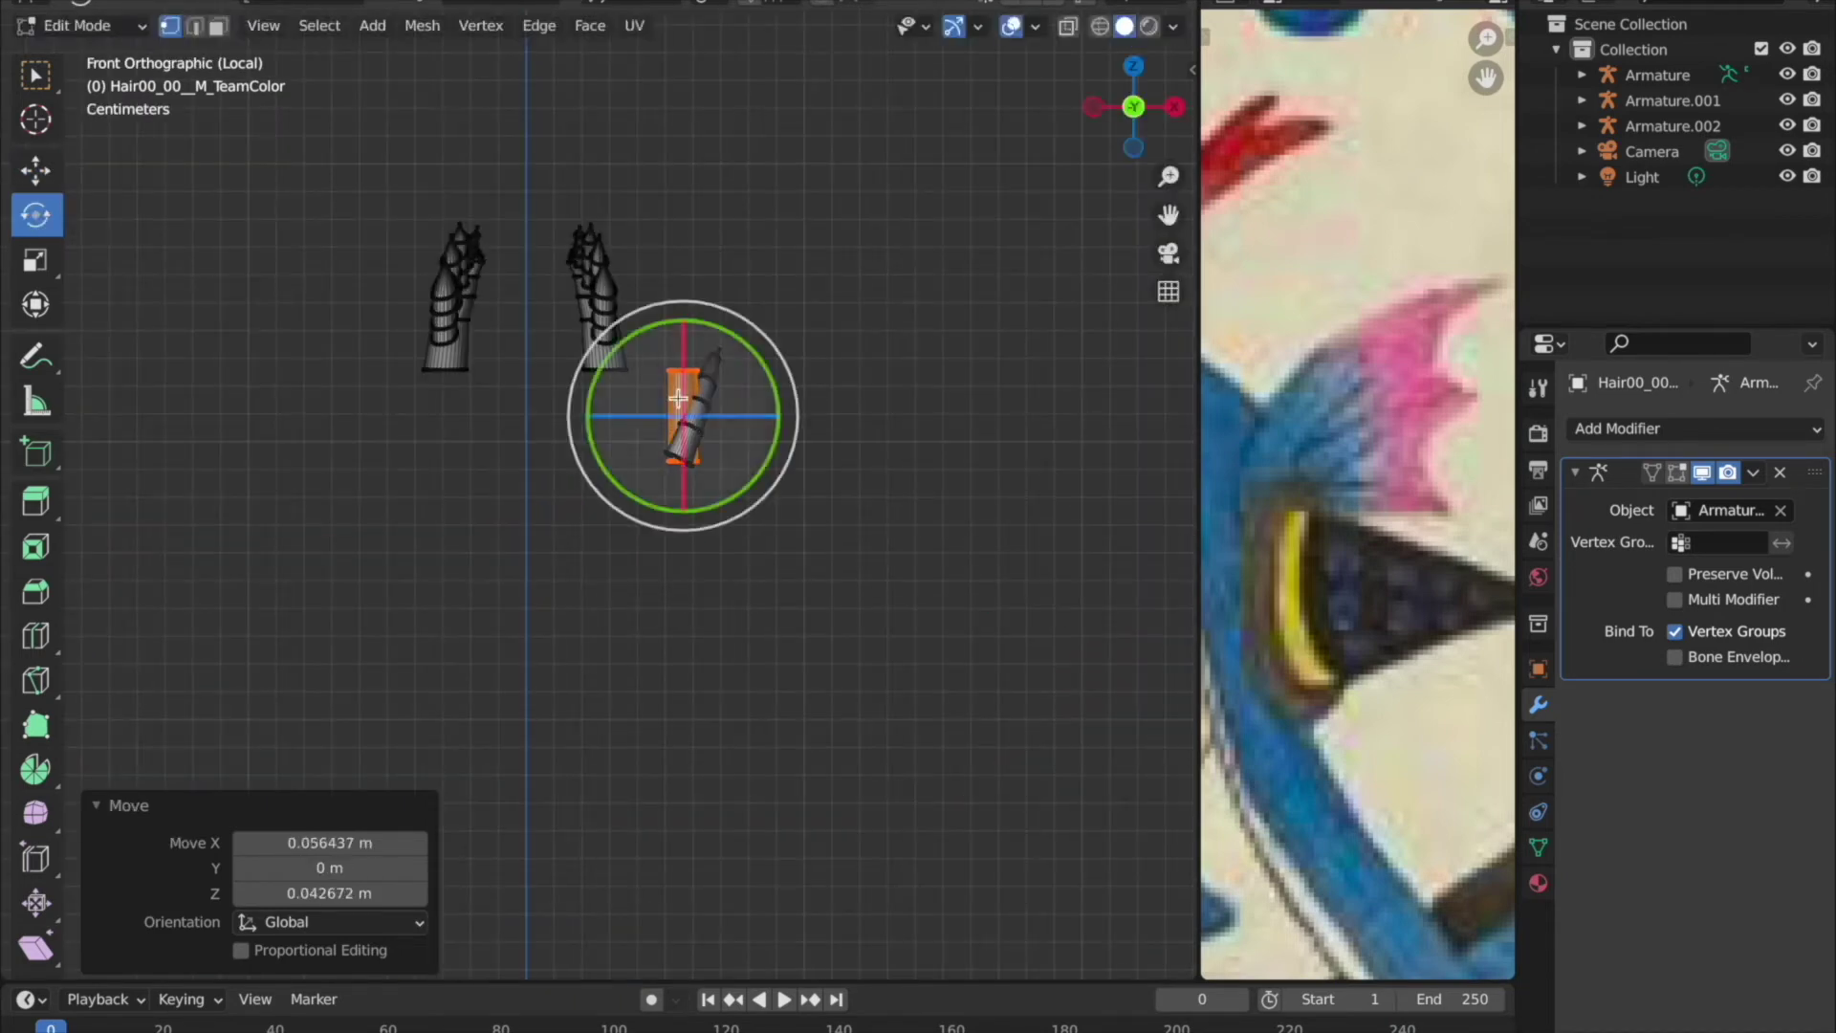
click(766, 375)
middle_drag(766, 375, 525, 380)
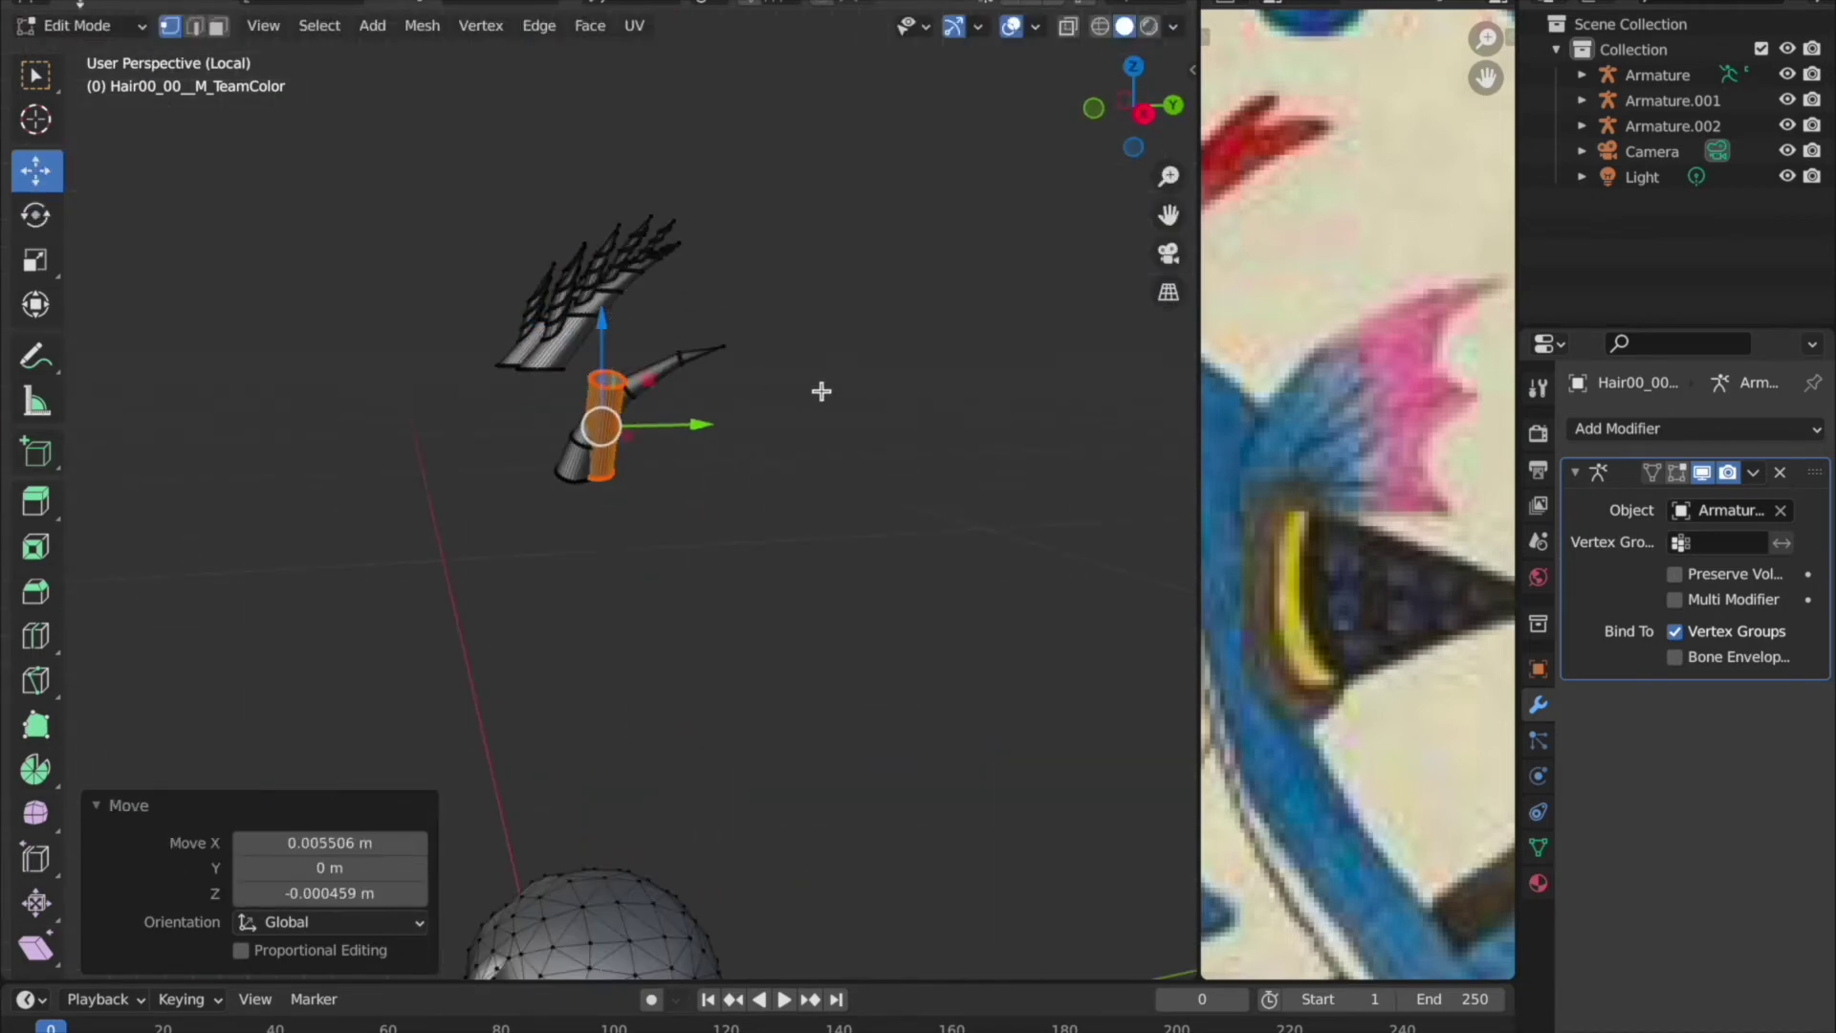
middle_drag(662, 407, 472, 427)
scroll(778, 504, up, 3)
key(KP_7)
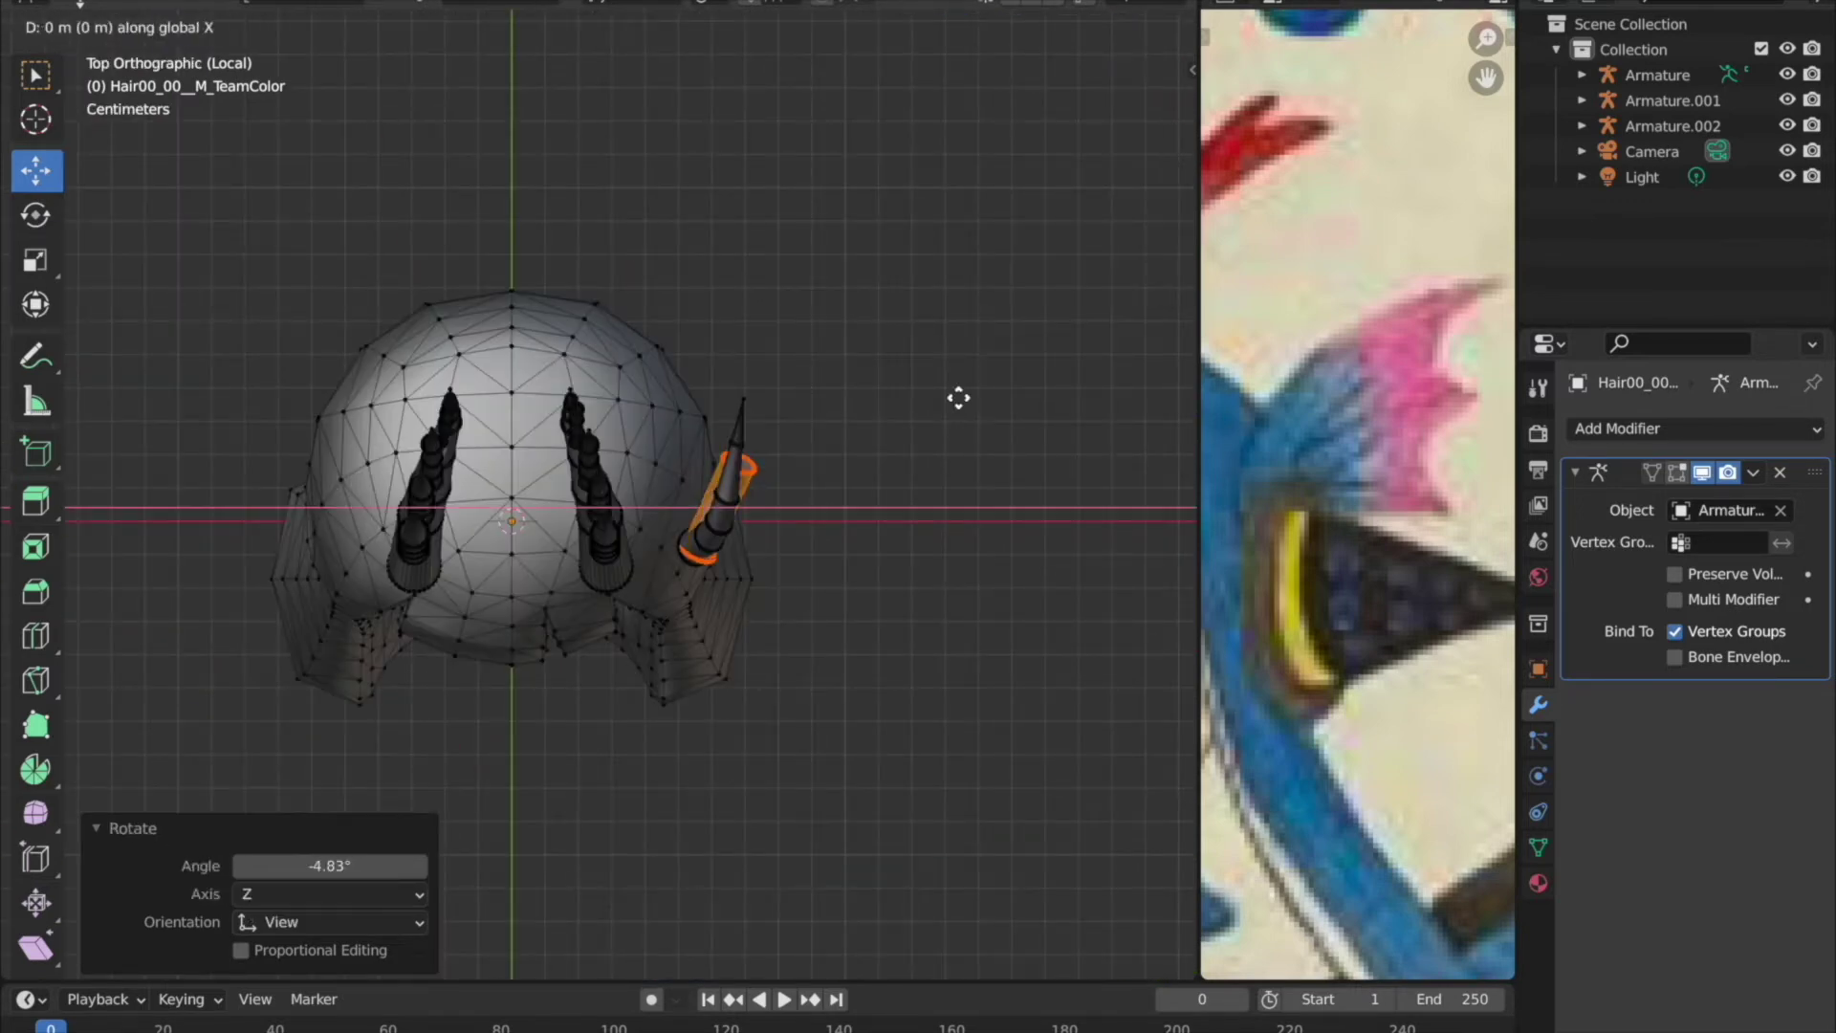
click(951, 399)
Fine-tune the cylinder's position beside the head in the side view.
middle_drag(951, 398, 750, 558)
key(KP_3)
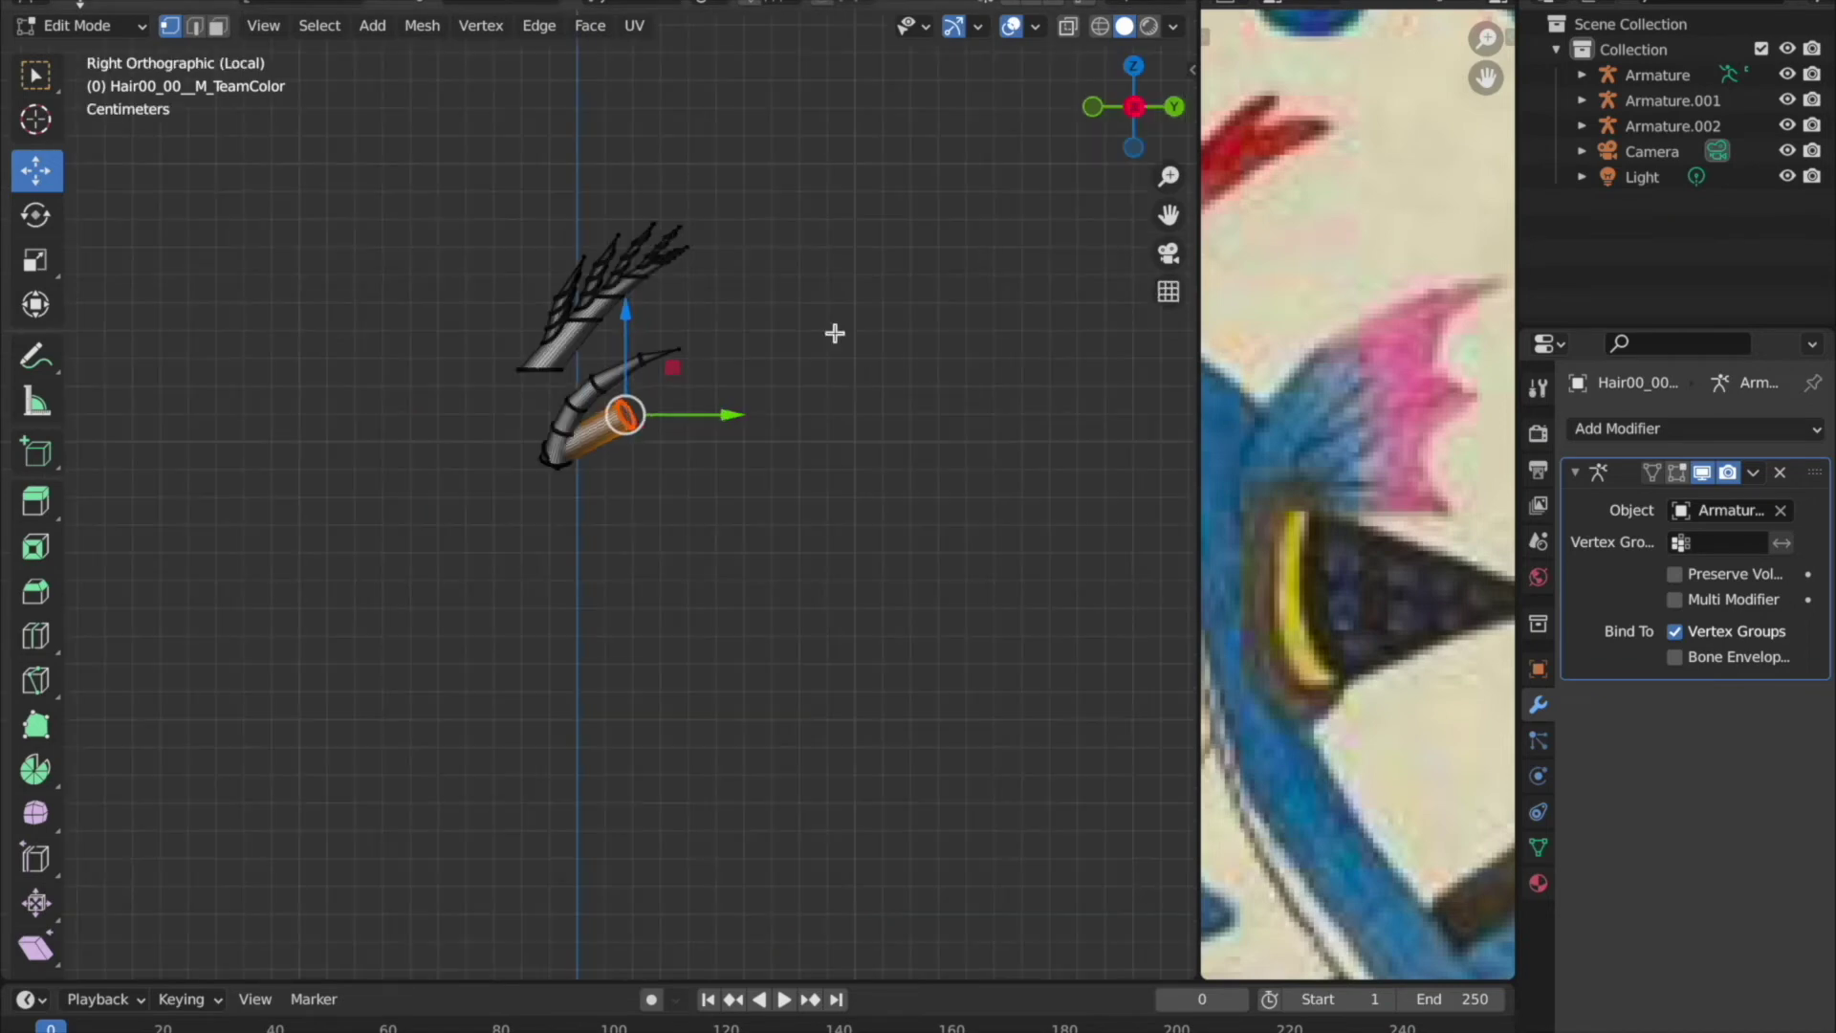
scroll(836, 332, up, 3)
key(g)
click(759, 375)
mouse_move(759, 375)
middle_down()
mouse_move(823, 357)
mouse_move(828, 430)
middle_up()
scroll(951, 328, up, 2)
Merge the cylinder's far-end vertices into a single spike point.
key(ctrl+v)
click(1065, 455)
click(1127, 120)
mouse_move(721, 299)
middle_down()
mouse_move(553, 336)
mouse_move(872, 382)
middle_up()
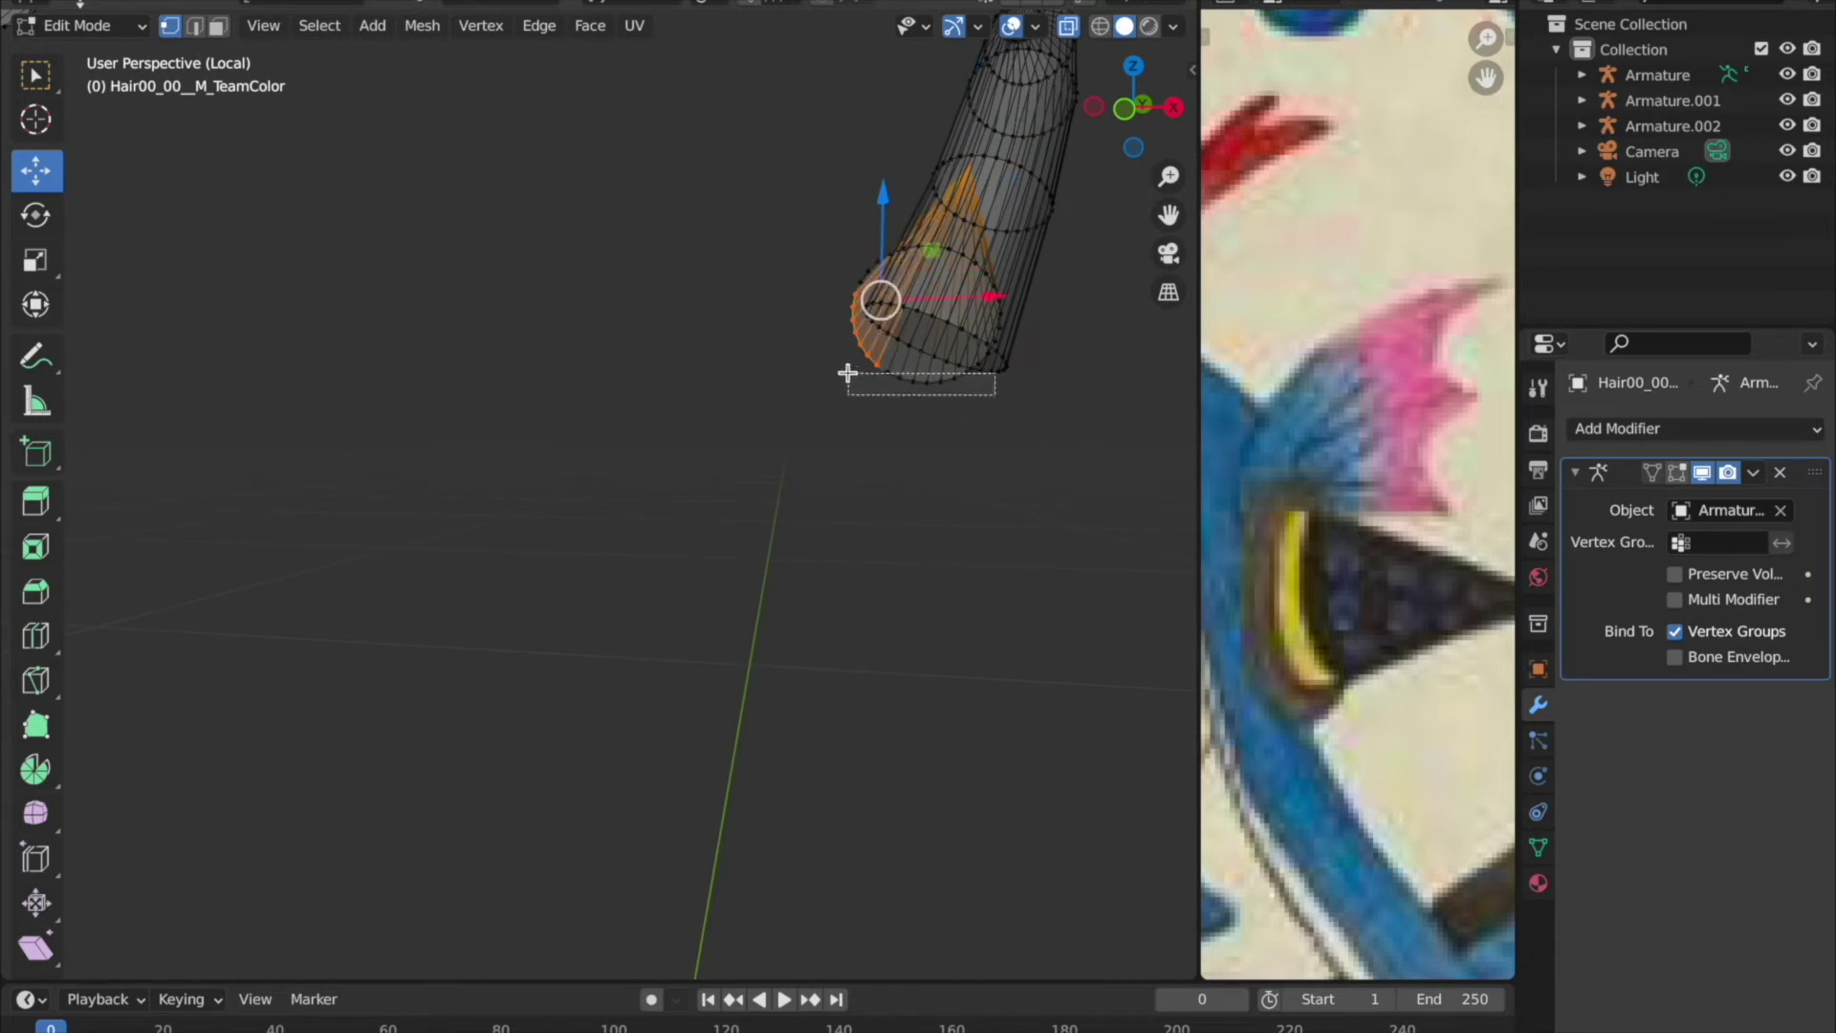
Reposition the tube's lower end to curve it, then slide an edge loop along the spike.
mouse_move(986, 370)
middle_down()
mouse_move(729, 341)
mouse_move(564, 189)
middle_up()
drag(564, 189, 625, 224)
mouse_move(625, 225)
middle_down()
mouse_move(813, 330)
mouse_move(775, 369)
mouse_move(821, 393)
middle_up()
key(g)
click(851, 505)
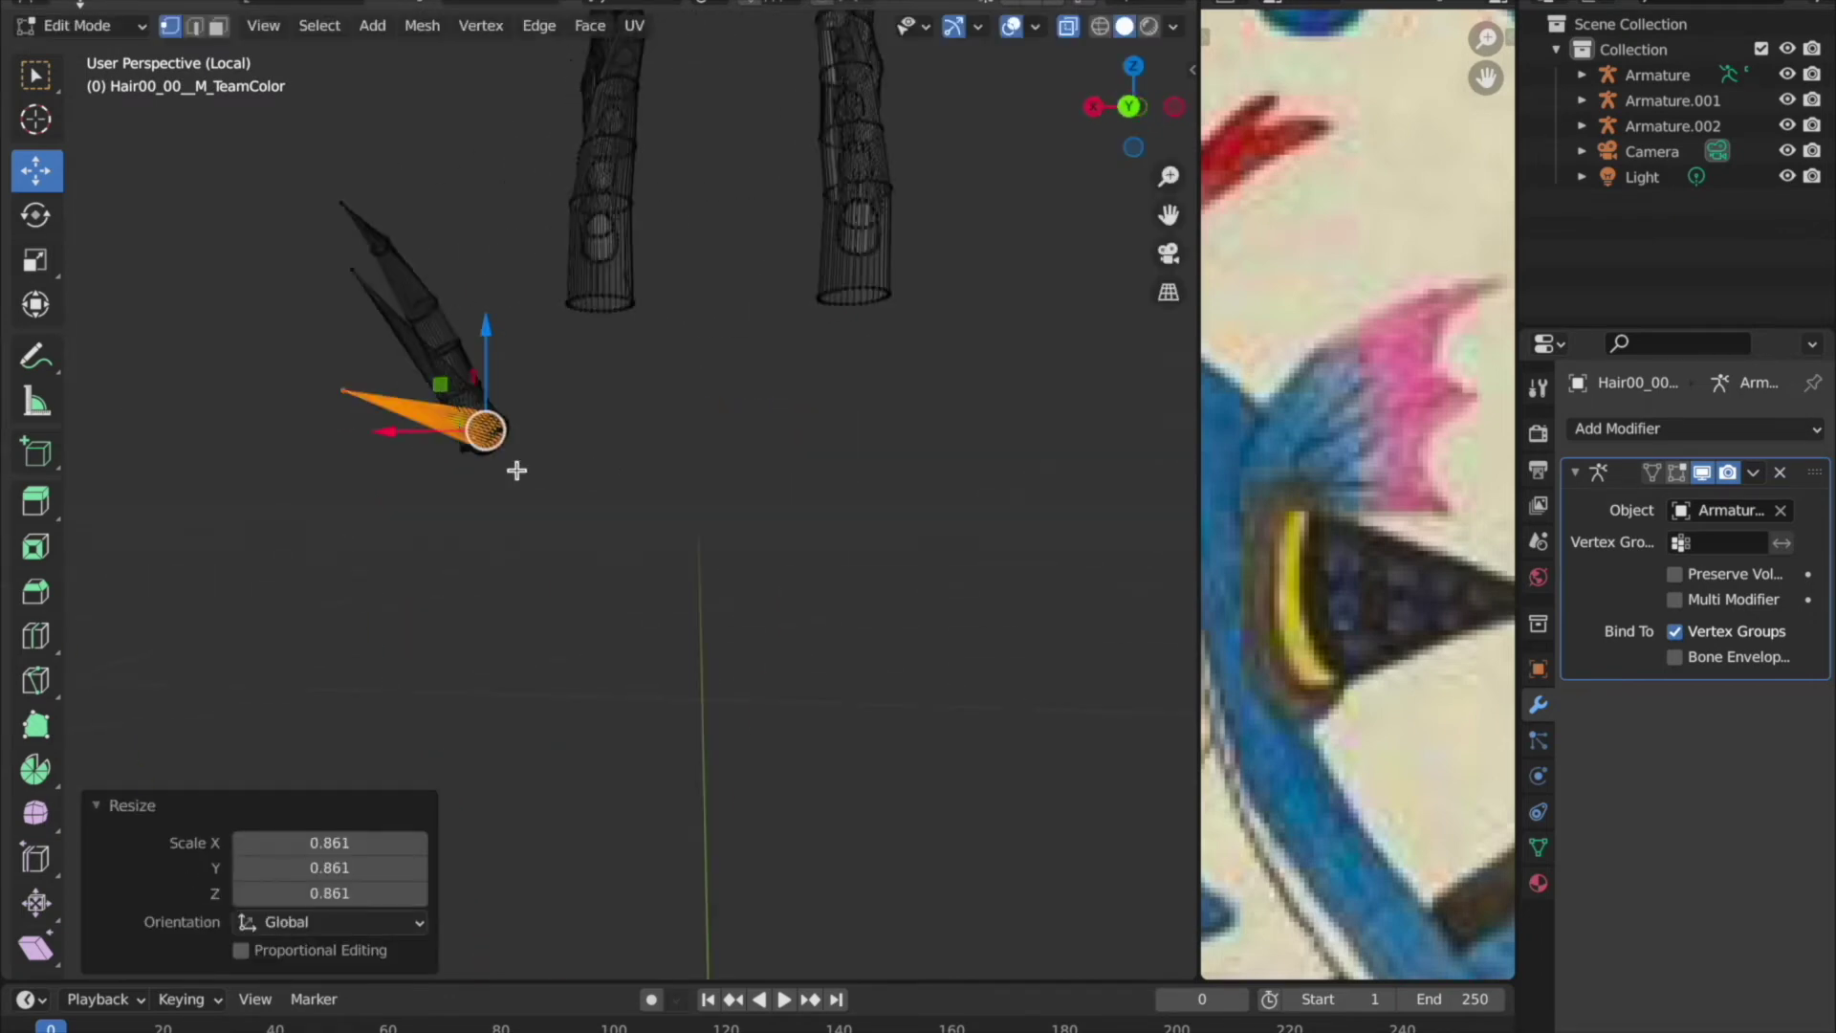
key(Tab)
mouse_move(508, 508)
middle_down()
mouse_move(893, 342)
mouse_move(667, 365)
mouse_move(687, 440)
middle_up()
key(Tab)
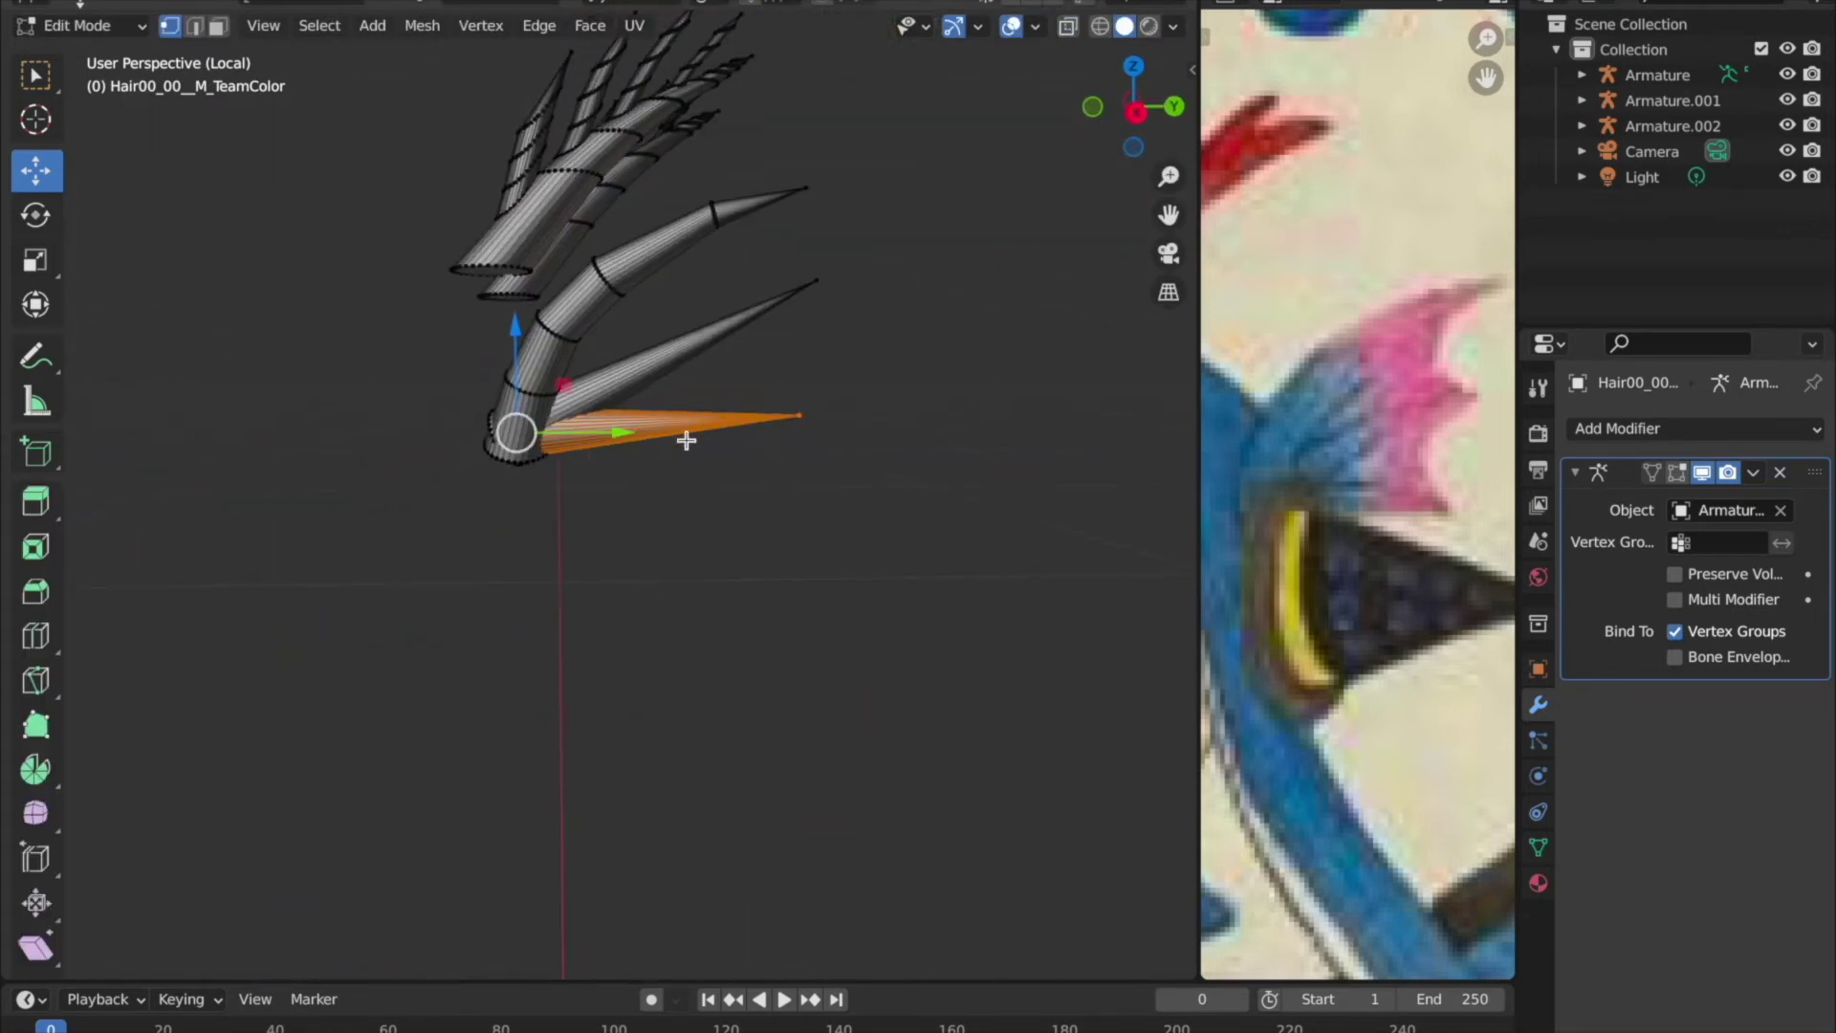
key(ctrl+z)
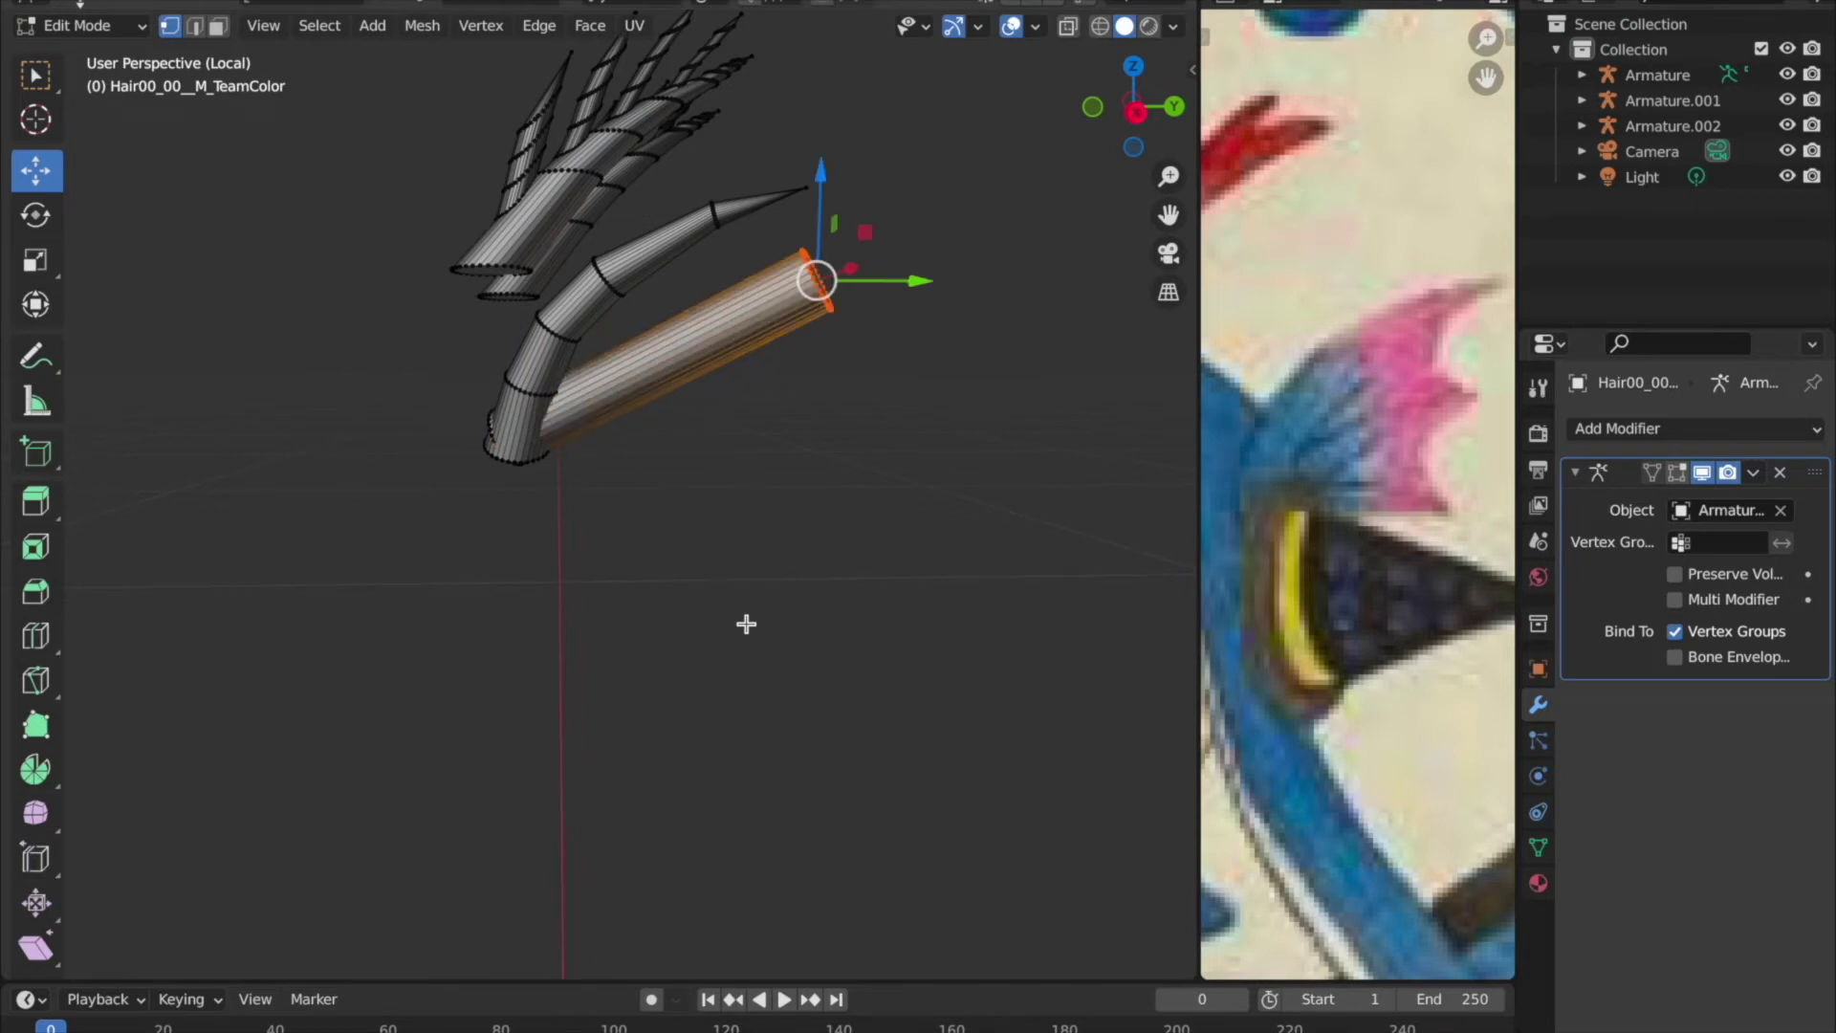
click(631, 388)
key(ctrl+KP_1)
drag(373, 365, 328, 365)
Merge the spike's tip vertices At Center into a single point.
key(Tab)
mouse_move(328, 365)
middle_down()
mouse_move(1065, 434)
mouse_move(664, 451)
mouse_move(513, 398)
middle_up()
key(Tab)
key(m)
click(599, 421)
click(773, 684)
key(ctrl+KP_1)
middle_drag(701, 386, 881, 360)
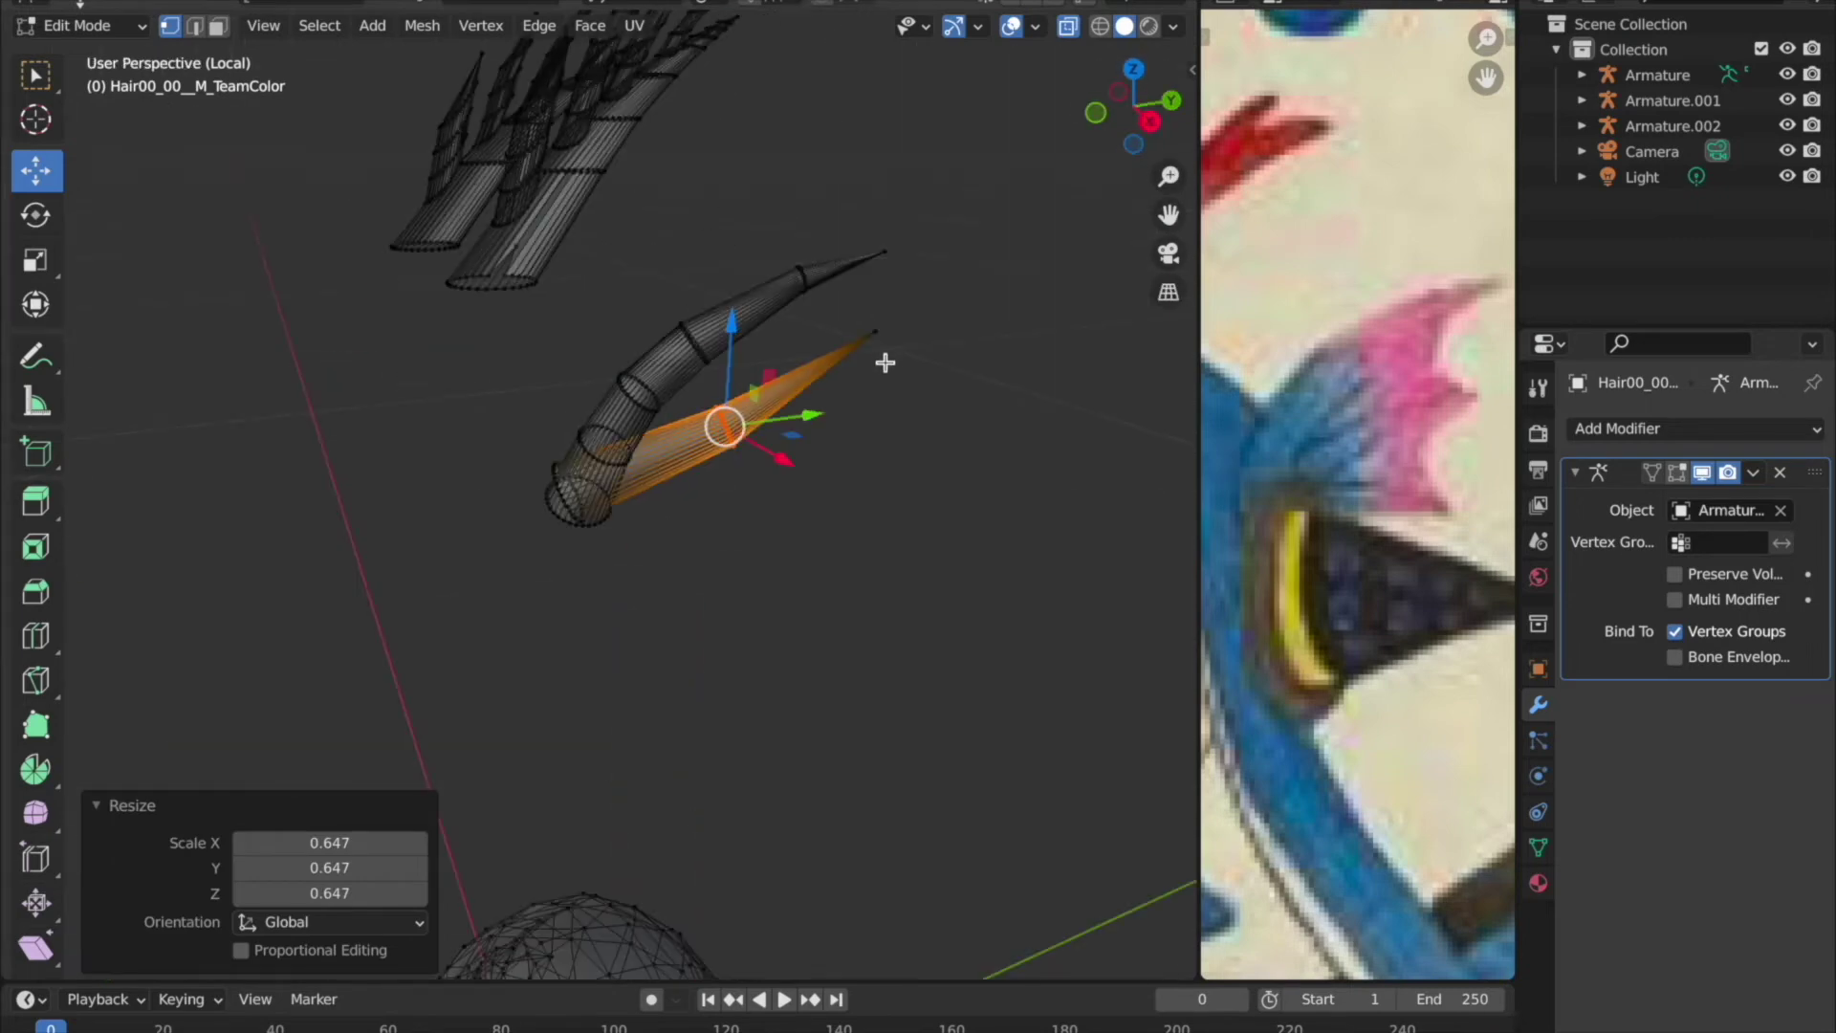
Add two loop cuts along the tube near its bend.
key(ctrl+r)
click(832, 426)
mouse_move(1040, 353)
middle_down()
mouse_move(701, 402)
mouse_move(688, 507)
middle_up()
key(ctrl+r)
click(536, 535)
click(502, 588)
key(g)
key(Tab)
mouse_move(502, 587)
middle_down()
mouse_move(615, 455)
mouse_move(1043, 445)
middle_up()
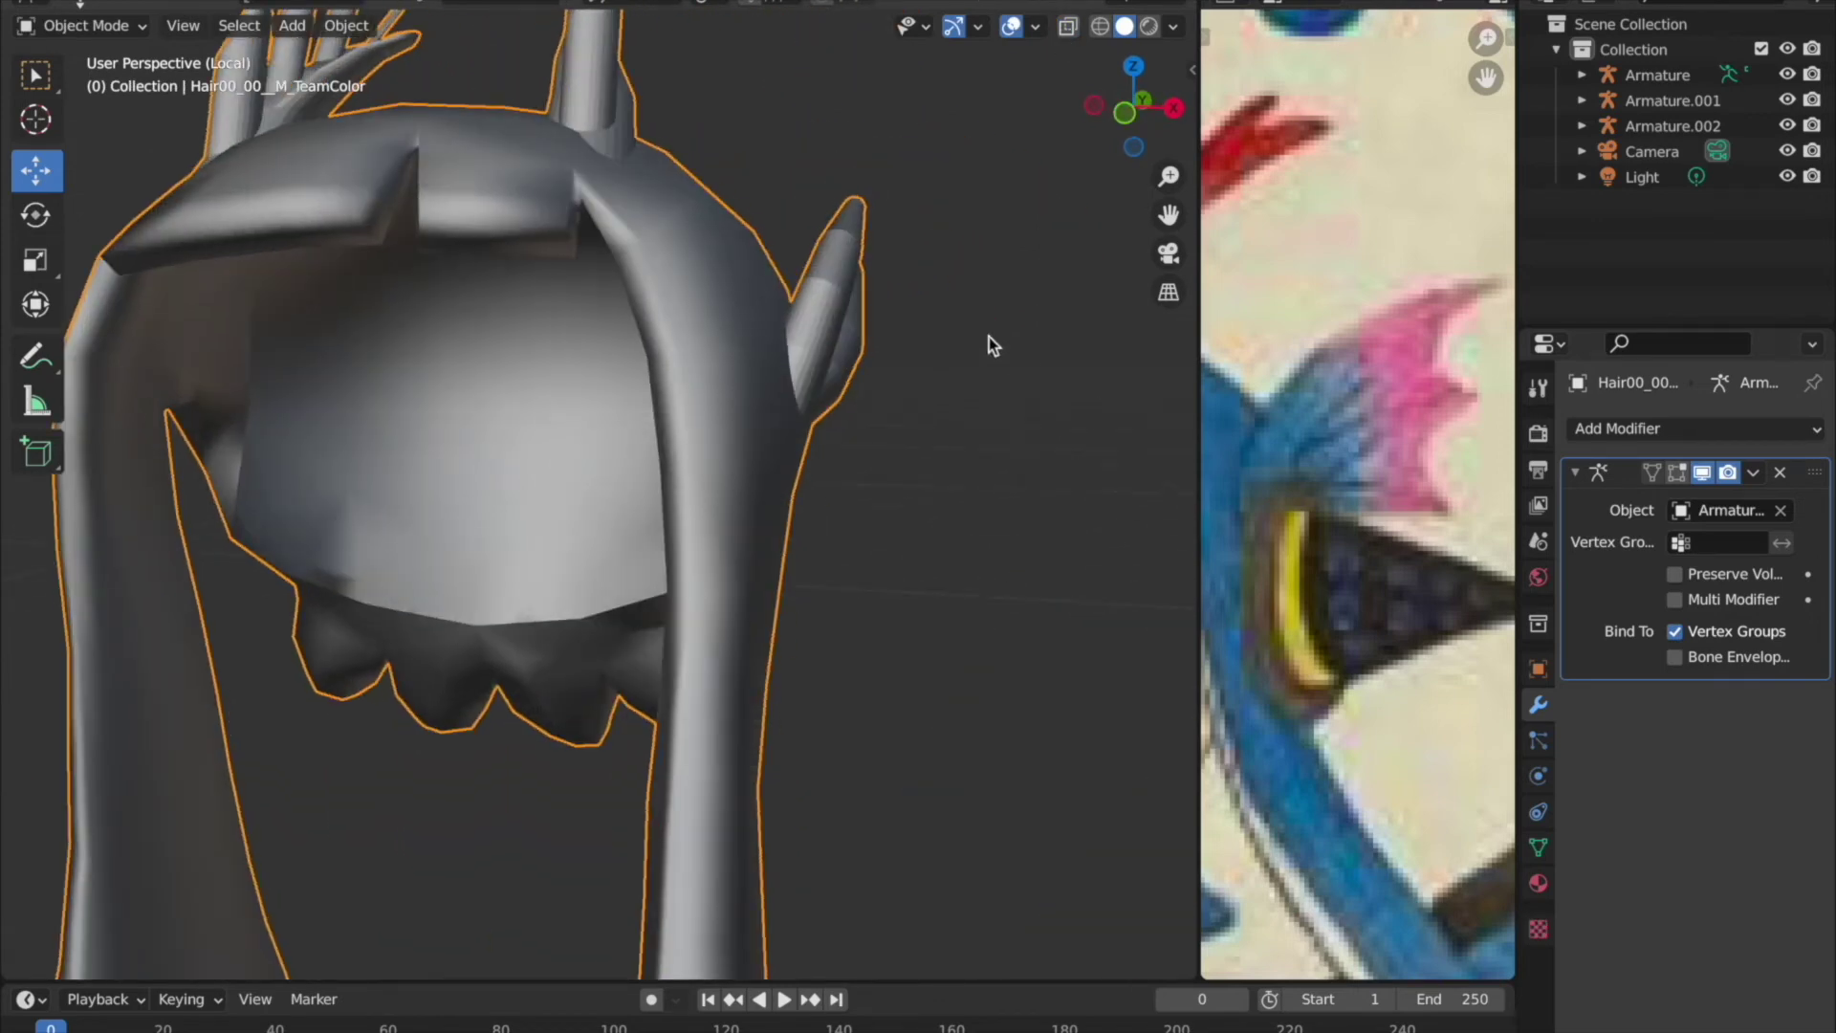
middle_drag(1016, 363, 806, 245)
key(Tab)
key(alt+z)
Shrink a loop to 0.849 and merge the end loop into a pointed tip.
key(s)
click(910, 512)
middle_drag(705, 184, 864, 614)
key(s)
click(1020, 437)
key(alt+m)
middle_drag(1020, 437, 1072, 363)
key(s)
click(828, 258)
alt+click(669, 382)
key(s)
click(667, 414)
Taper the lower strand by scaling another edge loop down to 0.814.
scroll(814, 501, up, 5)
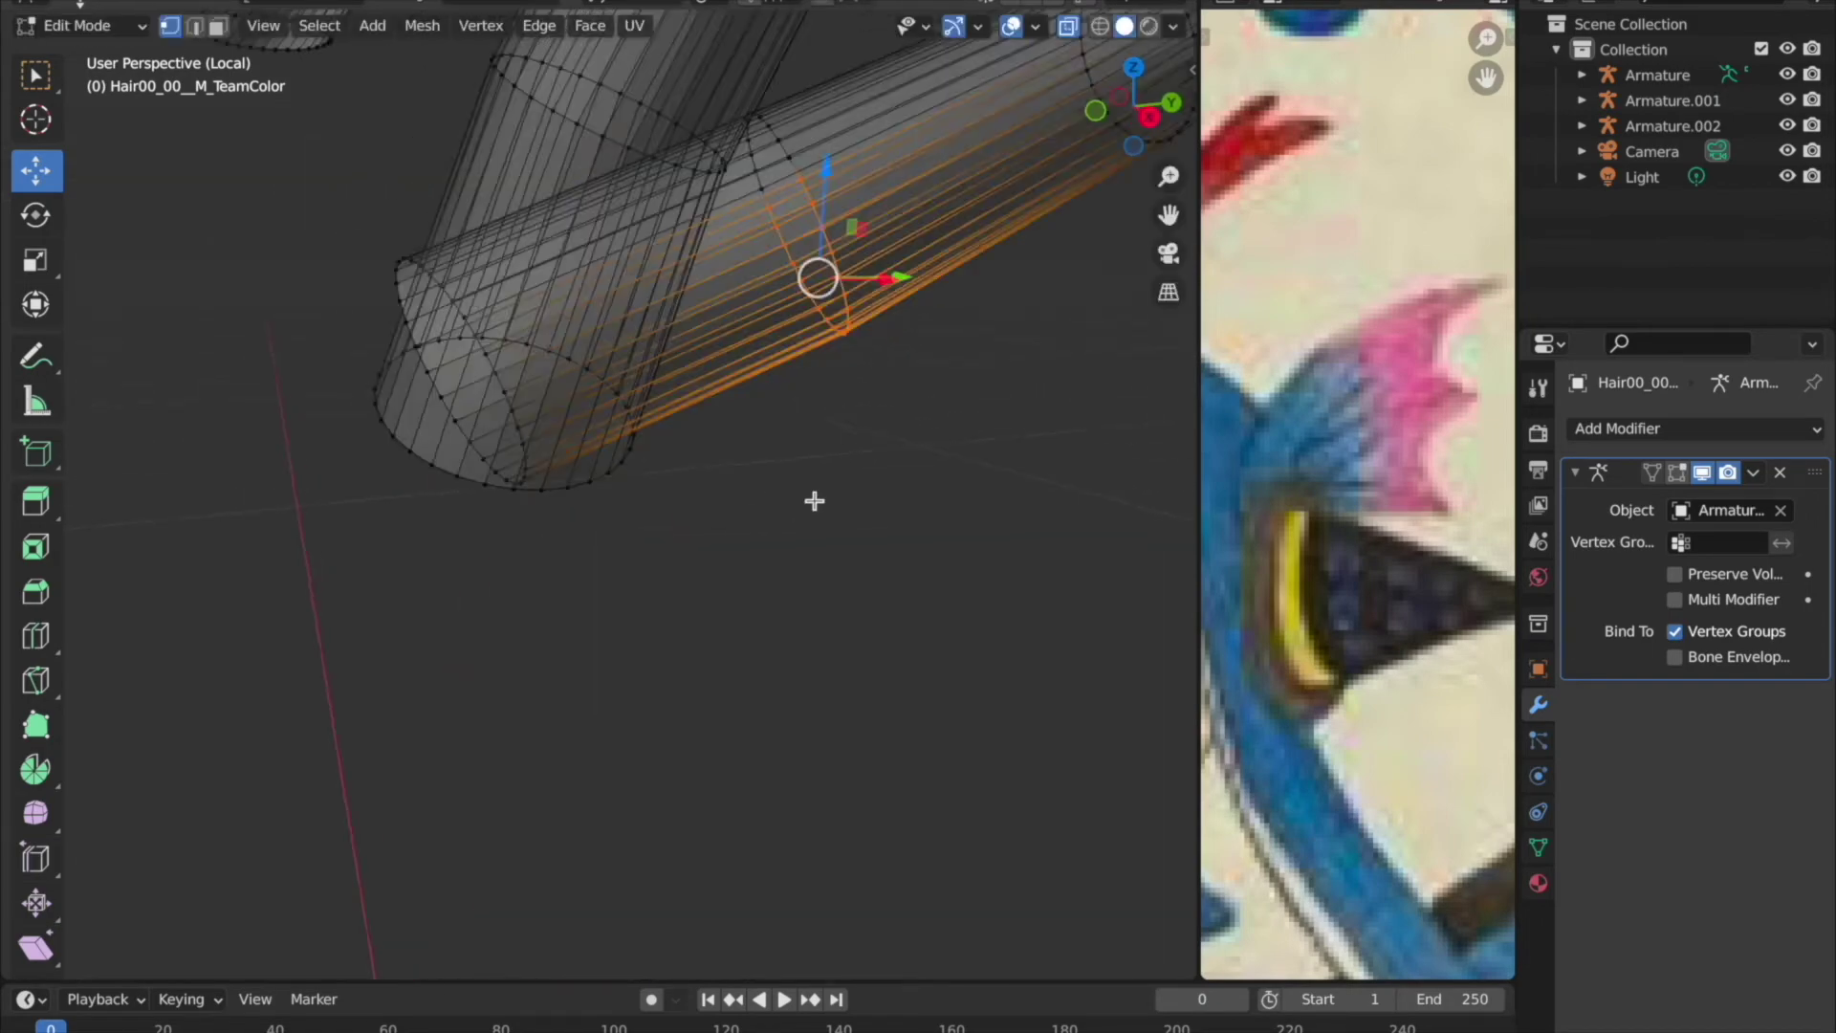
middle_drag(814, 501, 669, 401)
alt+click(669, 402)
key(s)
click(861, 705)
scroll(861, 704, down, 3)
key(Tab)
mouse_move(864, 568)
middle_down()
mouse_move(803, 569)
mouse_move(866, 417)
mouse_move(670, 403)
middle_up()
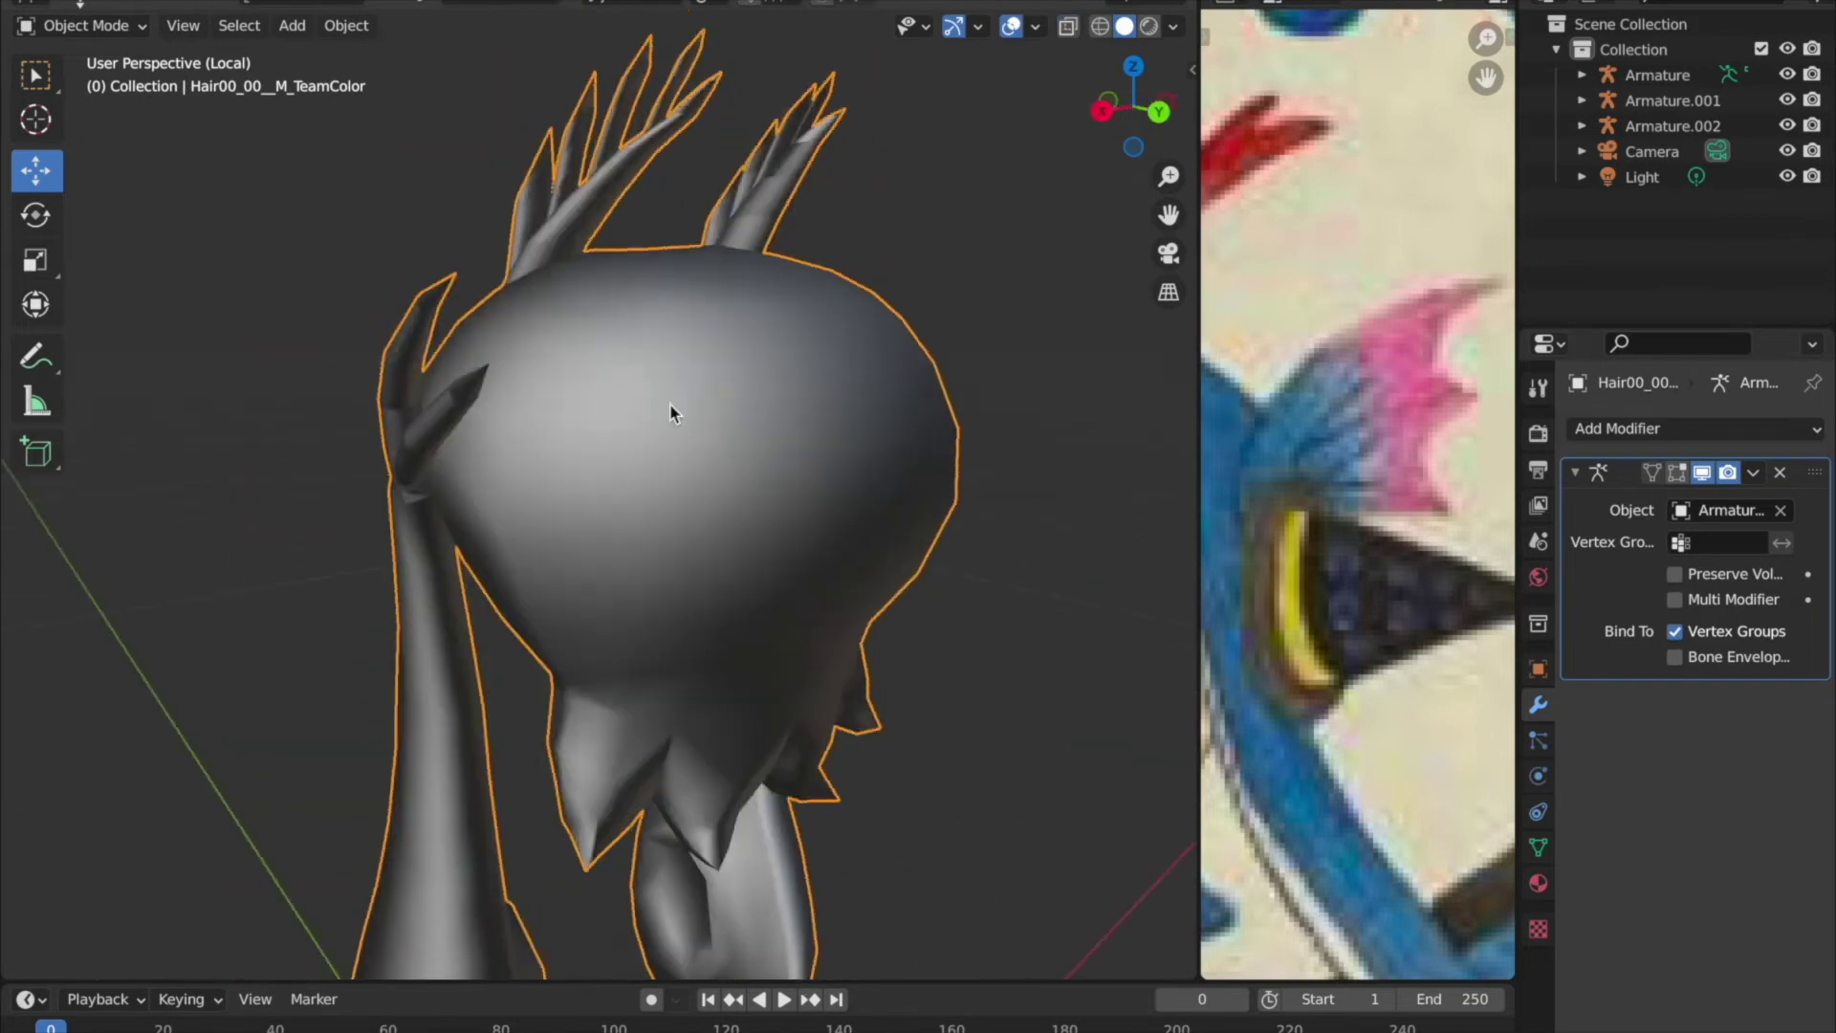
key(Tab)
Duplicate the spike, tilt the copy 12.8° beneath the others, and scale it to 0.848.
scroll(709, 487, up, 3)
mouse_move(712, 234)
middle_down()
mouse_move(668, 405)
mouse_move(787, 279)
mouse_move(591, 313)
middle_up()
mouse_move(753, 499)
middle_down()
mouse_move(672, 323)
mouse_move(689, 385)
middle_up()
click(1173, 106)
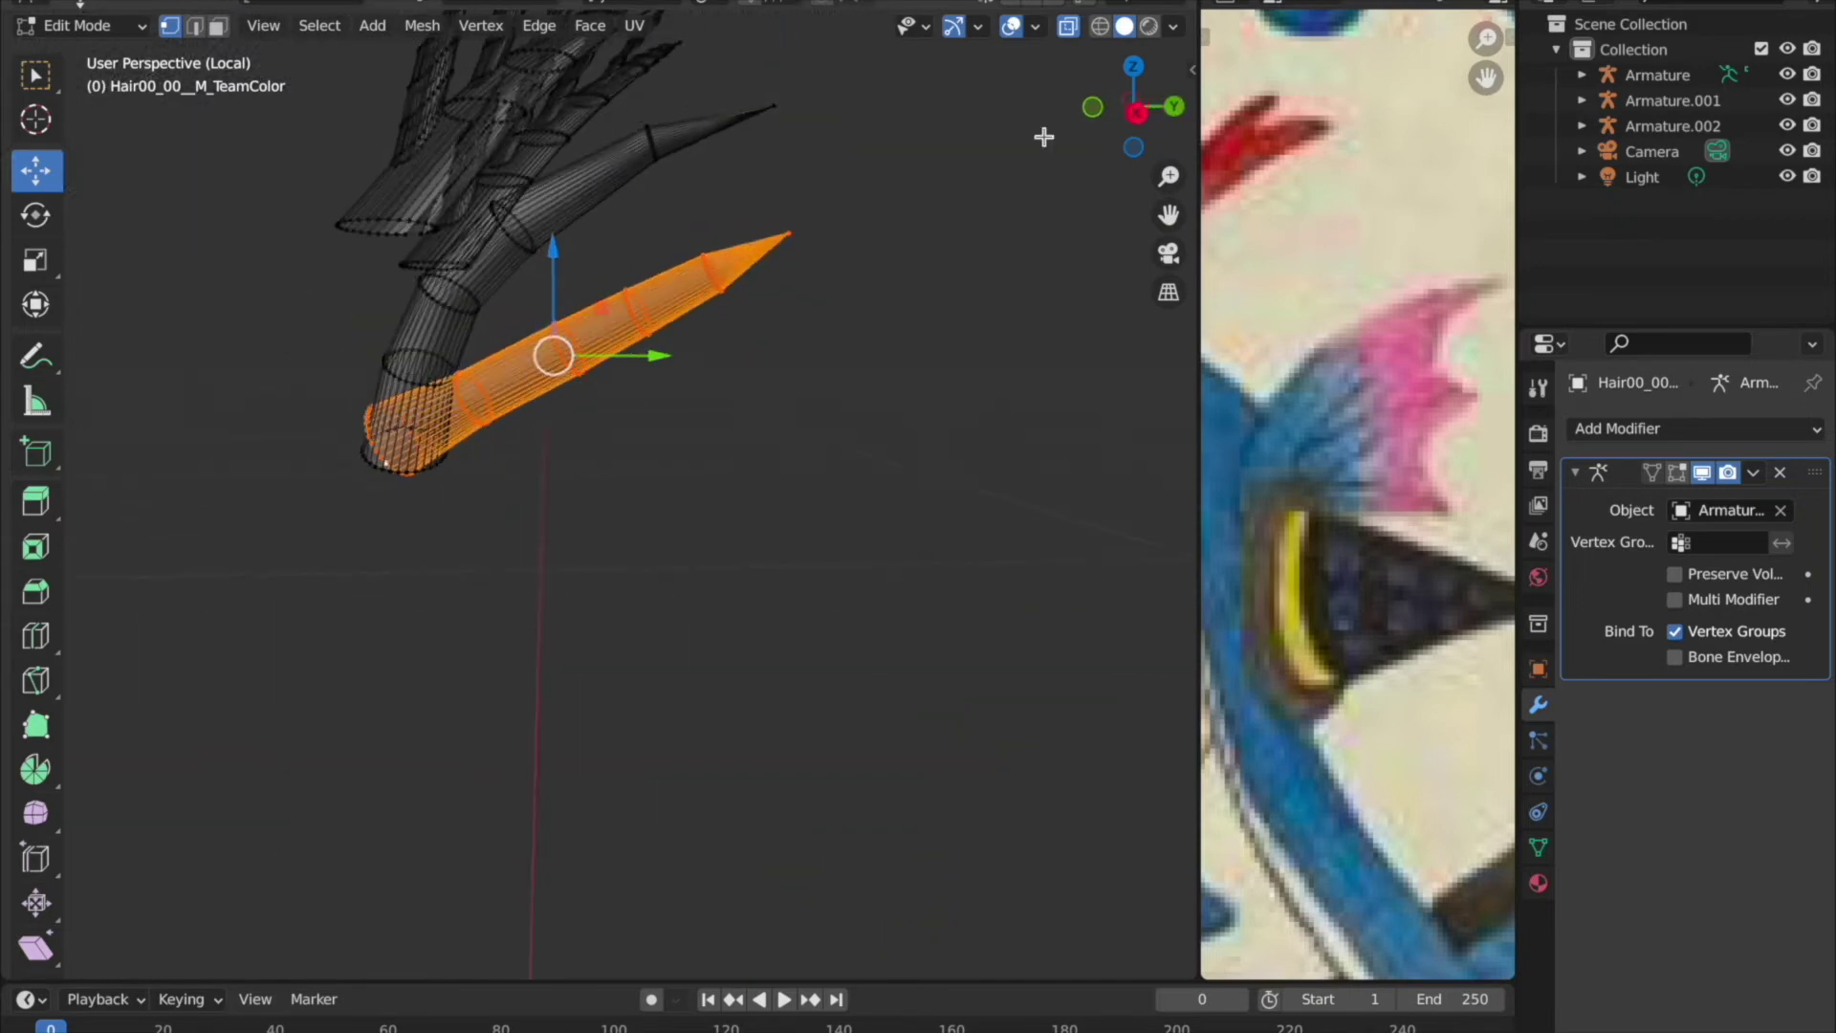
key(g)
right_click(879, 357)
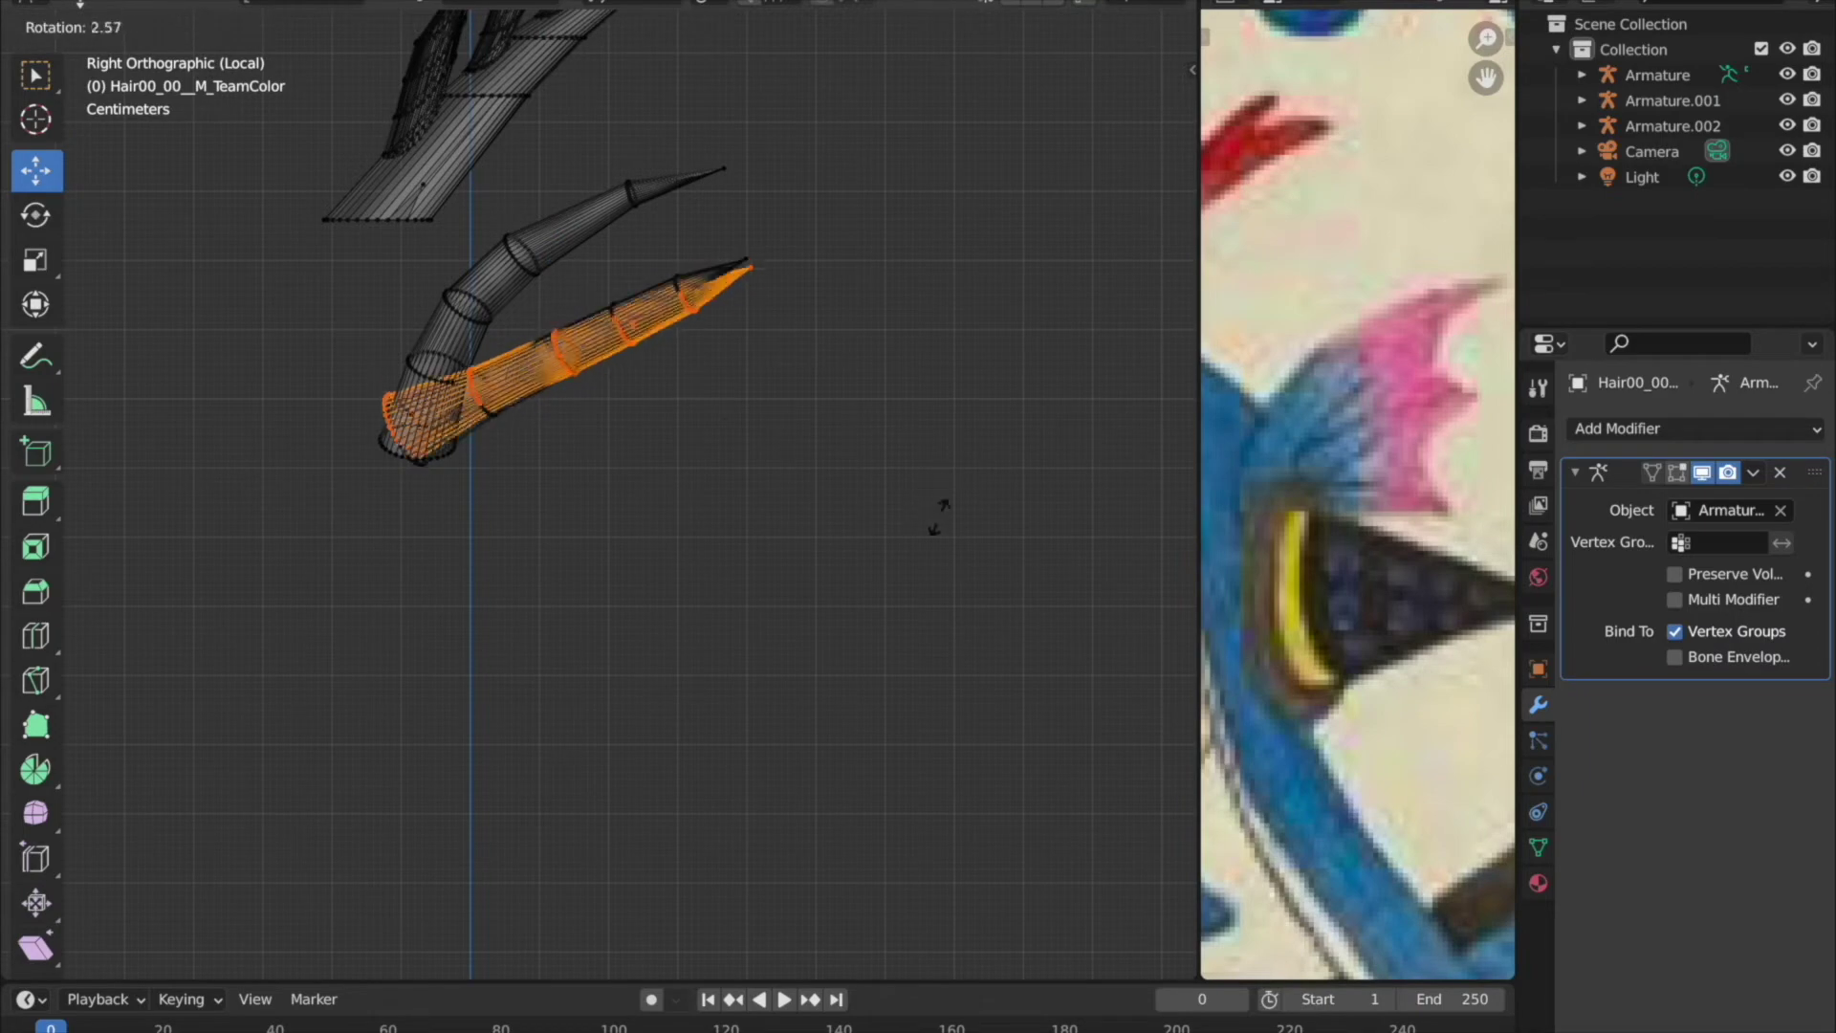
click(932, 535)
click(947, 517)
Orbit and zoom in on the new spike in see-through mode to inspect it.
mouse_move(947, 516)
middle_down()
mouse_move(319, 438)
mouse_move(830, 439)
middle_up()
scroll(775, 466, up, 3)
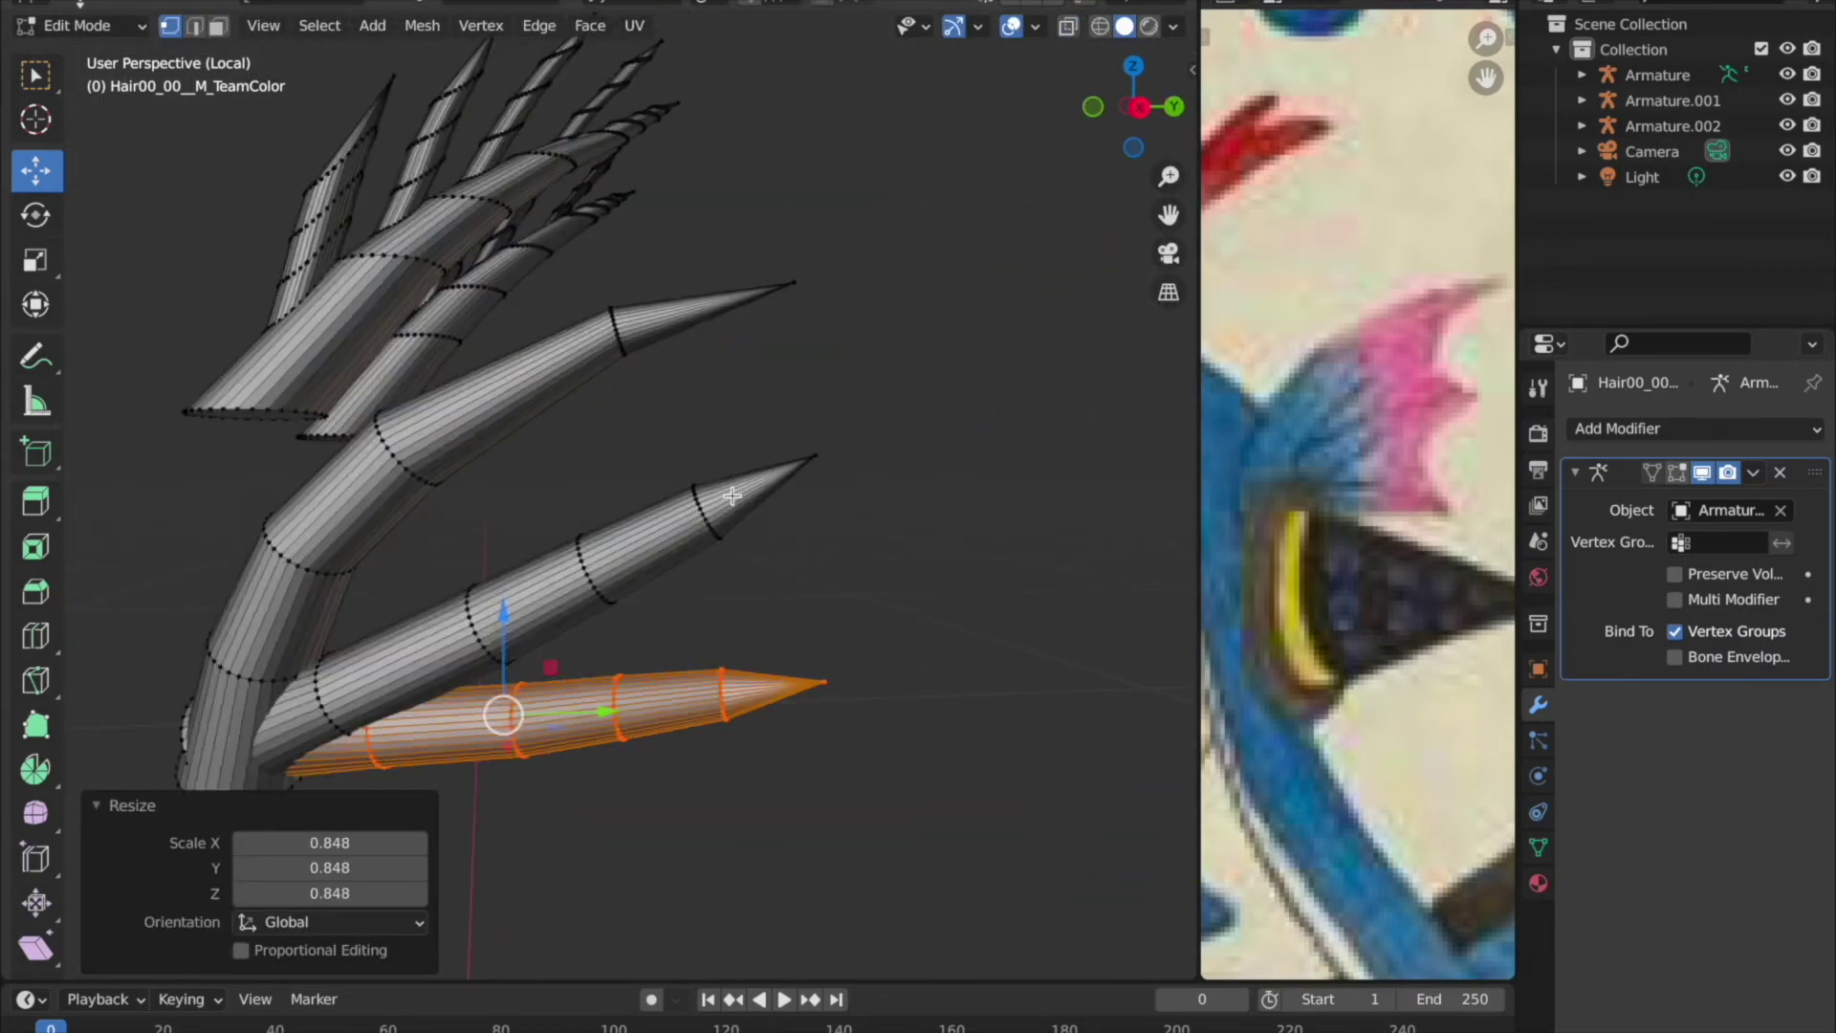
scroll(669, 430, up, 4)
mouse_move(670, 431)
middle_down()
mouse_move(290, 326)
mouse_move(545, 554)
mouse_move(77, 721)
middle_up()
key(alt+z)
scroll(742, 554, up, 5)
mouse_move(742, 553)
middle_down()
mouse_move(175, 742)
mouse_move(660, 398)
middle_up()
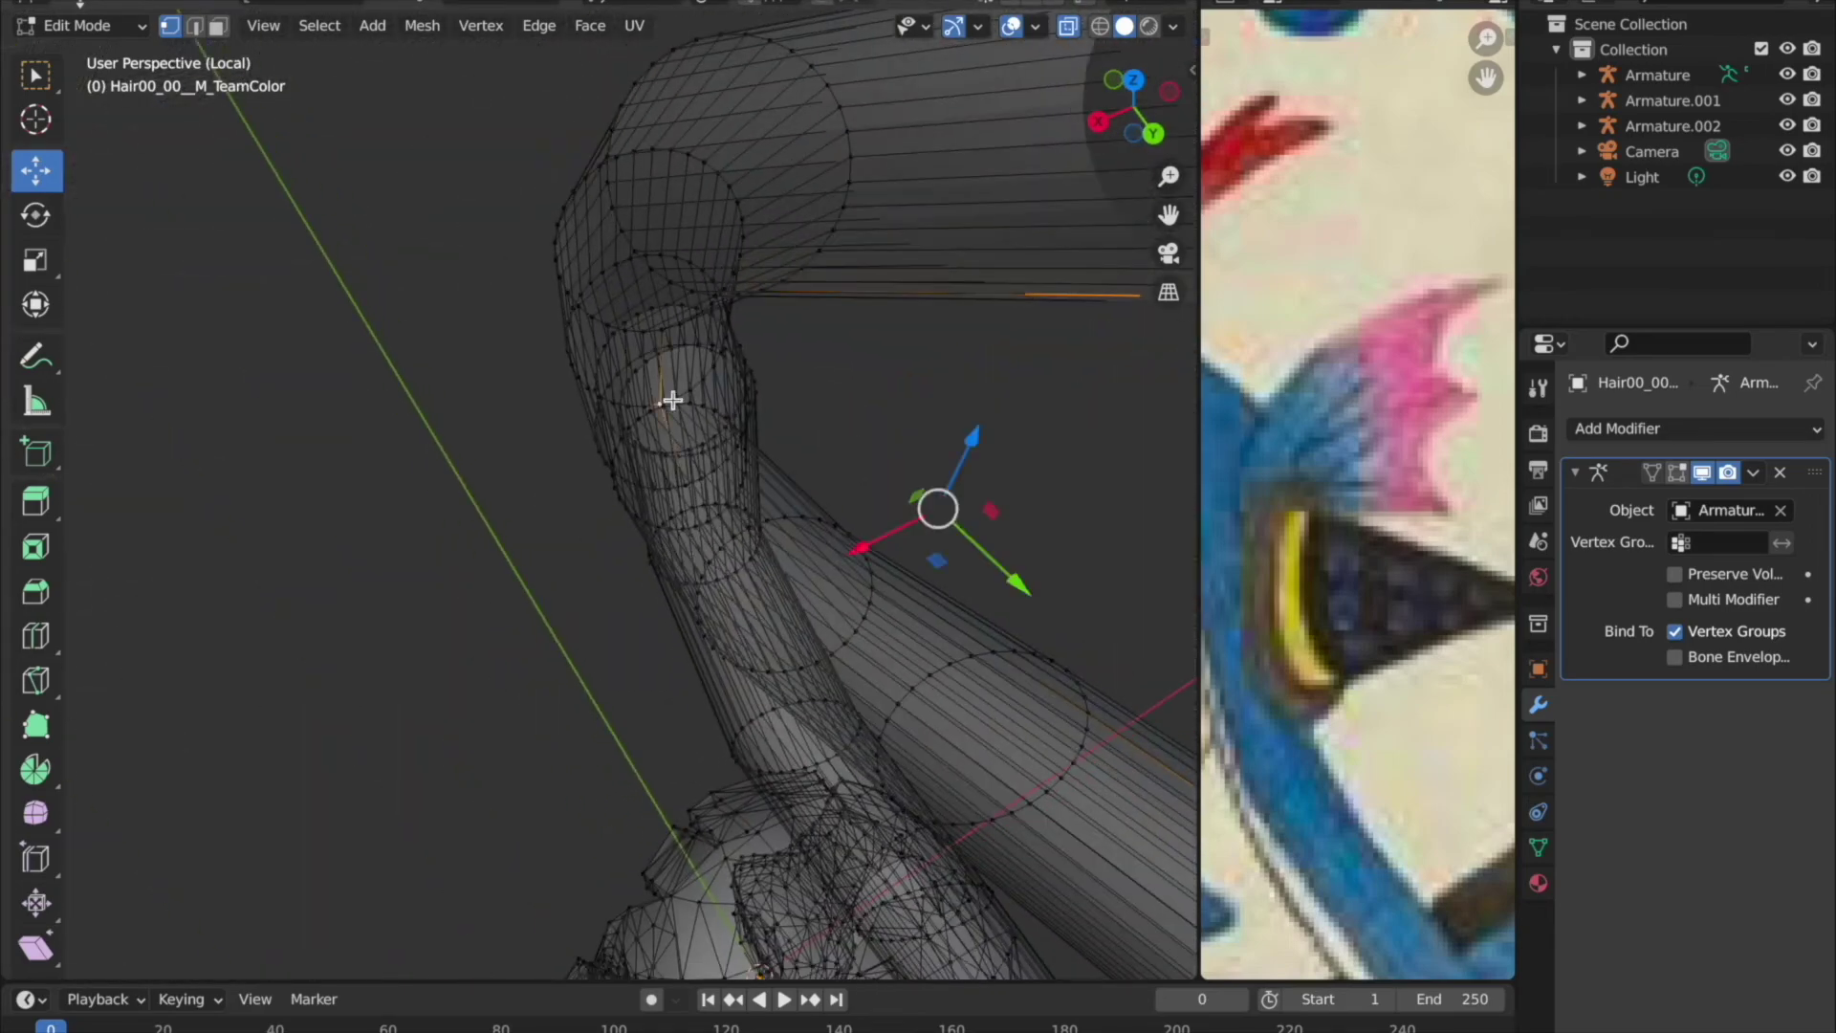
Orbit and zoom to a close view of the side spikes with see-through turned off.
scroll(729, 197, down, 4)
mouse_move(644, 627)
middle_down()
mouse_move(680, 598)
mouse_move(970, 729)
middle_up()
scroll(651, 409, up, 4)
scroll(750, 668, up, 2)
scroll(970, 729, down, 1)
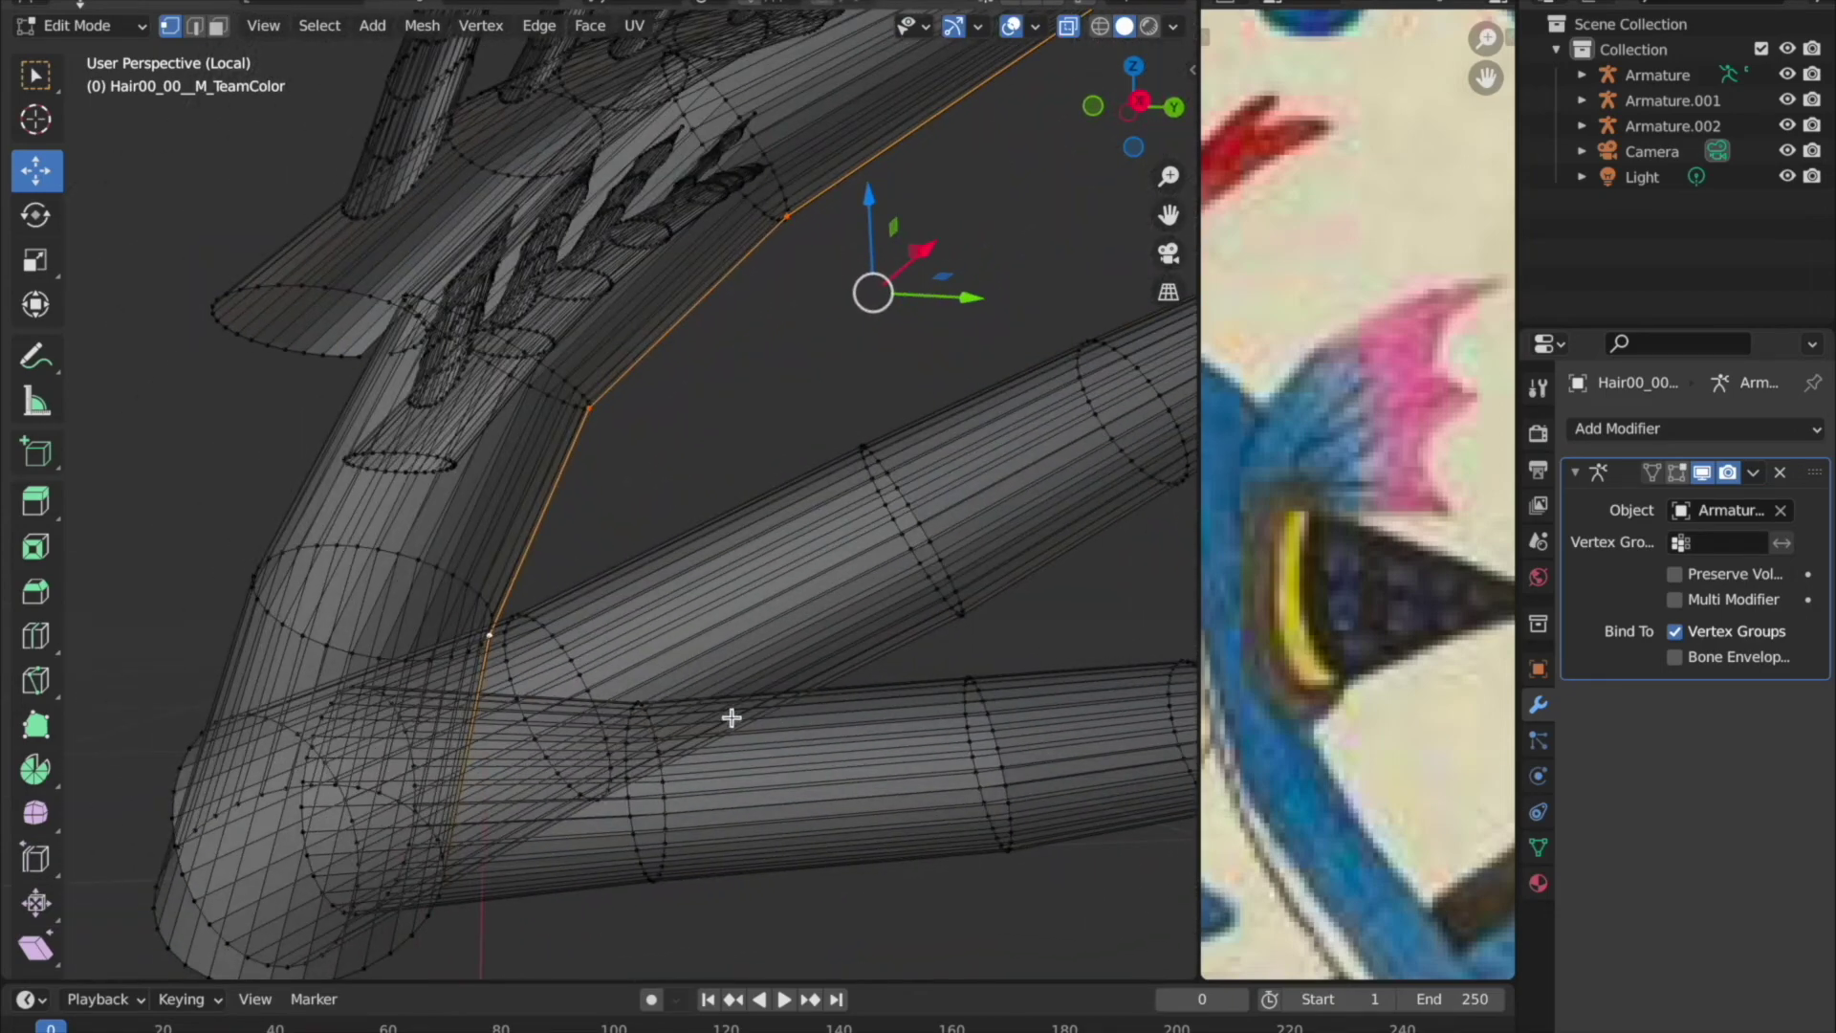
scroll(737, 717, down, 3)
mouse_move(644, 582)
middle_down()
mouse_move(800, 574)
mouse_move(521, 604)
middle_up()
scroll(520, 604, up, 3)
scroll(669, 583, down, 3)
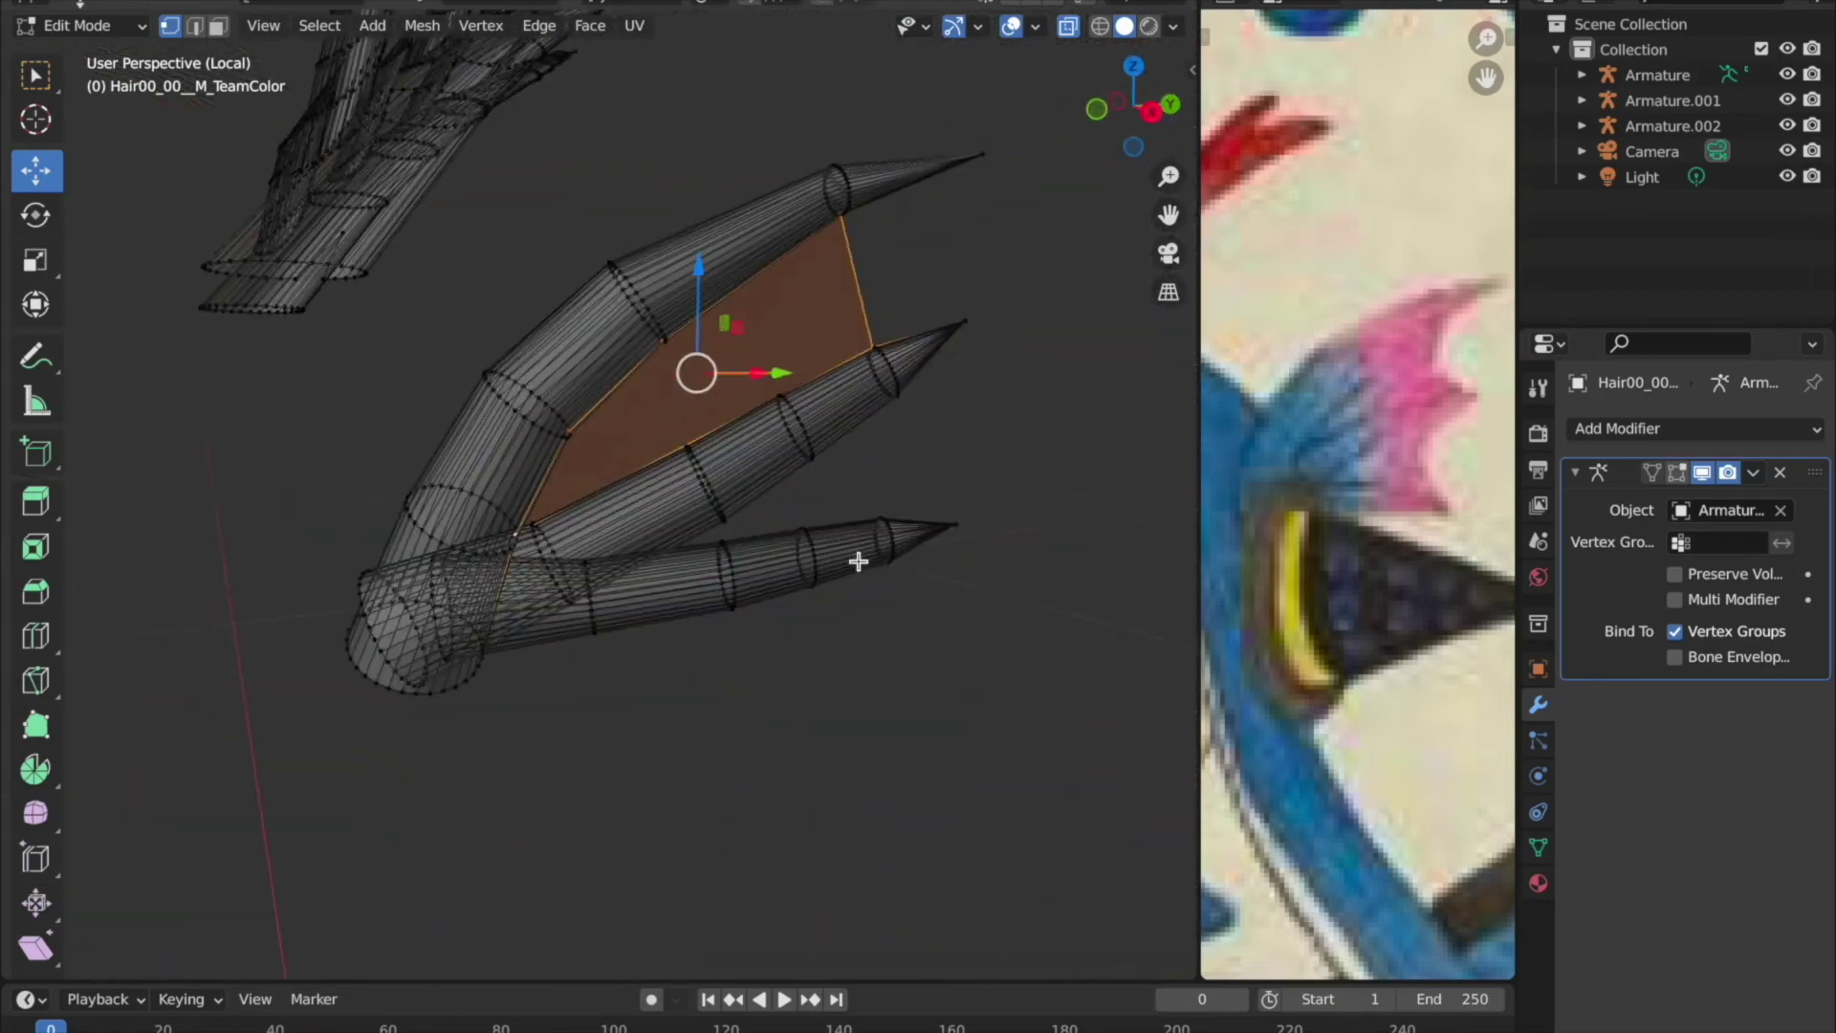
click(1068, 26)
scroll(779, 363, up, 2)
key(Tab)
scroll(704, 446, up, 2)
mouse_move(704, 446)
middle_down()
mouse_move(610, 486)
mouse_move(674, 500)
middle_up()
key(Tab)
Fill the gap between the spikes with a face and merge its corners At Center.
click(835, 492)
mouse_move(832, 491)
middle_down()
mouse_move(676, 443)
mouse_move(850, 201)
middle_up()
drag(1138, 119, 426, 295)
mouse_move(426, 296)
middle_down()
mouse_move(730, 377)
mouse_move(730, 318)
mouse_move(676, 358)
middle_up()
click(743, 307)
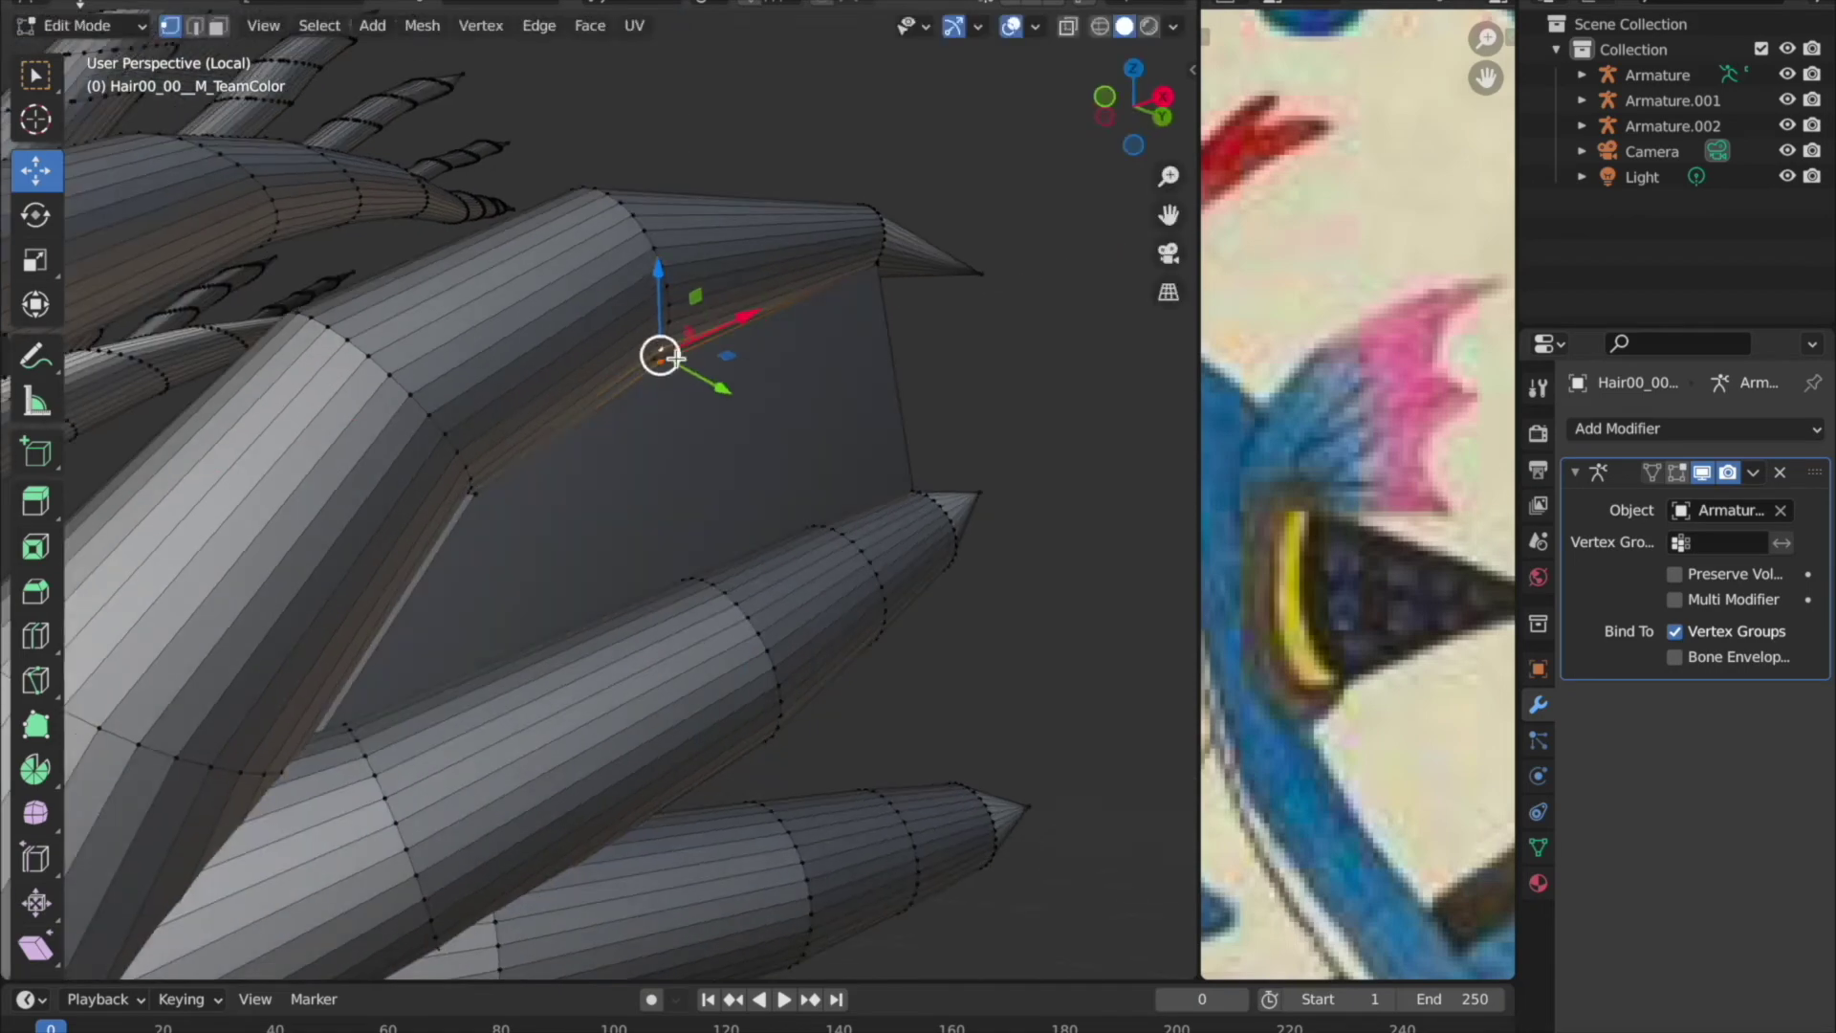
click(541, 490)
middle_drag(541, 489, 864, 156)
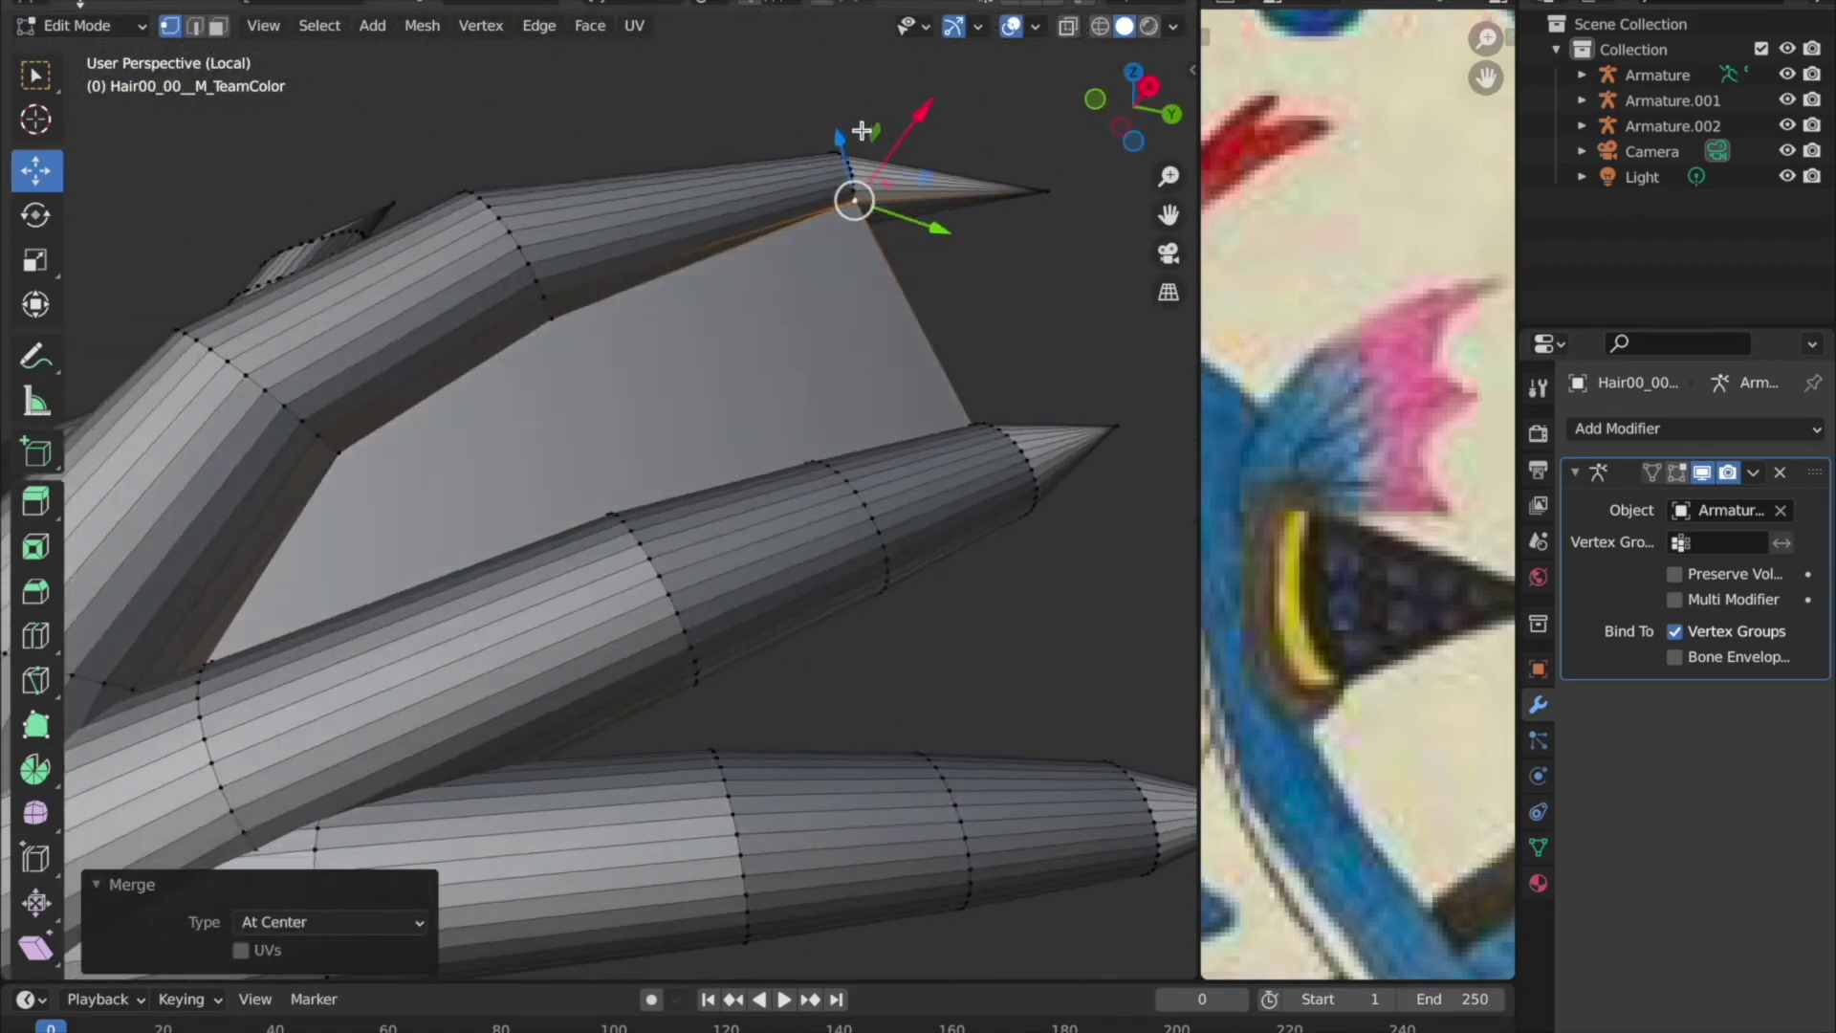
mouse_move(852, 271)
middle_down()
mouse_move(255, 594)
mouse_move(407, 605)
mouse_move(553, 565)
middle_up()
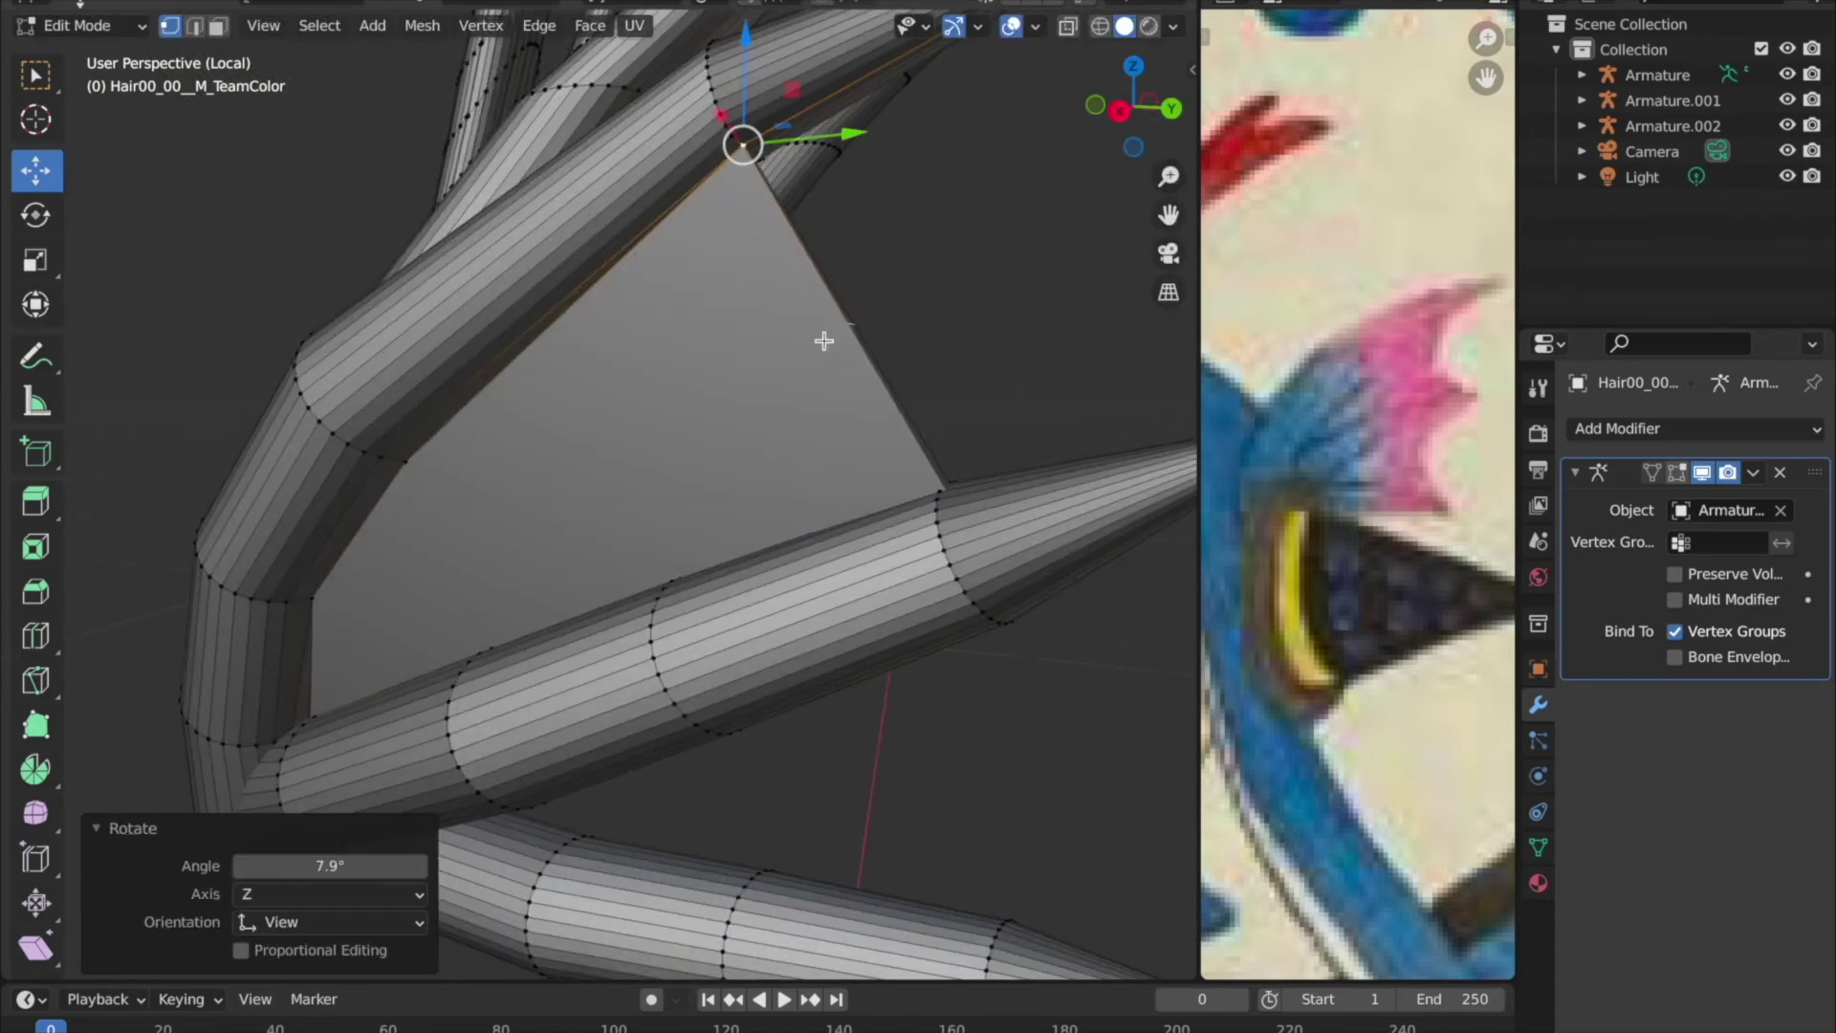
Add 5 loop cuts across the web and move its edge into place.
key(ctrl+r)
click(862, 323)
click(862, 323)
middle_drag(861, 323, 937, 338)
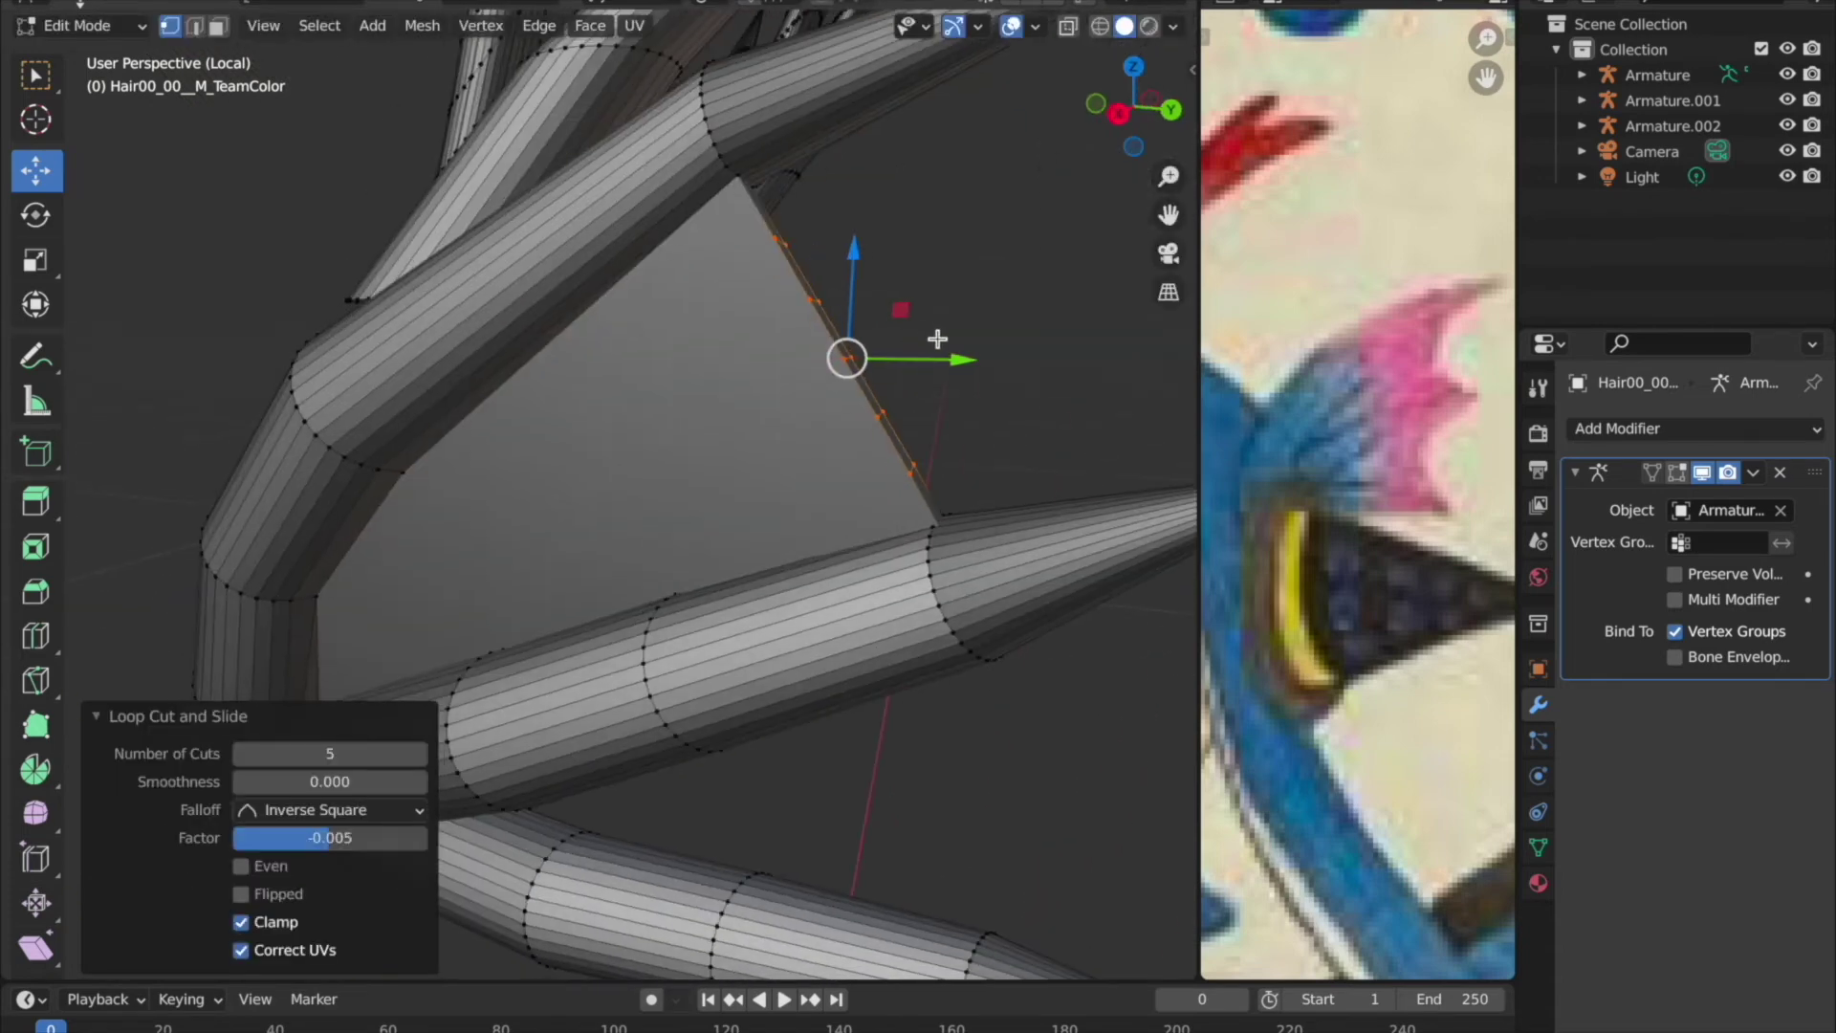
key(KP_3)
key(alt+z)
click(885, 320)
middle_drag(867, 354, 901, 324)
Frame the web edge and start scaling a spike strip, around 0.3599.
key(Tab)
key(alt+z)
mouse_move(815, 186)
middle_down()
mouse_move(883, 260)
mouse_move(790, 446)
mouse_move(676, 431)
middle_up()
key(Tab)
key(KP_Decimal)
key(m)
key(g)
key(Escape)
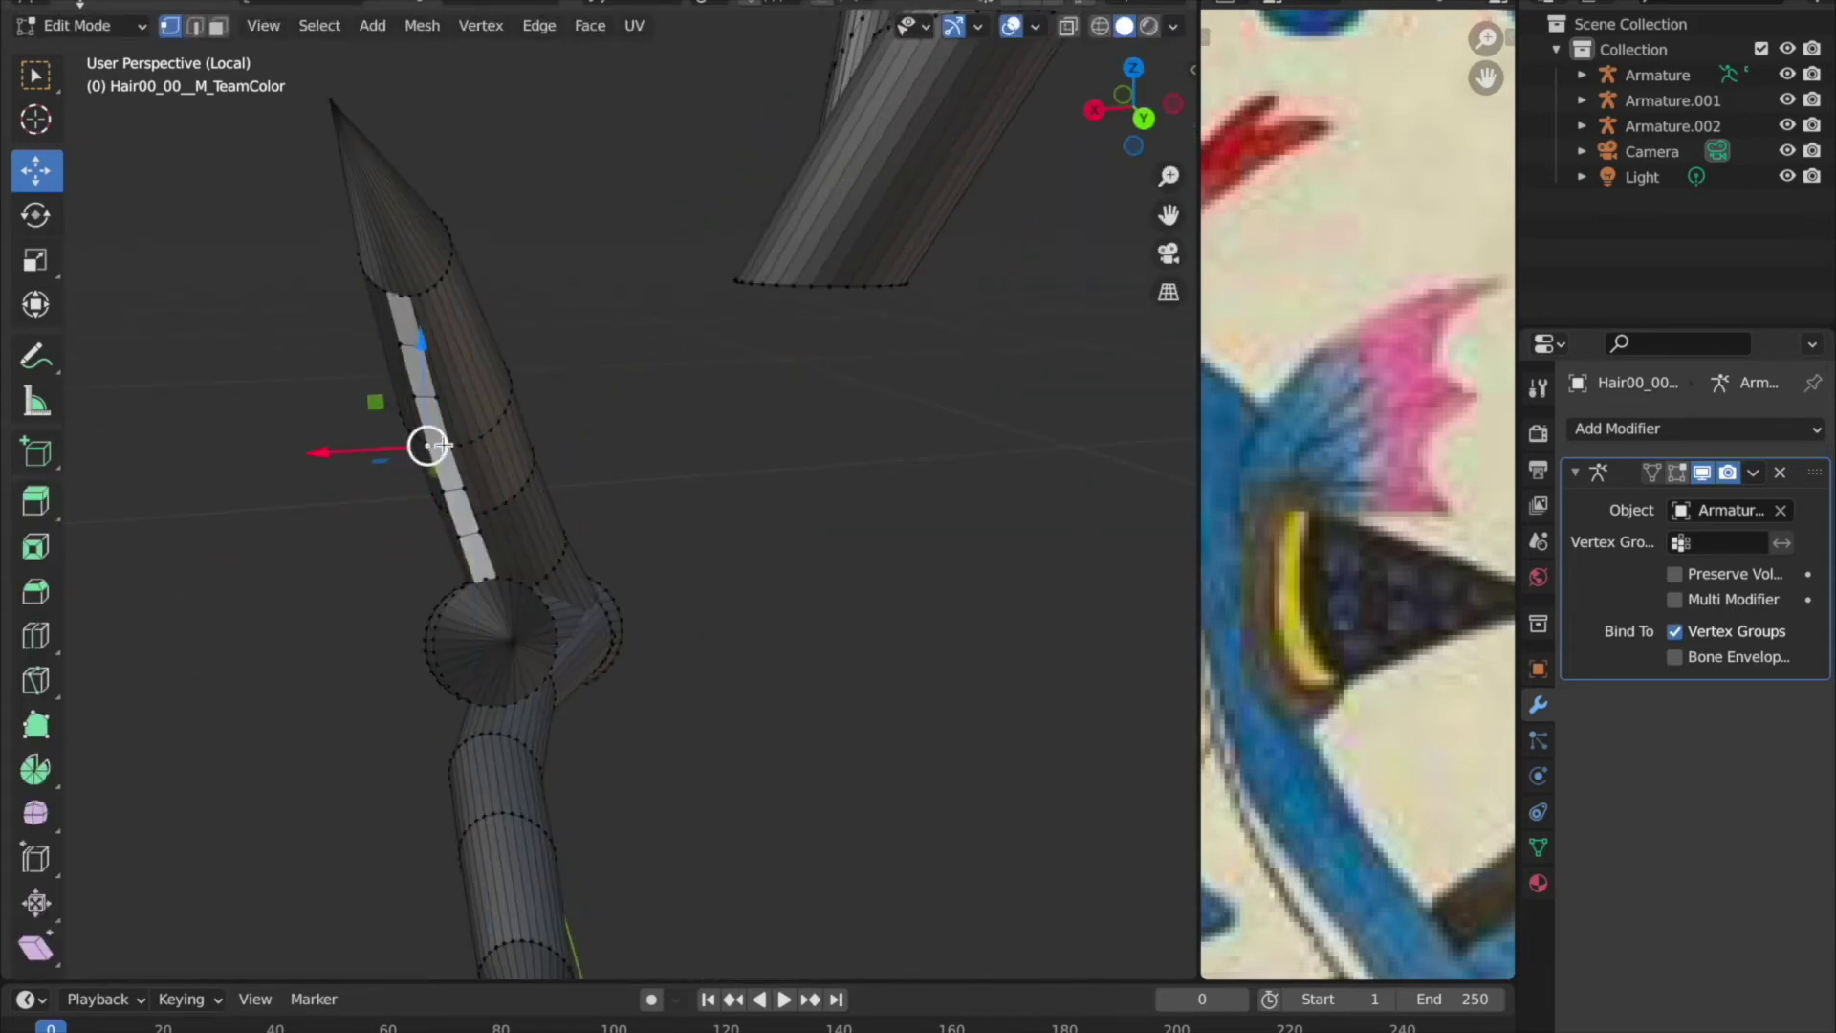
click(594, 543)
key(s)
click(779, 557)
key(s)
key(Escape)
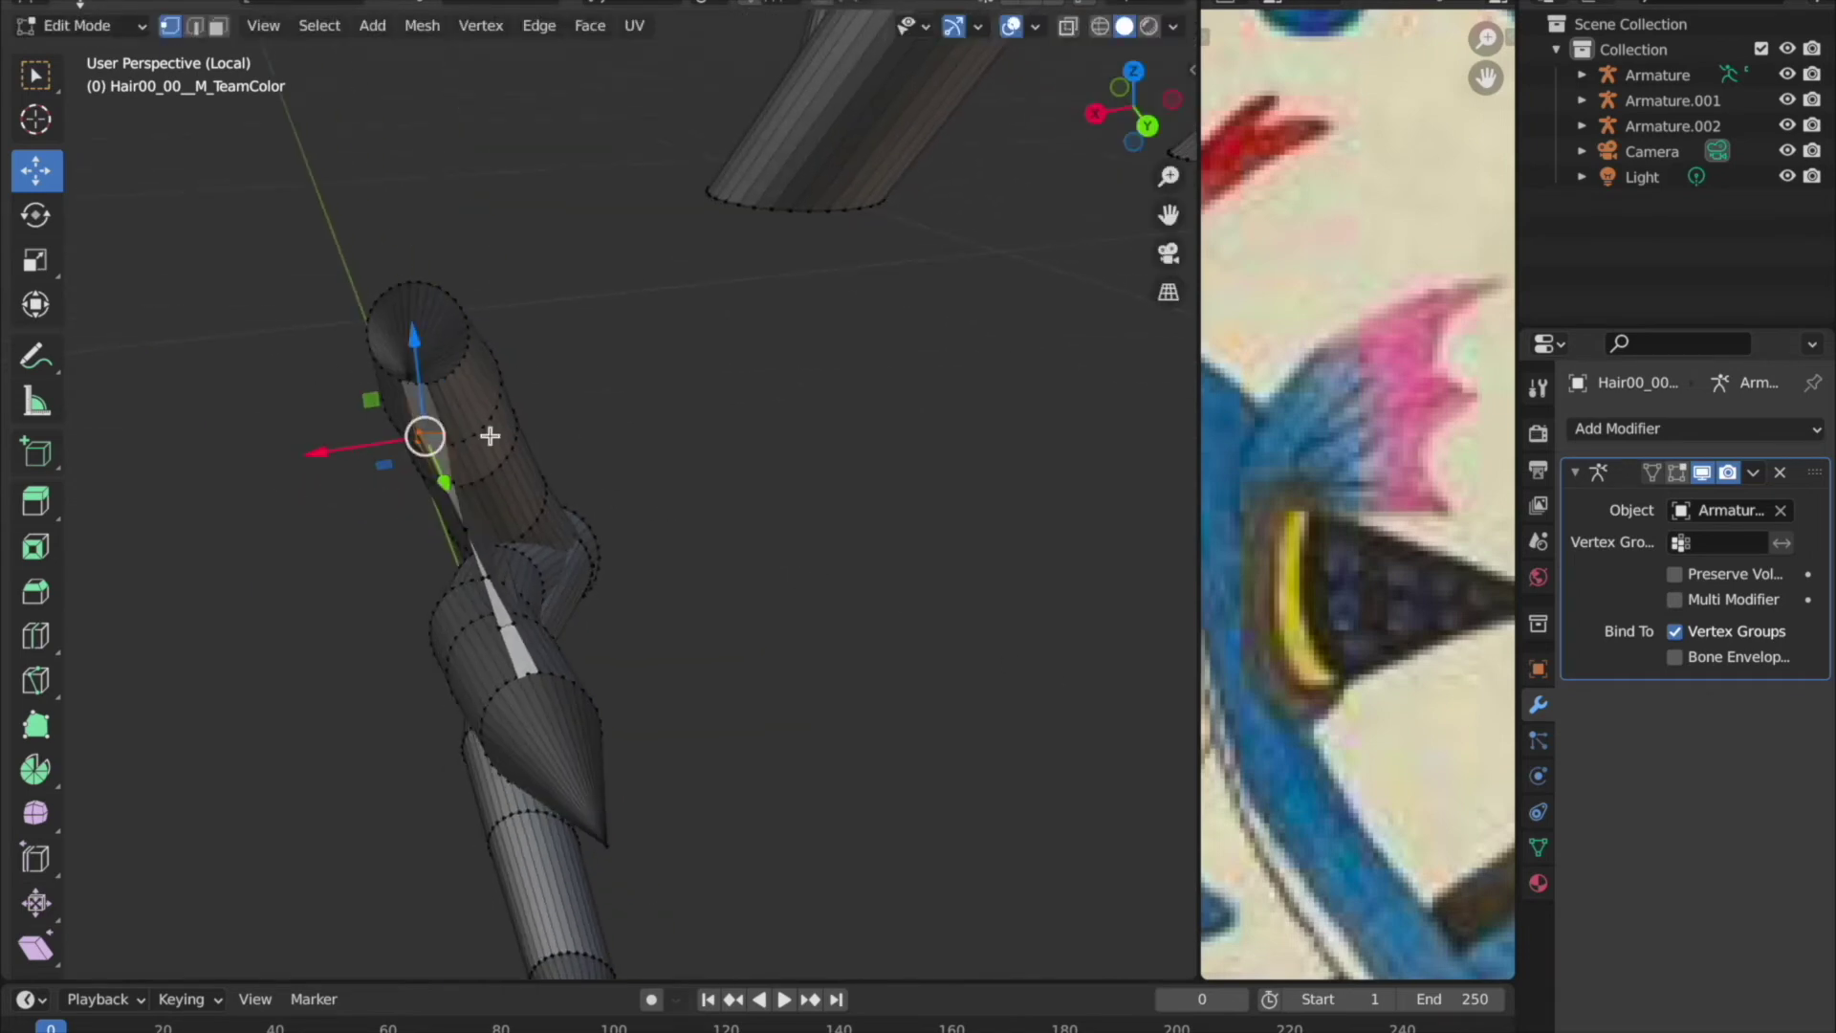
key(s)
click(536, 496)
scroll(676, 439, down, 3)
key(Tab)
mouse_move(676, 439)
middle_down()
mouse_move(566, 389)
mouse_move(886, 428)
middle_up()
scroll(886, 428, down, 4)
click(182, 24)
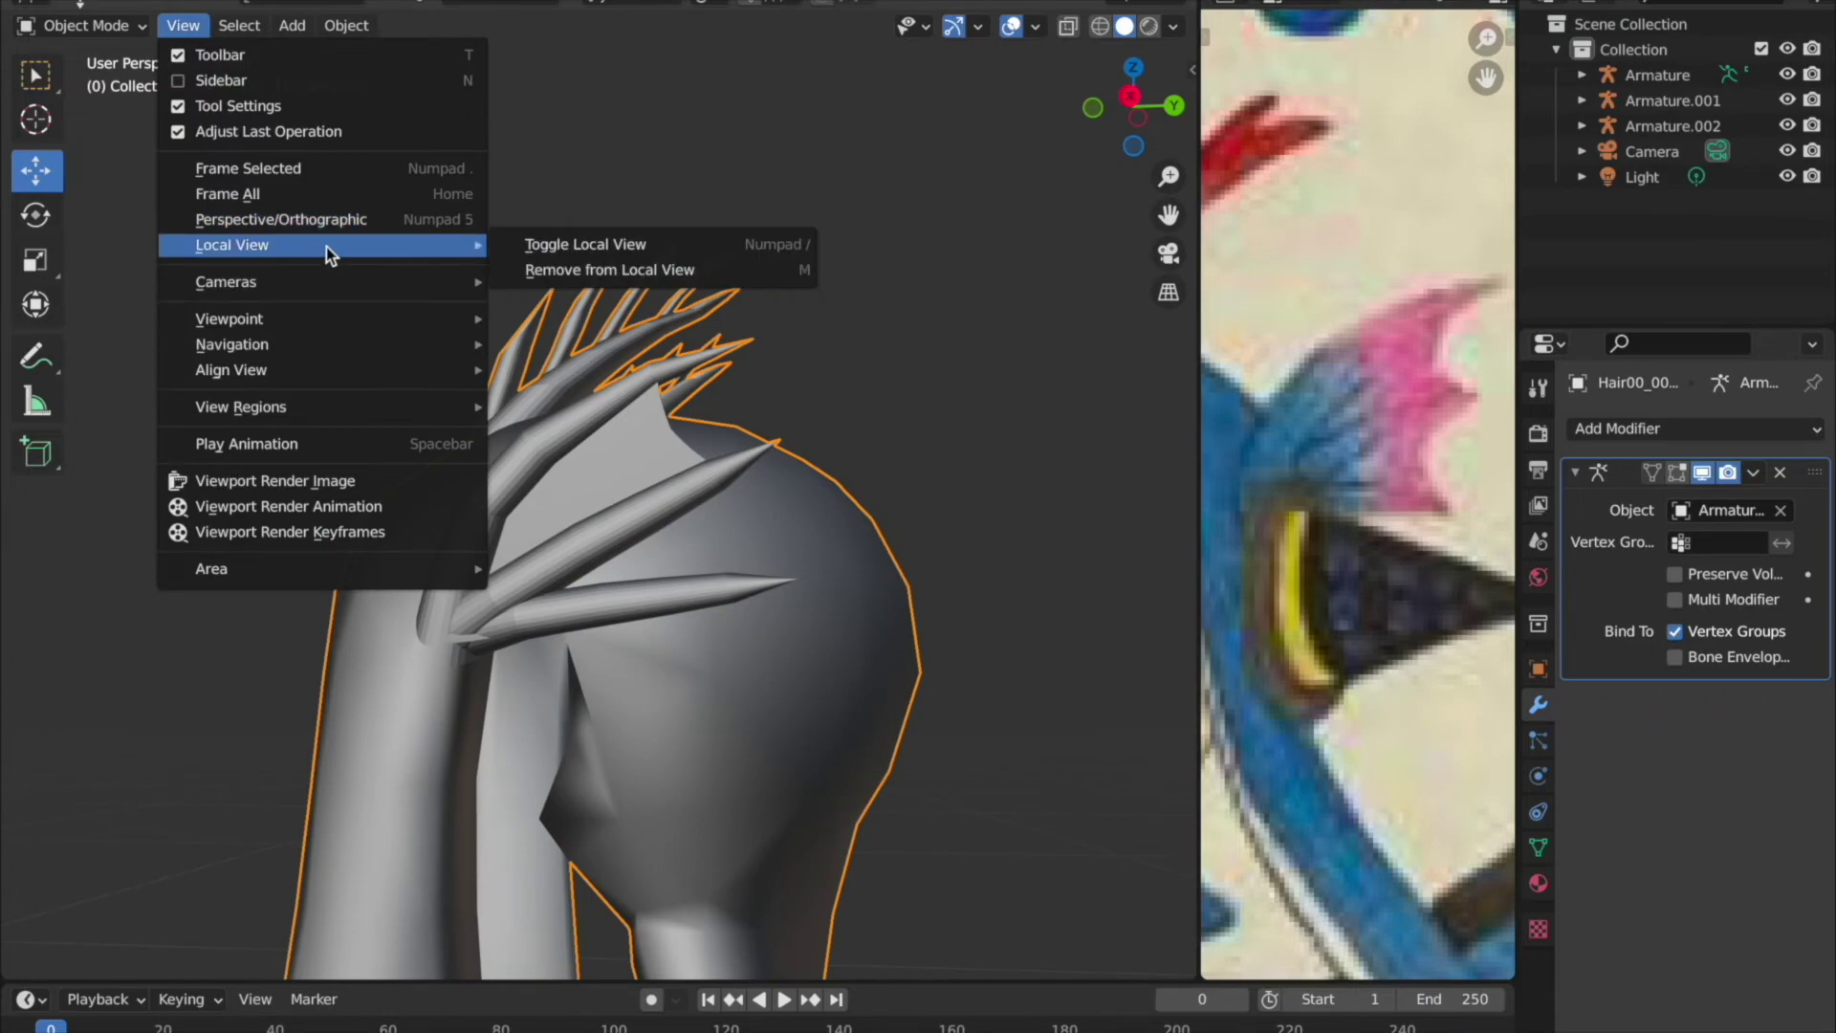
click(535, 243)
mouse_move(812, 340)
middle_down()
mouse_move(641, 450)
mouse_move(670, 287)
middle_up()
key(Tab)
key(Tab)
right_click(652, 267)
click(652, 271)
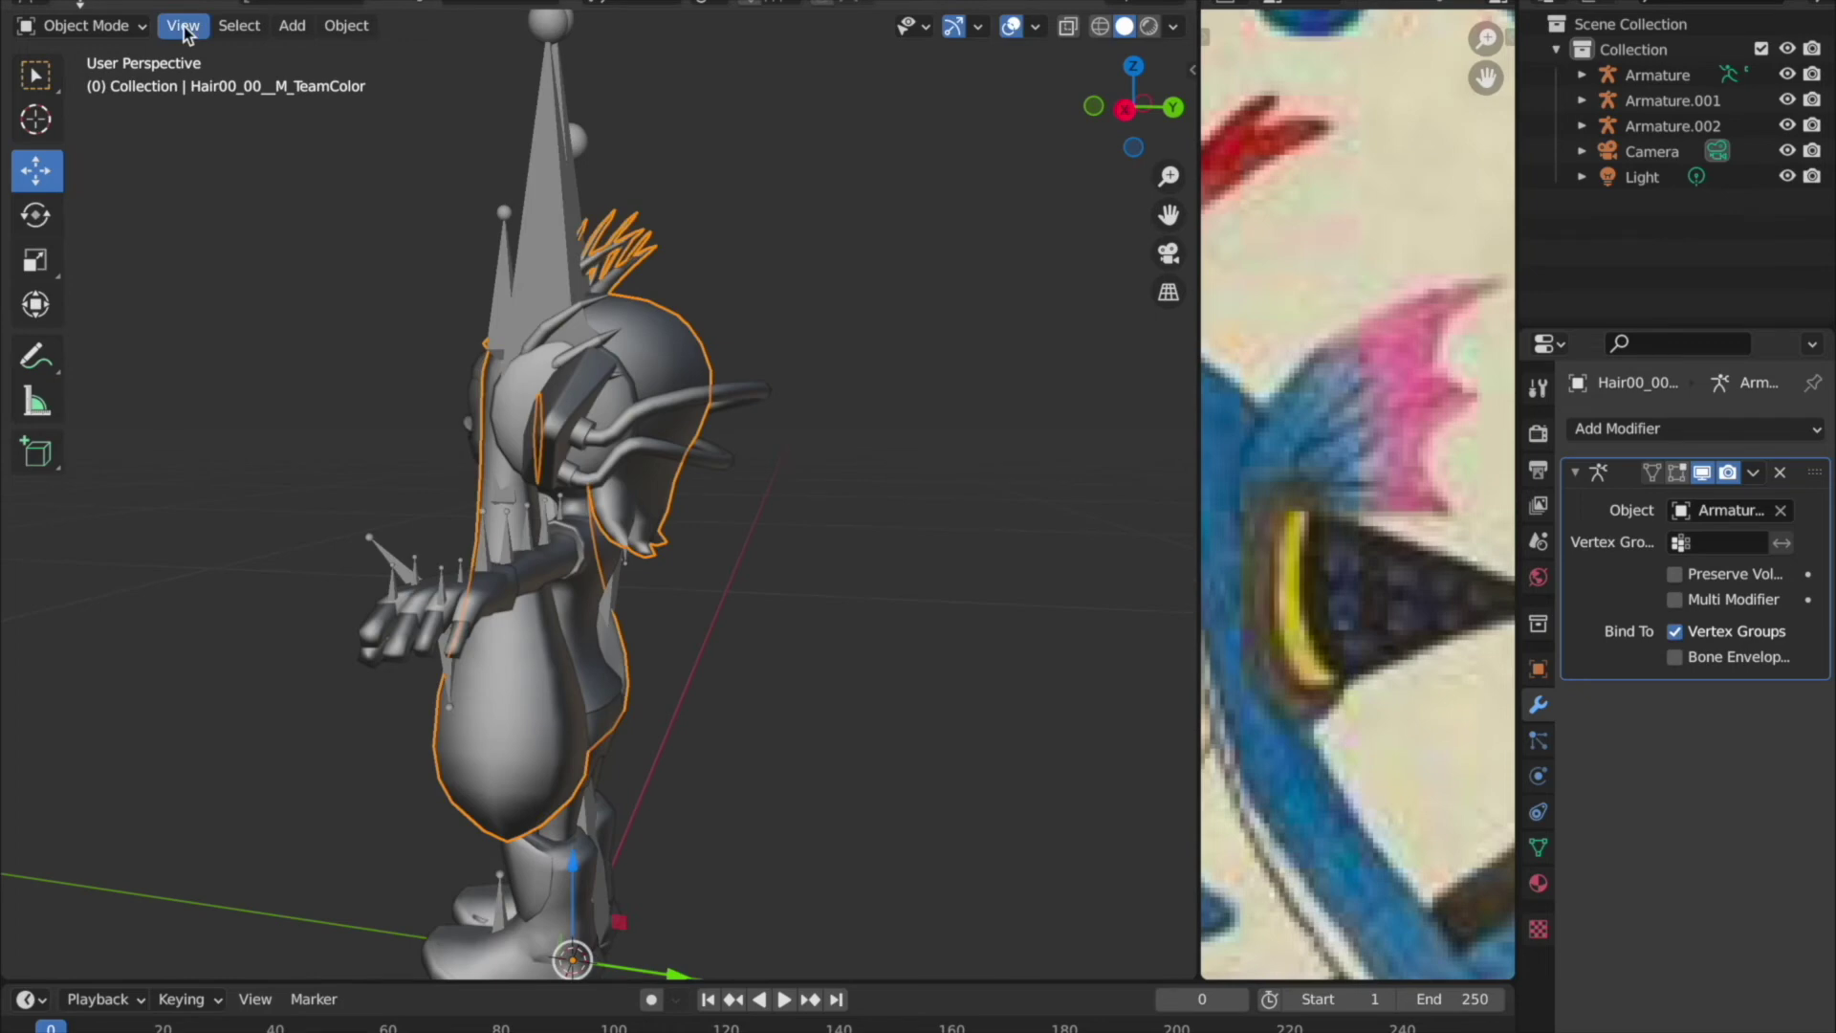
click(183, 25)
click(545, 188)
middle_drag(771, 459, 698, 353)
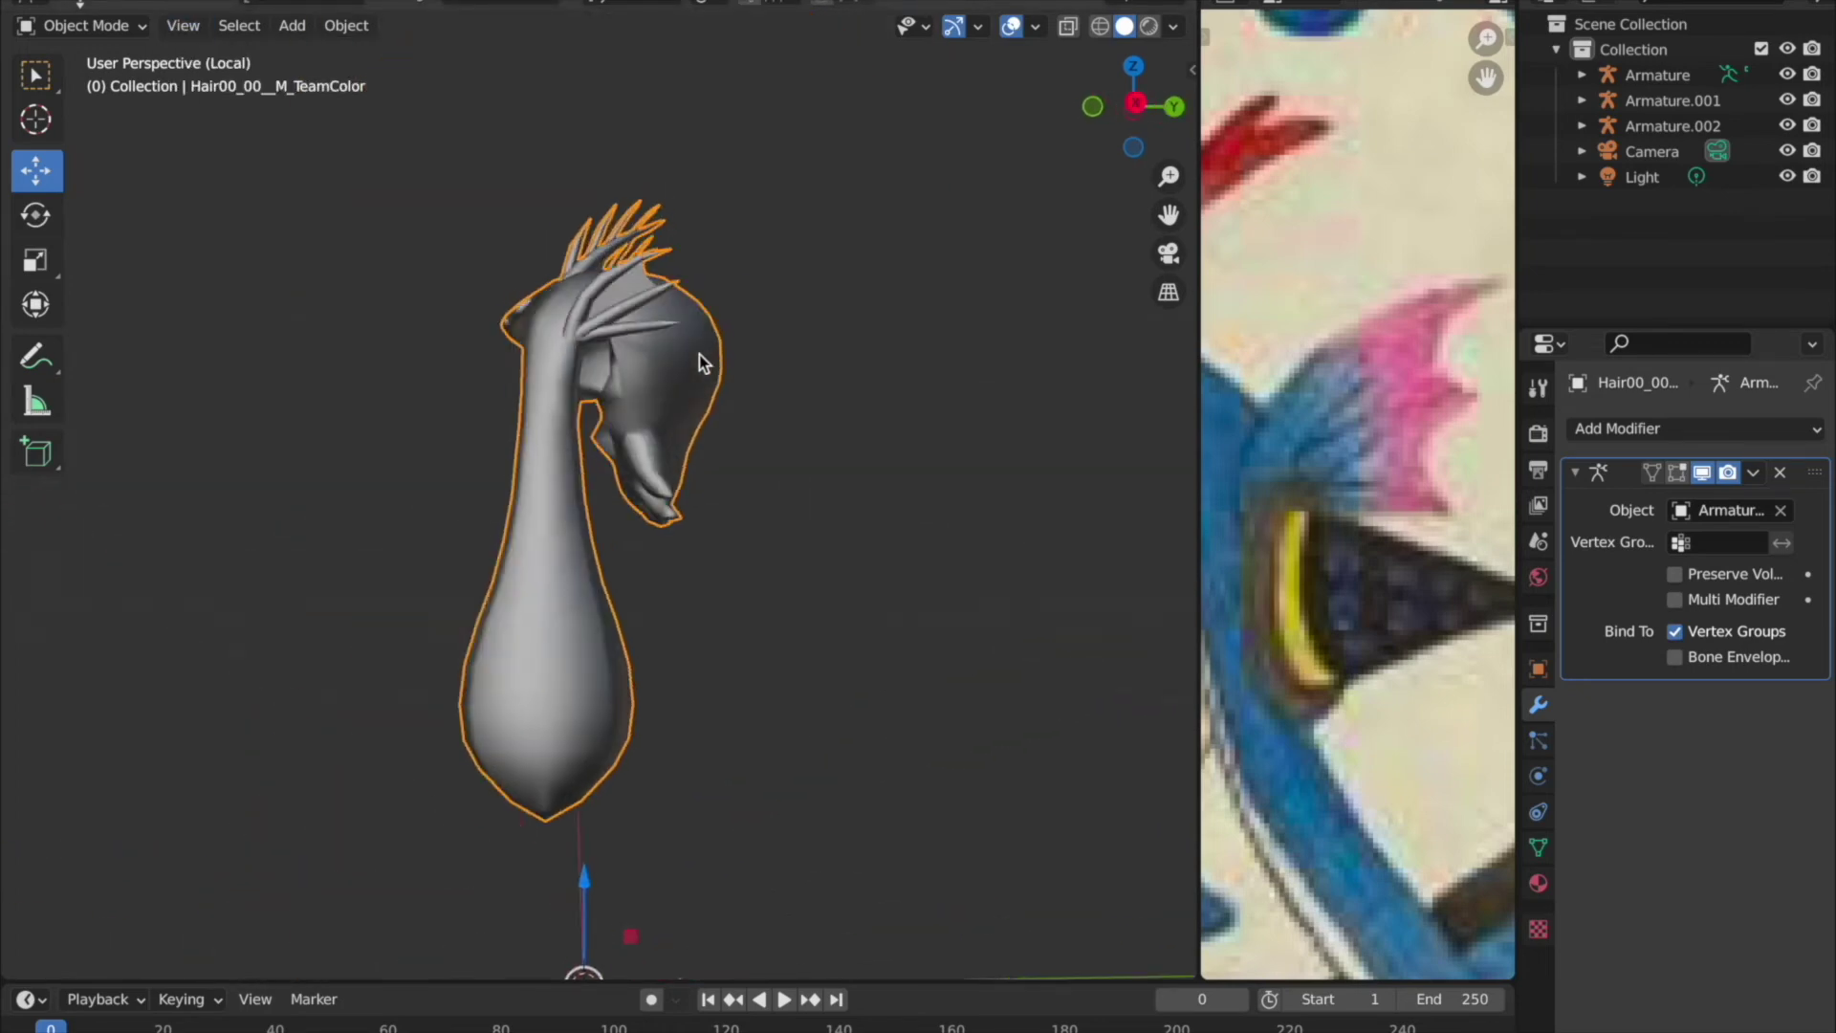
key(Tab)
middle_drag(685, 254, 598, 369)
key(Tab)
scroll(599, 369, up, 5)
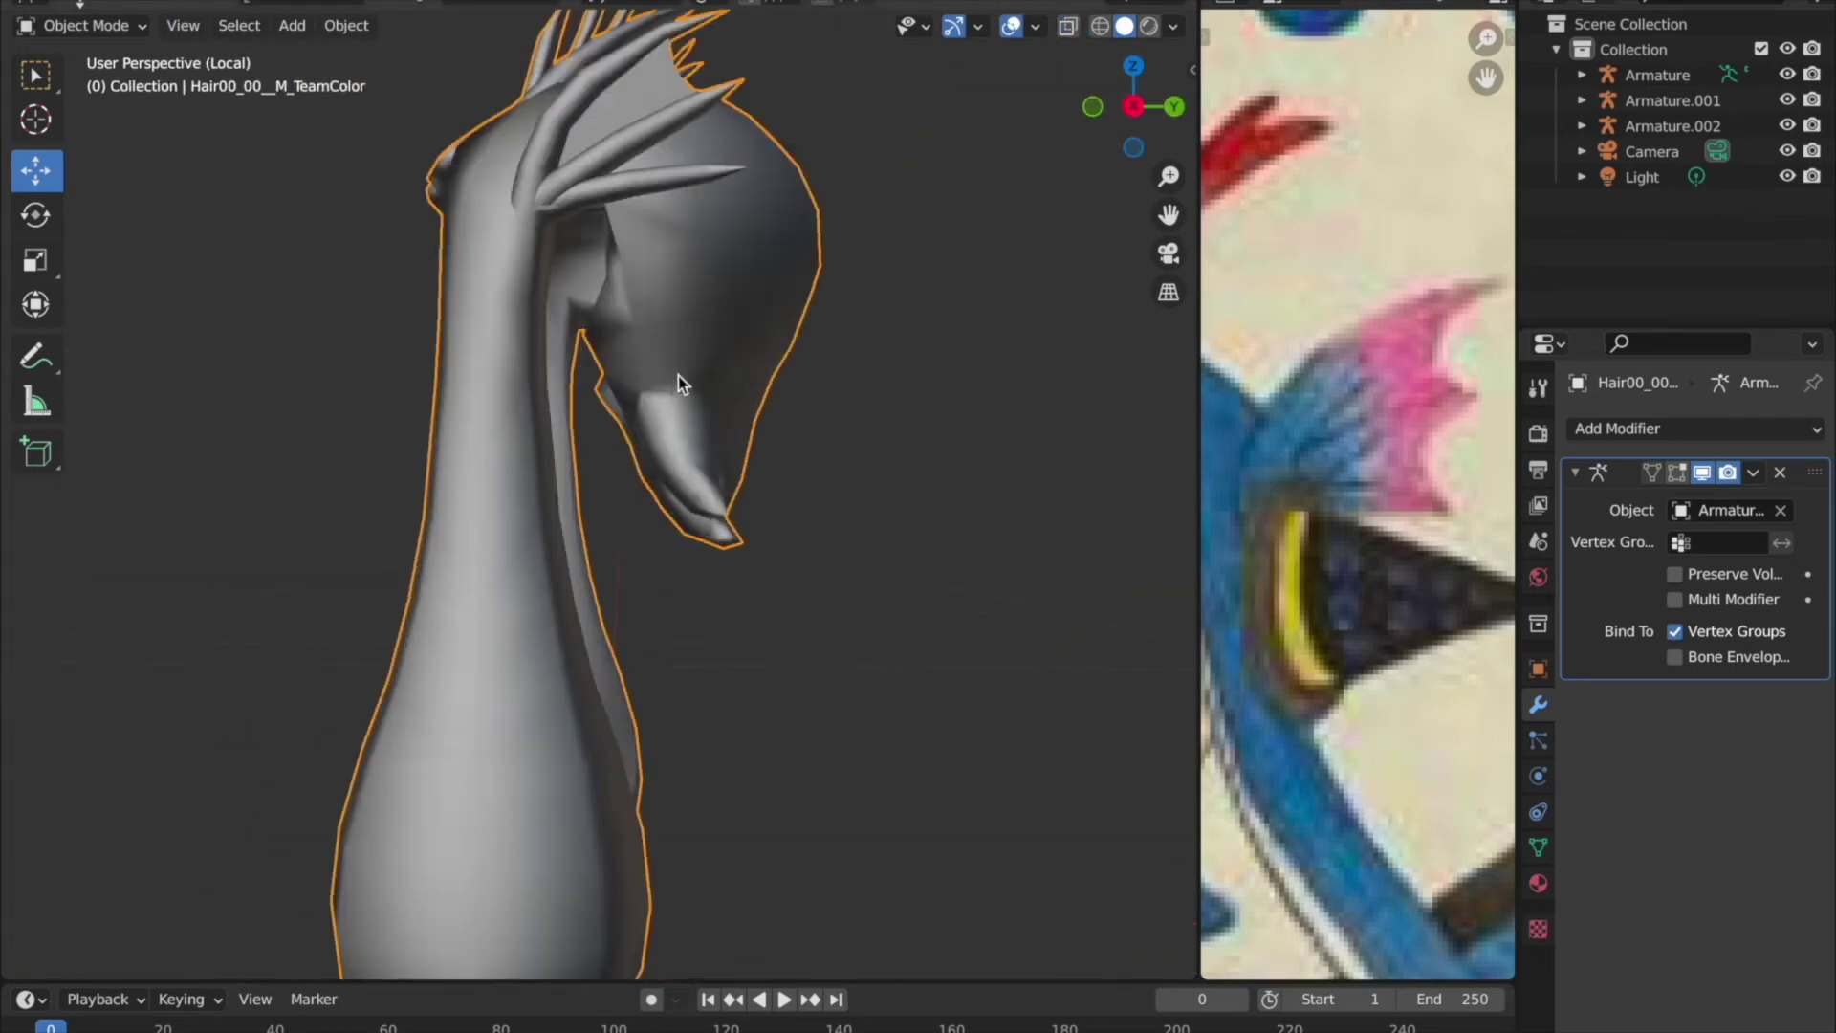
key(Tab)
mouse_move(782, 561)
middle_down()
mouse_move(737, 328)
mouse_move(831, 233)
mouse_move(446, 266)
mouse_move(426, 219)
middle_up()
Inspect the cone-shaped hair strand from several angles in X-ray and solid display.
scroll(427, 219, down, 3)
scroll(472, 290, up, 3)
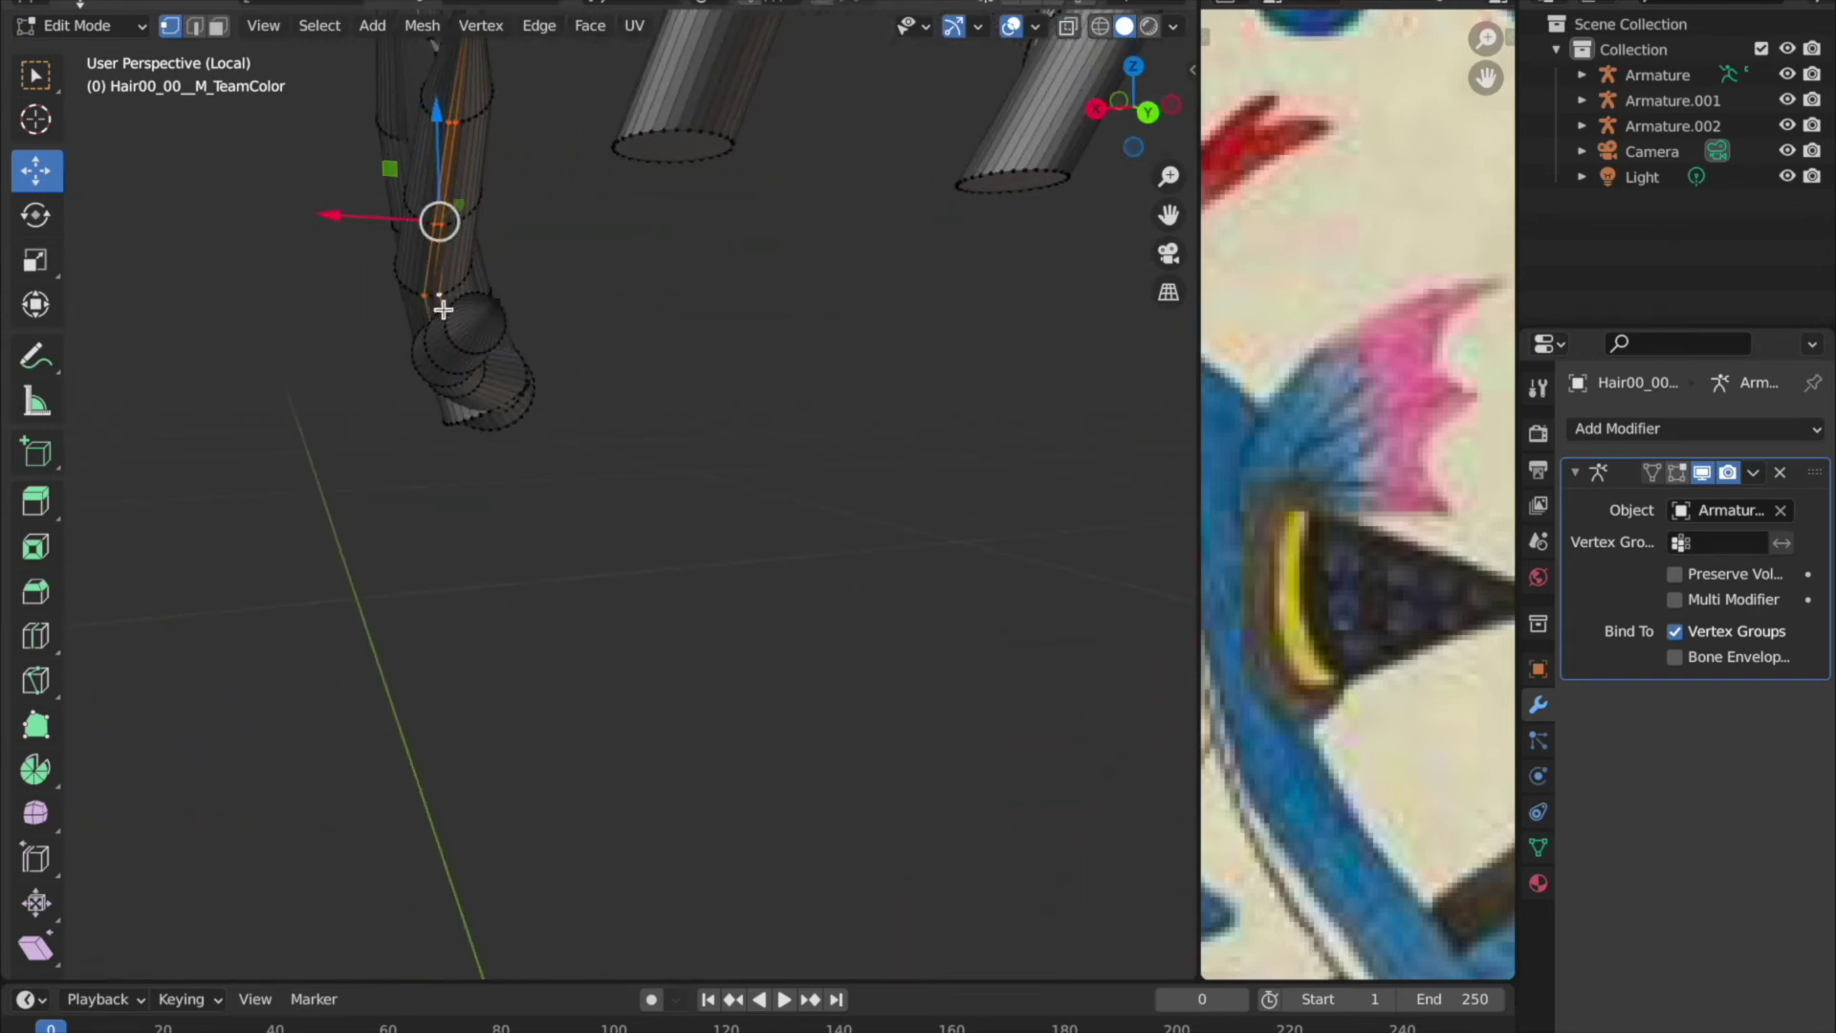
scroll(443, 308, down, 3)
scroll(525, 299, up, 3)
key(alt+z)
scroll(553, 320, up, 3)
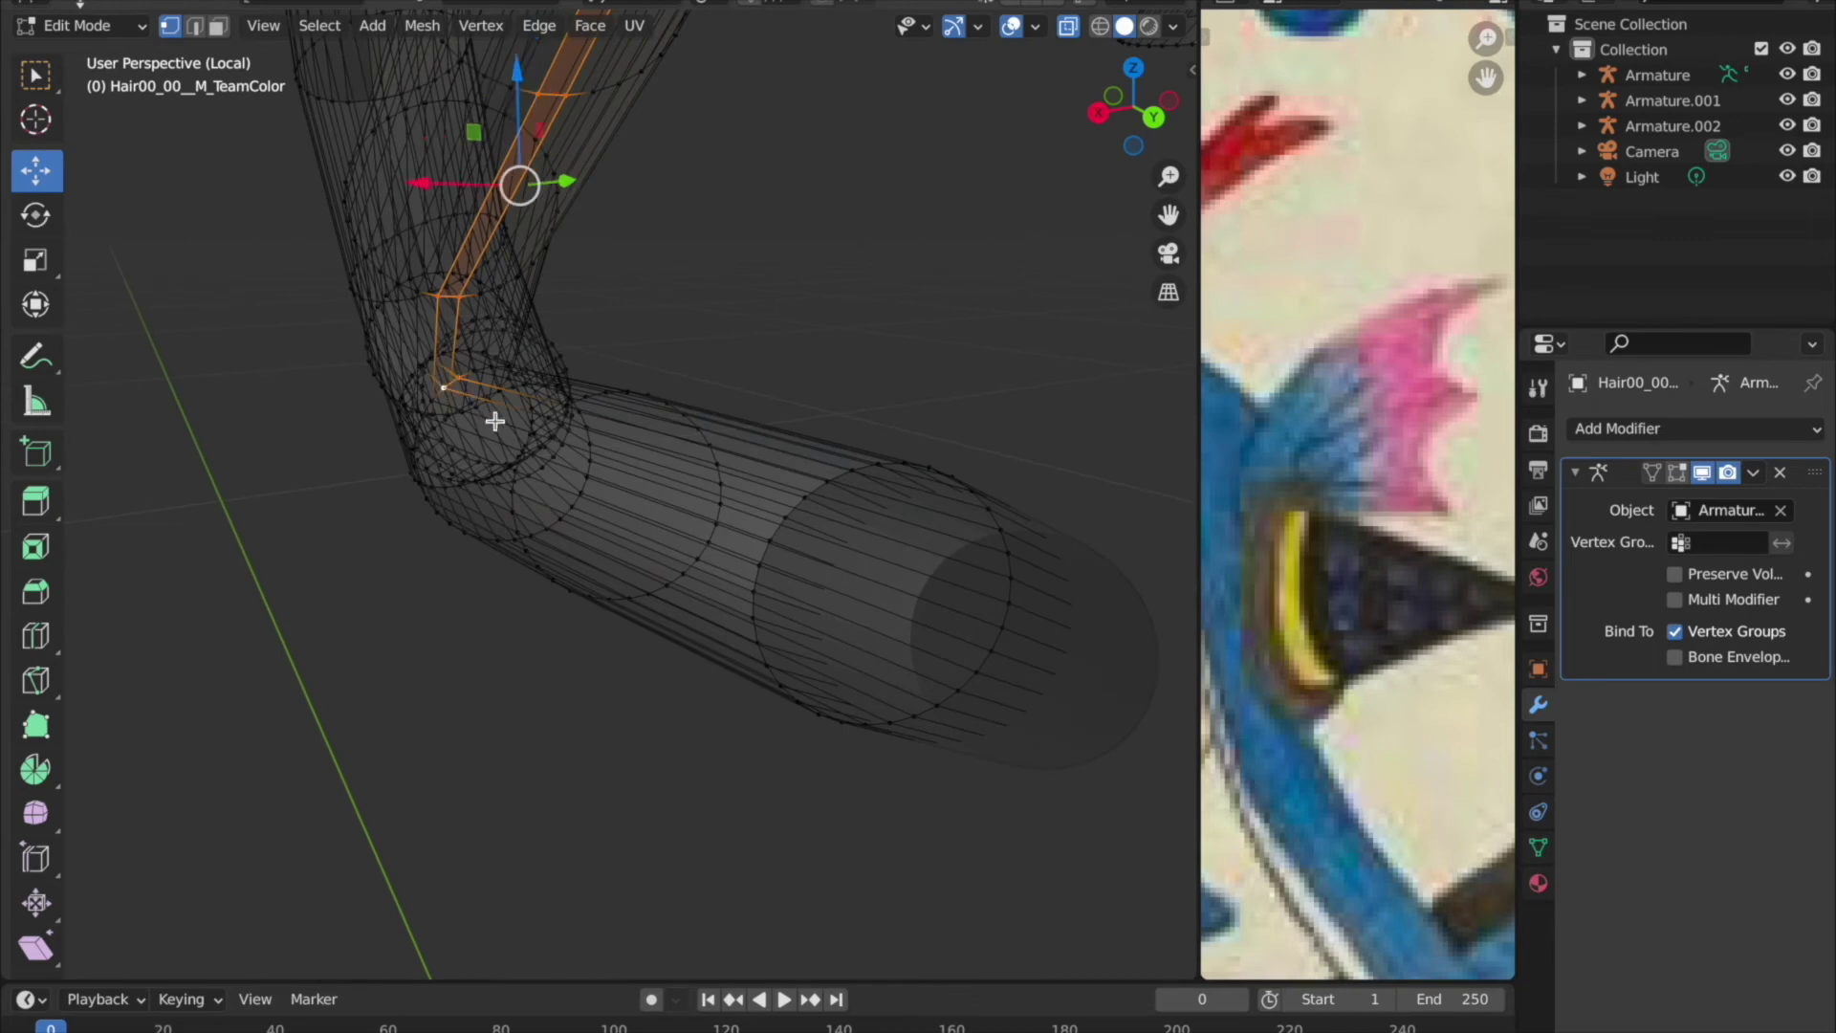
key(alt+z)
scroll(826, 498, down, 5)
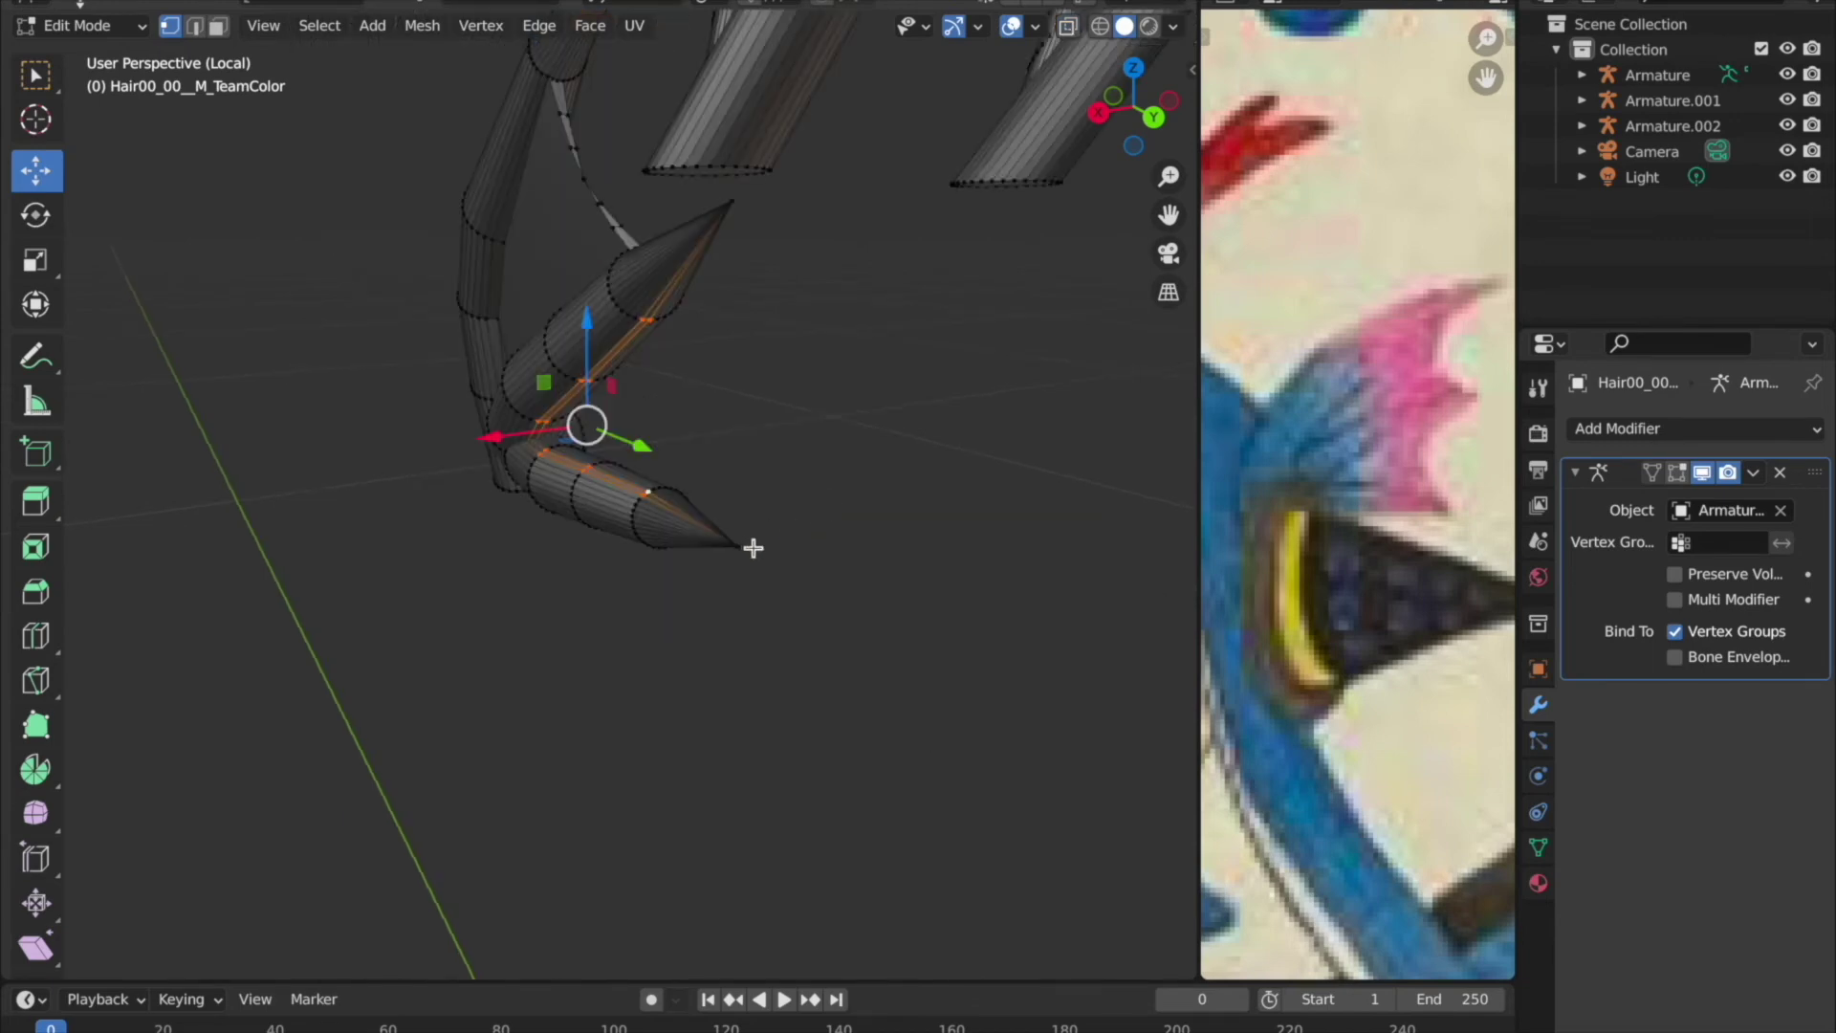
middle_drag(750, 545, 984, 468)
right_click(860, 296)
scroll(803, 506, up, 4)
scroll(802, 505, up, 5)
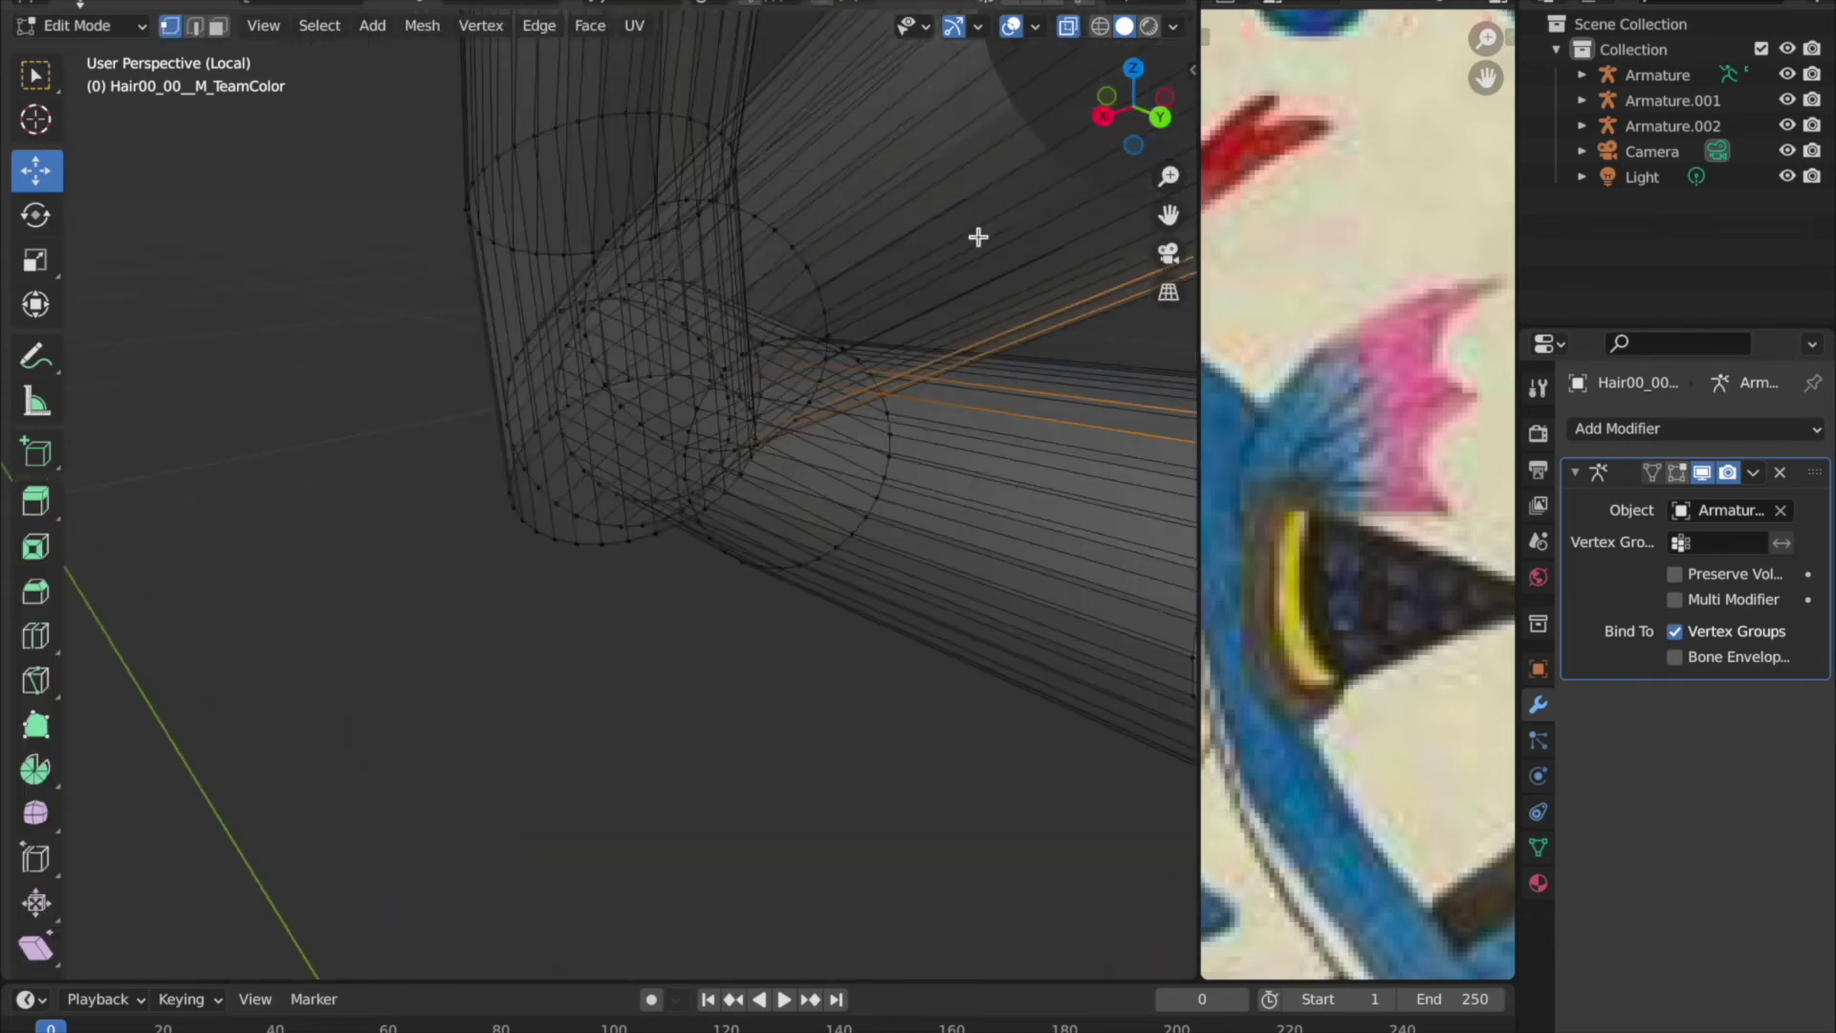
scroll(967, 286, down, 5)
key(Tab)
key(Tab)
mouse_move(1016, 395)
middle_down()
mouse_move(620, 283)
mouse_move(865, 357)
mouse_move(694, 303)
middle_up()
mouse_move(666, 383)
middle_down()
mouse_move(757, 566)
mouse_move(868, 287)
mouse_move(689, 389)
mouse_move(664, 365)
middle_up()
Extrude the strand end and merge its end vertices at center.
key(e)
click(658, 365)
scroll(803, 270, up, 5)
mouse_move(804, 271)
middle_down()
mouse_move(767, 491)
mouse_move(956, 468)
mouse_move(733, 479)
mouse_move(890, 369)
middle_up()
key(m)
click(778, 520)
Extrude the next hair strand's end face further out.
key(alt+z)
scroll(787, 553, up, 5)
mouse_move(787, 554)
middle_down()
mouse_move(755, 643)
mouse_move(360, 496)
mouse_move(1094, 213)
middle_up()
scroll(1094, 214, down, 3)
key(alt+z)
scroll(782, 340, up, 5)
middle_drag(781, 341, 864, 377)
key(e)
click(721, 398)
scroll(721, 398, up, 3)
mouse_move(721, 398)
middle_down()
mouse_move(810, 319)
mouse_move(893, 328)
mouse_move(695, 304)
mouse_move(713, 455)
mouse_move(758, 264)
middle_up()
key(e)
key(Escape)
Merge the strand's end loop into a single pointed spike tip.
scroll(725, 358, up, 2)
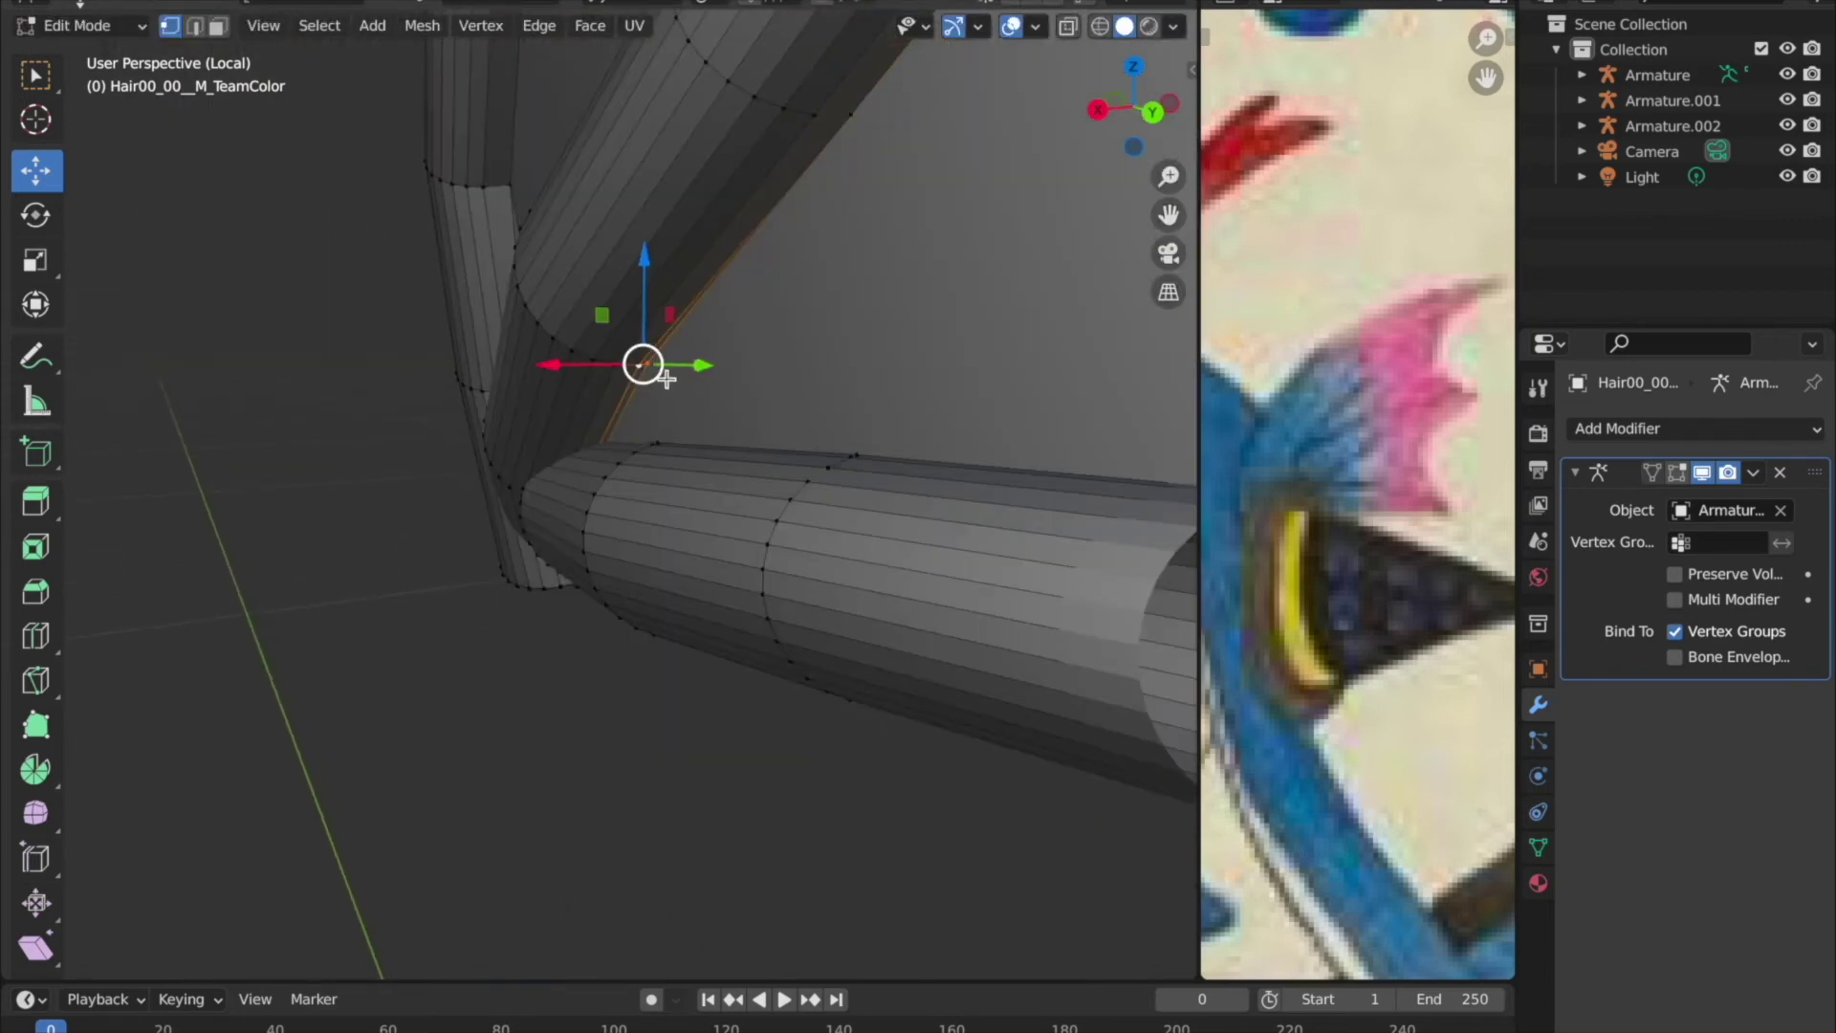
middle_drag(645, 365, 799, 377)
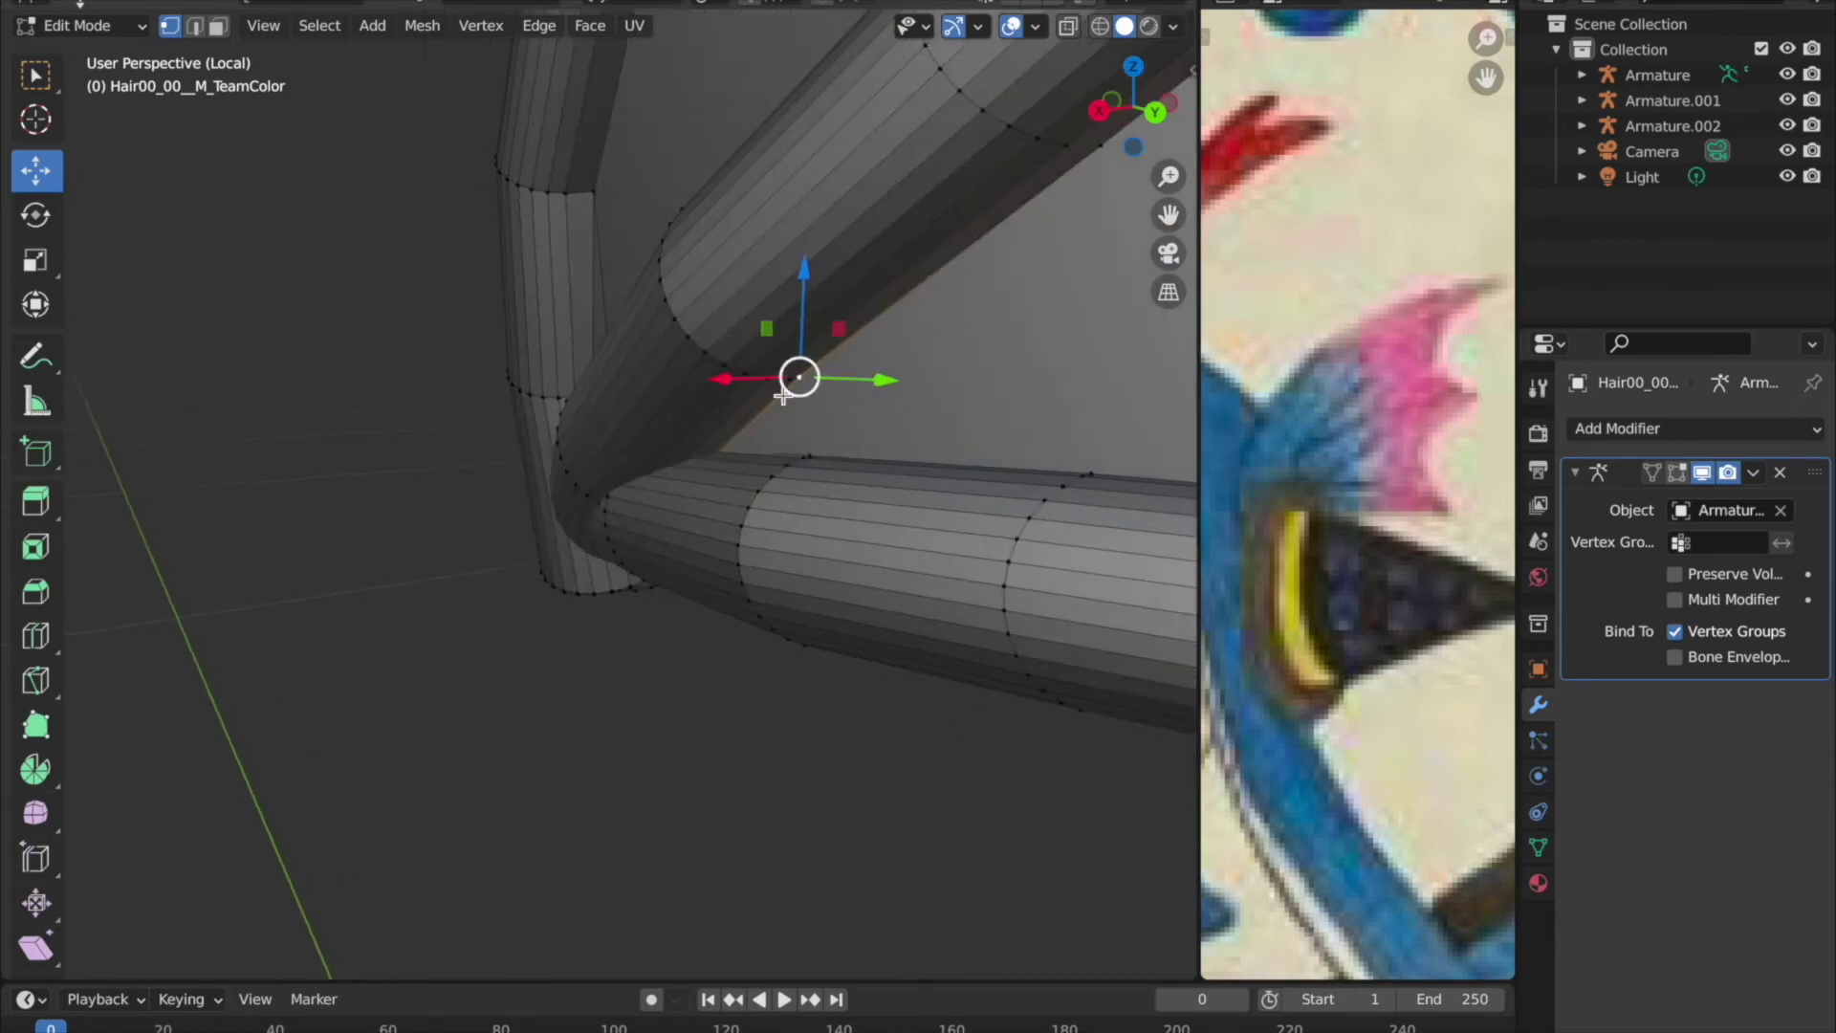
right_click(854, 679)
click(881, 697)
middle_drag(881, 697, 691, 612)
key(m)
click(721, 635)
mouse_move(966, 820)
middle_down()
mouse_move(921, 705)
mouse_move(819, 570)
middle_up()
click(916, 701)
Add an edge loop along the strand and scale it to 0.662 to taper it.
scroll(664, 442, down, 2)
click(652, 434)
key(s)
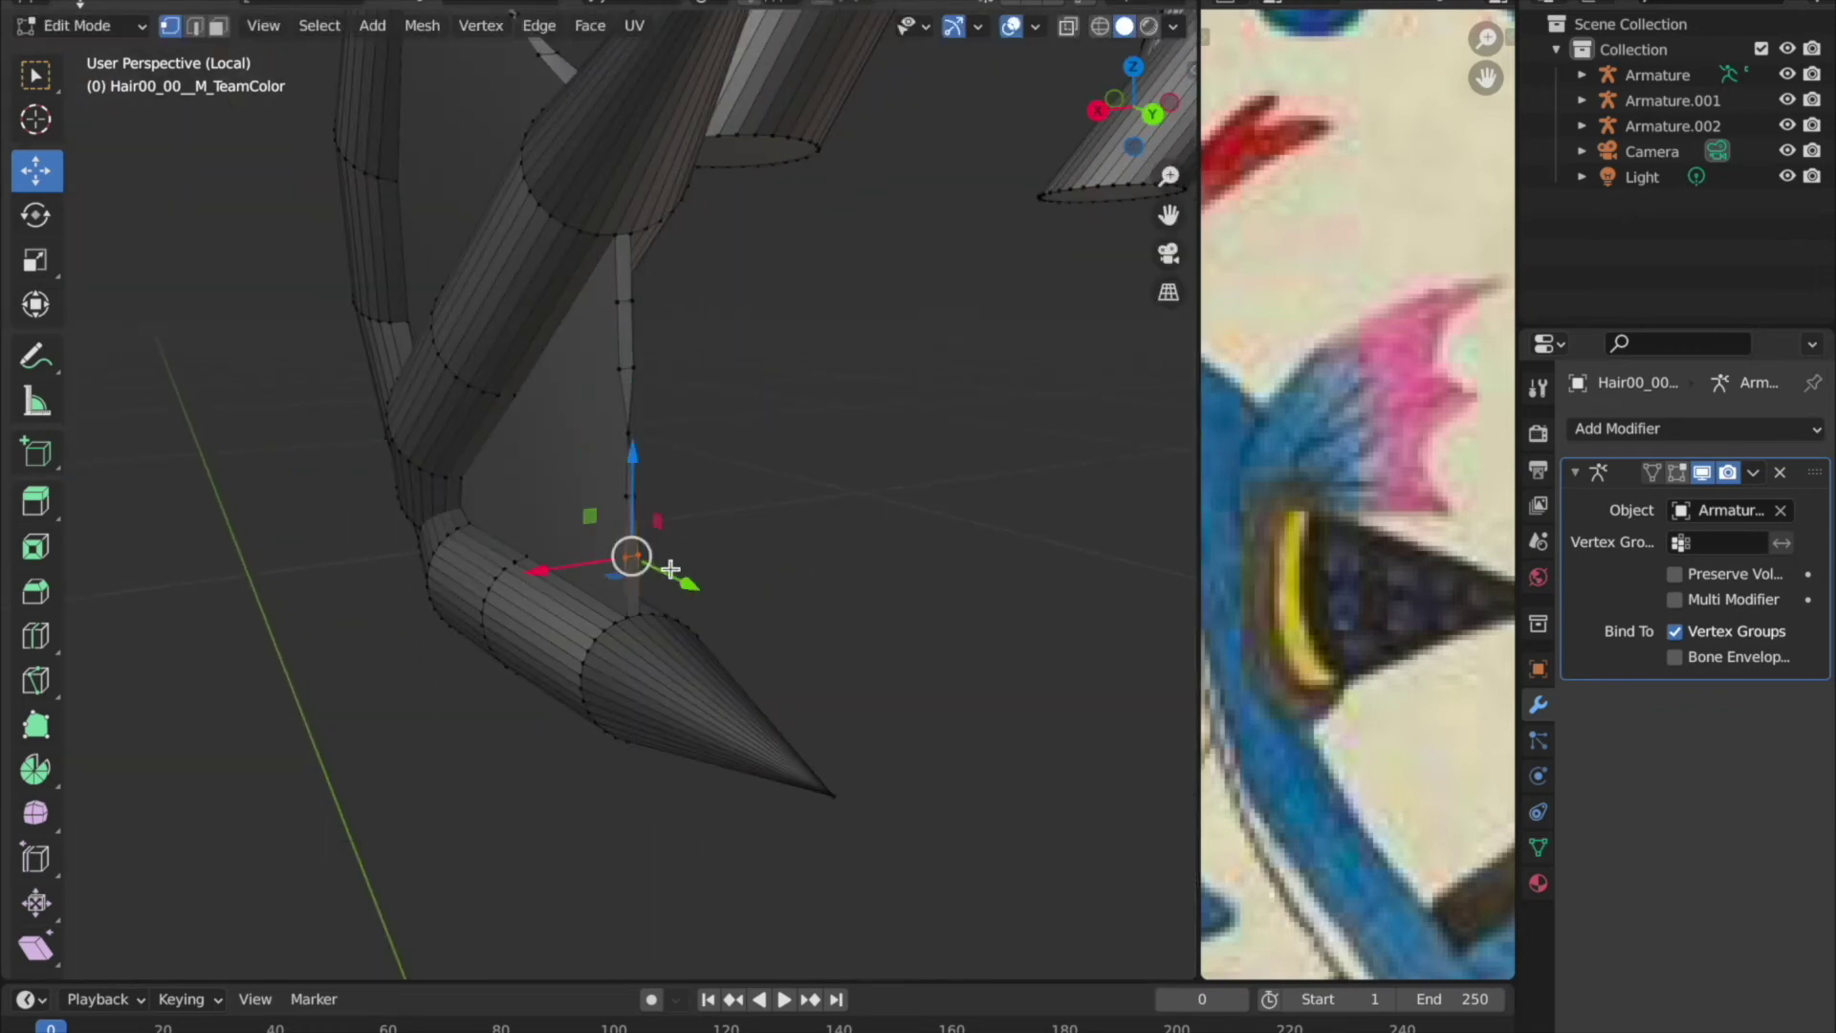
click(868, 475)
Return to Object Mode and exit Local View to show the whole character.
middle_drag(870, 478, 925, 506)
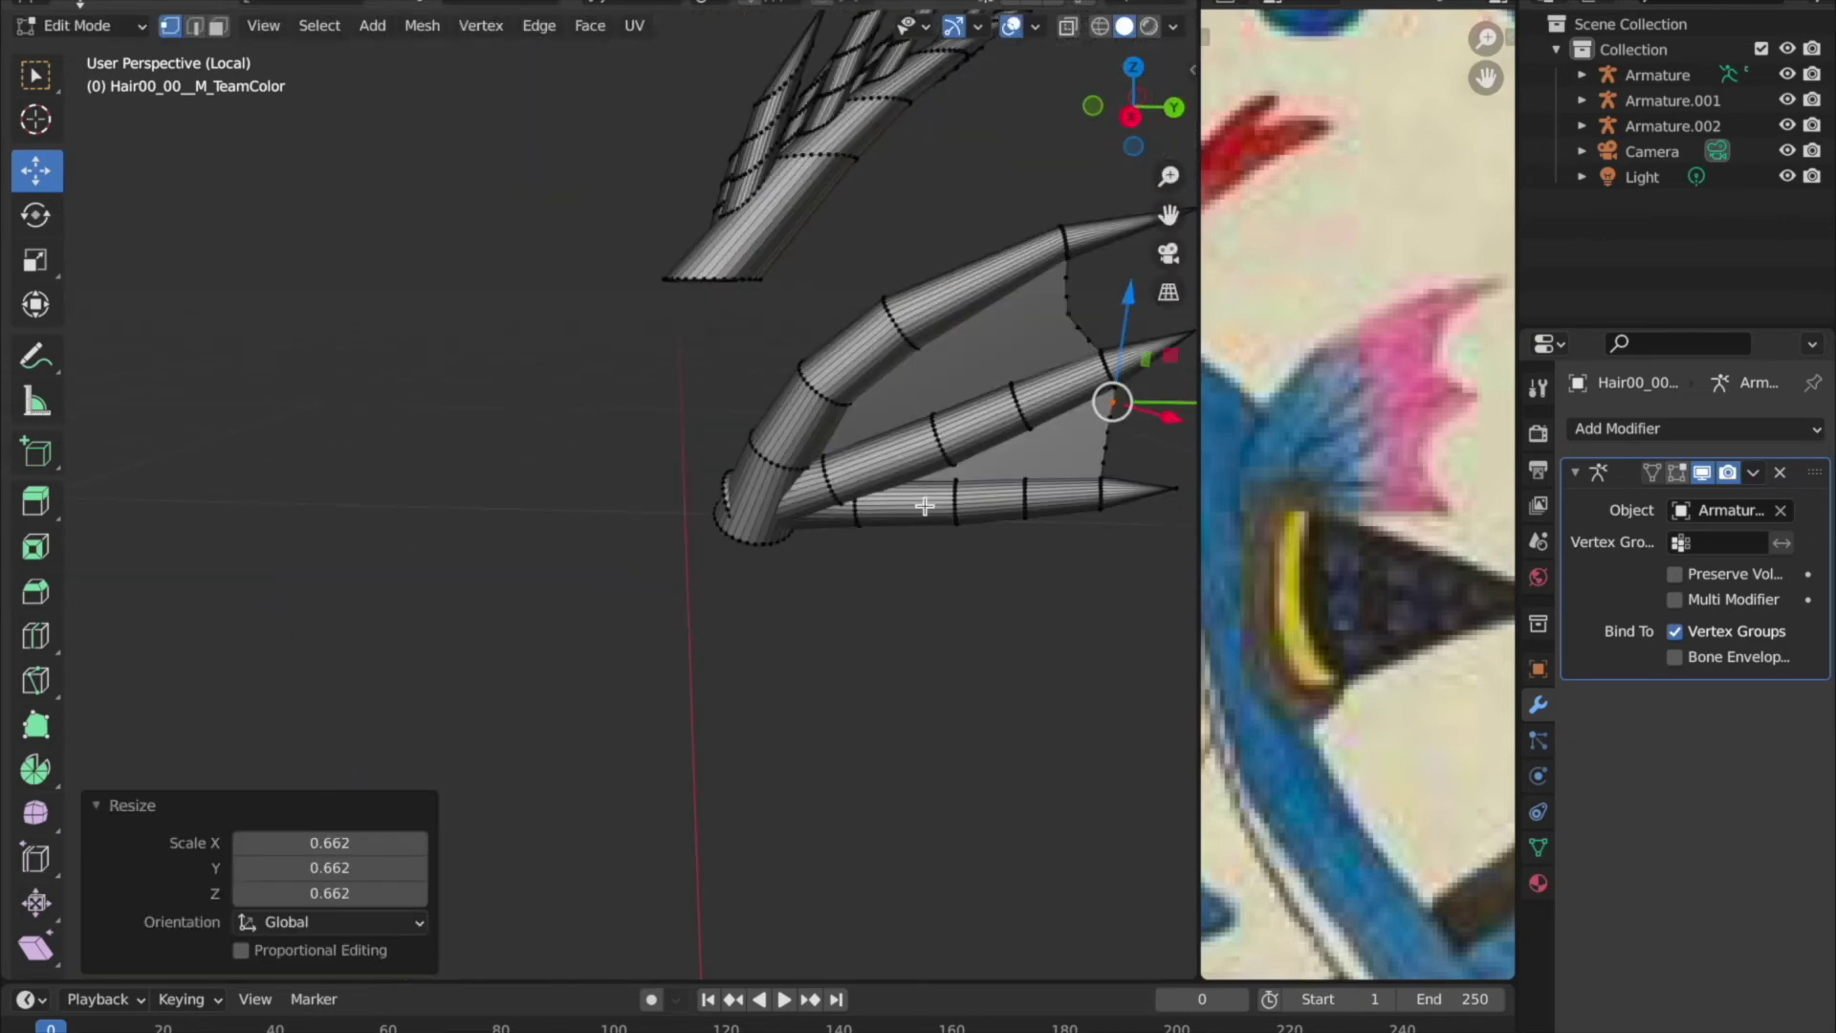
key(Tab)
right_click(838, 355)
click(263, 25)
click(554, 249)
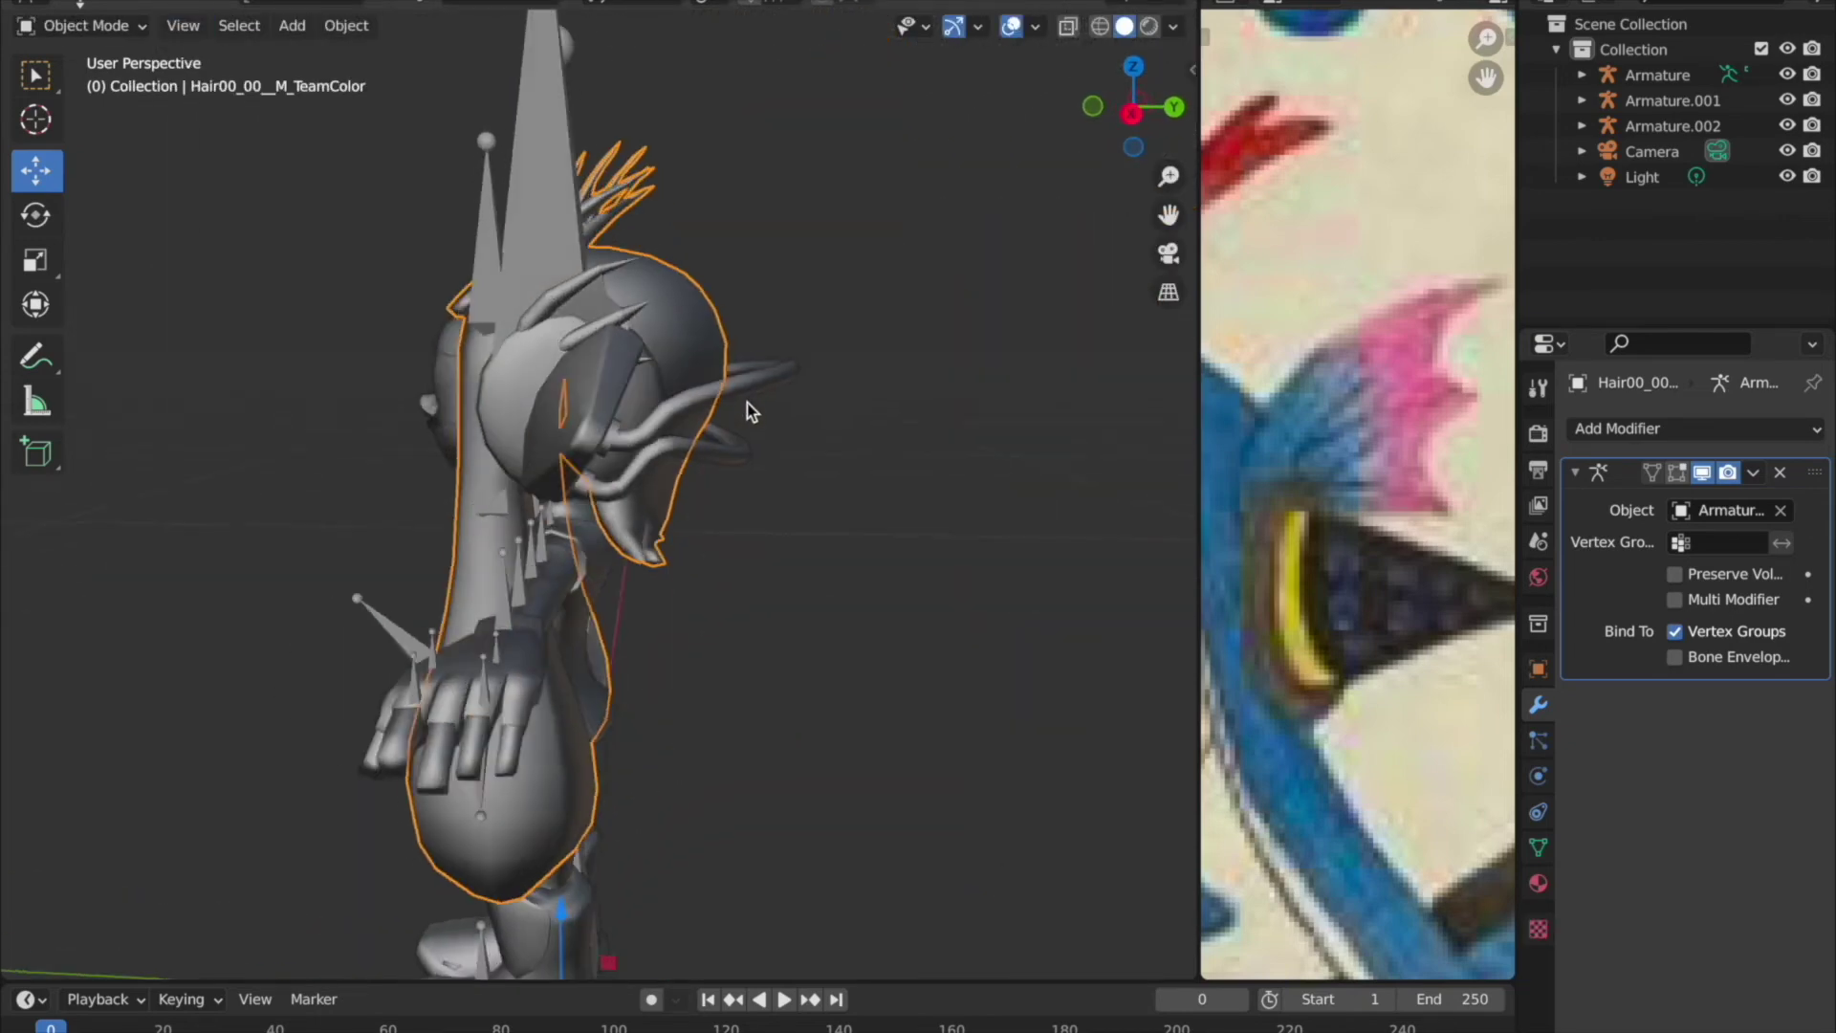
Select the small horn piece and raise it along Z.
key(Tab)
key(alt+z)
mouse_move(1010, 48)
middle_down()
mouse_move(808, 147)
mouse_move(956, 115)
middle_up()
key(l)
key(g)
key(z)
click(723, 146)
key(alt+z)
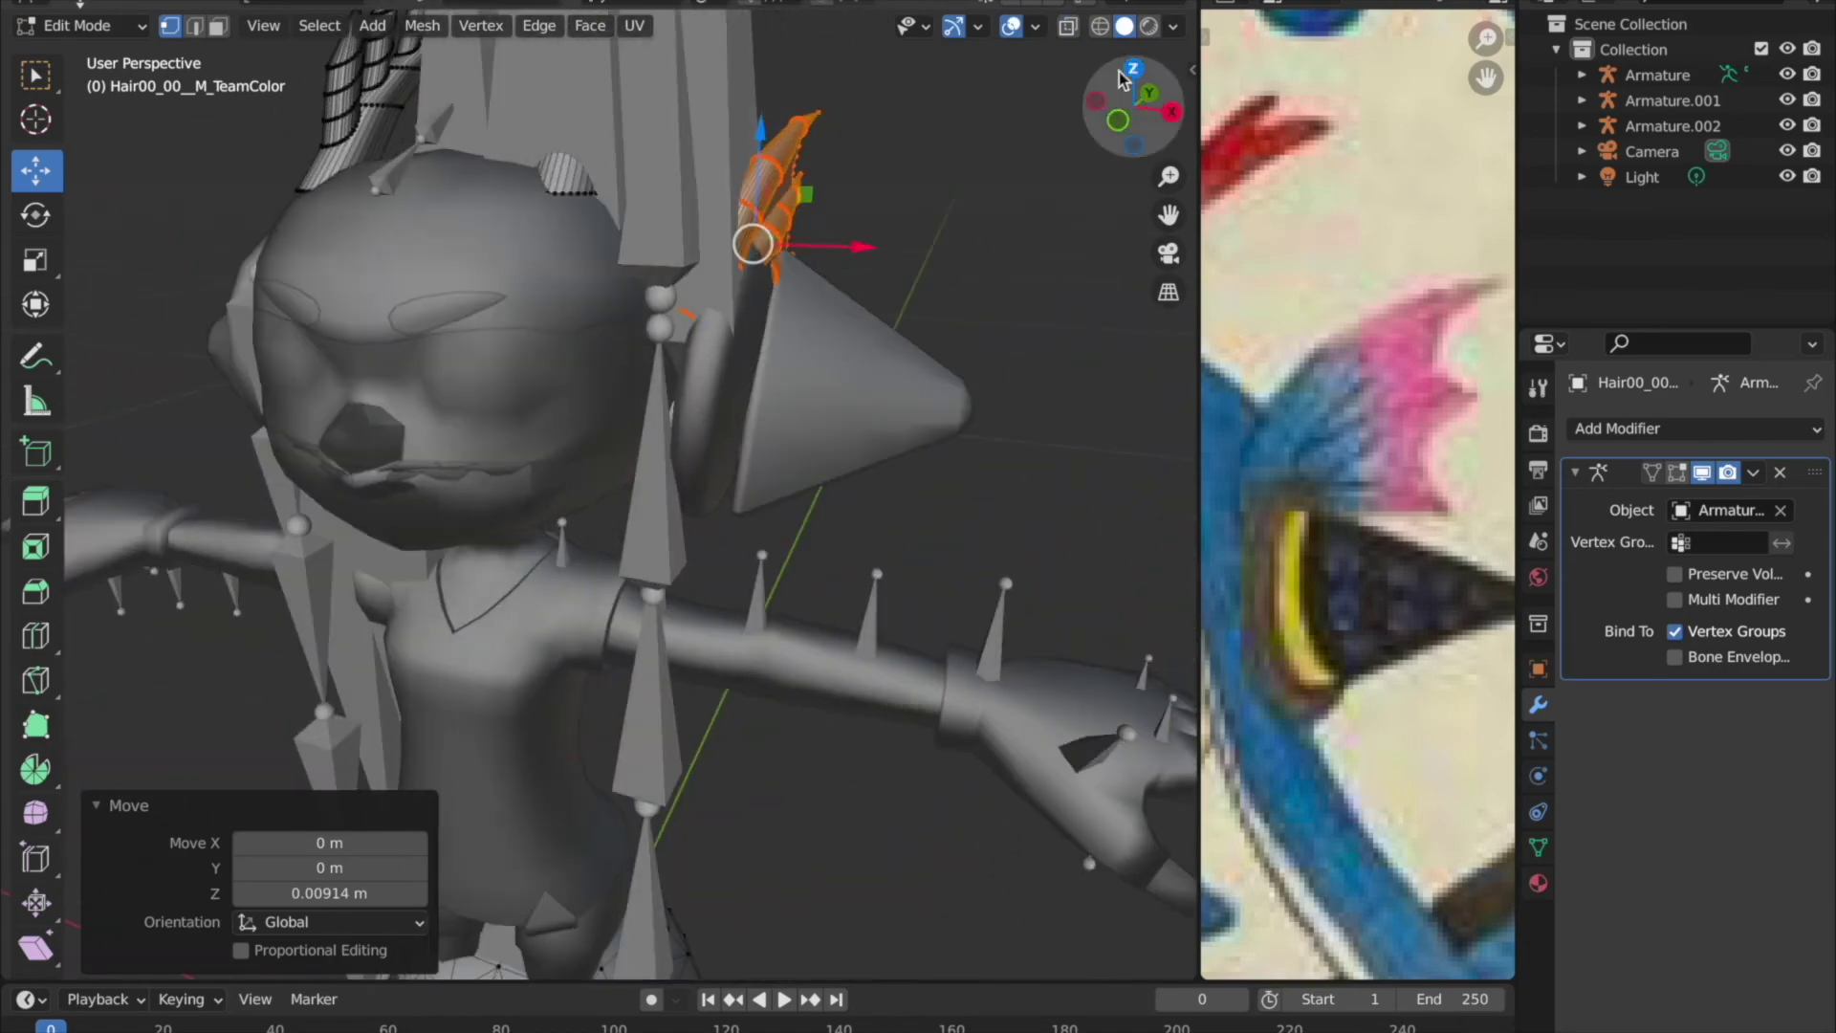
Rotate the horn piece to tilt it on the head.
key(alt+z)
middle_drag(866, 168, 858, 193)
key(r)
key(Escape)
drag(765, 252, 868, 237)
middle_drag(868, 237, 381, 281)
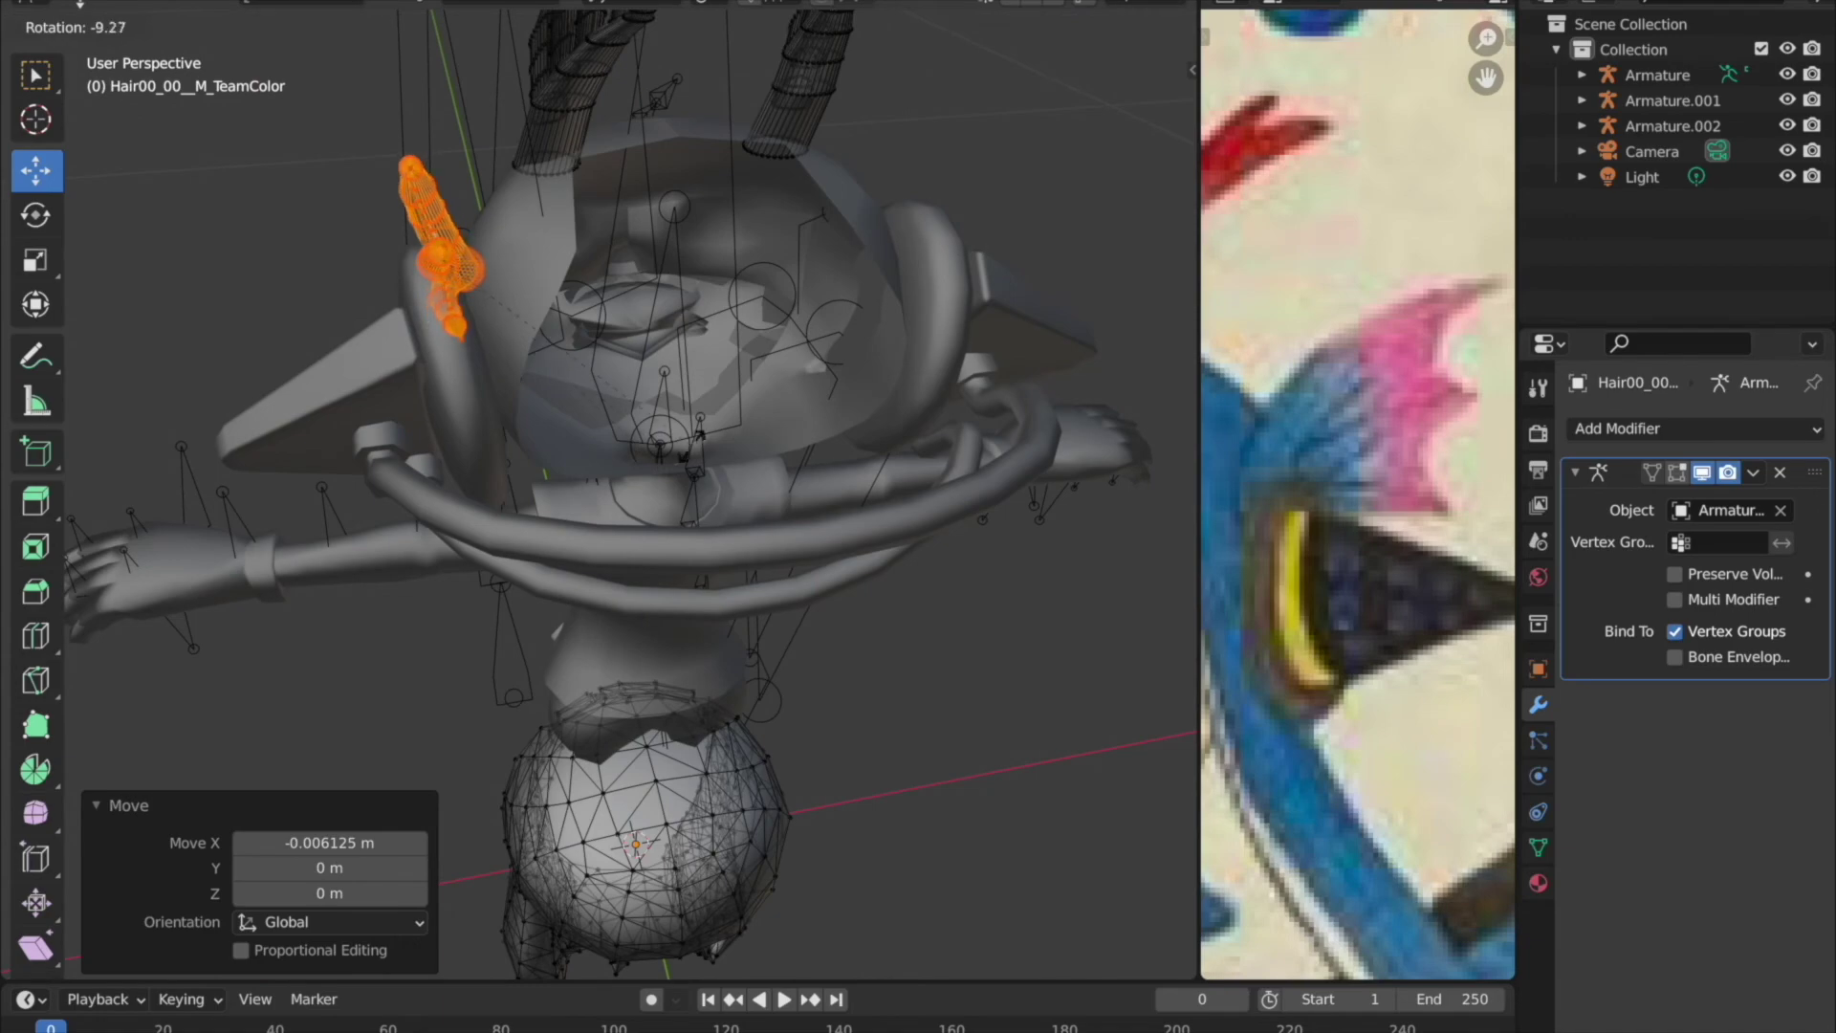
key(Return)
middle_drag(669, 286, 849, 188)
drag(849, 188, 870, 193)
mouse_move(870, 192)
middle_down()
mouse_move(670, 197)
mouse_move(886, 180)
mouse_move(669, 210)
mouse_move(882, 227)
middle_up()
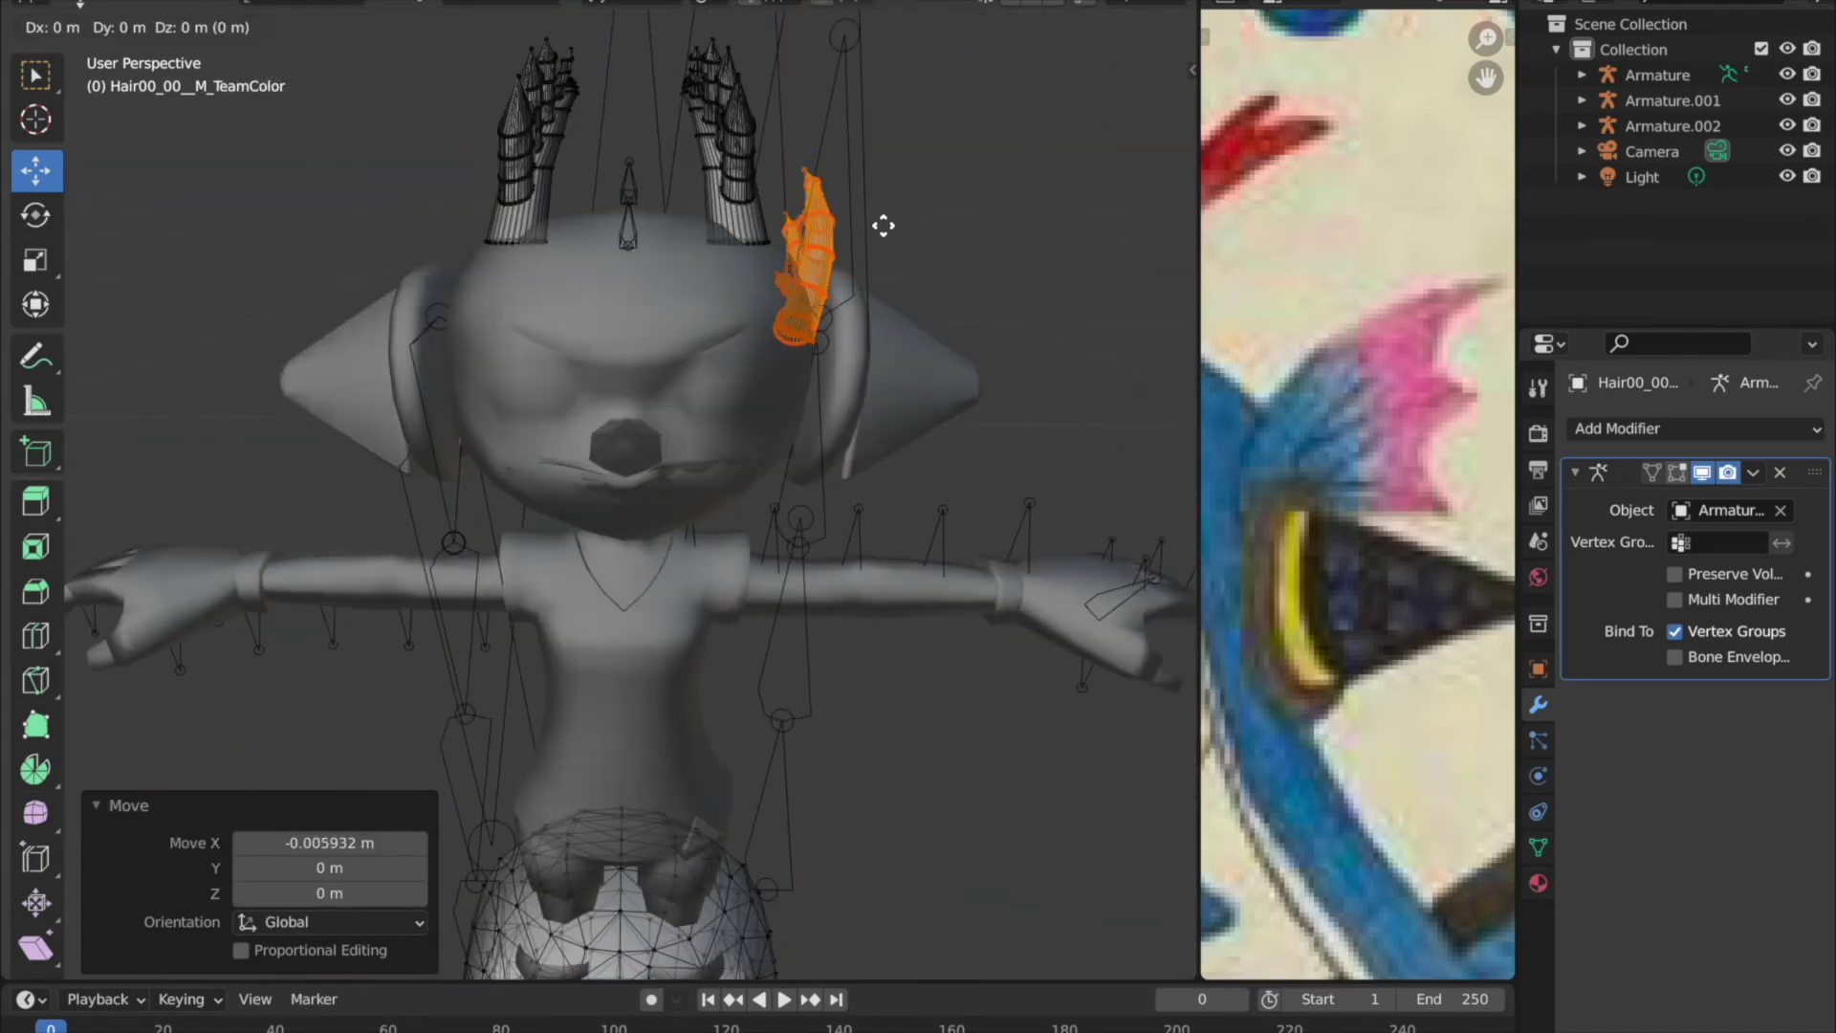
Duplicate the horn, mirror the copy across X, and move it to the head's left side.
key(x)
click(714, 216)
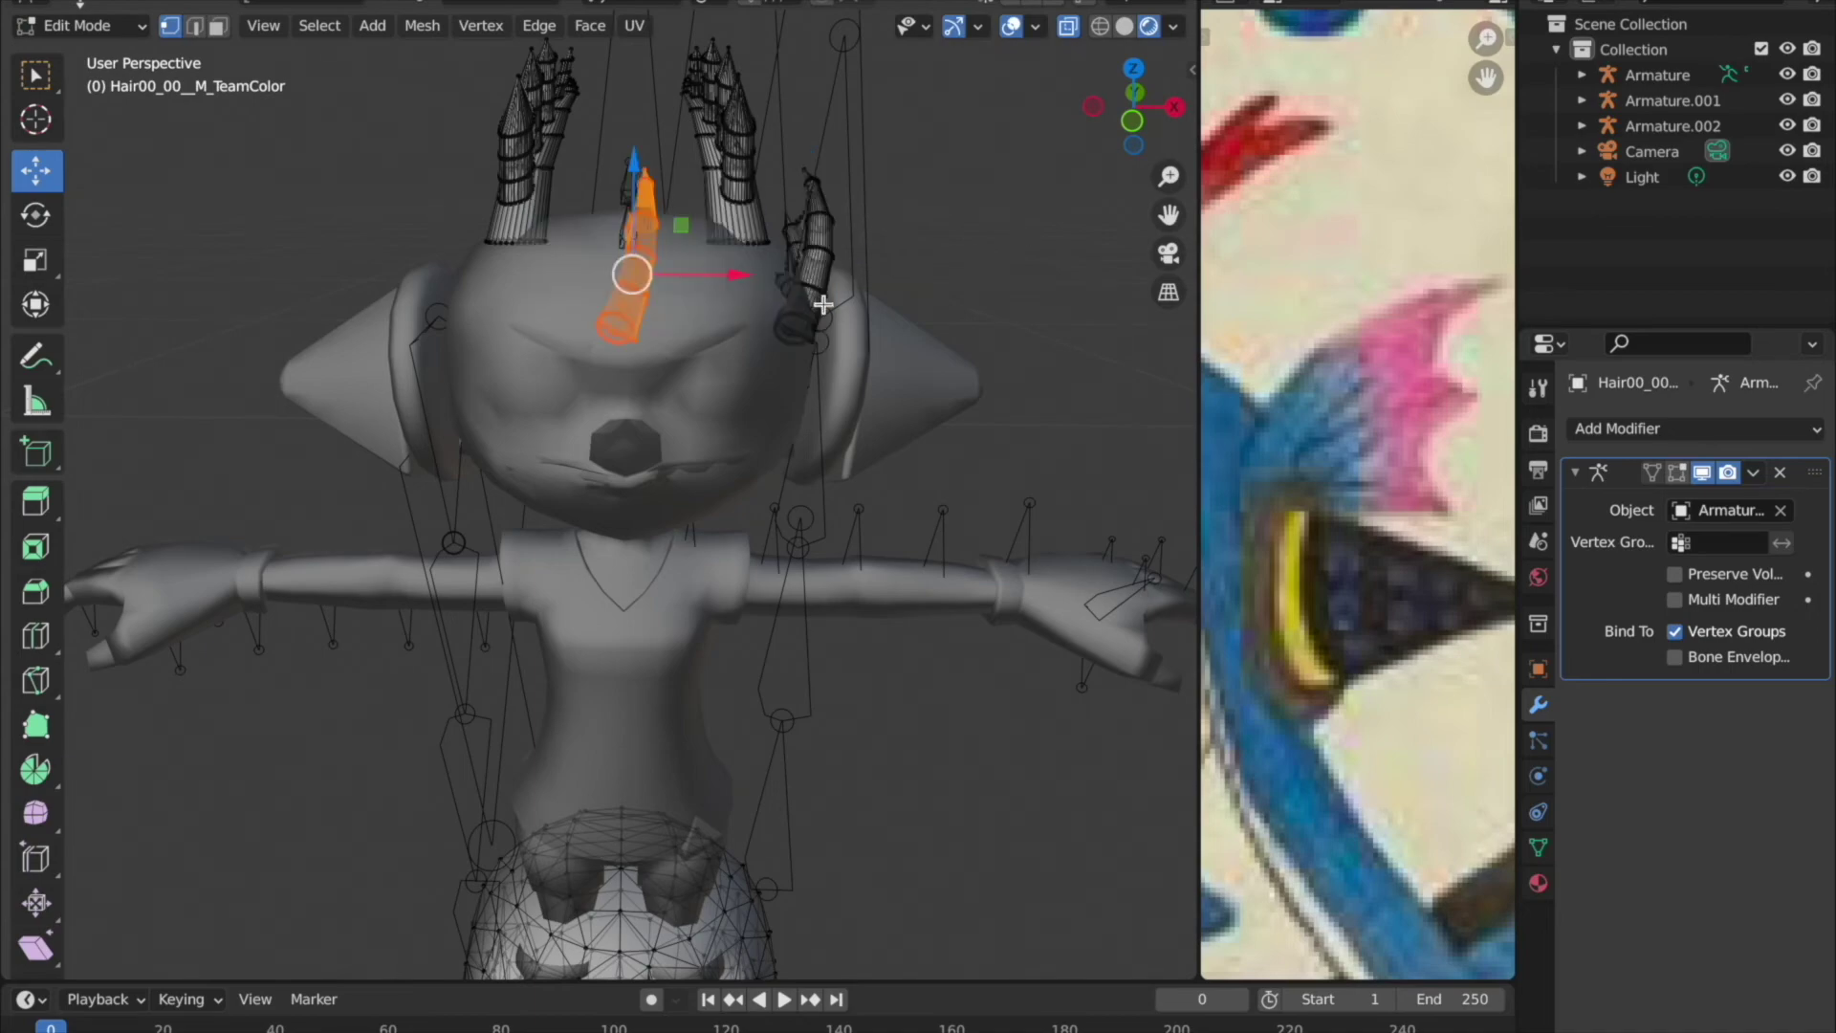
click(640, 342)
key(g)
key(x)
click(660, 277)
middle_drag(660, 277, 590, 249)
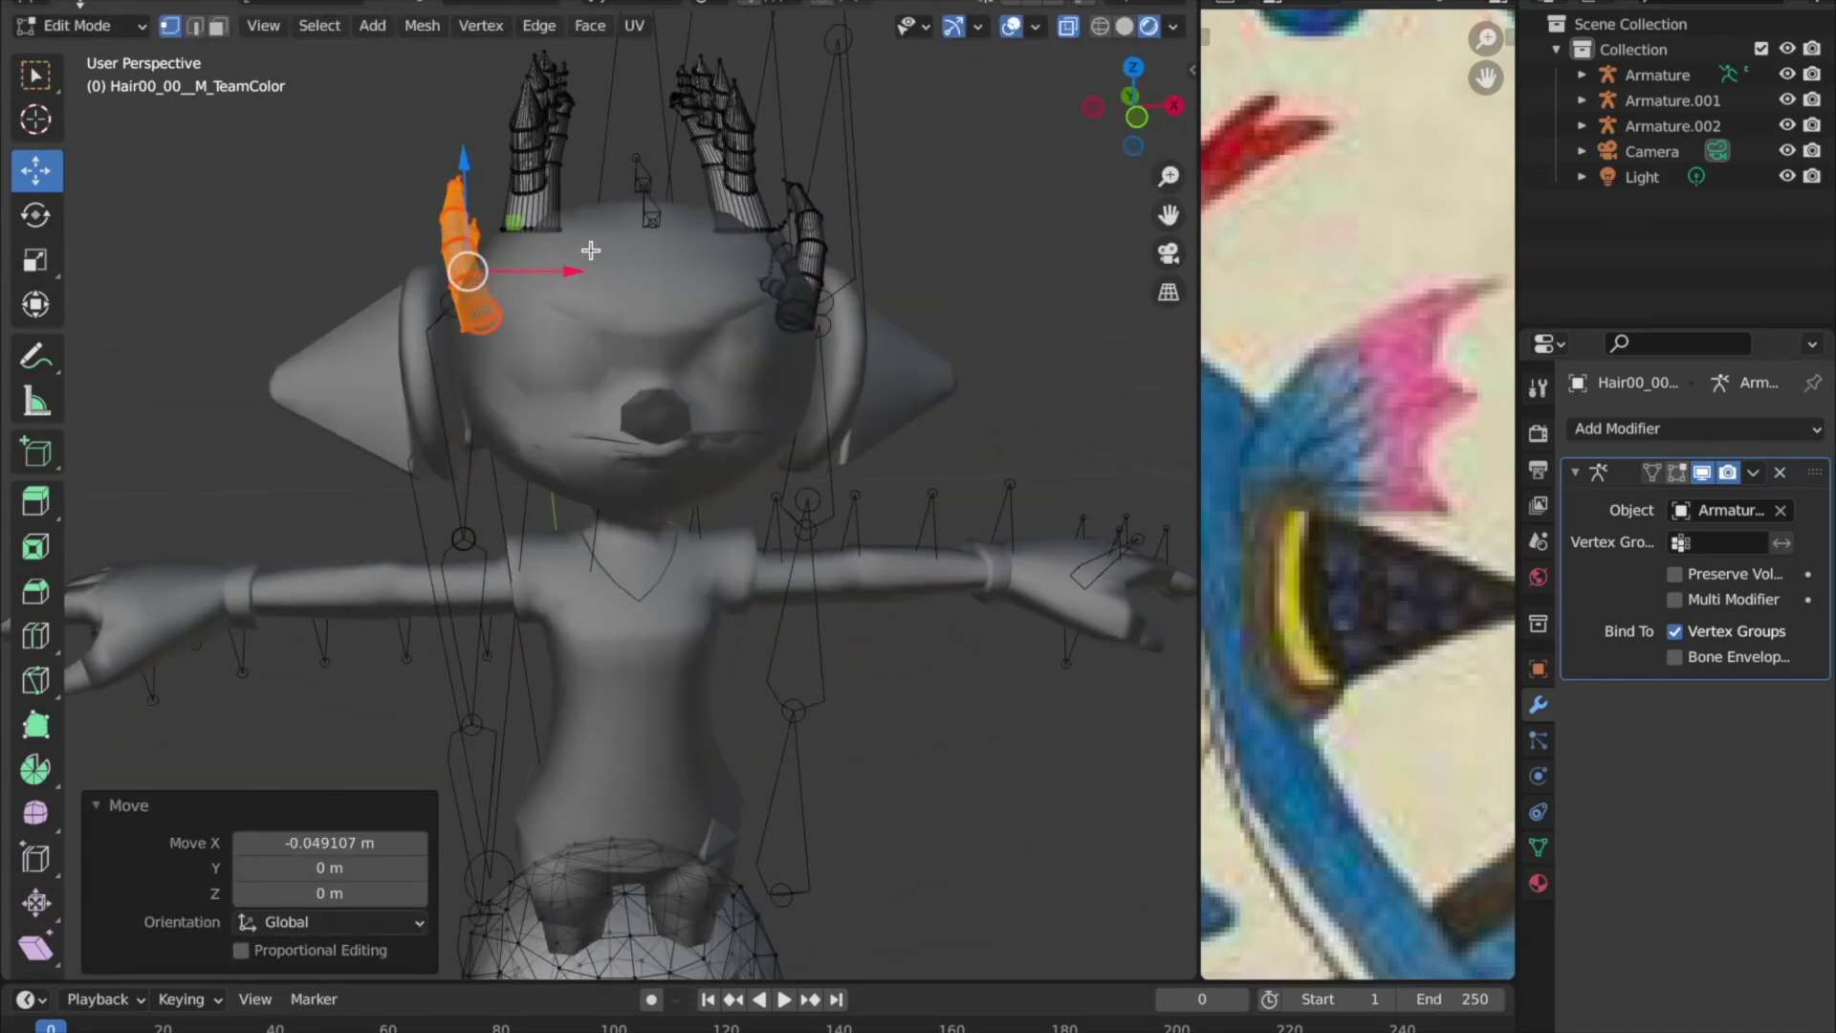
Shift the horn 0.049107 m along X and check the result in Object Mode.
key(Tab)
mouse_move(640, 332)
middle_down()
mouse_move(555, 277)
mouse_move(730, 287)
mouse_move(516, 277)
middle_up()
key(Tab)
key(g)
key(x)
click(544, 269)
key(Tab)
key(Tab)
mouse_move(478, 306)
mouse_down()
mouse_move(455, 253)
mouse_move(497, 230)
mouse_up()
key(Tab)
mouse_move(498, 229)
middle_down()
mouse_move(656, 267)
mouse_move(296, 238)
mouse_move(755, 323)
mouse_move(772, 152)
mouse_move(922, 164)
middle_up()
key(Tab)
key(Tab)
key(Tab)
key(Tab)
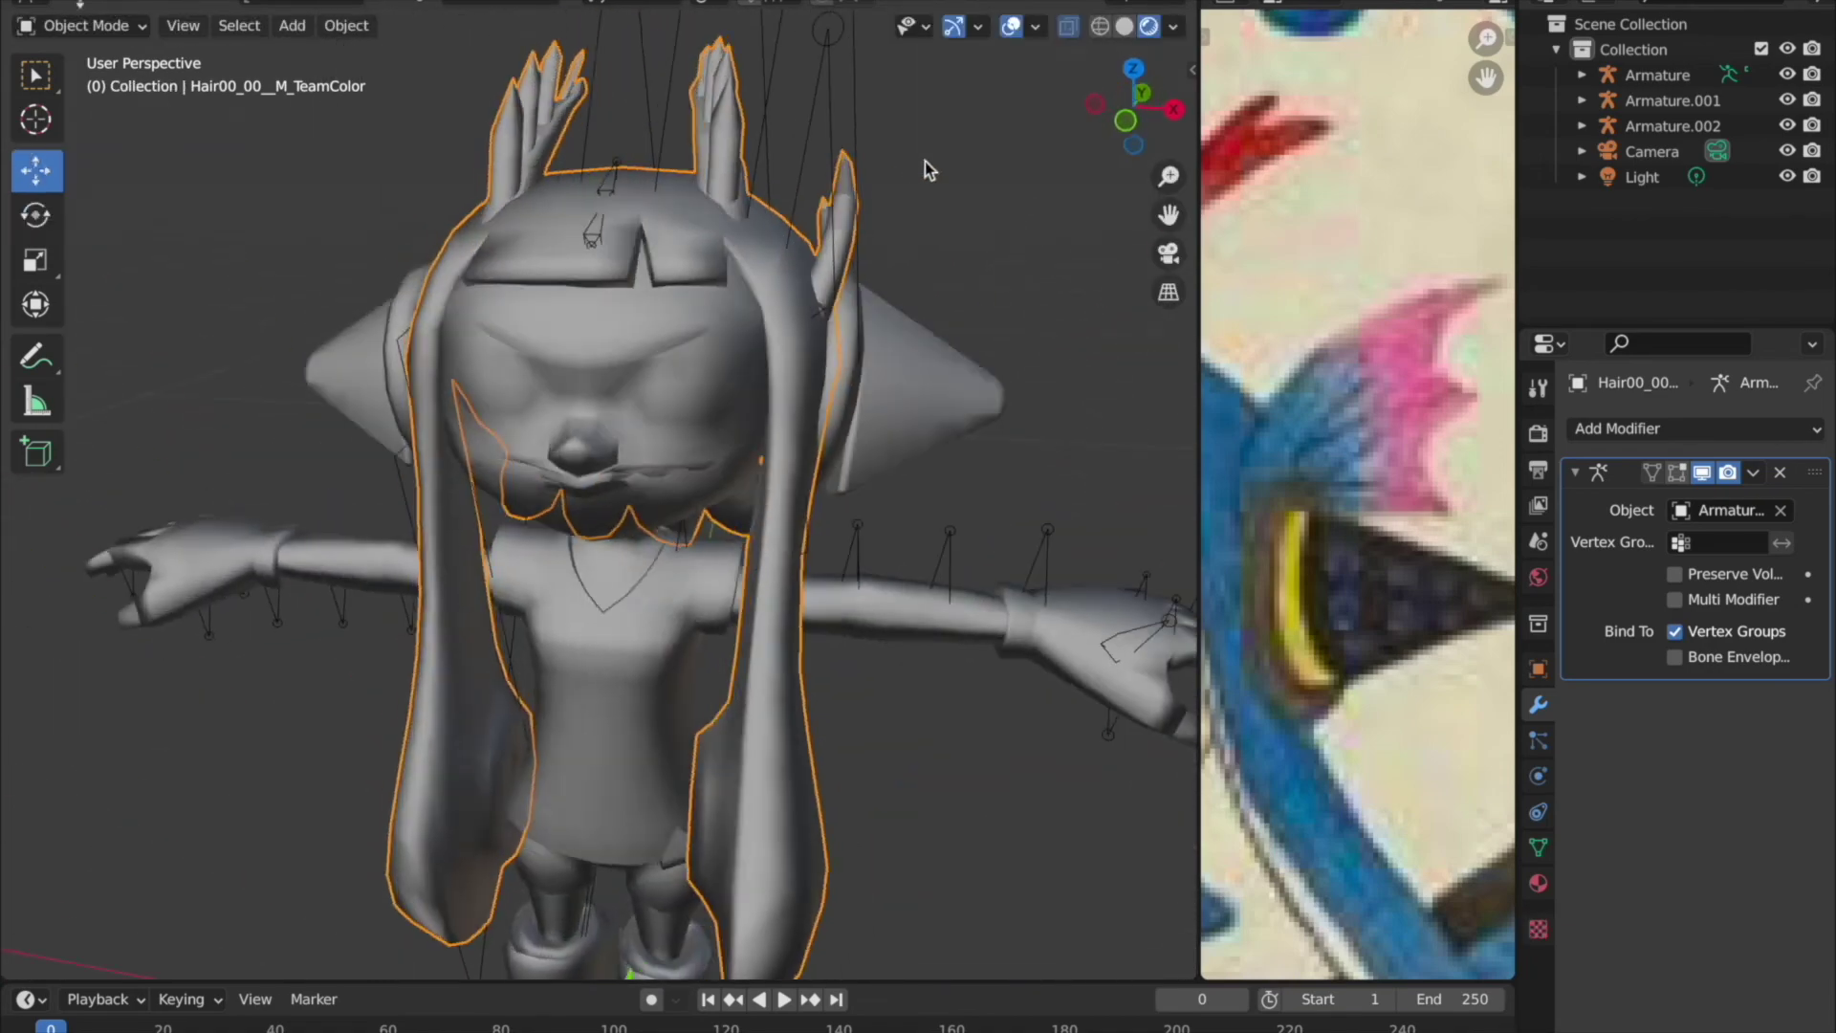
Select the horn in Edit Mode and check its placement from several angles.
scroll(870, 191, up, 4)
key(Tab)
mouse_move(837, 244)
middle_down()
mouse_move(717, 173)
mouse_move(770, 135)
middle_up()
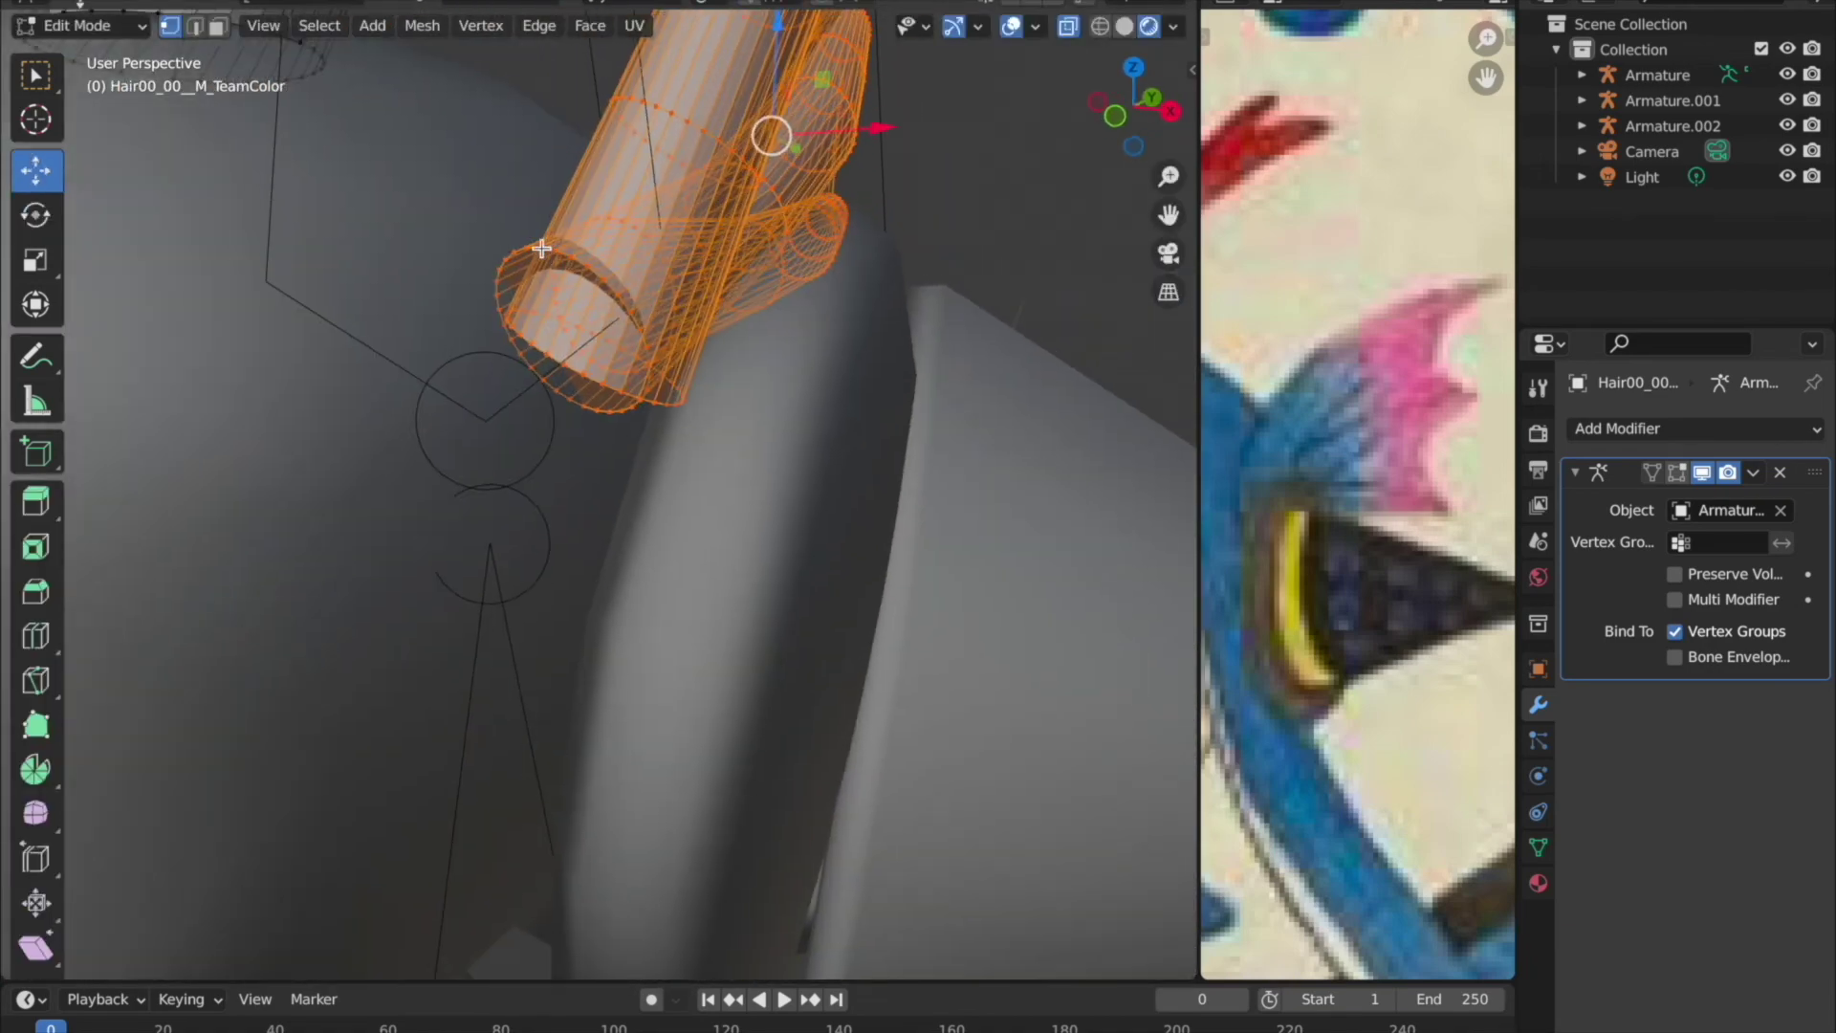
click(612, 278)
key(Tab)
middle_drag(651, 331, 770, 327)
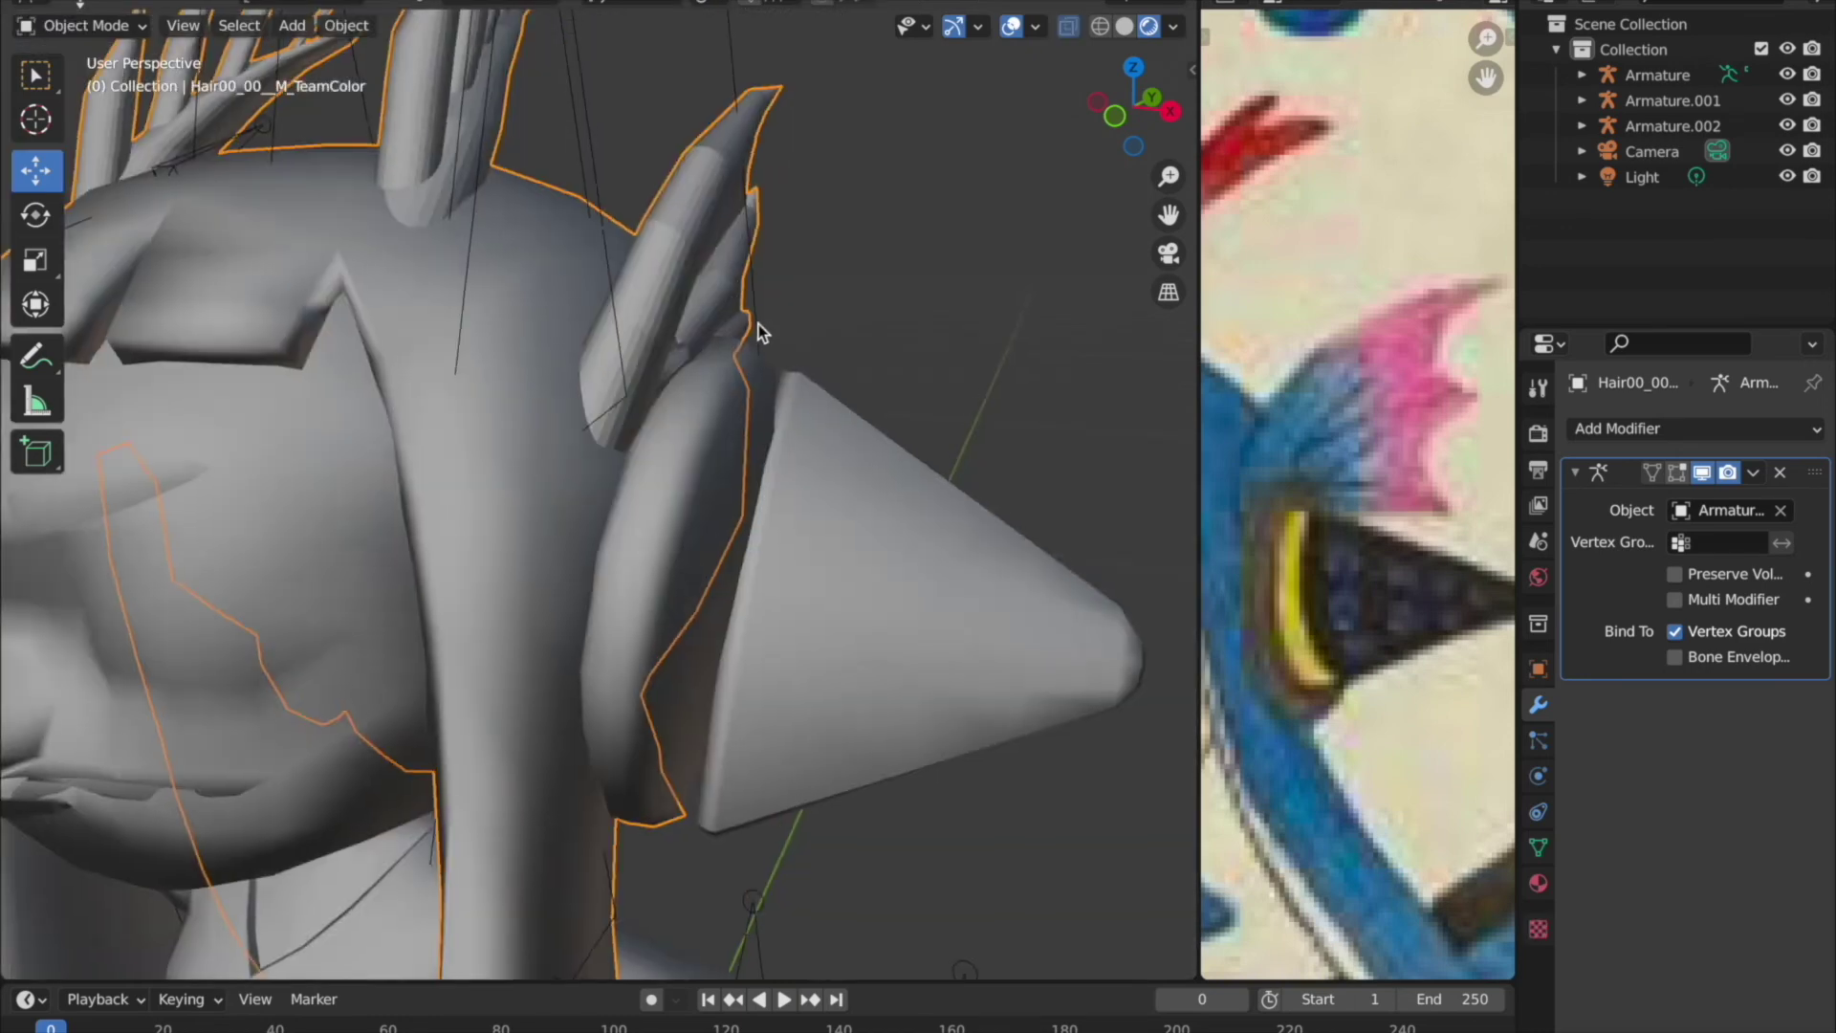
key(Tab)
scroll(719, 326, up, 2)
middle_drag(454, 381, 724, 495)
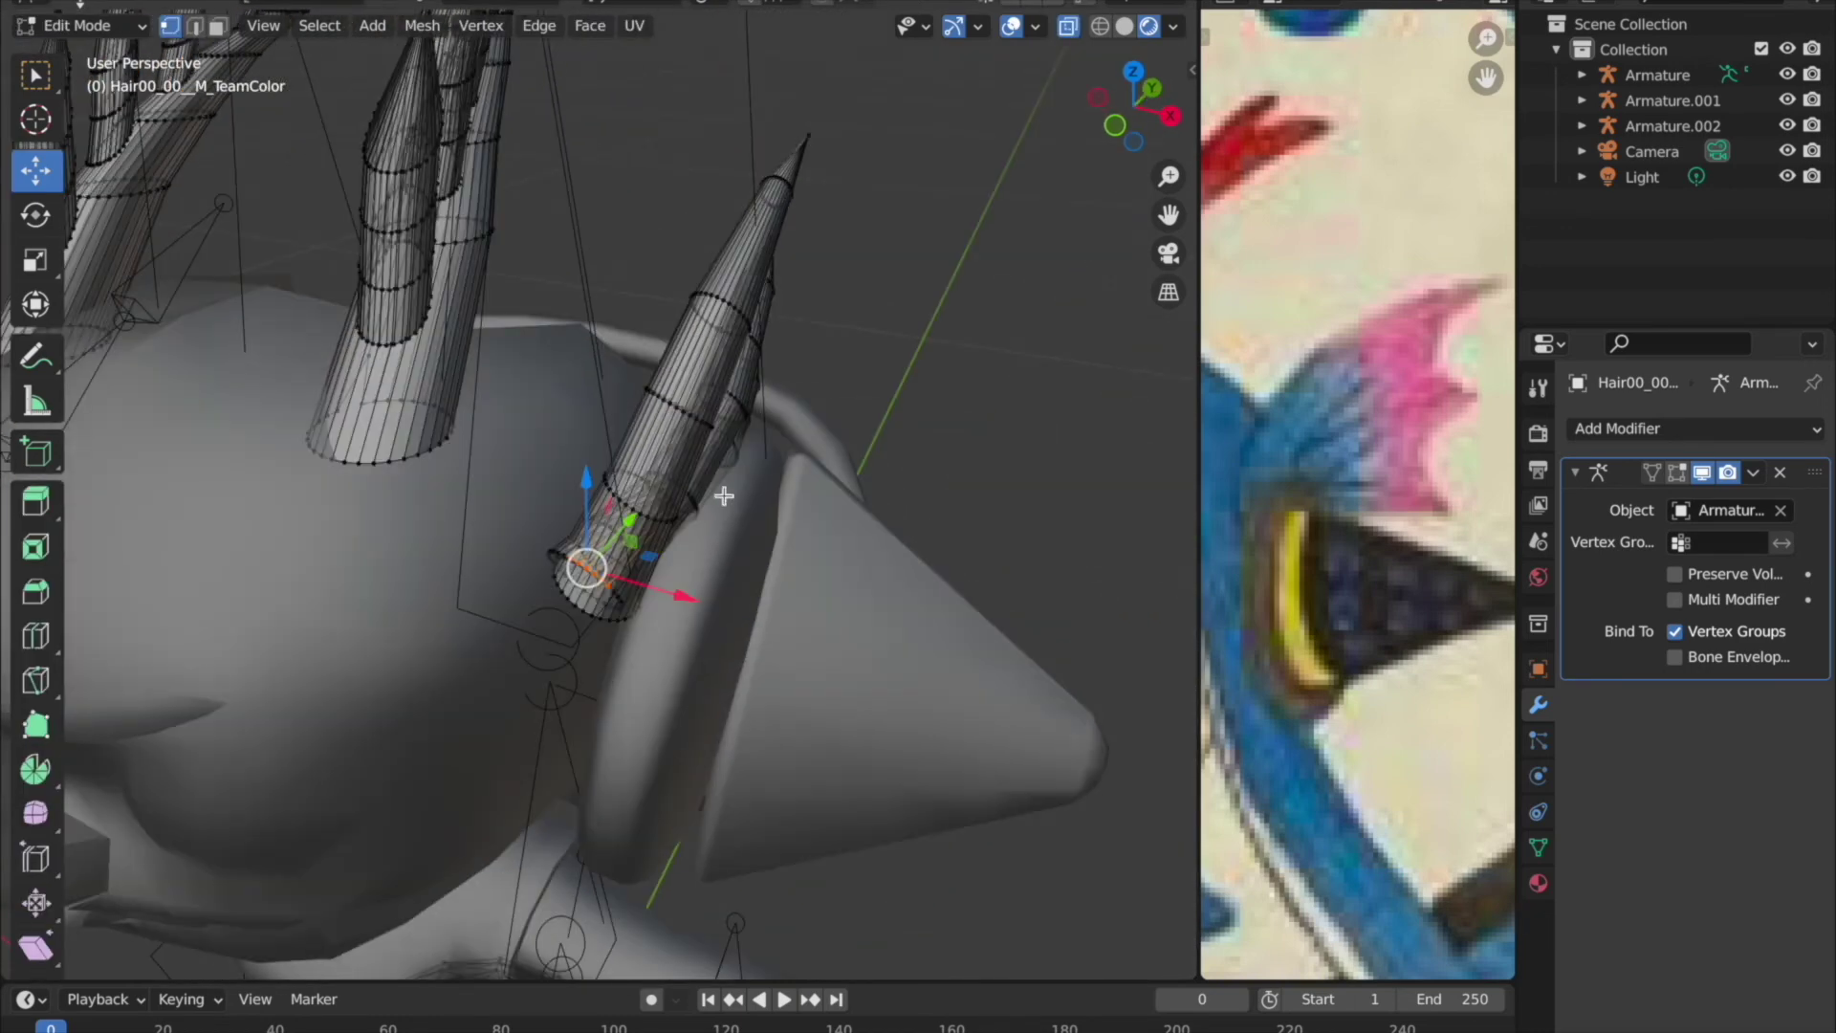
click(814, 696)
middle_drag(763, 545, 786, 451)
key(Escape)
key(Tab)
scroll(746, 463, down, 3)
scroll(786, 450, down, 2)
mouse_move(679, 376)
middle_down()
mouse_move(935, 377)
mouse_move(884, 348)
middle_up()
In front view, mirror a duplicate horn across X, then select the left-hand glove.
key(KP_1)
key(Tab)
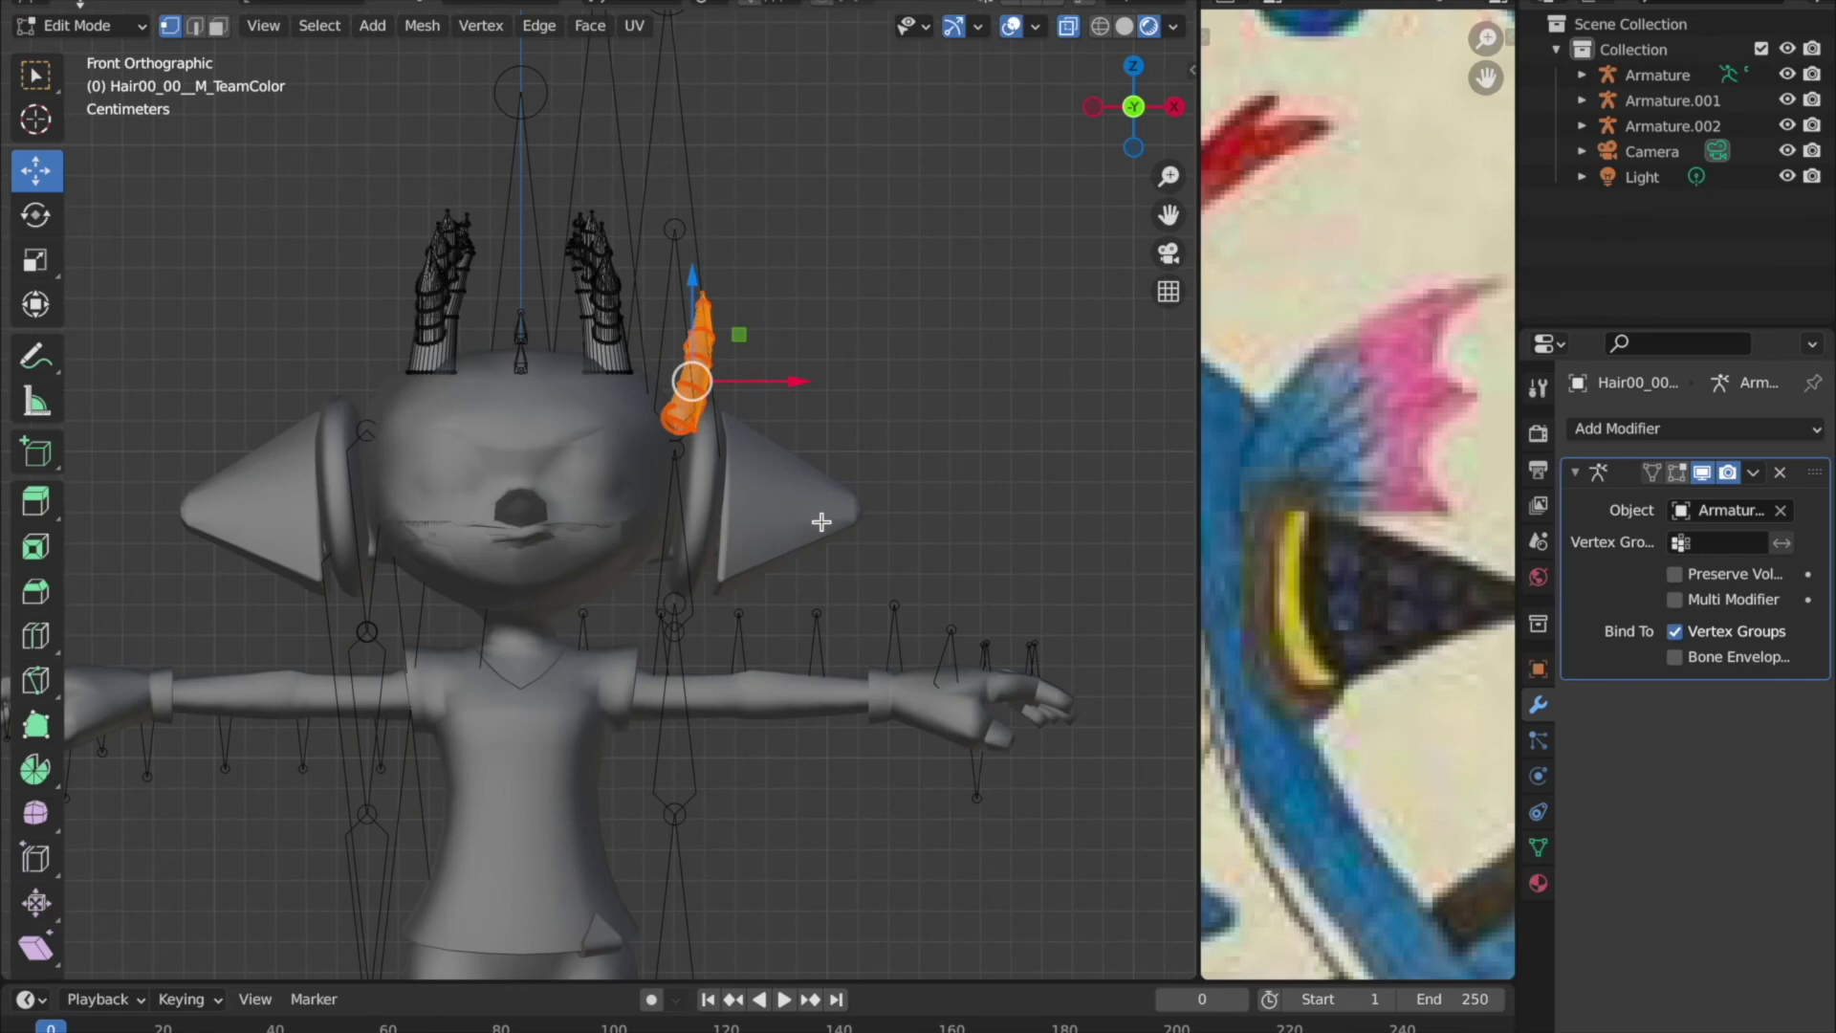
key(Escape)
key(ctrl+m)
key(x)
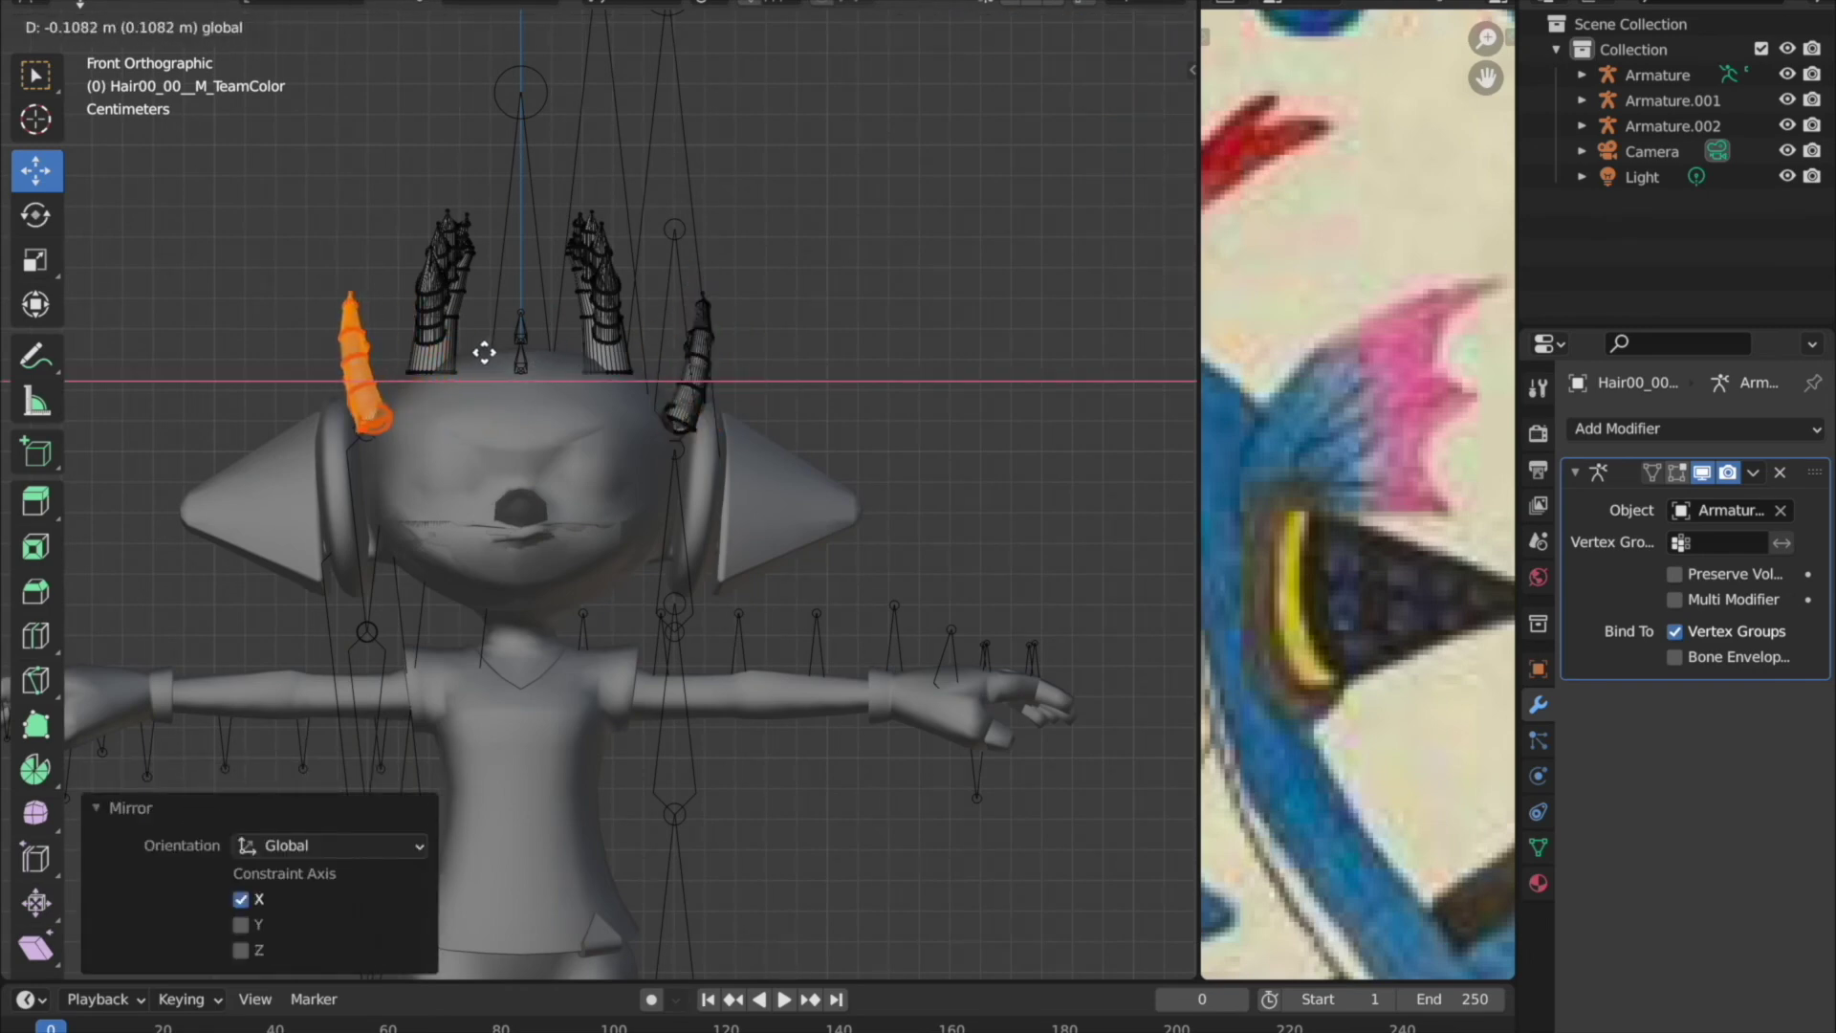
key(Tab)
mouse_move(483, 353)
middle_down()
mouse_move(893, 434)
mouse_move(500, 361)
mouse_move(824, 411)
mouse_move(713, 439)
mouse_move(983, 421)
mouse_move(360, 524)
mouse_move(1002, 822)
middle_up()
key(Tab)
drag(829, 615, 1074, 873)
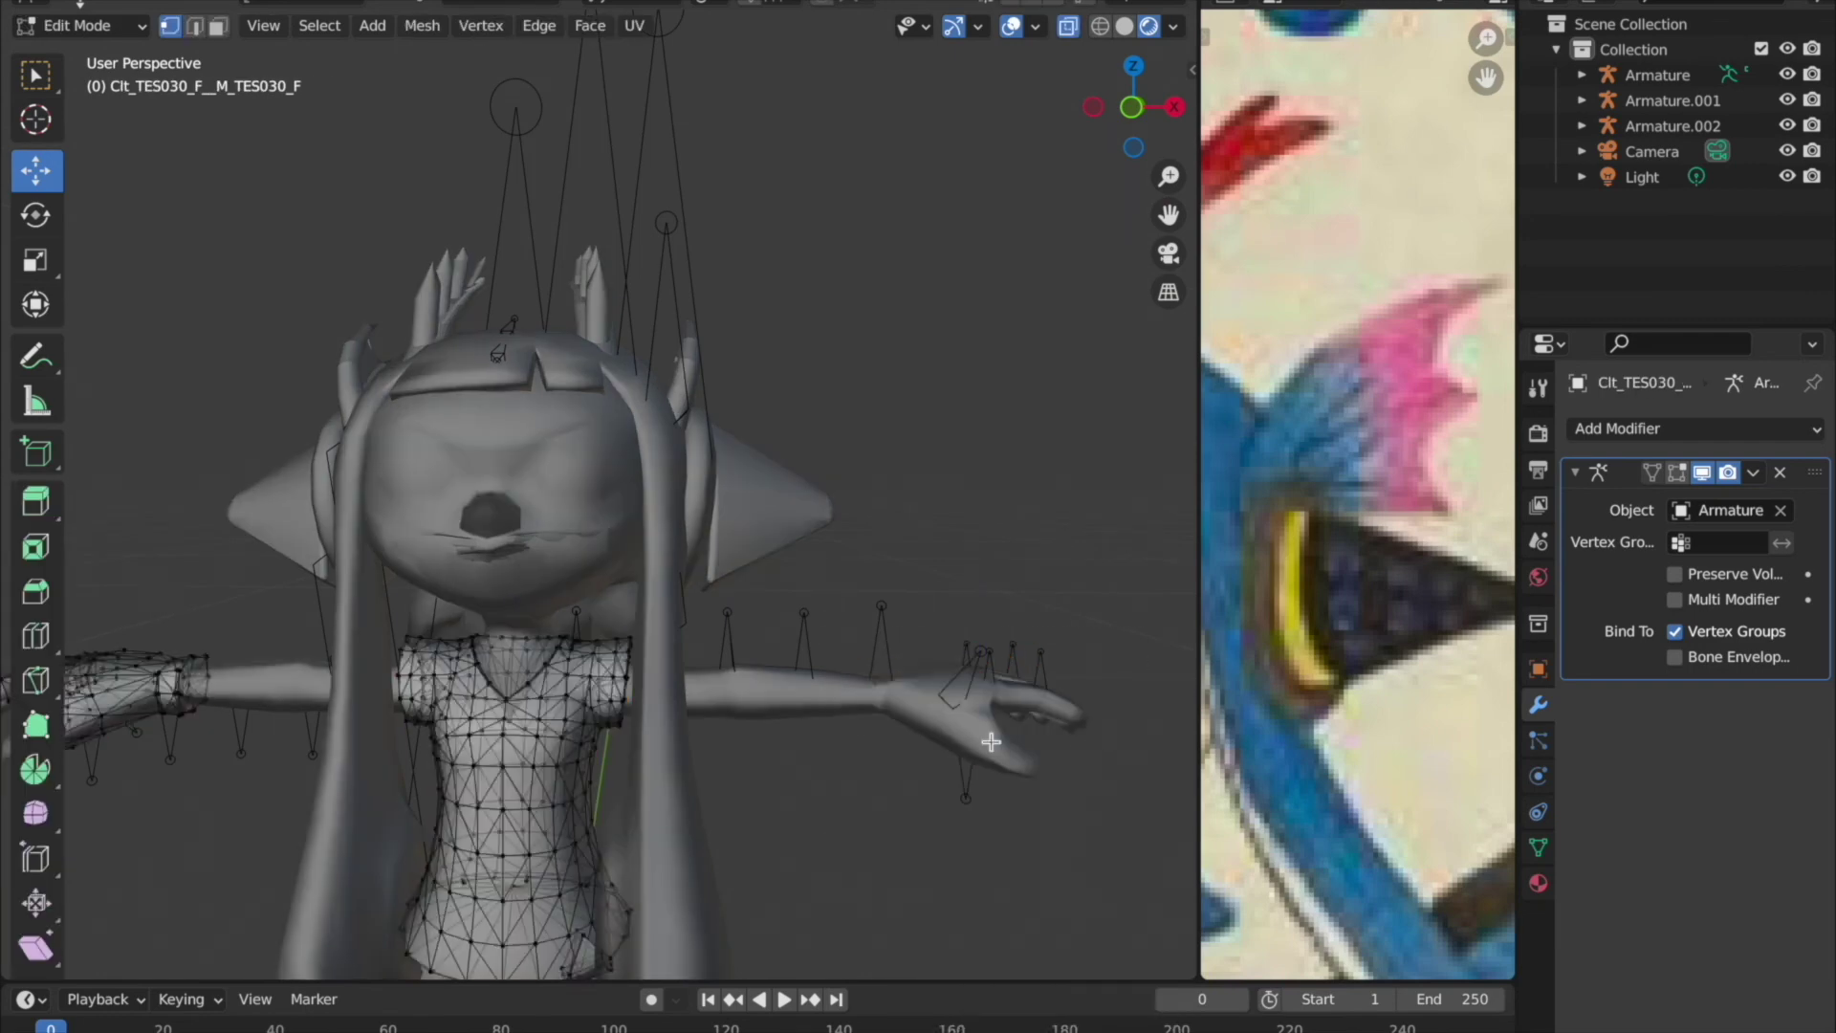
Import Clt_MSN200_F.fbx from the Sets folder as an FBX file.
middle_drag(881, 678, 607, 841)
scroll(612, 784, down, 4)
key(Tab)
click(57, 2)
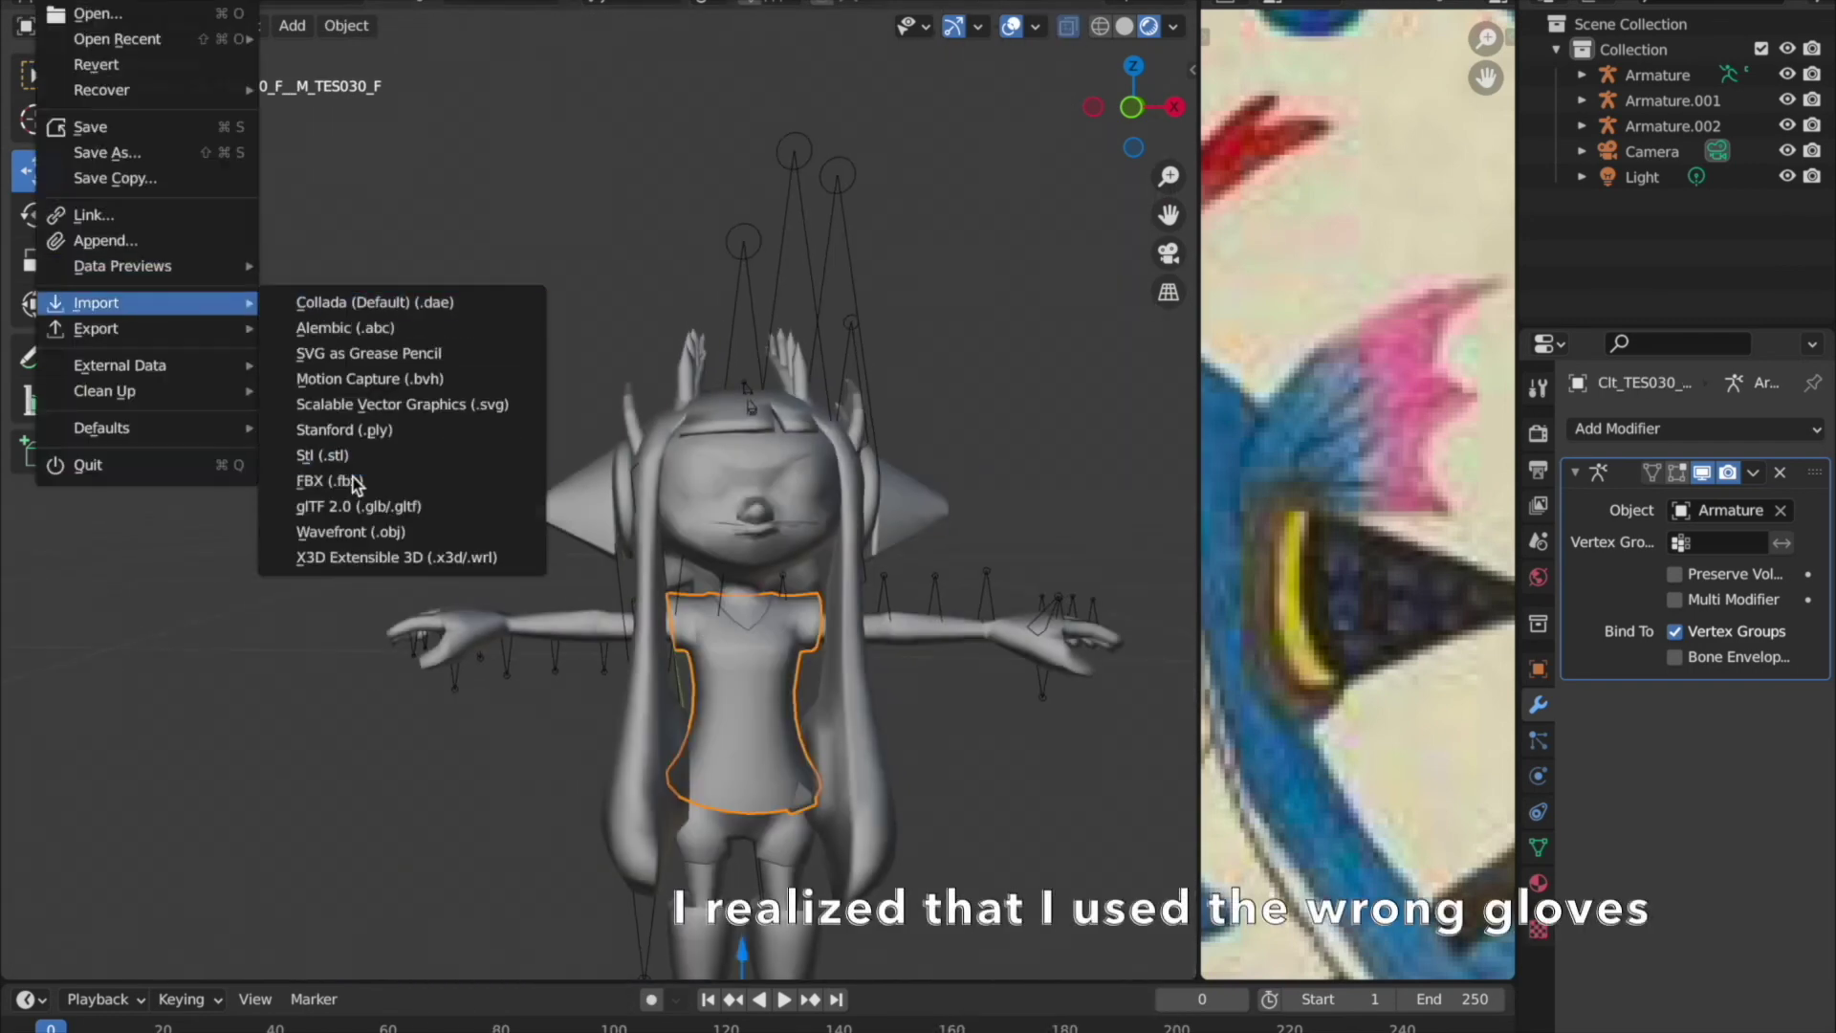
click(349, 479)
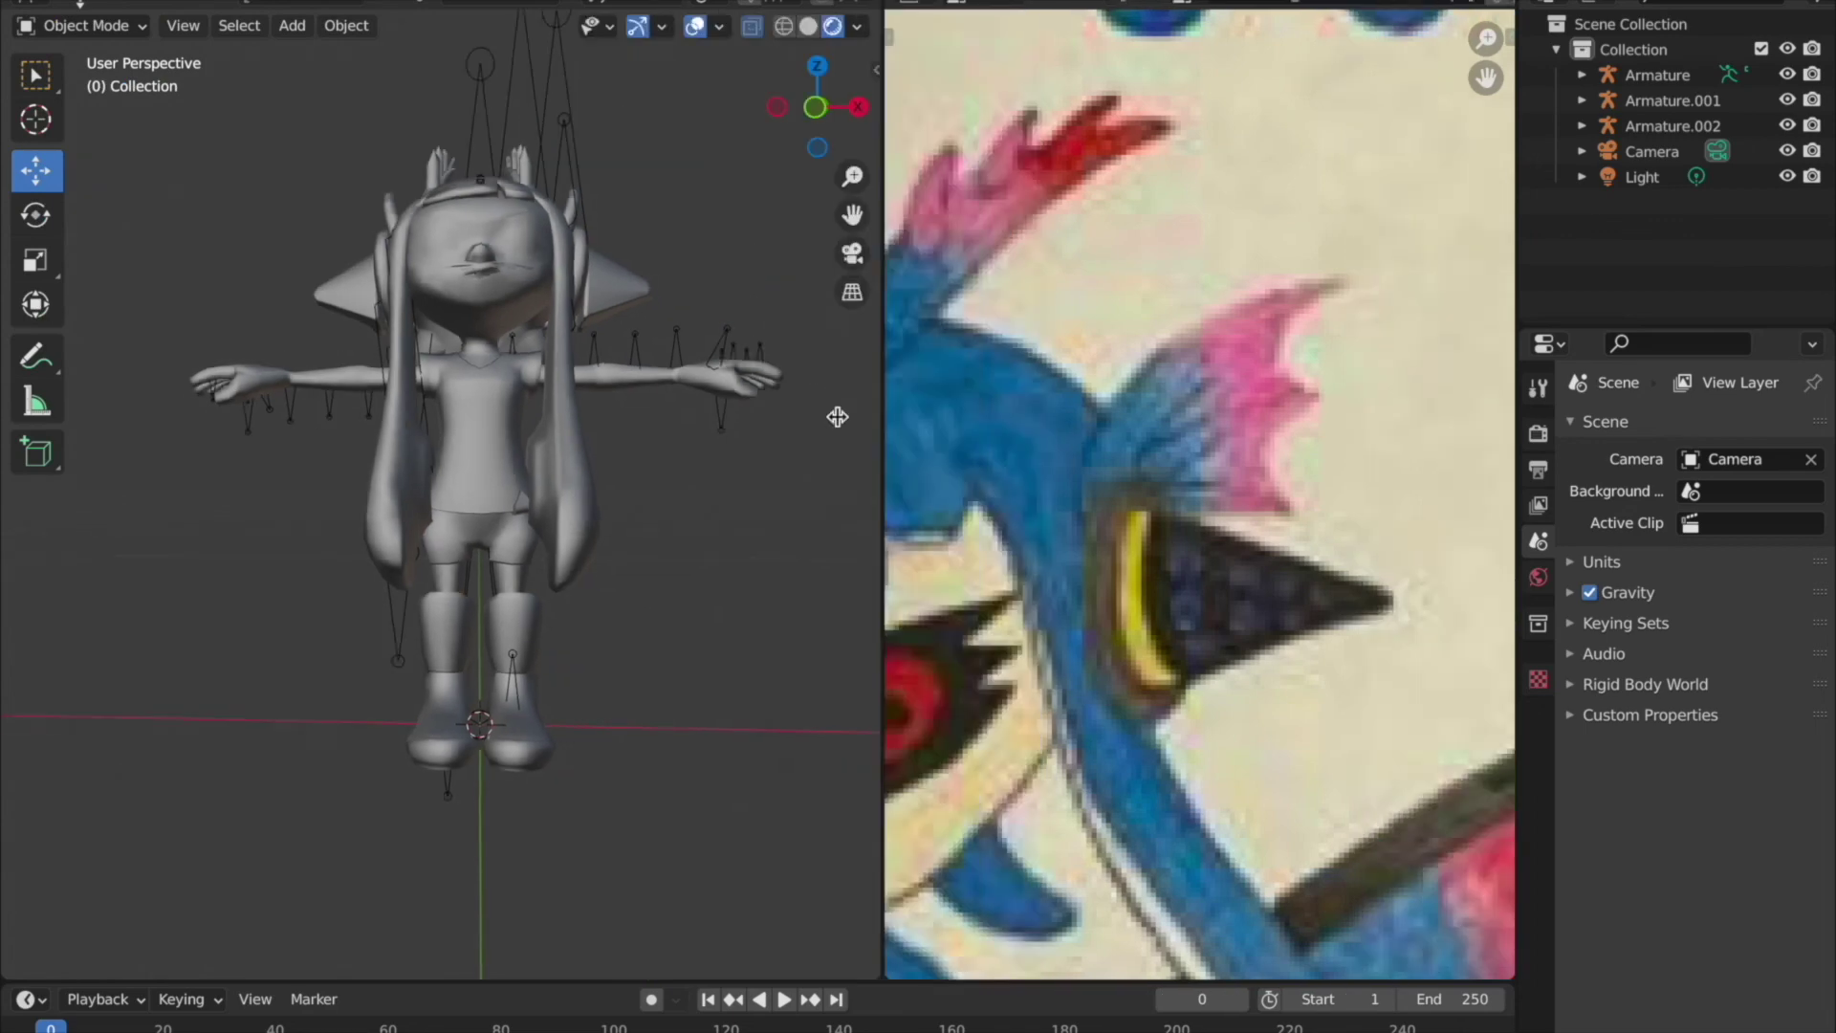
drag(1199, 466, 515, 465)
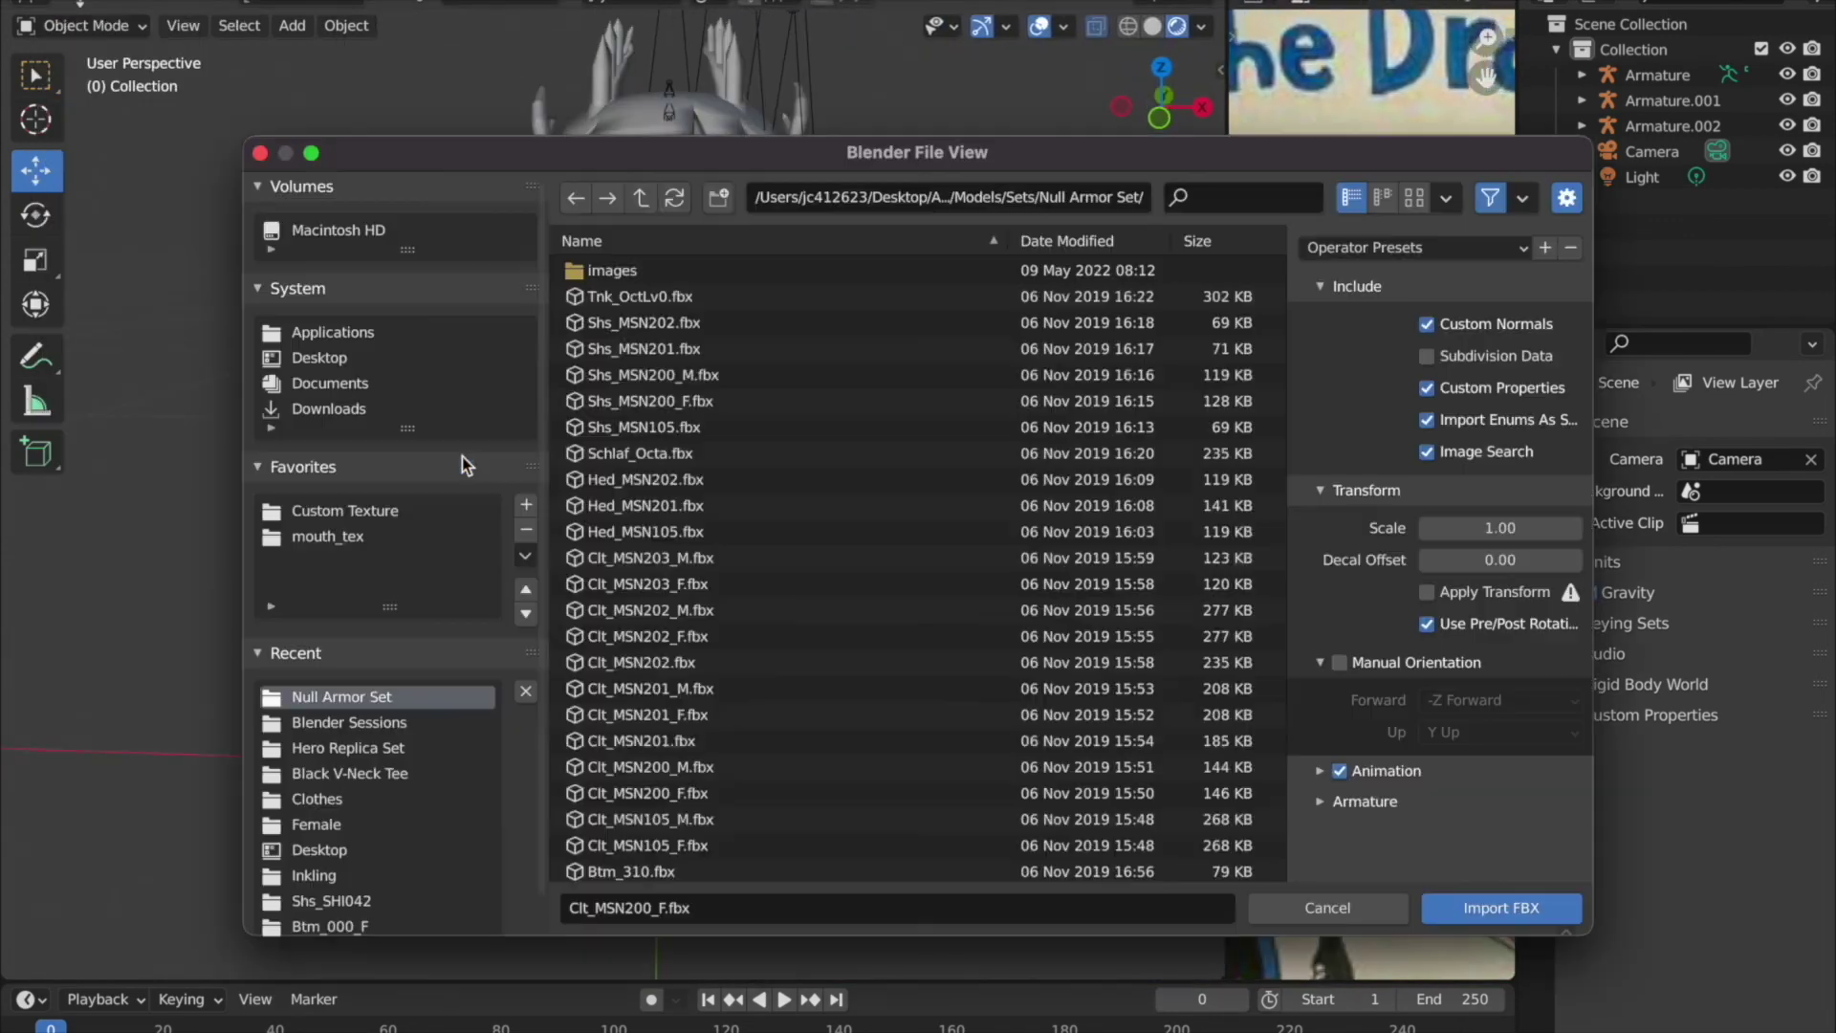
click(641, 197)
double_click(695, 426)
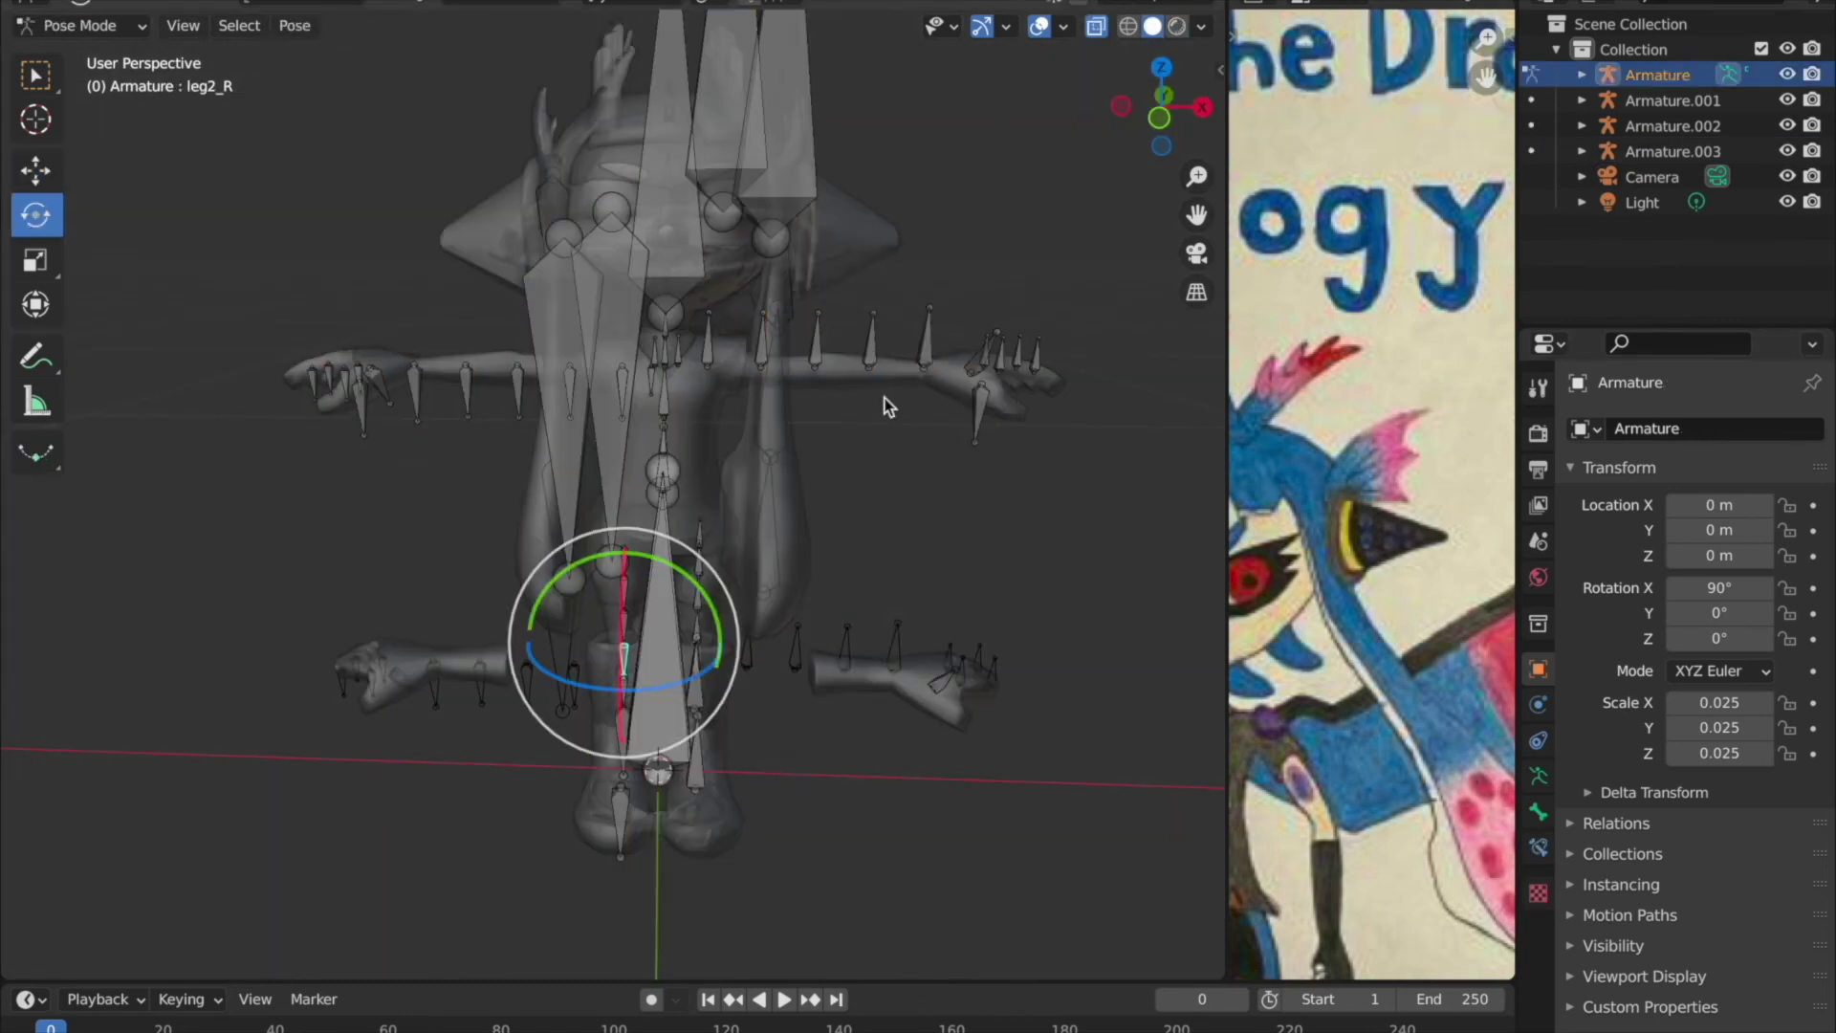
Select the mouth04 bone on the armature.
scroll(774, 445, up, 5)
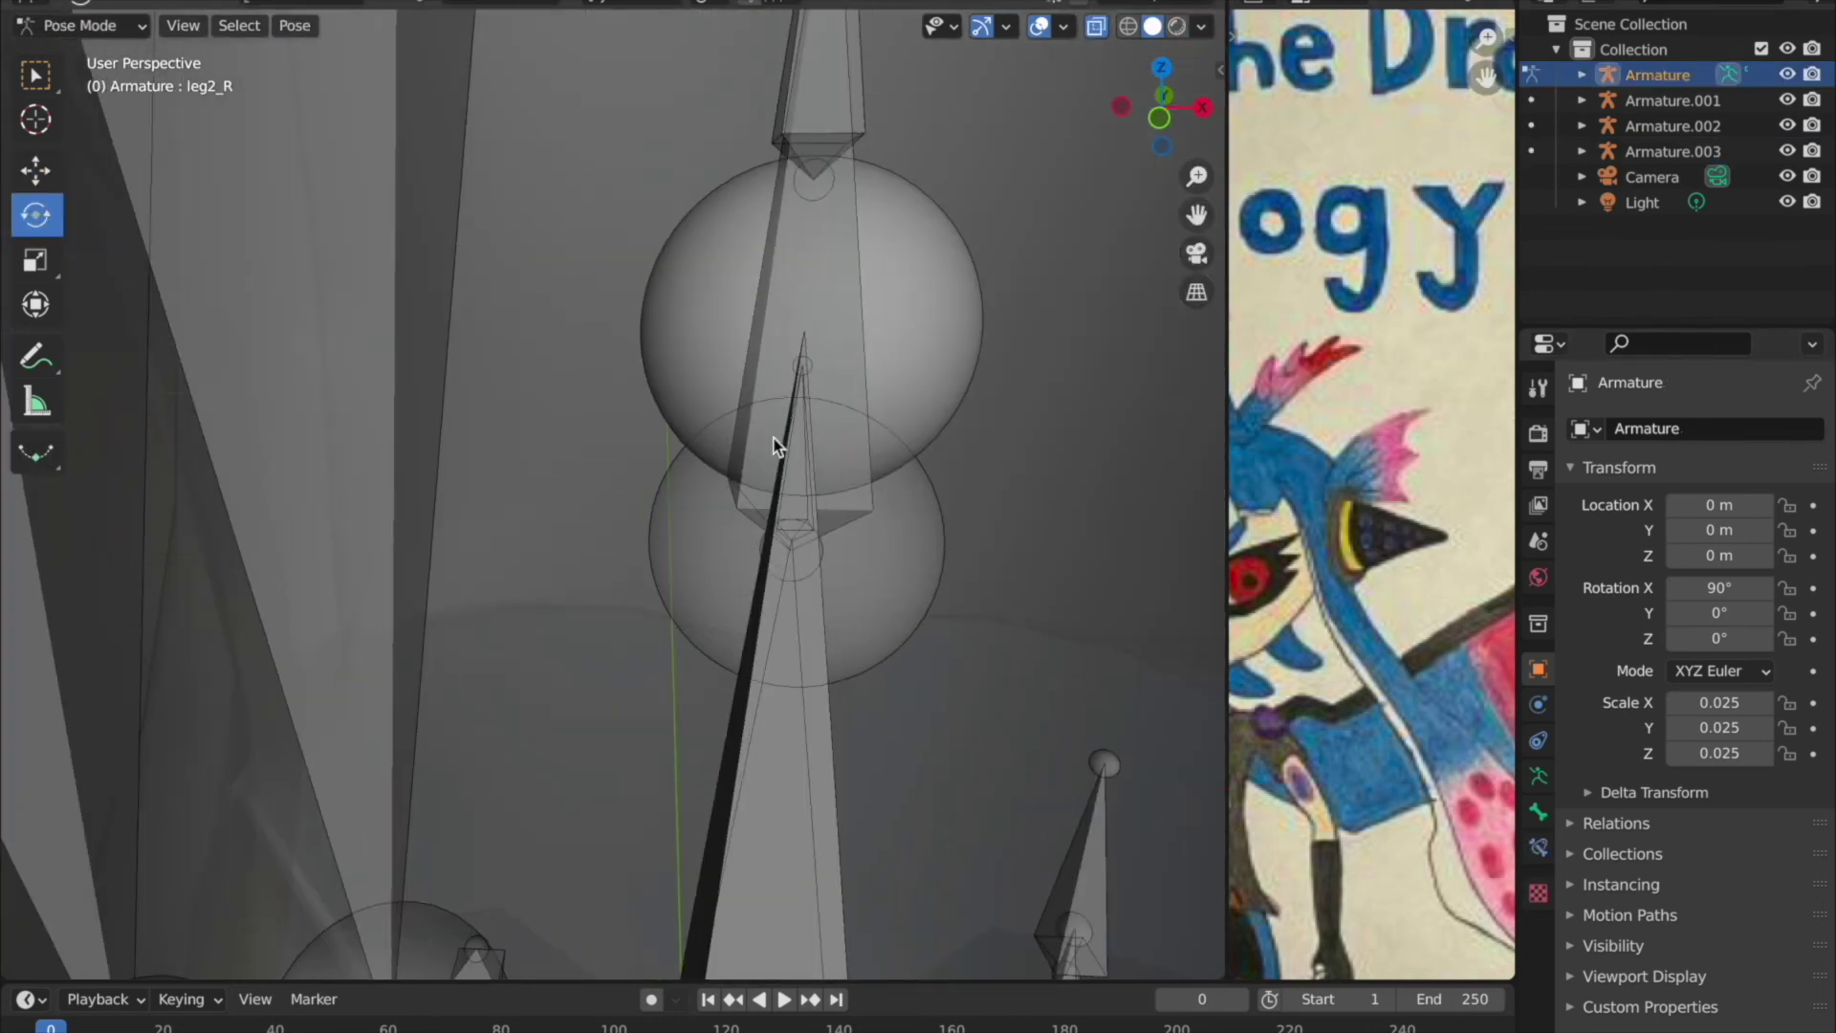
click(796, 366)
middle_drag(795, 366, 603, 353)
click(567, 366)
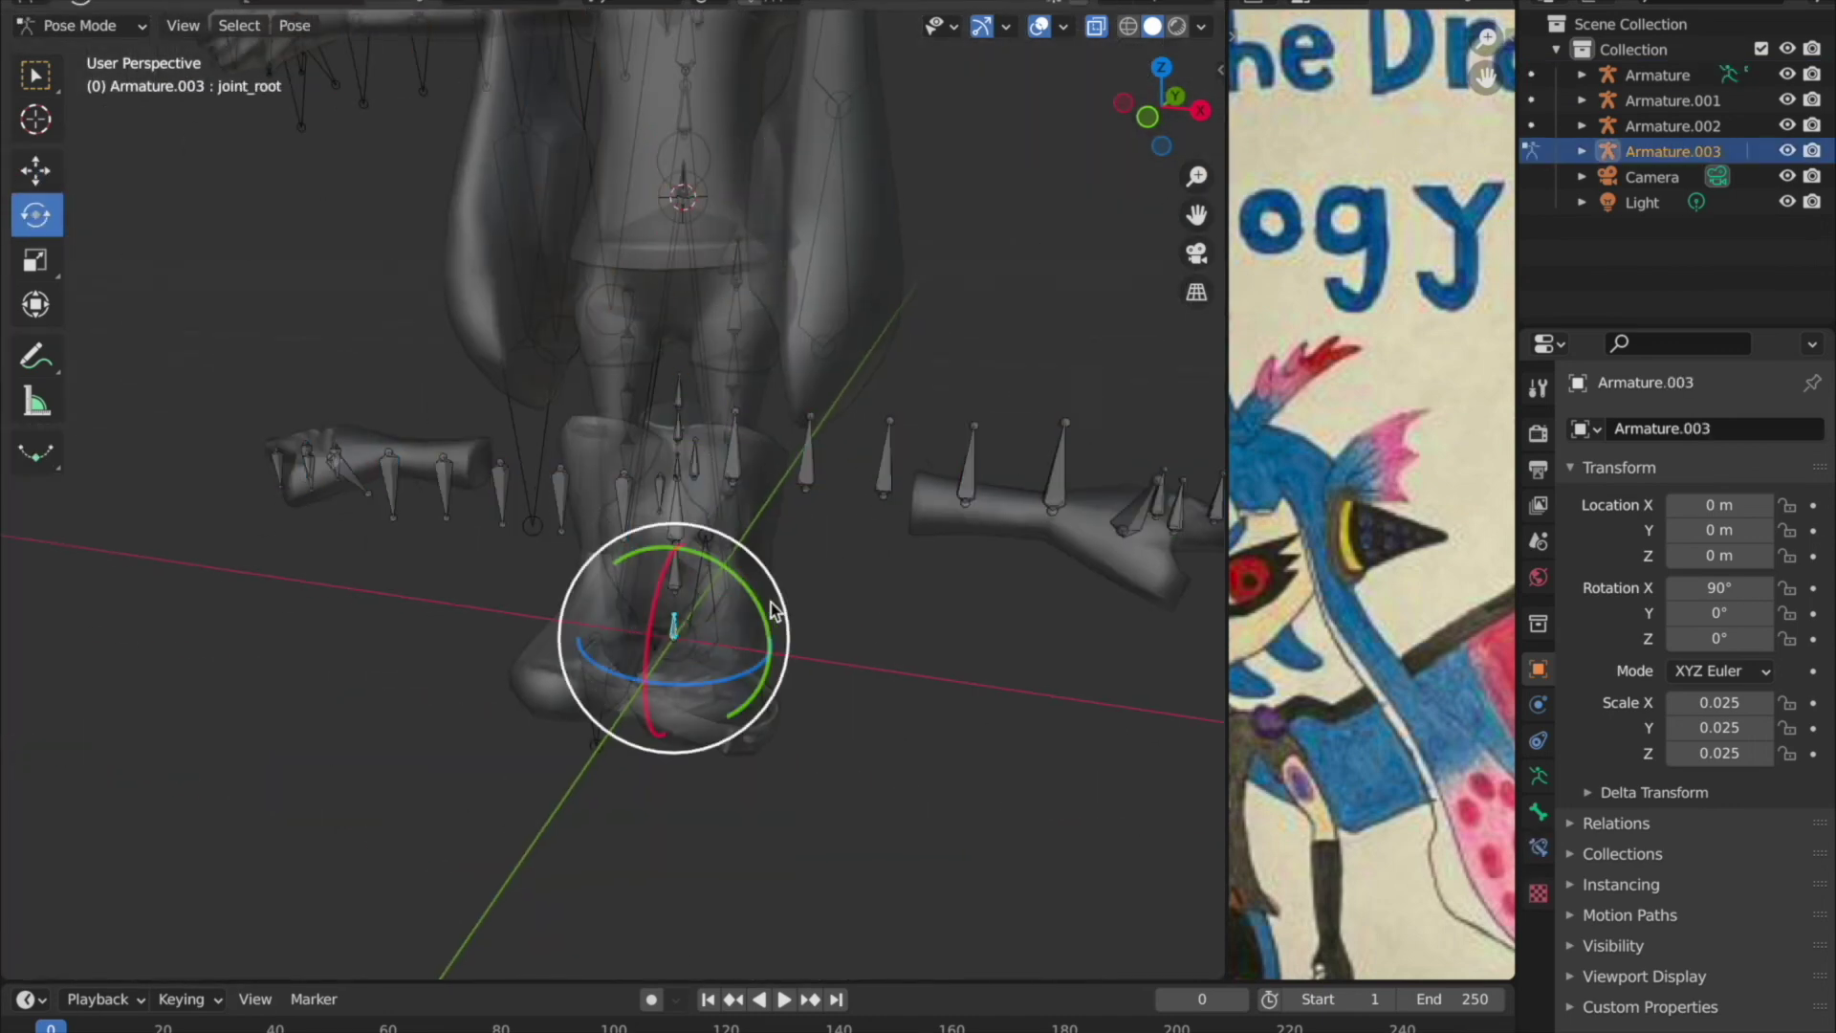
Apply the glove's Armature modifier, clear parent keeping transforms, then parent with Armature Deform.
click(1658, 524)
key(alt+p)
click(1030, 593)
shift+click(1106, 348)
key(ctrl+p)
click(1045, 463)
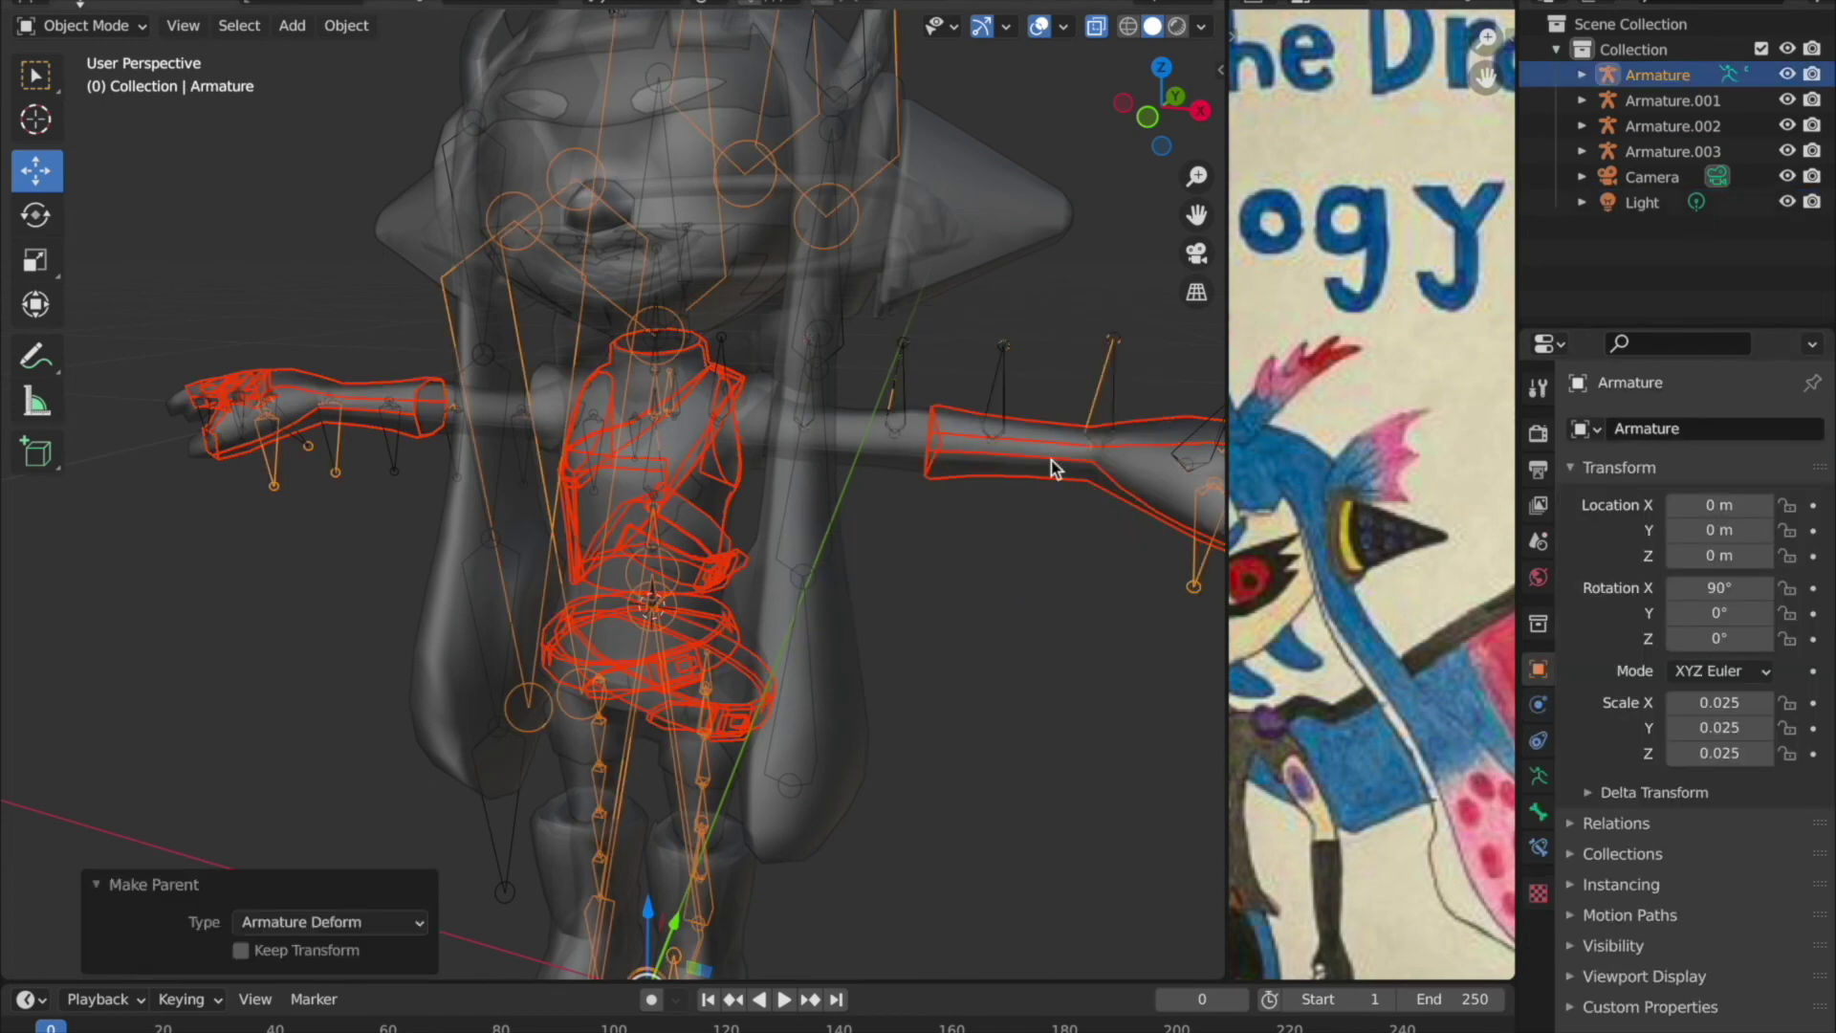
click(922, 448)
key(Tab)
key(Tab)
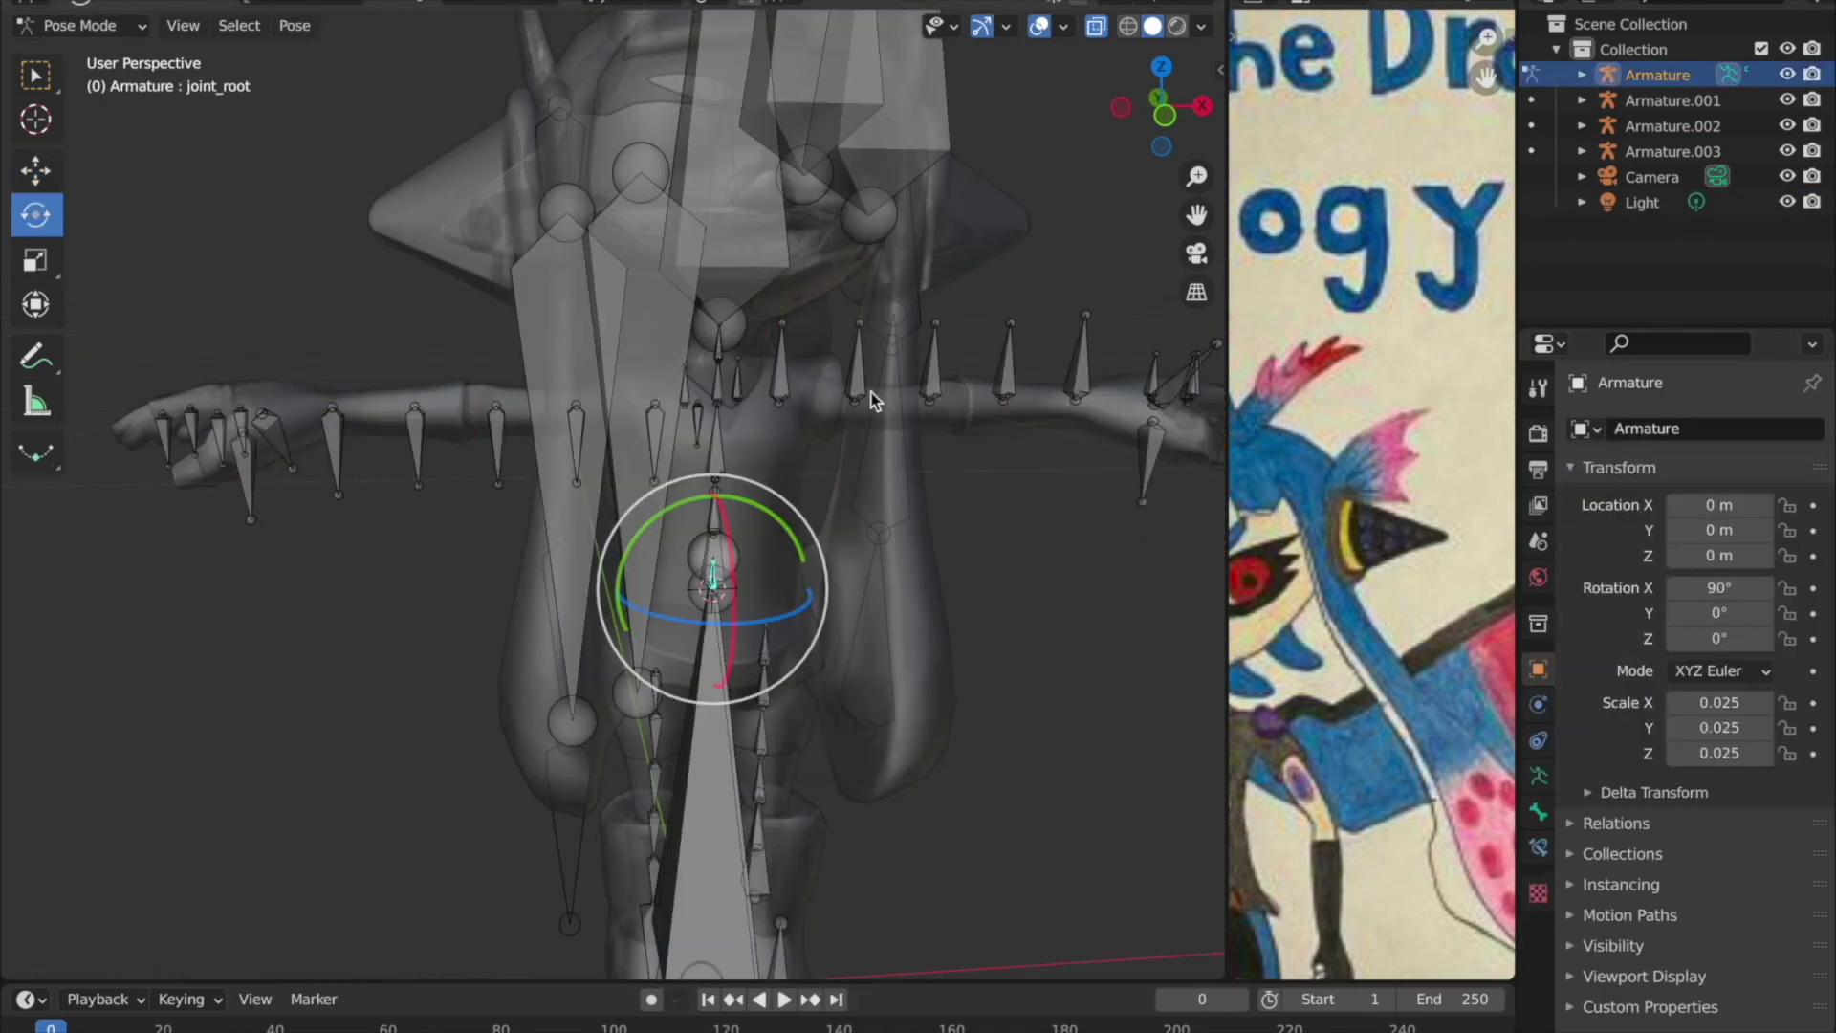